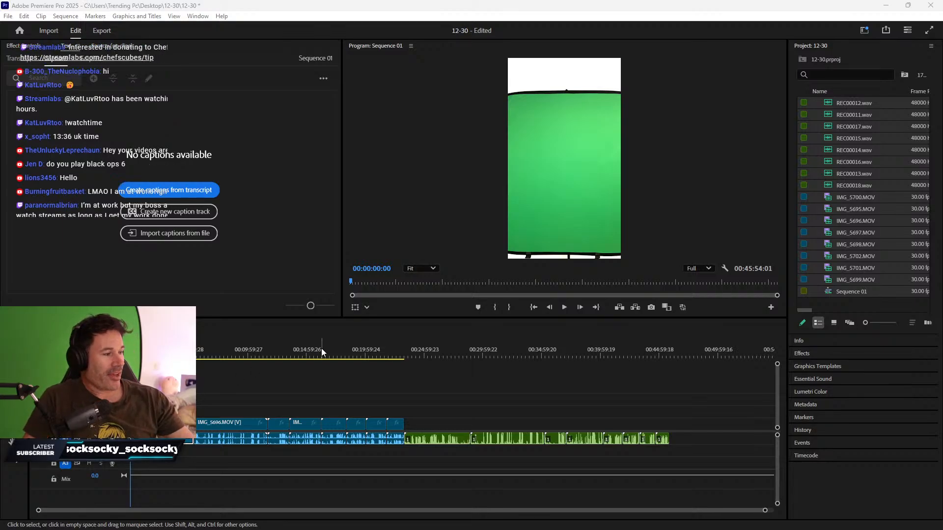
- Marquee-select the green-screen video clips on V1 of the timeline
drag(162, 374, 396, 455)
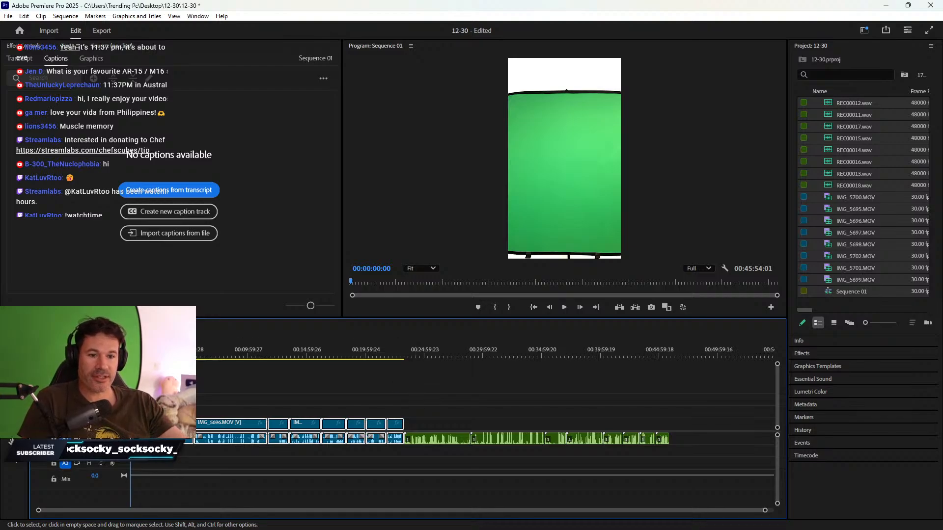
- Zoom the timeline in and out and scrub through the sequence to survey its clips
click(179, 381)
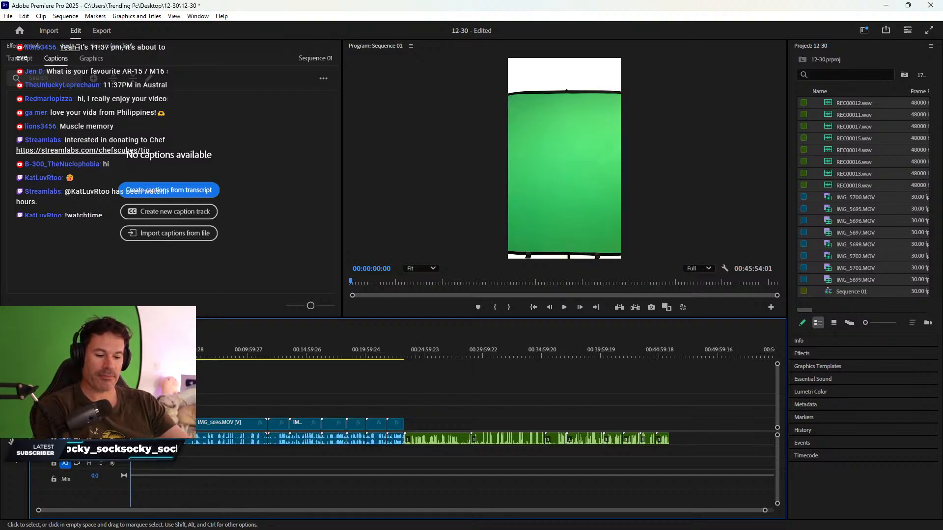
key(equal)
key(equal)
key(equal)
drag(238, 355, 130, 356)
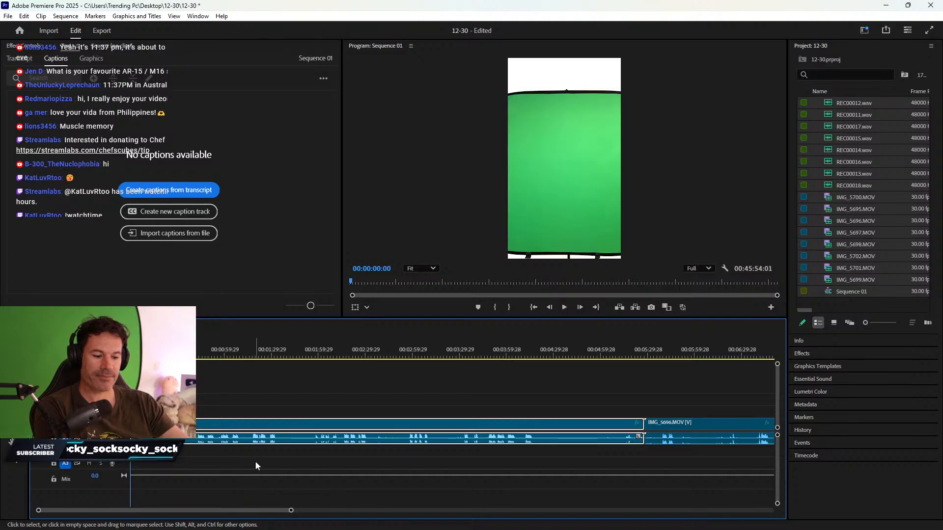
key(minus)
key(minus)
key(minus)
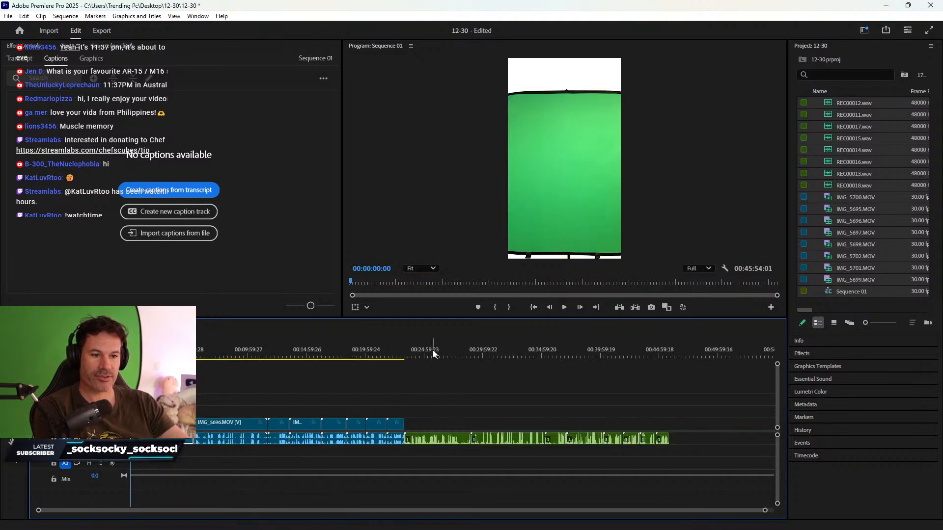
drag(432, 352, 534, 354)
drag(427, 407, 685, 472)
click(458, 419)
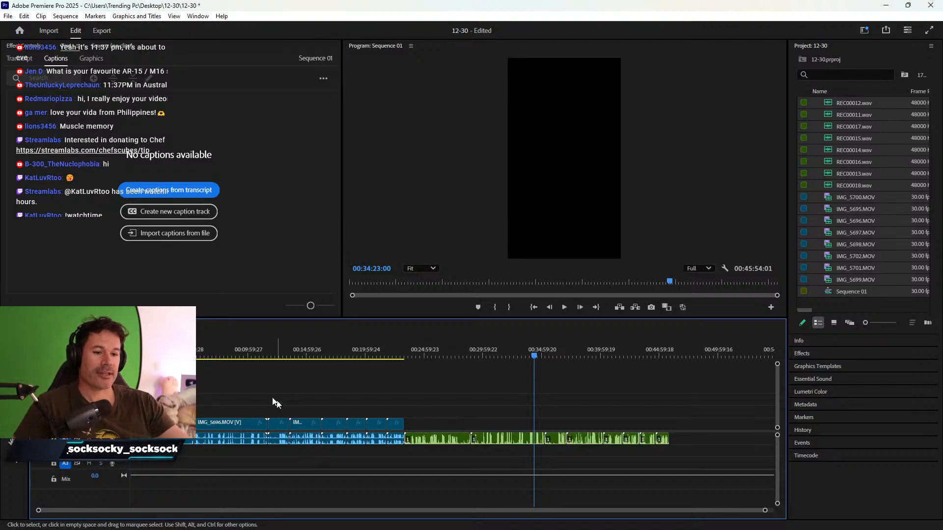
- Place the playhead at 00:03:10:15, select the video clips, and enlarge the Program Monitor
click(167, 354)
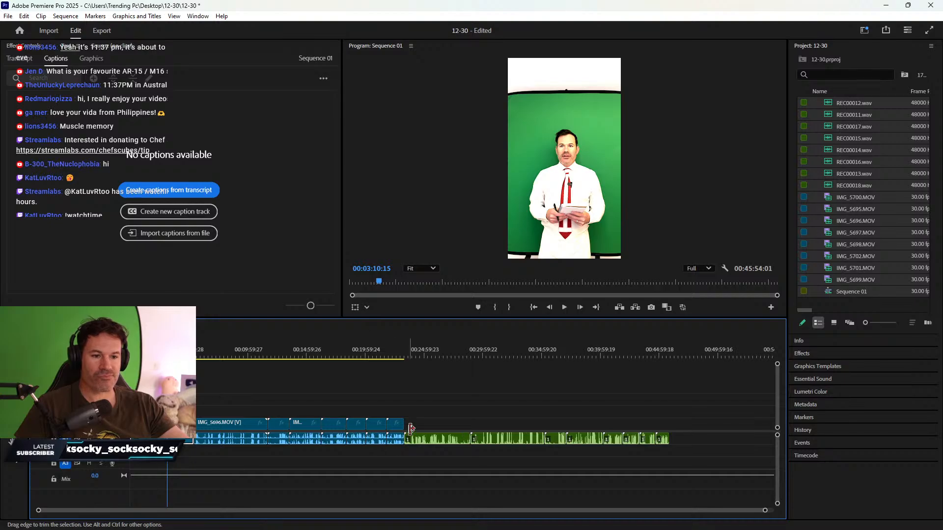
drag(395, 401, 189, 469)
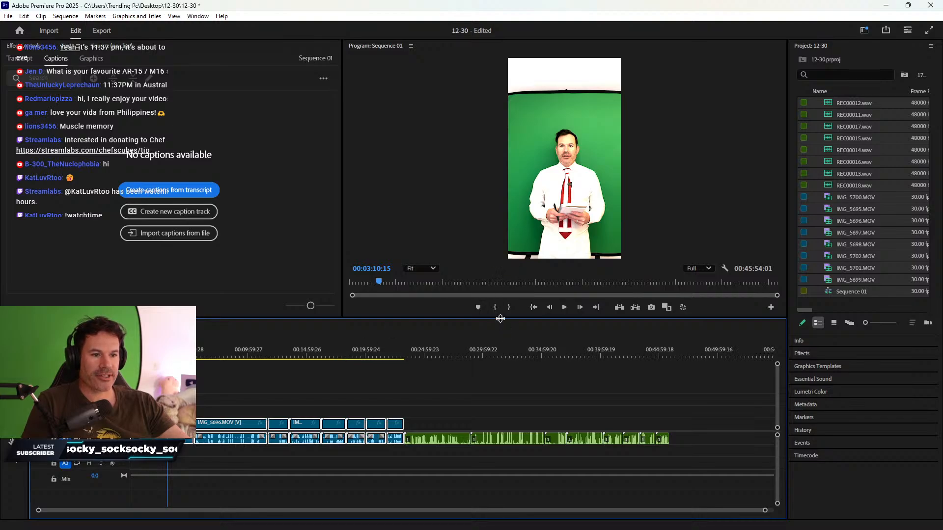
drag(501, 320, 498, 346)
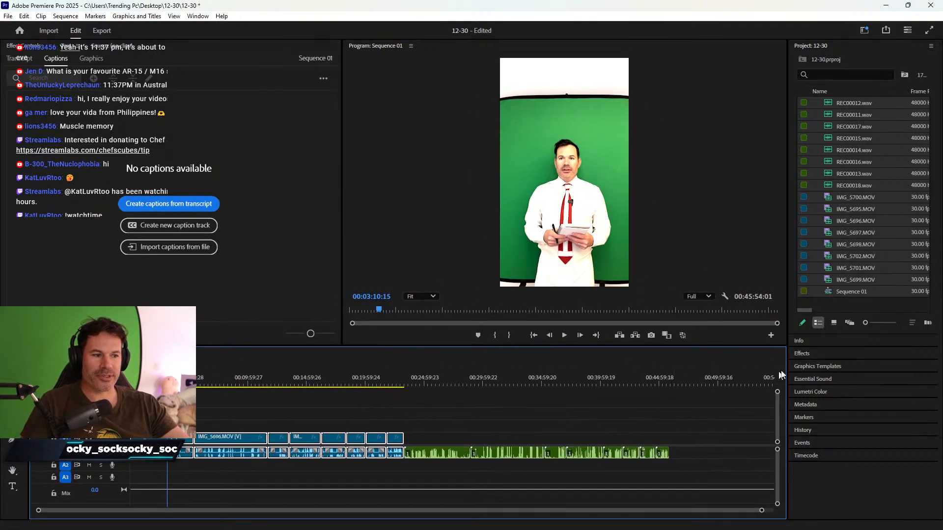
- Select the IMG clips in the Project panel and override their media colour space to Rec. 2020
click(802, 354)
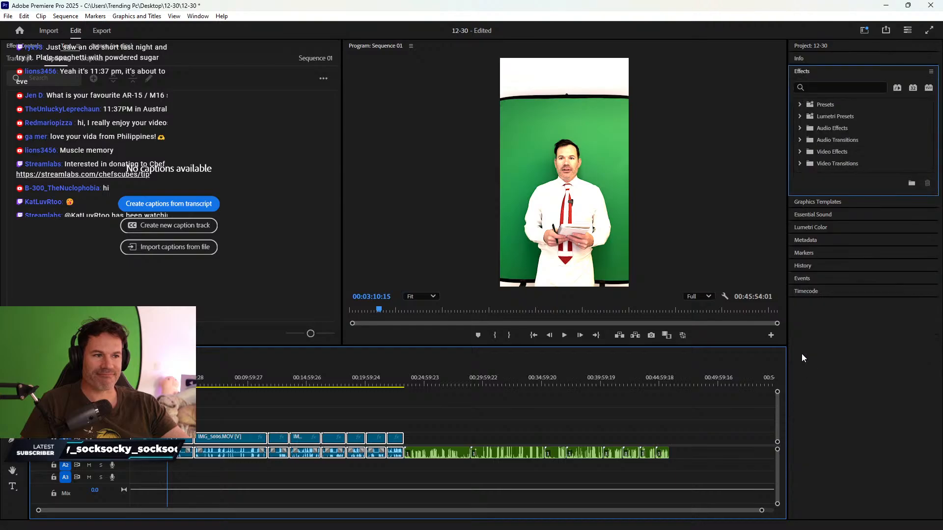
click(810, 72)
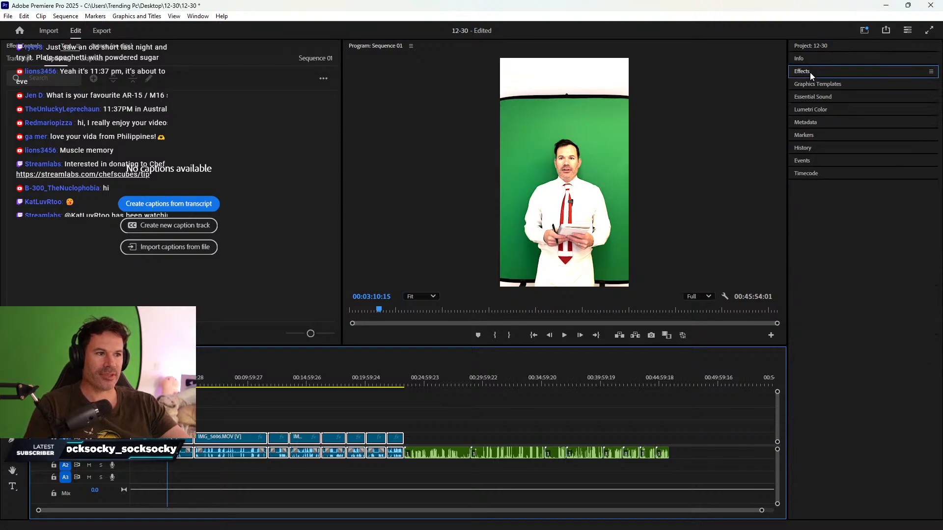
click(811, 47)
drag(852, 199, 854, 283)
right_click(854, 281)
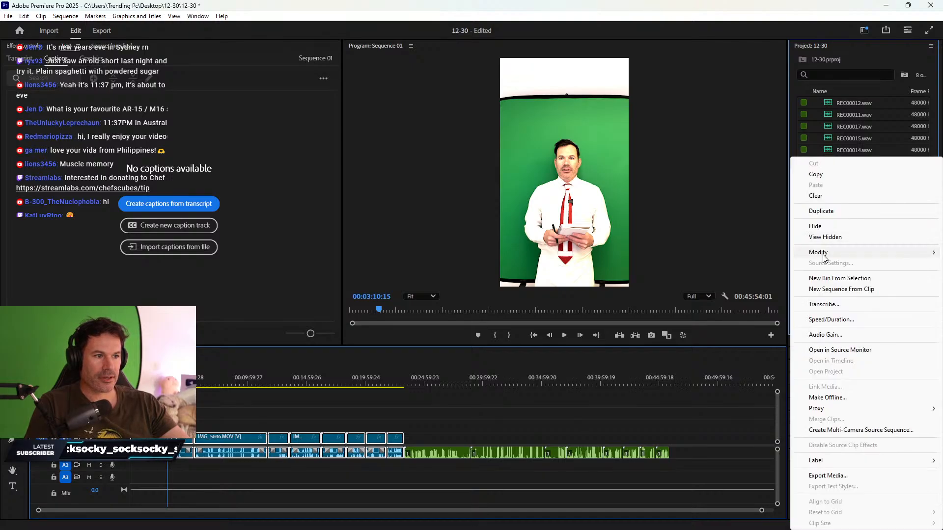
mouse_move(823, 255)
click(727, 264)
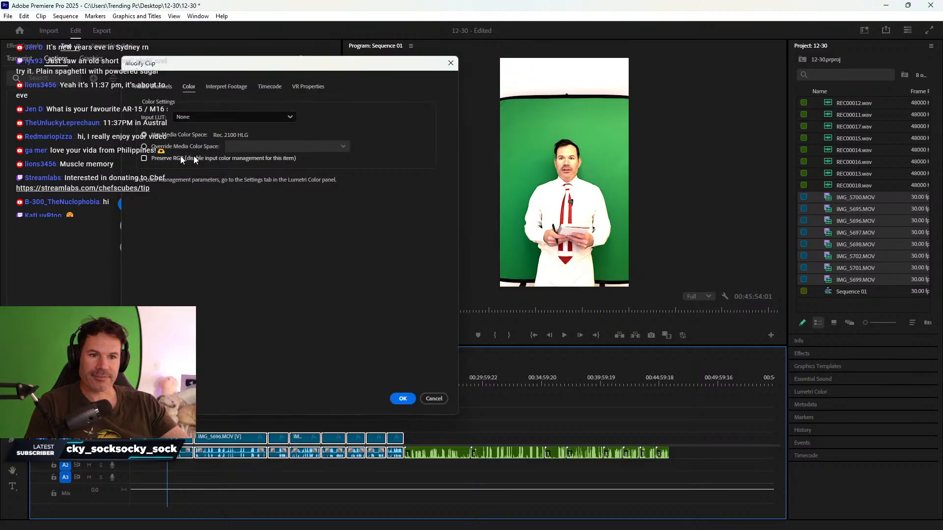
click(154, 150)
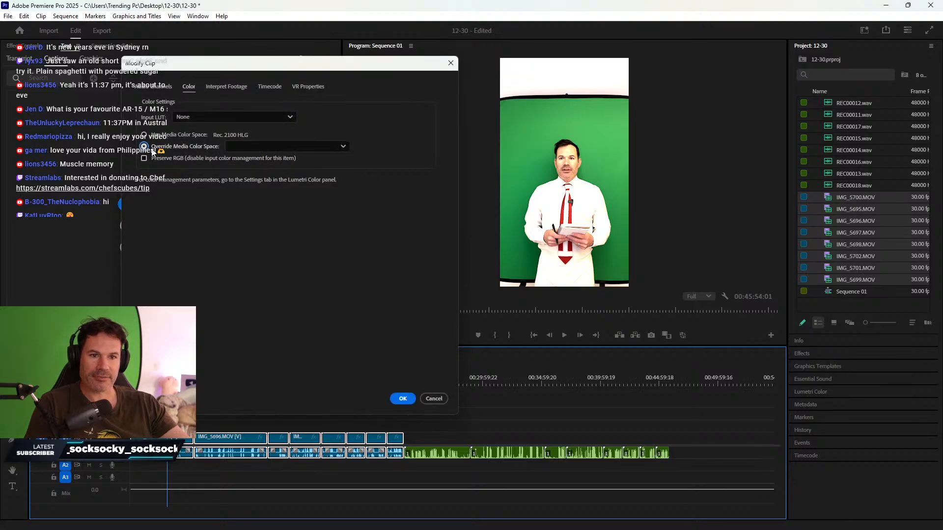
click(254, 147)
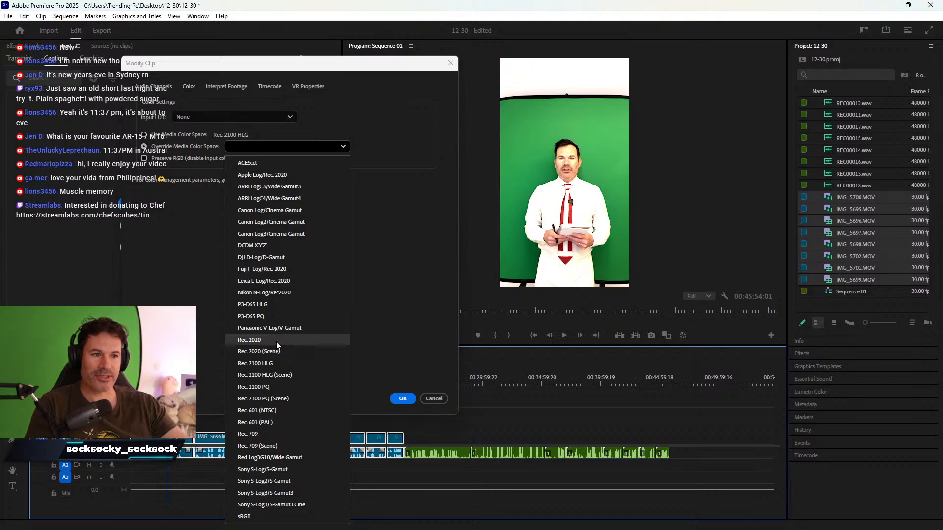
click(276, 341)
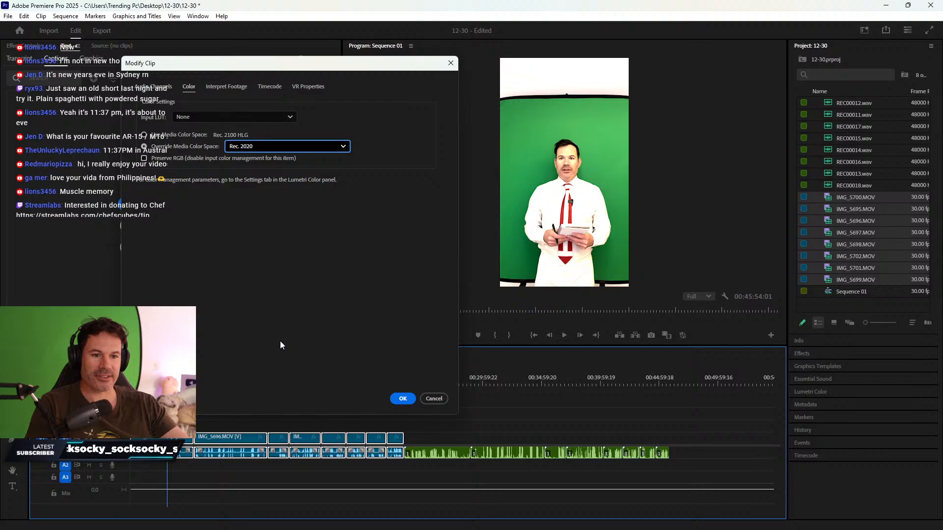
click(402, 399)
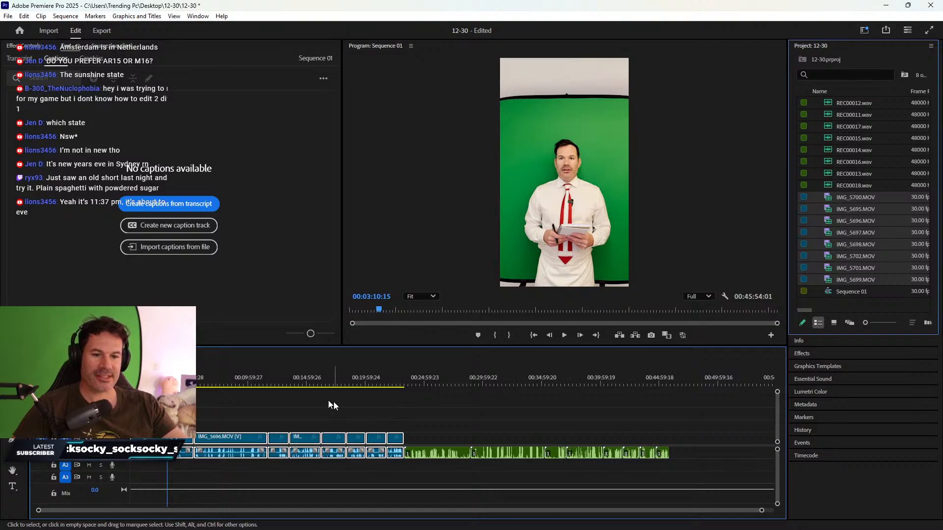
- Select the V1 video clips and apply the Crop effect to them
click(400, 416)
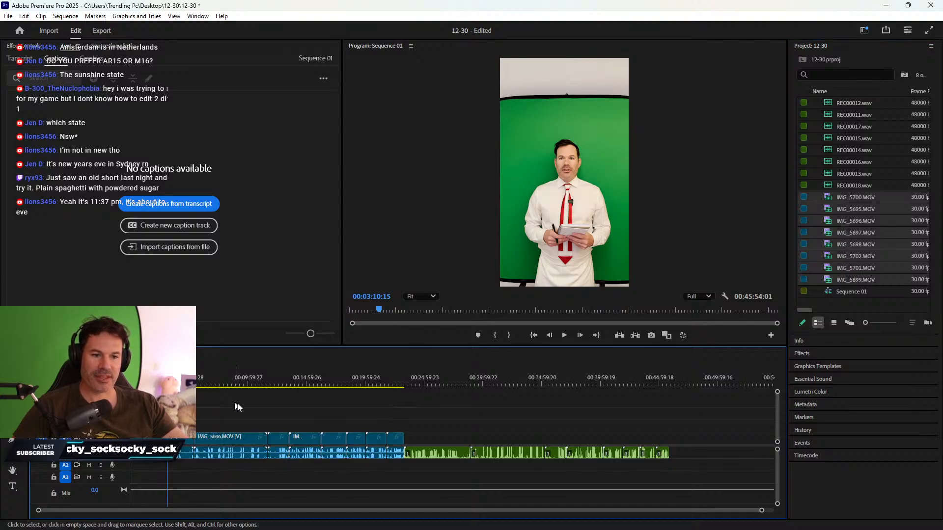
drag(395, 416, 377, 478)
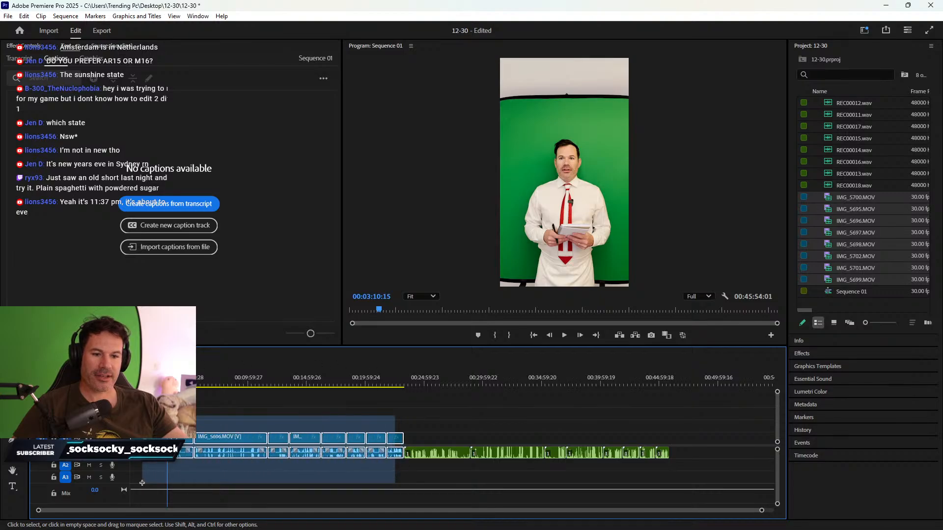
click(811, 354)
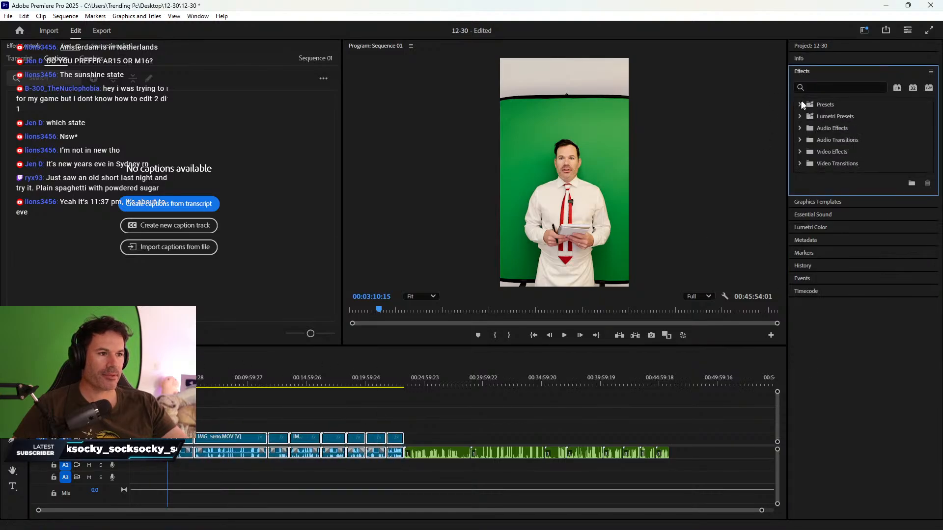
click(828, 88)
text(crop)
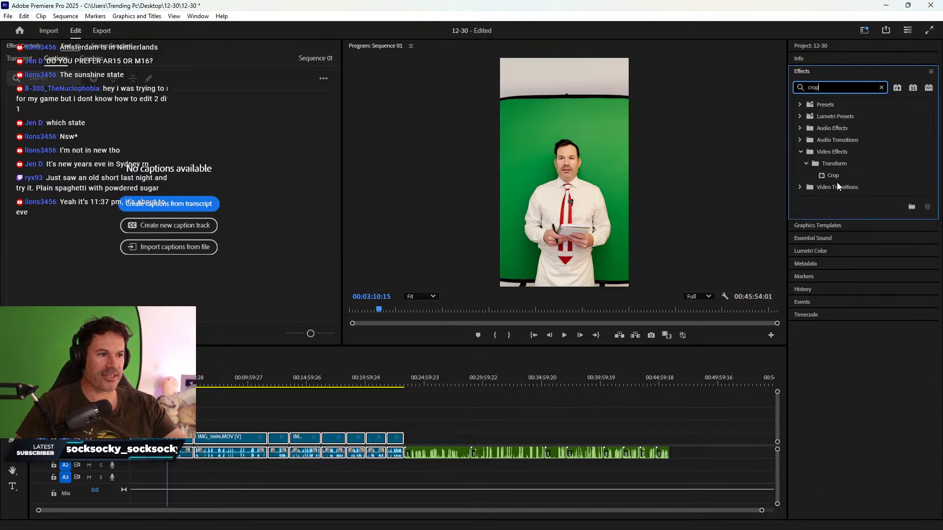
drag(835, 175, 221, 437)
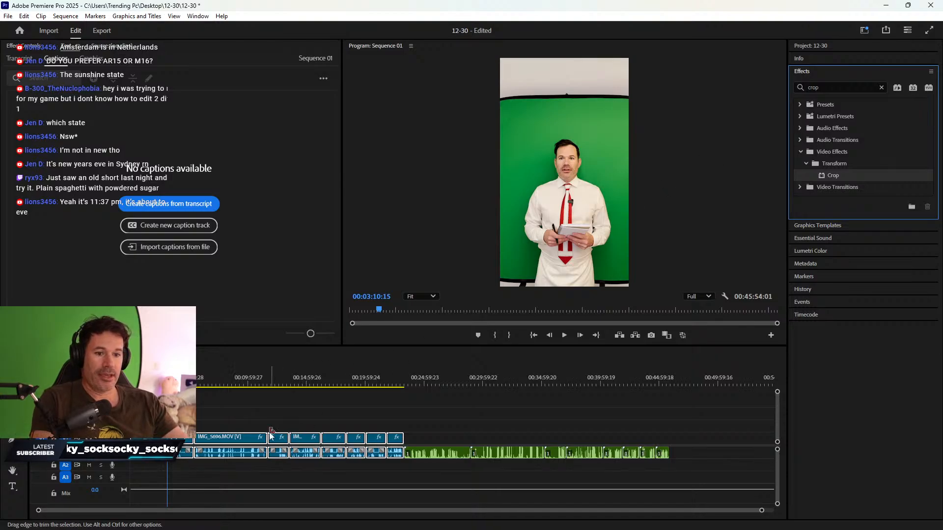
- Apply the Sharpen effect to the video clip
click(301, 412)
click(814, 87)
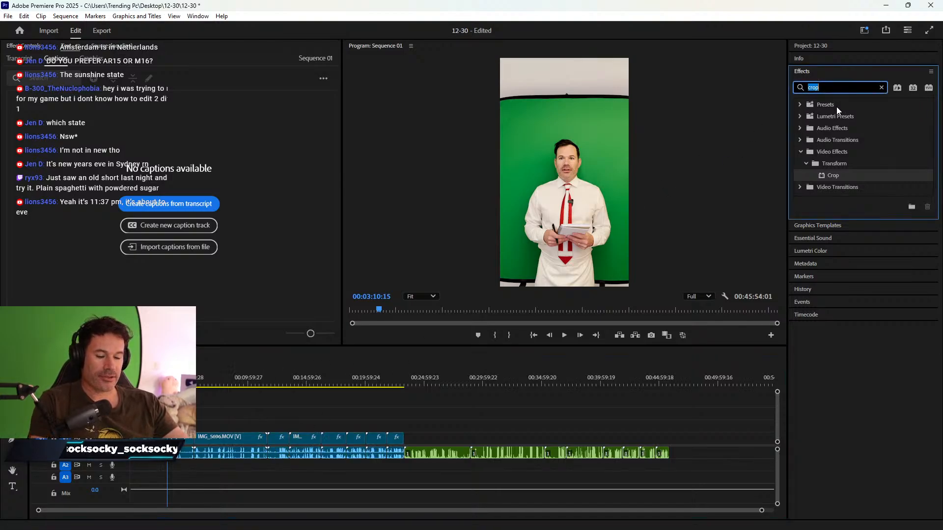
text(sharpen)
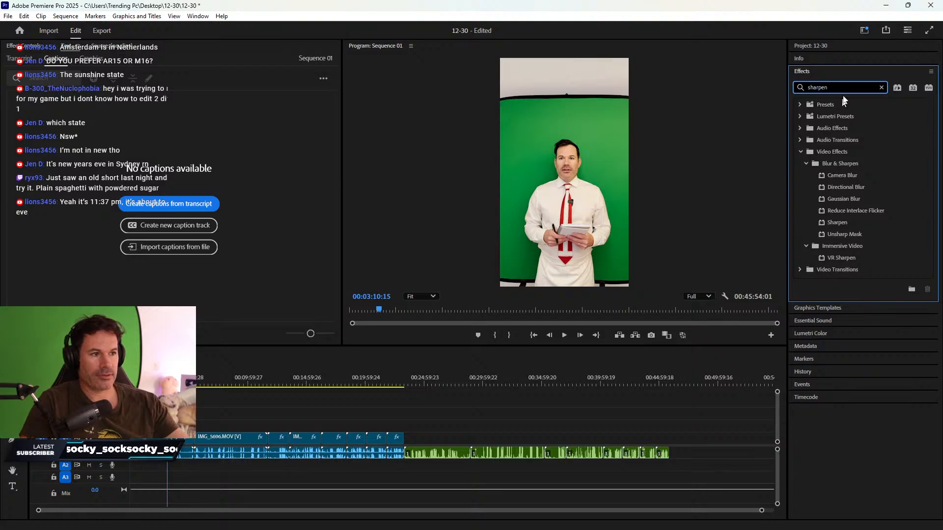
drag(838, 223, 183, 437)
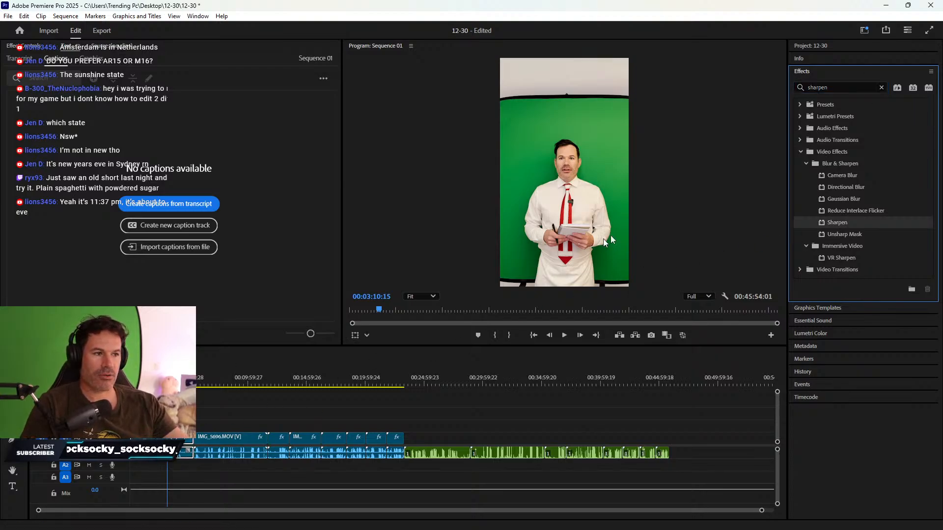
- Apply the Ultra Key effect to the clips, scrubbing the sequence to check them
click(826, 86)
text(u)
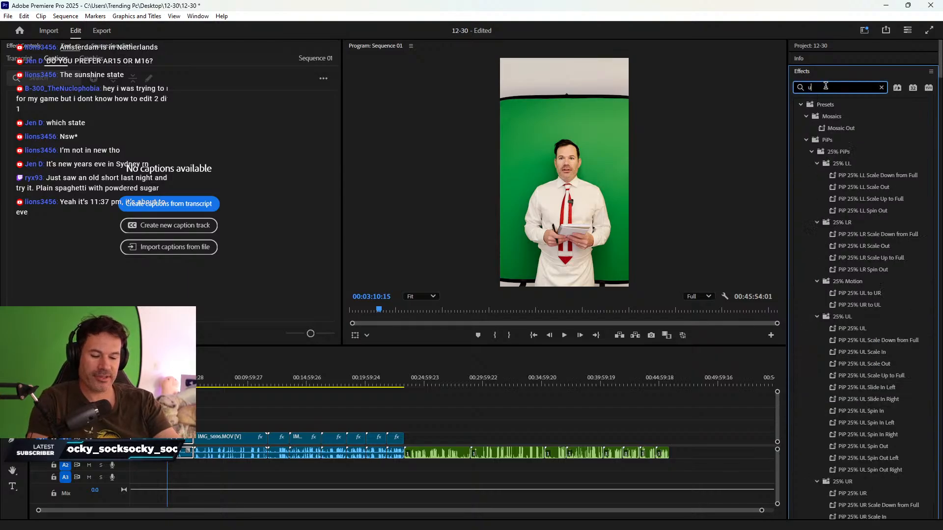
text(ltra)
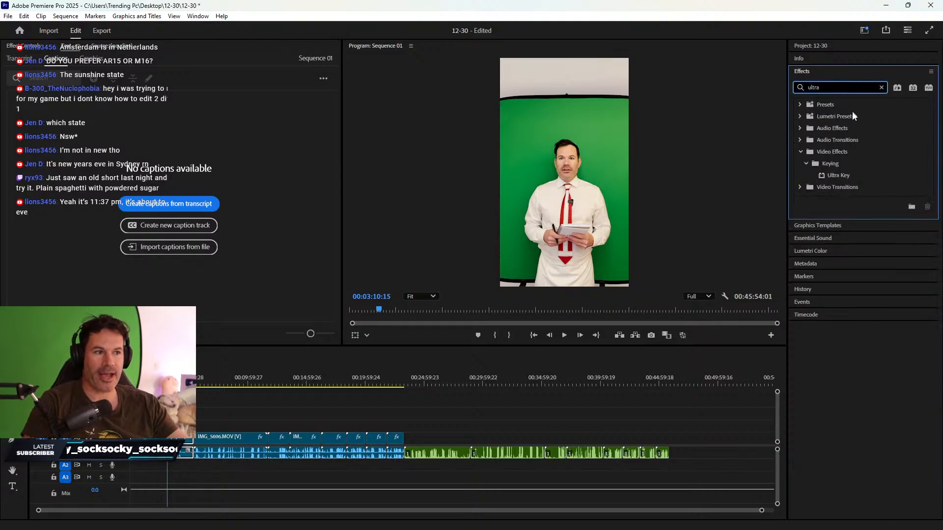
drag(847, 176, 190, 441)
drag(250, 382, 335, 368)
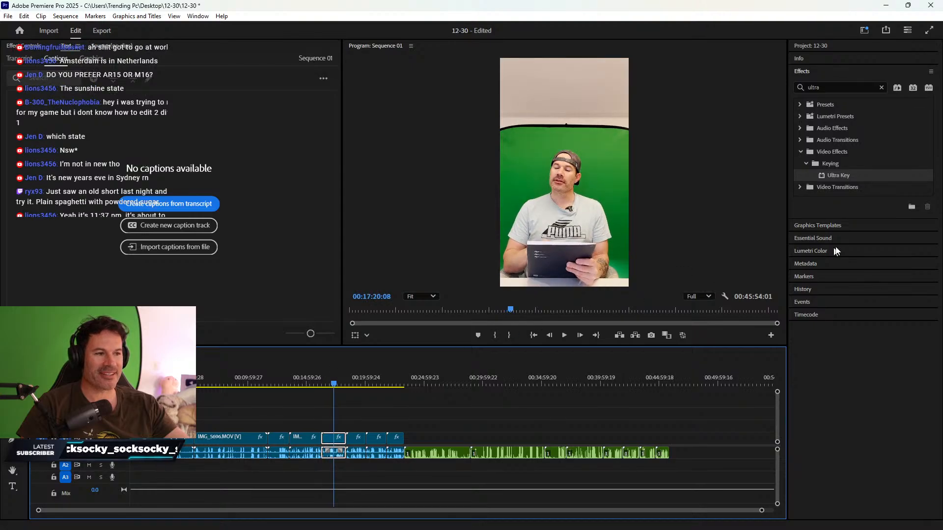
drag(840, 178, 332, 441)
- Select the first clip, move the playhead to 00:02:17:26, and enlarge the Program Monitor
click(164, 436)
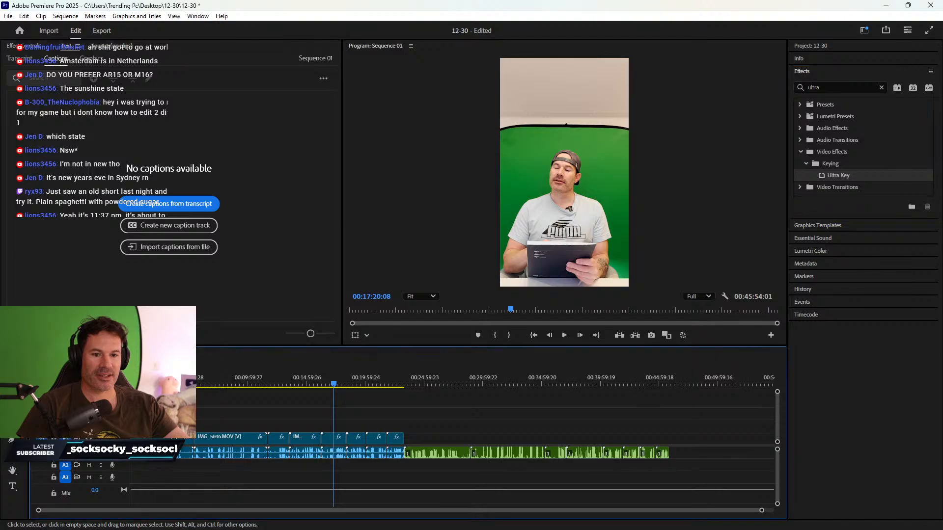
click(157, 375)
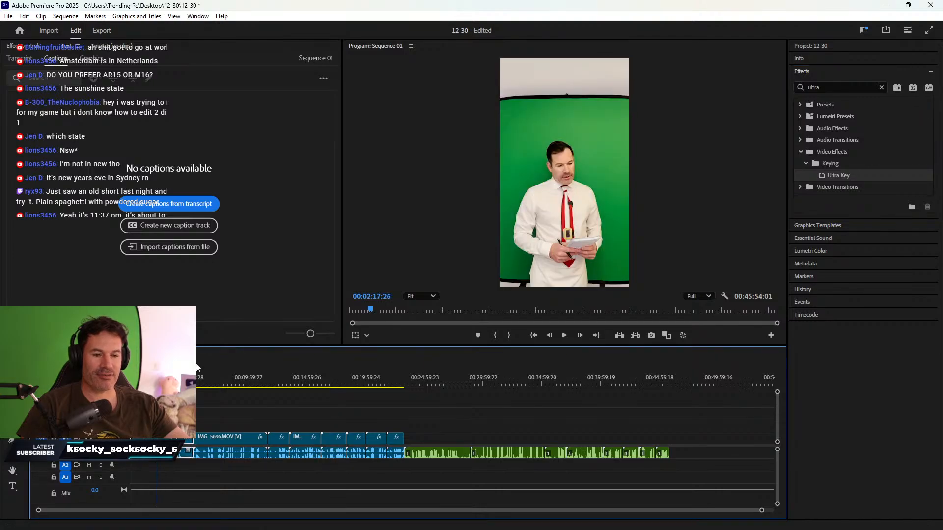
drag(272, 347, 272, 412)
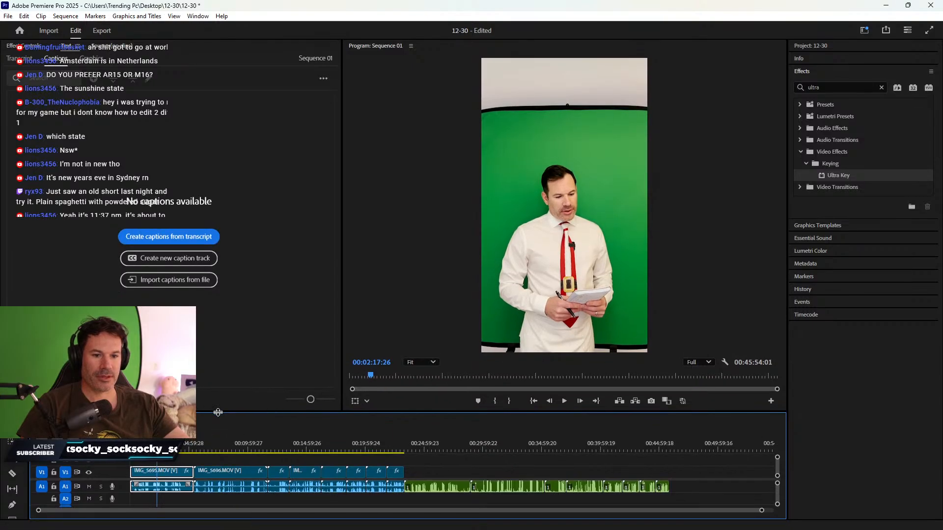
- In Effect Controls, trim the first clip's Crop Bottom to 4%
drag(219, 413, 219, 383)
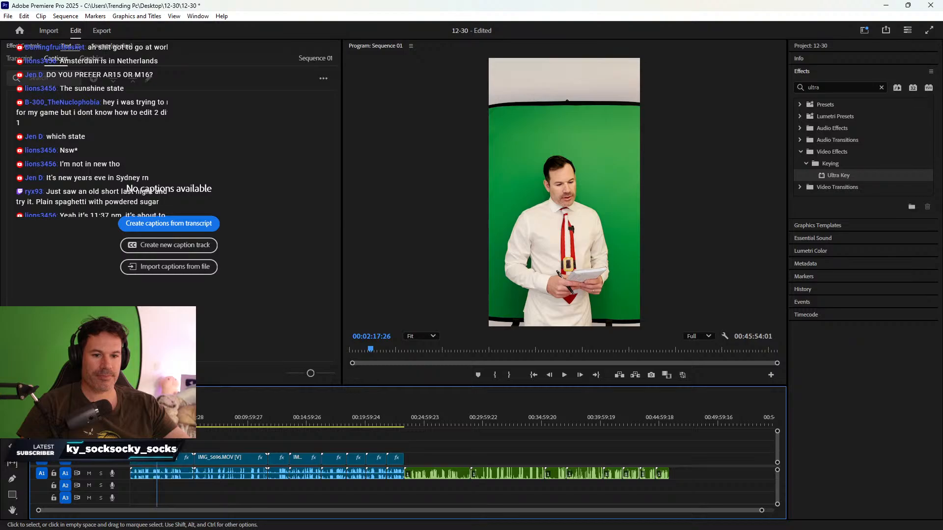
click(19, 45)
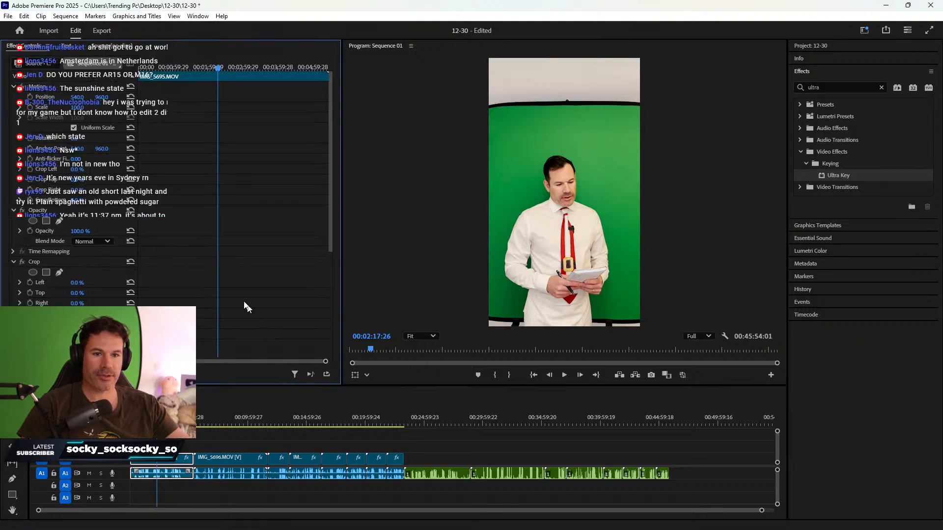
scroll(228, 248, down, 2)
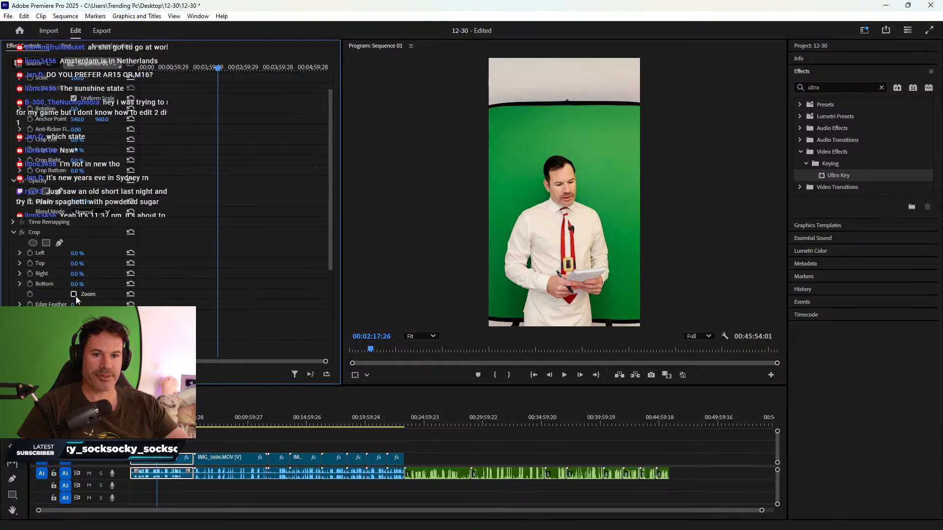
drag(77, 284, 79, 264)
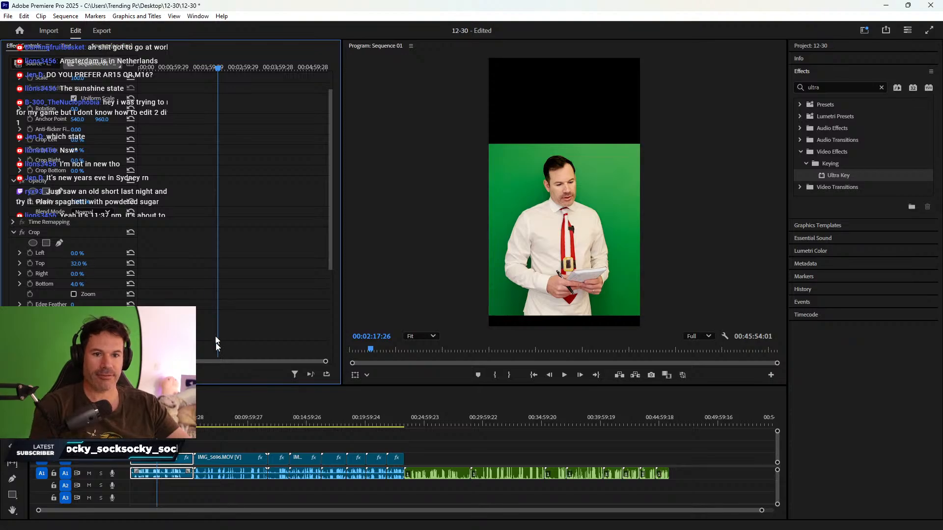
- Select the chef clip IMG_5696.MOV and crop 23% off its top
click(219, 458)
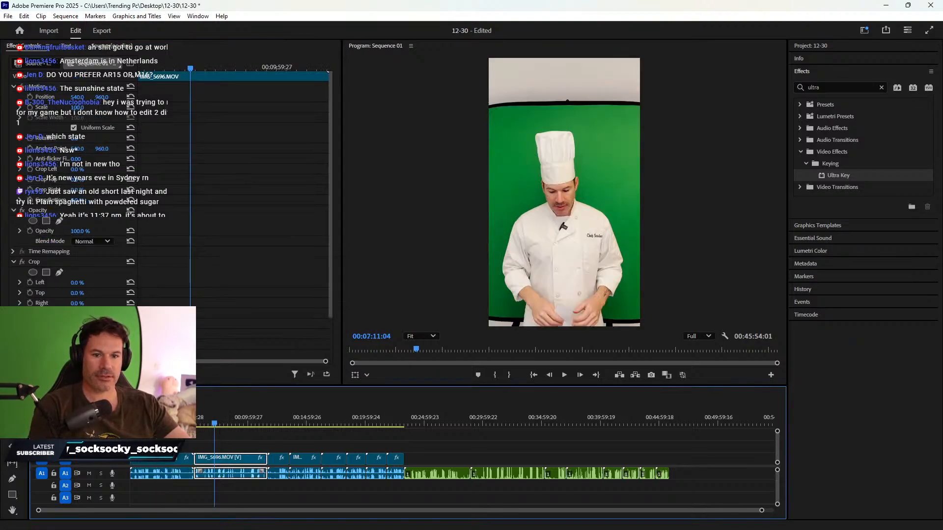
click(98, 339)
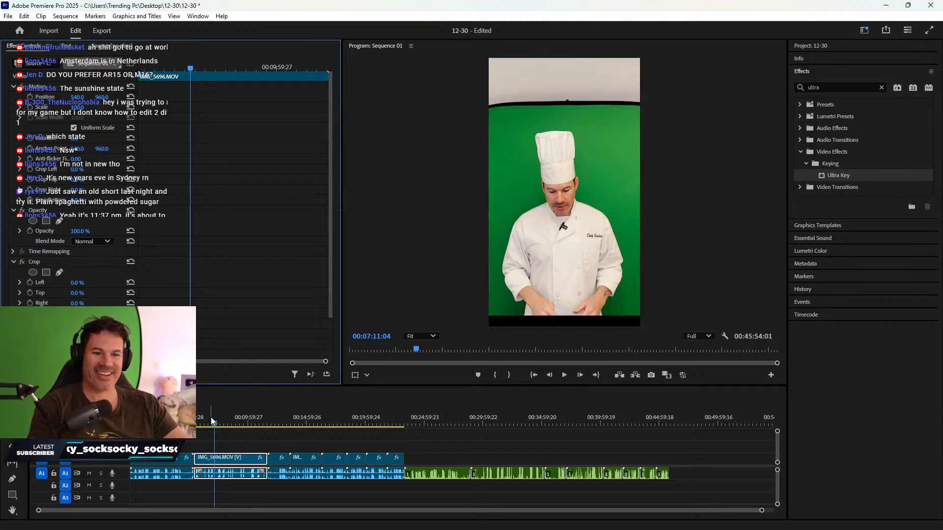
drag(213, 423, 221, 425)
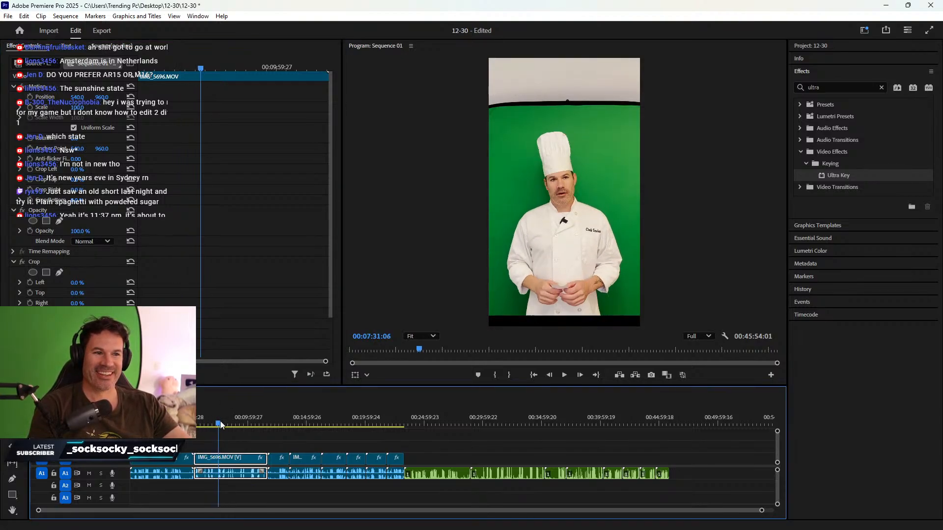
drag(77, 293, 89, 293)
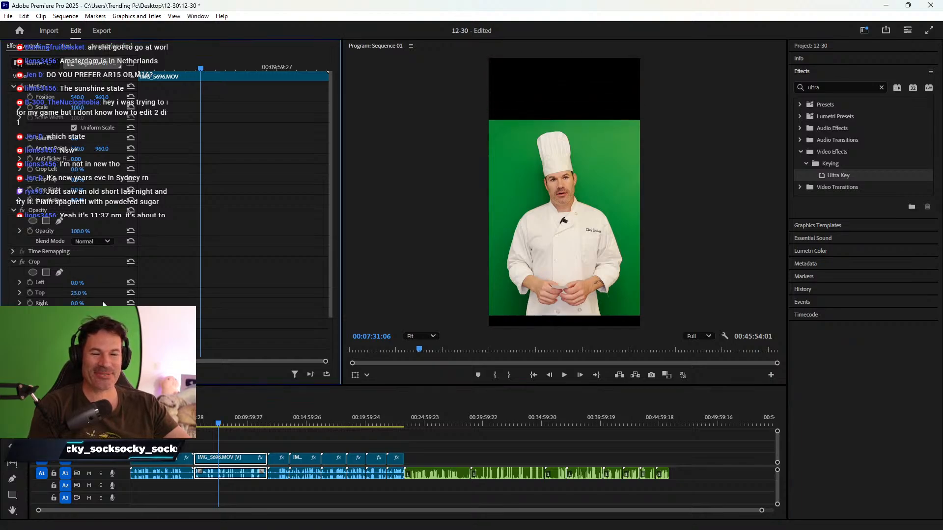
- Select the red-shirt clip and set its Crop Top to 16%
click(279, 418)
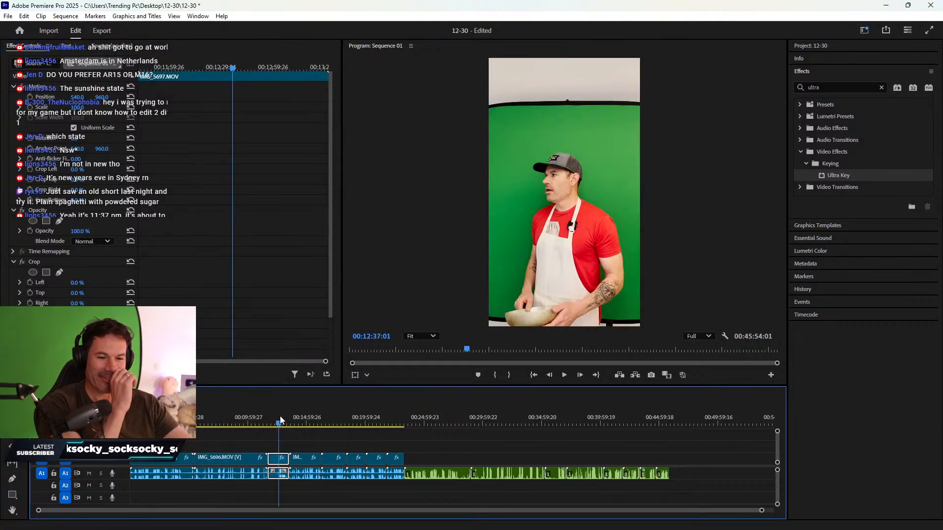
click(282, 416)
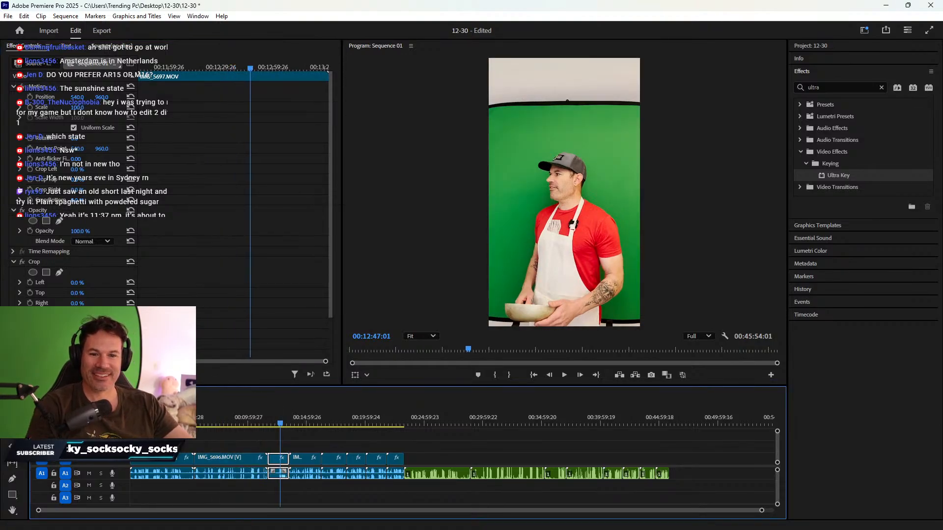
click(99, 339)
drag(77, 313, 92, 294)
- Preview the following clips, then crop 30% off the apron clip's top
drag(308, 421, 177, 422)
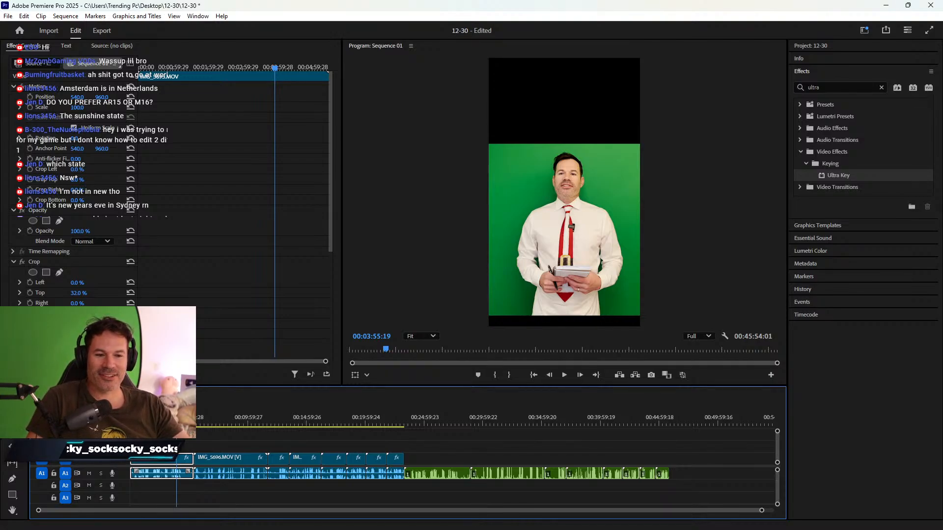
click(220, 426)
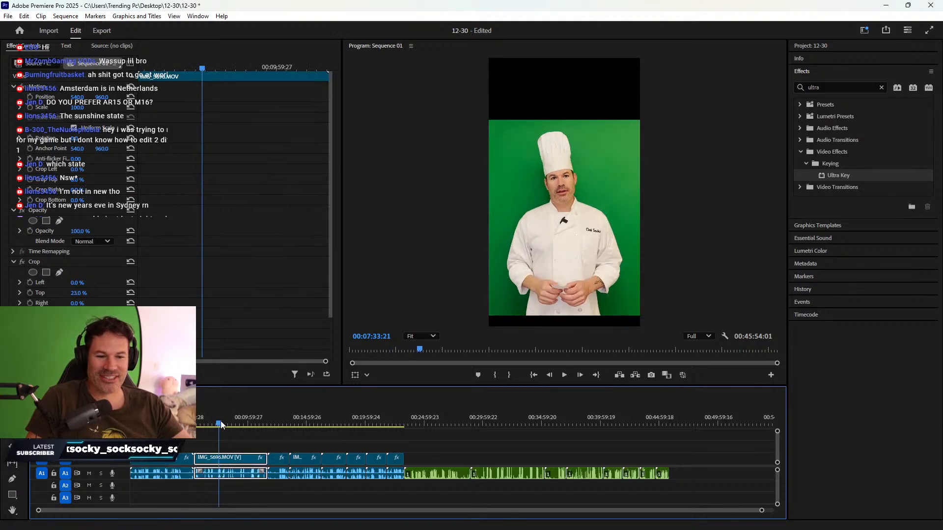
drag(221, 425, 310, 431)
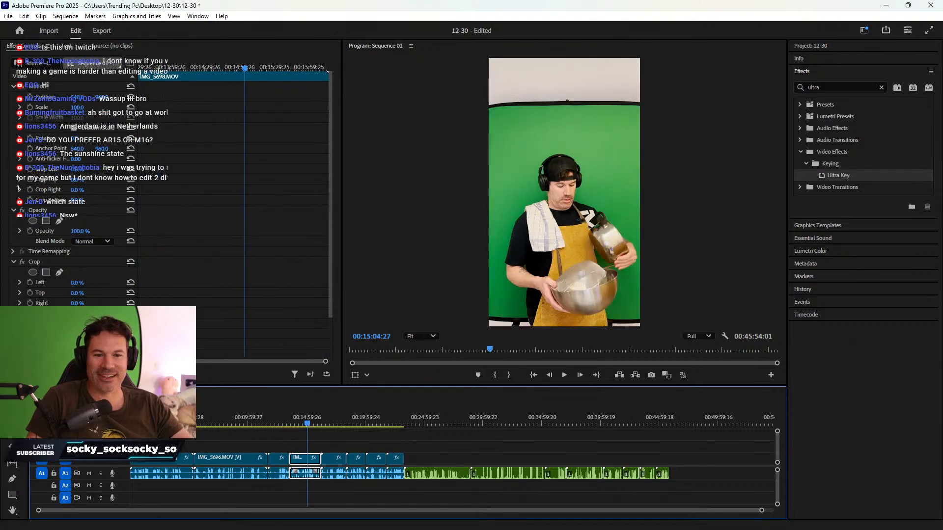
click(241, 372)
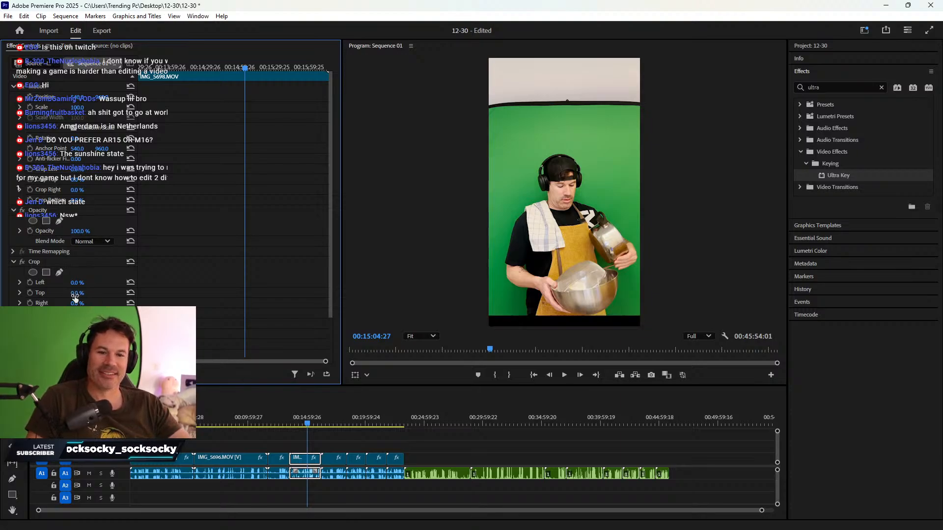
drag(75, 294, 104, 293)
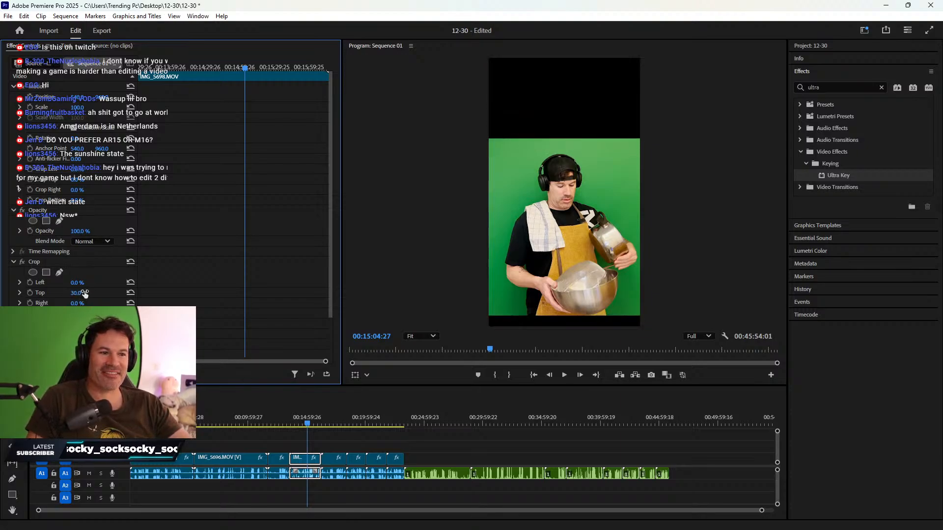
- Crop the grey-shirt clip's top by 37%, then delete the clip at 00:17:10:07
click(338, 414)
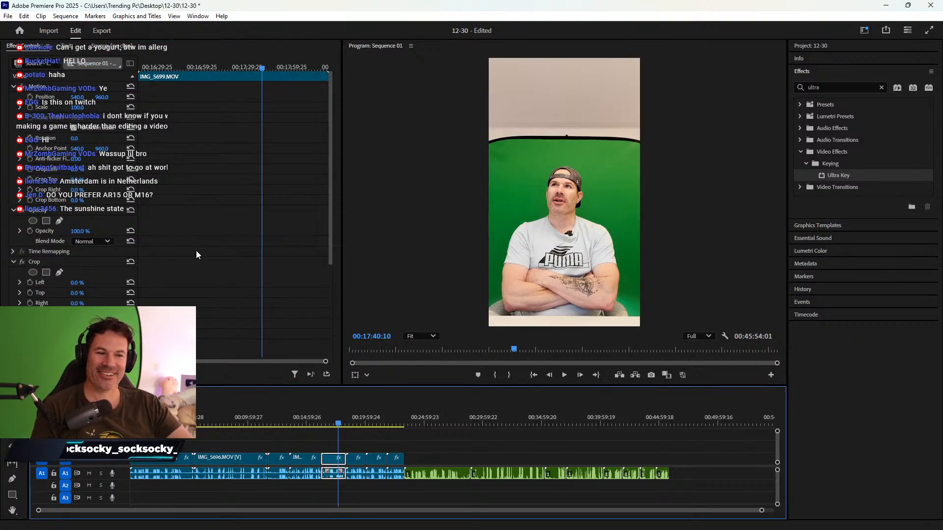
drag(74, 294, 92, 295)
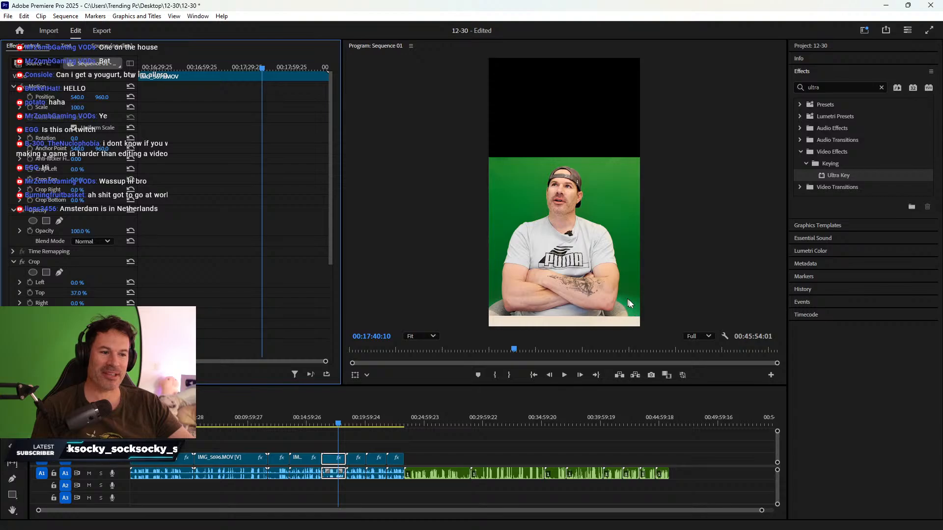
click(357, 423)
mouse_move(359, 425)
mouse_down()
mouse_move(332, 424)
mouse_move(351, 424)
mouse_up()
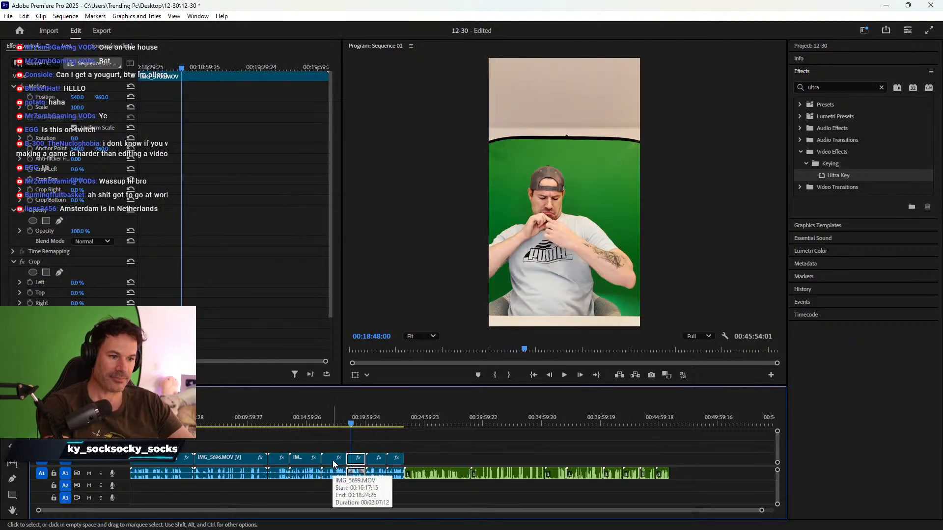
drag(373, 423, 331, 425)
key(Delete)
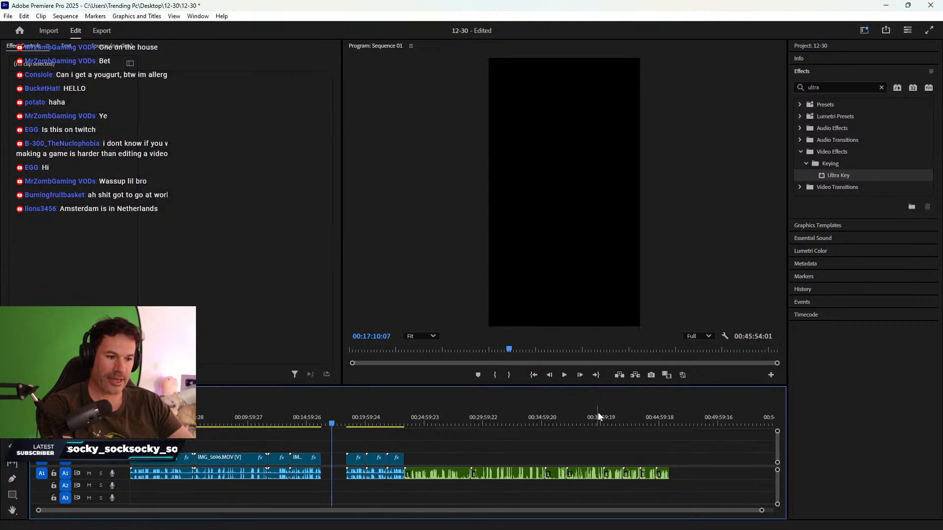
- Undo the deletion, then delete the grey-shirt video clip and the REC00015/REC00016 audio pieces
drag(616, 408, 633, 406)
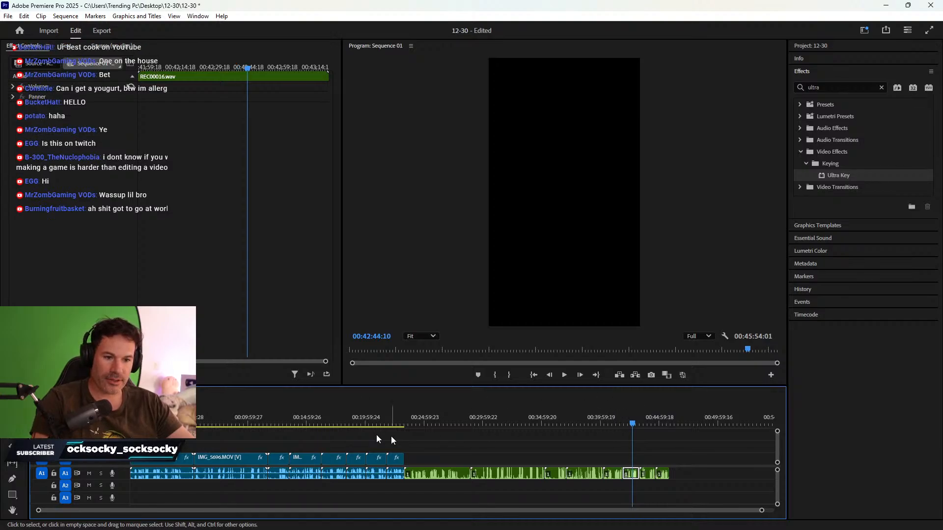
key(ctrl+z)
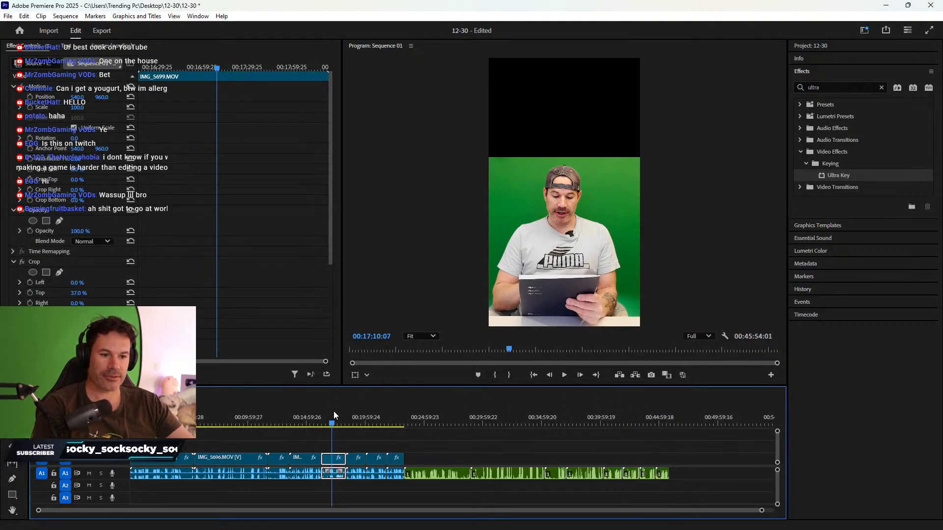
click(654, 477)
click(635, 476)
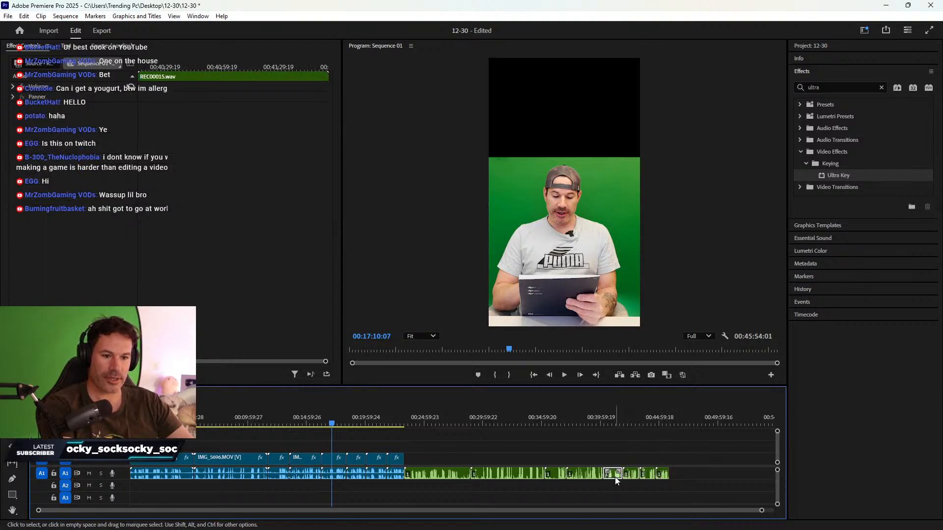
click(614, 476)
shift+click(334, 463)
key(Delete)
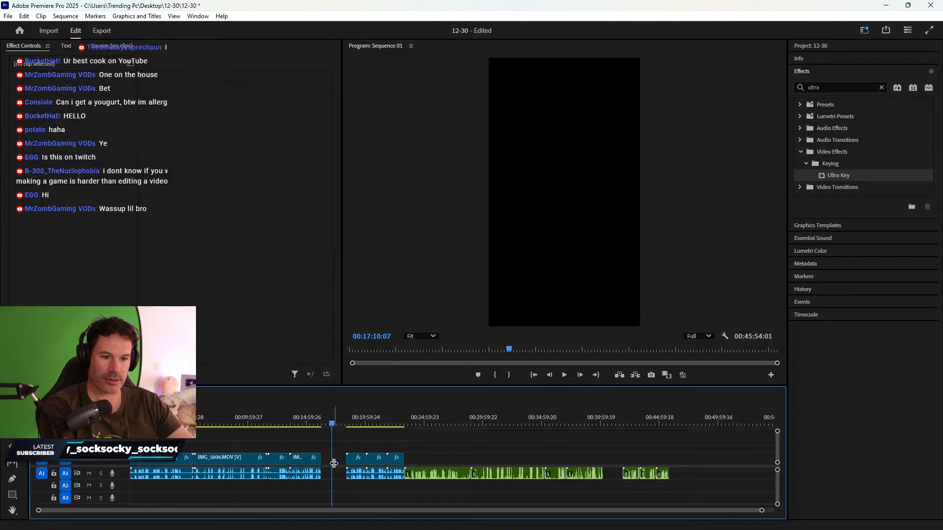
- Ripple-delete the resulting video and audio gaps to close them
right_click(335, 460)
click(371, 466)
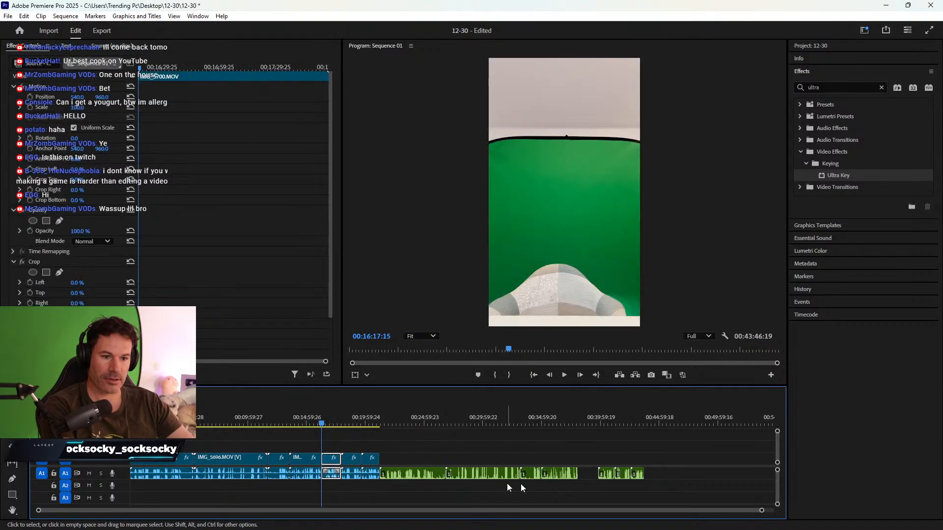
right_click(588, 471)
click(602, 478)
- Crop 38% off the top of the grey-shirt clip at 00:17:12:23
click(317, 415)
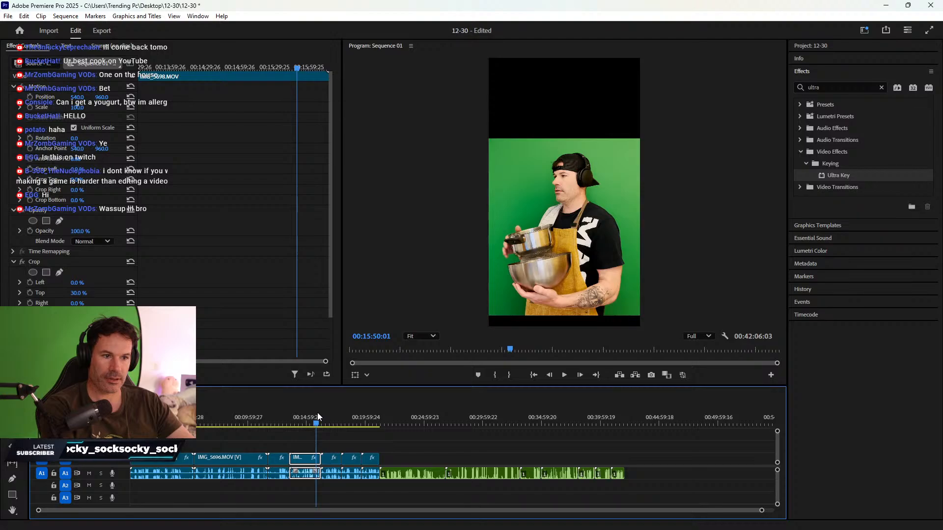
drag(318, 413, 334, 413)
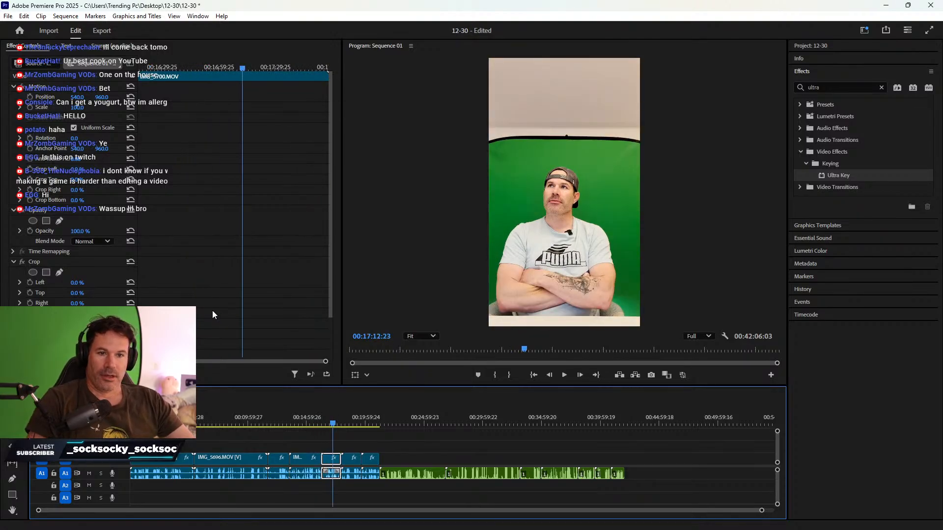
drag(82, 297, 100, 297)
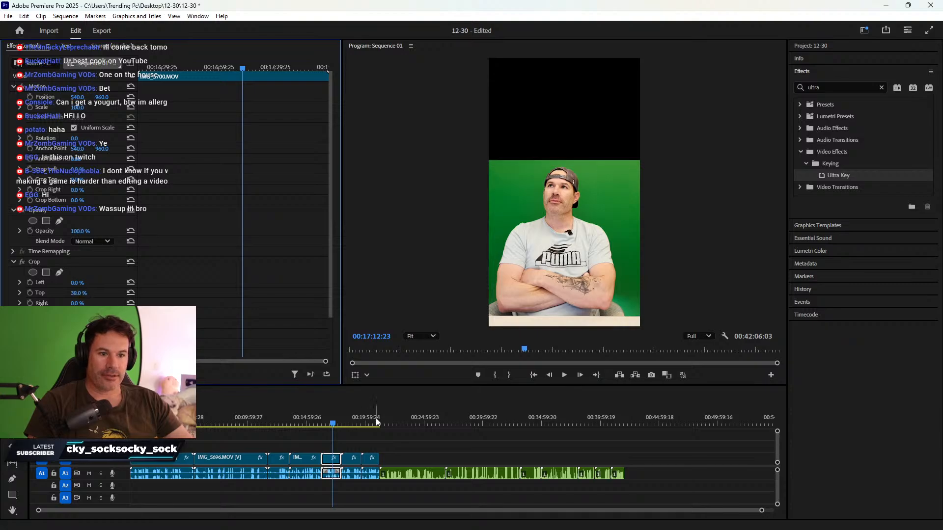
- Set Crop Top to 35% on IMG_5701 and 37% on the blonde-wig clip IMG_5702
click(355, 420)
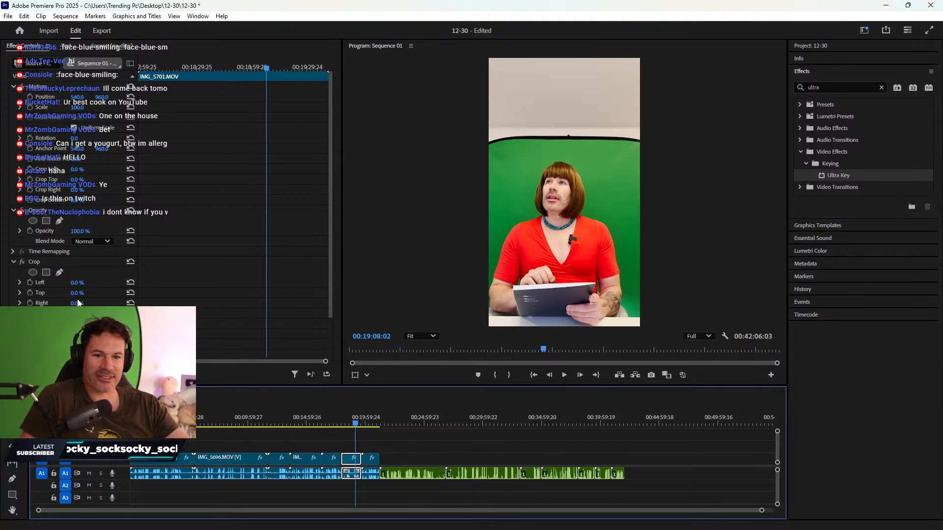
drag(76, 295, 113, 295)
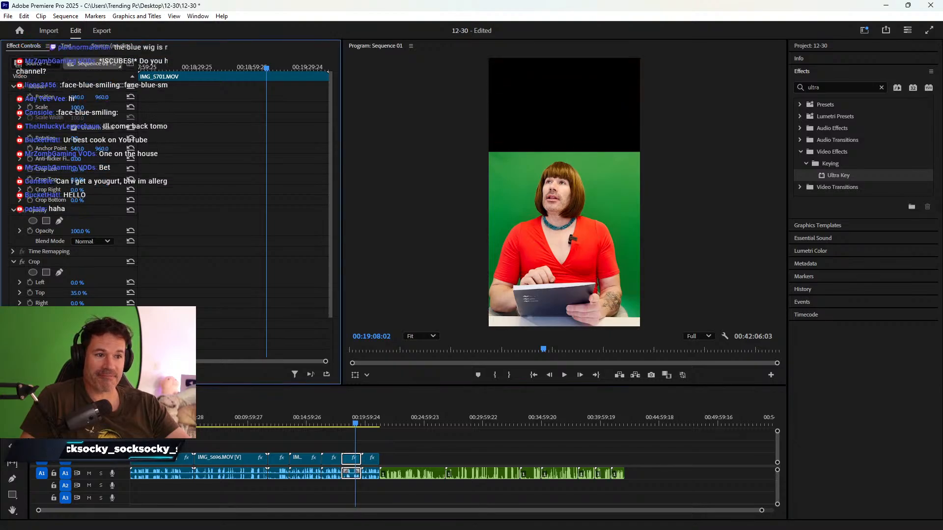
drag(366, 420, 374, 423)
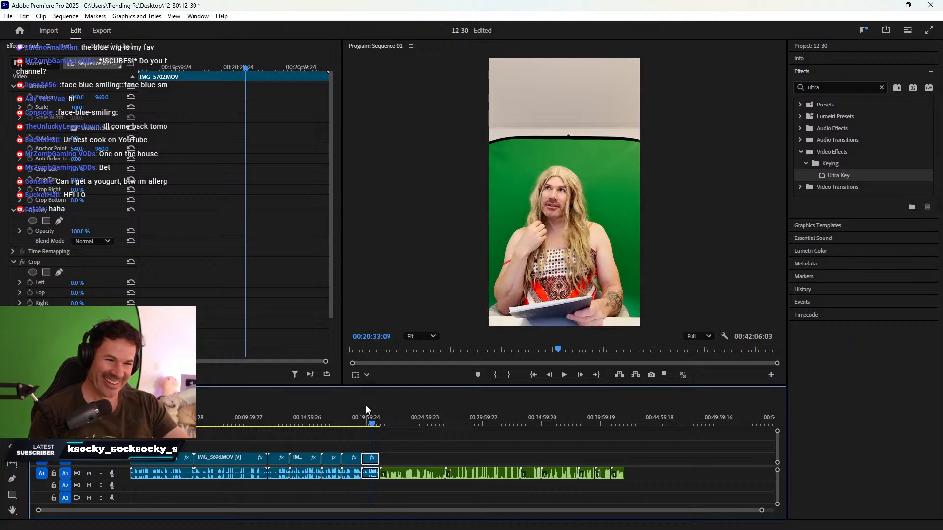
drag(372, 425, 378, 425)
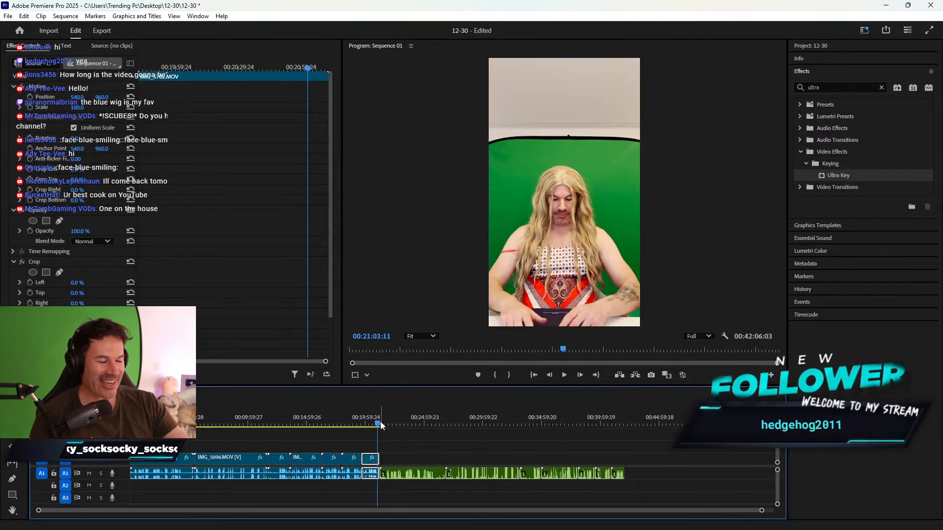
drag(381, 426, 373, 424)
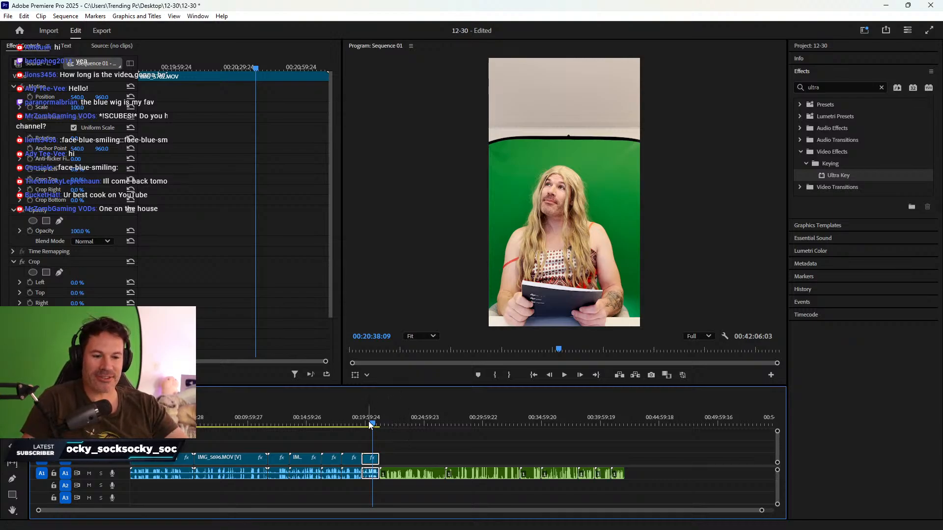
drag(82, 295, 118, 295)
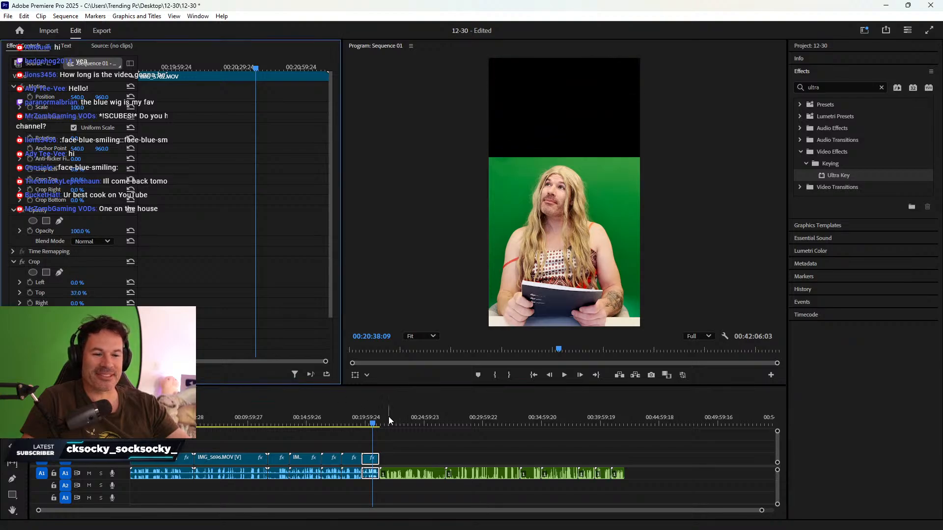
drag(372, 417, 157, 425)
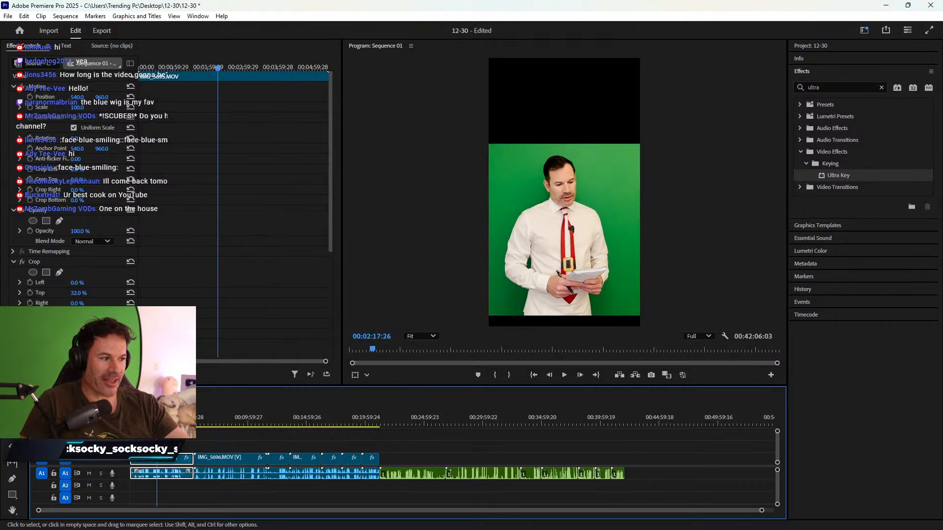
- Play back IMG_5695, review its Crop and Sharpen settings, and open its clip context menu
key(space)
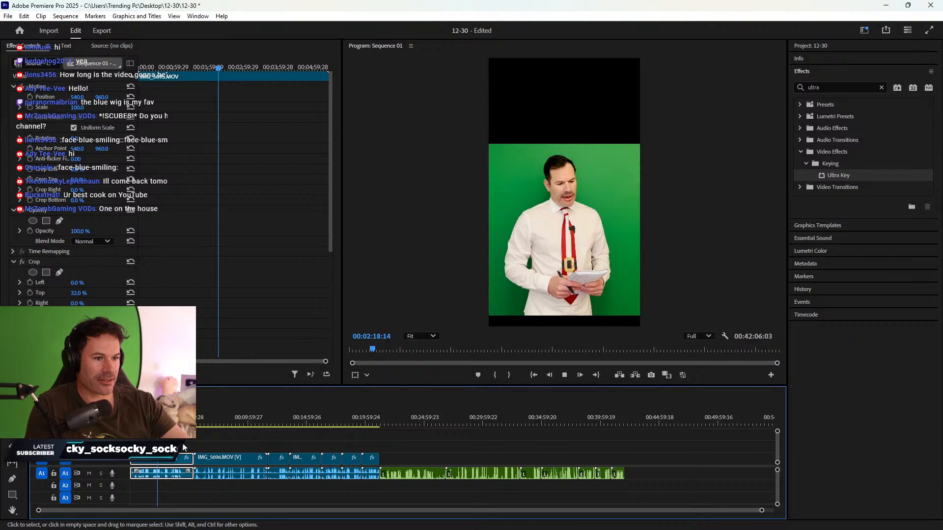
key(space)
mouse_move(153, 424)
mouse_down()
mouse_move(130, 424)
mouse_move(146, 424)
mouse_up()
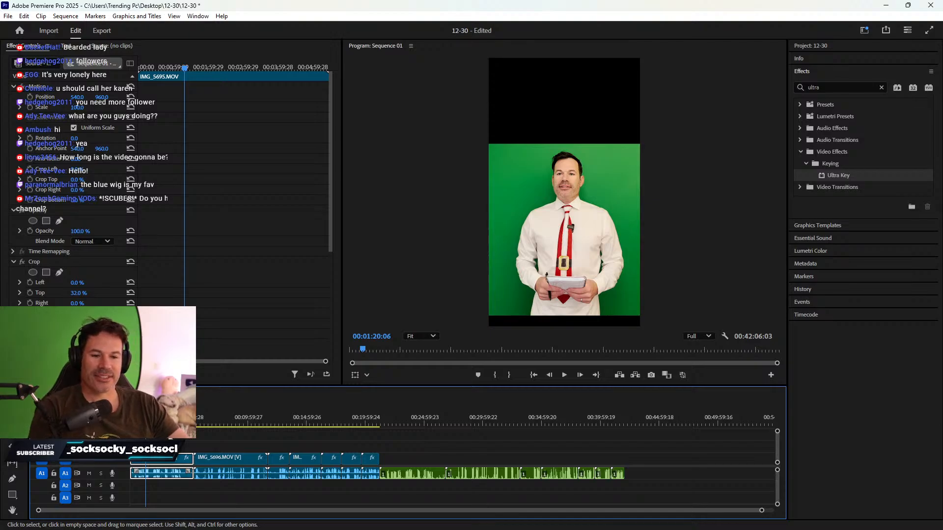
click(165, 439)
drag(146, 424, 157, 424)
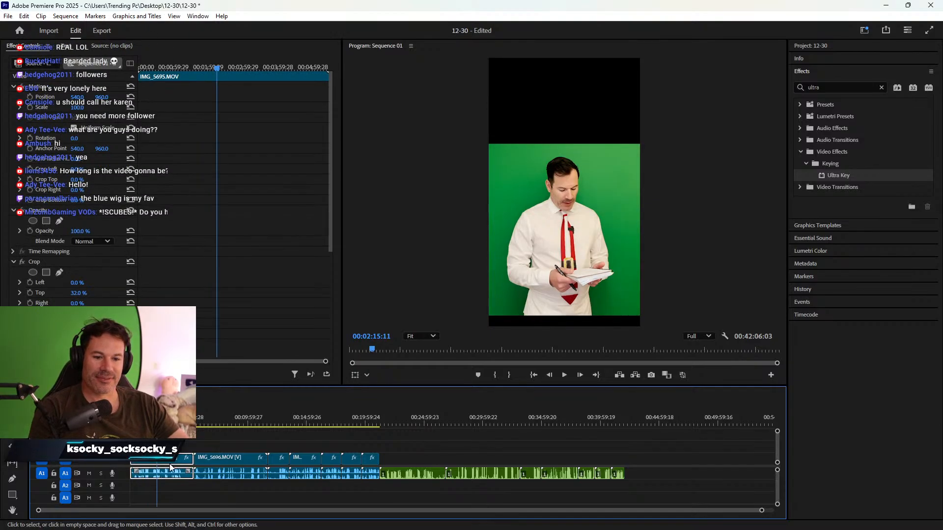
scroll(226, 208, down, 2)
scroll(226, 206, down, 1)
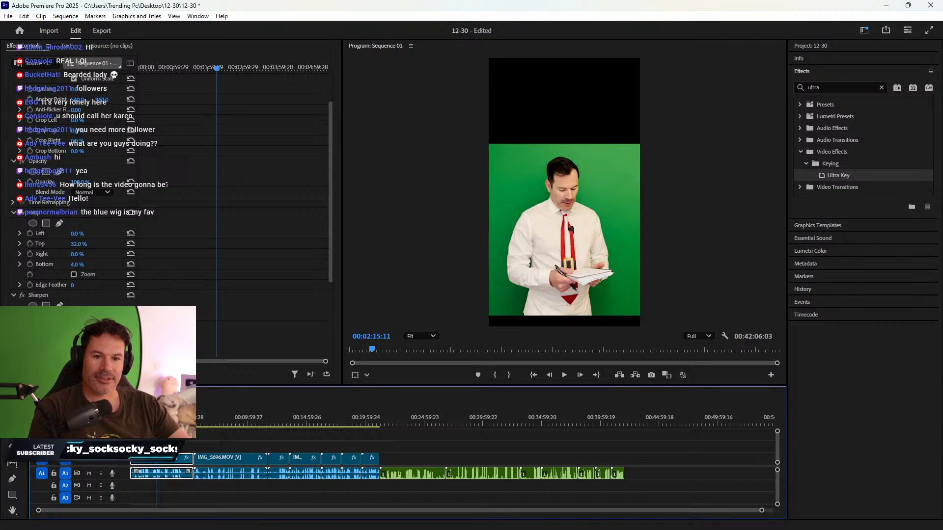
click(184, 339)
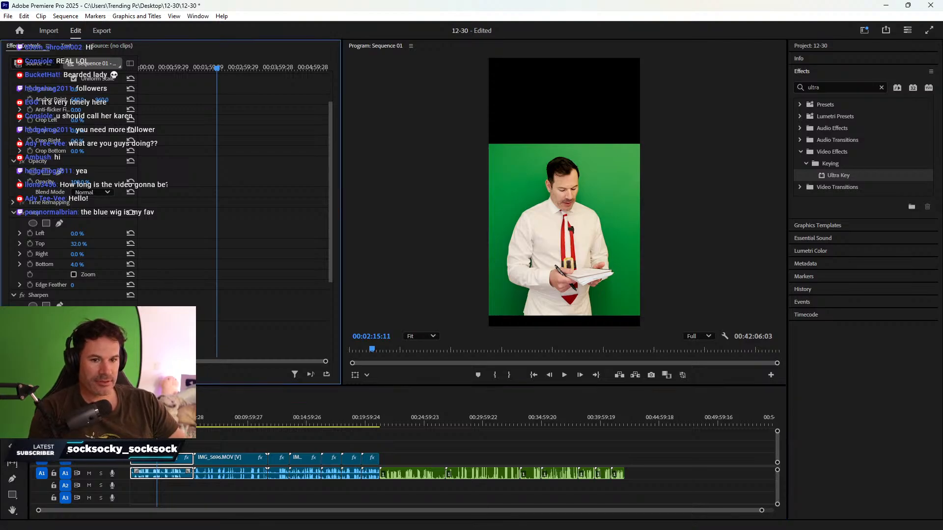
right_click(165, 459)
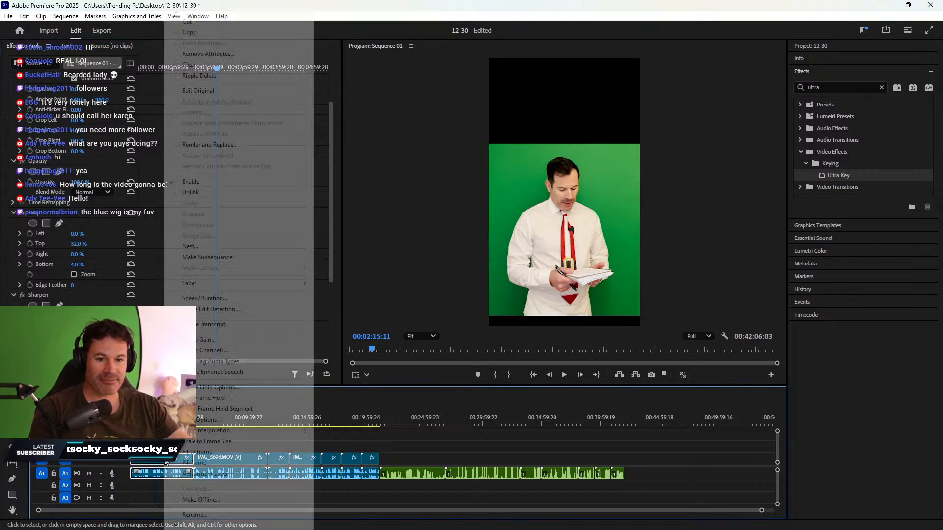
- Copy the first clip and paste only its Sharpen effect onto the next six clips, excluding Motion and Opacity
click(219, 33)
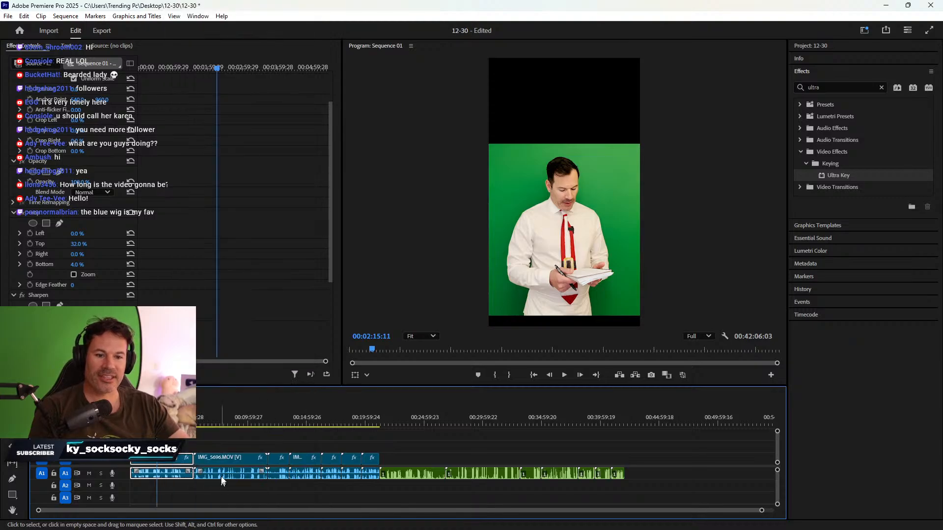
click(215, 424)
drag(237, 440, 370, 467)
right_click(369, 466)
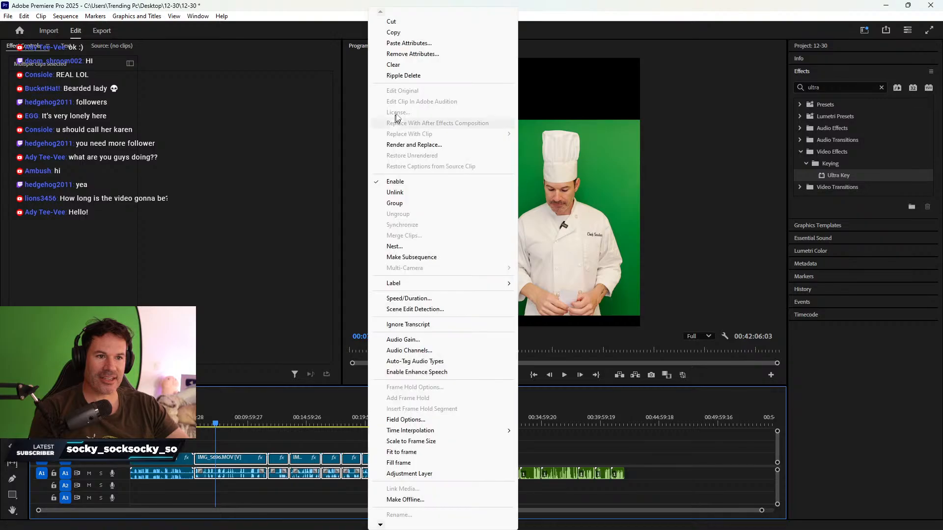
click(408, 43)
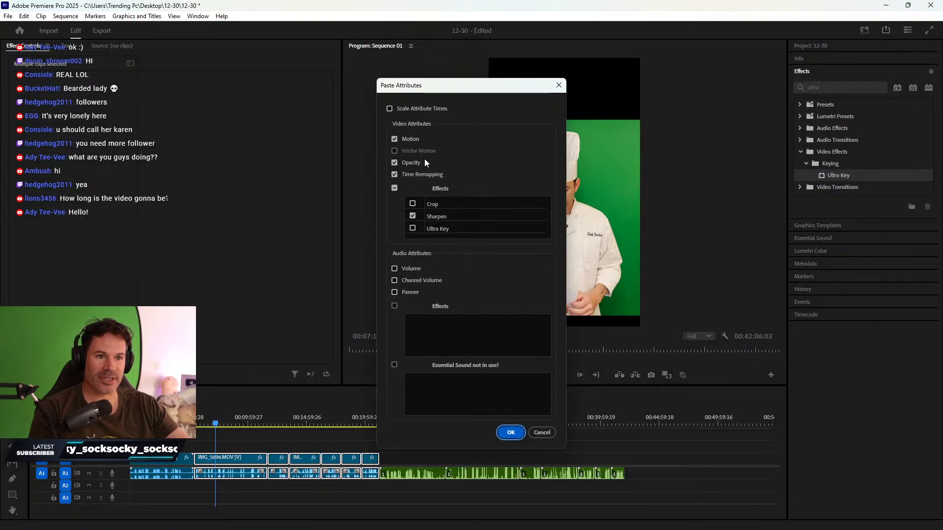
click(394, 163)
click(395, 139)
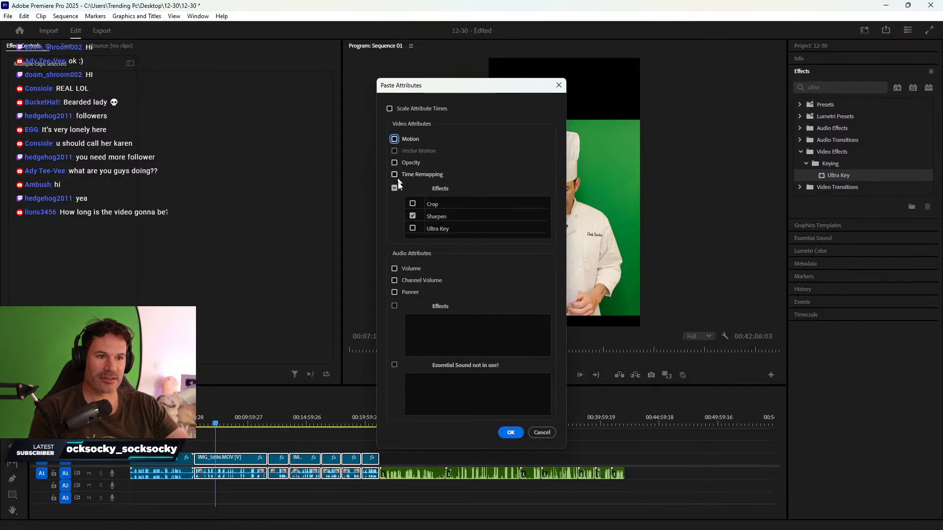
click(510, 433)
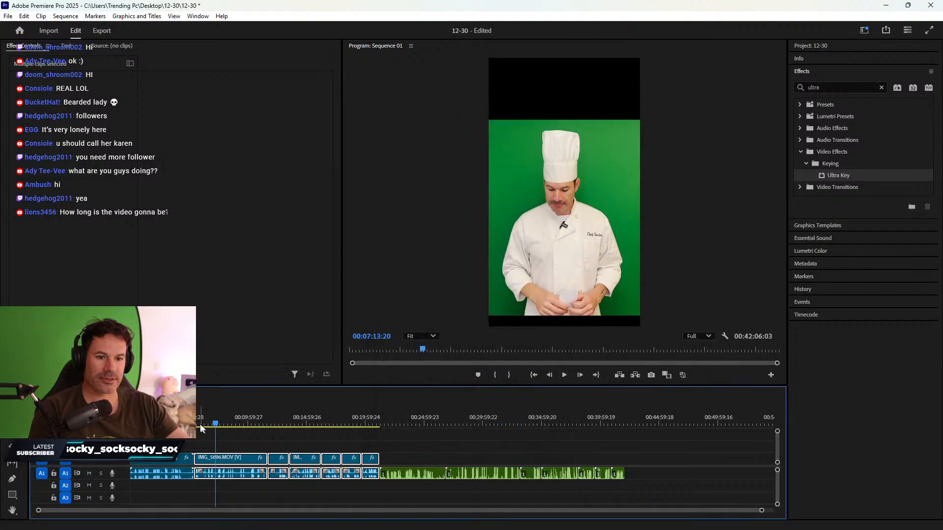
- Step forward to check the result and select all clips on the timeline
key(shift+Right)
key(shift+Right)
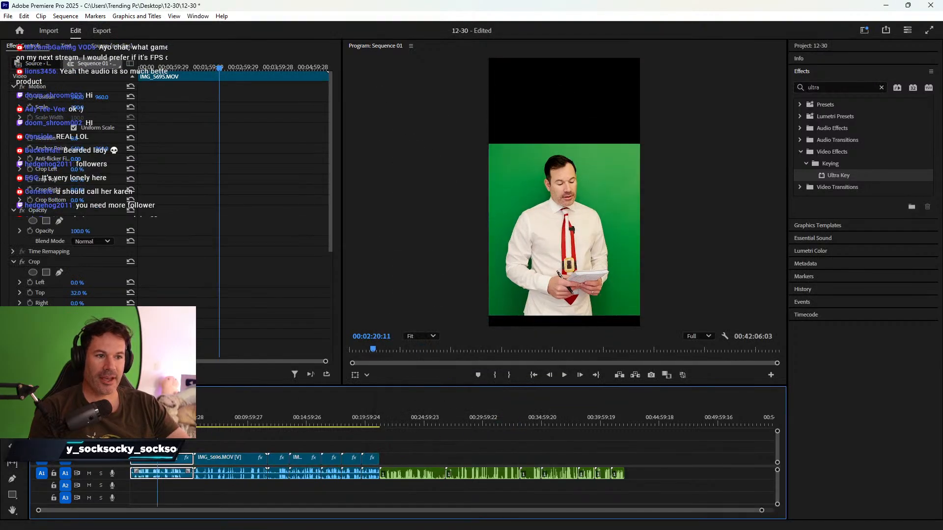
drag(364, 441, 168, 447)
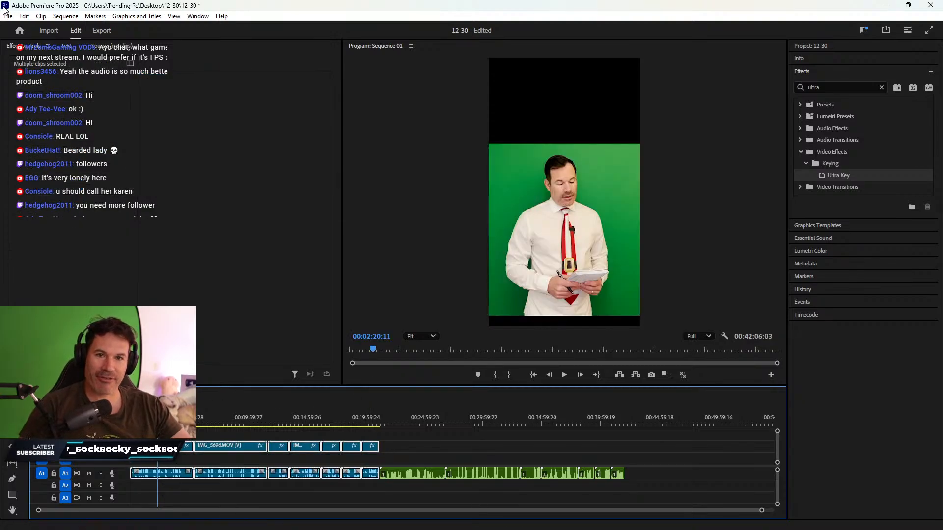
click(8, 16)
- Save the 12-30 project and deselect all clips on the timeline
click(29, 150)
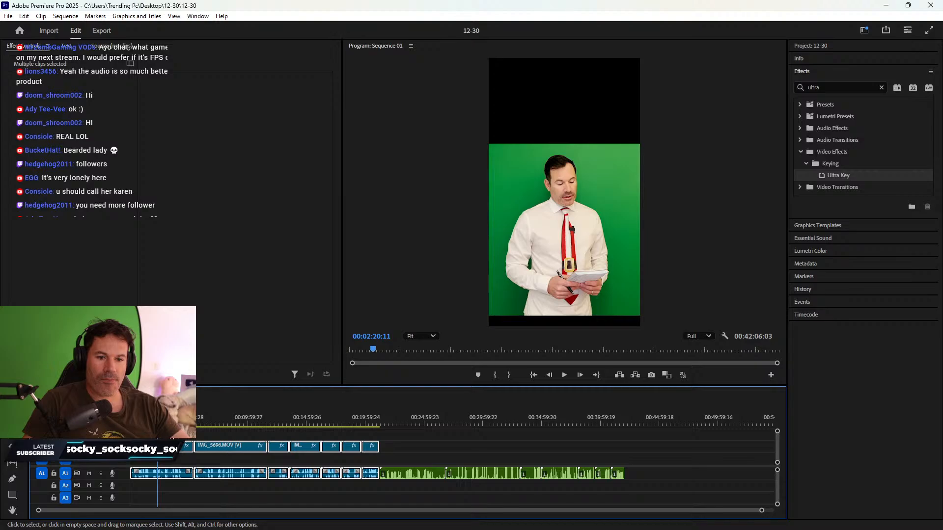
click(163, 435)
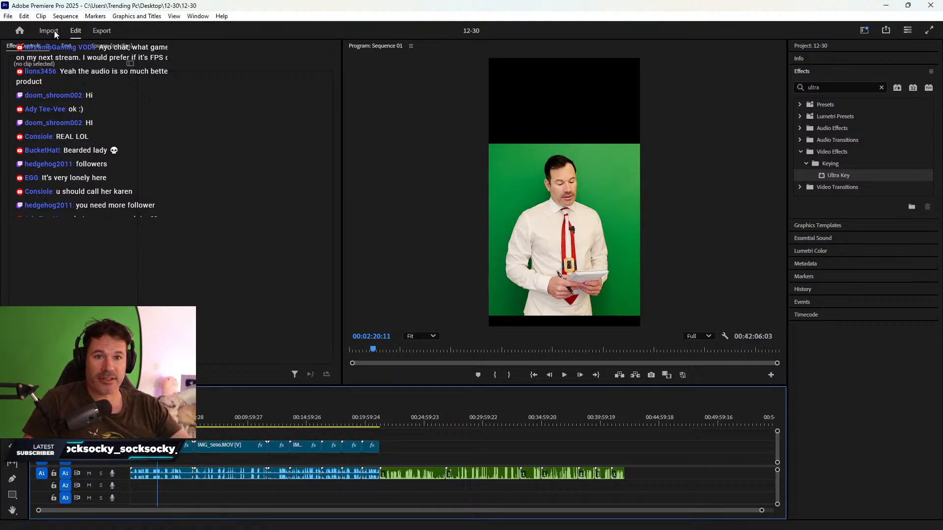
click(9, 16)
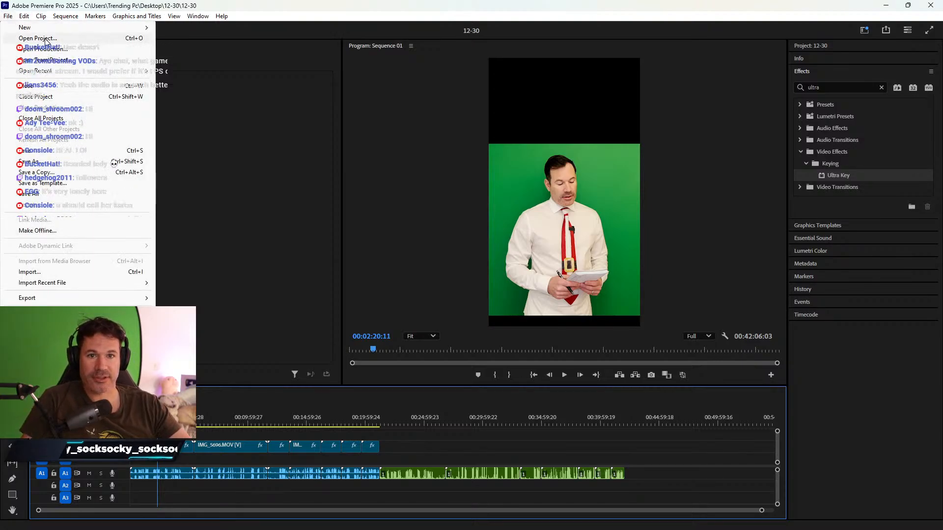
- Open the 12-20 project file from Desktop > Videos > 12-20
click(47, 42)
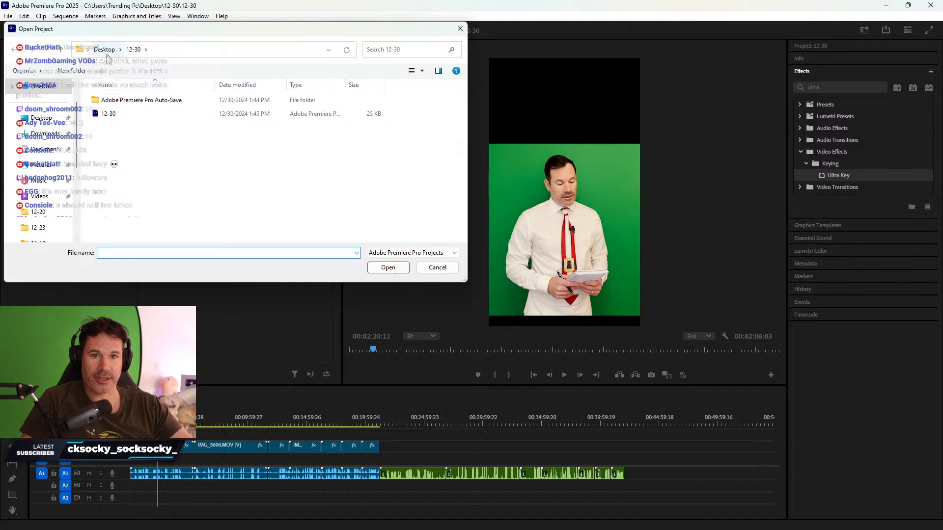
click(46, 199)
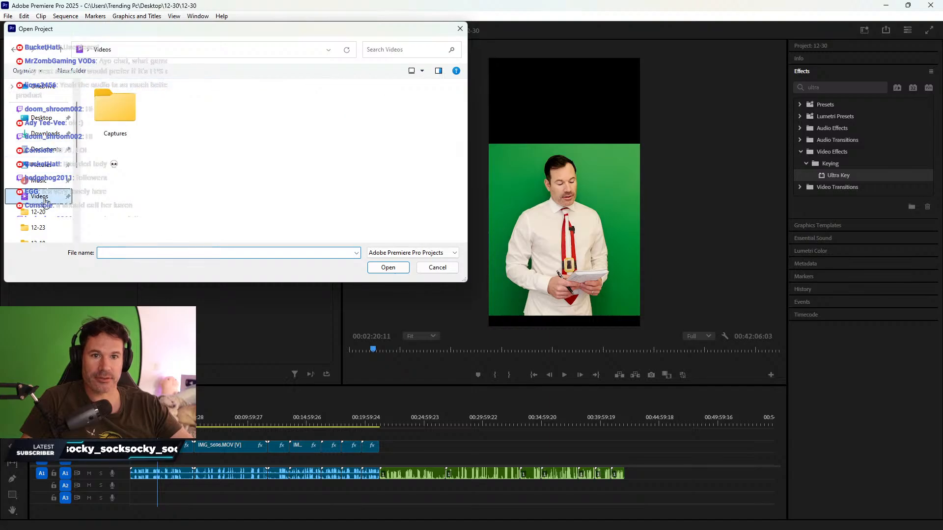
click(42, 122)
double_click(111, 196)
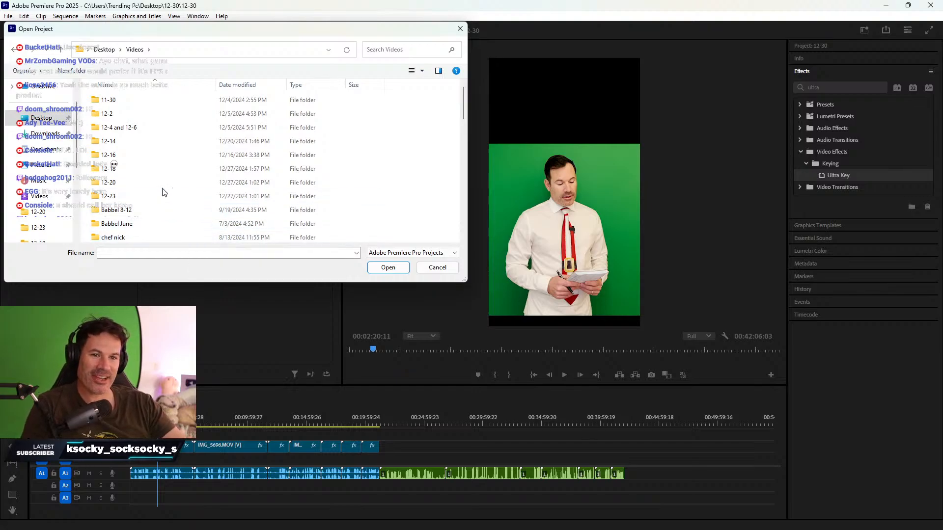
double_click(124, 188)
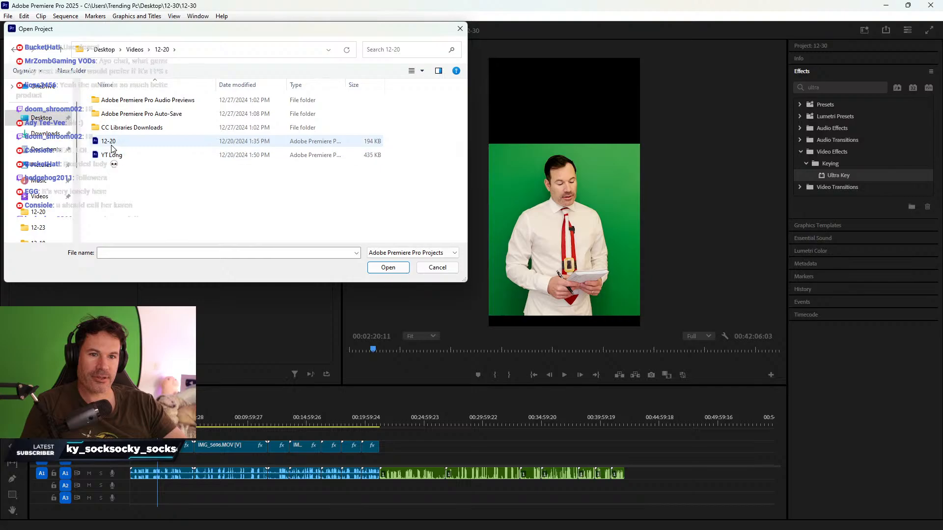
double_click(112, 145)
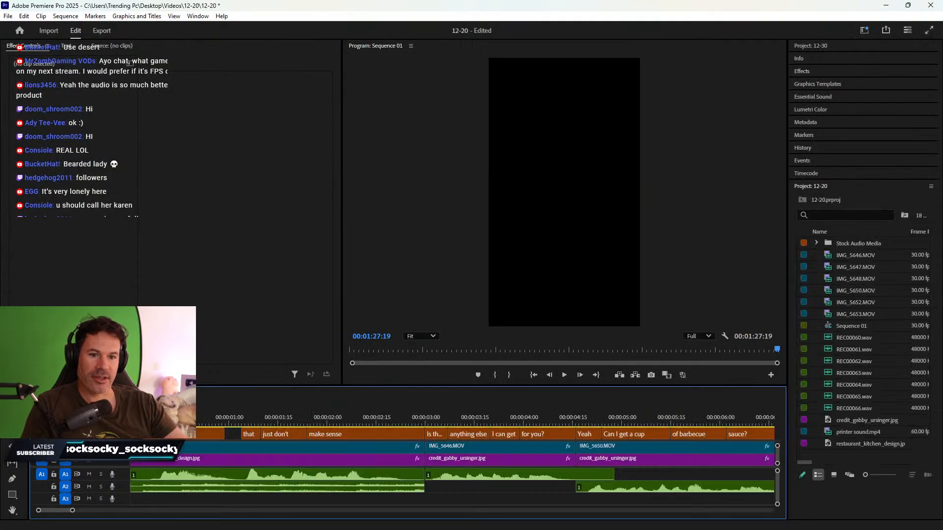
- Zoom out and scrub through the 12-20 sequence to review its clips
key(minus)
key(minus)
key(minus)
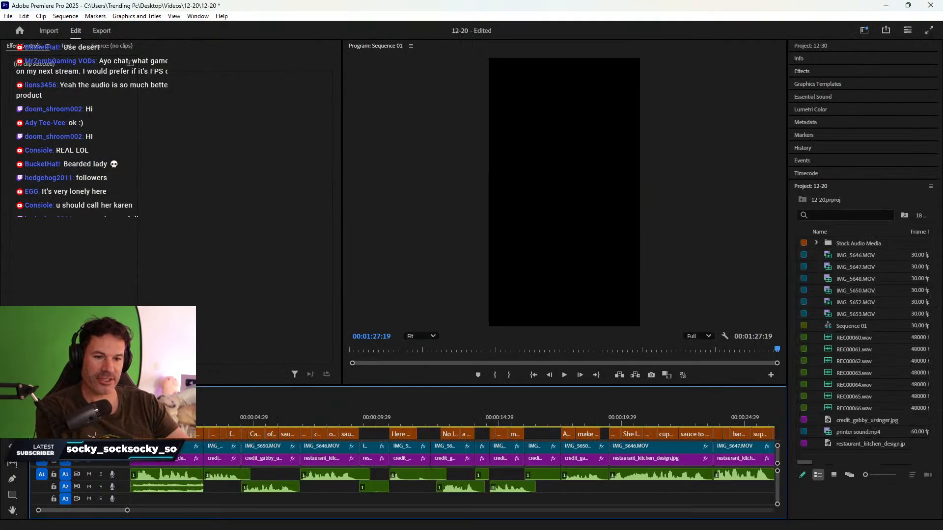
mouse_move(146, 418)
mouse_down()
mouse_move(181, 417)
mouse_move(154, 418)
mouse_up()
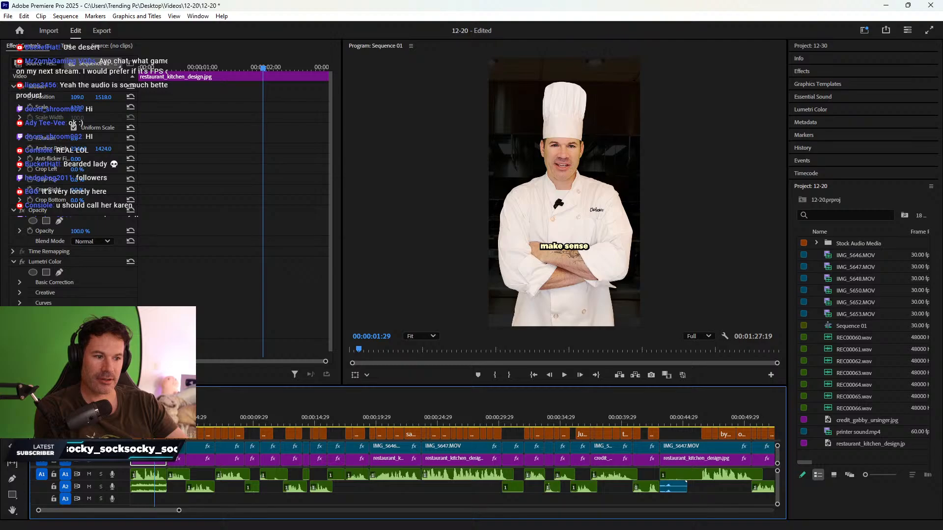
key(minus)
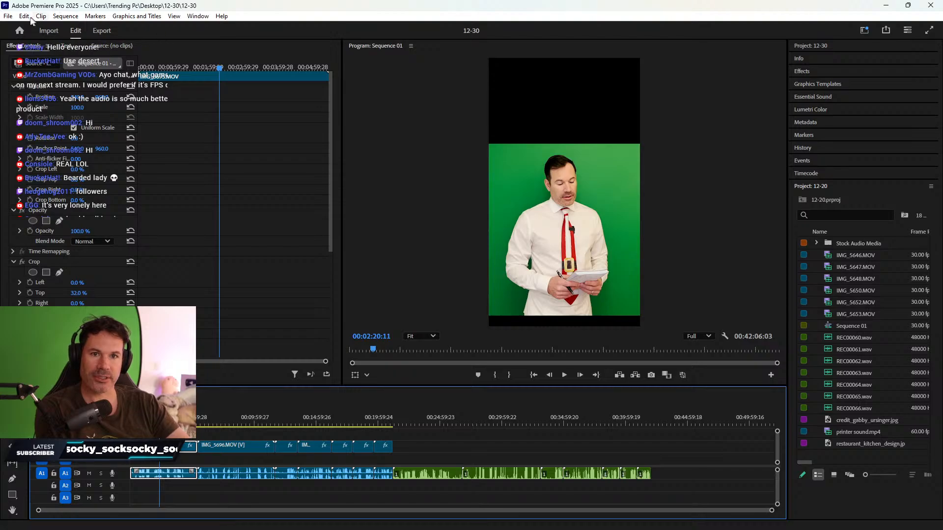
- Open the 12-18 project from the Videos > 12-18 folder
click(11, 18)
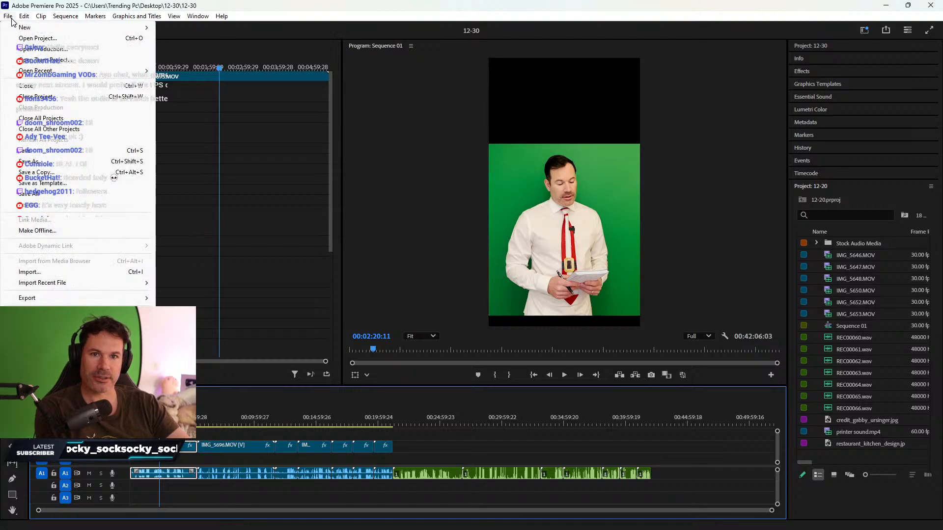
click(54, 39)
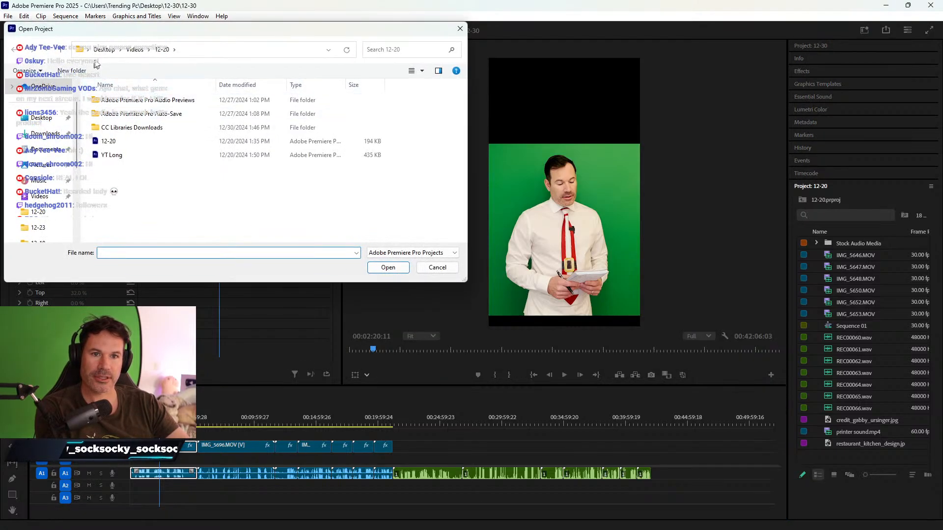
click(134, 50)
click(120, 171)
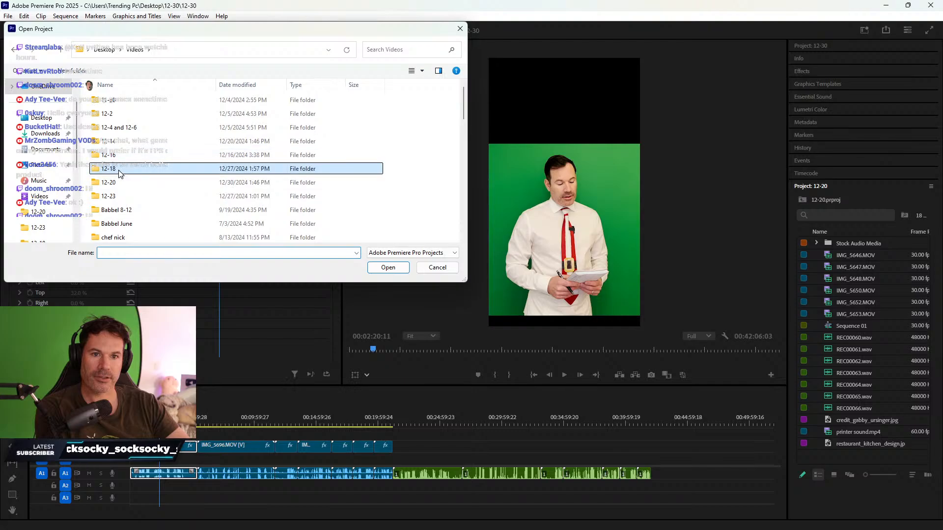
double_click(119, 170)
double_click(106, 141)
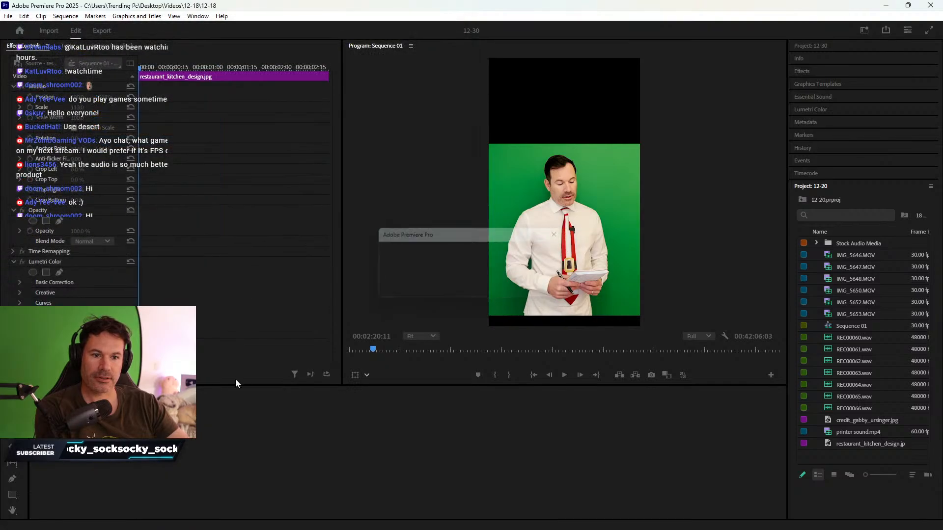
- Scrub the 12-18 timeline to inspect its backgrounds, then return to the 12-30 sequence
click(261, 415)
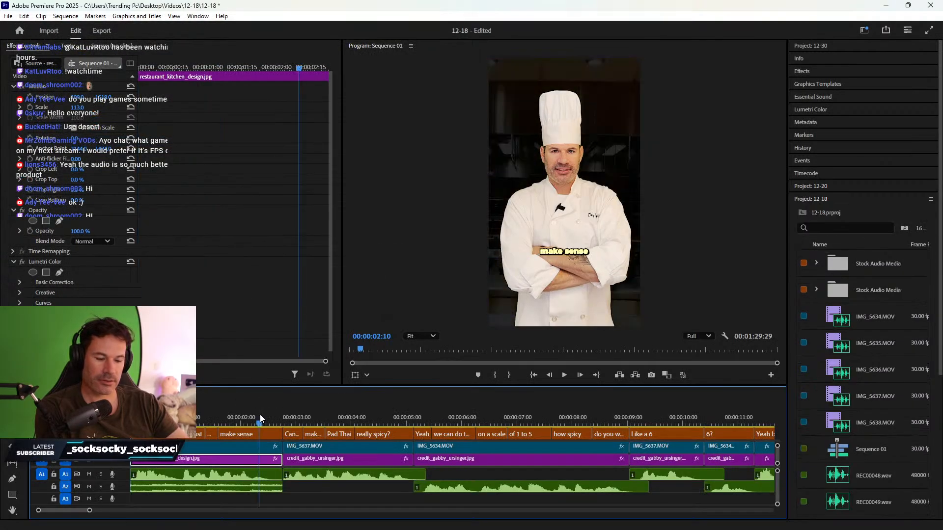
key(minus)
key(minus)
key(minus)
key(equal)
key(equal)
key(equal)
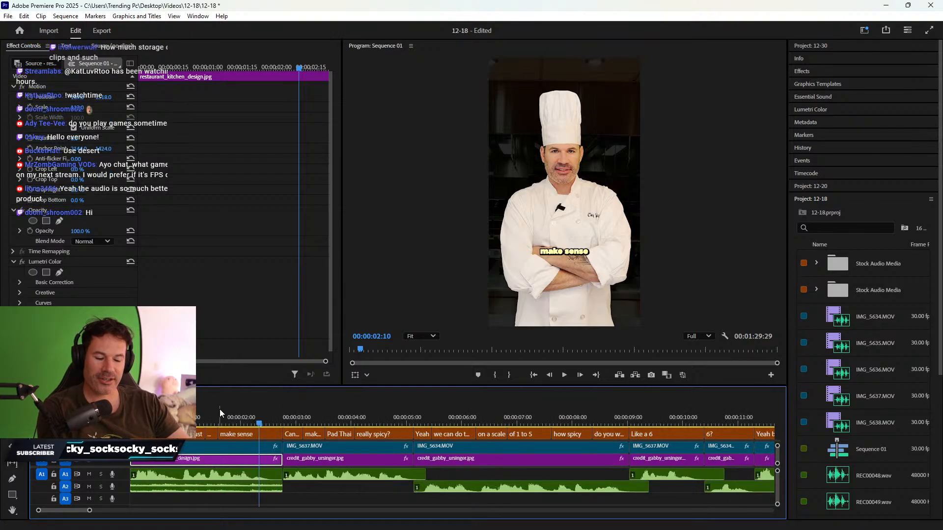
key(minus)
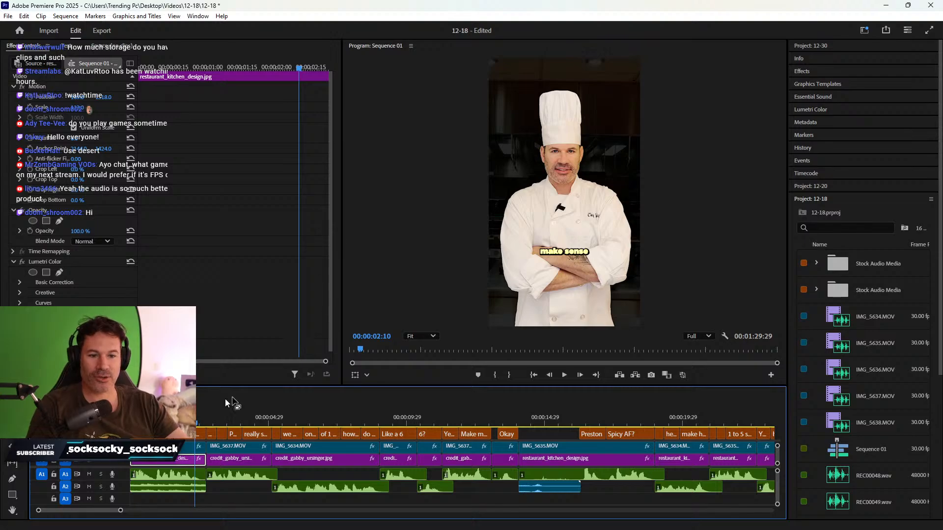
click(166, 415)
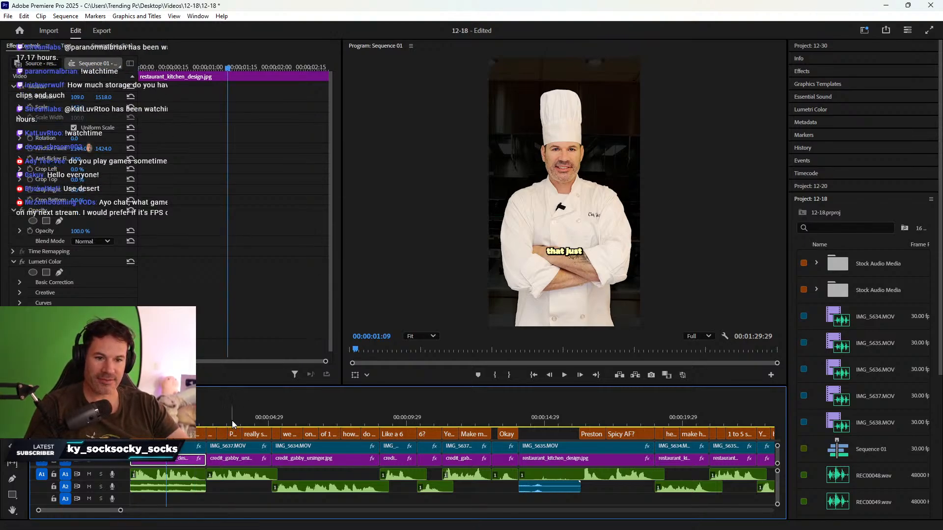
click(232, 420)
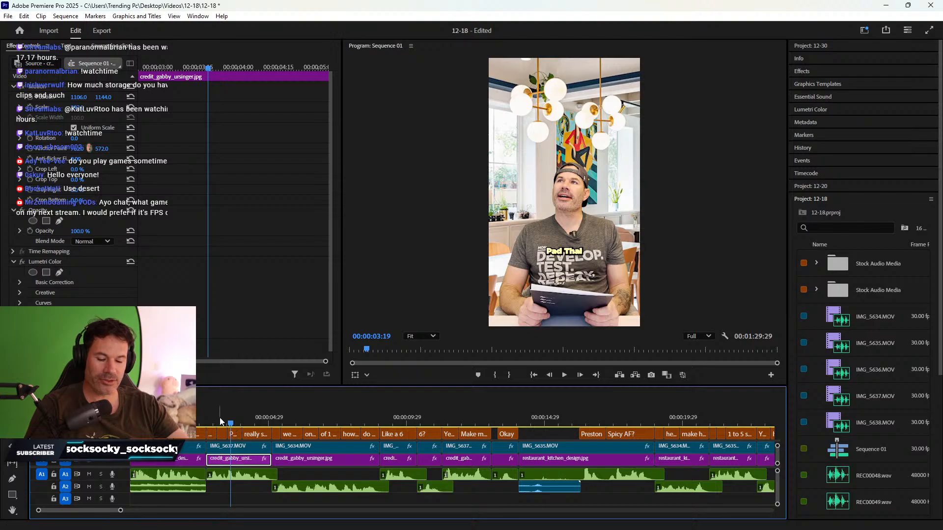
click(62, 393)
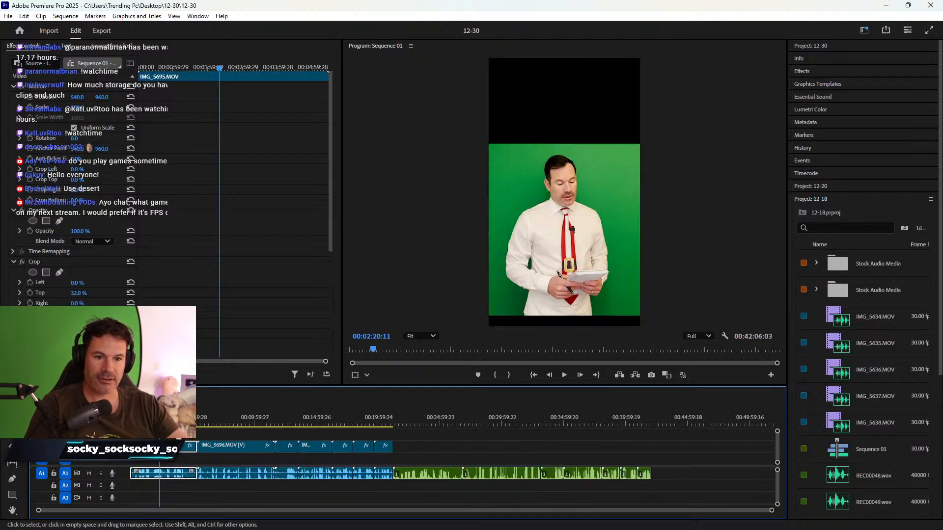
- Paste the credit_gabby image onto V2 at the playhead and trim its start to fit
drag(244, 425, 350, 415)
key(ctrl+v)
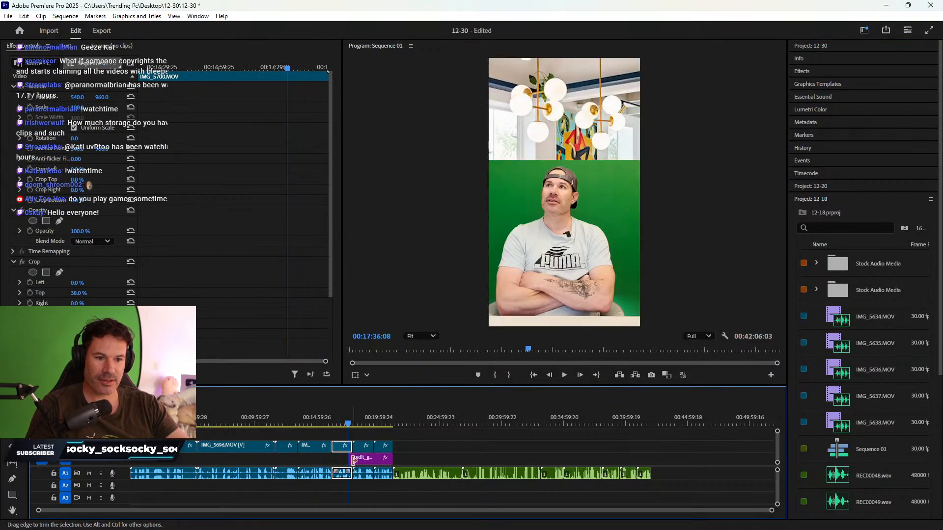
drag(349, 459, 333, 459)
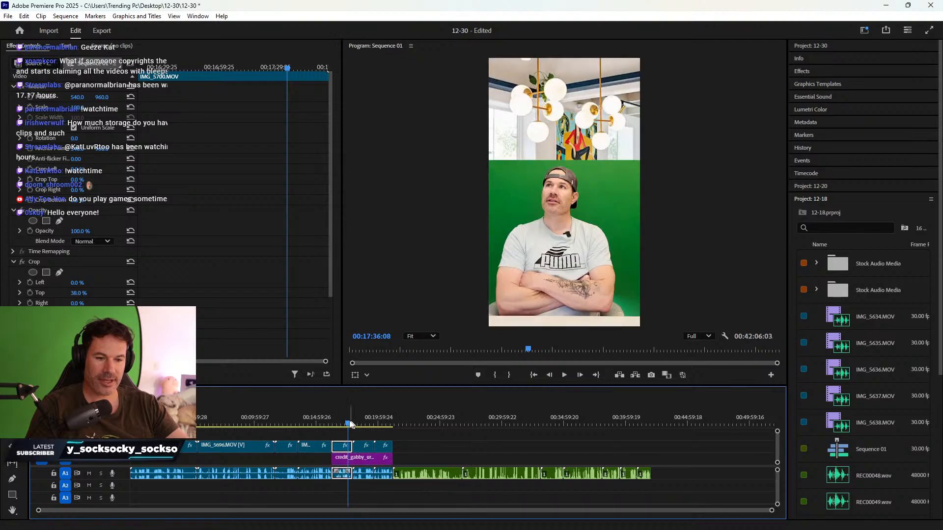
drag(350, 424, 317, 423)
click(168, 424)
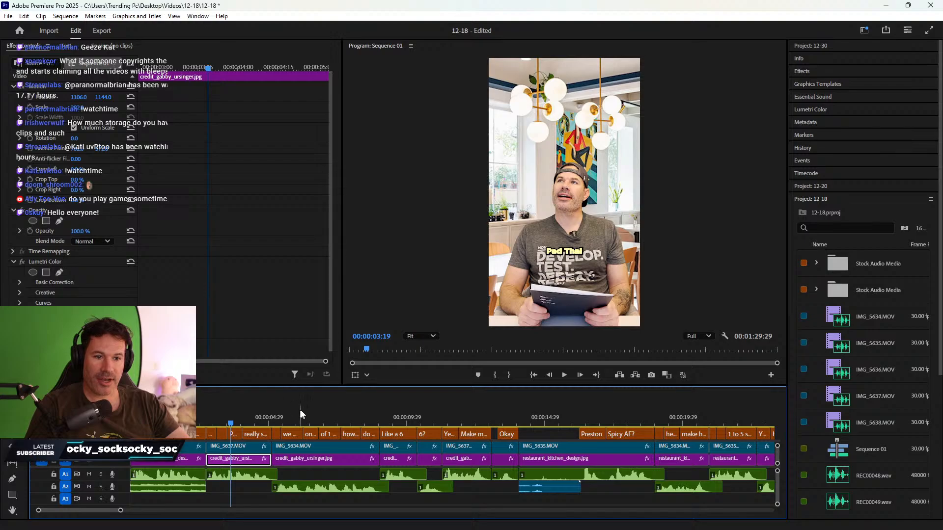
click(310, 417)
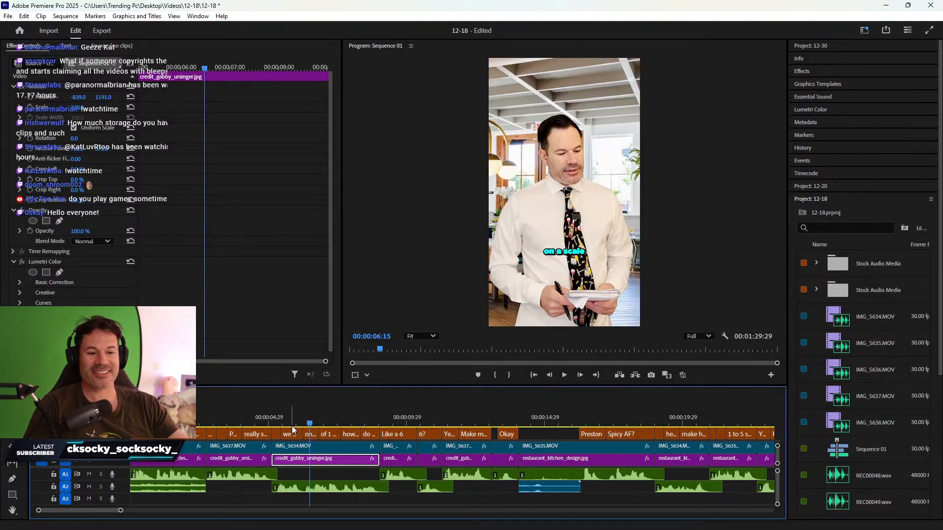
click(63, 394)
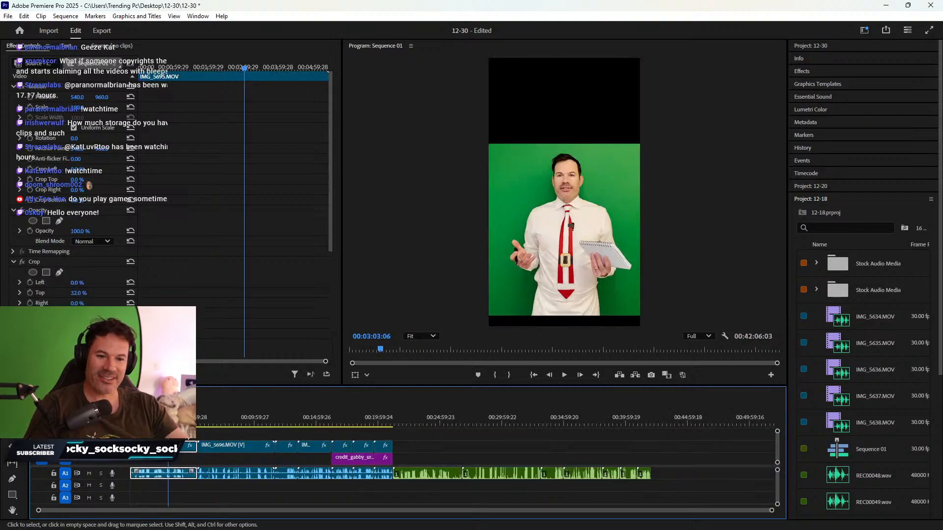
key(ctrl+v)
drag(169, 462, 193, 463)
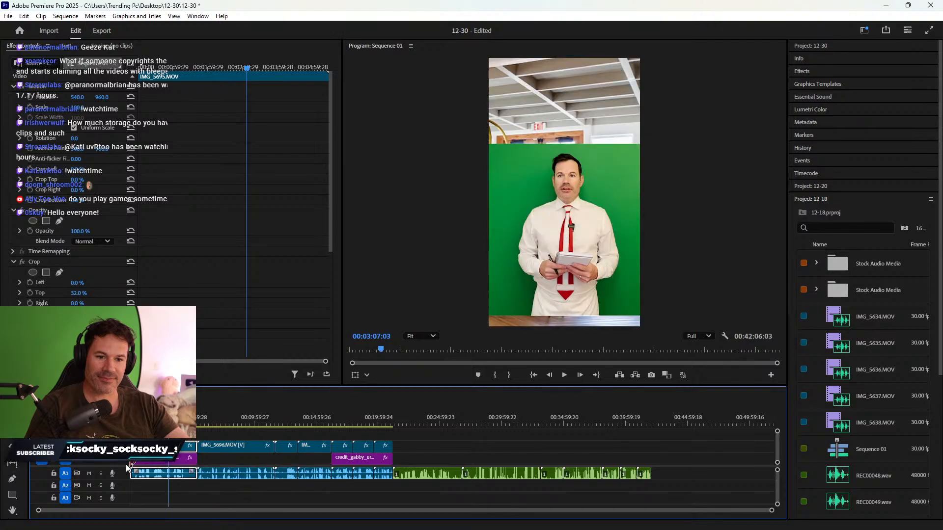
- Copy restaurant_kitchen_design.jpg from 12-18 and paste it under the IMG_5696 chef clip
click(228, 417)
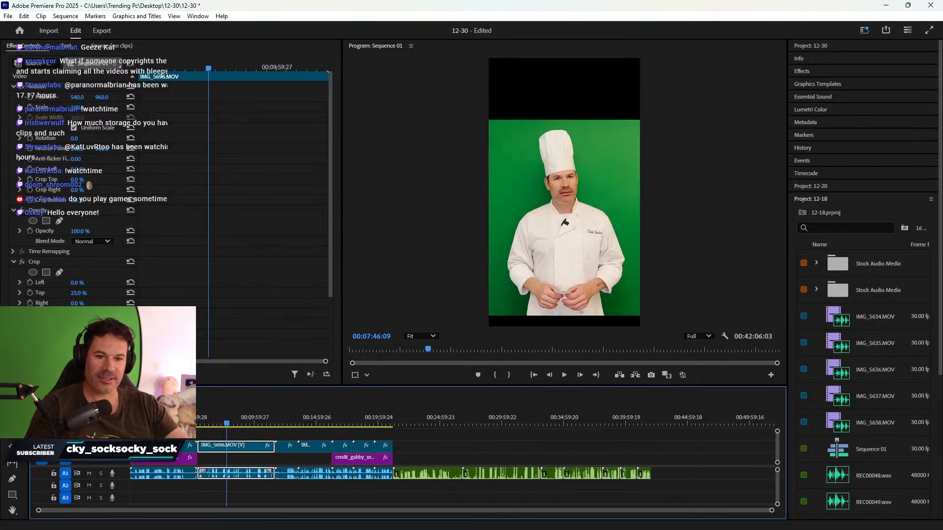
click(116, 393)
drag(375, 414, 559, 400)
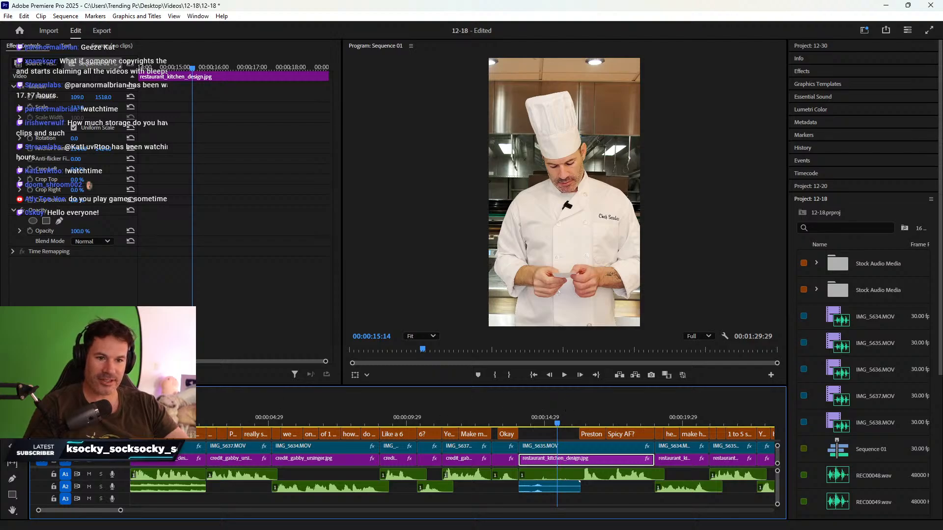
click(64, 393)
key(ctrl+v)
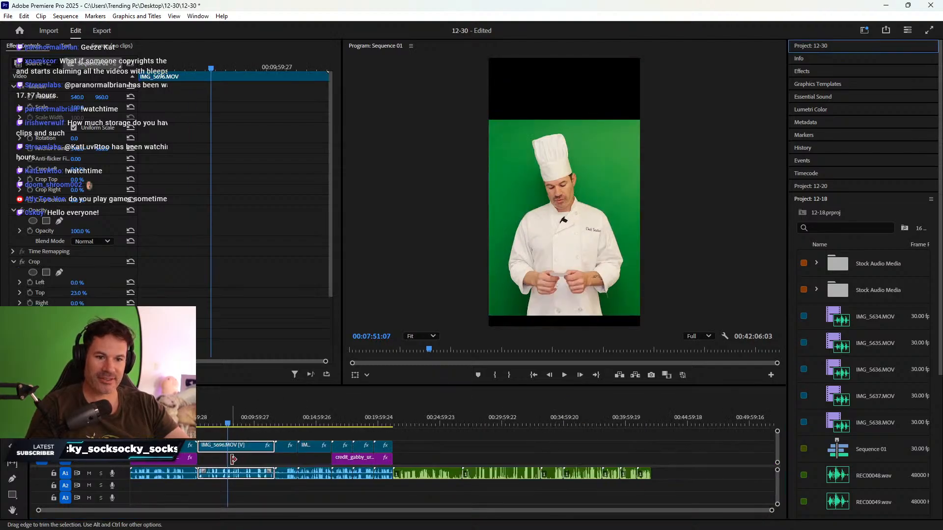
- Extend the restaurant_kitchen_design background rightward to cover both IMG_5696 and IMG_5697
drag(230, 462, 200, 462)
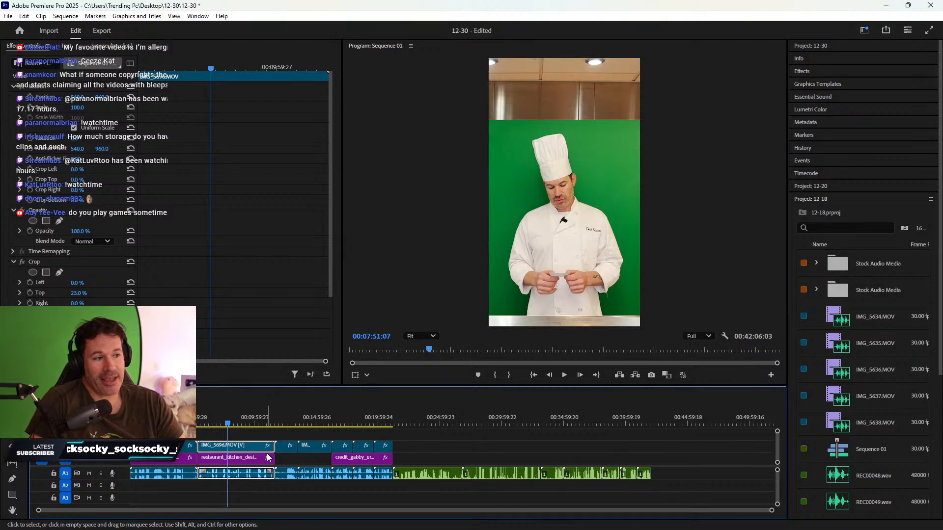
click(286, 422)
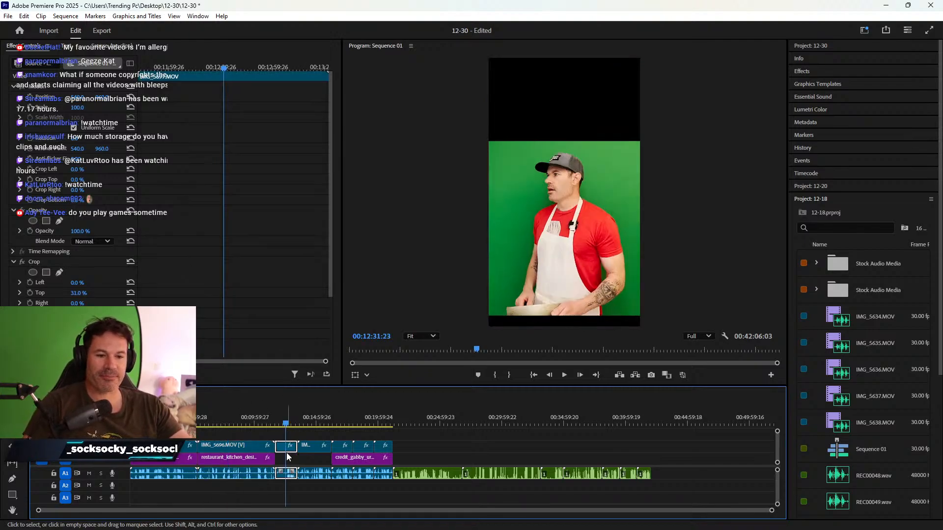
drag(276, 463, 297, 462)
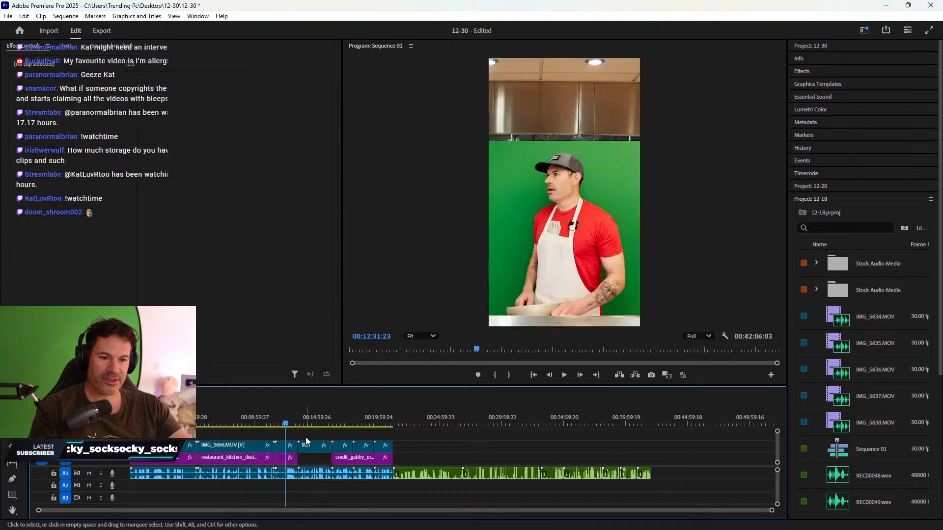
click(309, 423)
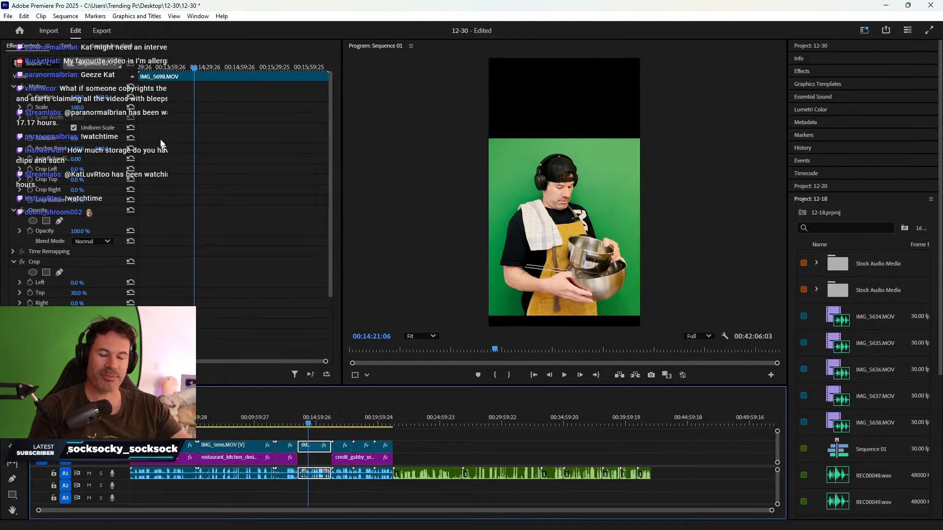
- Import the Dish Pit PNG from Desktop > Everything > Sounds and Clips
click(48, 31)
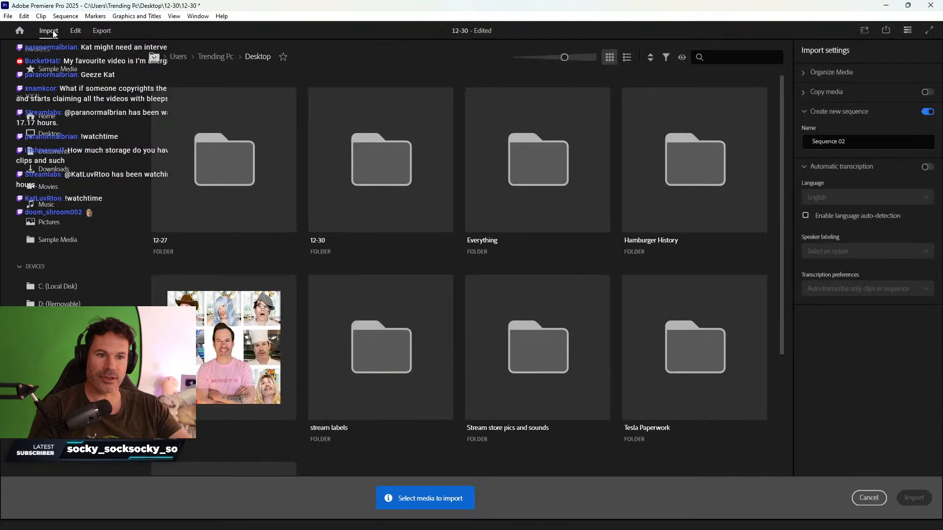
double_click(546, 181)
drag(782, 117, 788, 299)
double_click(535, 327)
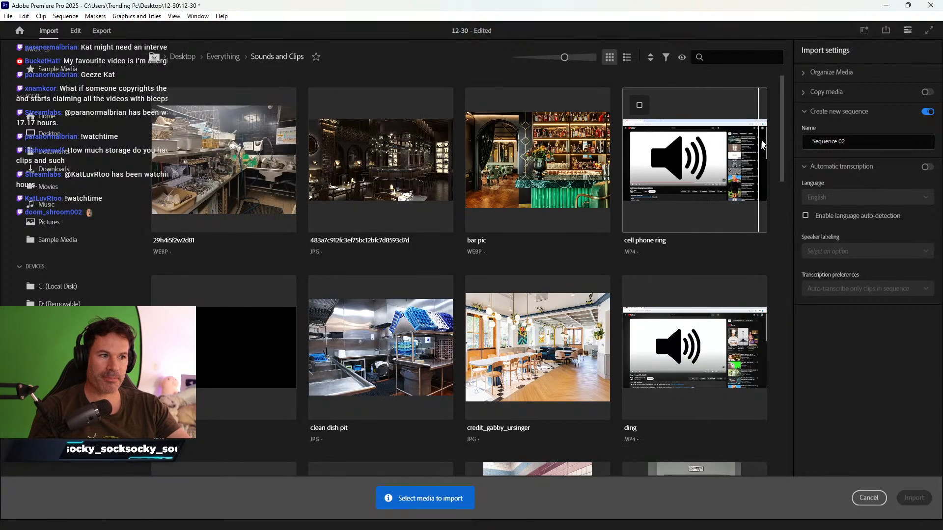
drag(782, 109, 785, 182)
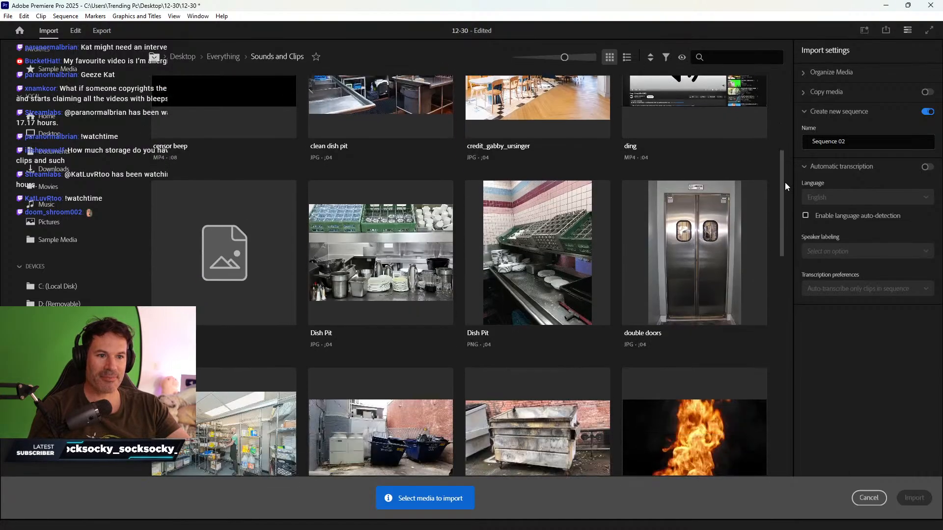
click(557, 252)
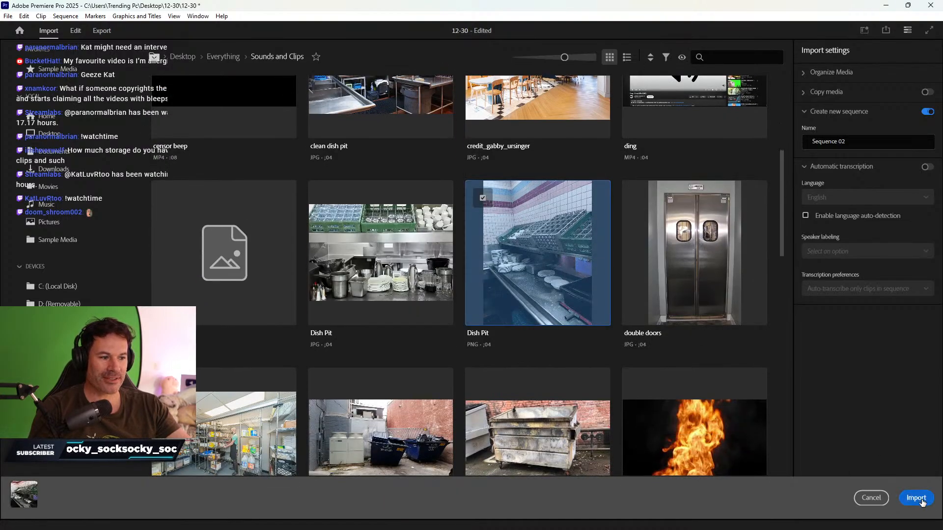
click(917, 498)
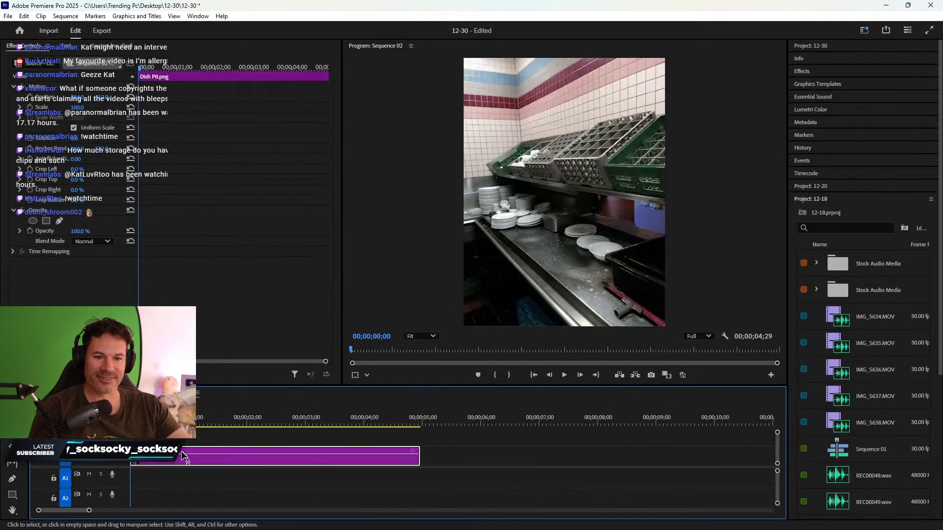
- Select the Dish Pit background and raise its Scale to 182
drag(186, 466, 299, 461)
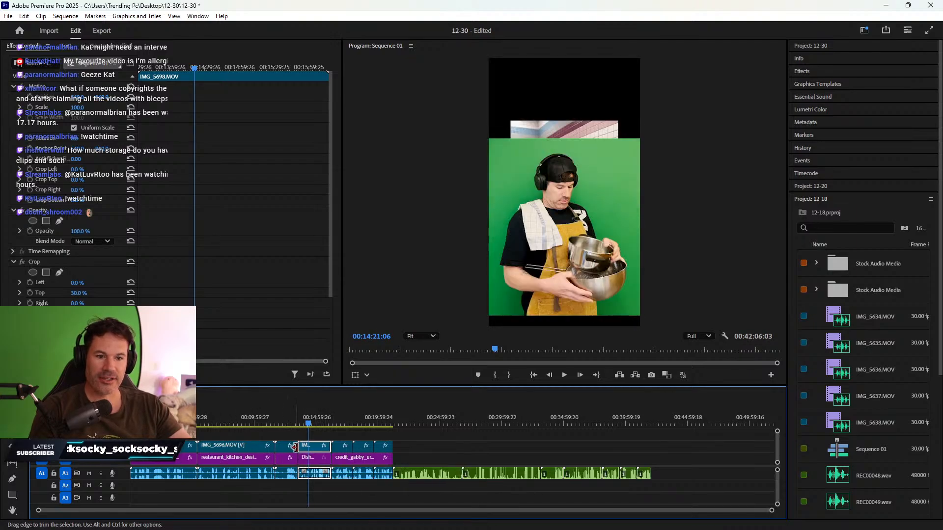
click(309, 458)
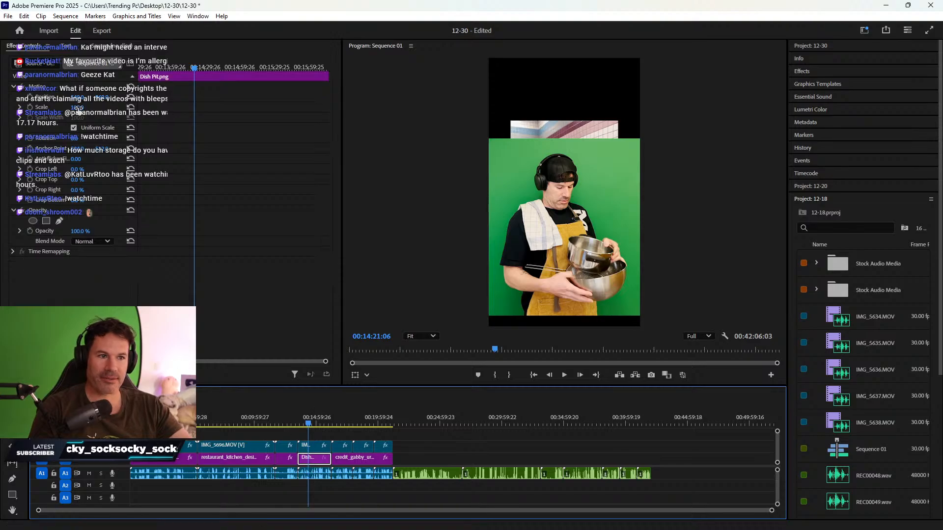
drag(77, 108, 120, 108)
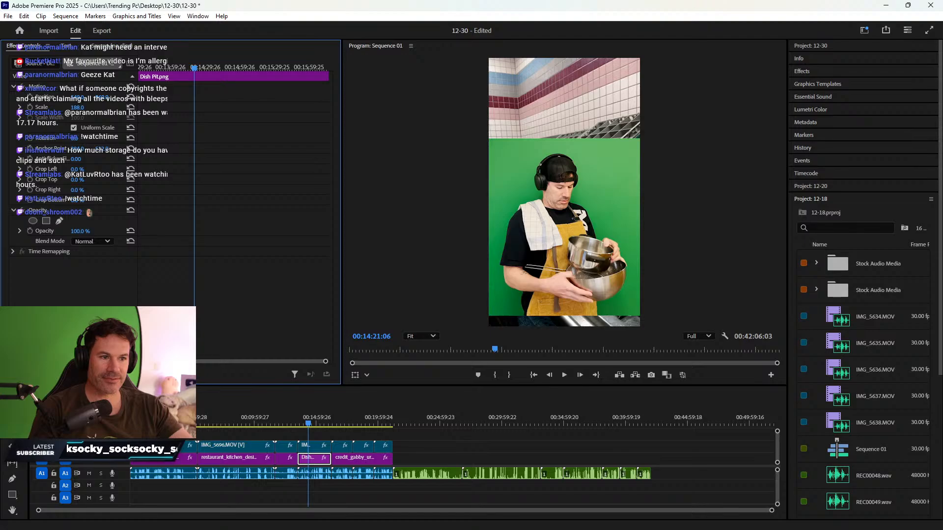
- Select the next background, then the IMG_5695.MOV presenter clip above it
click(150, 423)
click(158, 459)
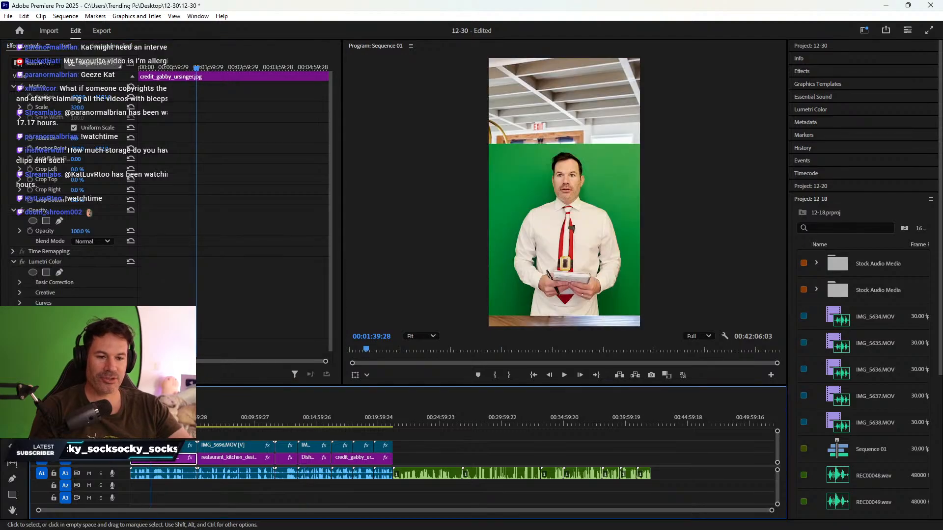
click(160, 446)
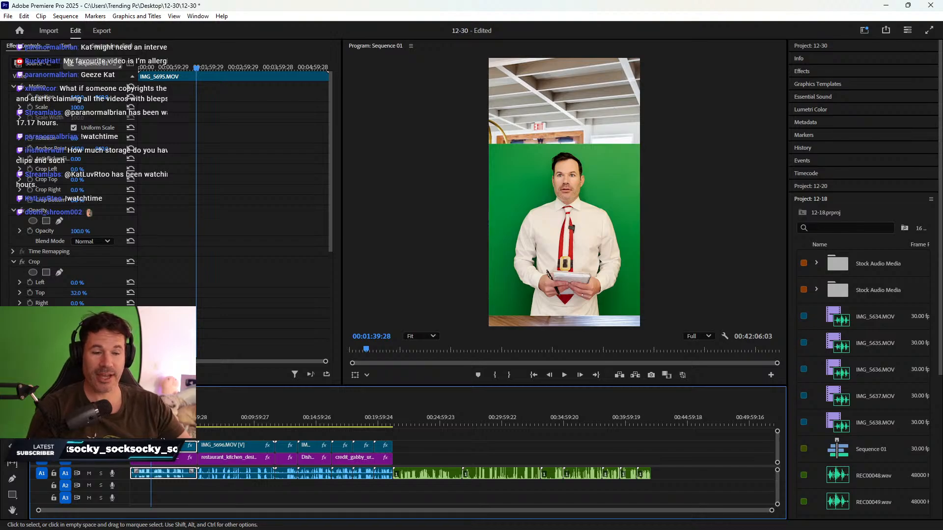
drag(348, 385, 349, 393)
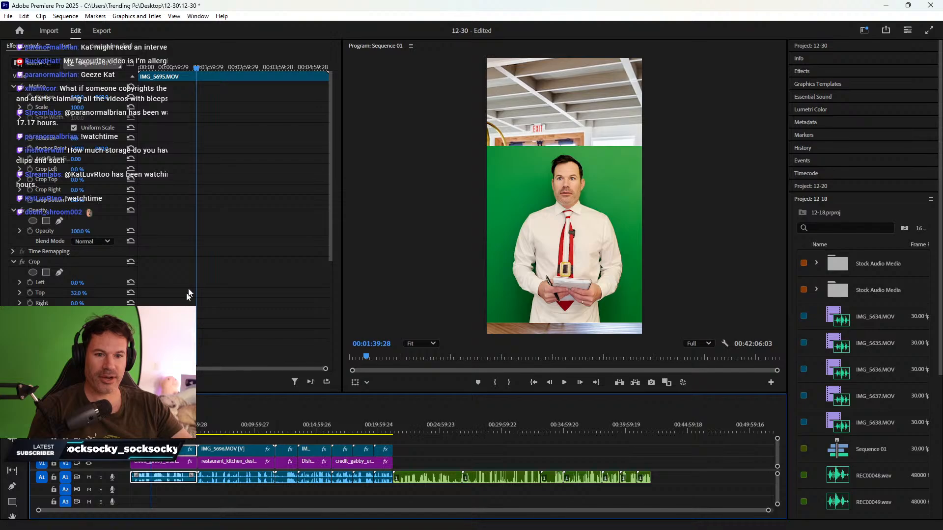
- Sample the green screen with the Ultra Key eyedropper and expand Matte Generation
scroll(208, 260, down, 6)
scroll(181, 261, down, 2)
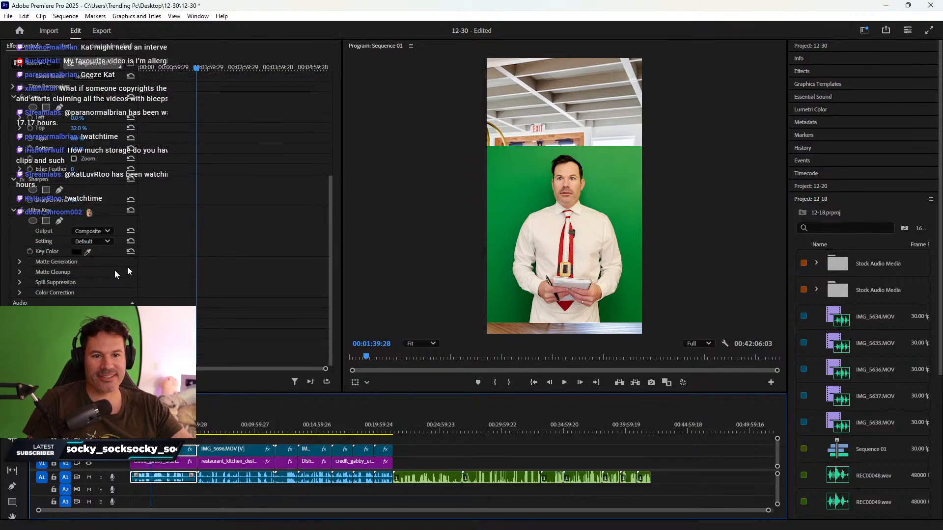
click(88, 252)
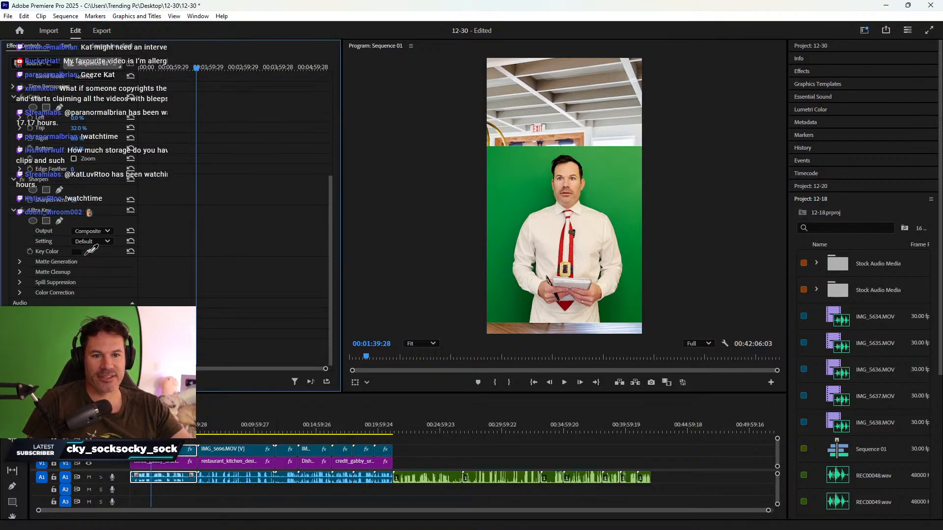
click(539, 203)
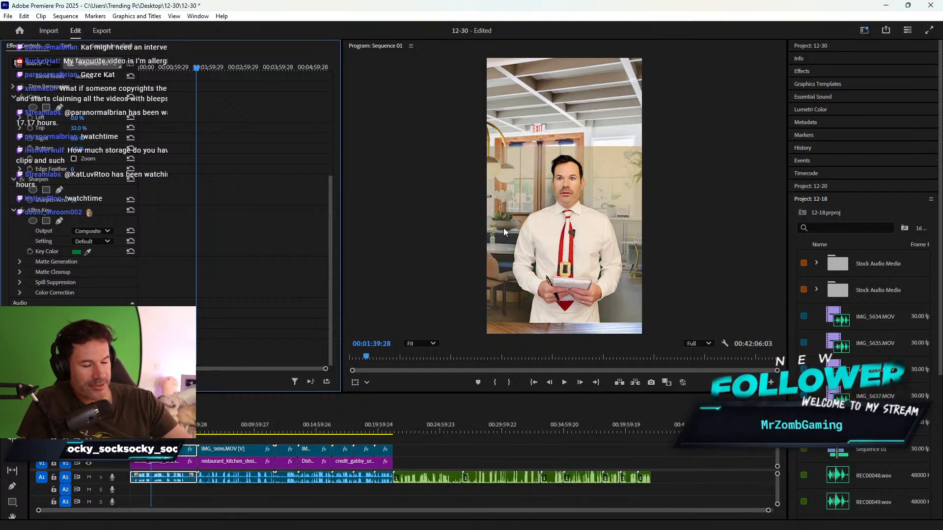
click(19, 264)
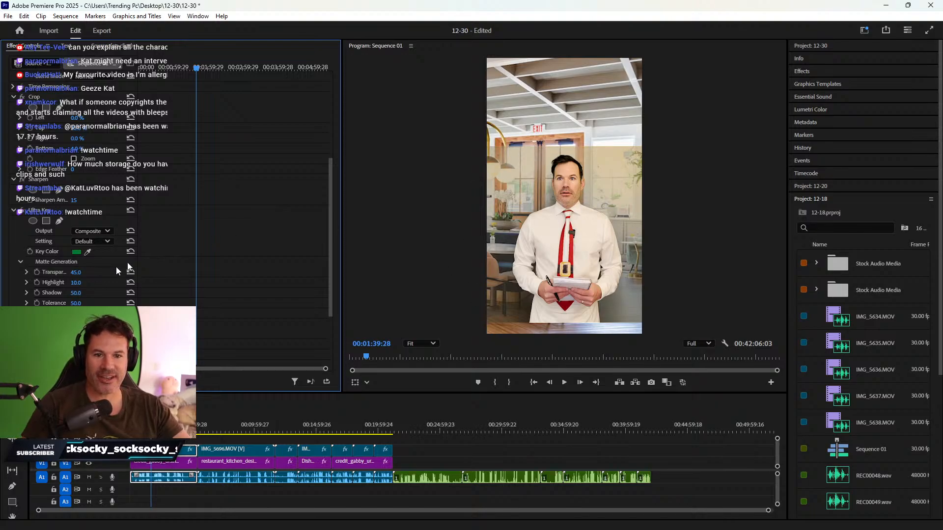
- Set Ultra Key Pedestal 100, Contrast 100, Shadow 48 and Soften 5
scroll(193, 242, down, 3)
scroll(180, 239, down, 1)
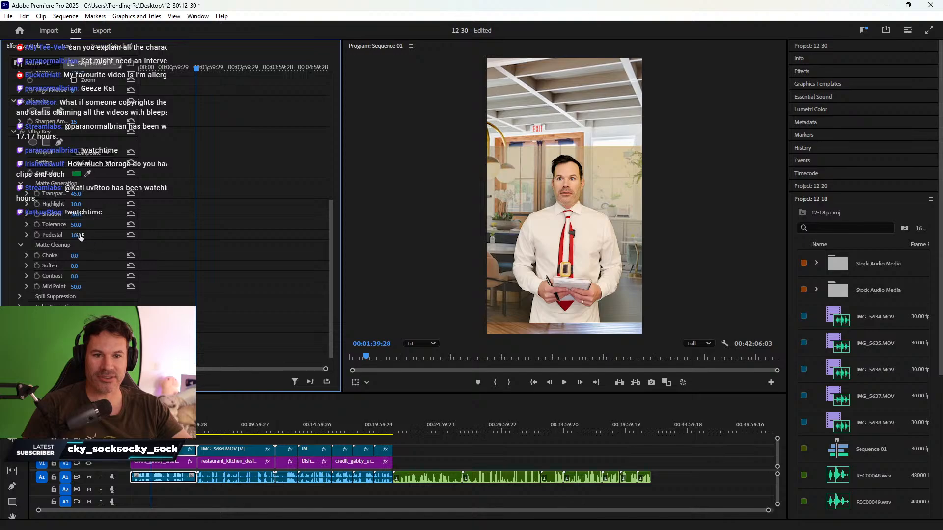
drag(75, 238, 94, 237)
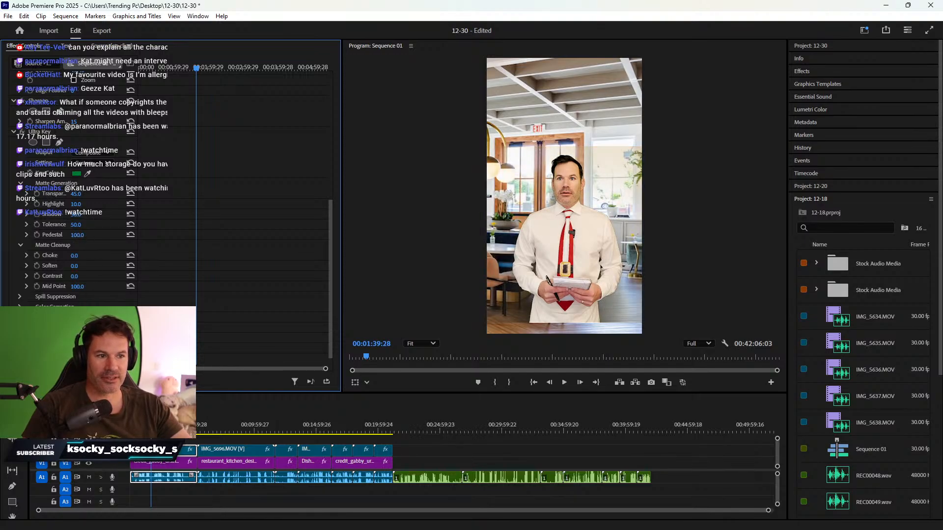
drag(75, 278, 94, 278)
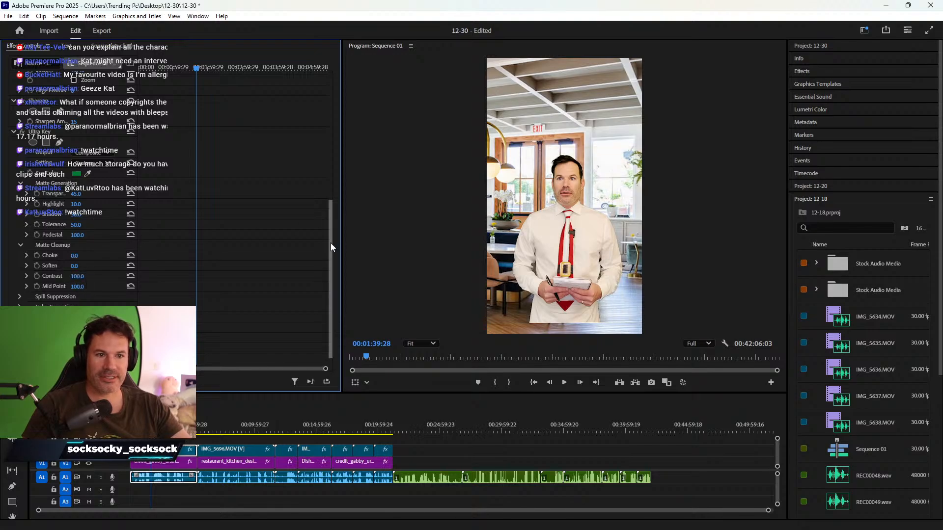
drag(330, 243, 331, 239)
click(77, 232)
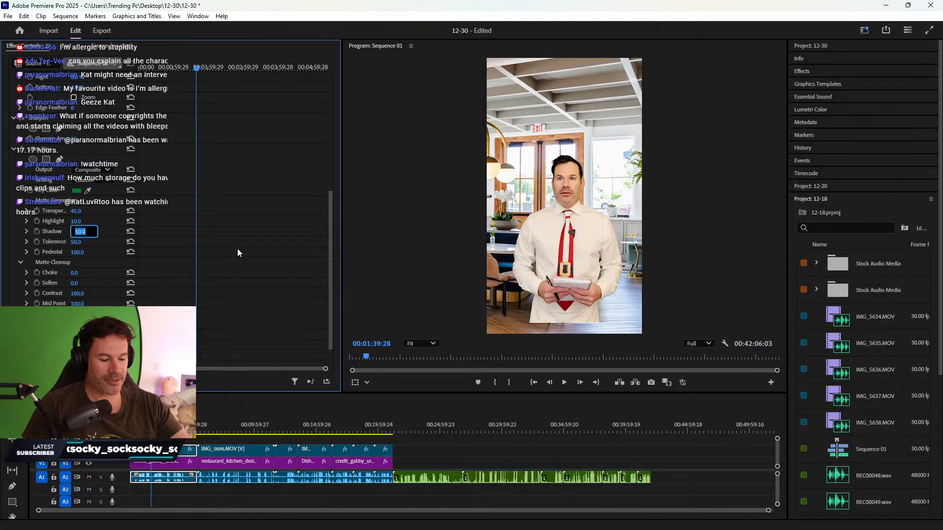
text(48)
key(Return)
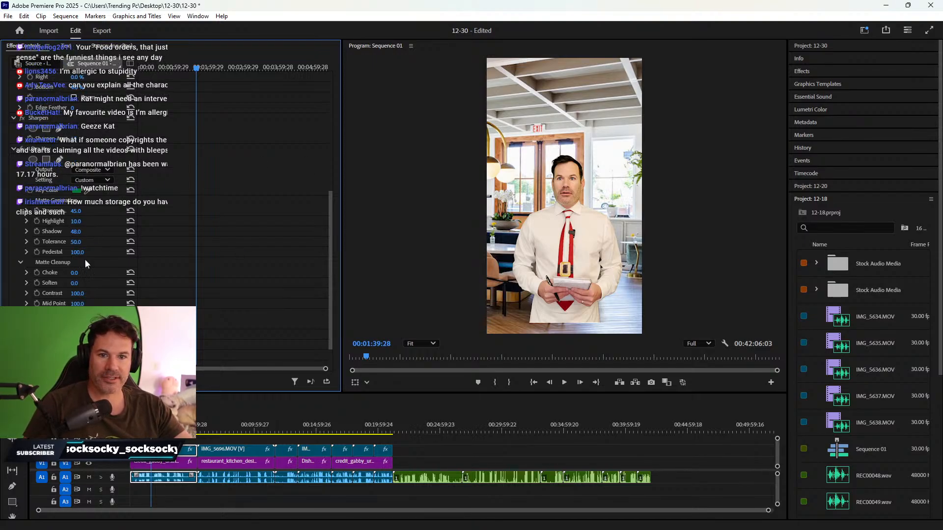
click(75, 284)
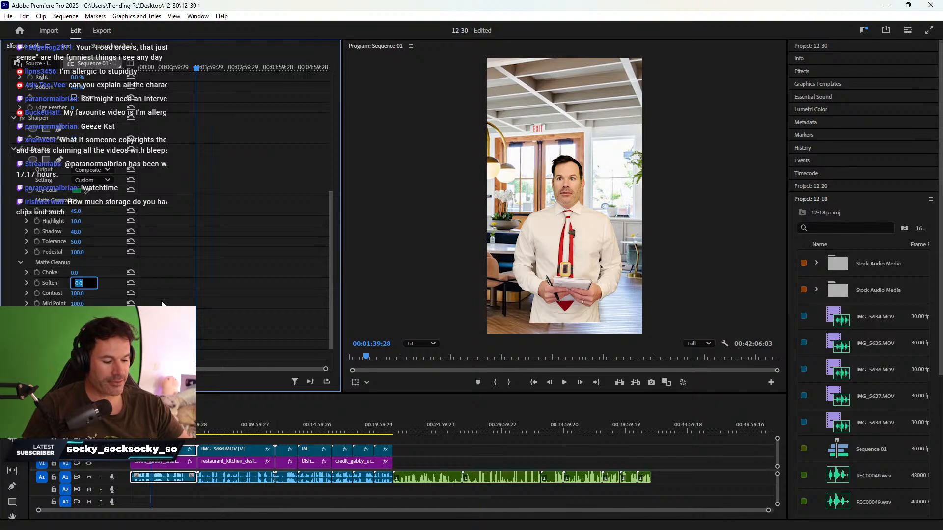
key(Return)
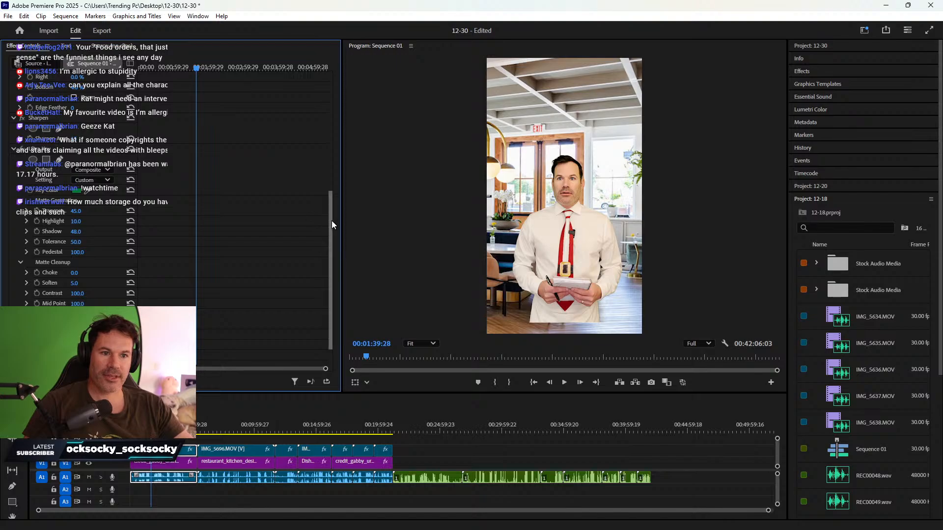
drag(332, 220, 330, 100)
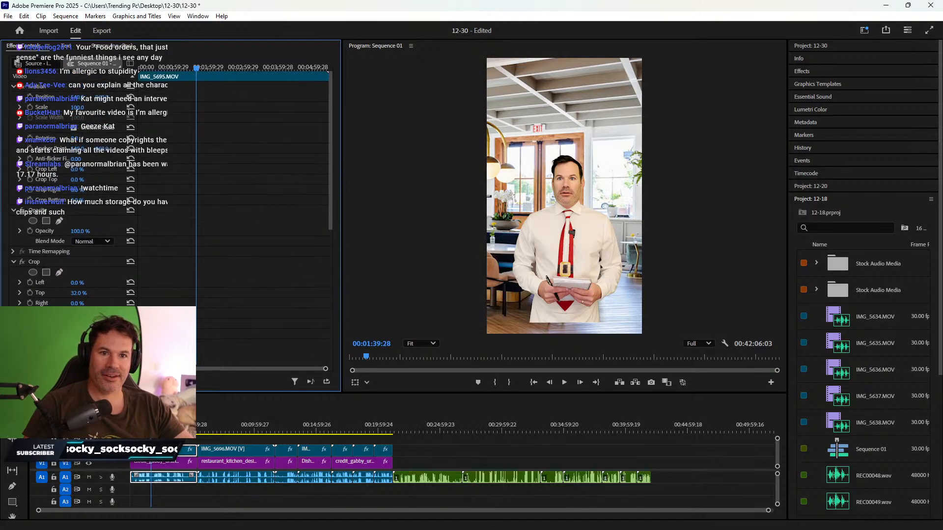
- Scale the keyed presenter to 130 and move him to about position 513, 746
click(78, 107)
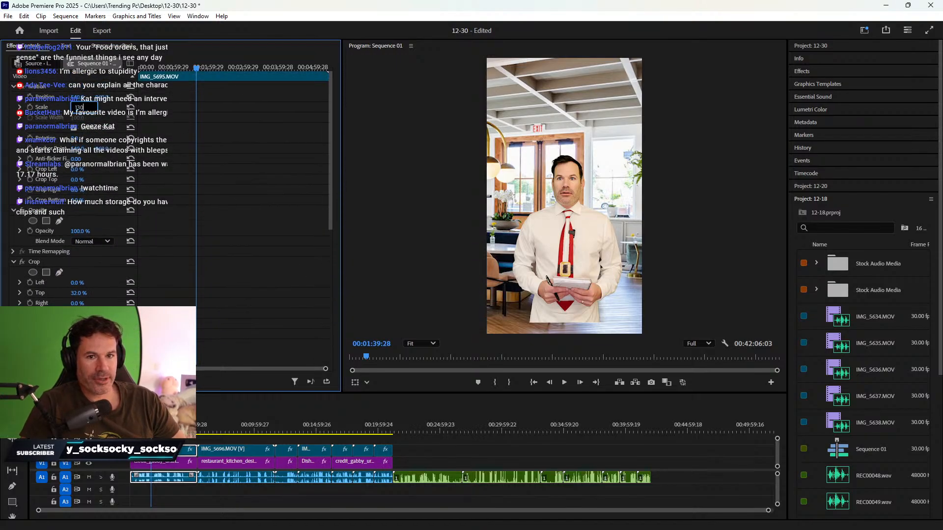
key(Return)
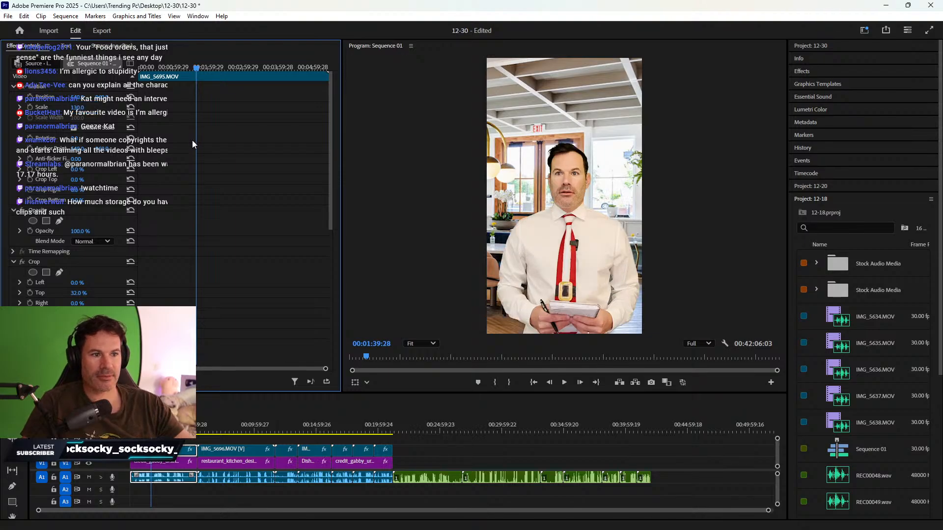
drag(104, 99, 15, 99)
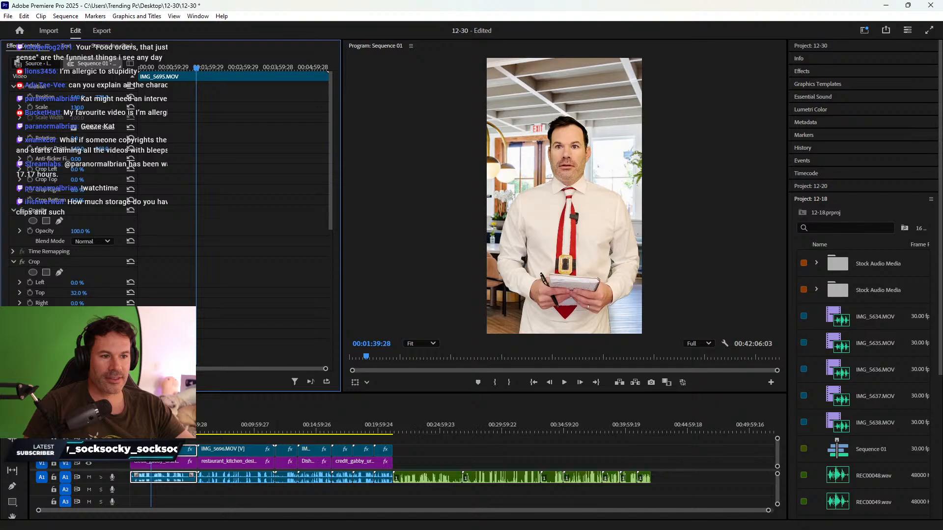
drag(80, 98, 66, 98)
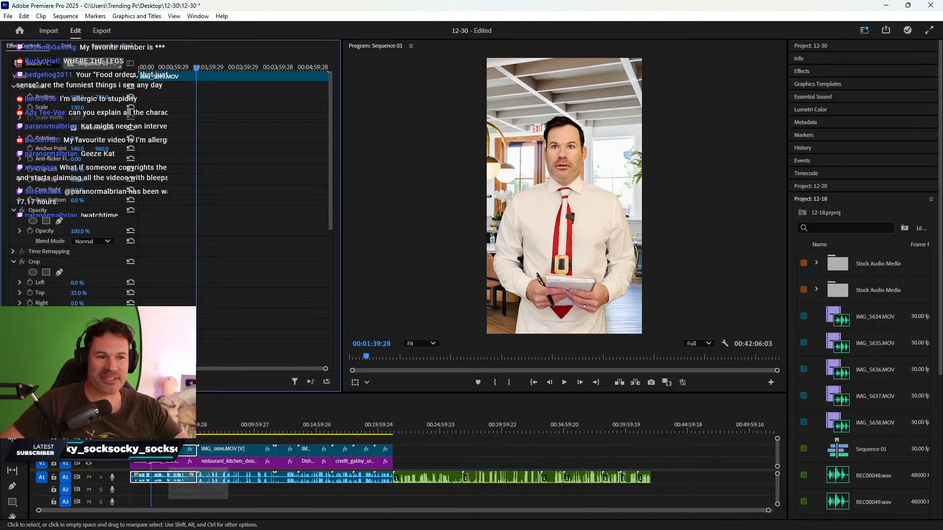
- Copy the keyed IMG_5695 clip and move the playhead to the green-screen chef clip
click(160, 450)
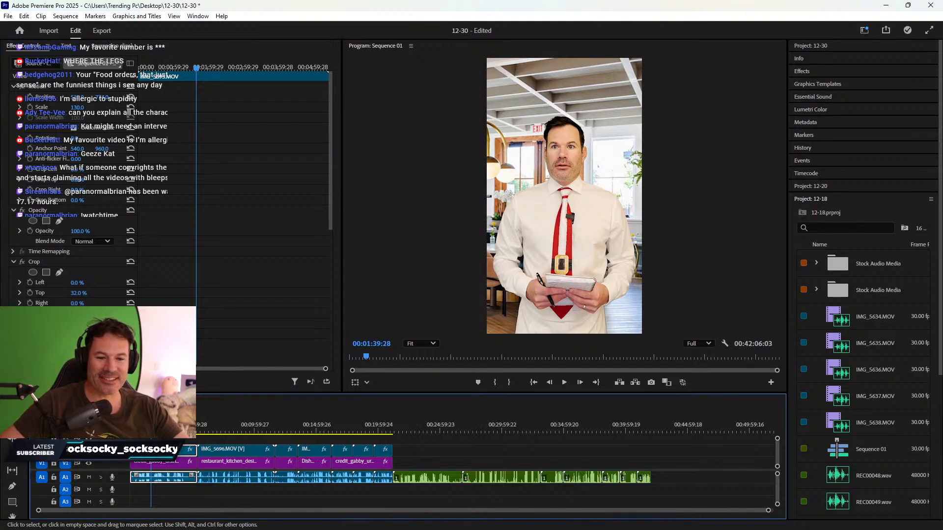
right_click(166, 450)
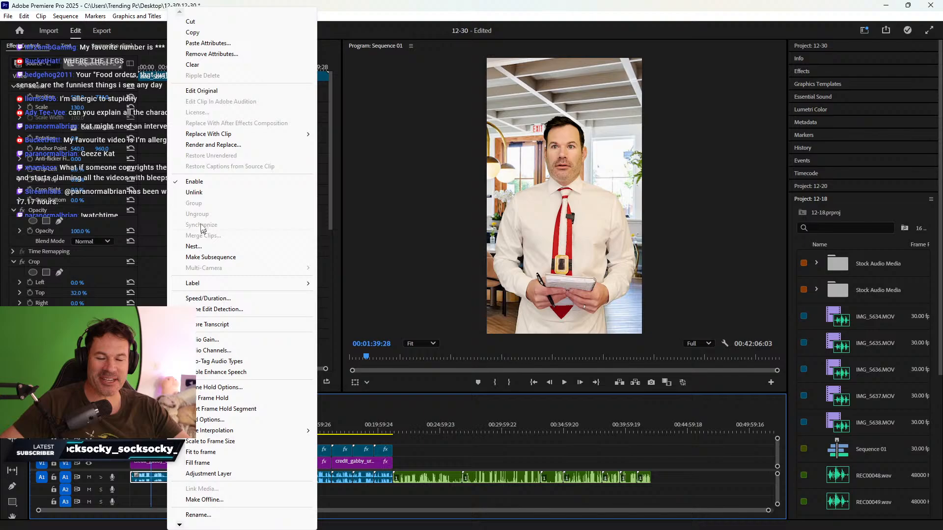
click(209, 33)
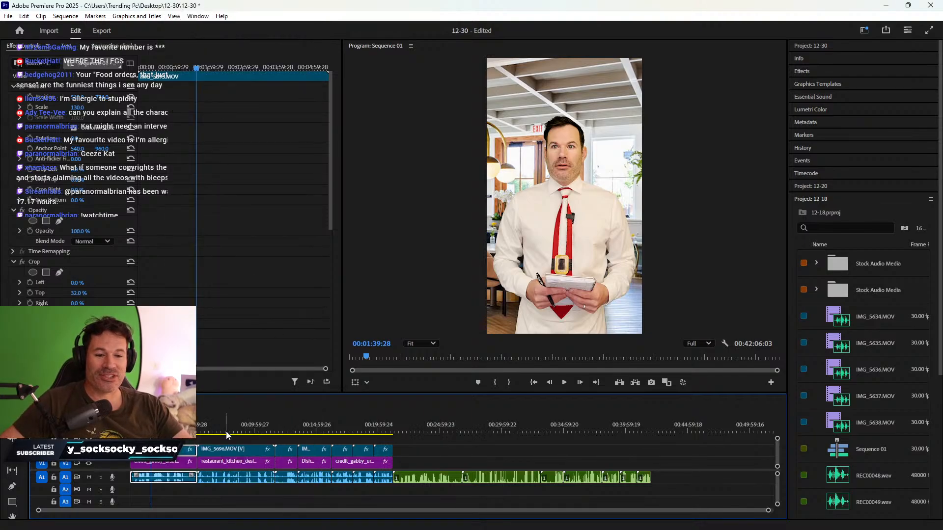
click(255, 433)
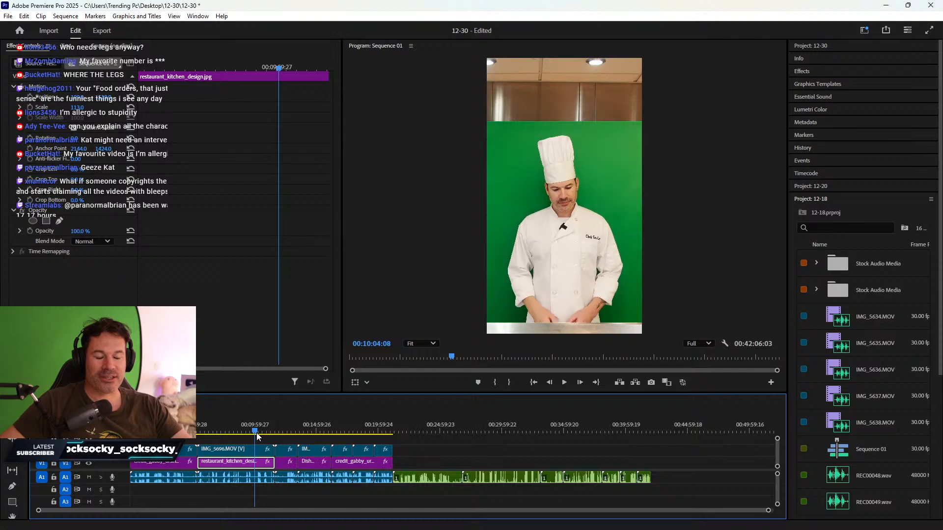
drag(256, 436, 307, 456)
- Paste Motion, Opacity, Time Remapping and Ultra Key (no Sharpen) onto the chef clip, then set Position X to 572
right_click(243, 457)
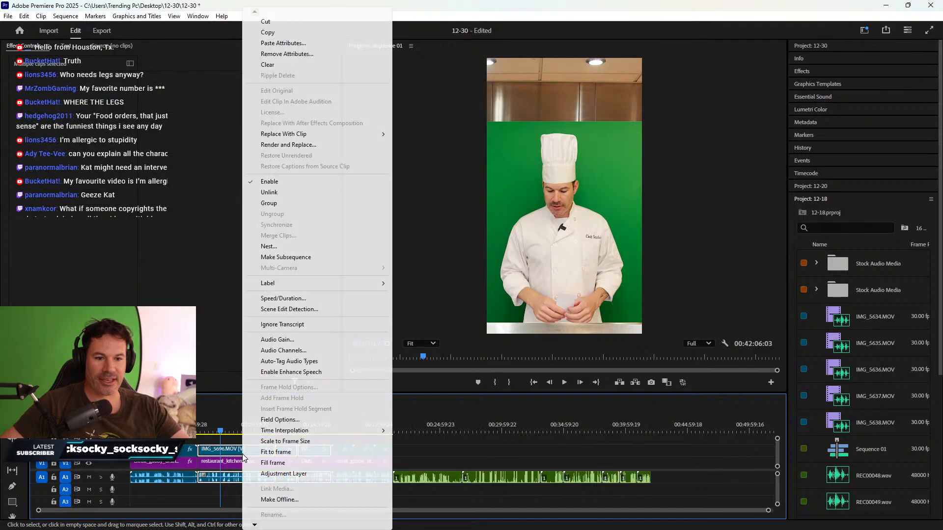
click(285, 43)
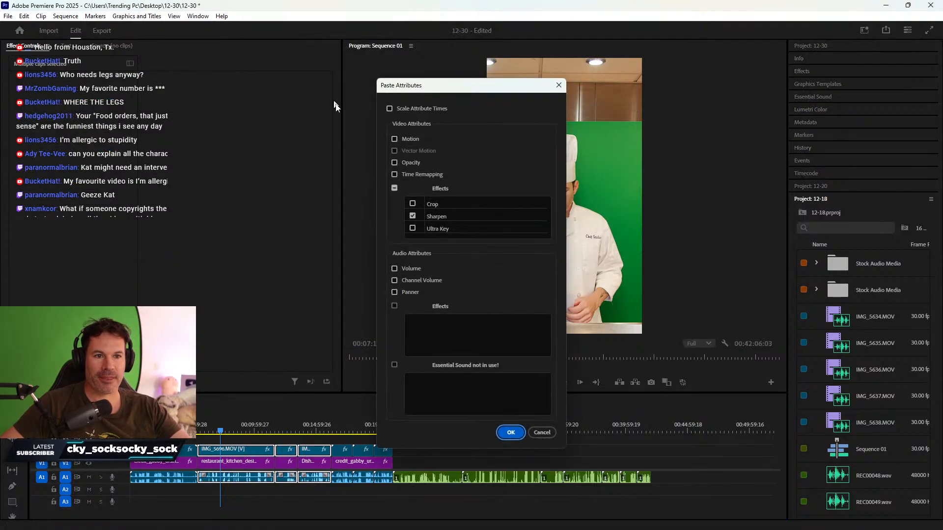
drag(465, 86, 332, 65)
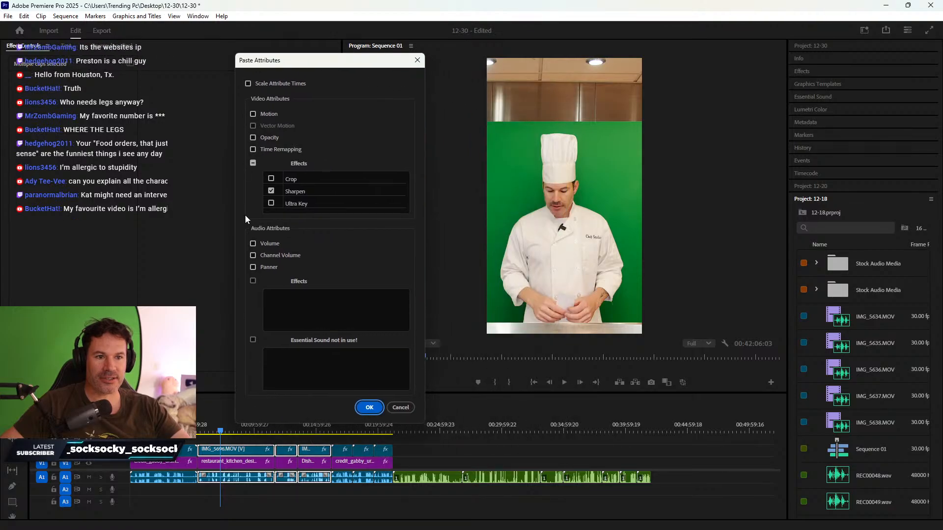
click(271, 191)
click(253, 149)
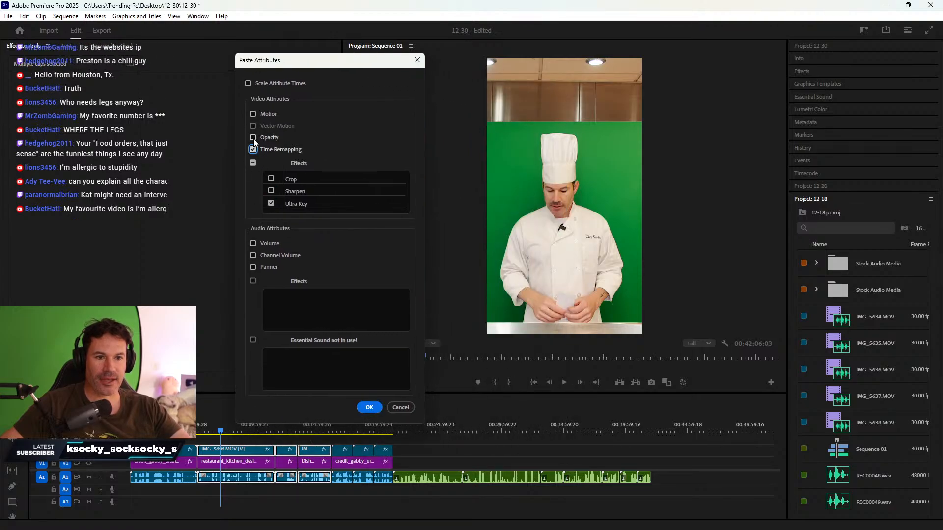
click(253, 137)
click(253, 114)
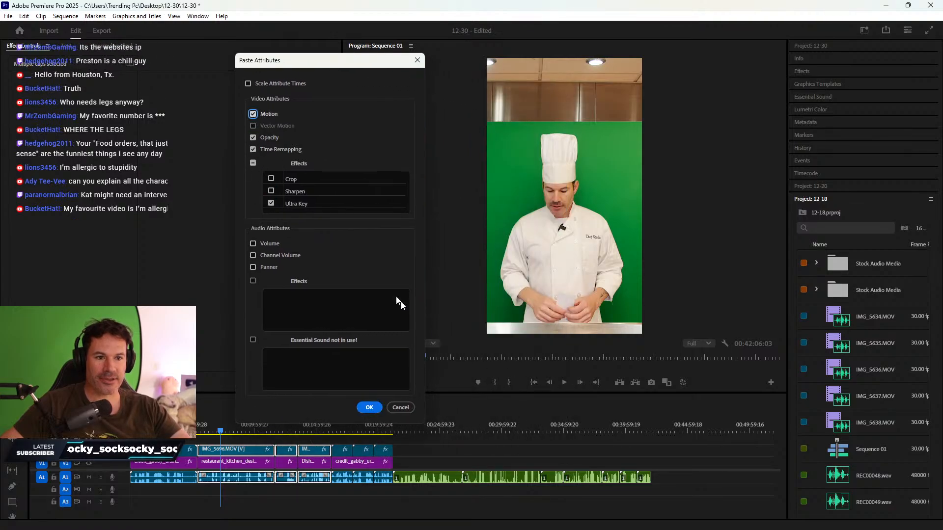
click(375, 408)
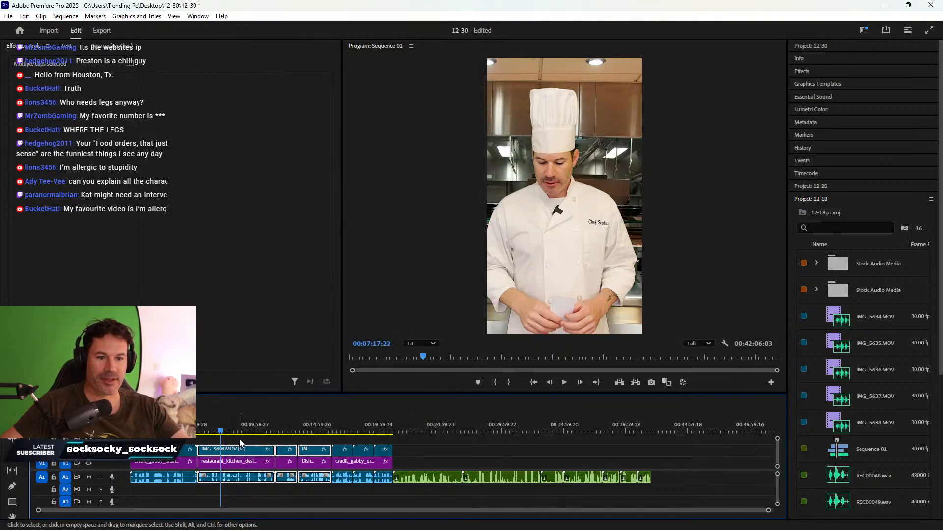
click(241, 450)
drag(77, 97, 106, 97)
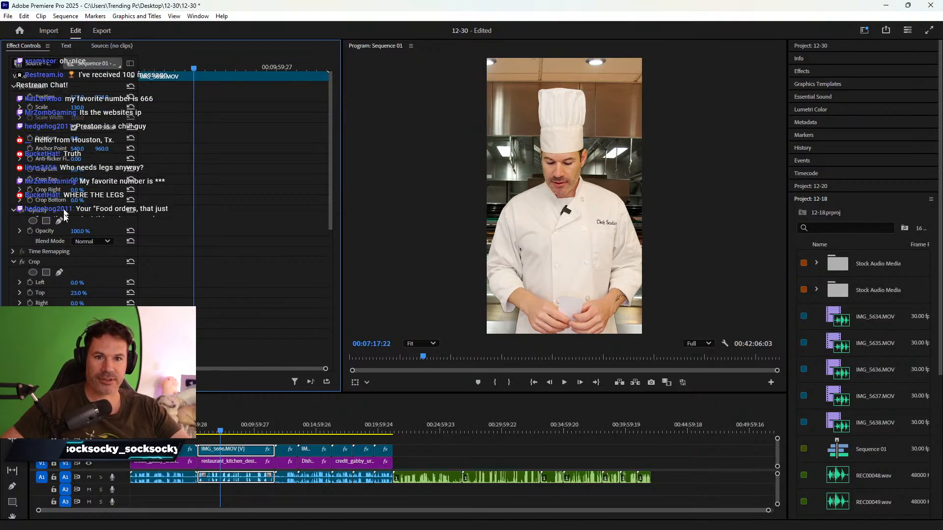
- Lower the chef clip's Ultra Key Shadow from 48 to 0 and scrub the timeline to review the key
scroll(202, 272, down, 3)
scroll(201, 275, down, 6)
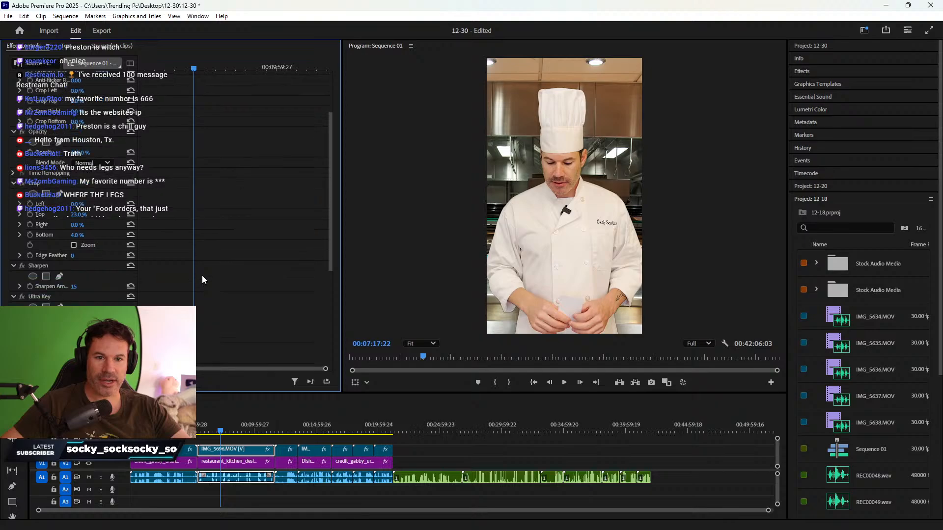
scroll(165, 293, down, 1)
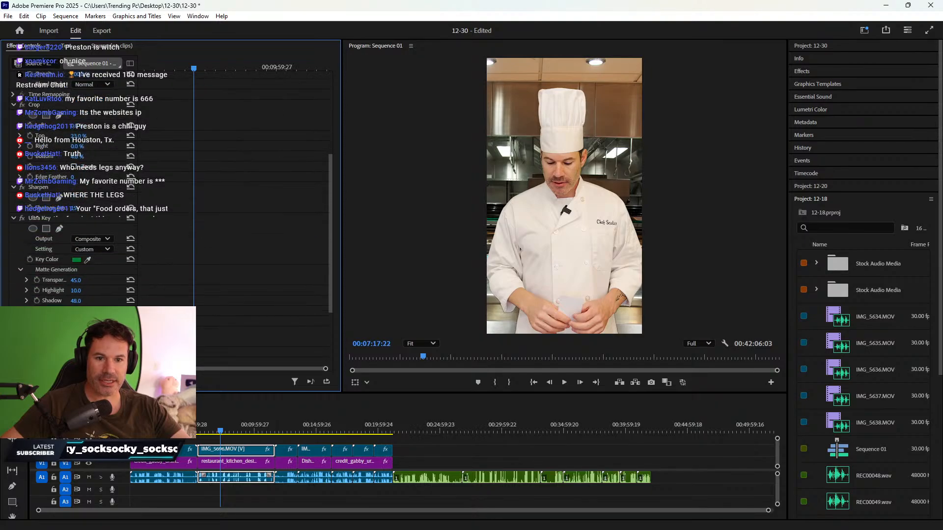
click(76, 300)
key(Return)
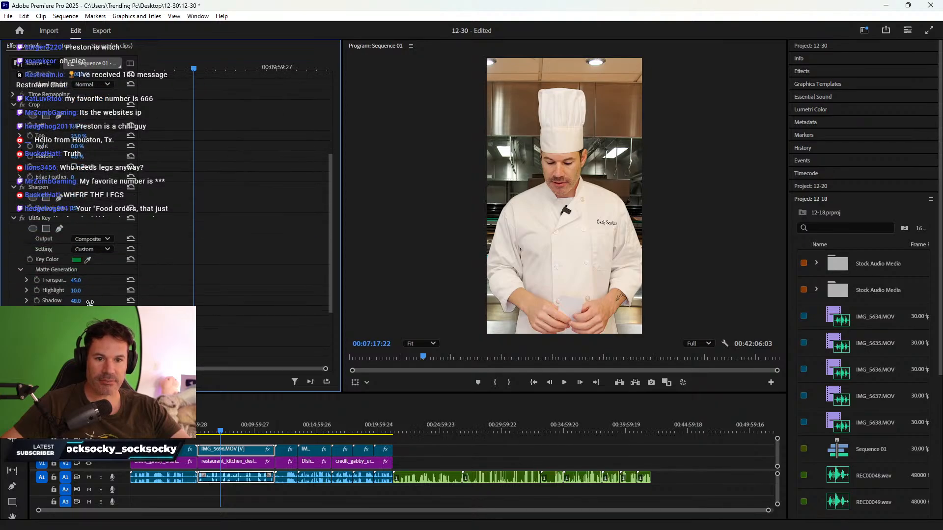
click(76, 300)
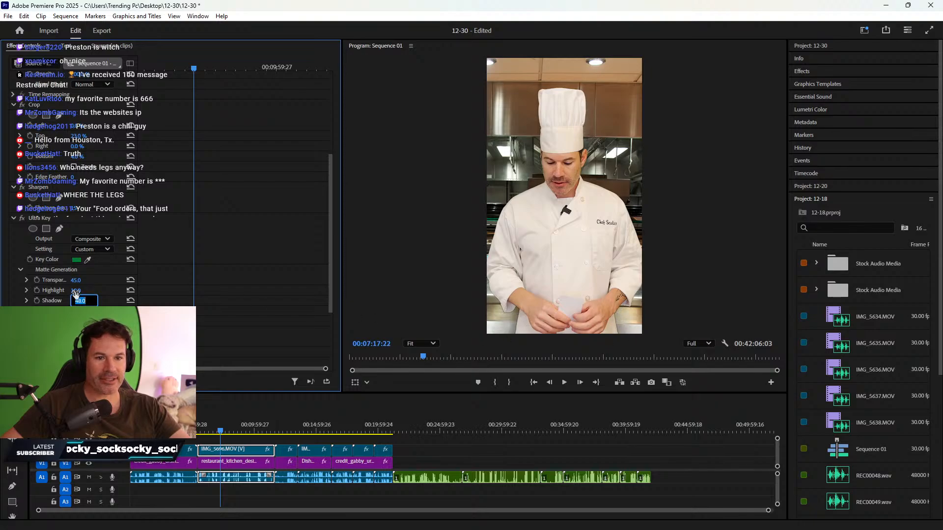
click(104, 305)
drag(76, 300, 51, 300)
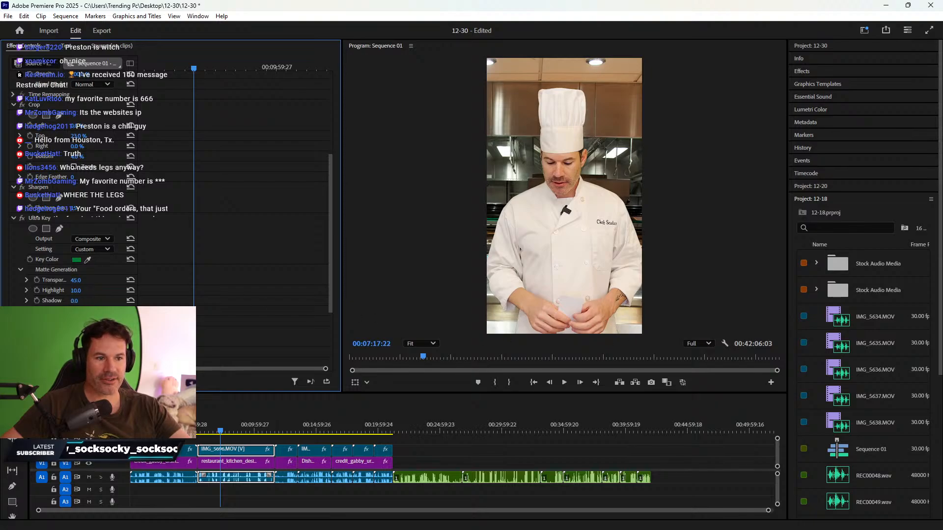
click(226, 431)
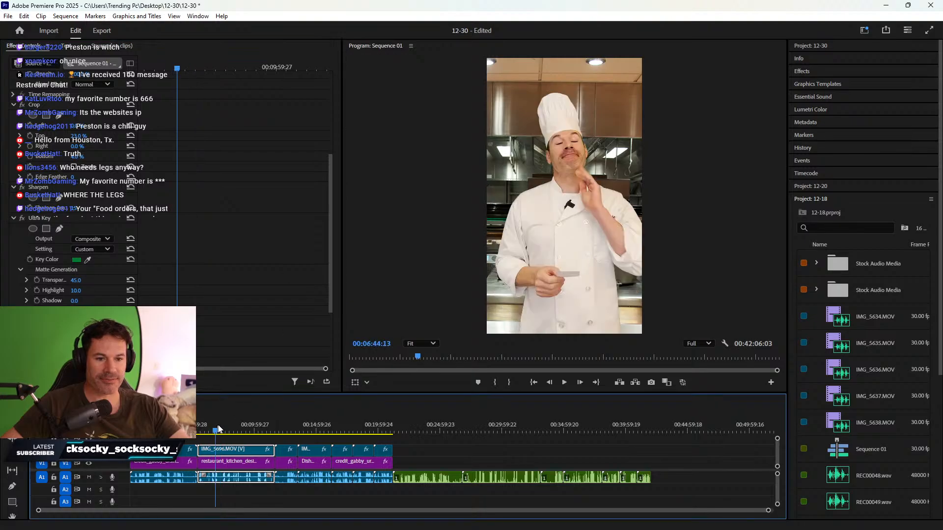
drag(228, 430, 226, 430)
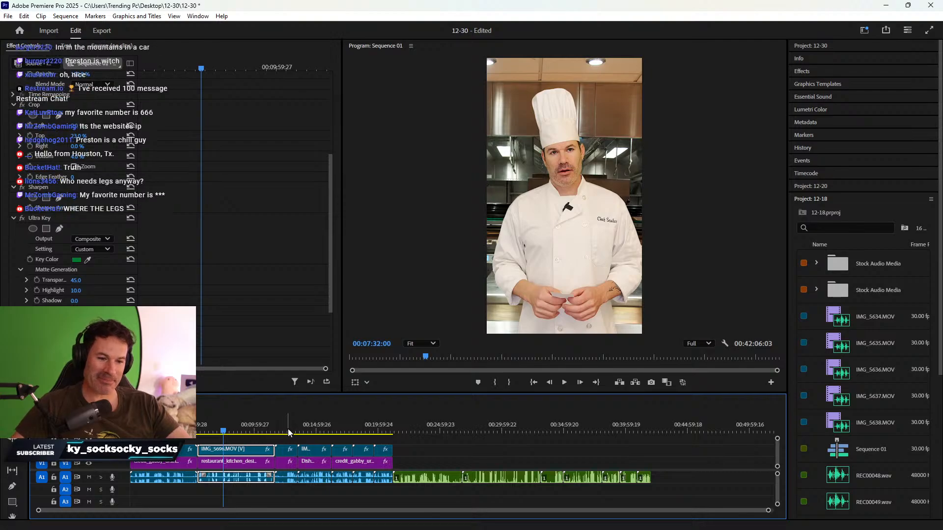
- Move the IMG_5698.MOV bowls clip to Position X 622, then settle it back at 580 after checking
click(288, 432)
drag(288, 431, 289, 431)
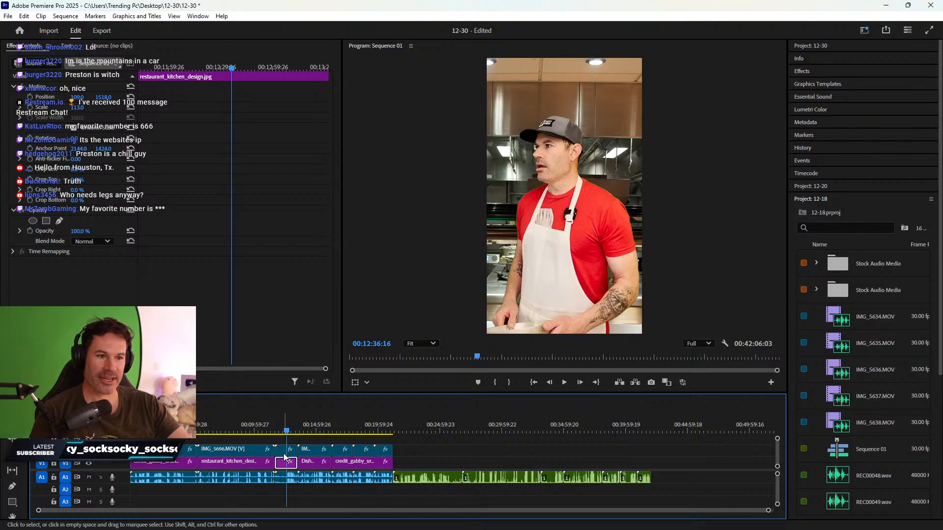
mouse_move(308, 431)
mouse_down()
mouse_move(324, 429)
mouse_move(310, 430)
mouse_up()
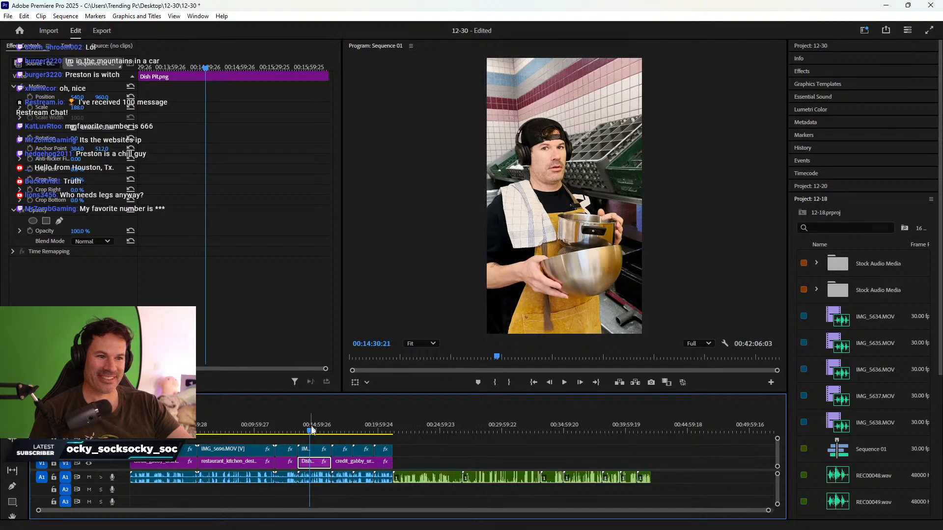
click(314, 449)
drag(79, 97, 130, 97)
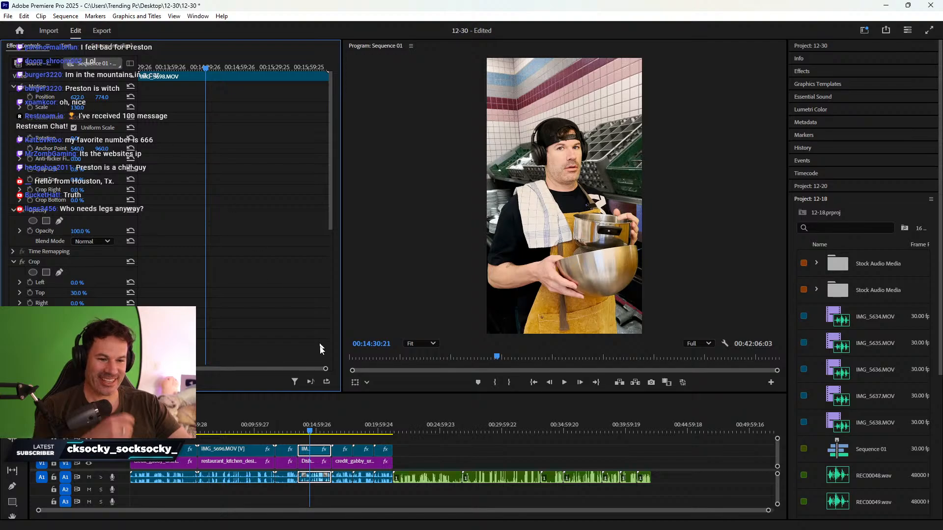
click(318, 433)
drag(320, 433, 328, 431)
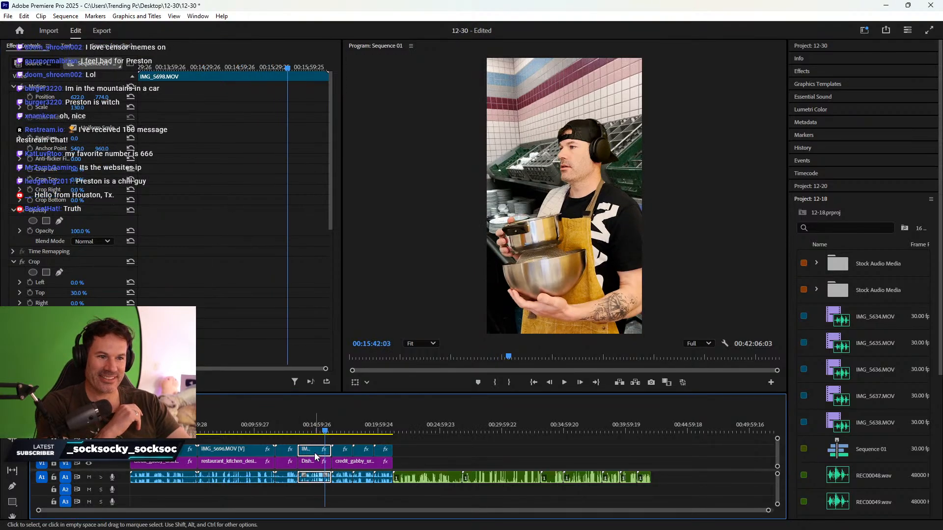
drag(76, 97, 71, 98)
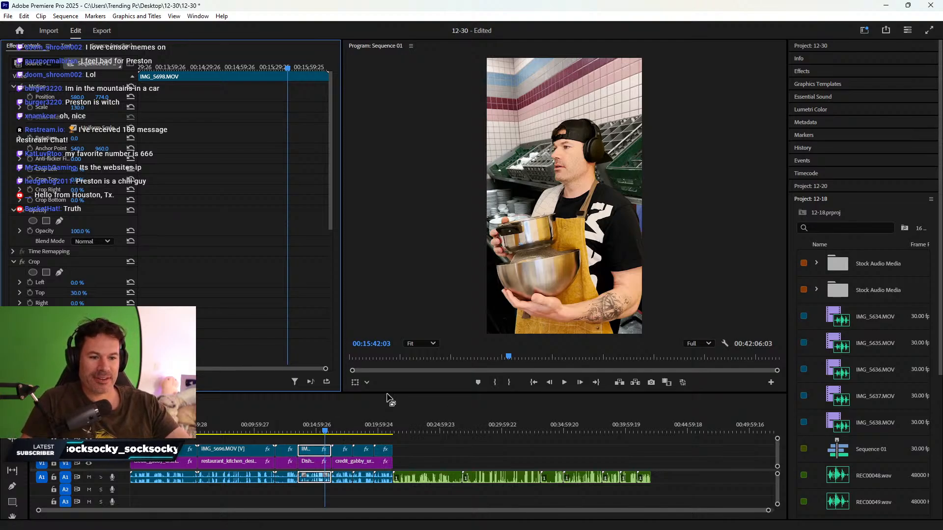
- Enlarge the timeline and select the green-screen IMG_5700.MOV clip above credit_gabby
drag(388, 393, 387, 379)
click(342, 418)
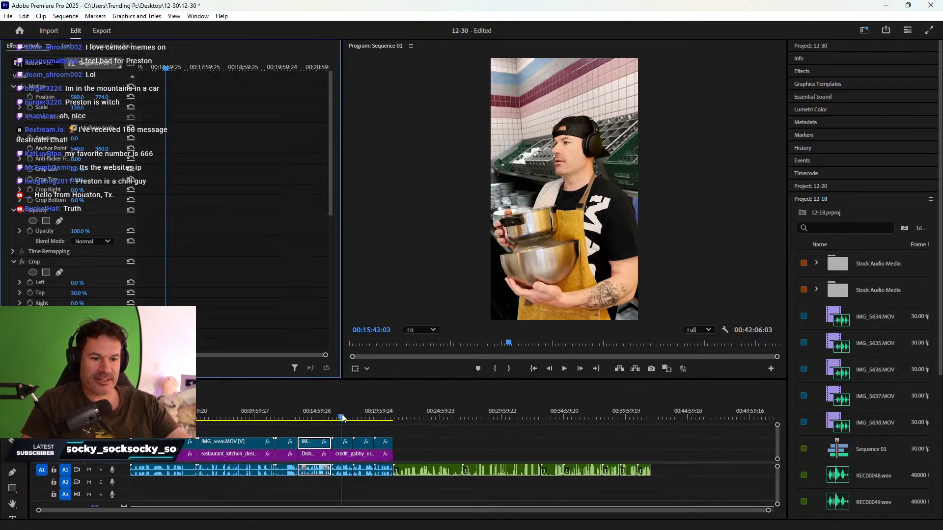
drag(343, 418, 343, 418)
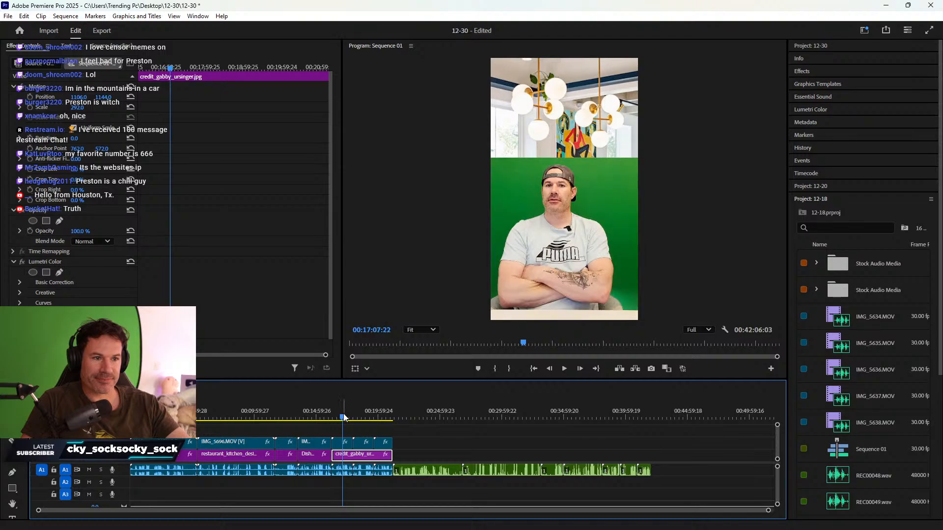
click(340, 444)
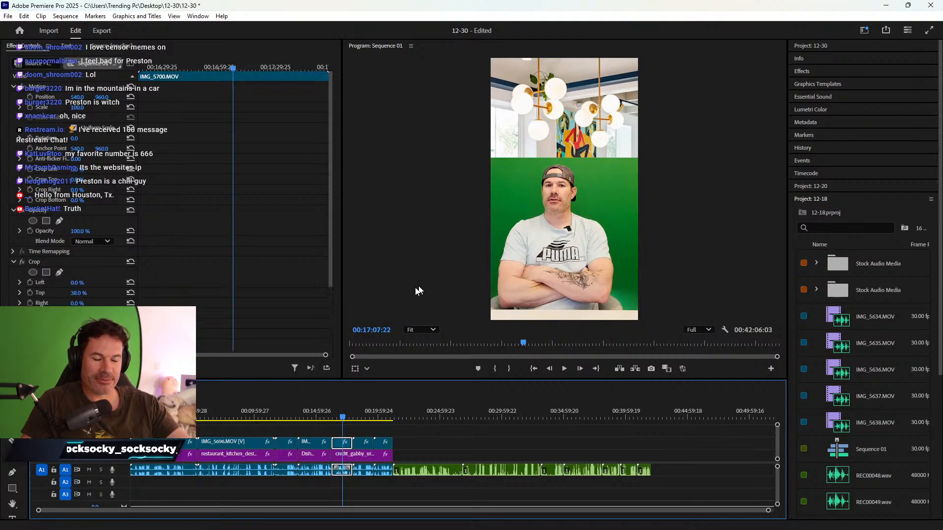
- Review IMG_5700.MOV's crop and sharpen settings in Effect Controls, then switch to the 12-18 project
scroll(234, 257, down, 3)
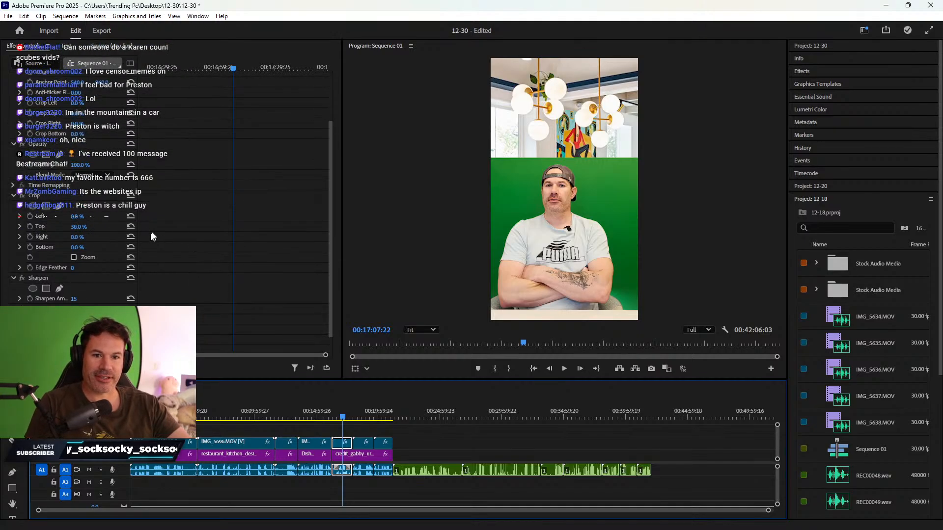
scroll(152, 237, up, 2)
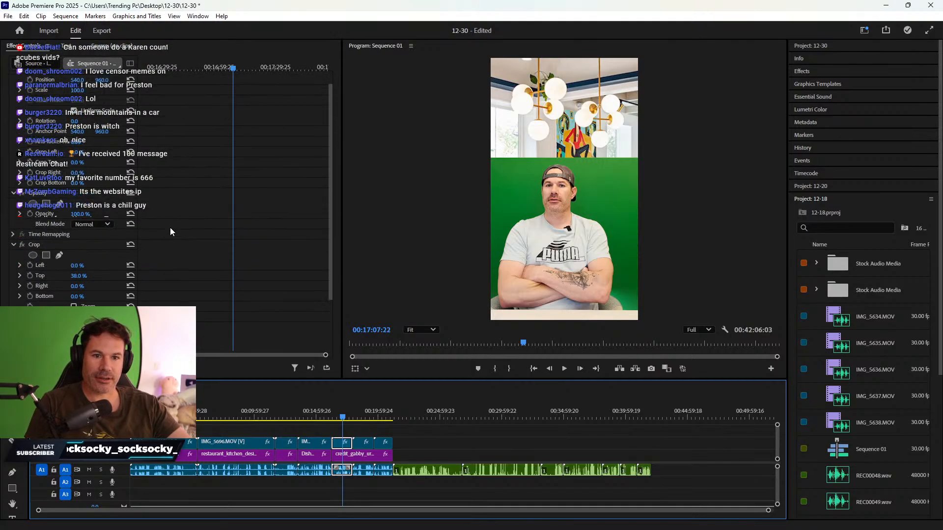
scroll(170, 229, up, 1)
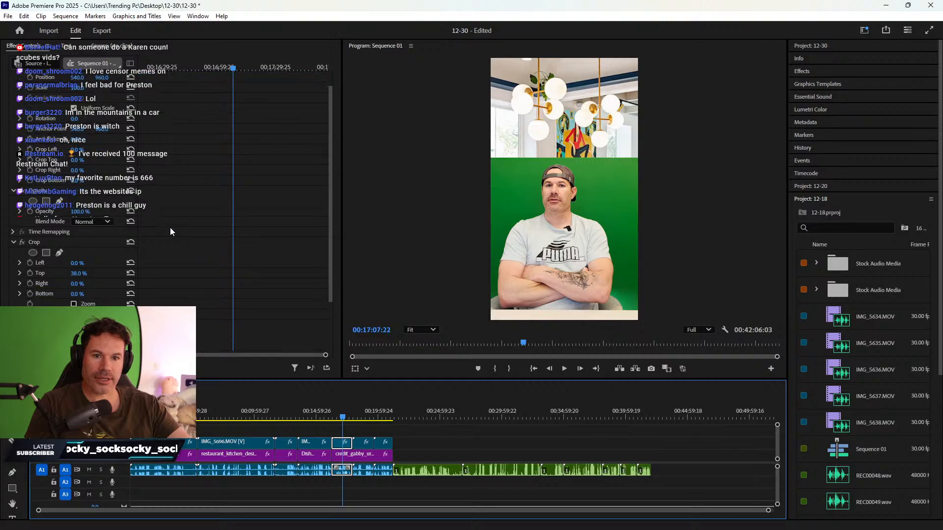
scroll(170, 228, down, 4)
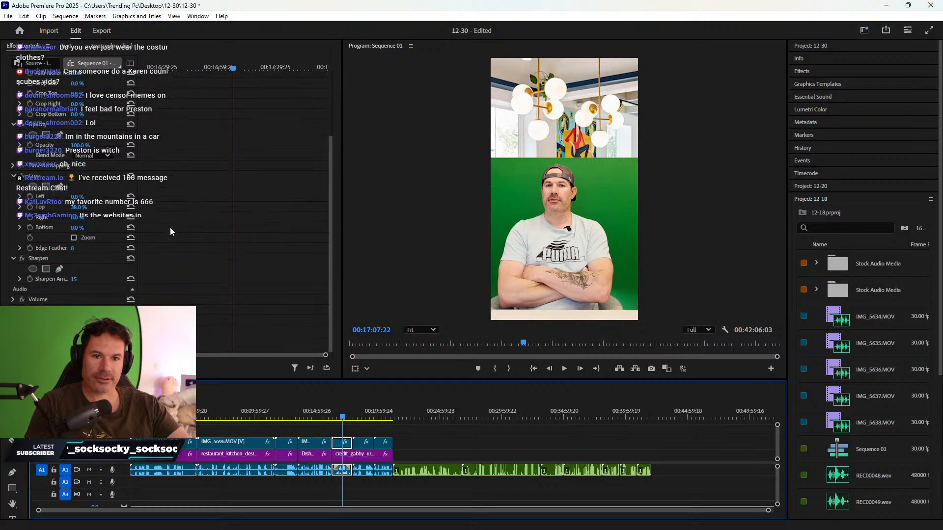
drag(313, 420, 336, 418)
click(345, 443)
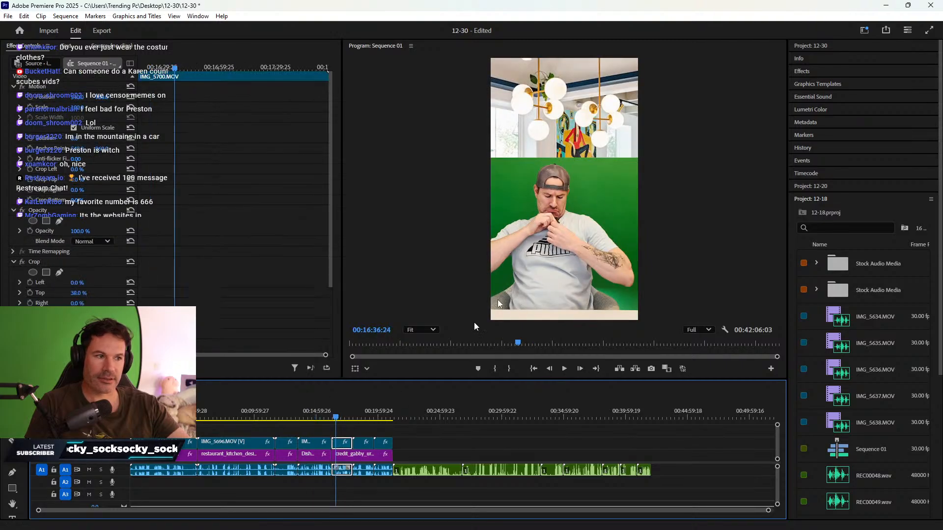
click(803, 203)
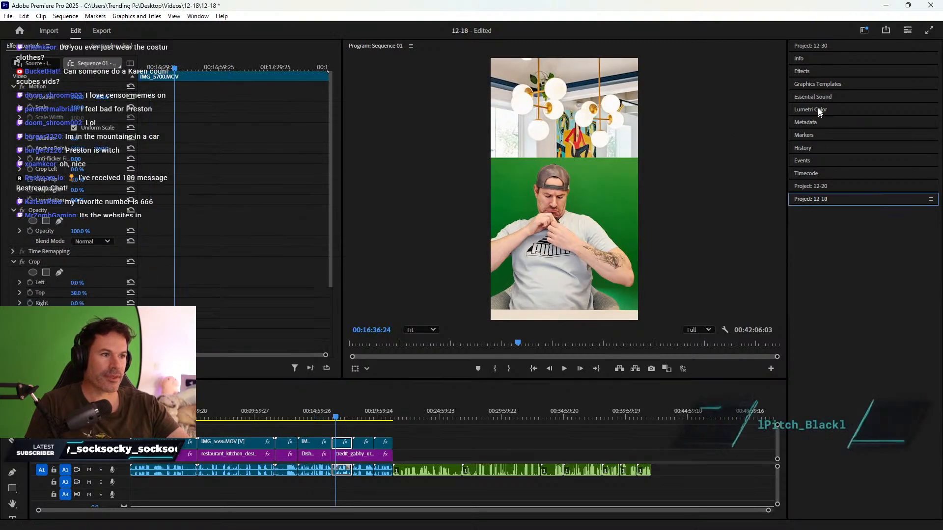
- Apply Ultra Key to IMG_5700.MOV, sample the green screen as Key Color, and expand Matte Generation and Cleanup
click(803, 71)
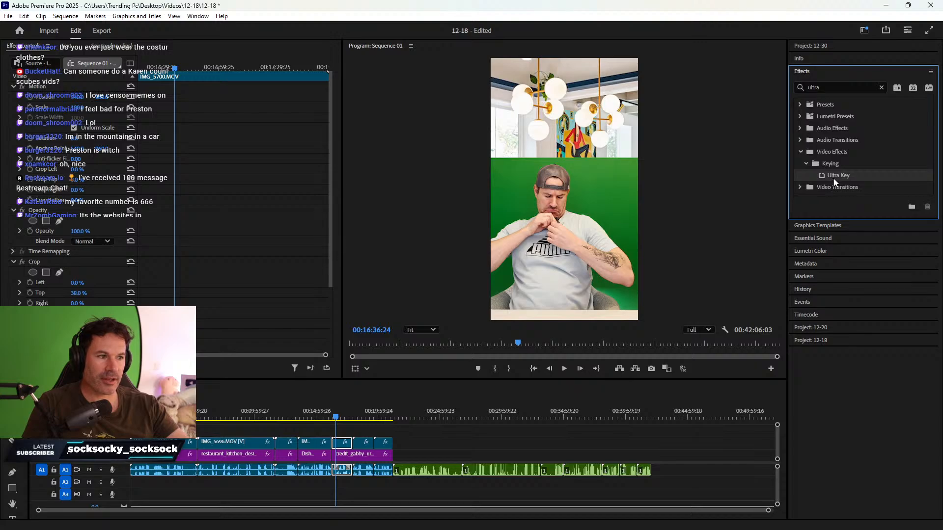
drag(833, 178, 343, 445)
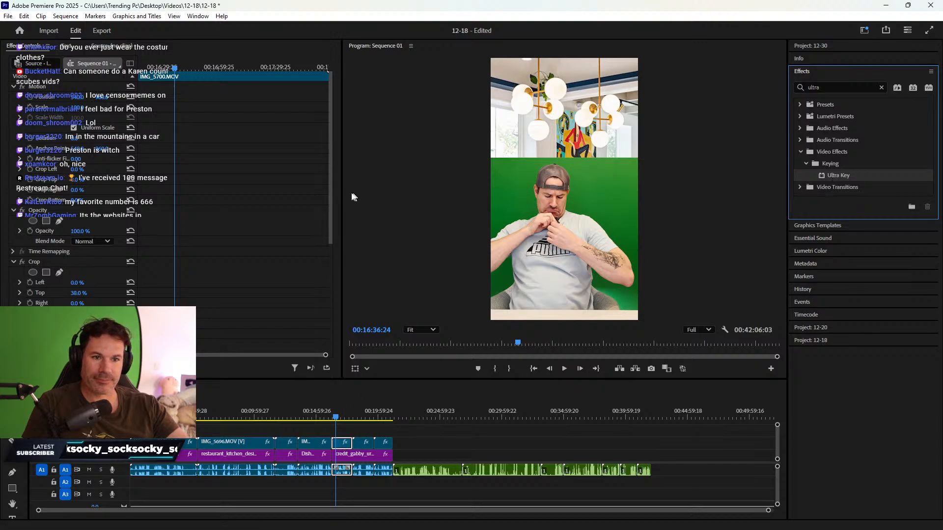
drag(328, 212, 330, 294)
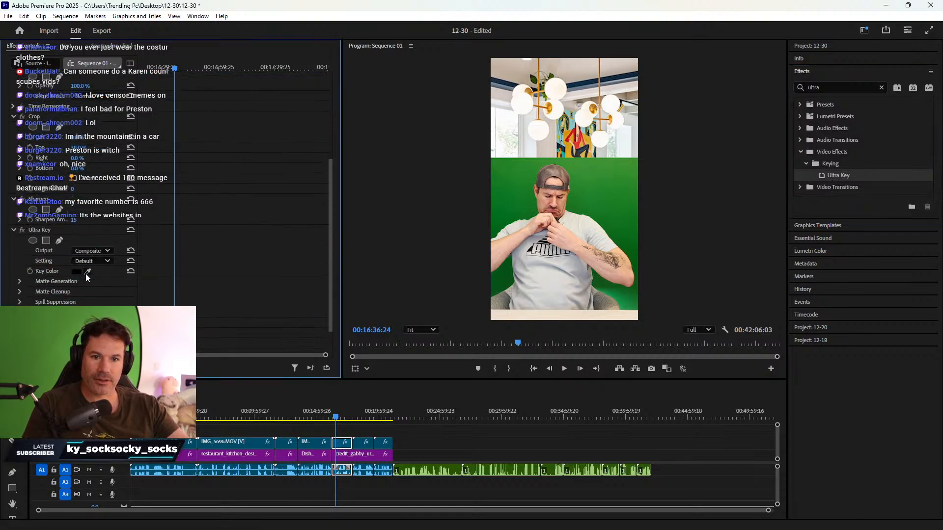
click(88, 271)
click(519, 211)
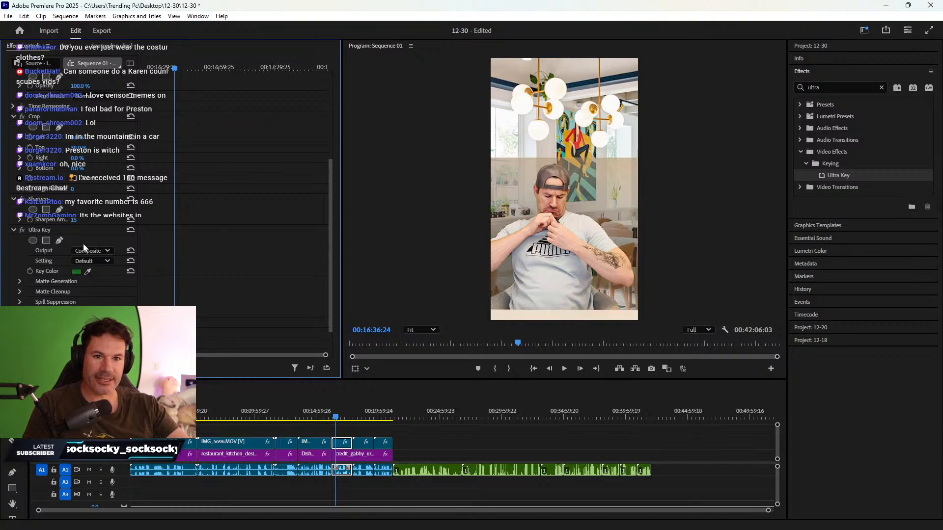
click(20, 291)
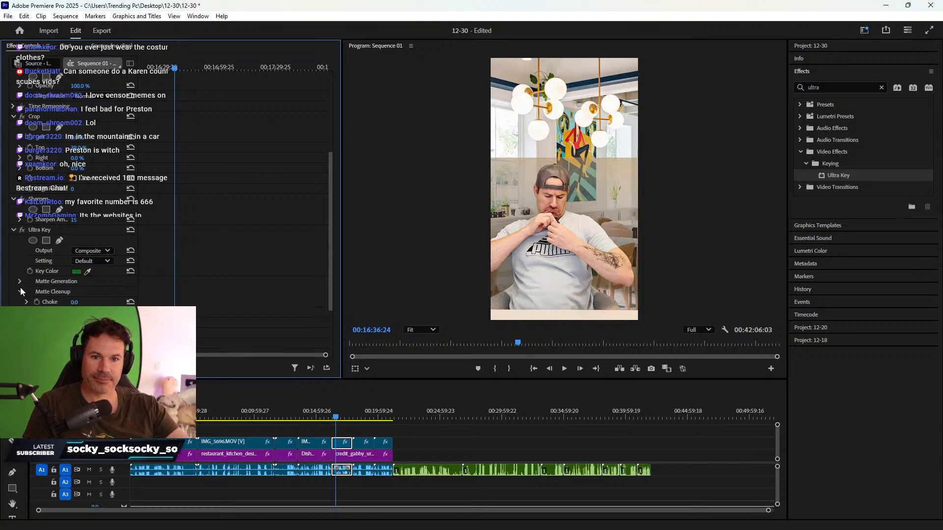
click(20, 281)
scroll(74, 265, down, 4)
- Raise the Ultra Key Pedestal to 100 and the Matte Cleanup Mid Point to 100
drag(73, 236, 120, 237)
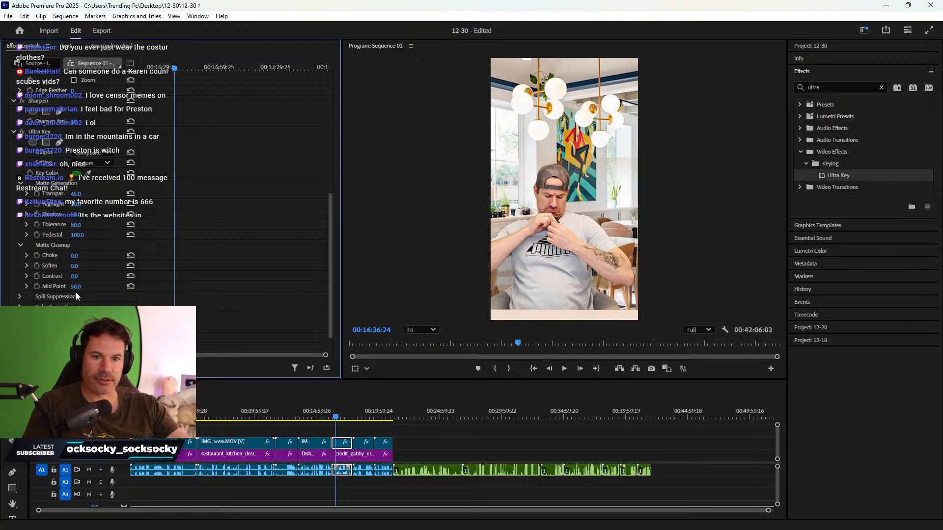
drag(76, 286, 99, 276)
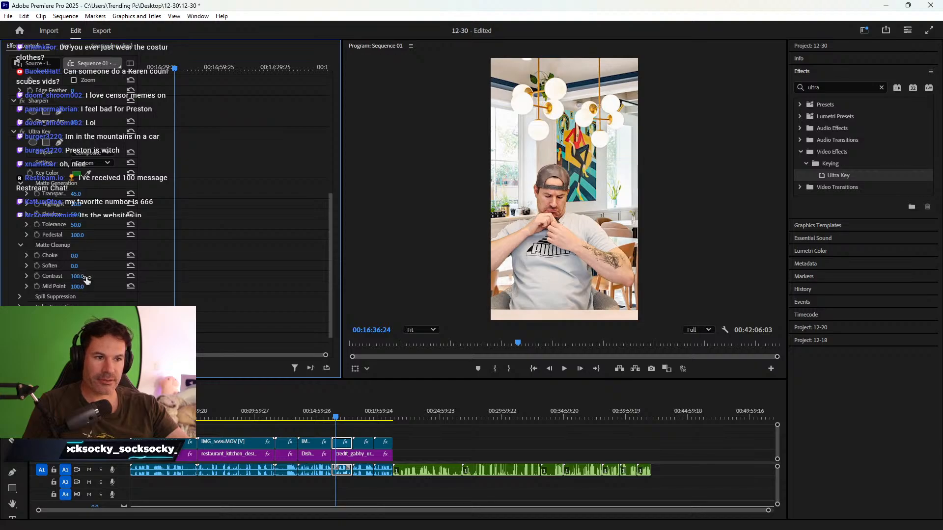
drag(334, 222, 339, 126)
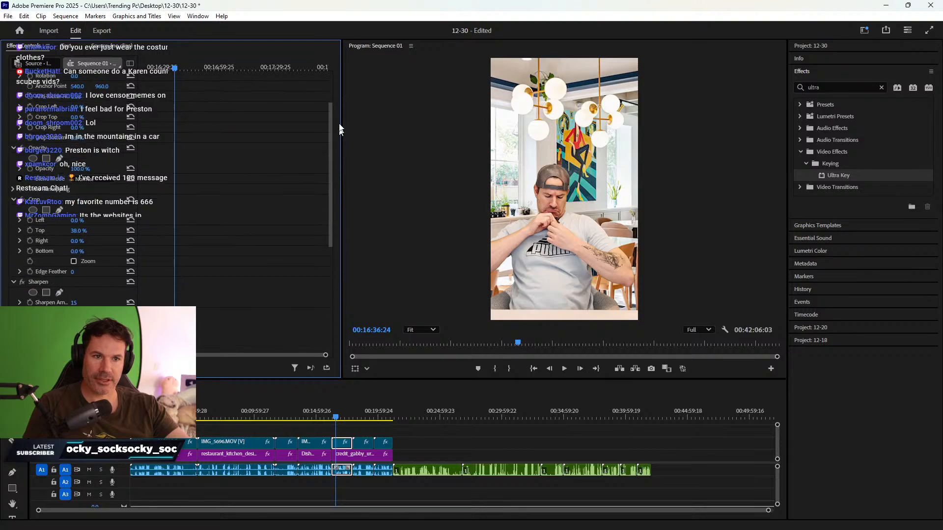
- Scale IMG_5700.MOV to 105 and play it back from later in the clip to check the key
click(82, 107)
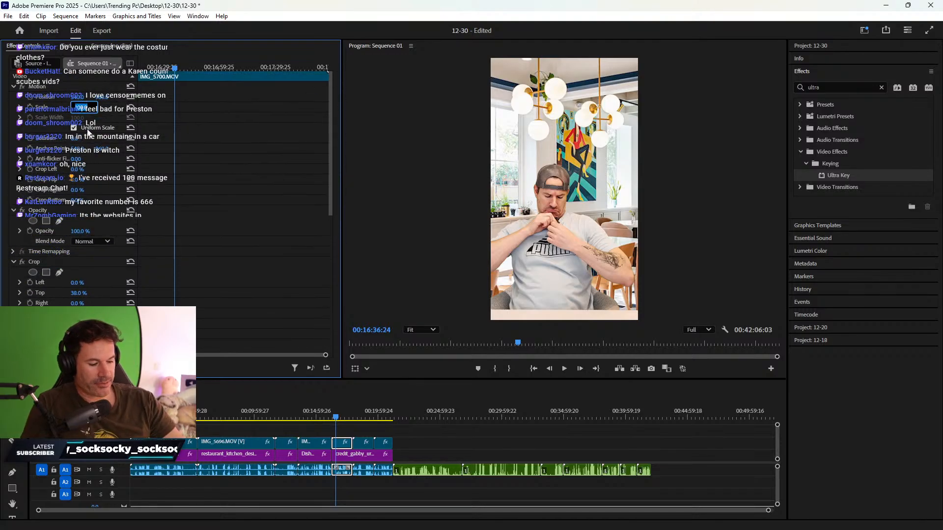
text(105)
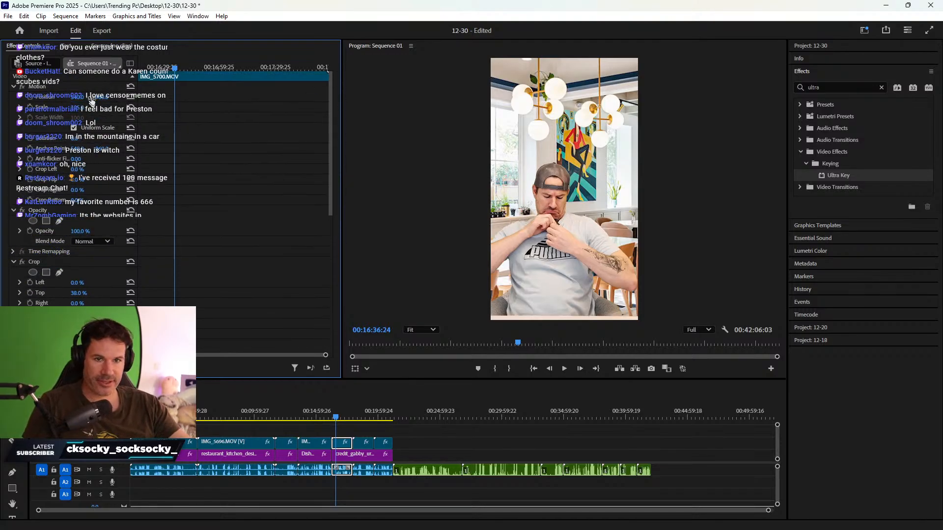
key(Return)
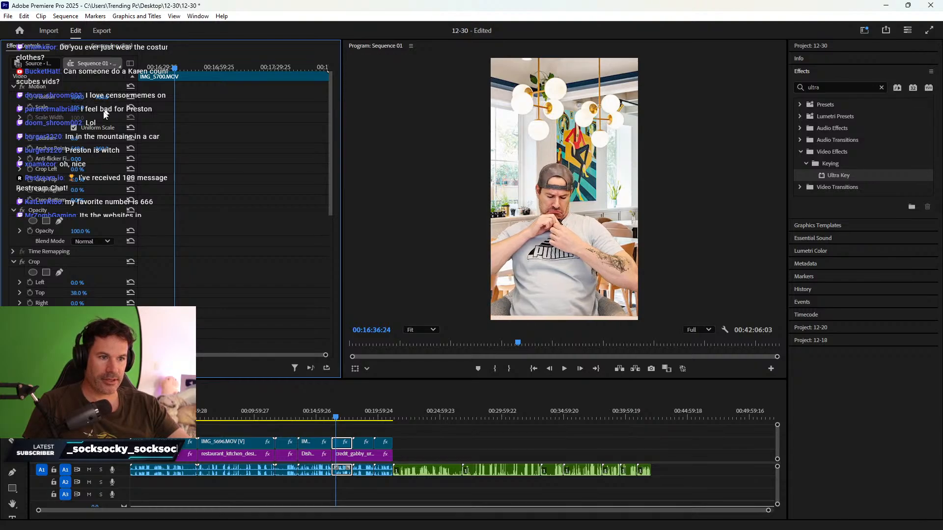
key(space)
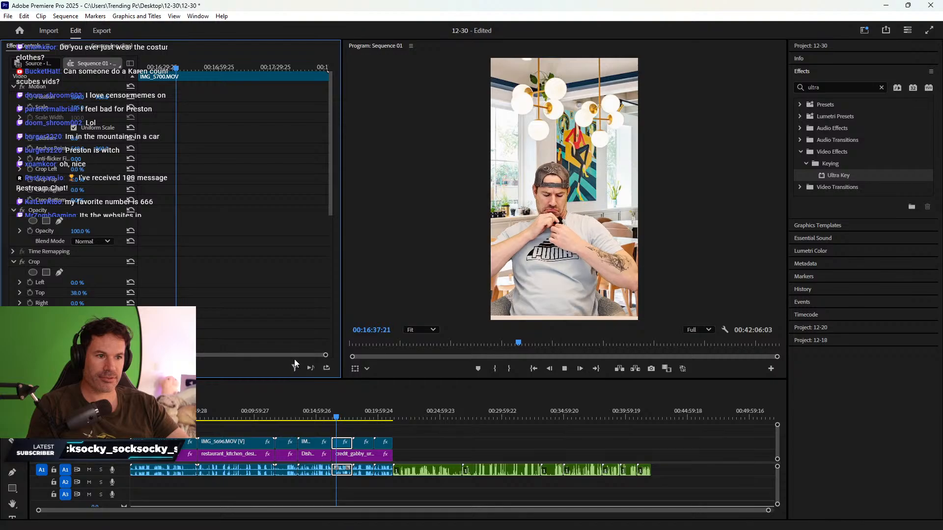
click(342, 418)
key(space)
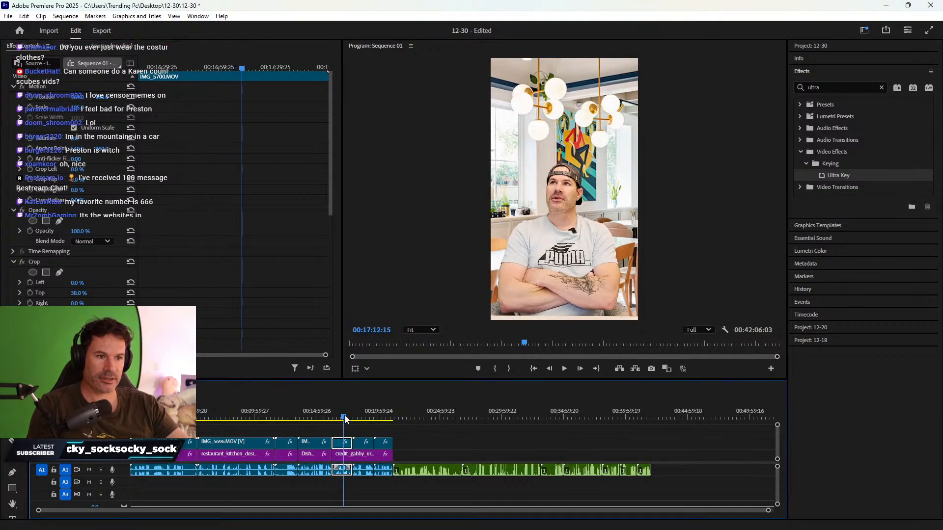
key(space)
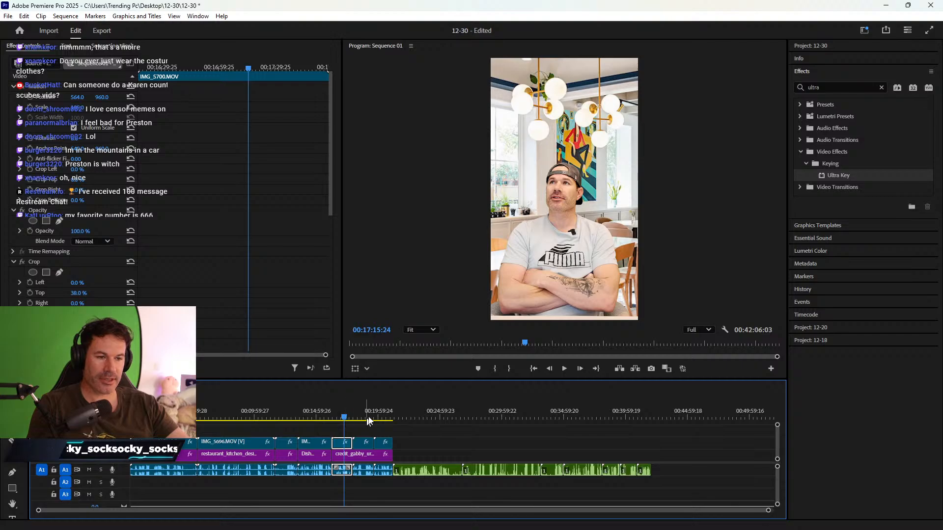
- Copy the keyed IMG_5700.MOV clip and paste only its Ultra Key onto the next clip and its background
right_click(337, 450)
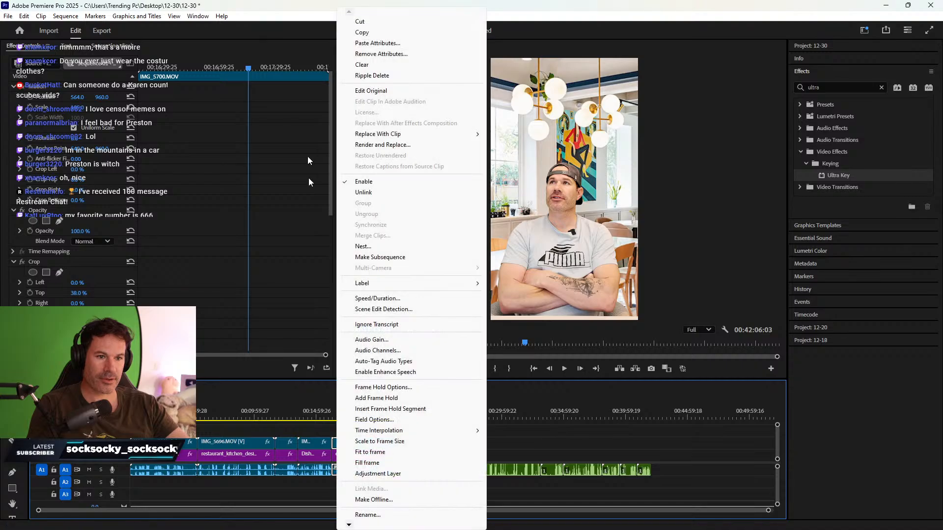
click(359, 32)
click(368, 412)
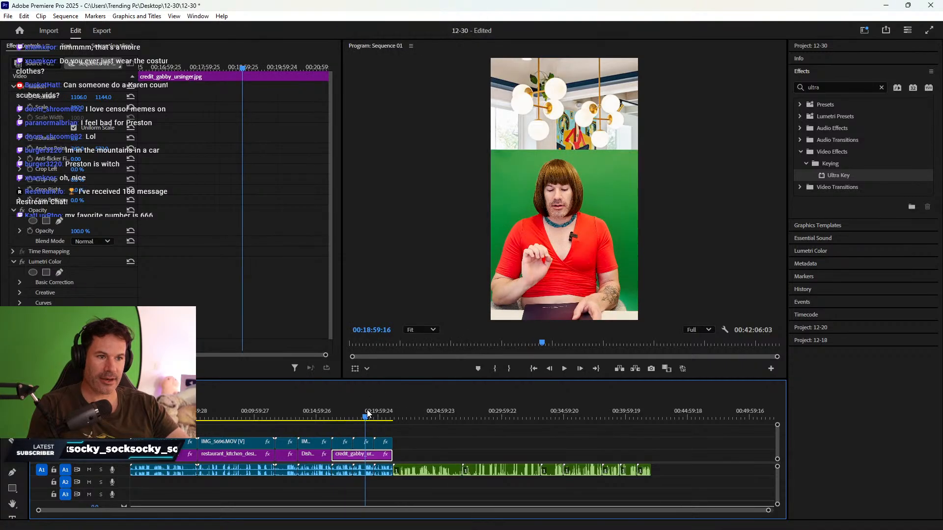
drag(363, 430, 382, 446)
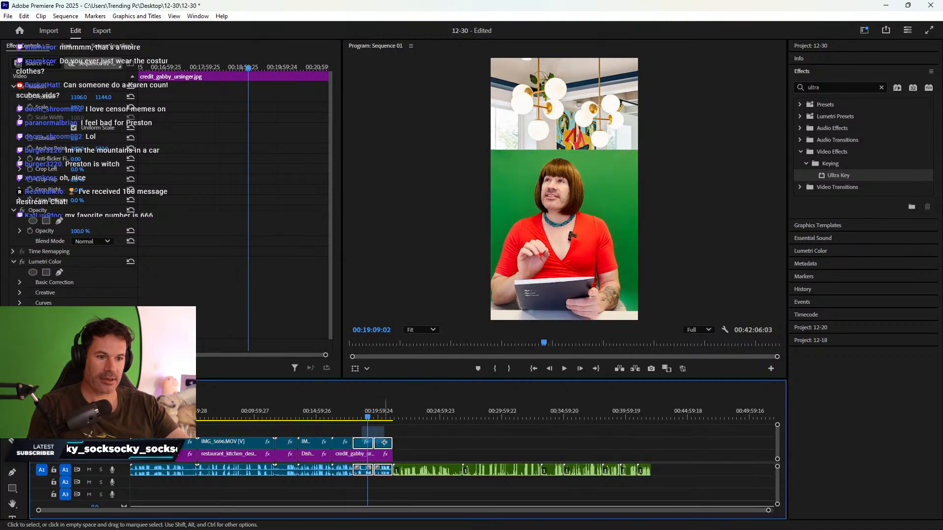
right_click(382, 445)
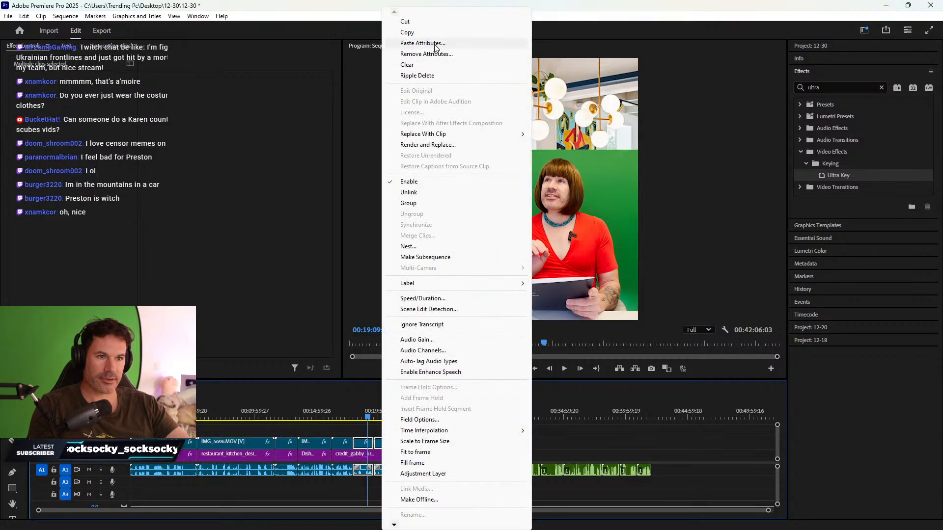
click(427, 43)
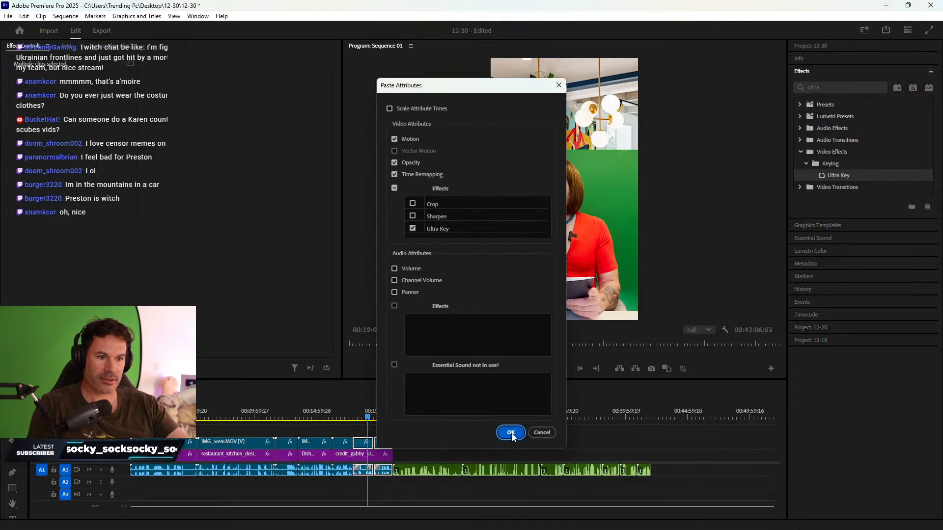
click(511, 434)
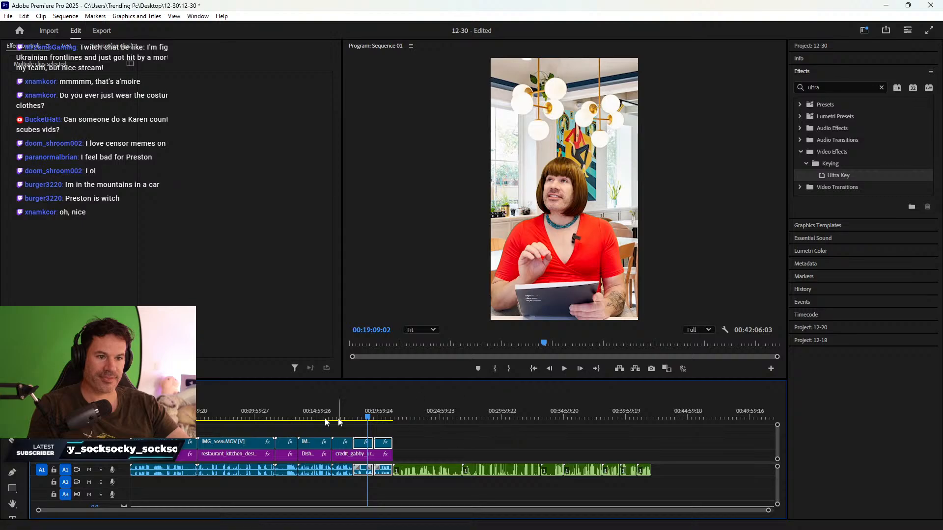
drag(174, 418, 157, 388)
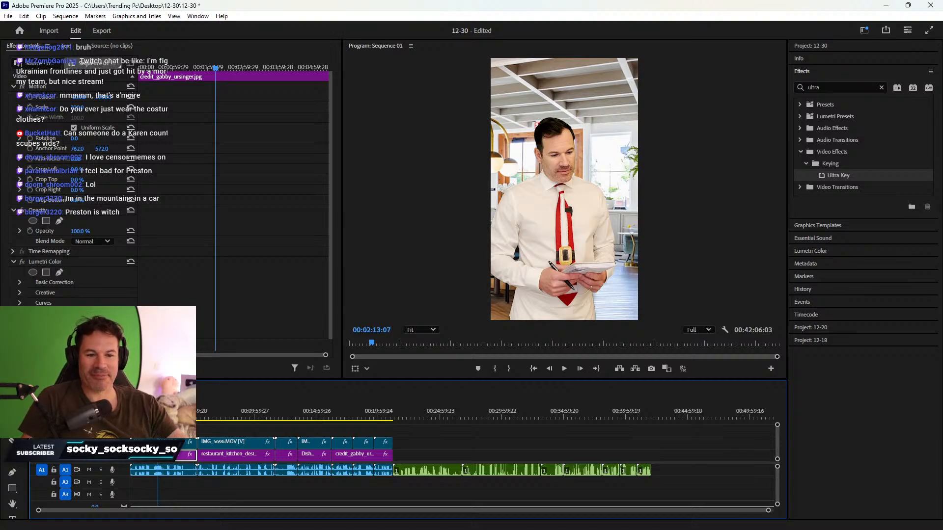
click(214, 416)
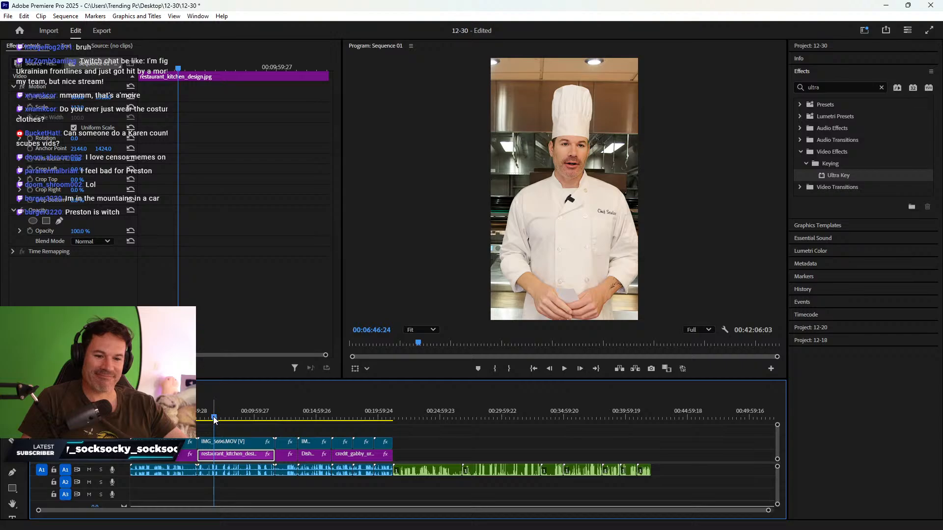
drag(214, 418, 291, 418)
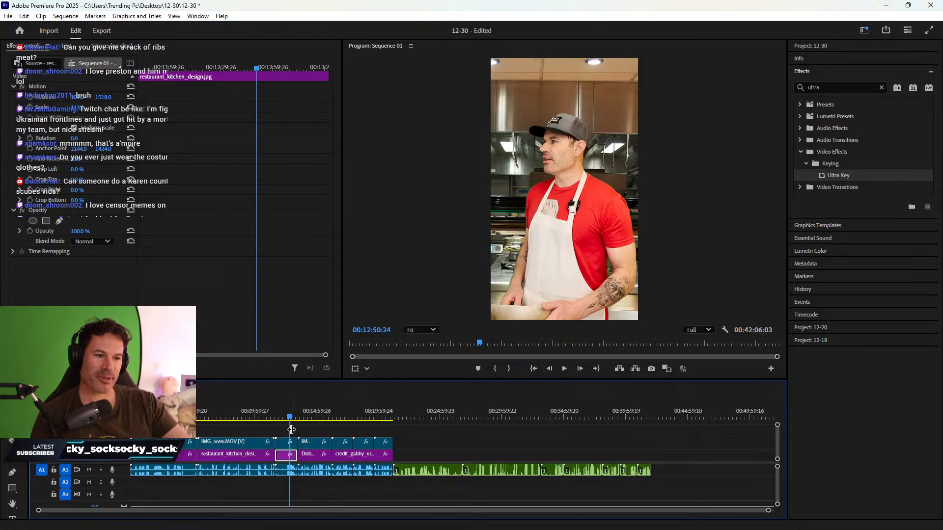
drag(291, 420, 315, 420)
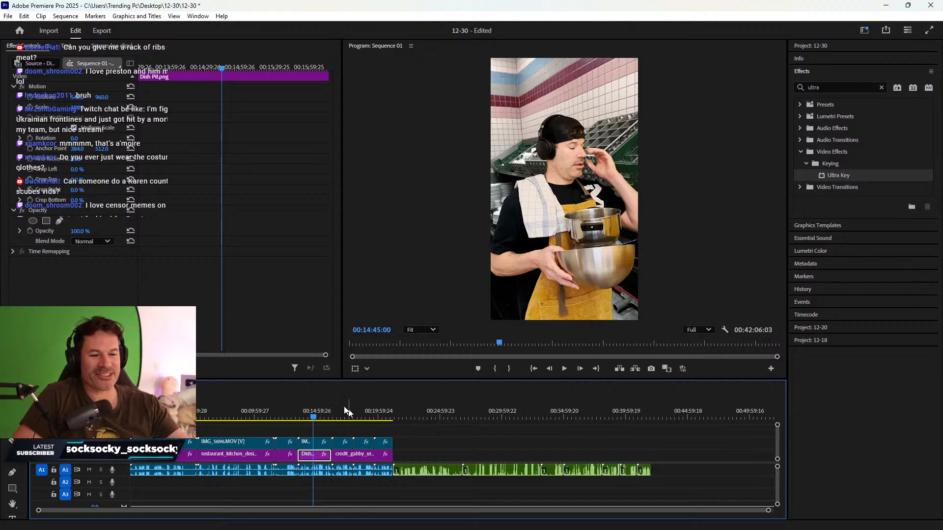
drag(313, 419, 315, 417)
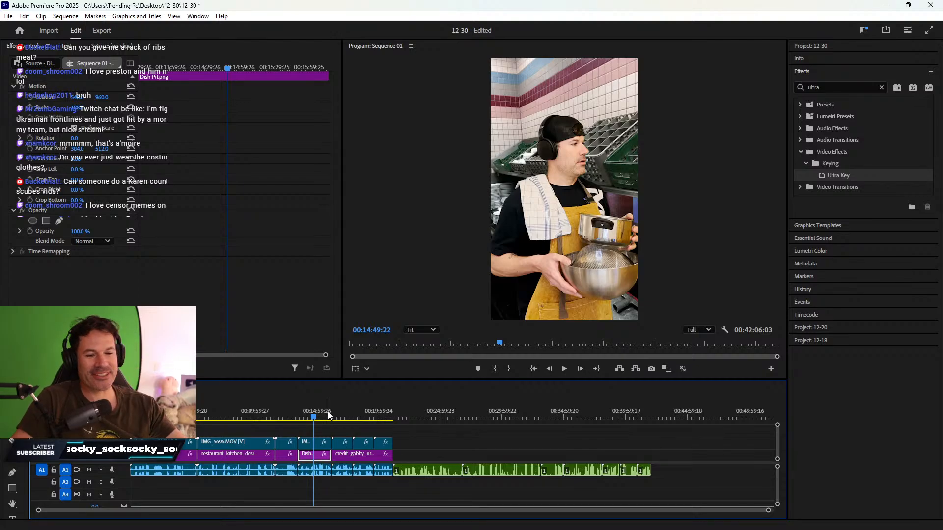
drag(315, 418, 344, 406)
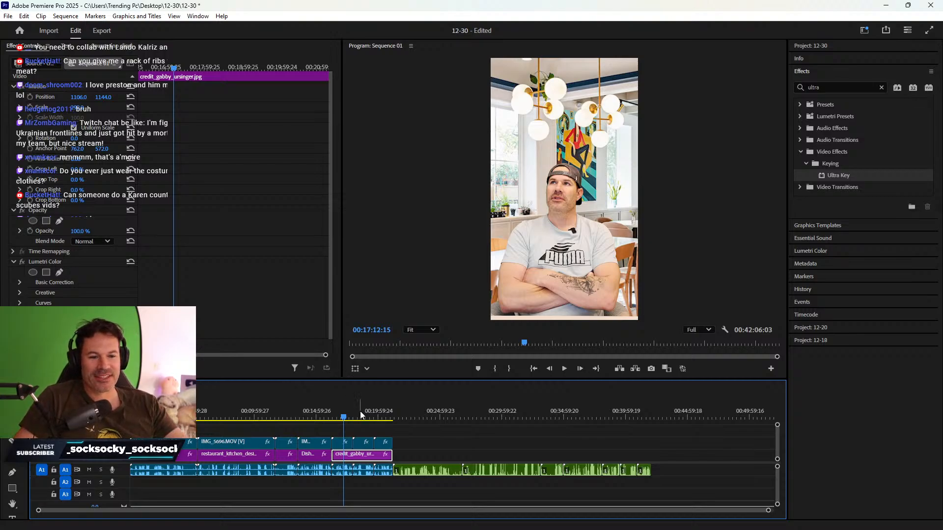
- Find the last green-screen clip's end and trim the V1 background image to end there
drag(355, 416, 368, 417)
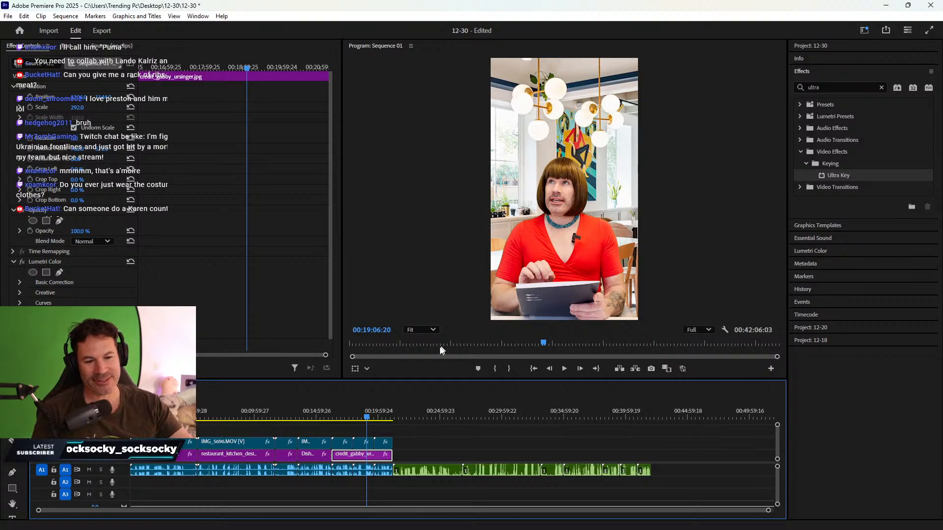
drag(378, 417, 385, 412)
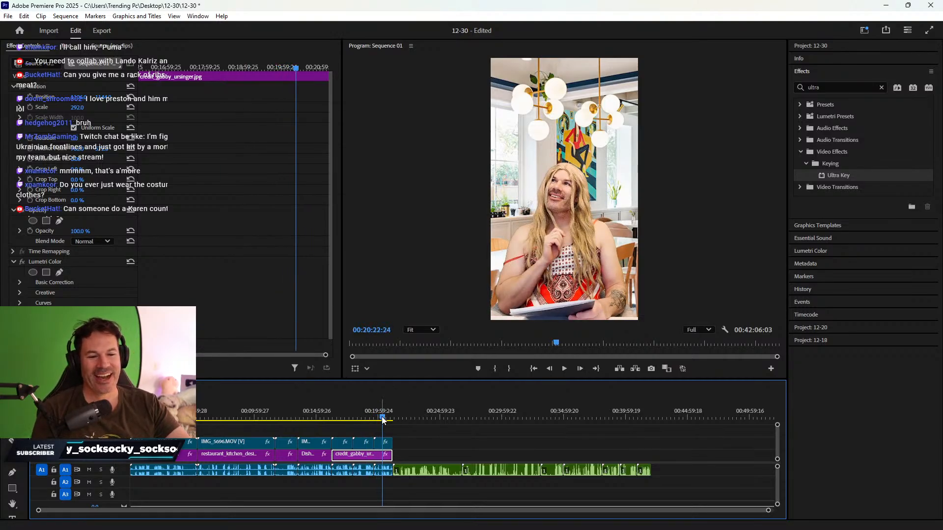
drag(383, 418, 389, 417)
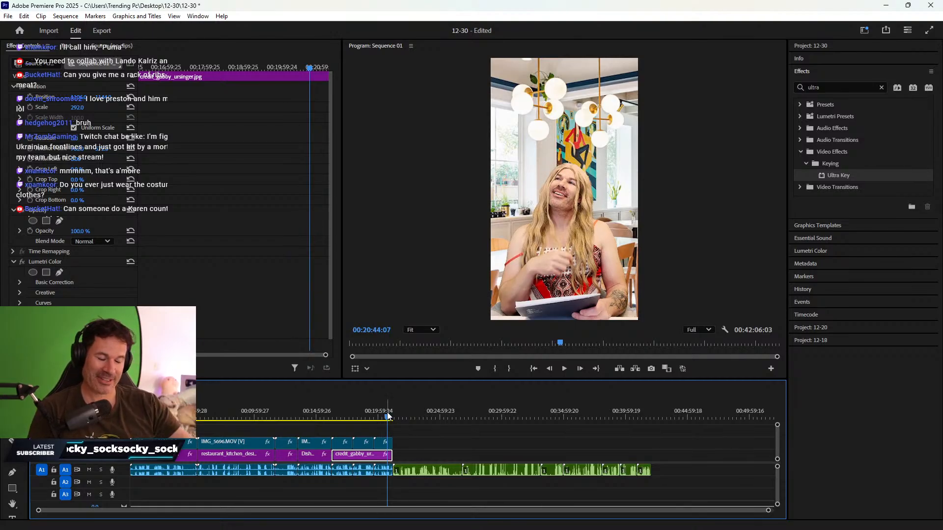
drag(388, 417, 384, 418)
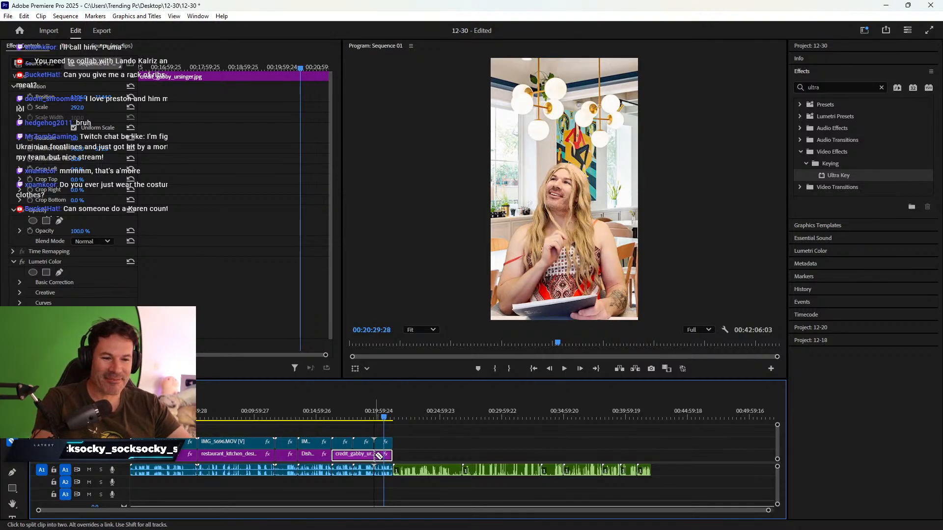
drag(388, 455, 352, 455)
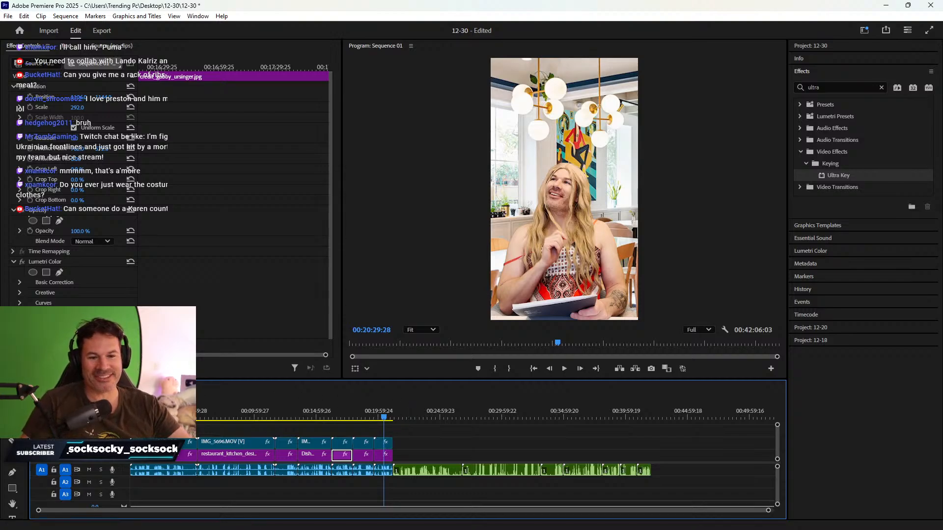
click(160, 413)
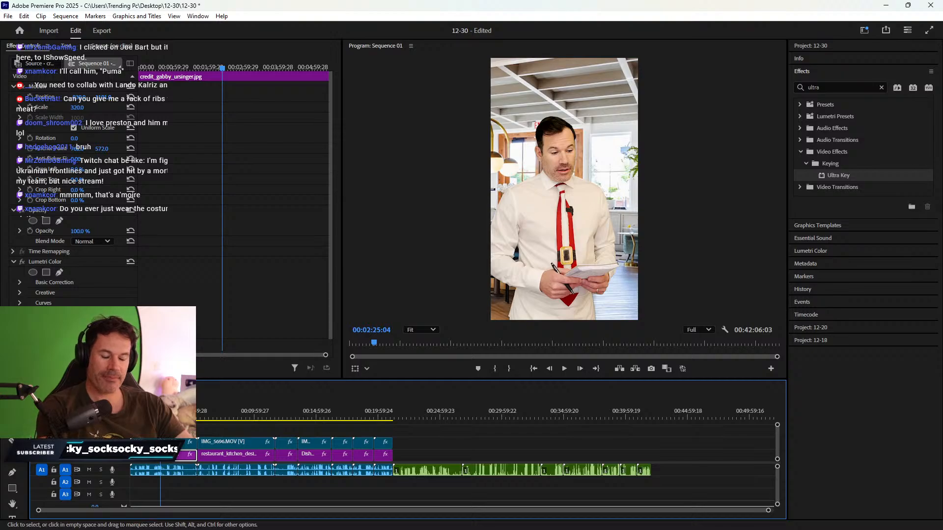
- Place the playhead near 00:00:59 and zoom the timeline in with =
drag(149, 415, 142, 415)
key(equal)
key(equal)
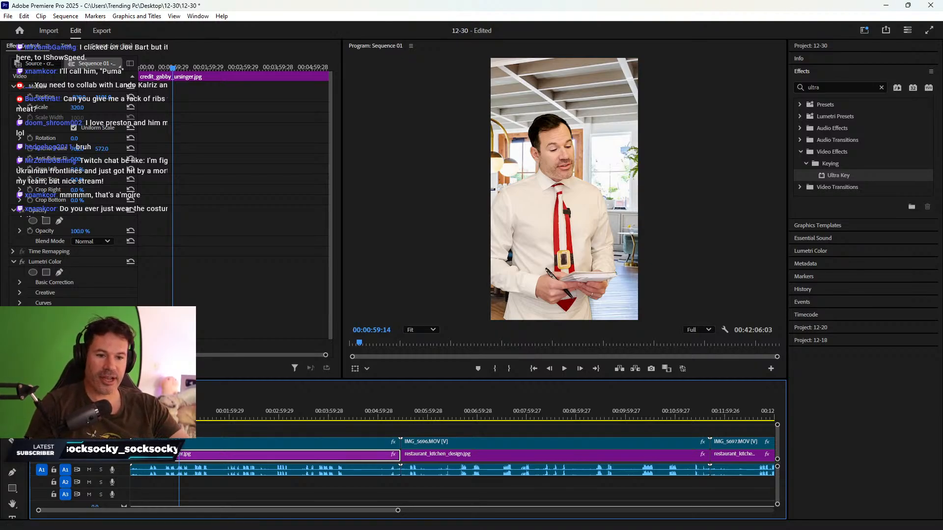
drag(137, 415, 192, 416)
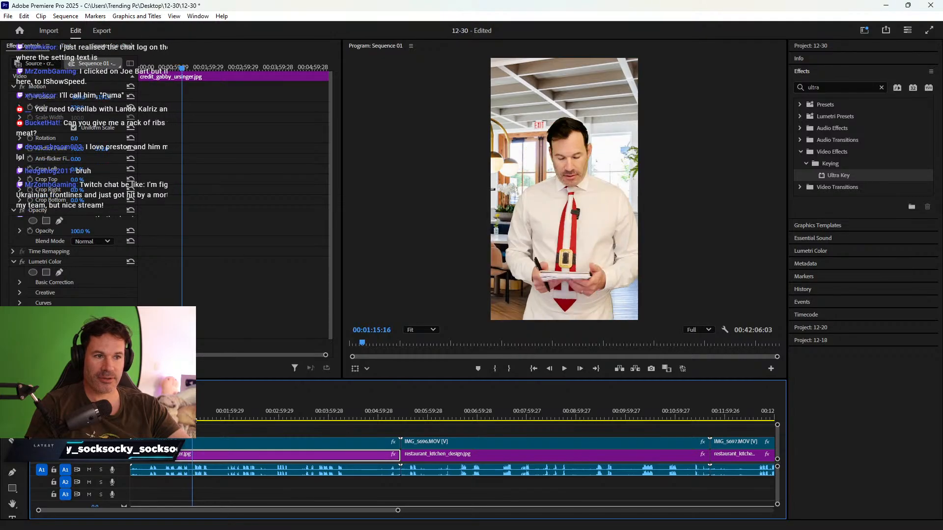
key(c)
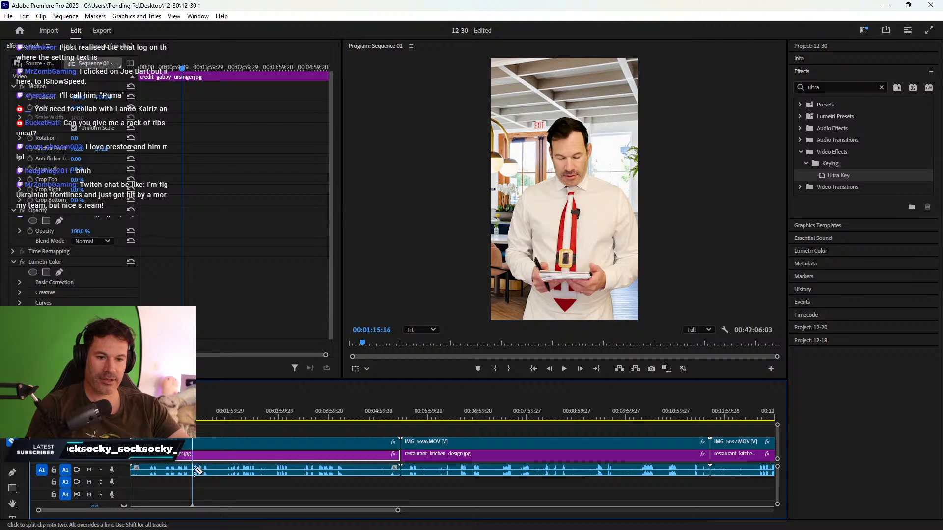
click(192, 471)
click(193, 456)
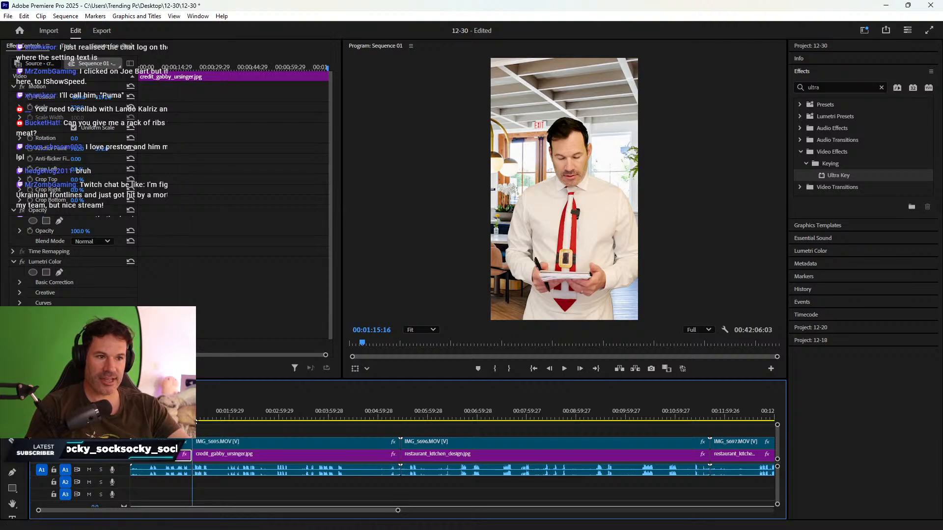
- Split both clips at the next scene change and delete the background piece on the left
drag(196, 421, 225, 421)
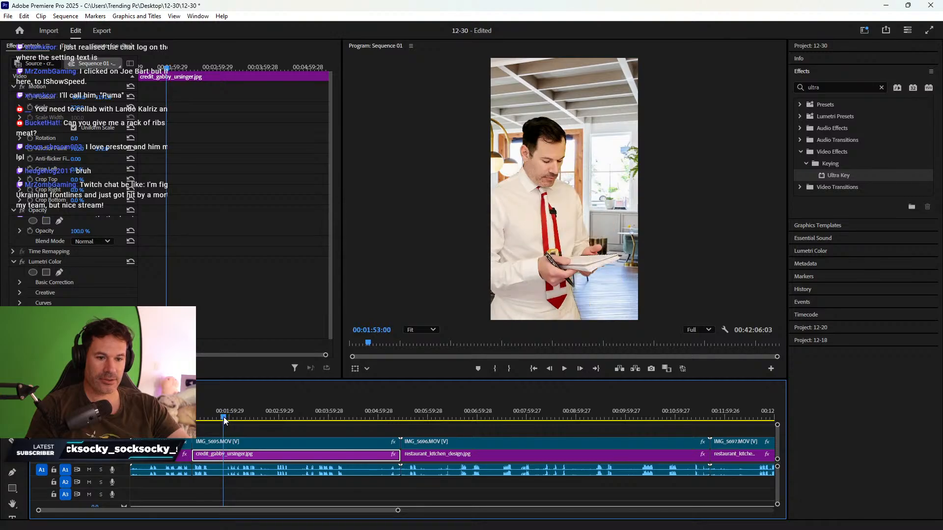
key(c)
click(224, 471)
click(224, 455)
key(v)
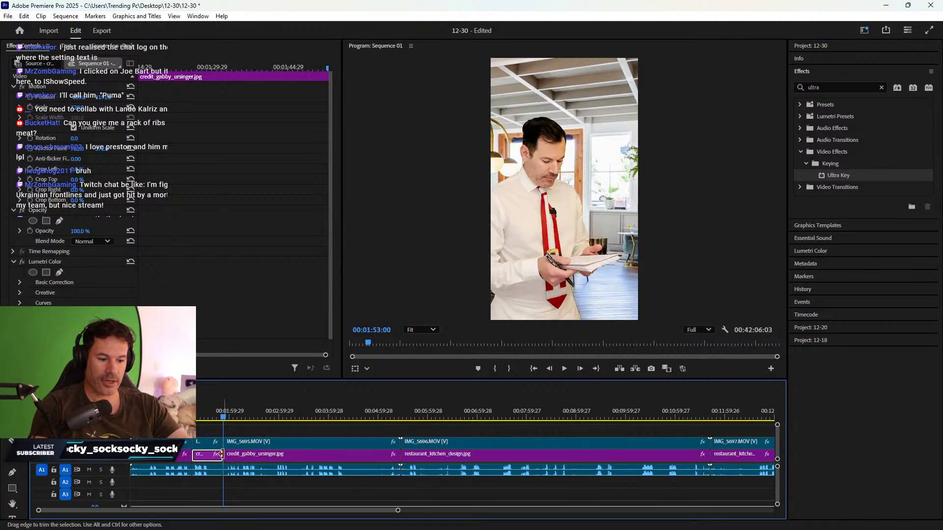
key(Delete)
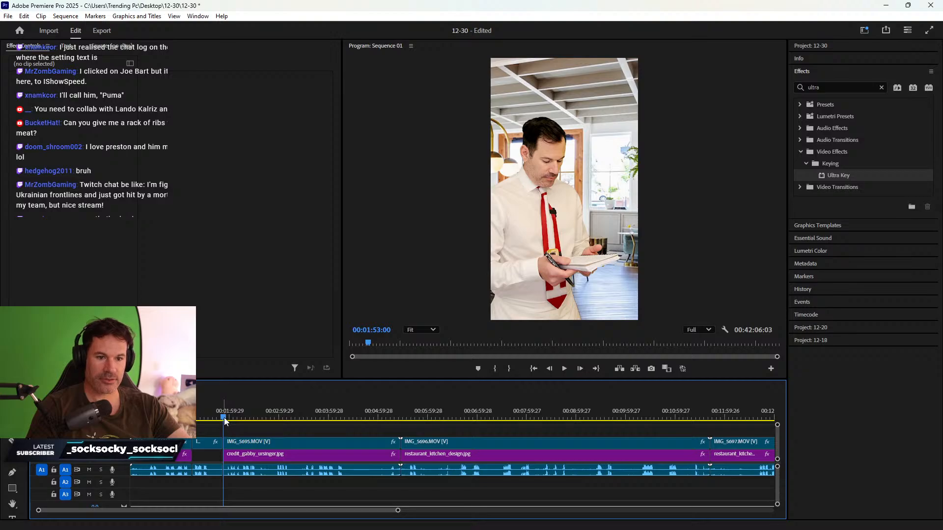
click(227, 421)
- Split IMG_5695.MOV and the jpg background at the following scene change
drag(227, 420, 264, 423)
key(space)
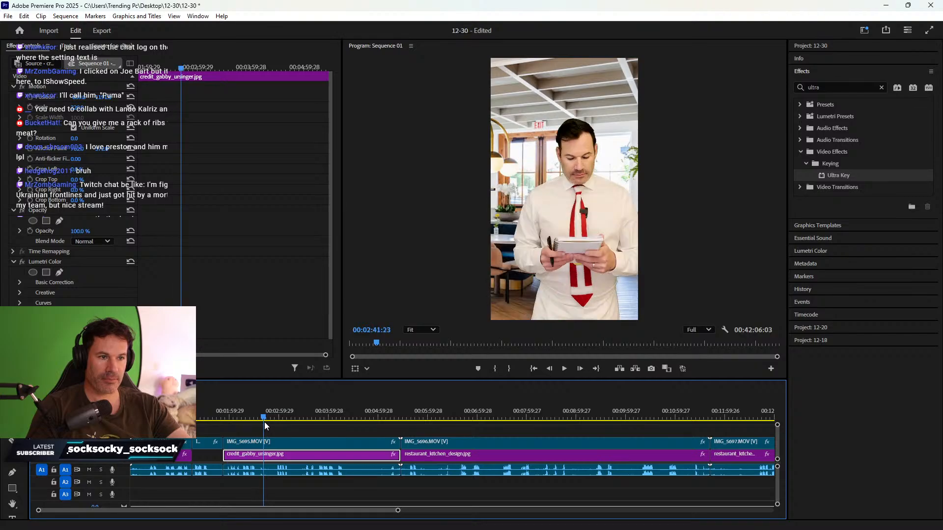
key(c)
click(264, 442)
click(265, 455)
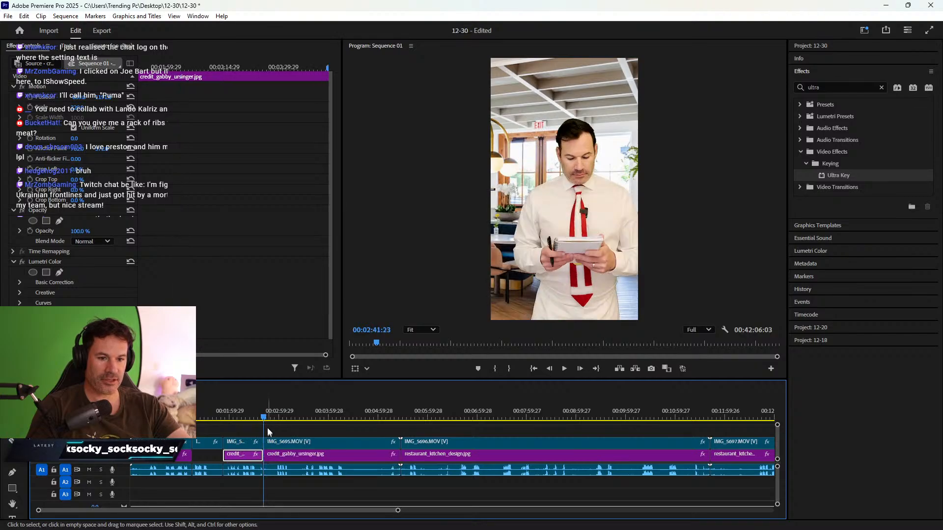
- Split both clips at 00:03:29:28 and delete the background piece left of the cut
drag(265, 419, 304, 419)
key(c)
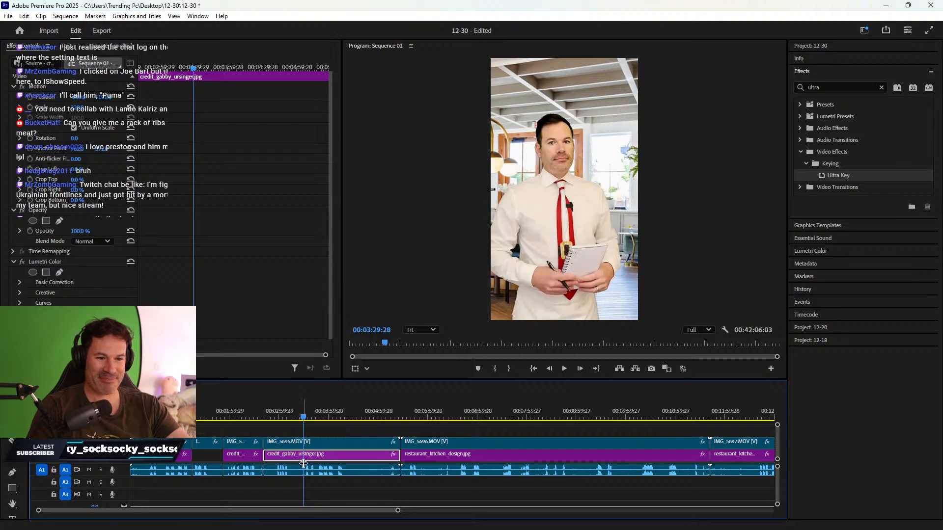
click(304, 467)
click(304, 456)
key(v)
click(278, 455)
key(Delete)
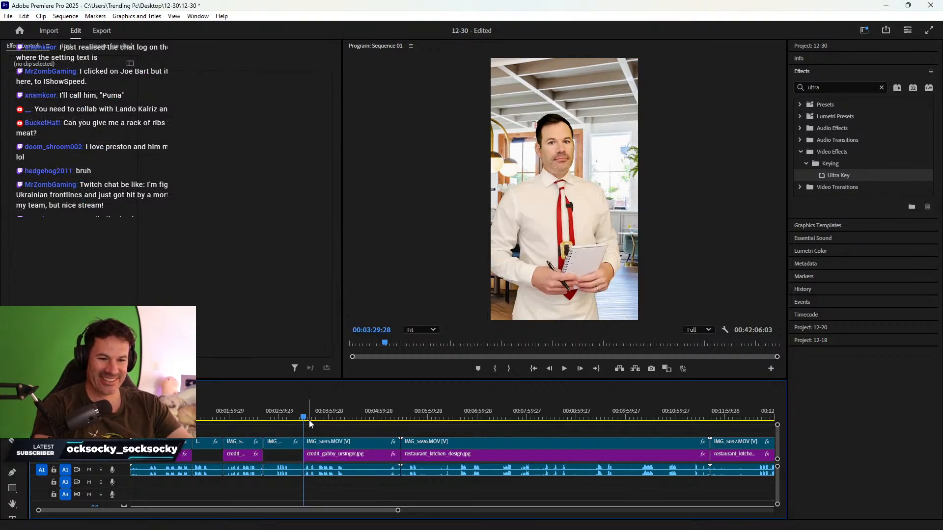
click(306, 418)
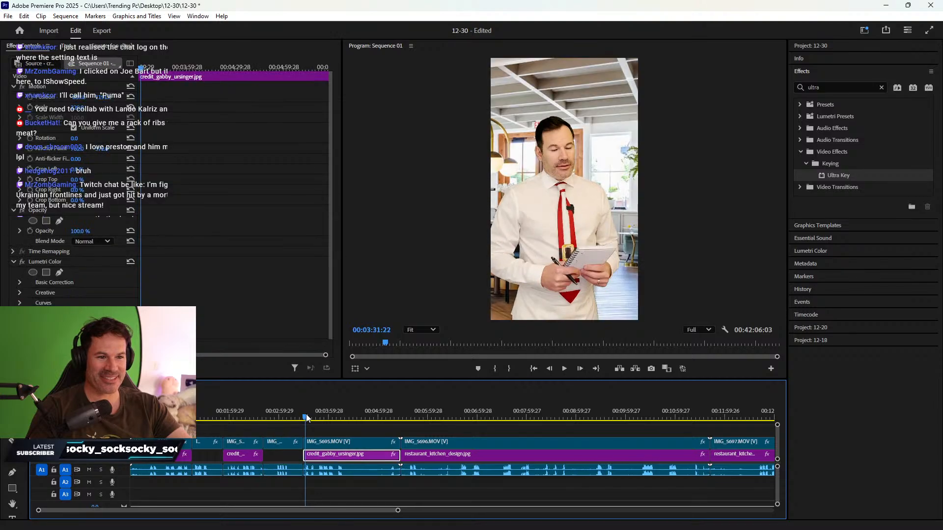
- Split all tracks at the next scene change with Ctrl+K and delete the selected background piece
drag(309, 418, 378, 415)
key(ctrl+k)
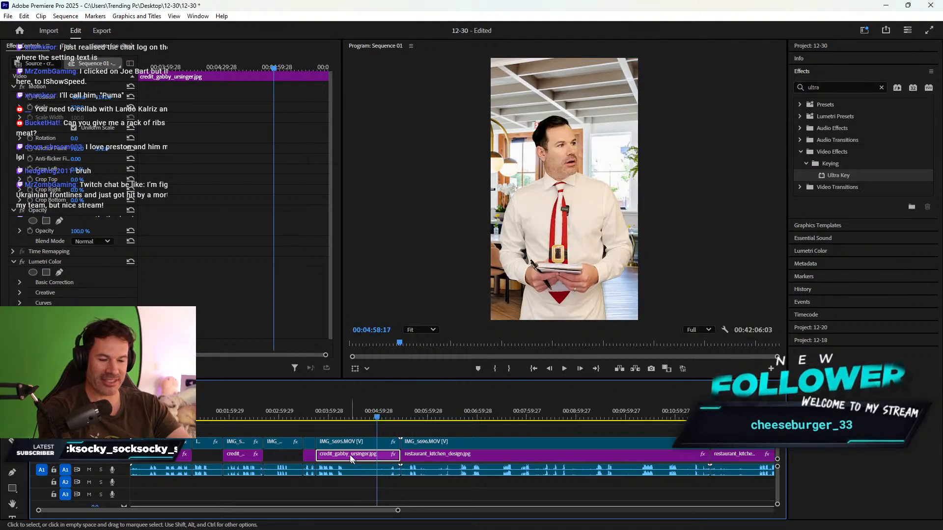
key(Delete)
click(212, 415)
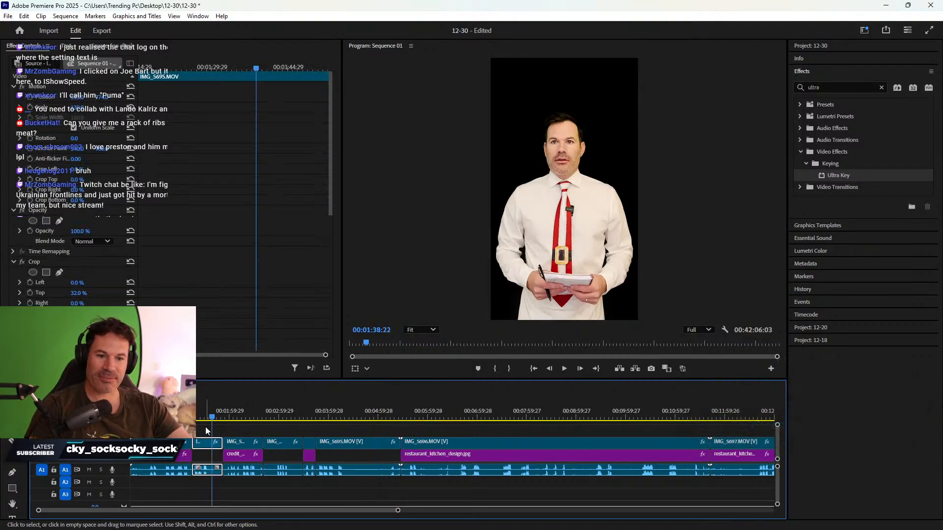
click(142, 389)
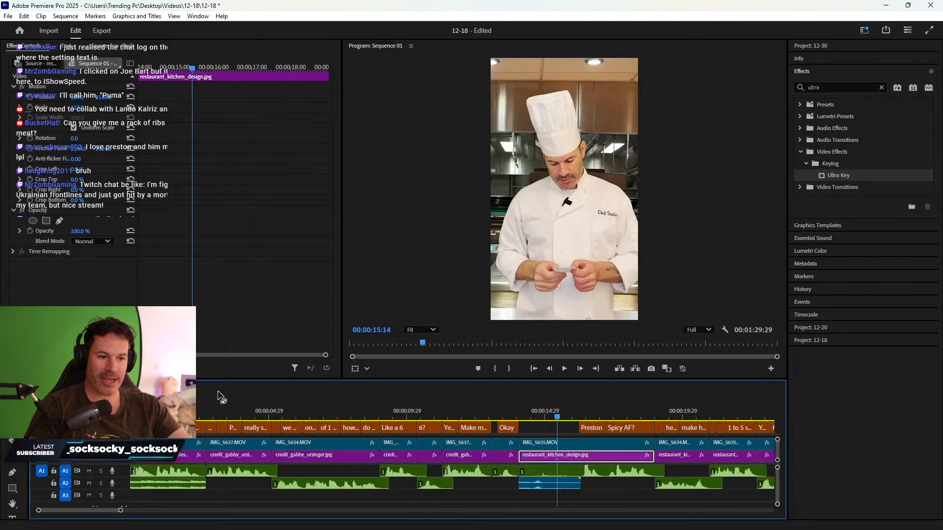
click(678, 418)
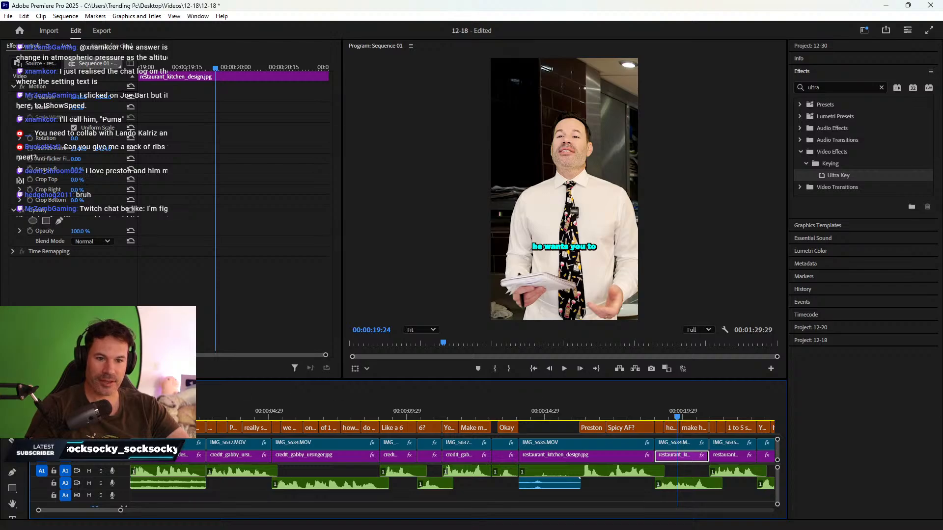
click(69, 389)
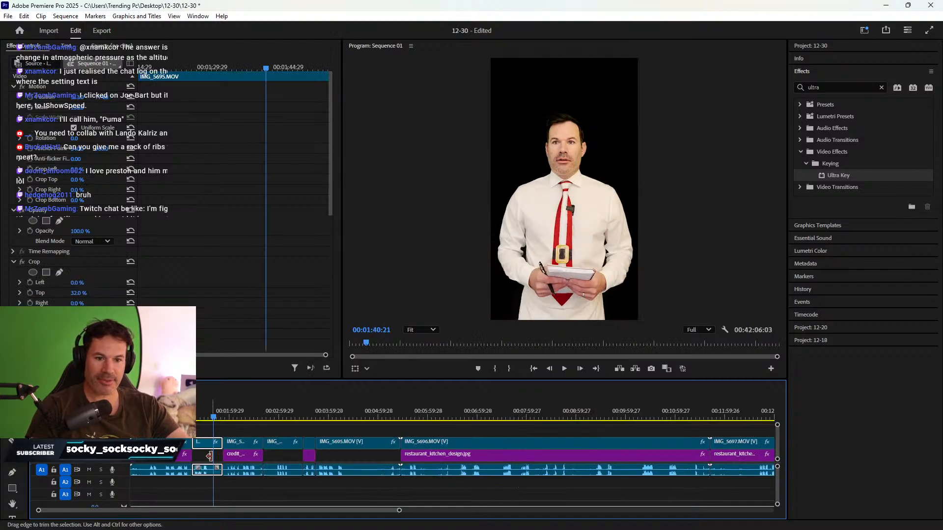
- Stretch the restaurant_kitchen_design.jpg backgrounds leftward to fill the three gaps under IMG_5695.MOV
mouse_move(208, 457)
mouse_down()
mouse_move(191, 457)
mouse_move(223, 458)
mouse_up()
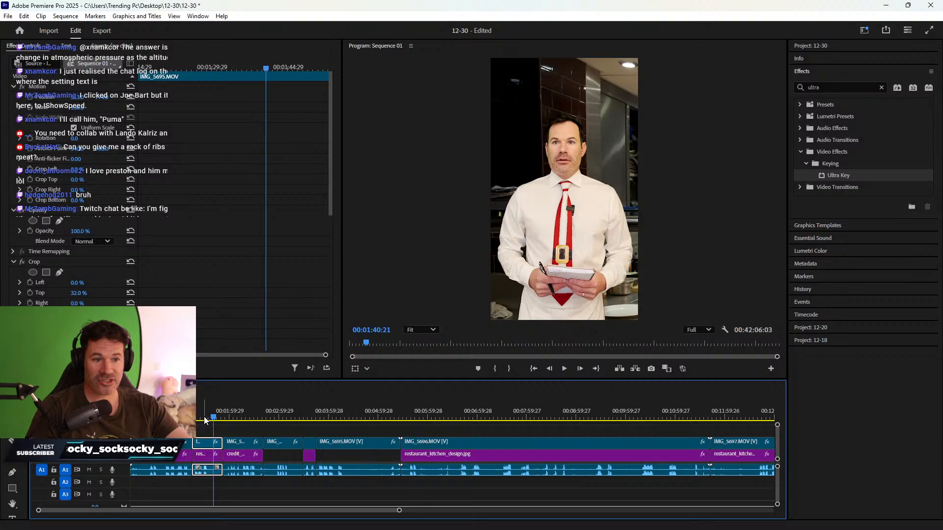
drag(205, 421, 275, 417)
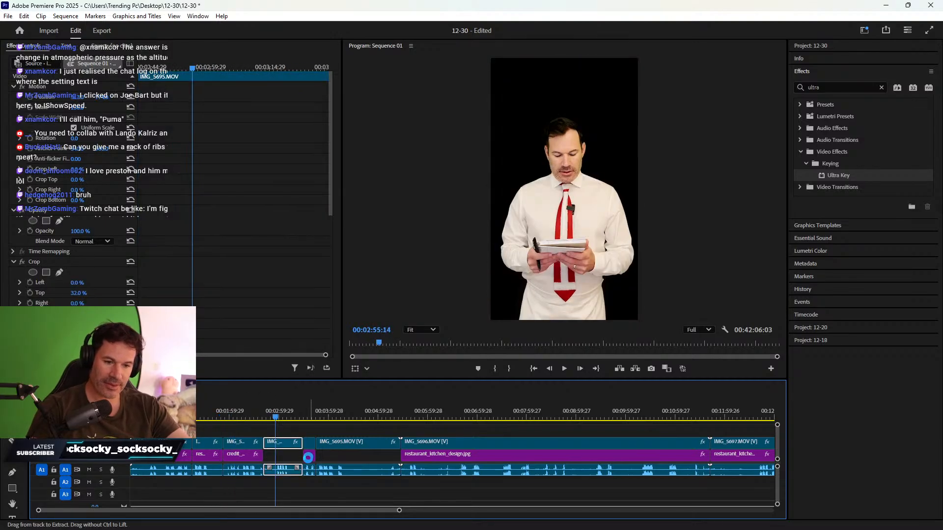
drag(303, 457, 278, 458)
click(355, 415)
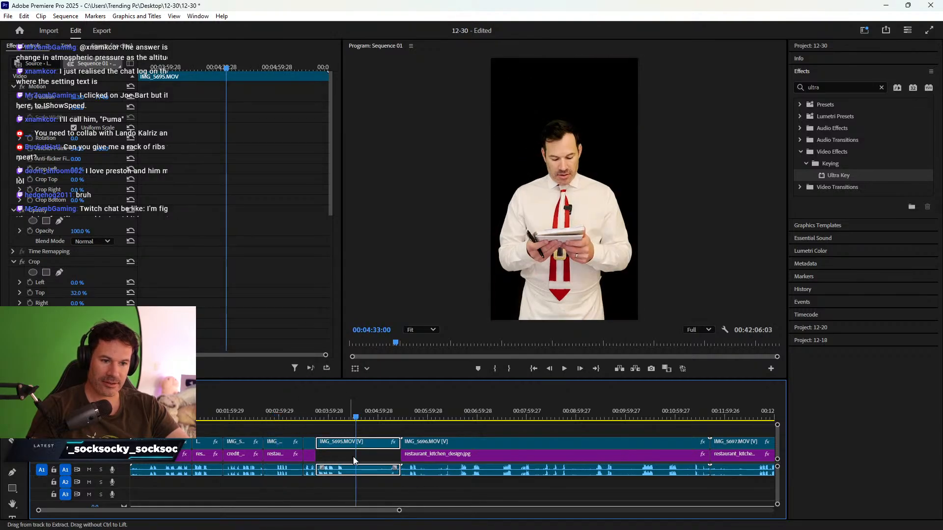
drag(403, 459, 318, 459)
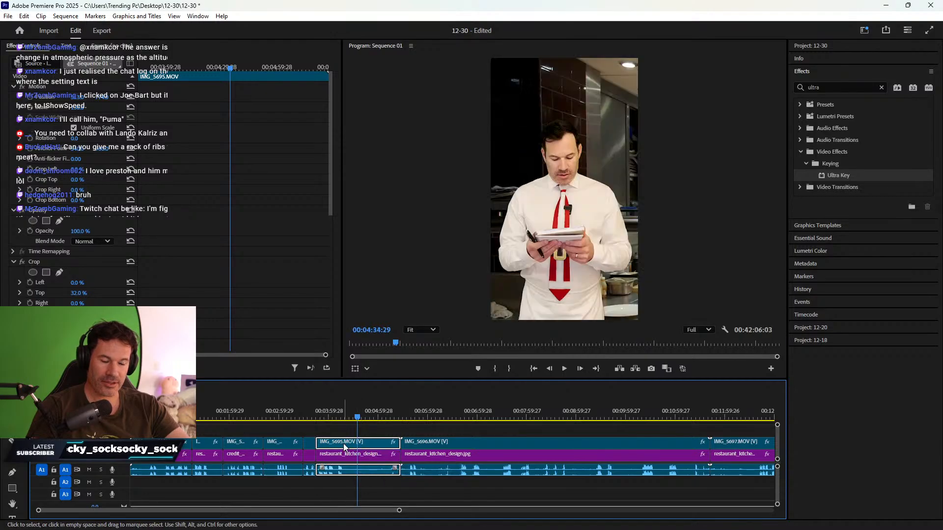
- Zoom the timeline out and return near the start to view the whole sequence
key(minus)
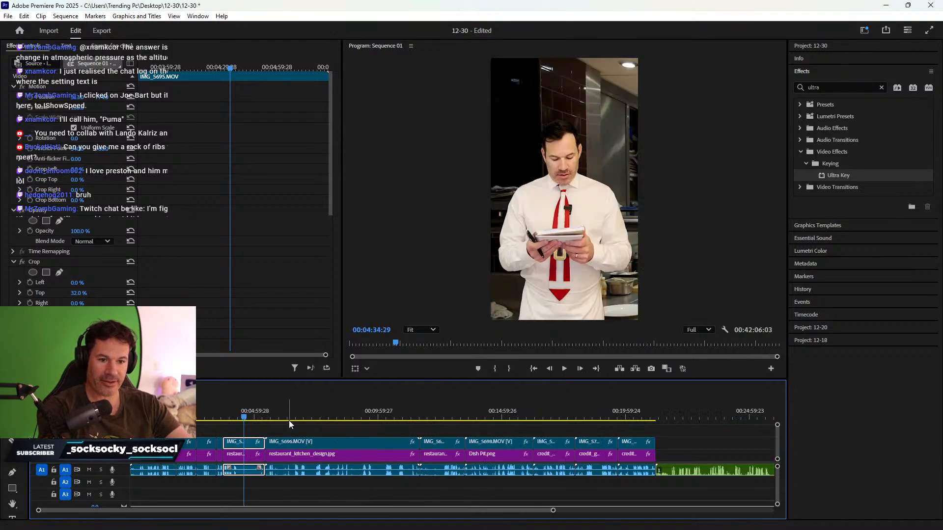
click(224, 409)
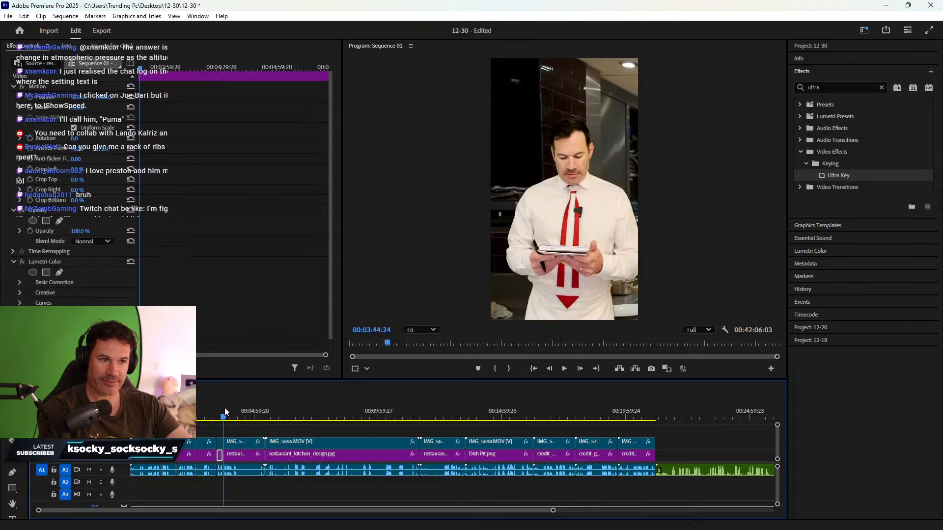
drag(225, 408, 136, 408)
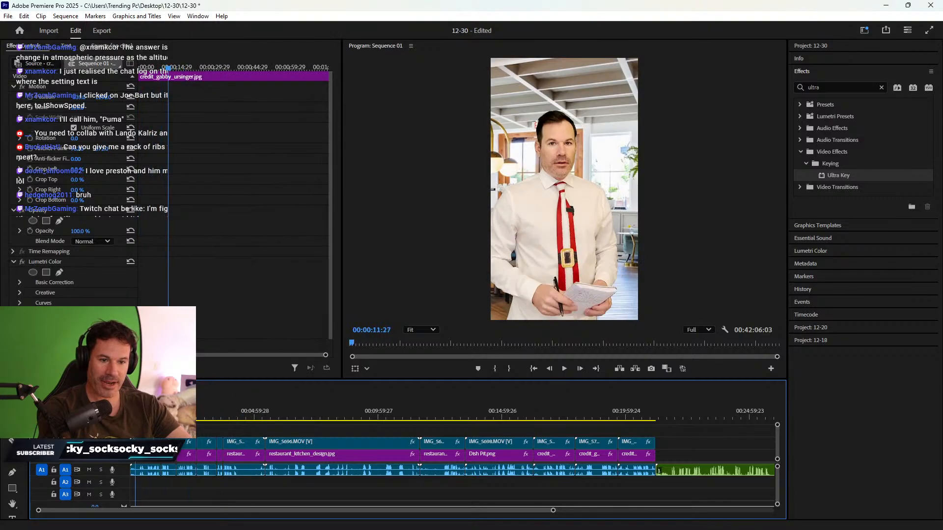
key(minus)
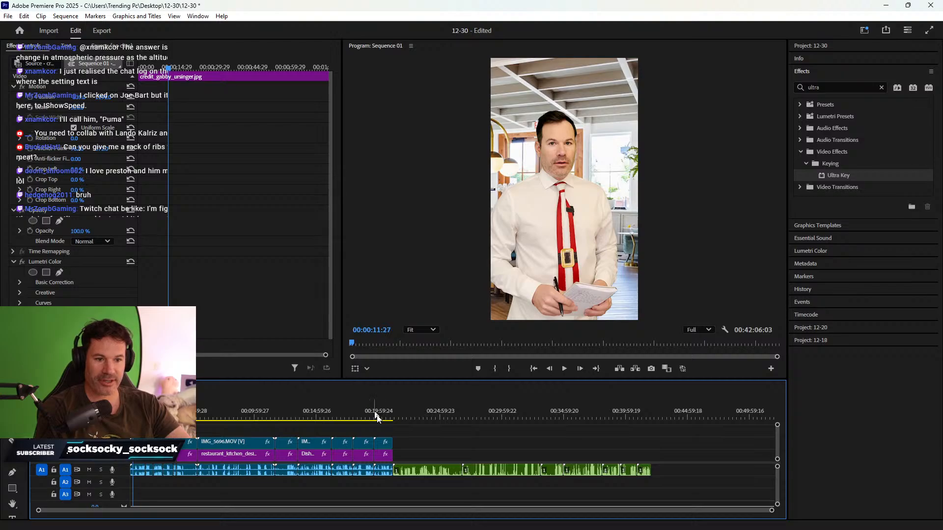
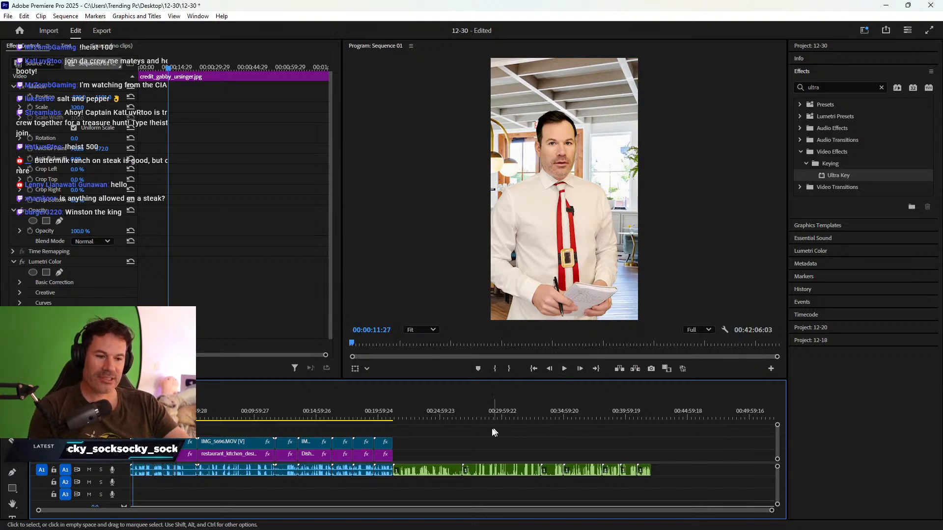
- Drag the green voice clips after 00:24 from A1 down to A2 and slide the first one to 00:00
drag(431, 452, 645, 492)
drag(427, 472, 247, 486)
click(181, 489)
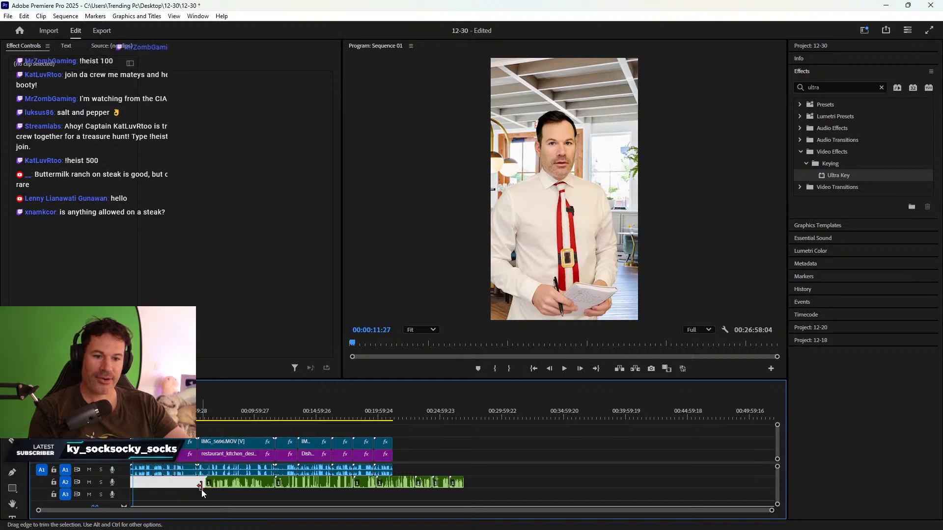
drag(232, 485, 153, 491)
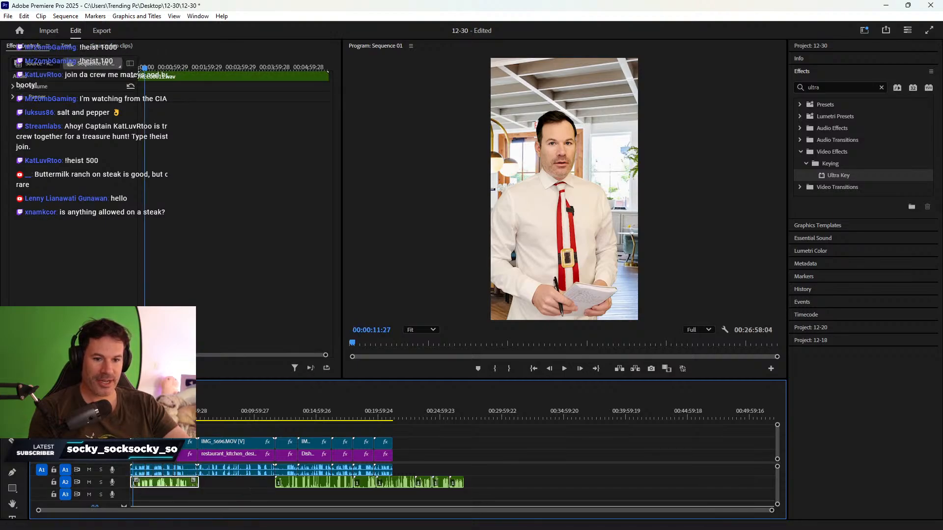
click(138, 413)
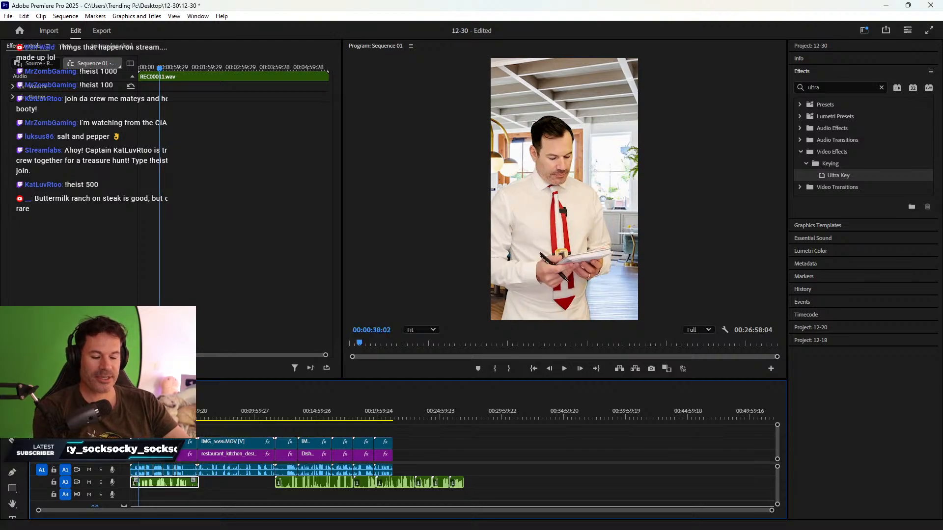
key(equal)
key(equal)
key(equal)
key(equal)
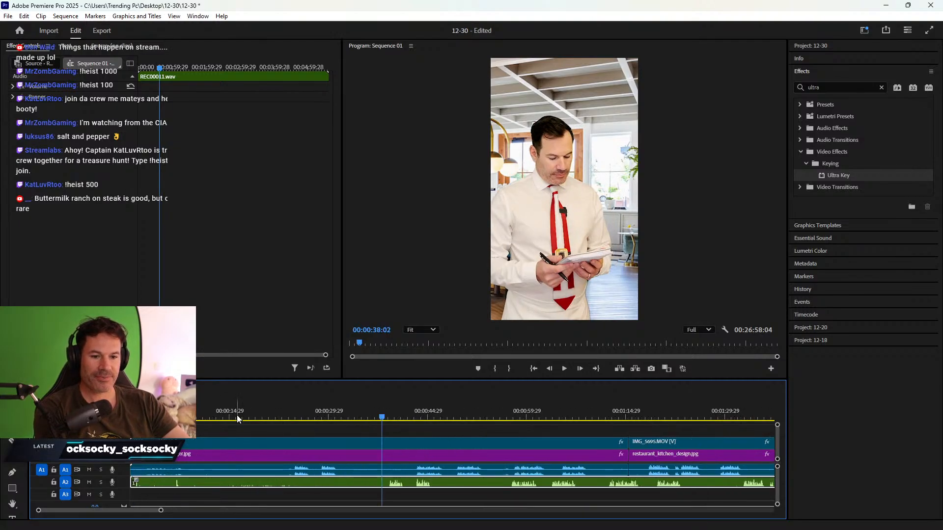
- Slide REC00011.wav later in the sequence and mute audio track A1
click(300, 472)
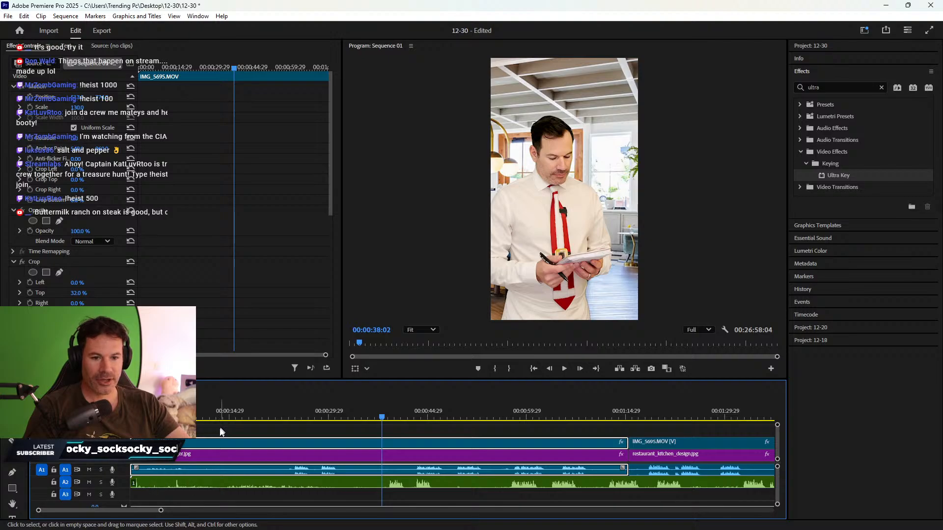
click(150, 483)
drag(150, 482, 312, 484)
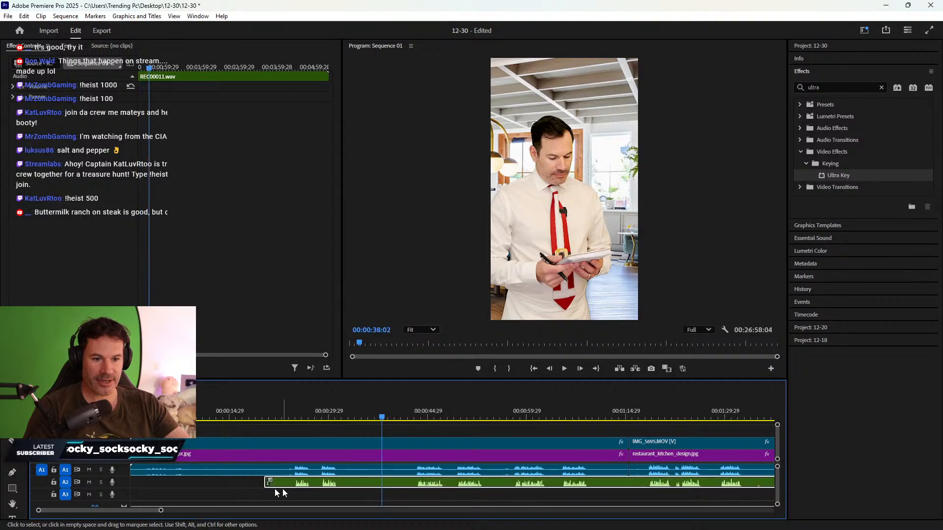
click(88, 471)
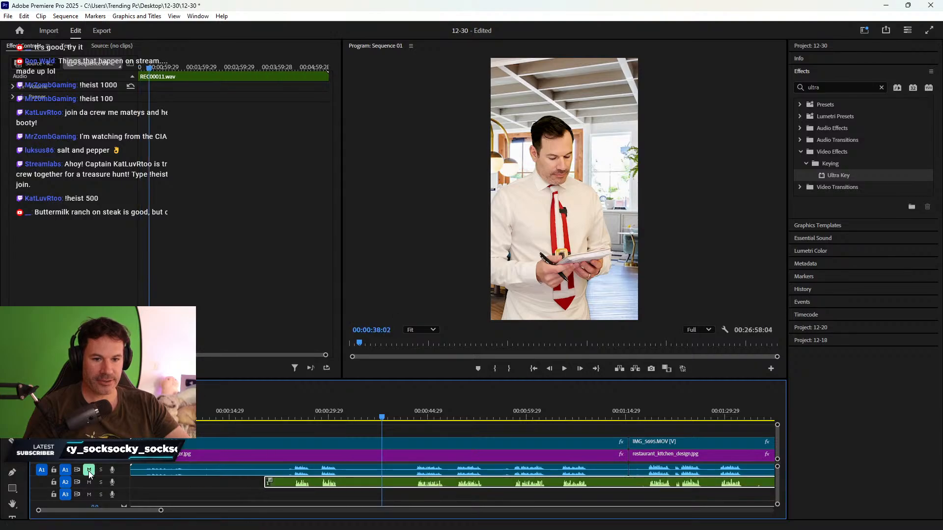
- Split the voice clip at 00:00:25:04, delete the left part, and start it at 00:00:24:27
click(293, 416)
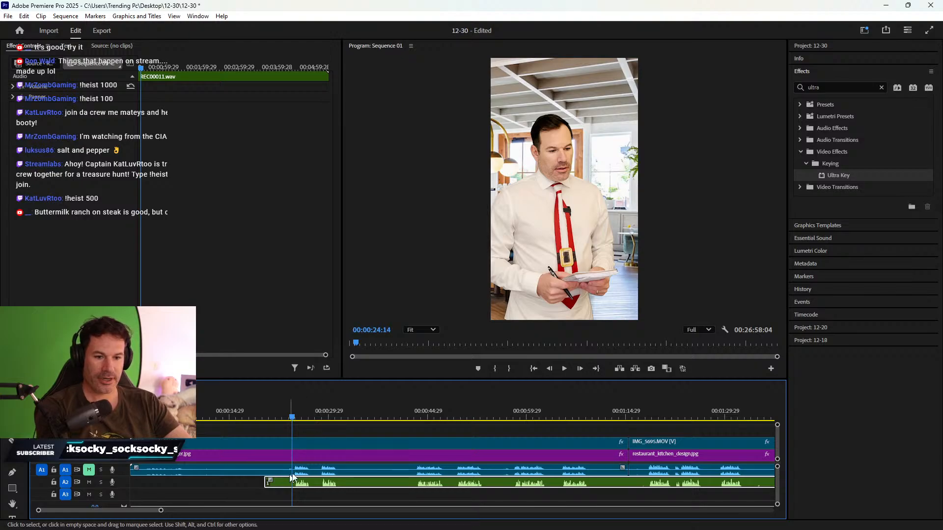
key(equal)
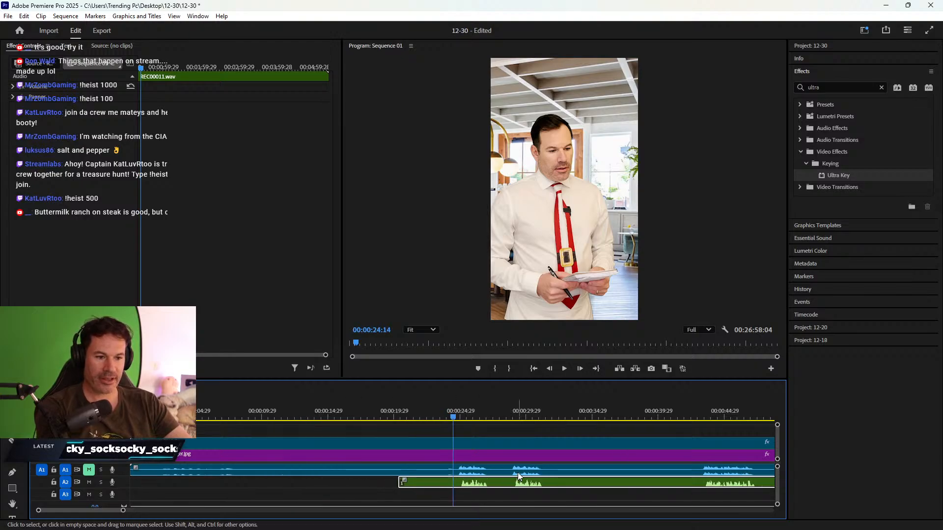
key(equal)
key(equal)
key(equal)
key(equal)
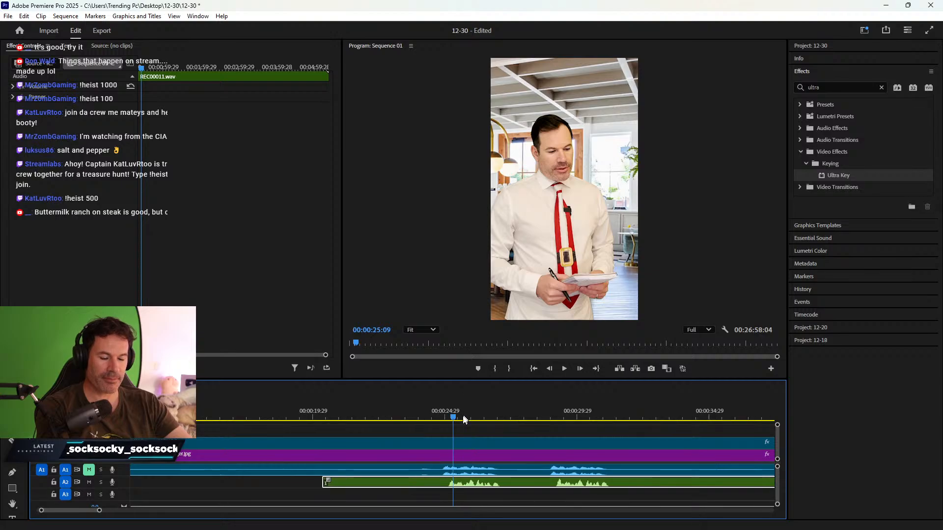
click(418, 414)
key(c)
click(418, 483)
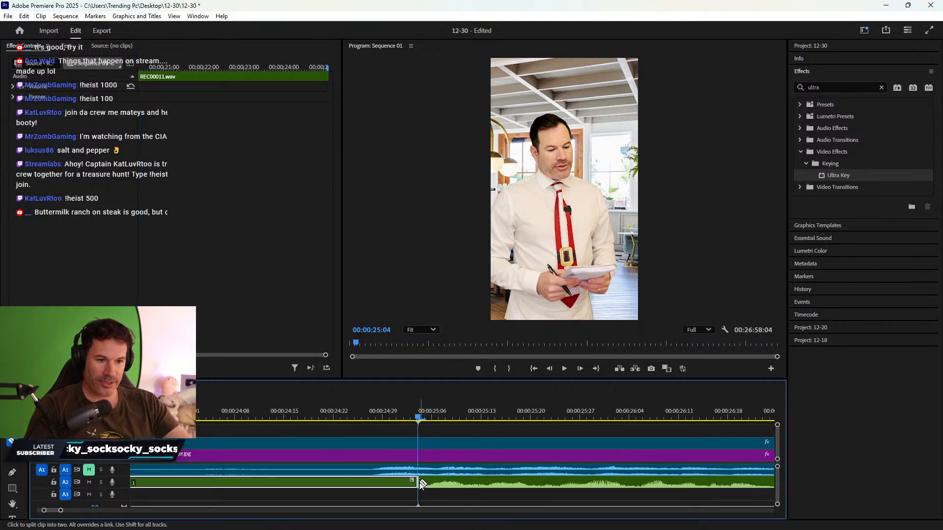
key(v)
key(Delete)
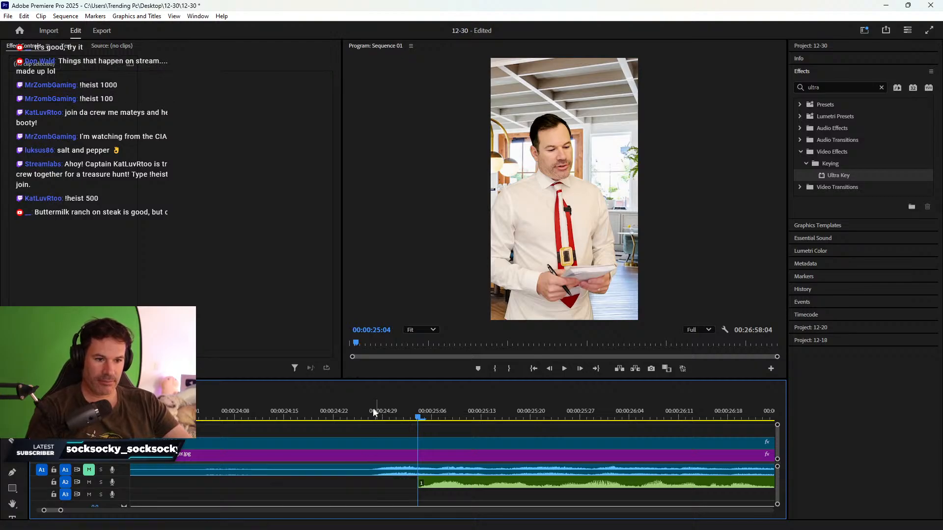
click(373, 411)
drag(456, 491, 404, 494)
- Play back the voice edit between about 00:00:25 and 00:00:29 to check it
key(minus)
key(minus)
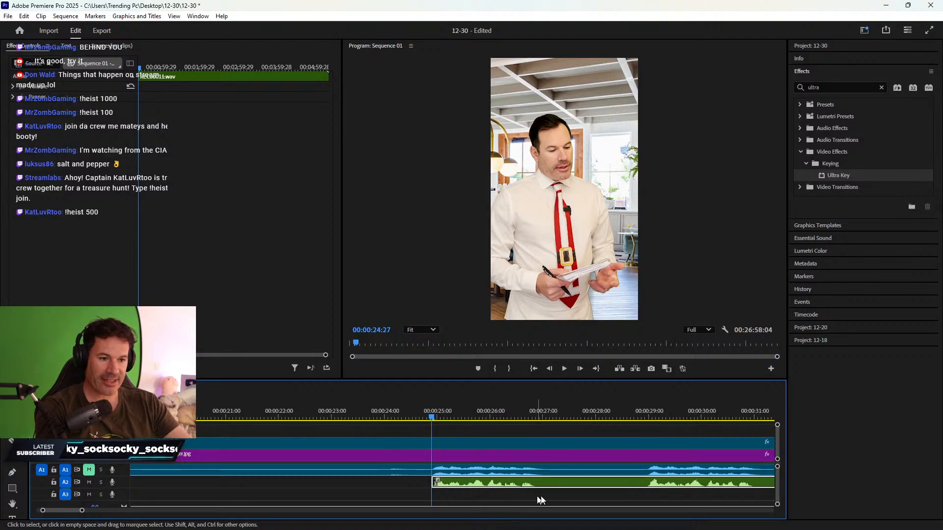
scroll(569, 500, down, 1)
scroll(564, 499, down, 6)
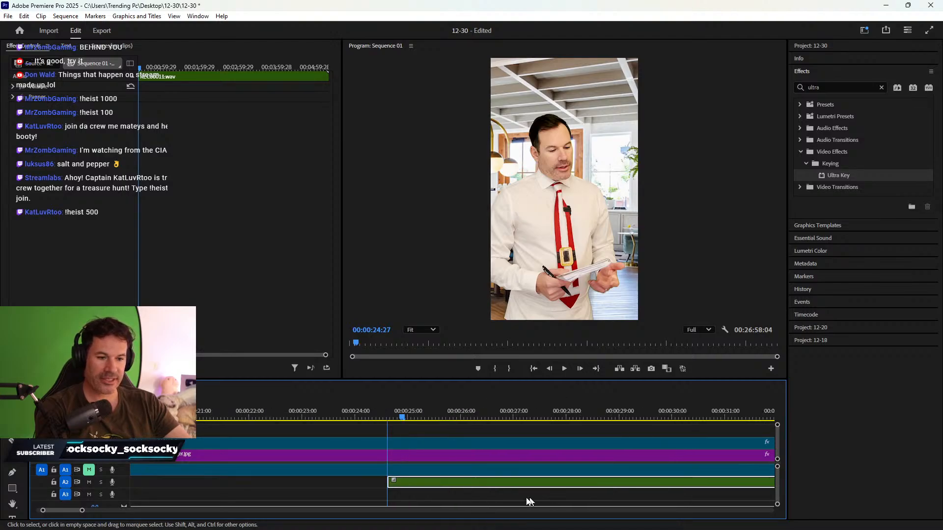
click(513, 411)
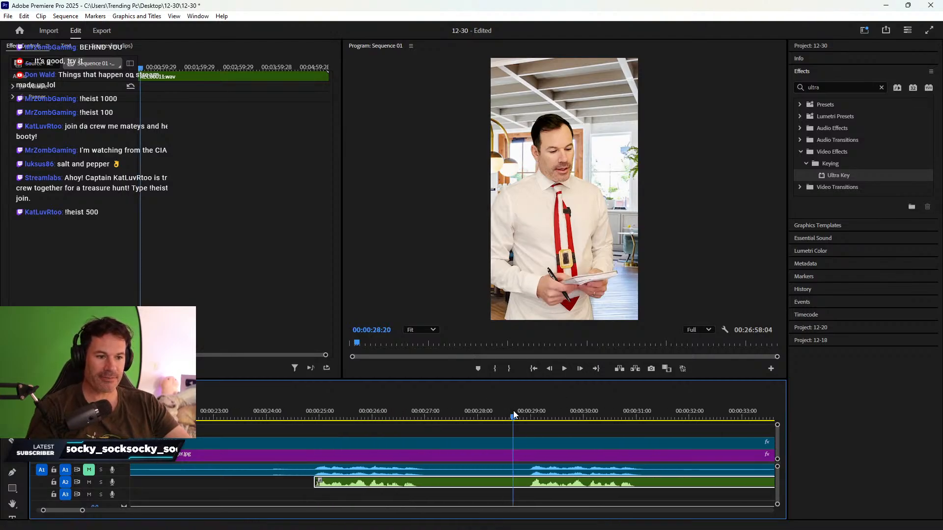
key(space)
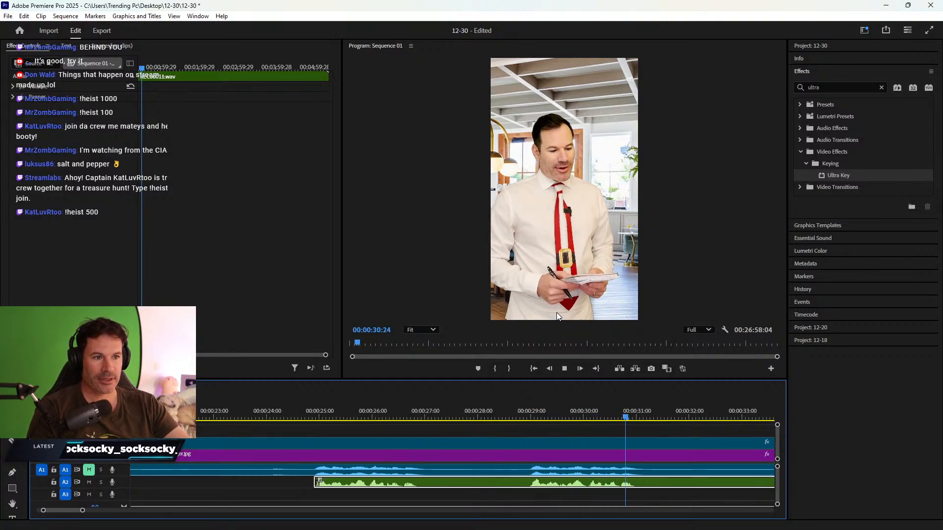
key(space)
click(530, 415)
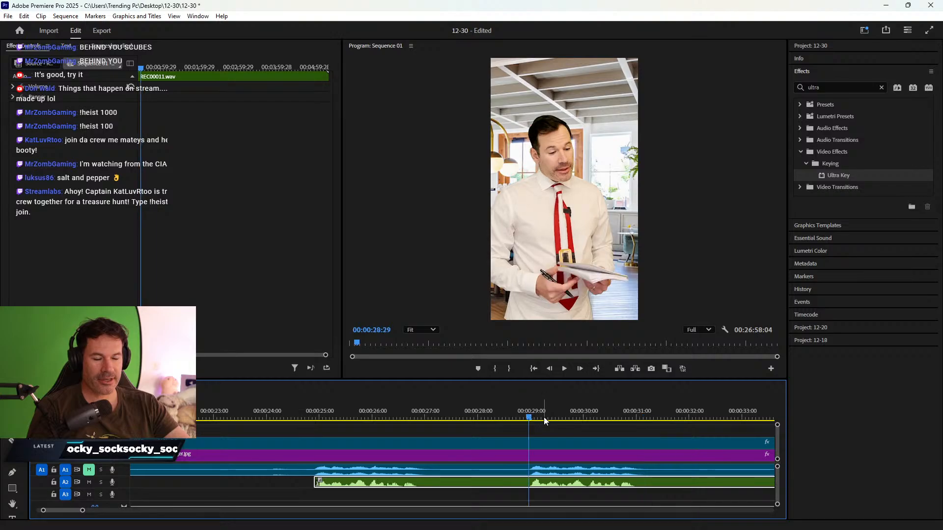
key(space)
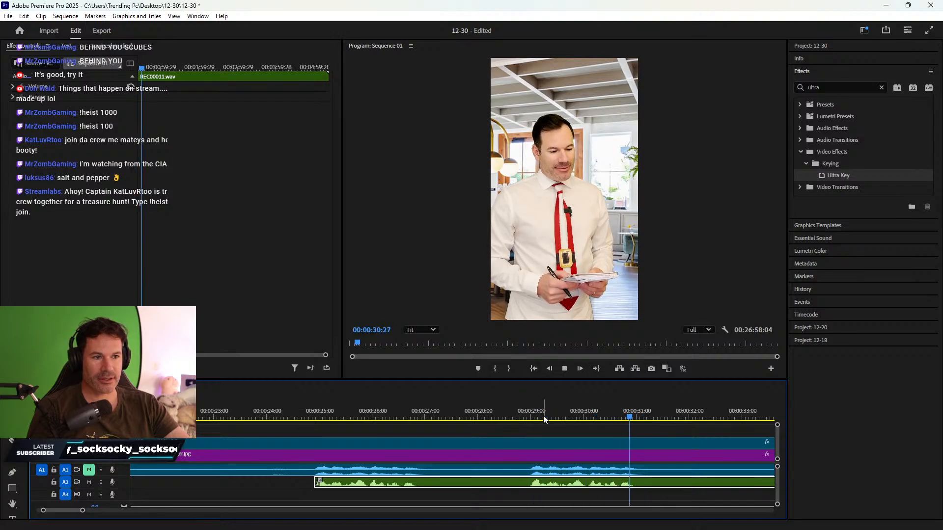
key(space)
click(322, 415)
key(space)
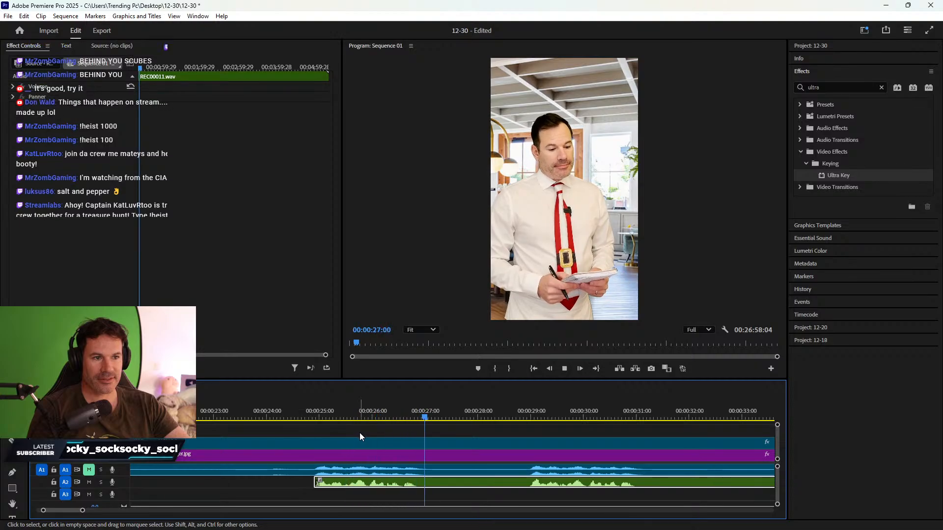
key(space)
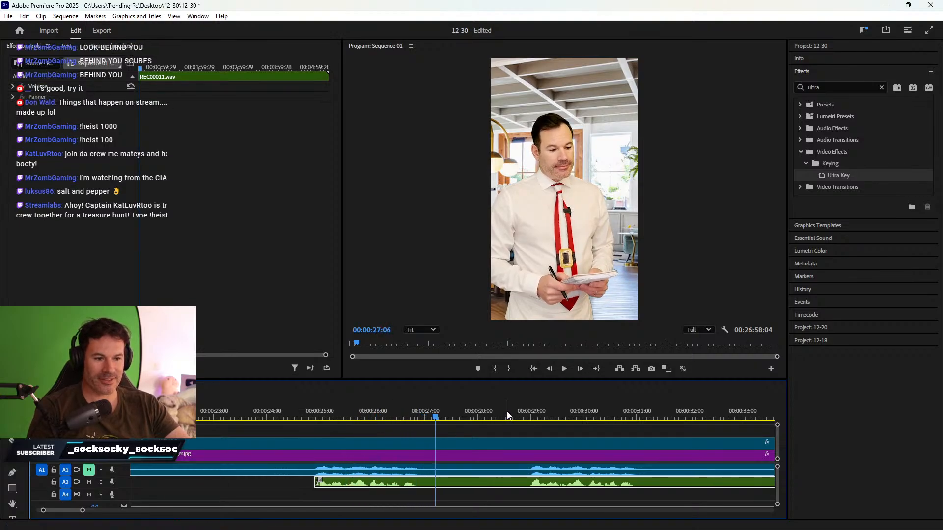
click(510, 412)
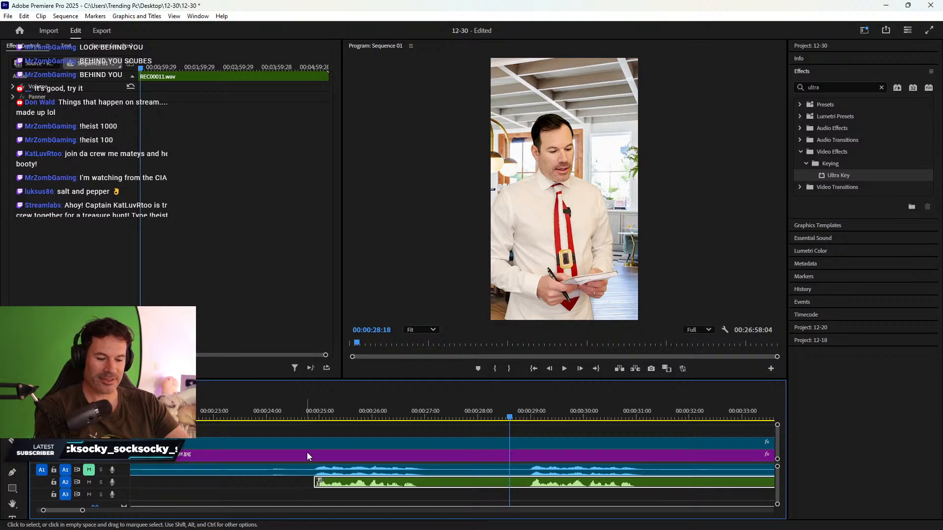
key(minus)
key(minus)
key(minus)
click(145, 412)
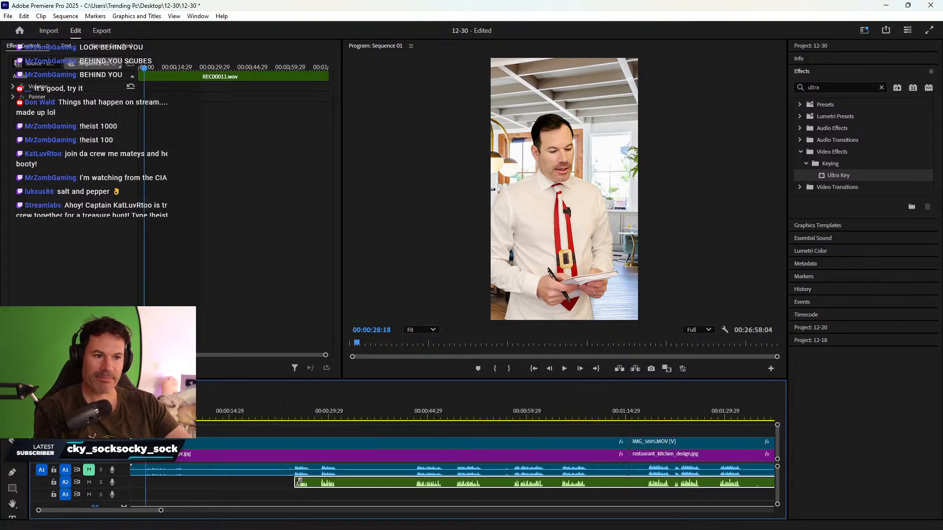
- Cut all tracks at 00:00:24:18, delete everything before, and ripple-delete the gap so it starts at 00:00
drag(145, 412, 315, 421)
key(c)
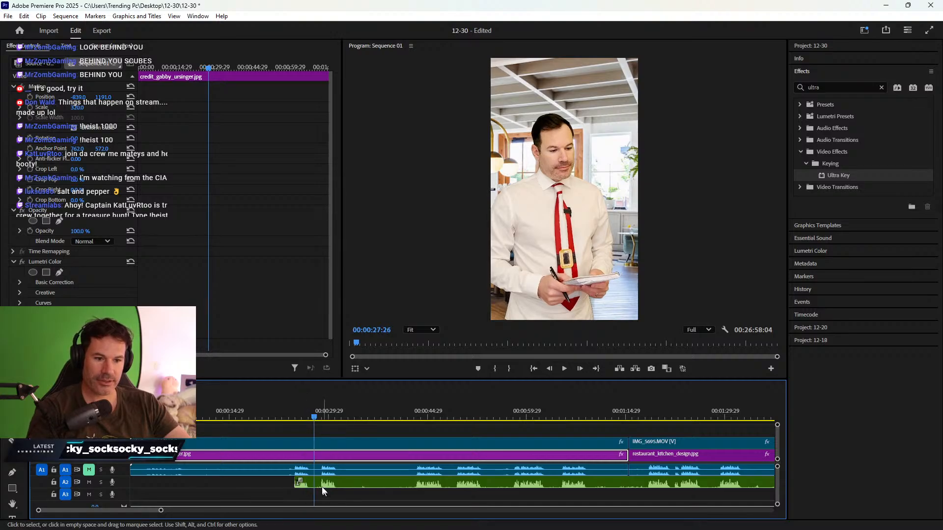
shift+click(315, 456)
key(v)
drag(288, 431, 303, 488)
key(Delete)
right_click(282, 457)
click(296, 464)
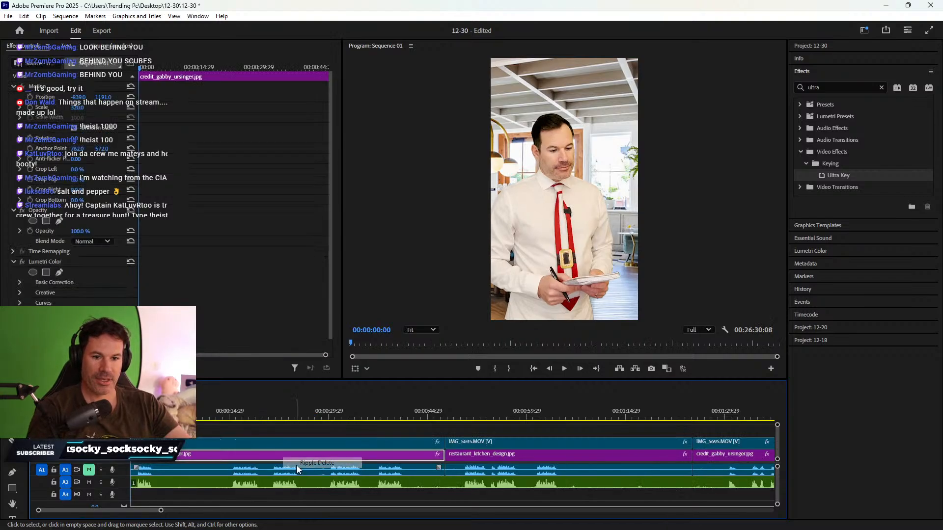
key(minus)
key(minus)
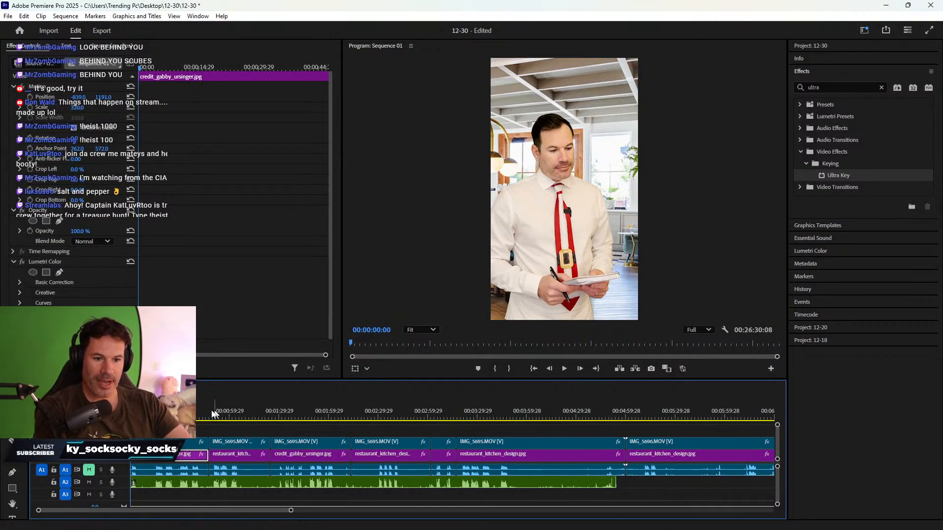
- Split the A2 voice audio at three points after 00:02:23:28
drag(205, 413, 293, 411)
key(c)
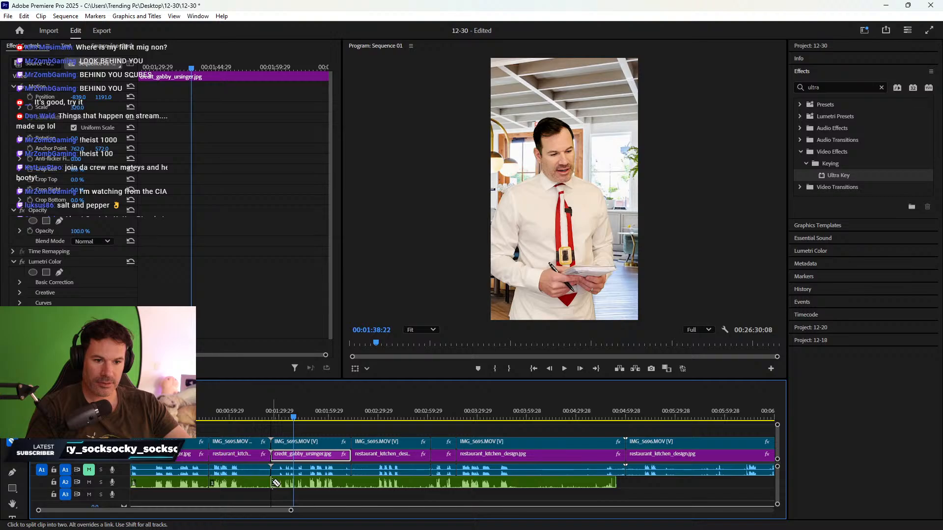
click(352, 484)
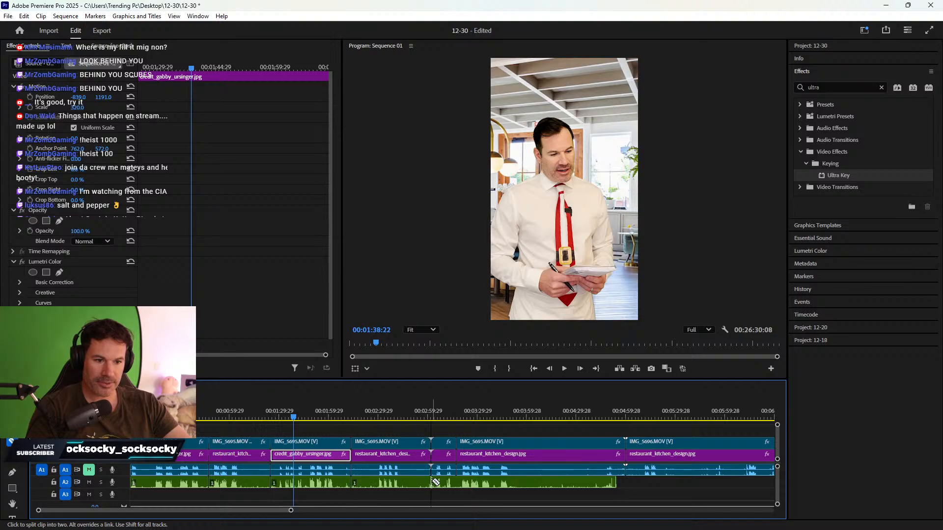
click(432, 484)
click(459, 483)
key(v)
- Trim the voice clip's and IMG_5695's ends back to 00:04:06:07
click(504, 454)
drag(505, 415, 599, 398)
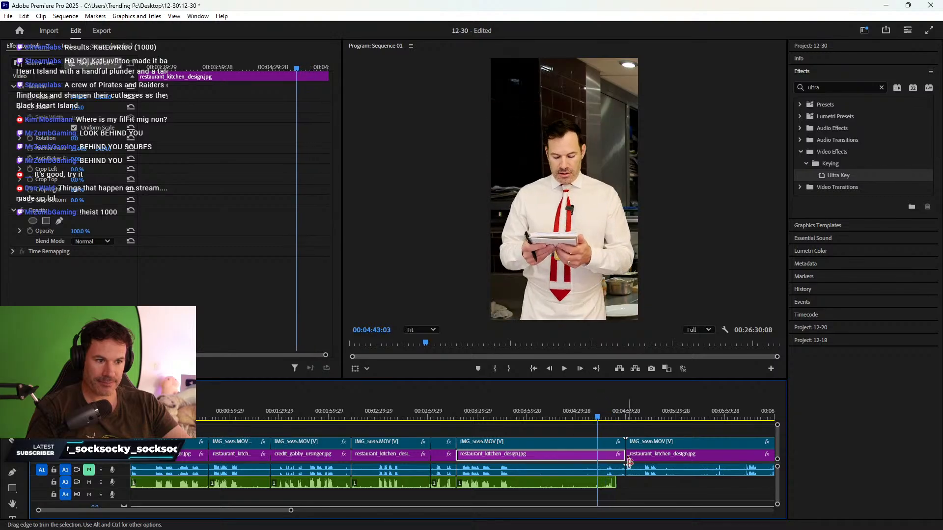
drag(616, 484, 597, 484)
click(607, 438)
drag(624, 442, 597, 442)
key(minus)
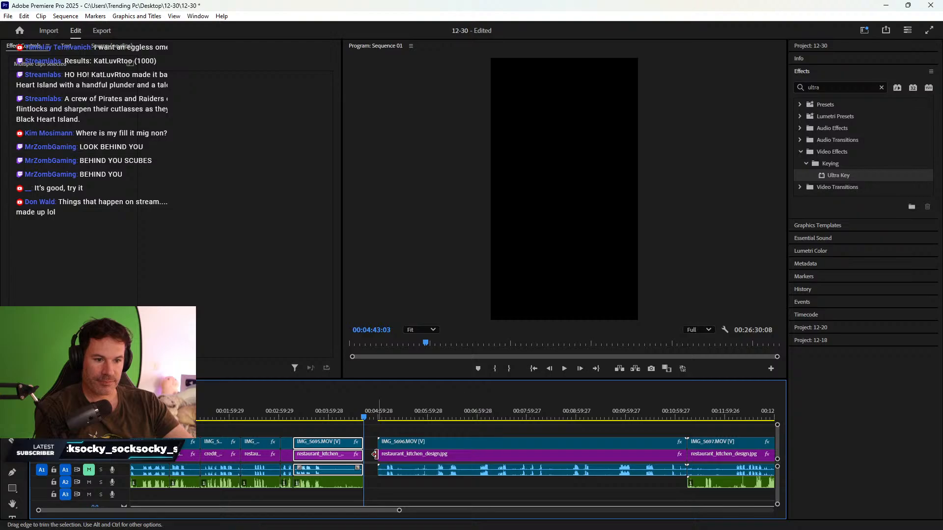
- Ripple-delete the gap after IMG_5695 and move the voice audio under IMG_5697 into place
right_click(374, 460)
click(420, 463)
drag(694, 483, 484, 479)
- Split the separate audio clip near 00:04:54 and delete its unneeded first piece
click(373, 420)
key(=)
key(=)
key(=)
key(=)
click(468, 414)
key(=)
key(=)
key(=)
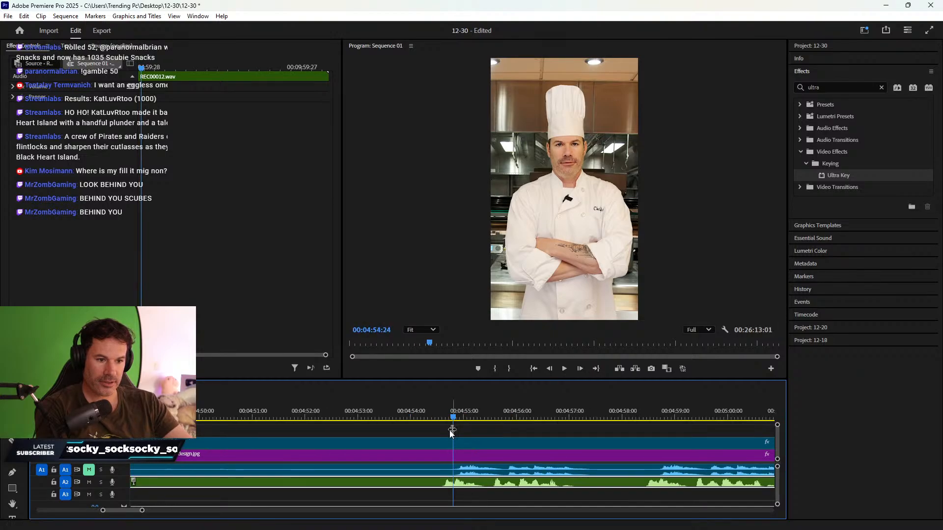
click(426, 414)
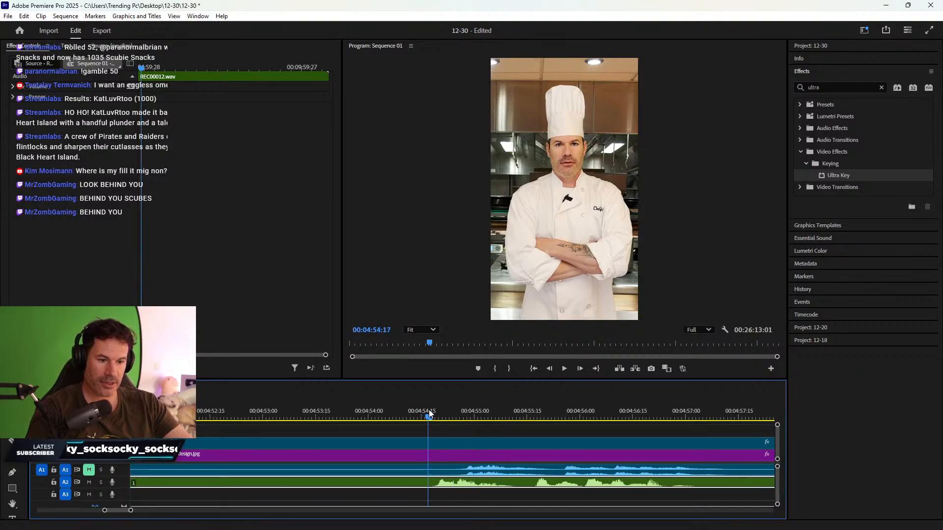
key(c)
click(430, 482)
key(v)
key(Delete)
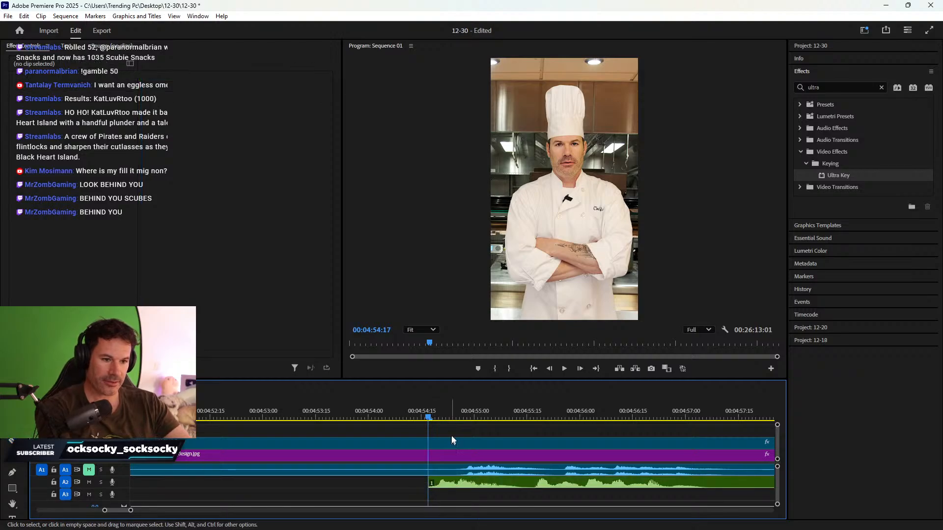
- Align the audio clip's start with the chef's sync point at 00:04:54:27
click(457, 413)
key(Right)
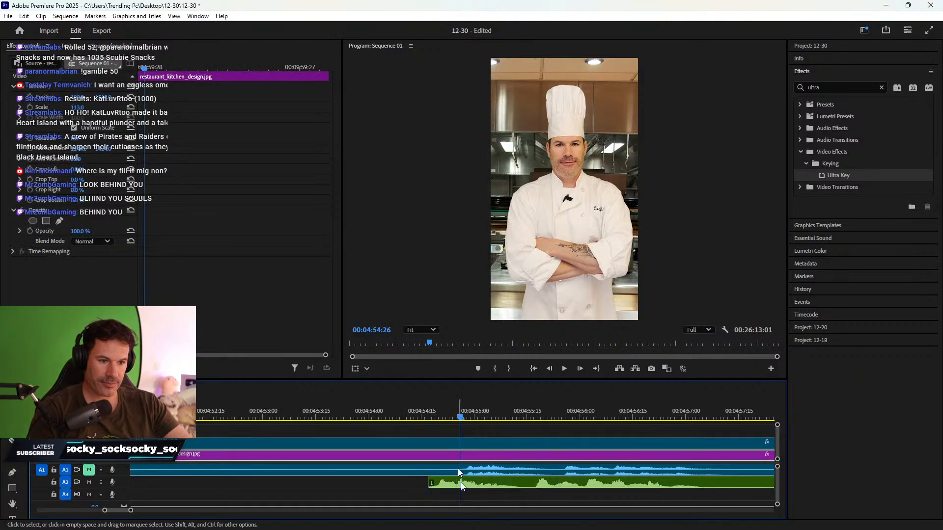
drag(482, 484, 513, 484)
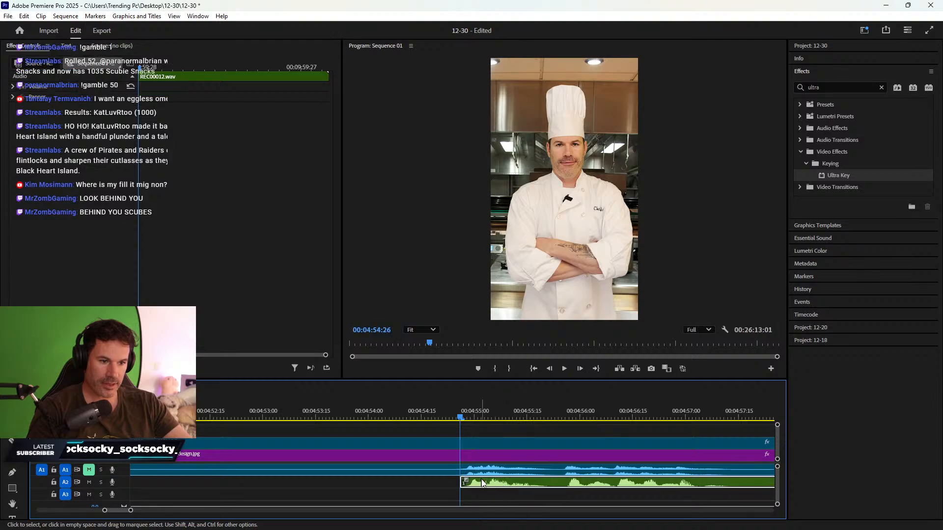
drag(482, 482, 474, 479)
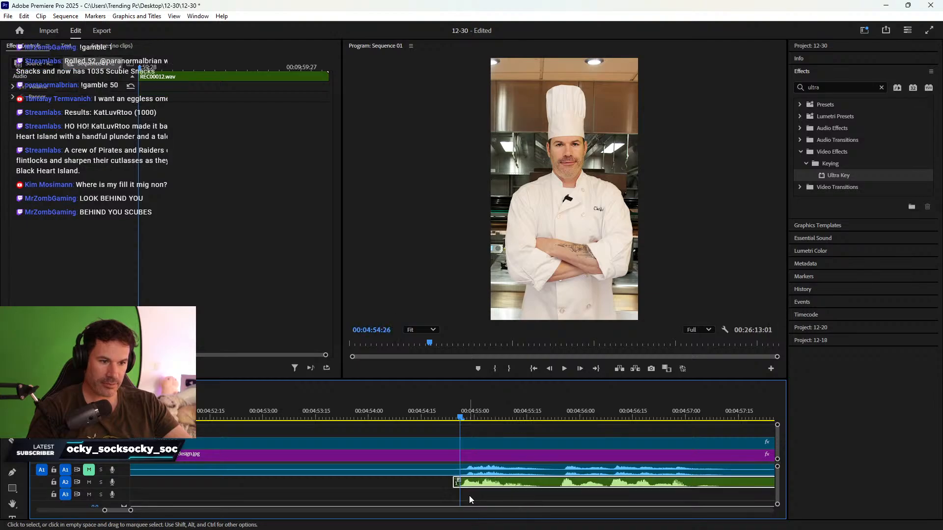
key(=)
key(=)
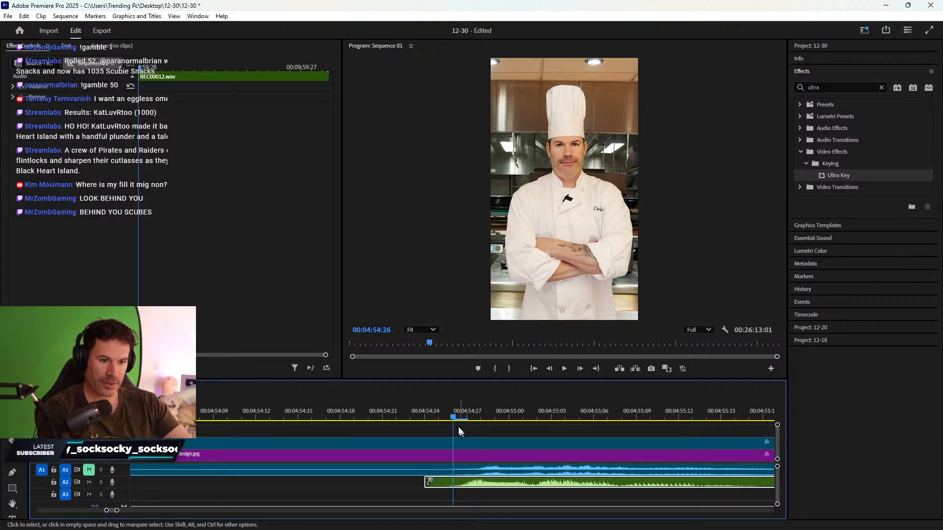
click(469, 411)
mouse_move(486, 483)
mouse_down()
mouse_move(541, 495)
mouse_move(496, 494)
mouse_up()
key(minus)
key(minus)
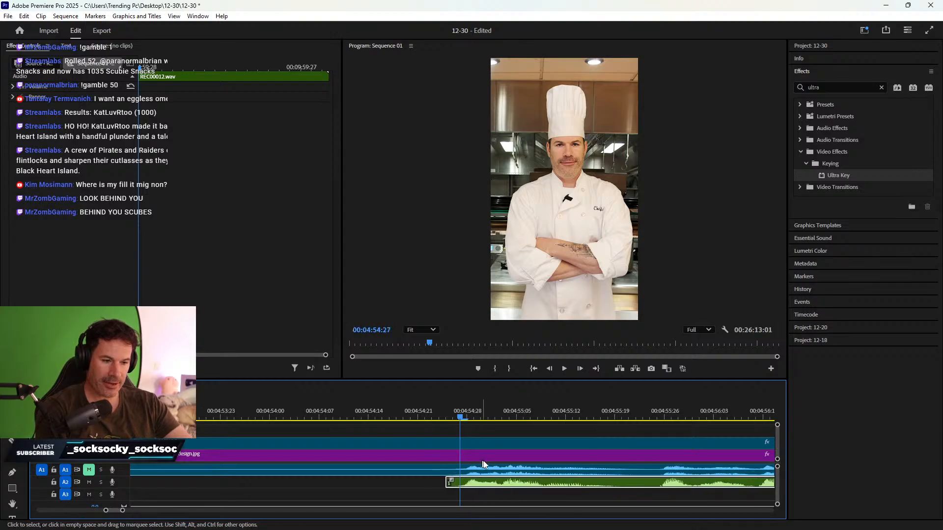
- Play back from 00:04:55:23 to 00:05:01:17 to check the audio sync
click(549, 412)
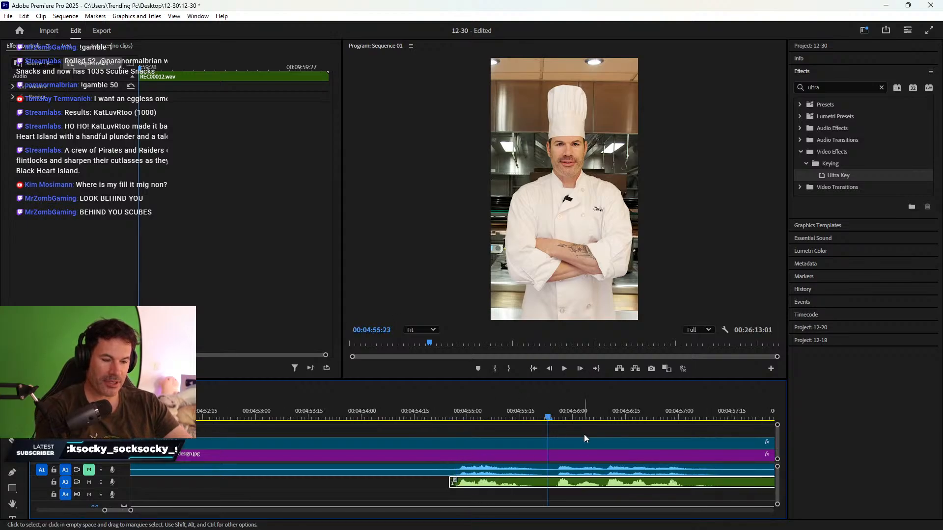
scroll(572, 435, down, 2)
key(space)
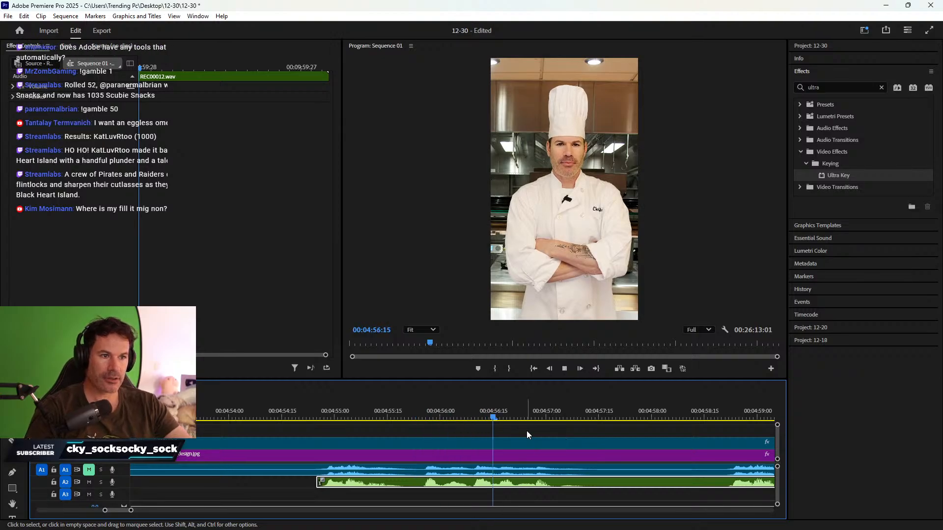
key(space)
scroll(545, 476, down, 1)
scroll(560, 467, down, 3)
key(space)
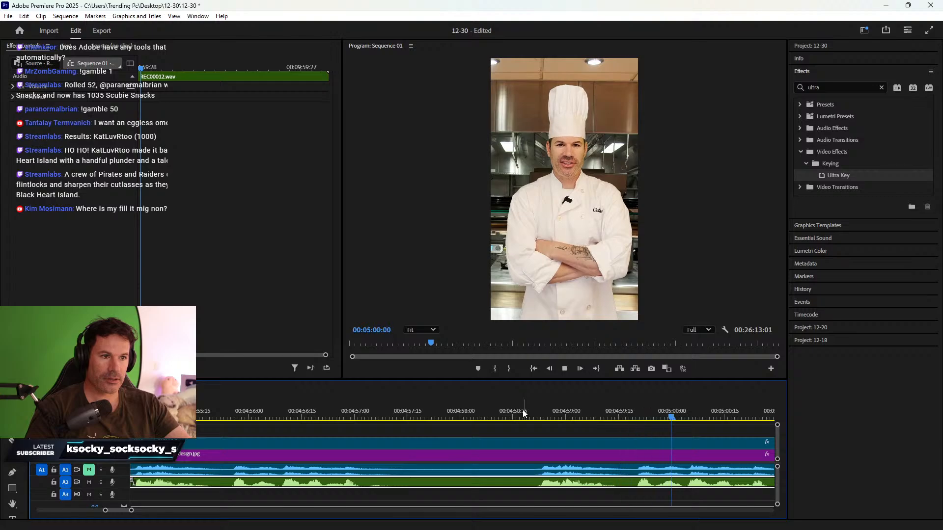
key(space)
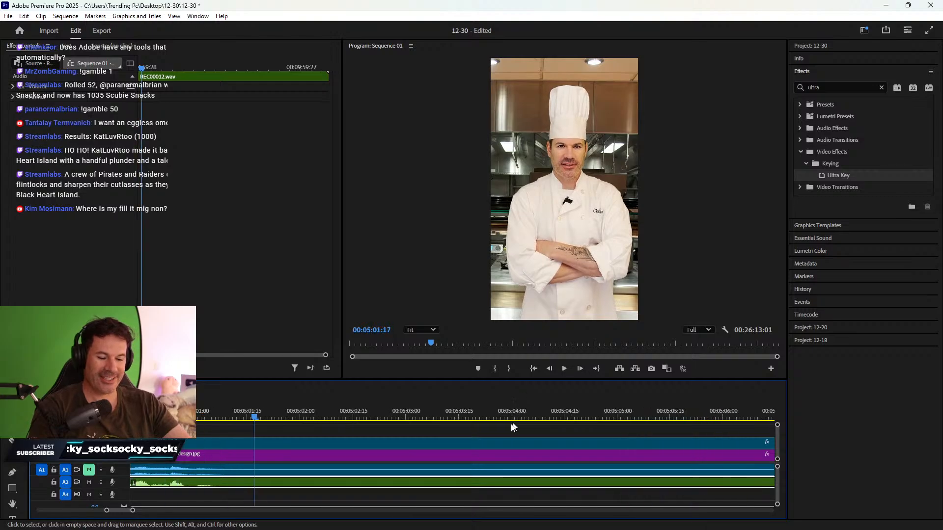
key(minus)
key(minus)
click(326, 409)
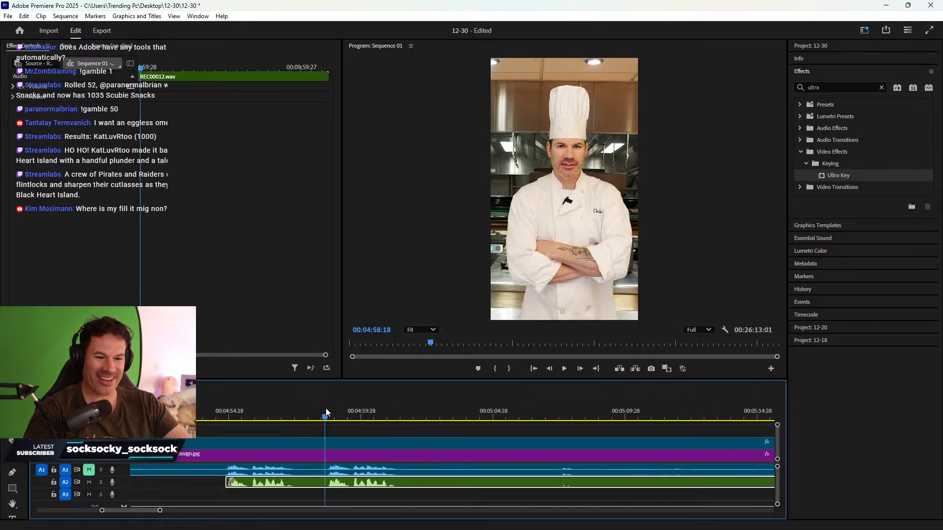
key(space)
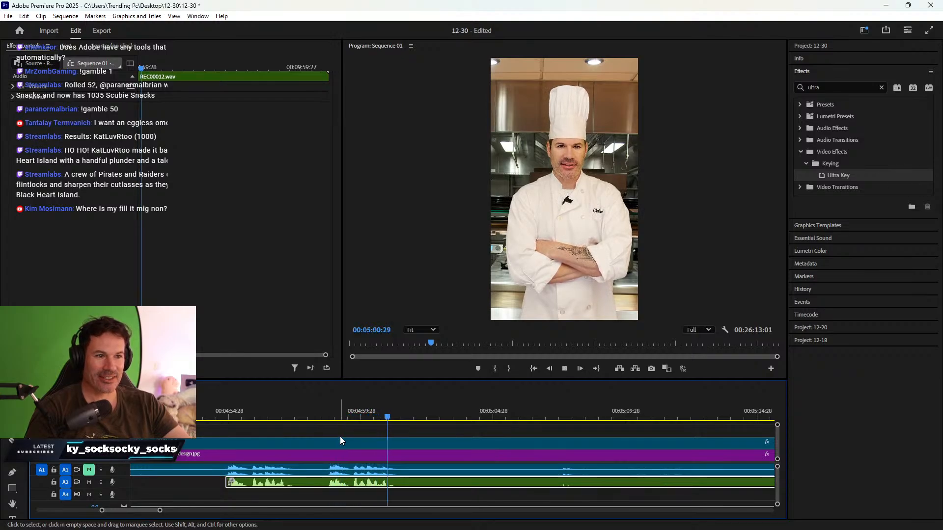
key(space)
- Cut all tracks at 00:04:58:15, delete the dead section before it, and ripple-delete the gap
click(323, 406)
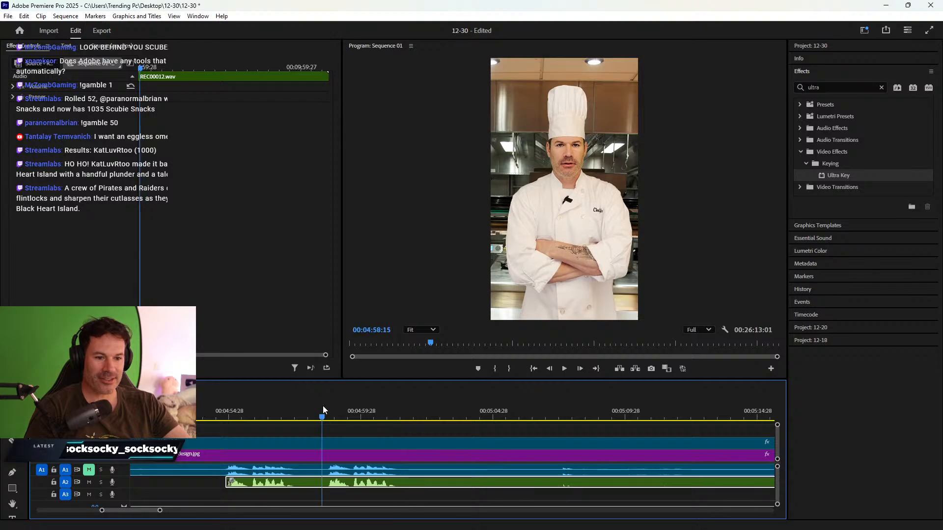
key(c)
shift+click(325, 483)
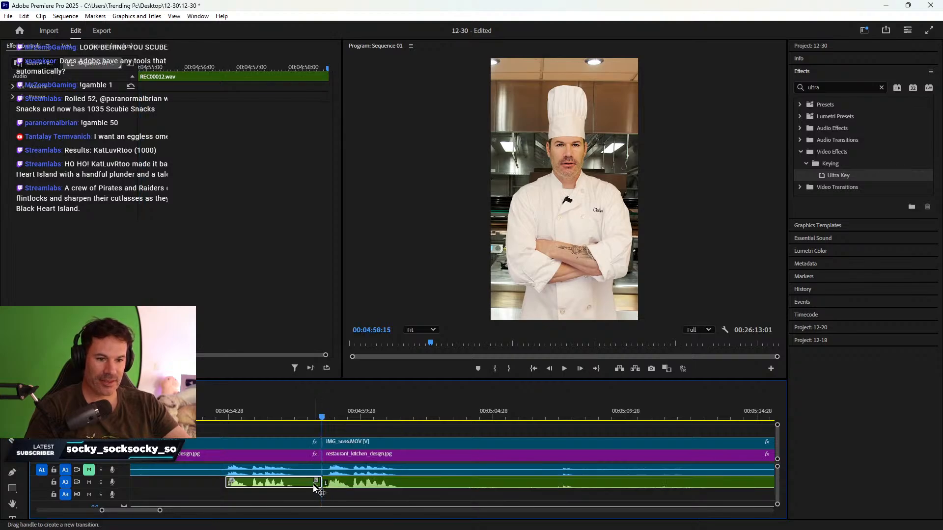
key(v)
click(296, 444)
key(Delete)
right_click(296, 453)
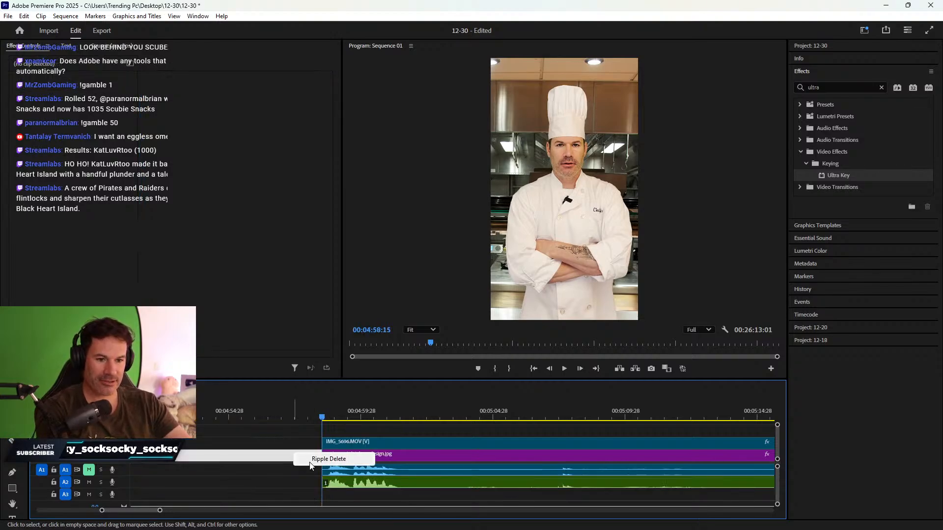
click(316, 459)
key(minus)
key(minus)
key(minus)
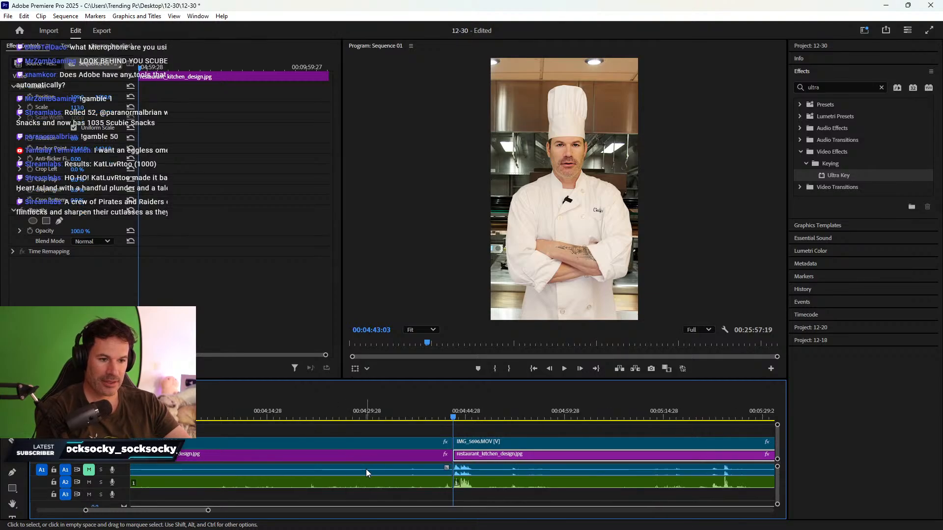
- Trim the clip ends near 00:10:28 to the playhead and ripple-delete the resulting gap
scroll(503, 448, down, 2)
scroll(506, 452, down, 6)
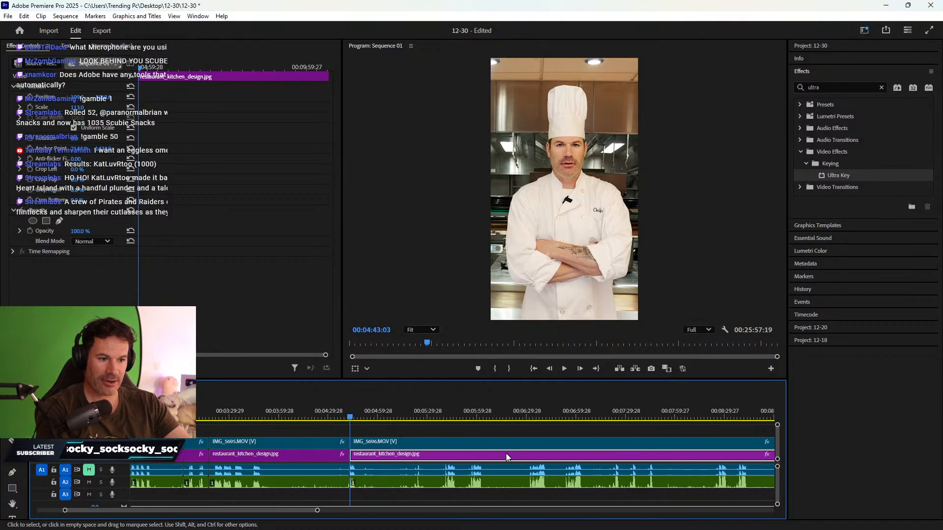
scroll(462, 453, down, 6)
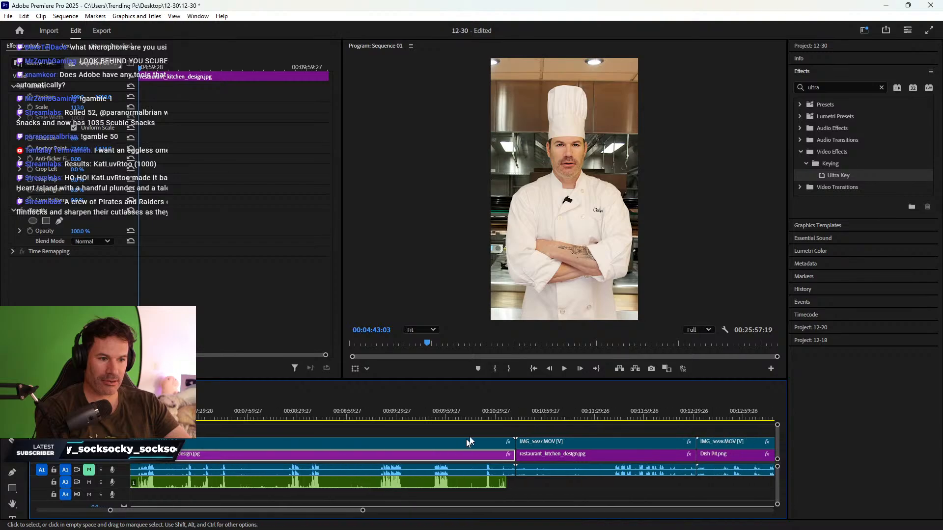
click(485, 415)
drag(485, 415, 488, 406)
key(space)
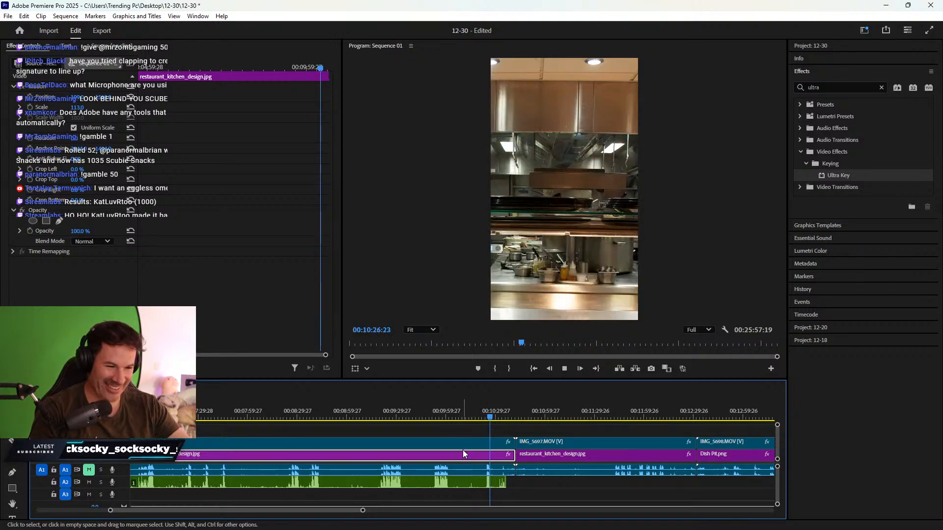
click(514, 482)
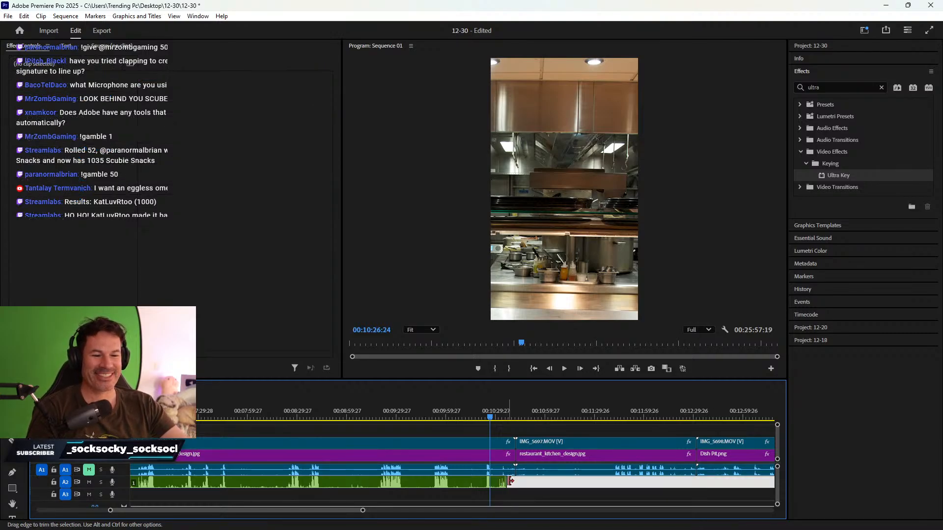
click(511, 496)
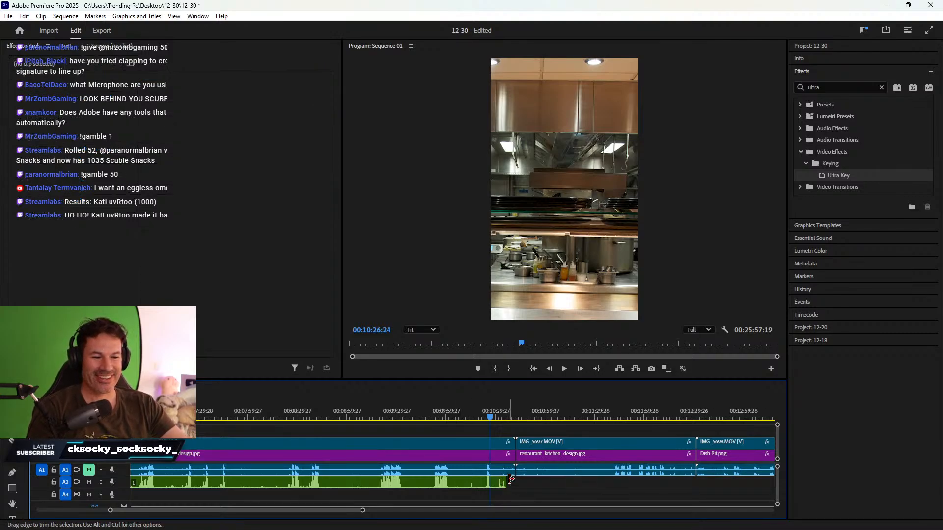
click(494, 420)
drag(506, 483, 494, 455)
right_click(502, 456)
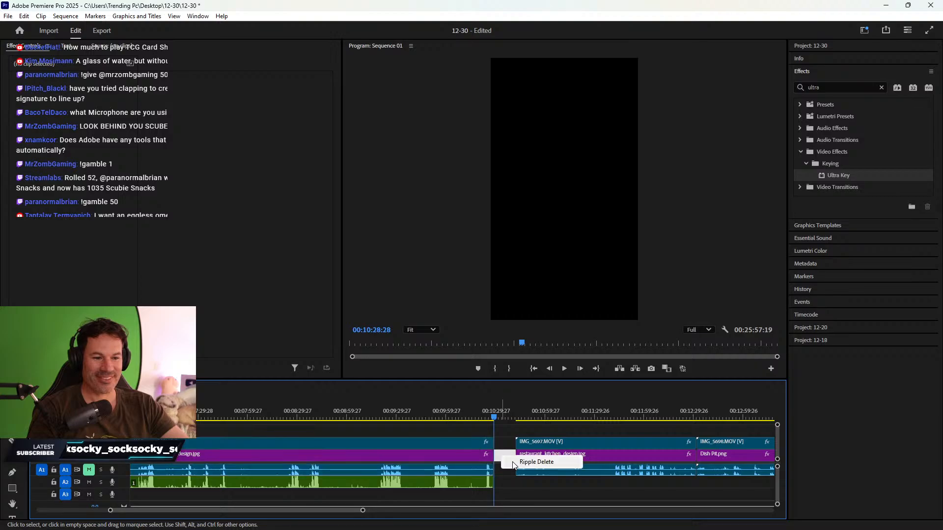
click(512, 462)
click(593, 415)
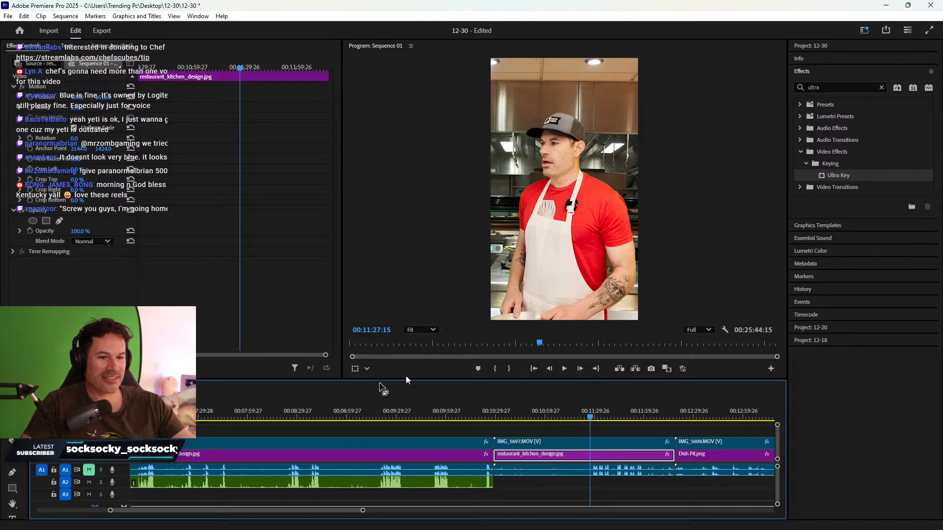
- Push all clips after 00:11:32:09 to the right and slide the first loose A2 audio under its video
key(backslash)
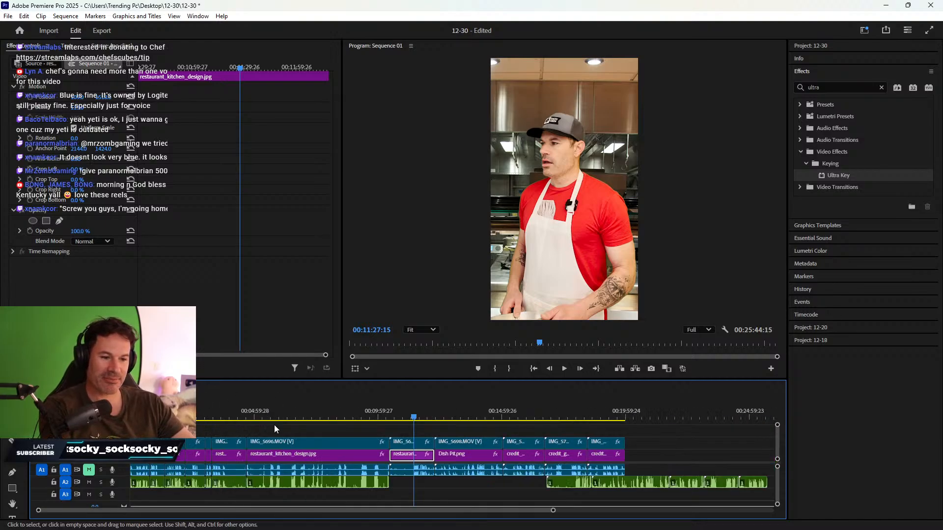
click(139, 416)
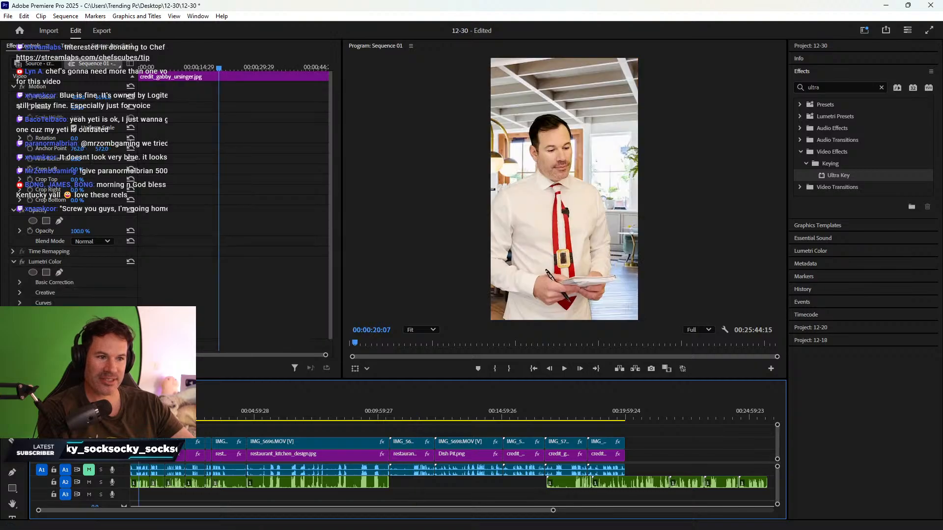
drag(138, 414, 142, 414)
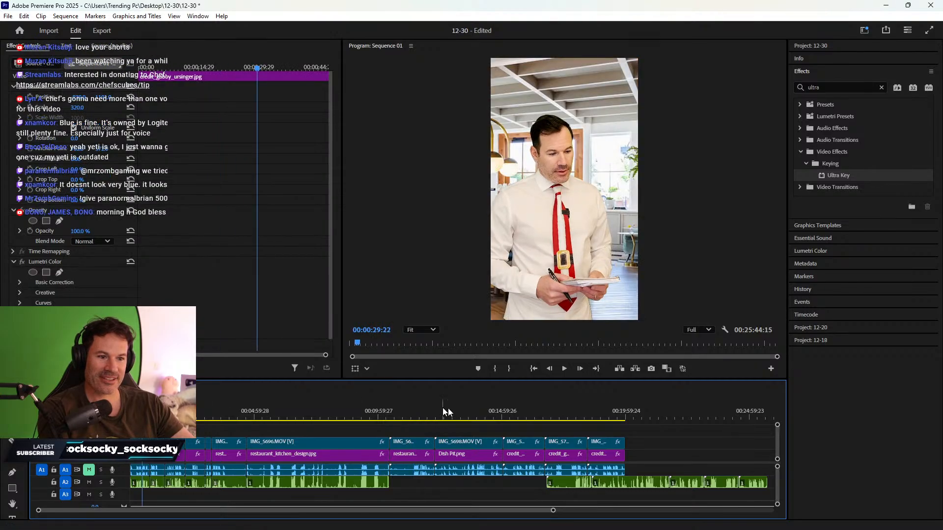
click(417, 411)
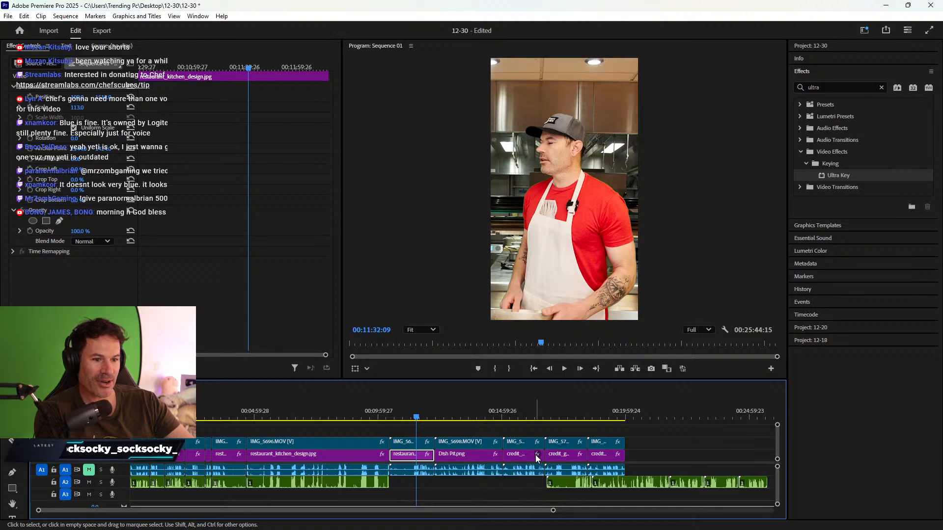
key(minus)
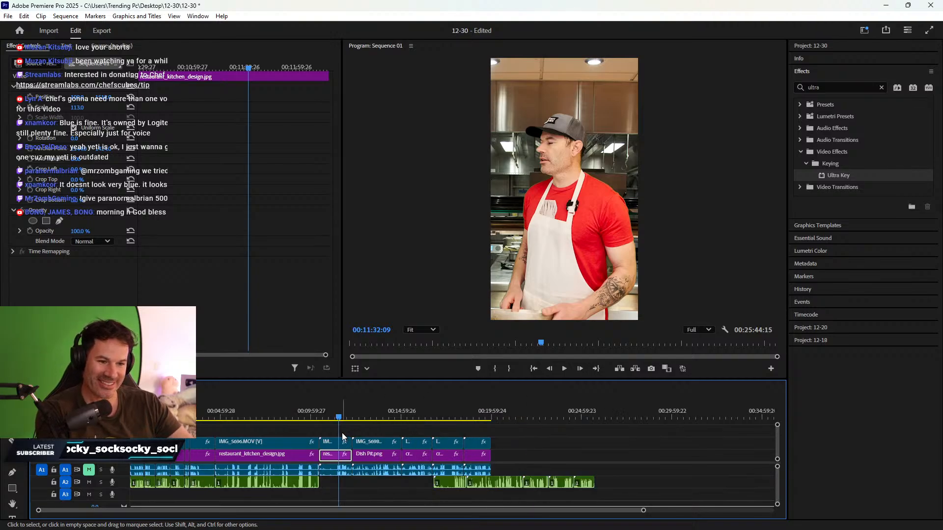
drag(333, 431, 602, 492)
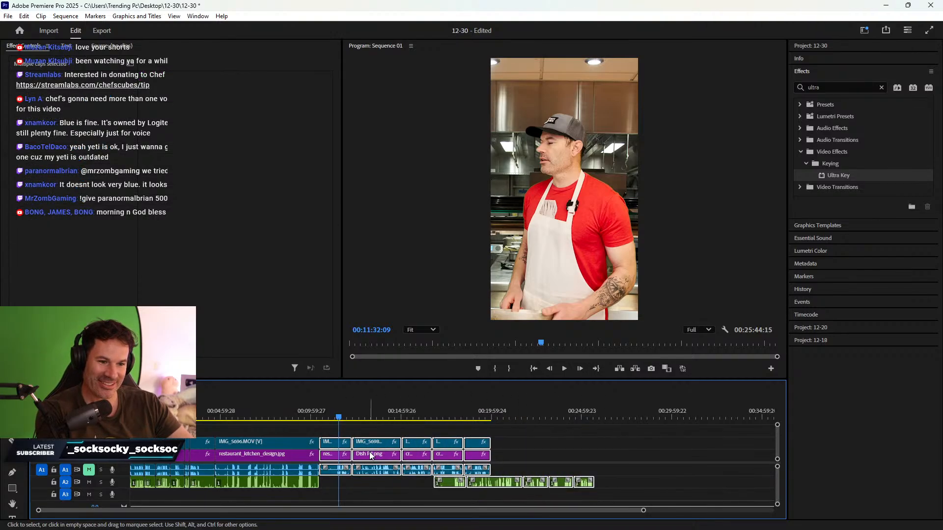
drag(369, 452, 433, 454)
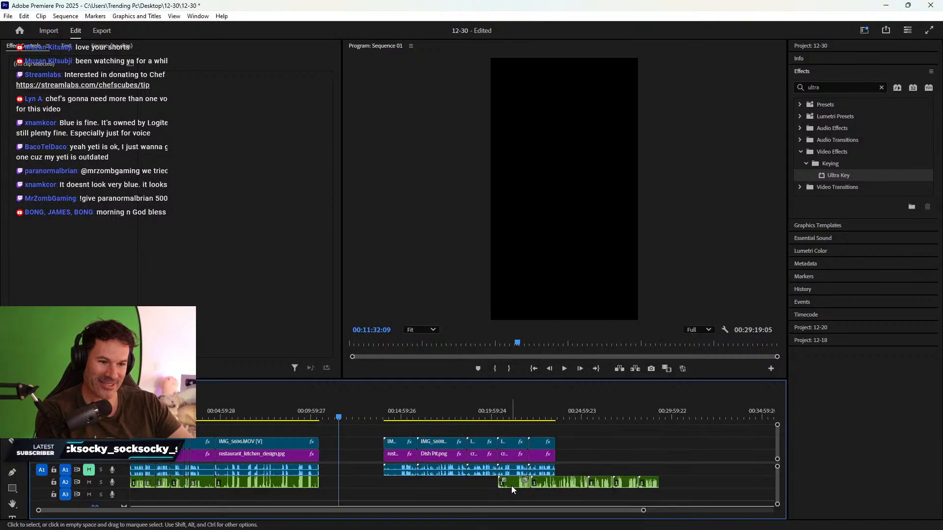
drag(511, 486, 406, 482)
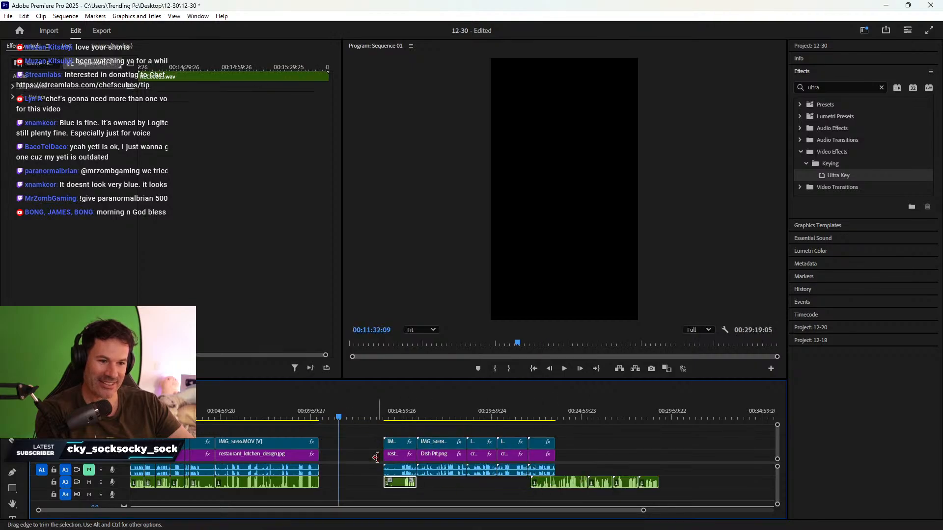
- Drop the audio recording beside the short video clip and cancel the Synchronize dialog
click(387, 482)
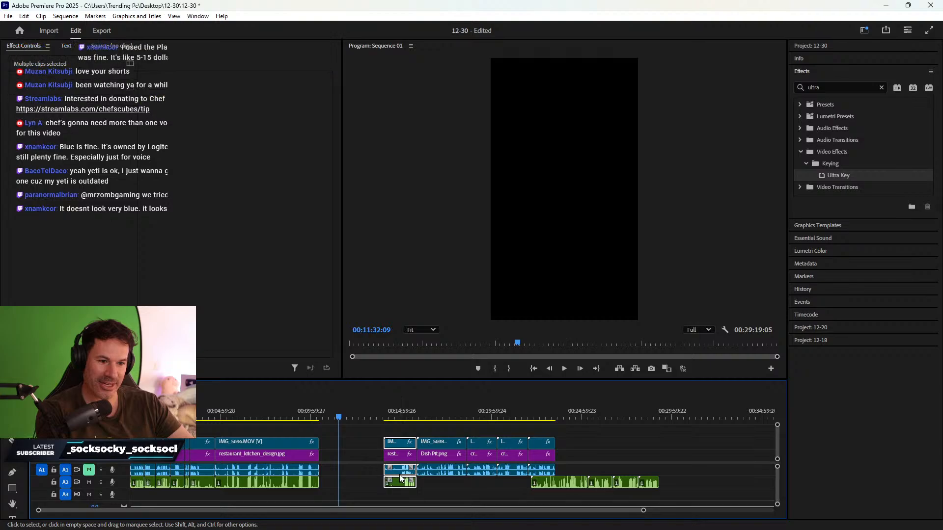
right_click(399, 475)
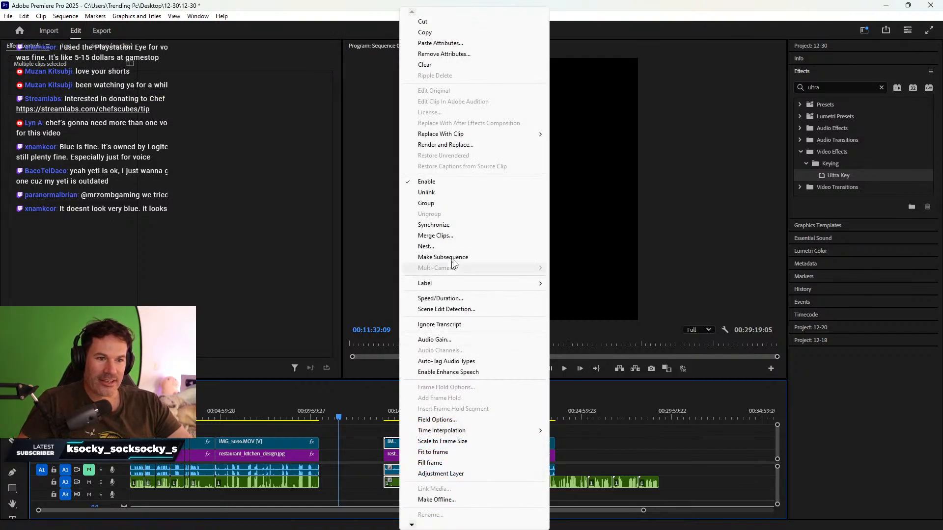
click(448, 226)
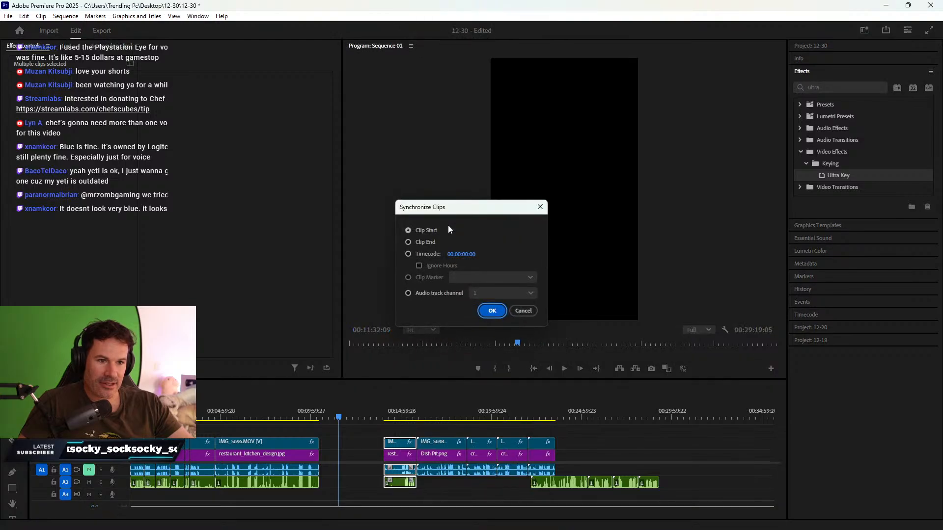
click(523, 312)
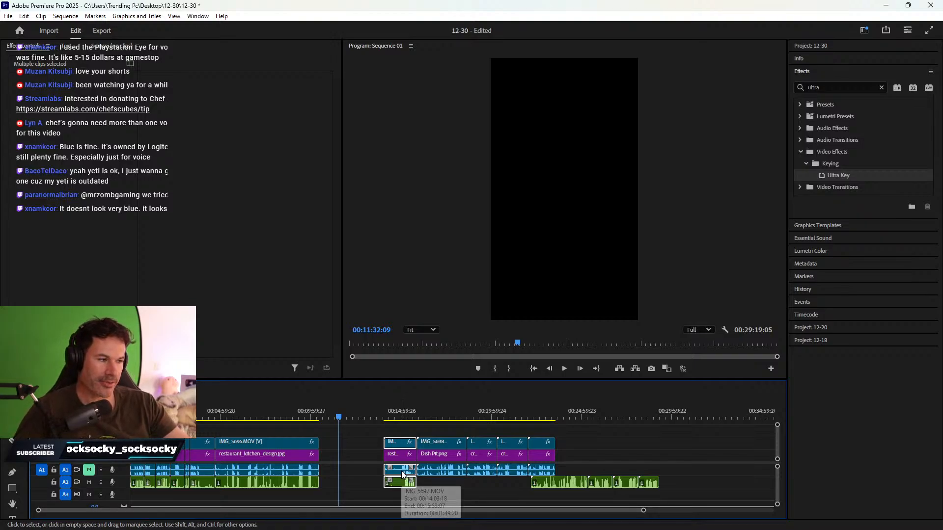
- Retry Synchronize with the Audio track channel option, then cancel without syncing
right_click(403, 474)
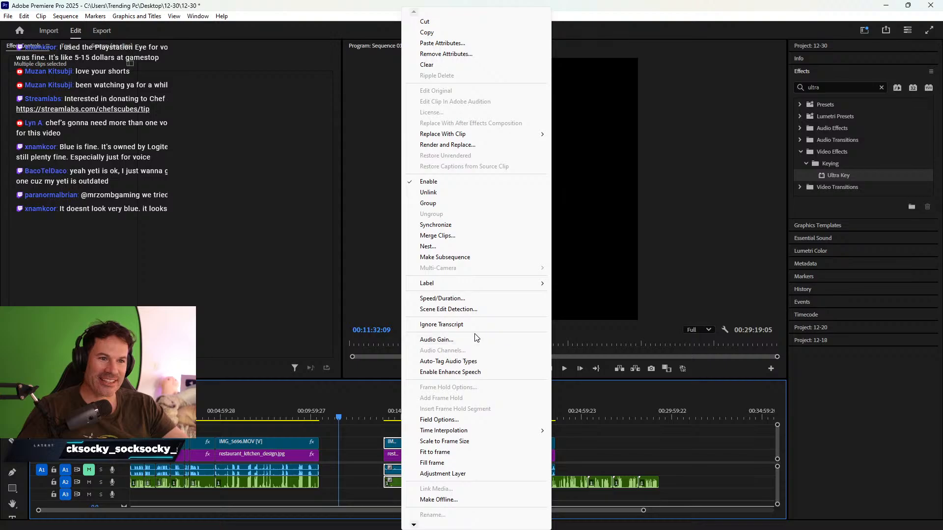
click(466, 229)
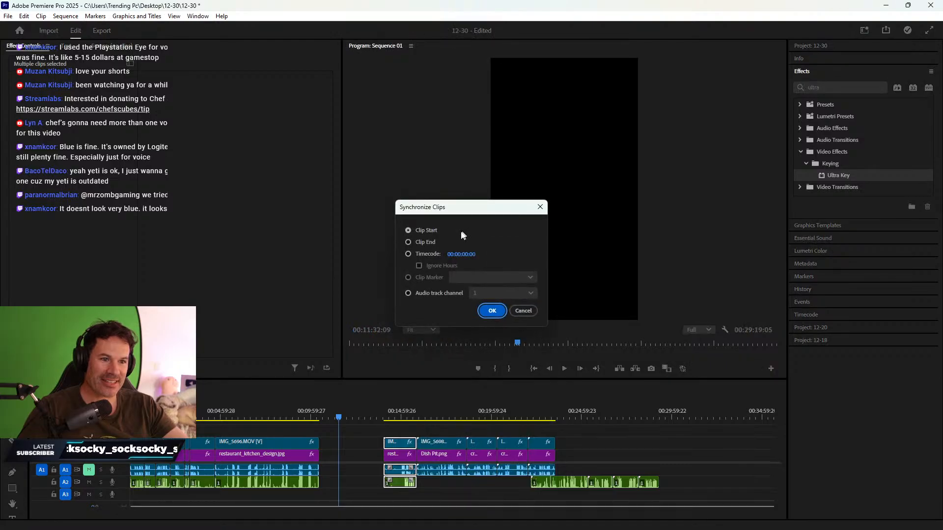
click(408, 293)
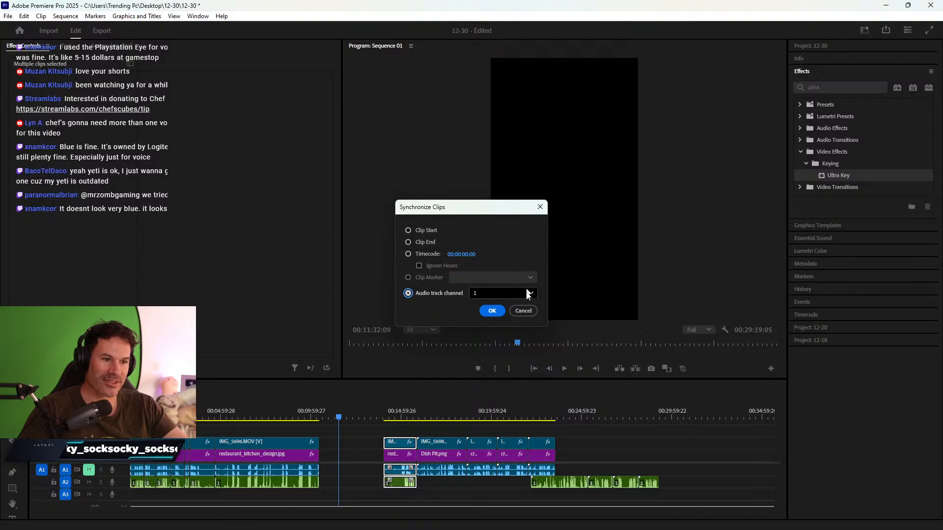
click(524, 313)
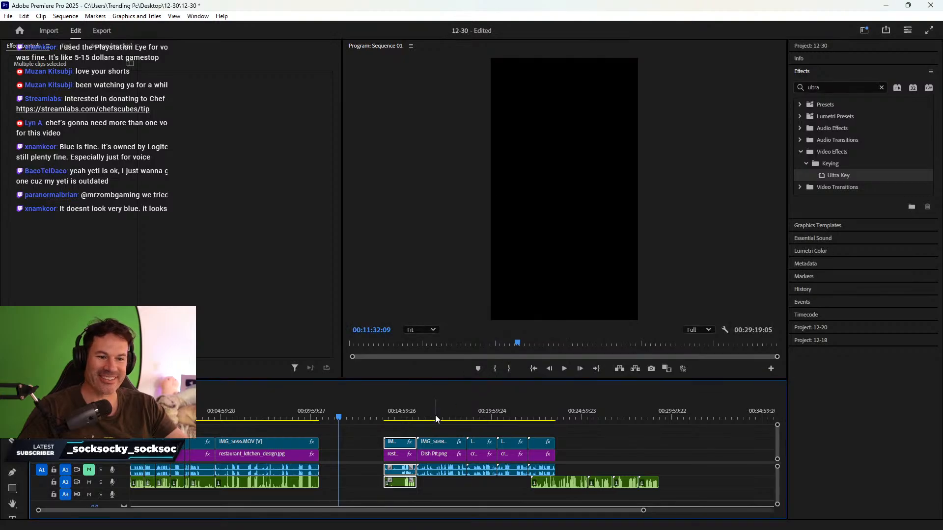
right_click(358, 455)
- Ripple delete the gap, then trim the separate audio clip's start and slide it earlier
click(379, 461)
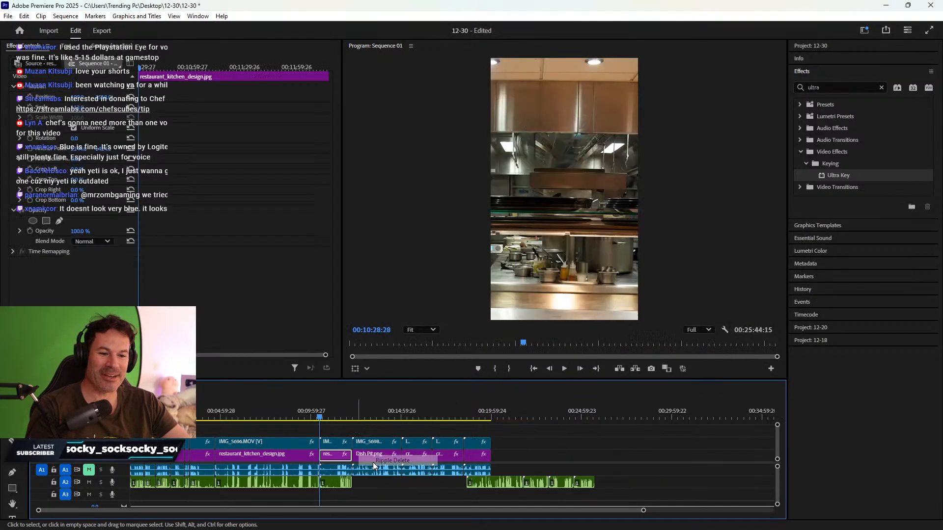
key(=)
scroll(528, 444, down, 2)
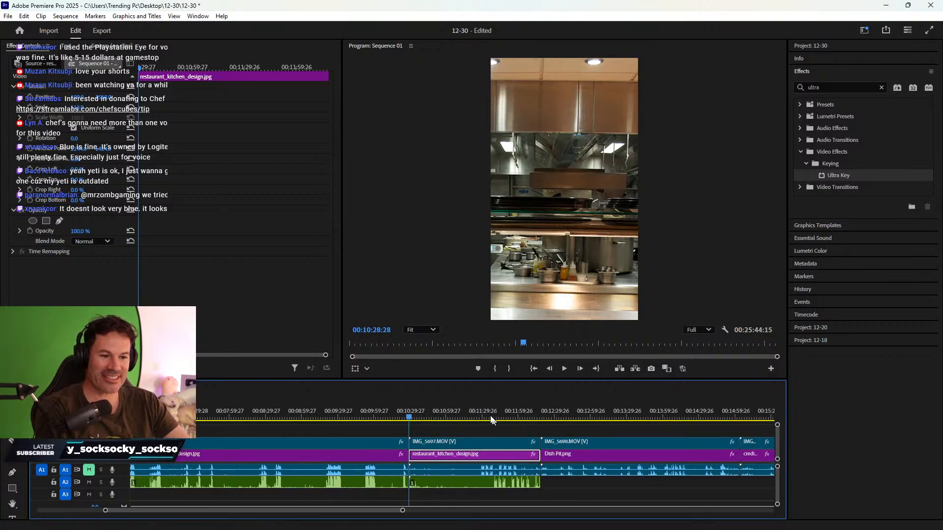
click(486, 409)
key(=)
key(=)
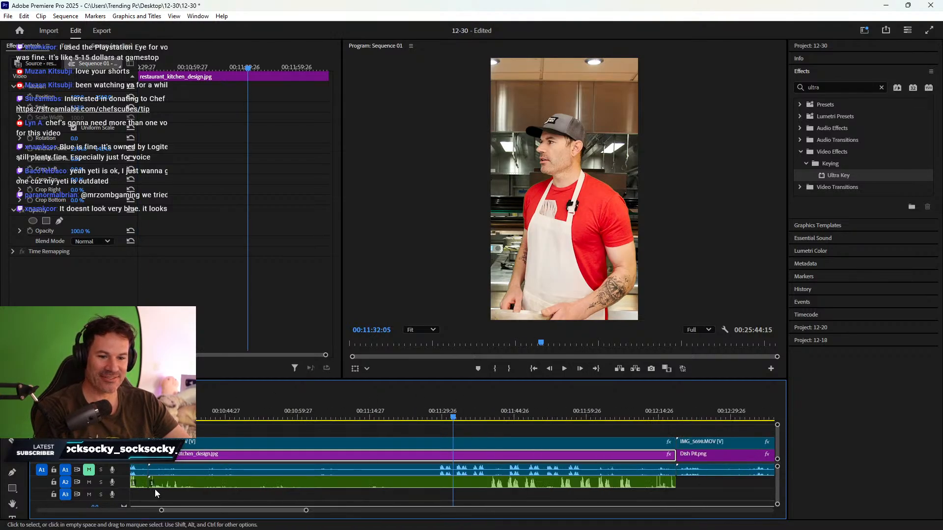
drag(153, 485, 413, 486)
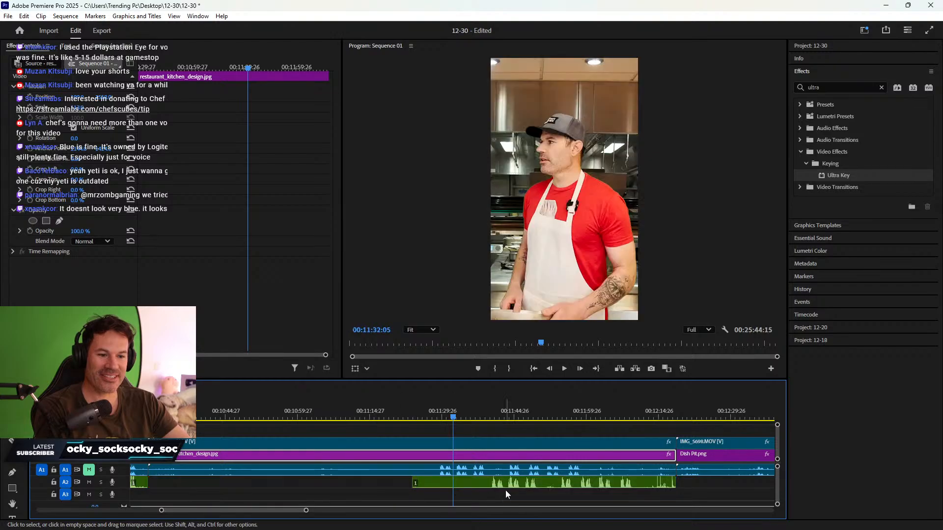
drag(517, 489, 462, 492)
- Split the A2 audio at 00:11:28:20 and delete the left lead-in piece
click(437, 412)
key(=)
key(=)
key(=)
key(=)
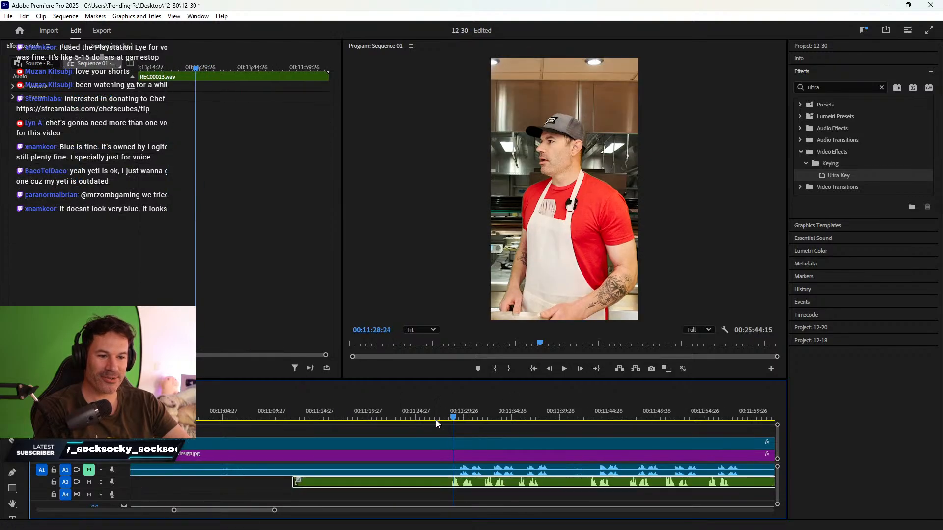
click(443, 411)
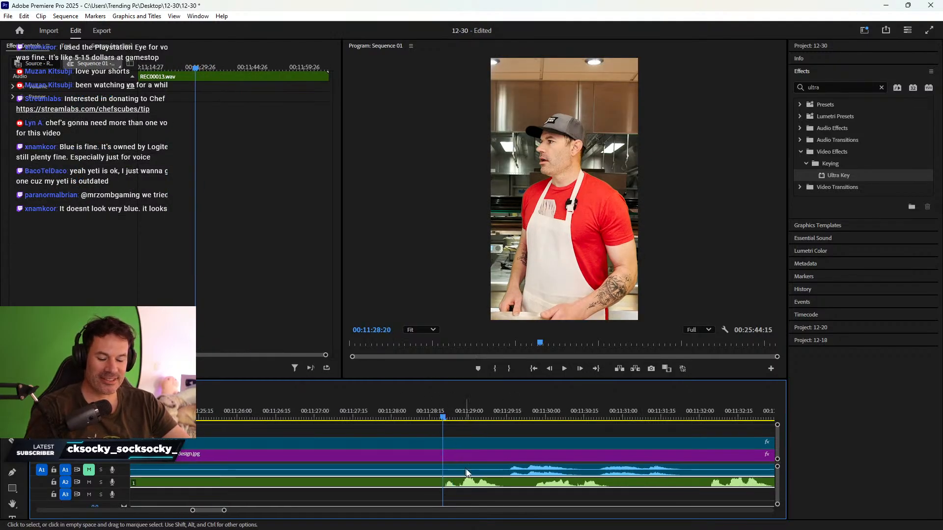
key(ctrl+k)
click(408, 487)
key(Delete)
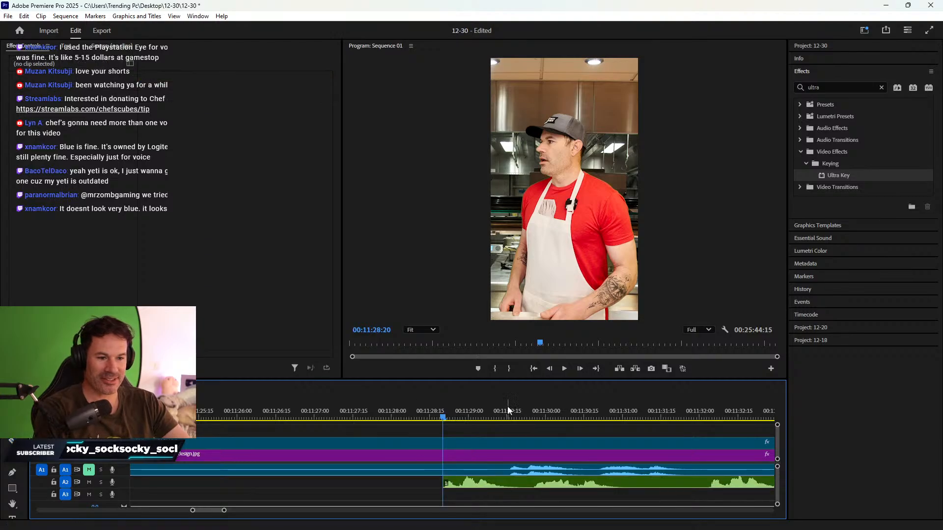
- Slide the audio to where speech starts near 00:11:29:14, then play back to check sync
click(508, 405)
click(507, 402)
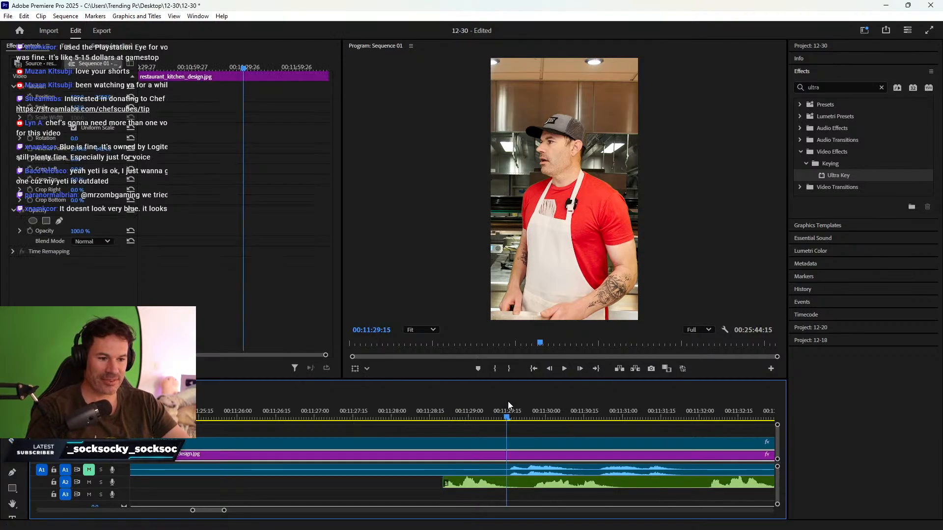
drag(485, 487, 544, 487)
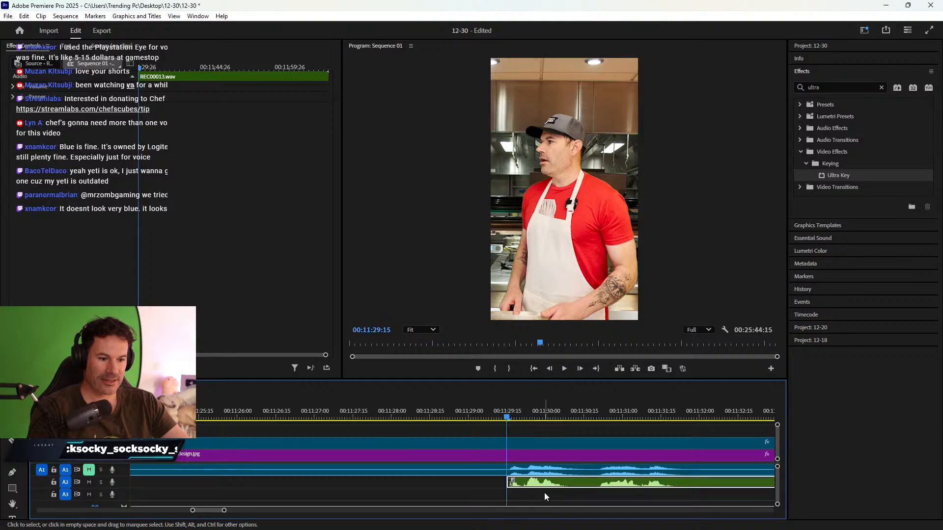
key(minus)
key(minus)
key(minus)
click(491, 409)
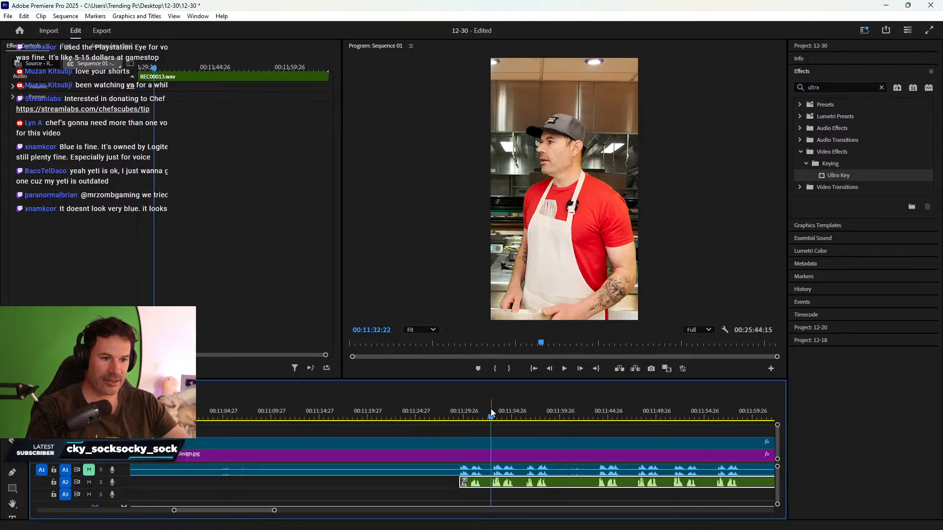
key(space)
click(524, 419)
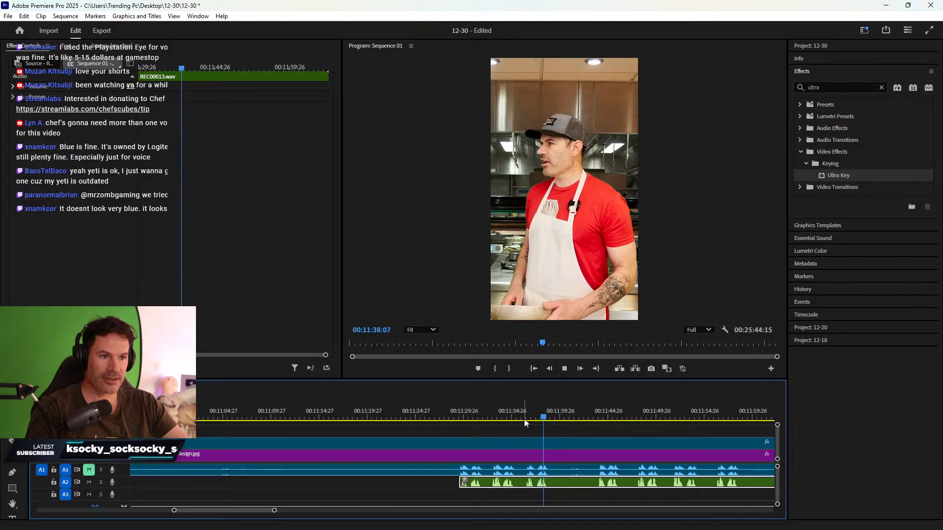
key(space)
key(minus)
key(minus)
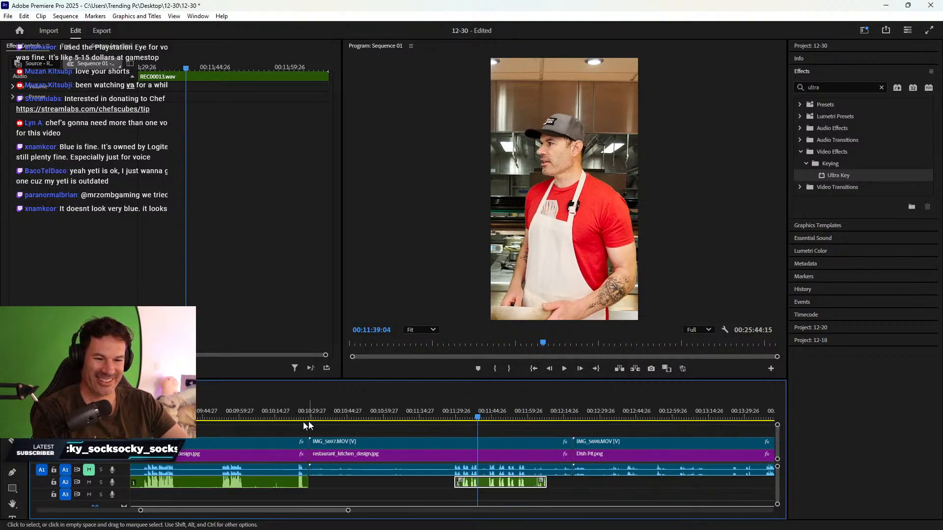
- Trim the dead opening off restaurant_kitchen_design.jpg, IMG_5697 and its audio together
click(347, 408)
drag(348, 407, 361, 407)
shift+click(337, 445)
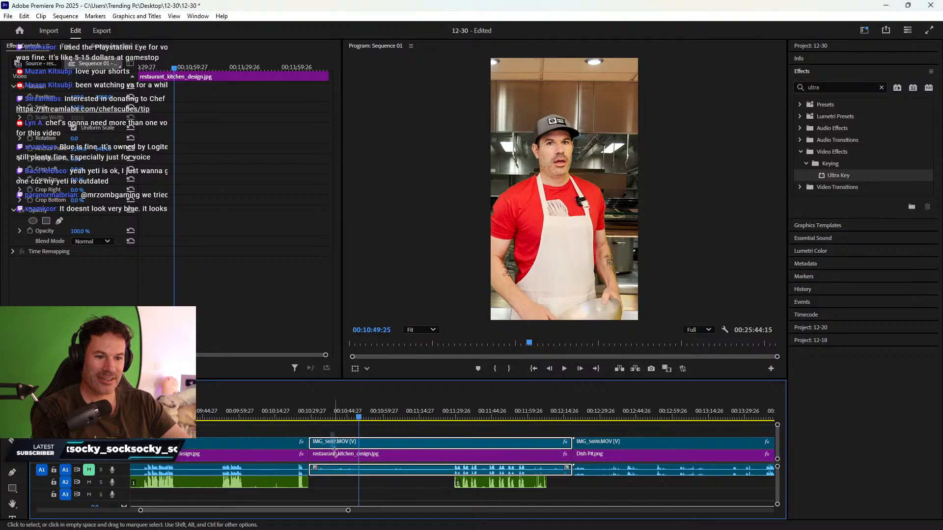
drag(316, 456, 360, 456)
drag(457, 484, 360, 484)
- Ripple delete the gap before IMG_5697, trim its tail at the speech end, and close the gap after
right_click(319, 449)
click(368, 459)
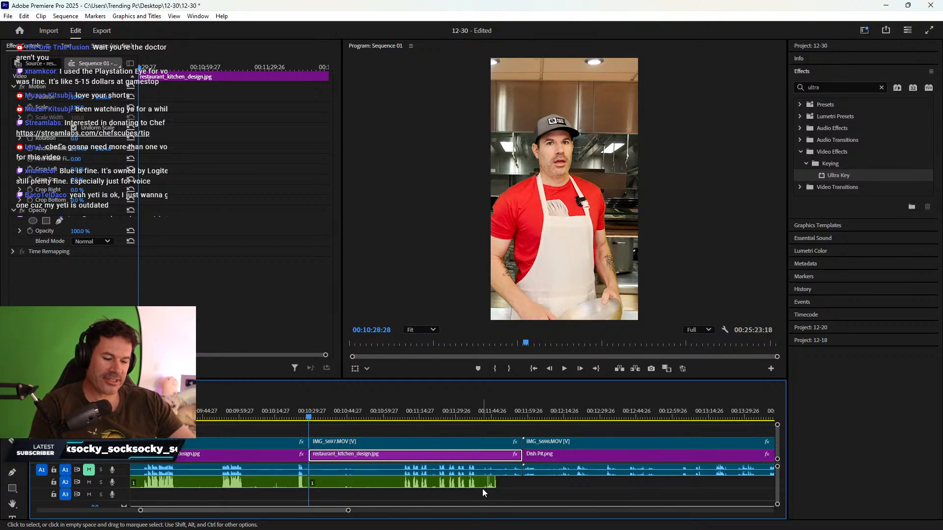
drag(494, 411, 483, 392)
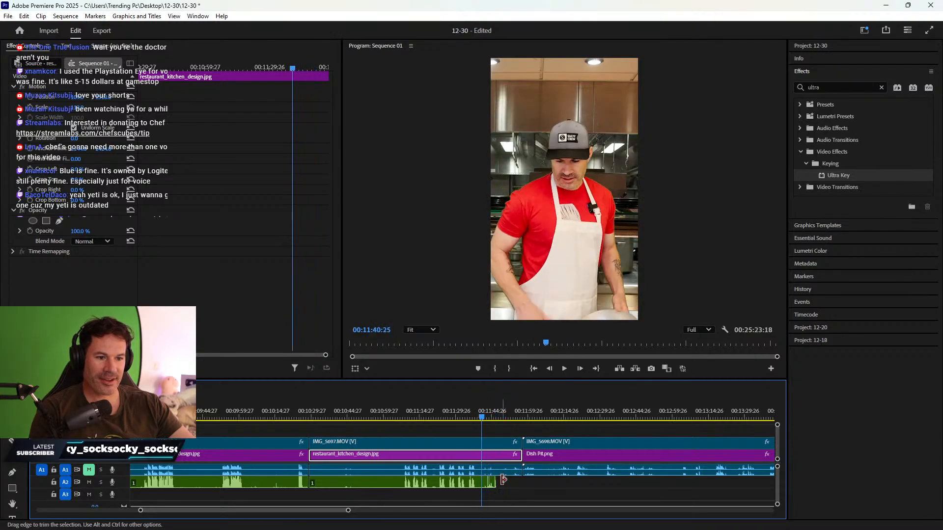
drag(496, 483, 480, 460)
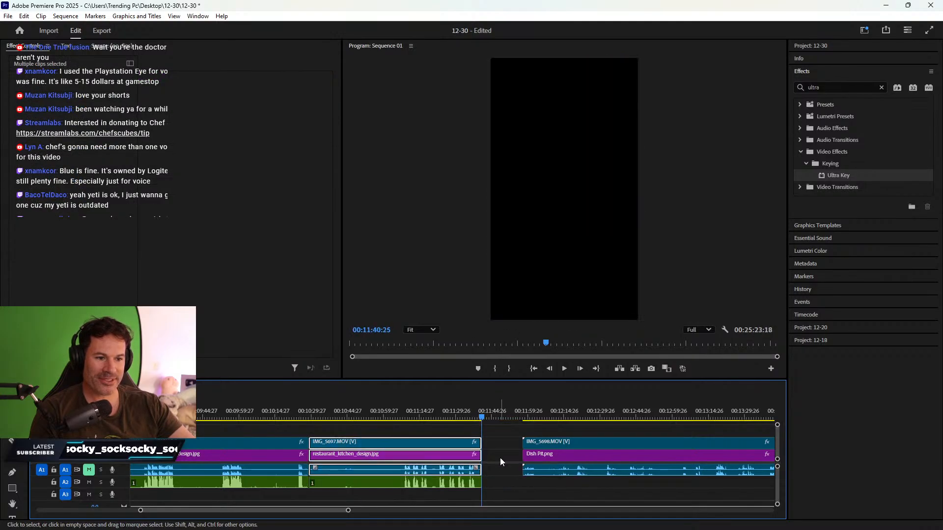
right_click(500, 457)
click(515, 466)
key(minus)
key(minus)
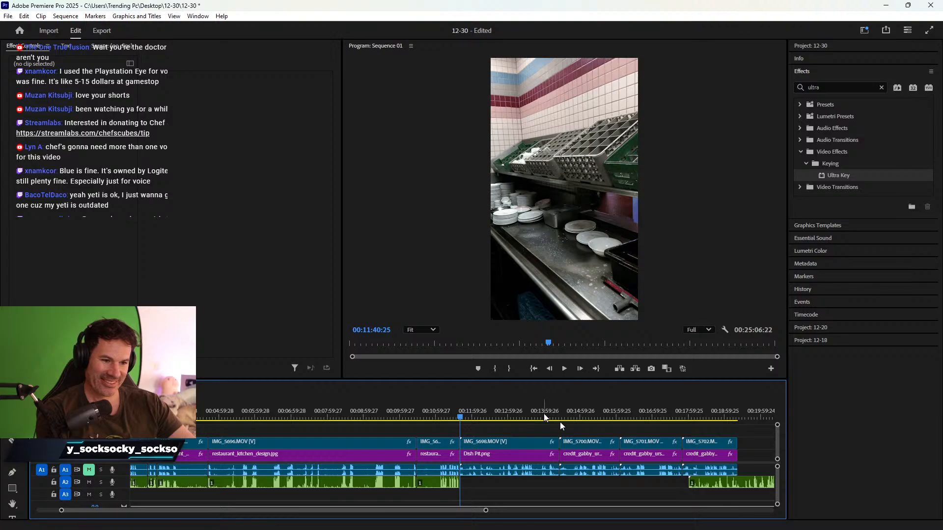
- Move the next voice recording earlier to the playhead, trim its start, and slide it to match video
drag(711, 484, 532, 482)
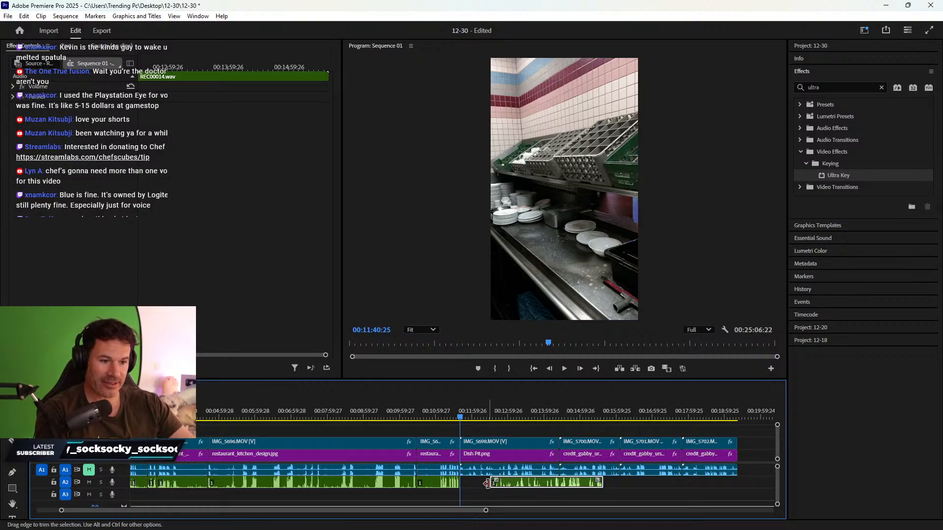
drag(526, 483, 502, 489)
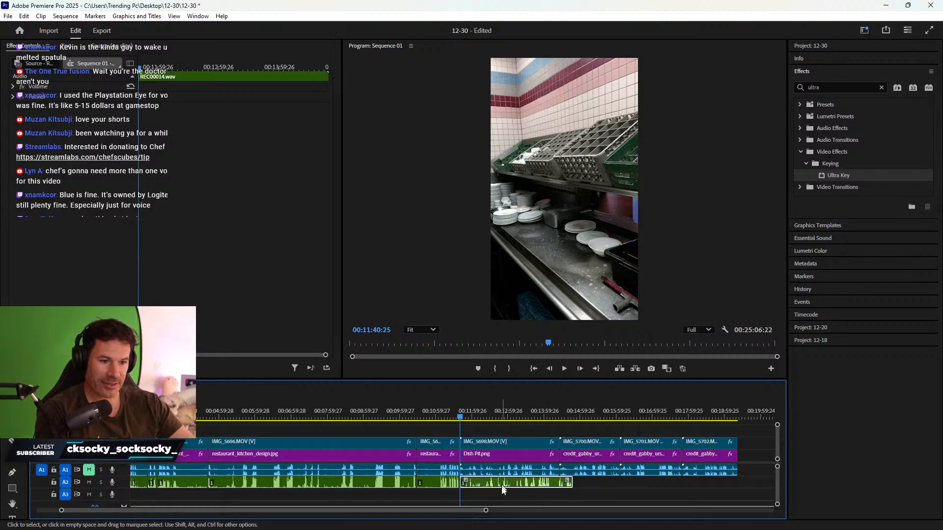
key(equal)
key(equal)
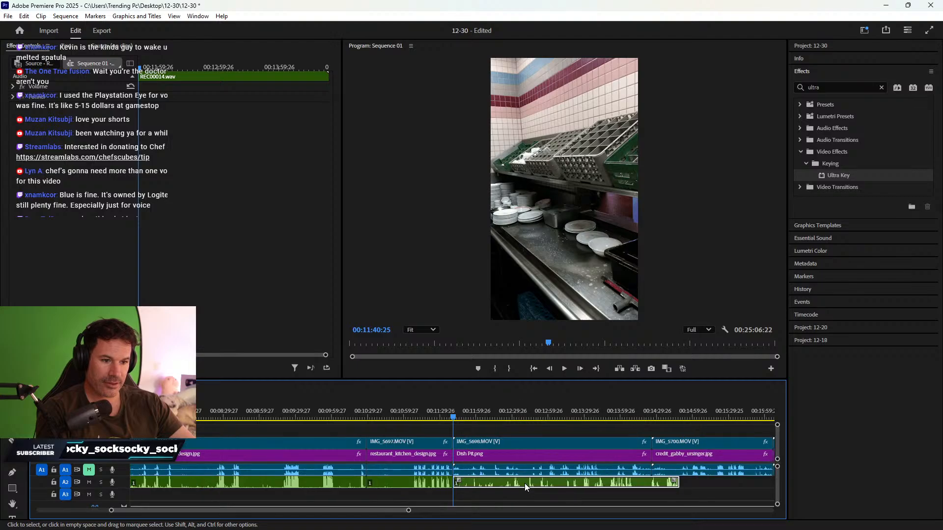
scroll(687, 489, down, 6)
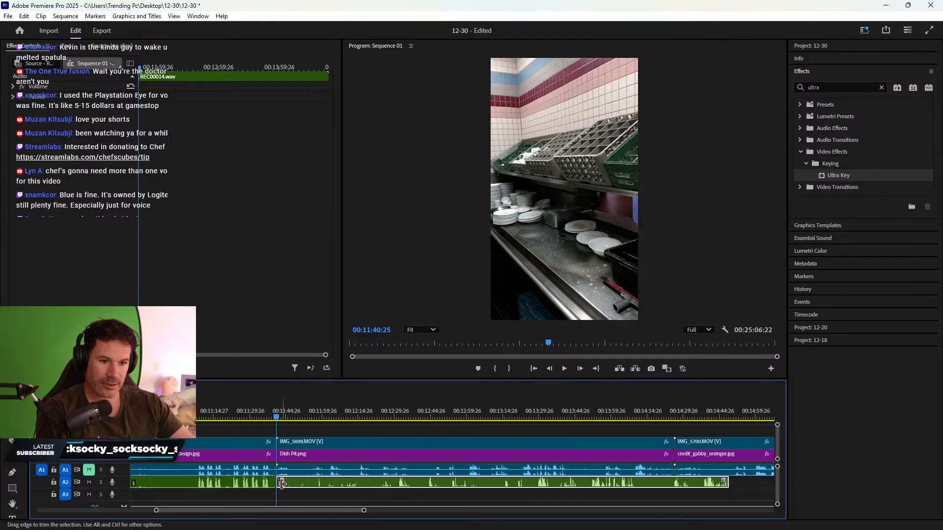
drag(280, 484, 401, 486)
drag(503, 483, 455, 482)
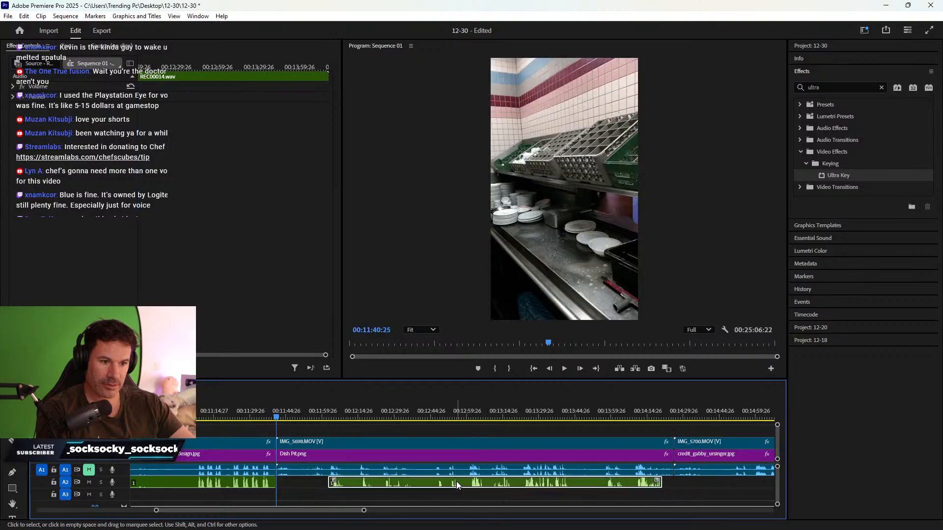
- Split the A2 audio at 00:13:02:05, delete the left piece, and slide the rest to 00:13:01:20
click(473, 411)
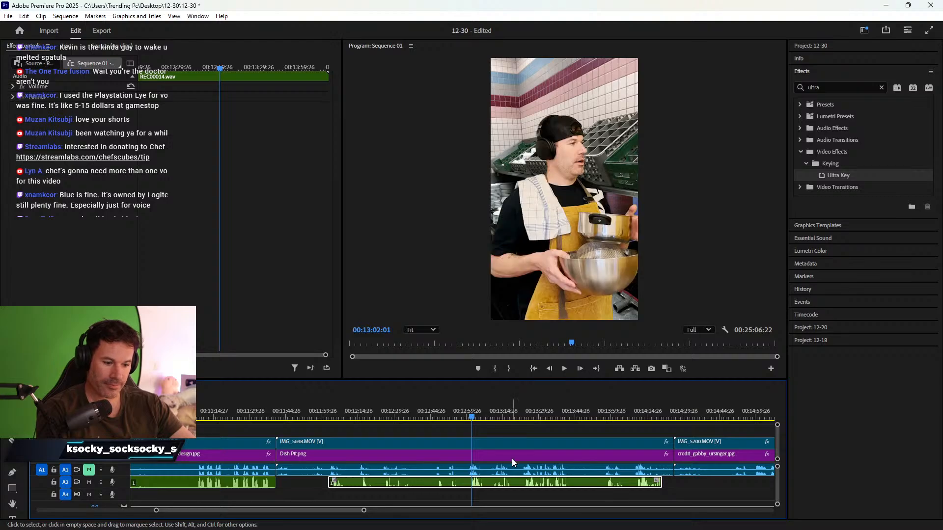
key(=)
key(=)
key(=)
key(=)
drag(457, 416, 461, 417)
key(ctrl+k)
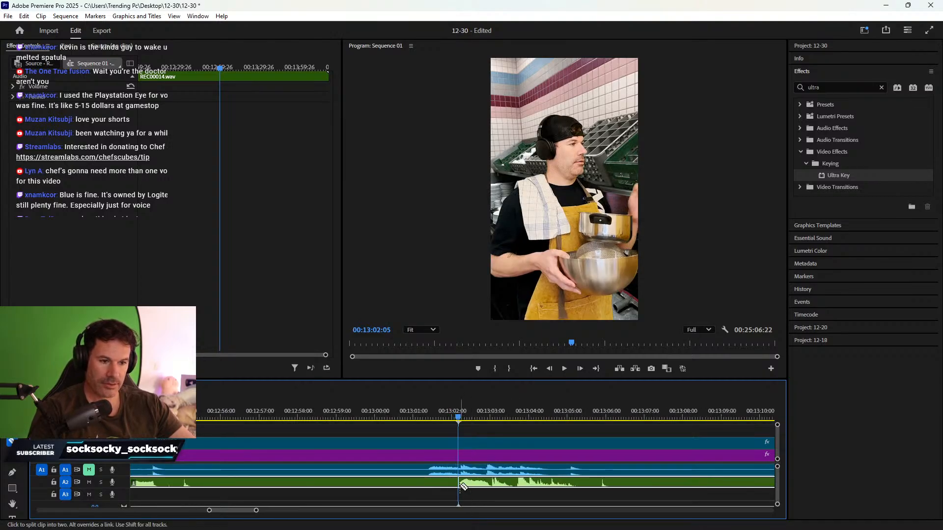
click(430, 482)
key(Delete)
click(426, 411)
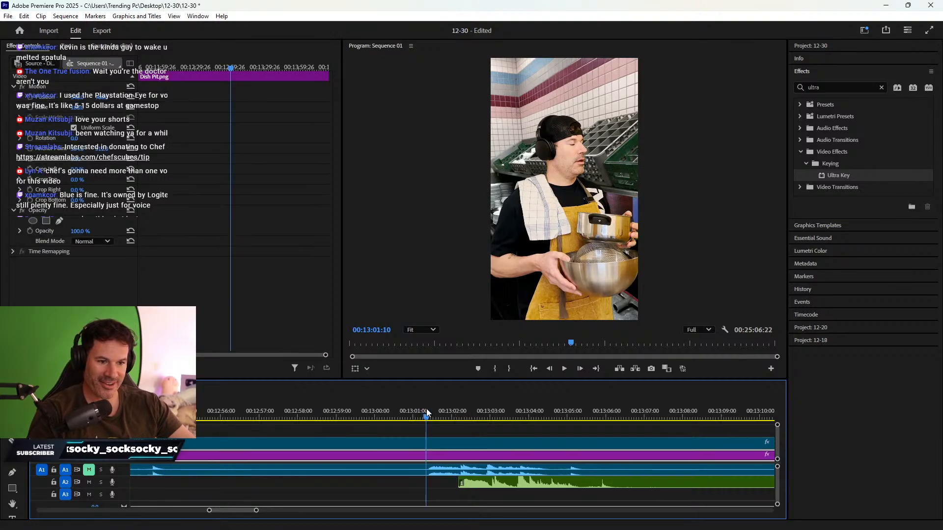
drag(492, 481, 460, 485)
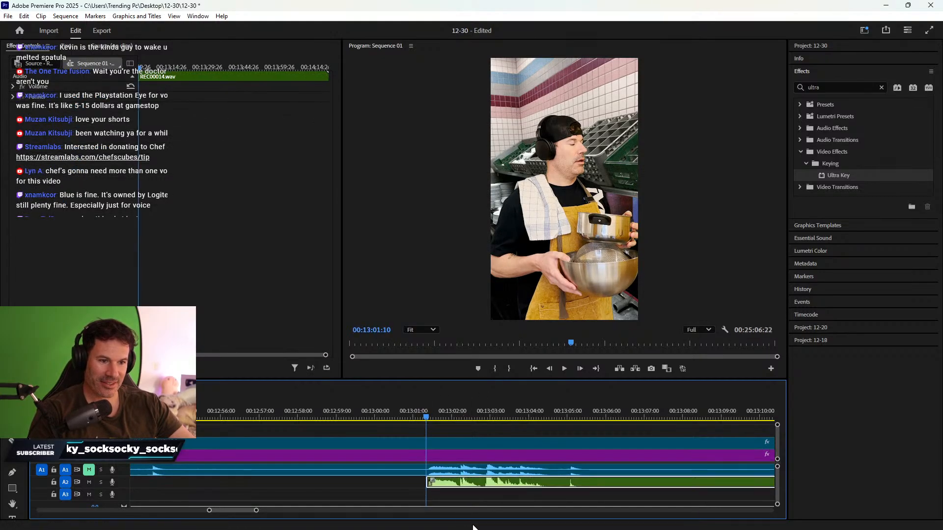
- Play back from about 00:13:23 to review the audio cut, then return to about 00:12:12
key(space)
key(minus)
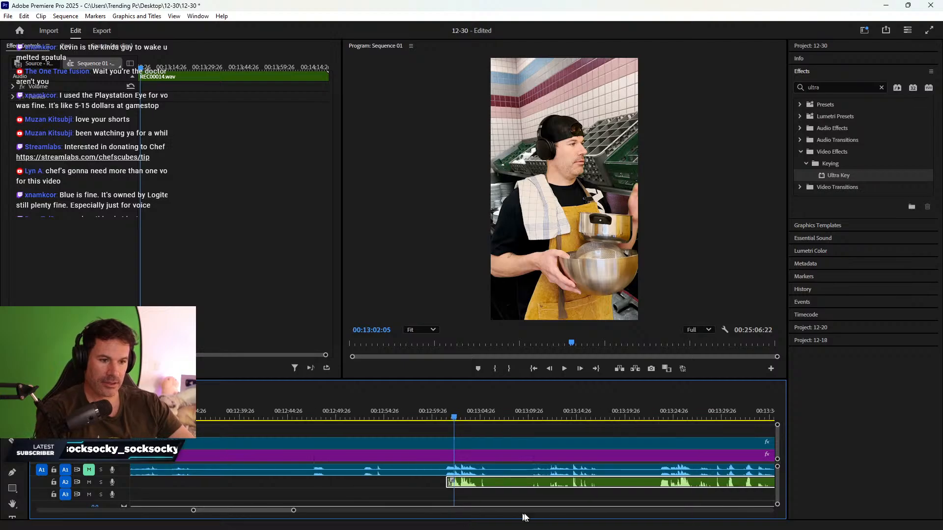
click(656, 414)
key(space)
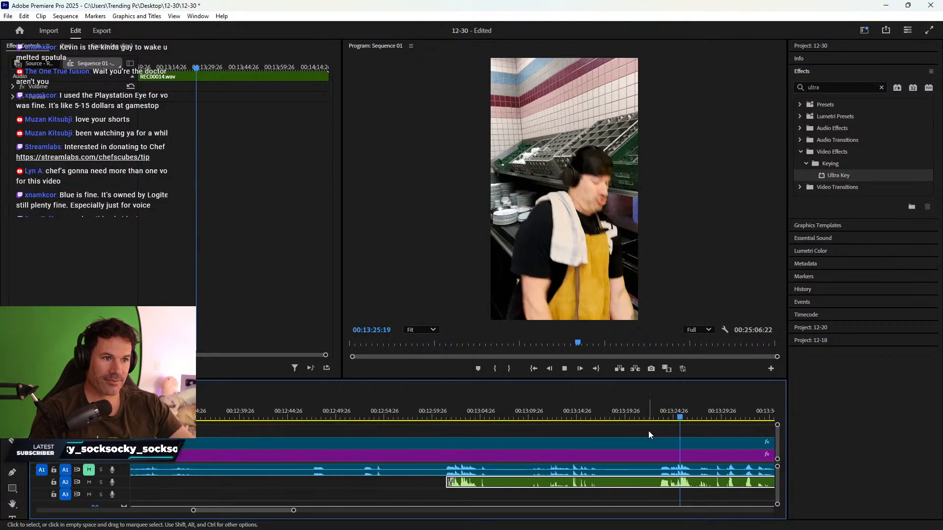
key(space)
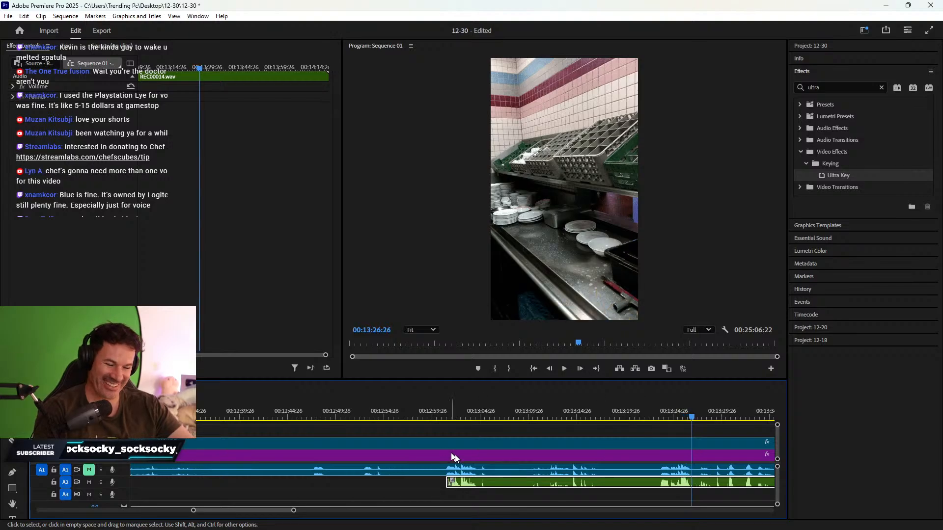
key(minus)
drag(274, 415, 359, 392)
- Trim Dish Pit.png and IMG_5698 starts to the playhead, close the gap, and slide REC00016.wav left
shift+click(300, 446)
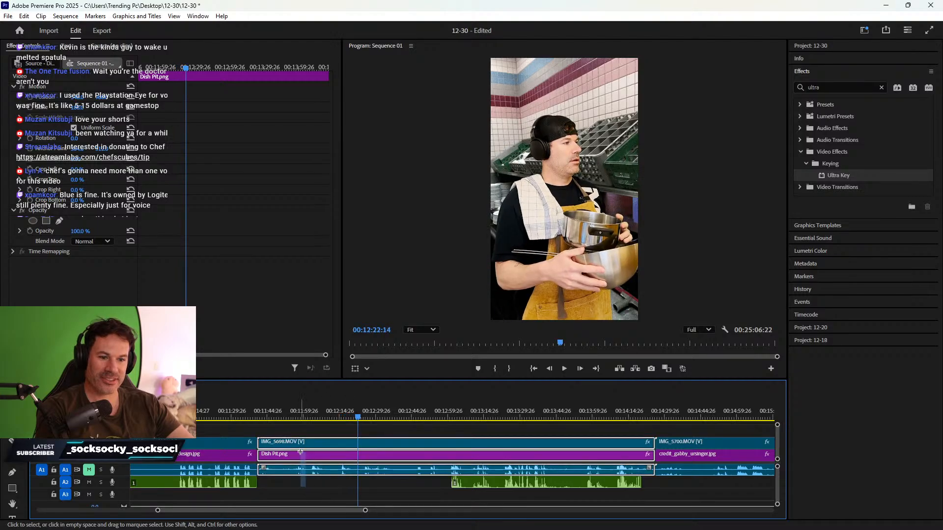
drag(259, 456, 359, 456)
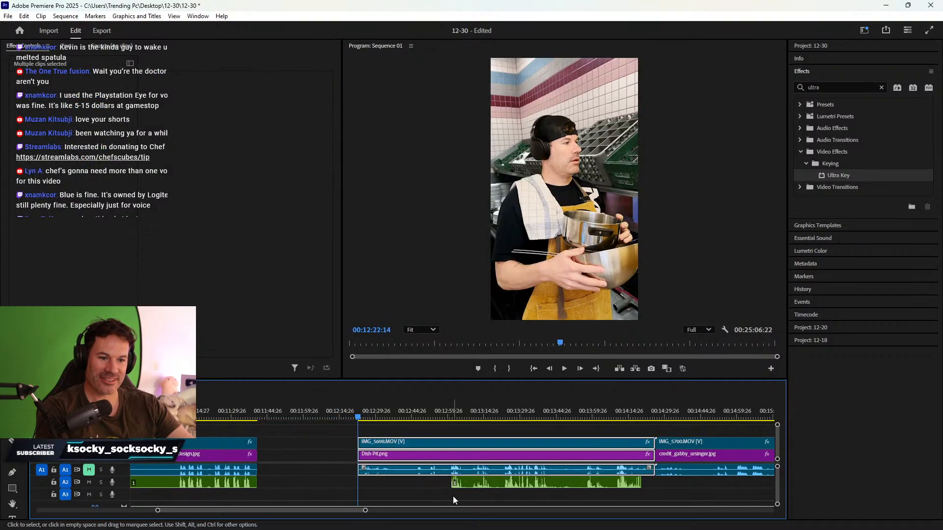
drag(455, 484, 359, 484)
right_click(302, 454)
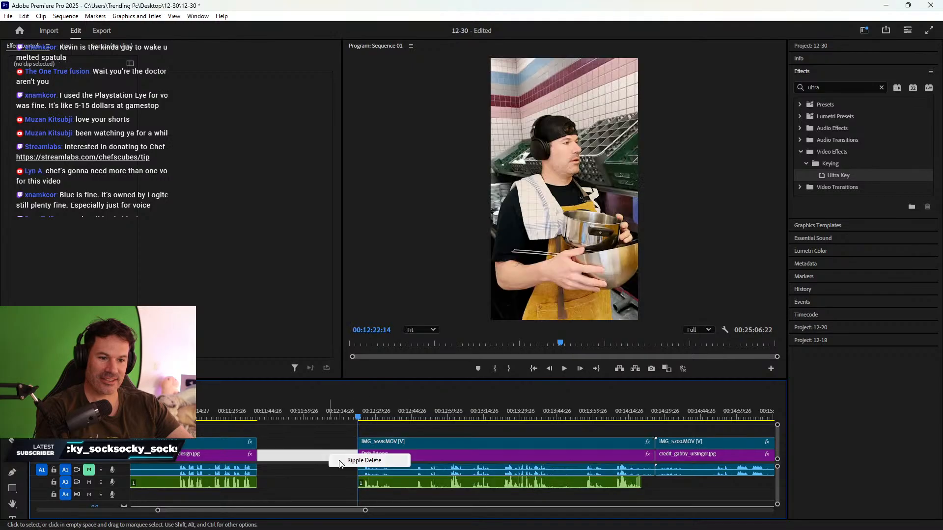
click(361, 460)
scroll(452, 464, down, 2)
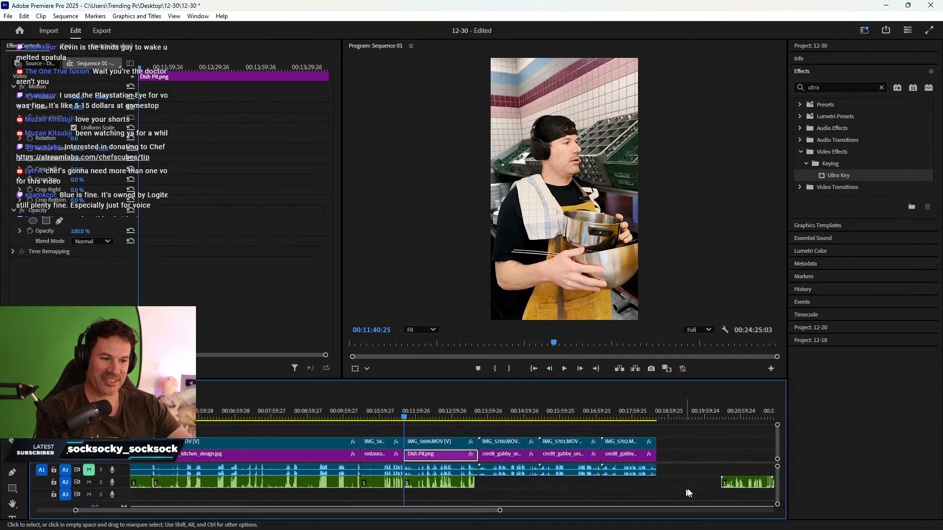
drag(737, 482, 507, 483)
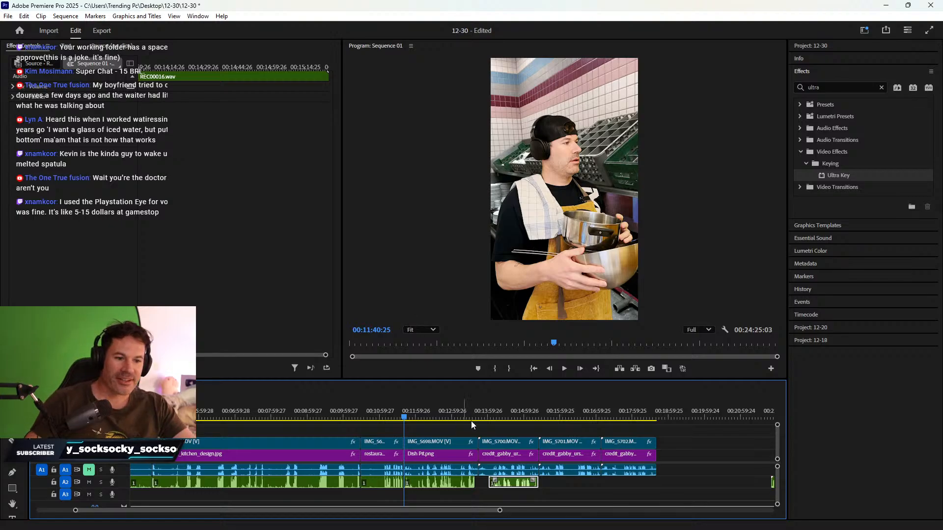
- Trim REC00016.wav's silent start to 00:14:20:05 and slide it slightly earlier under IMG_5700
click(502, 418)
scroll(517, 433, up, 4)
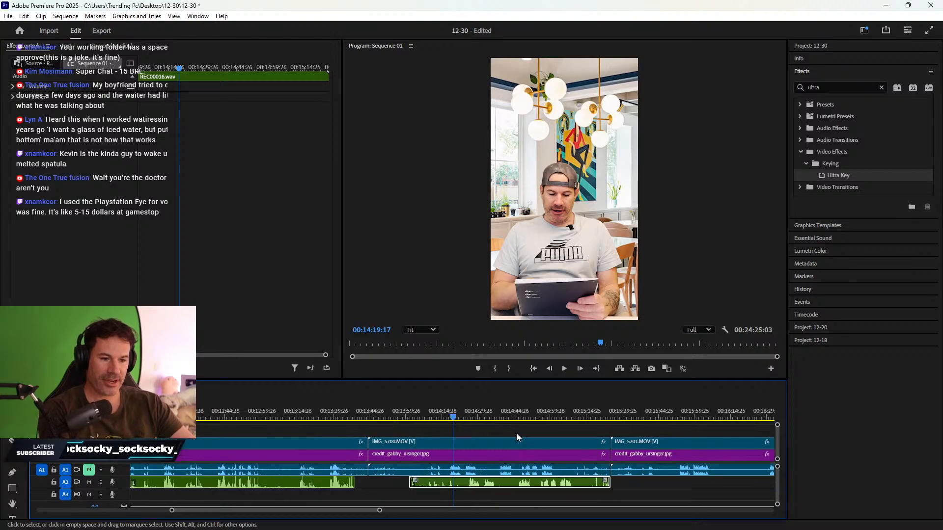
drag(419, 490, 447, 488)
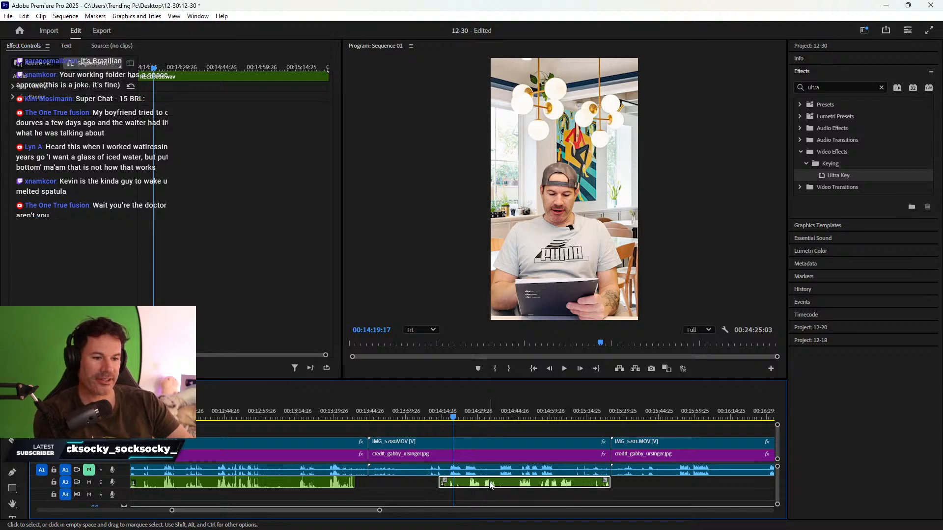
mouse_move(490, 481)
mouse_down()
mouse_move(467, 480)
mouse_move(473, 490)
mouse_up()
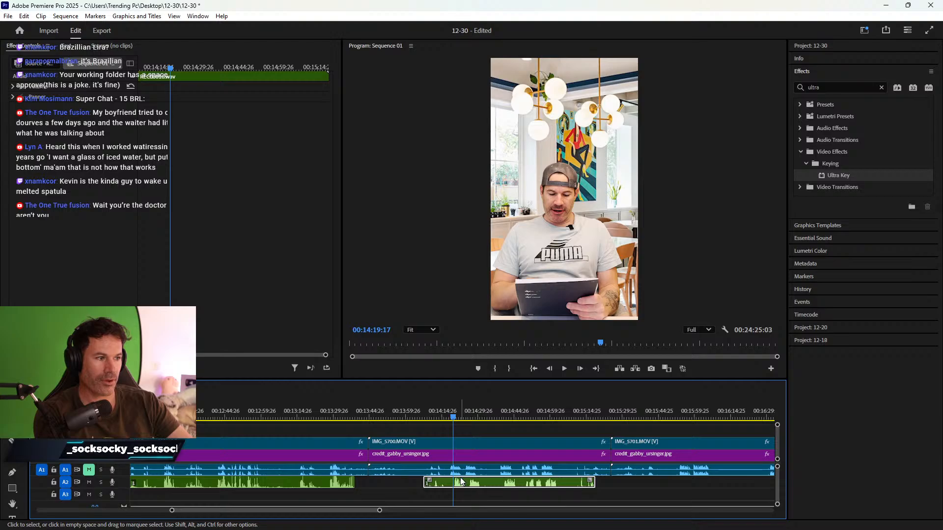
click(452, 416)
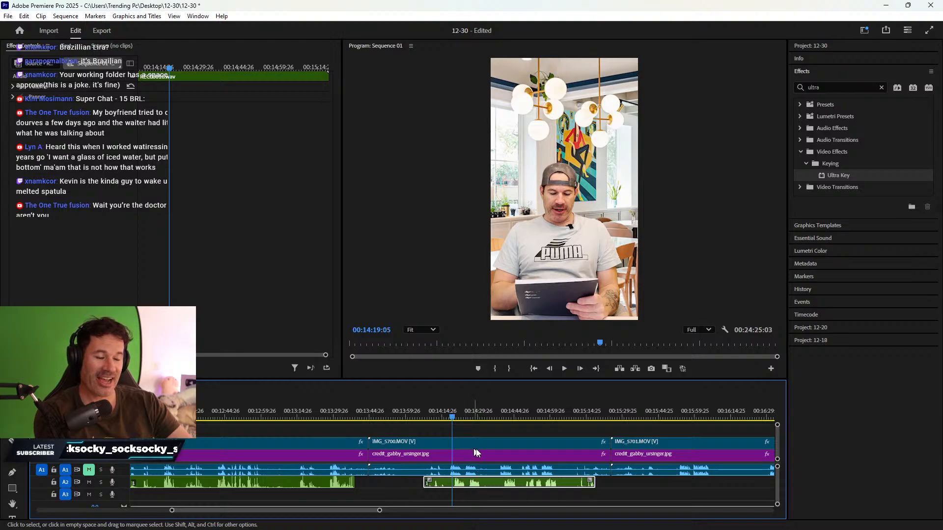
key(equal)
key(equal)
key(equal)
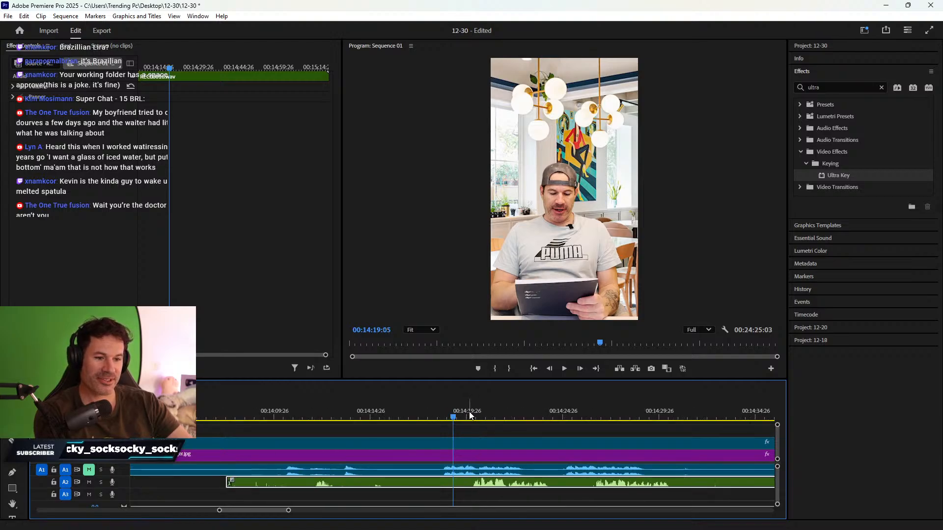
click(470, 416)
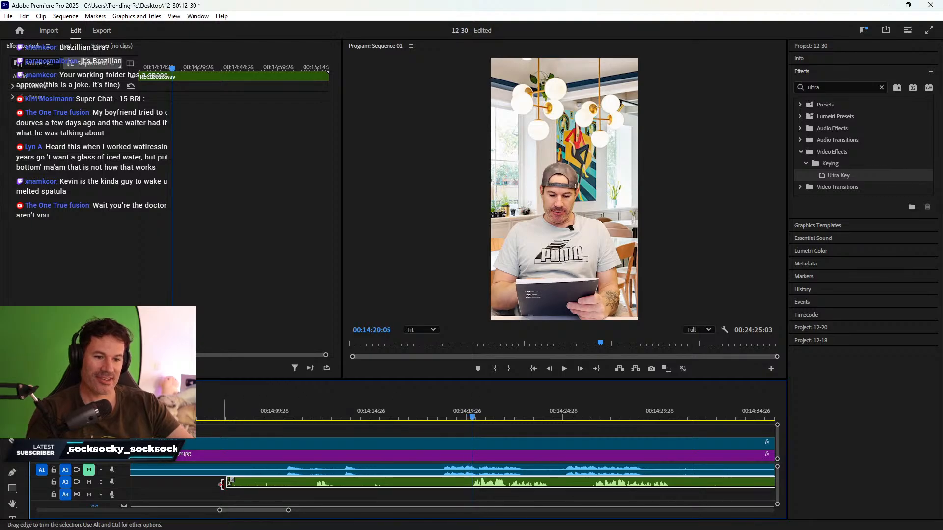
drag(221, 485, 493, 485)
- Play back from 00:14:18:18 and 00:14:24:17 to check the trimmed audio
click(443, 415)
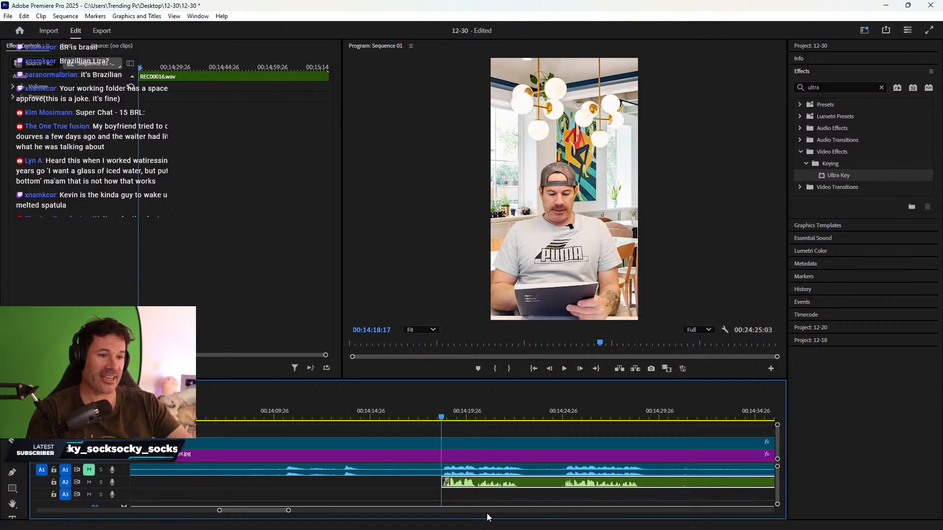
key(space)
click(558, 410)
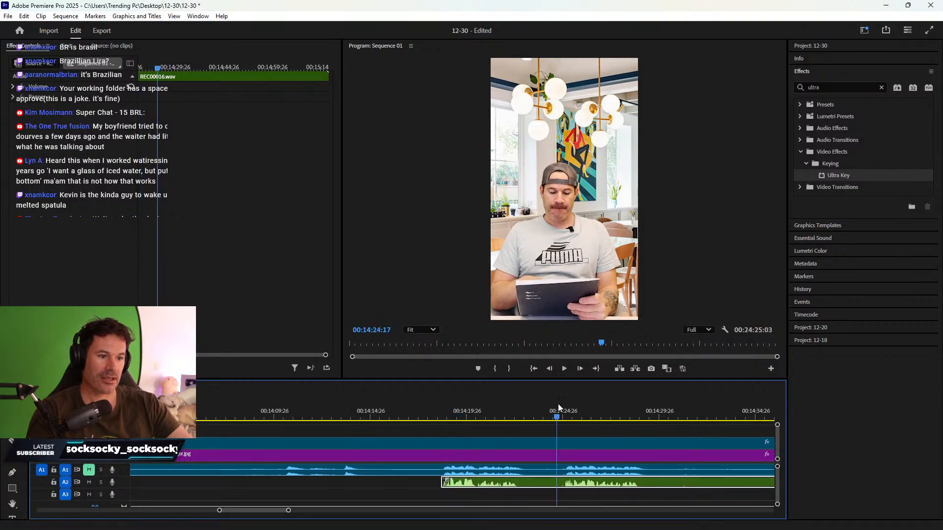
key(space)
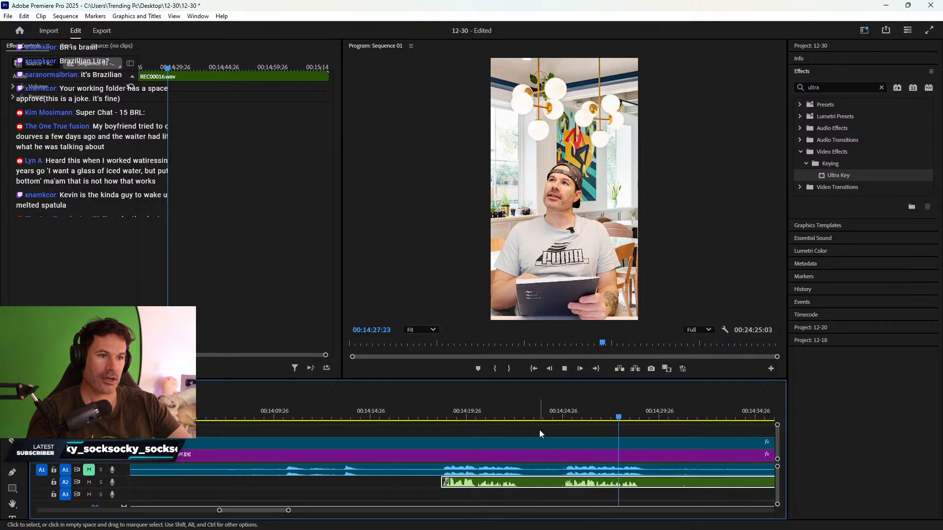
key(space)
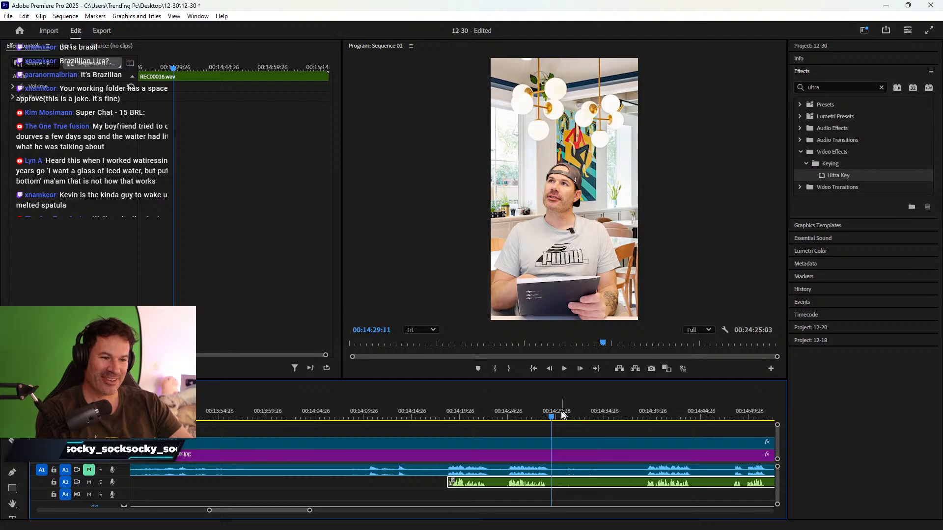
- Extend the A2 clip's start back to 00:14:12:10 and select the IMG_5700 video, audio and credit clips
key(minus)
scroll(333, 437, up, 1)
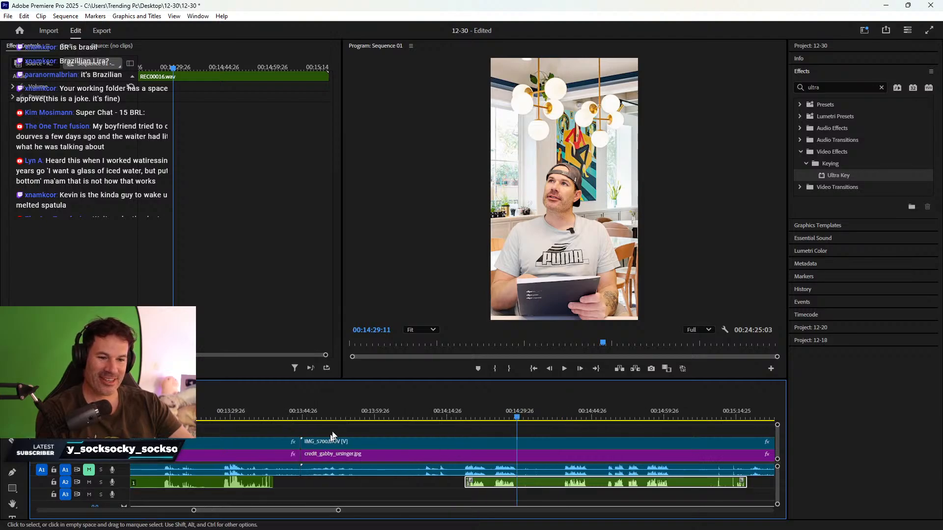
drag(321, 405, 461, 397)
drag(470, 484, 463, 484)
drag(403, 484, 460, 456)
- Ripple delete the gap left by the trim and trim the IMG_5700 section's three clips at 00:13:38:26
right_click(449, 464)
click(452, 462)
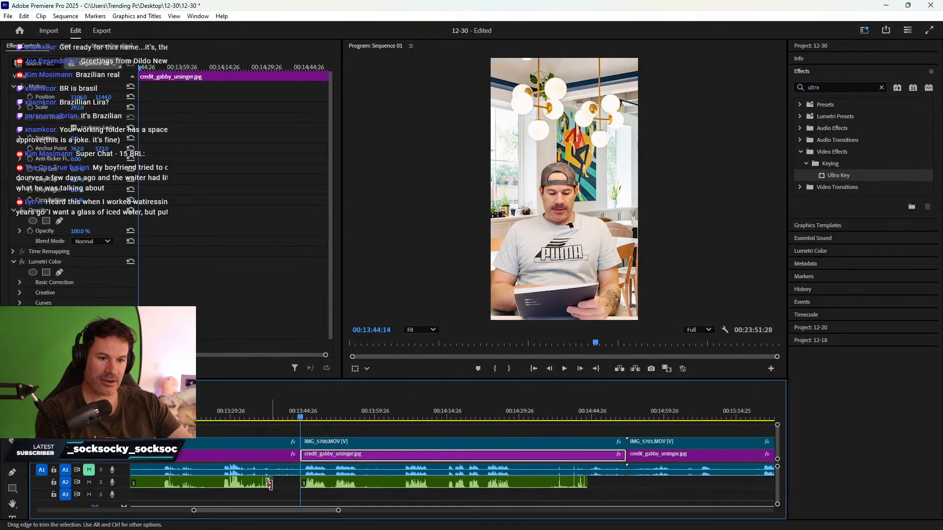
drag(268, 411, 280, 411)
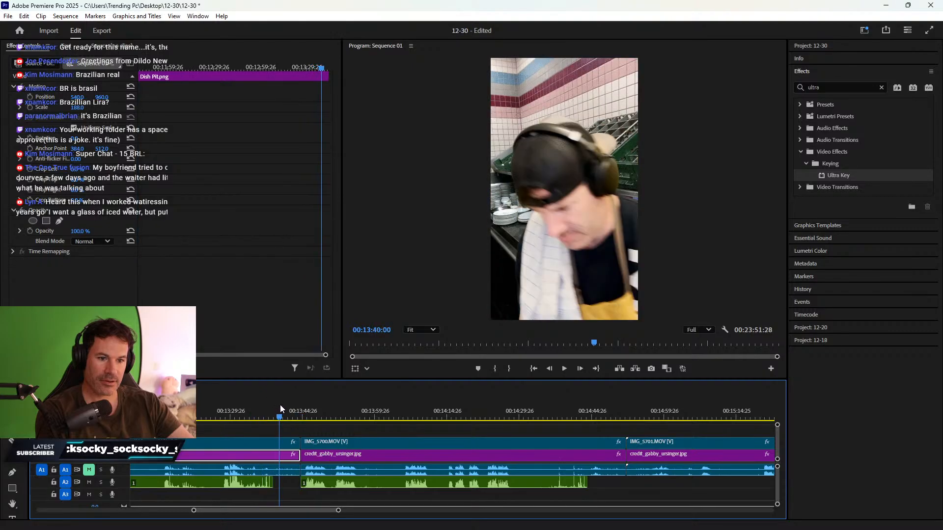
drag(295, 488, 273, 457)
right_click(289, 457)
click(299, 462)
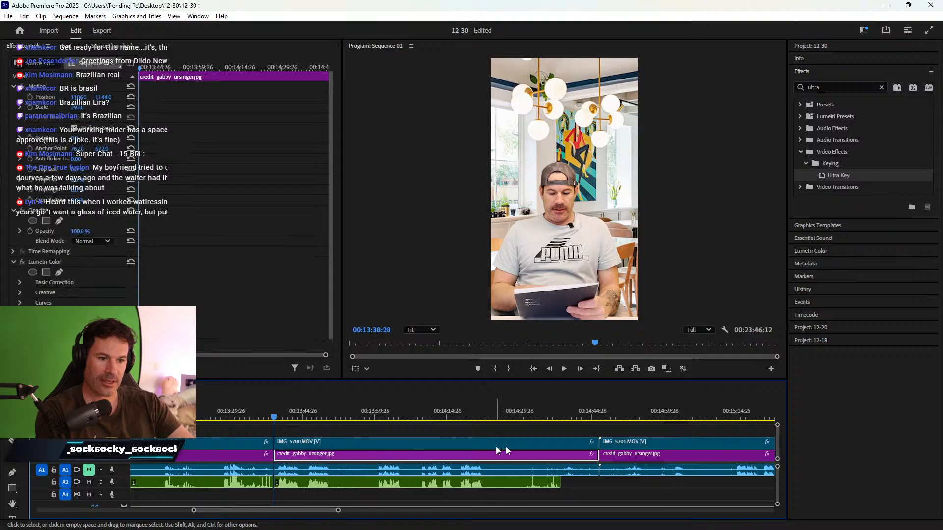
- Trim the A2 audio and IMG_5700 clip ends to 00:14:26:03 and close the gap before IMG_5701
scroll(500, 447, down, 4)
drag(354, 413, 403, 408)
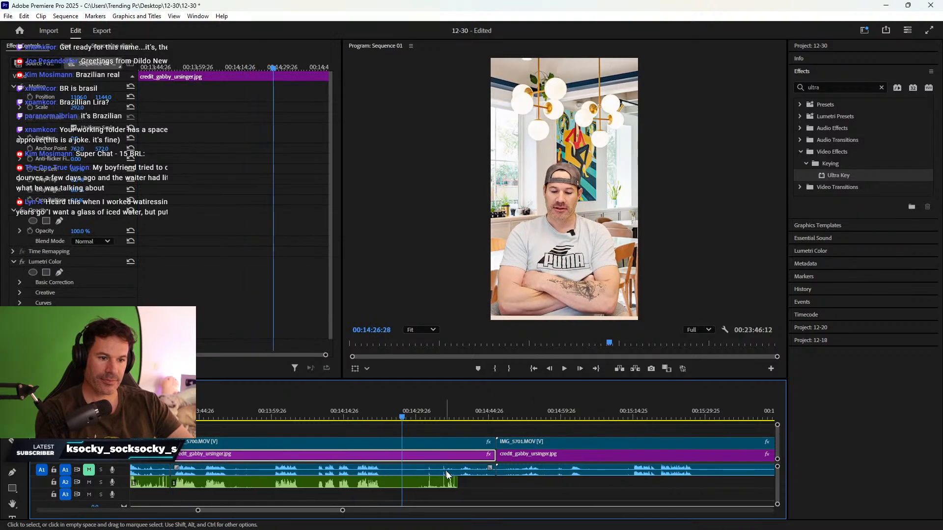
drag(463, 484, 409, 488)
drag(462, 487, 414, 462)
right_click(414, 462)
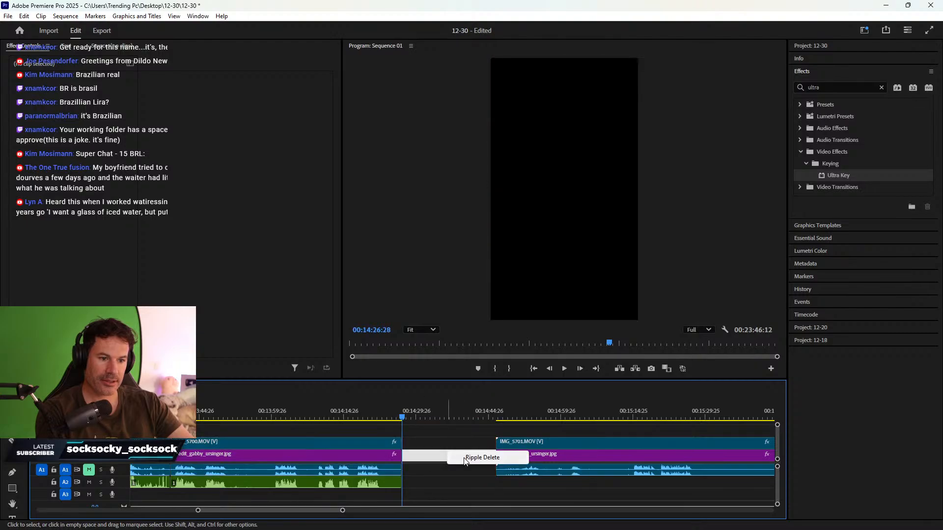
click(432, 455)
- Move the later voice clip left so it sits under IMG_5701
key(minus)
key(minus)
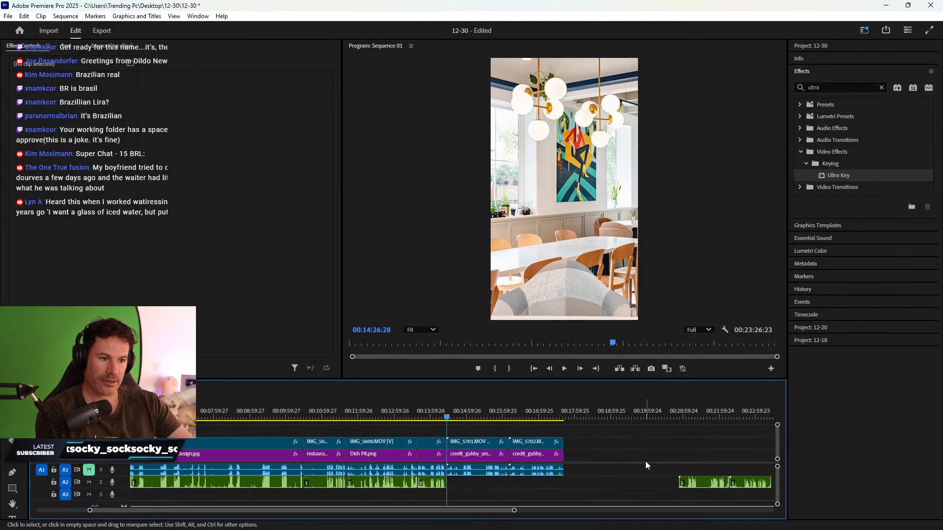
scroll(648, 464, down, 3)
drag(560, 465, 383, 486)
- Trim the recorded audio's dead start at 00:14:55:26 and line its start up with the take
click(362, 417)
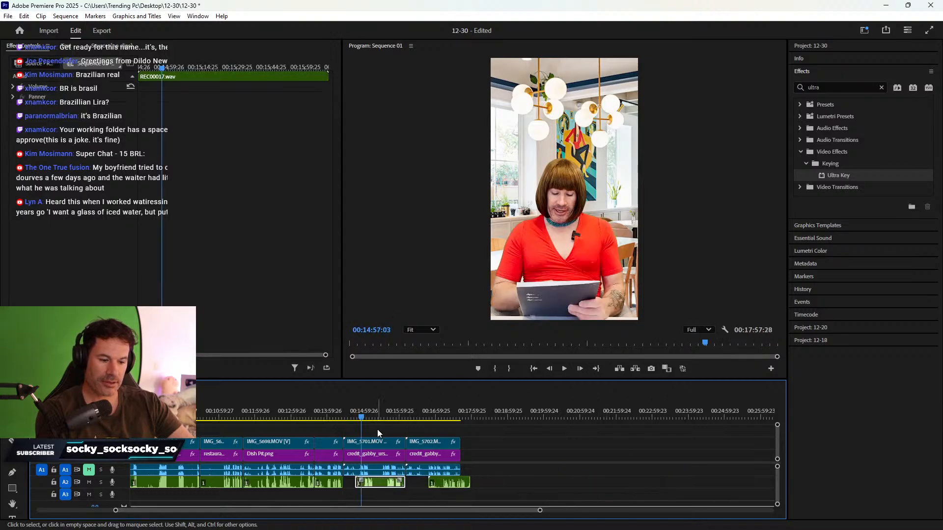
key(=)
key(=)
key(=)
drag(474, 482, 438, 484)
click(444, 412)
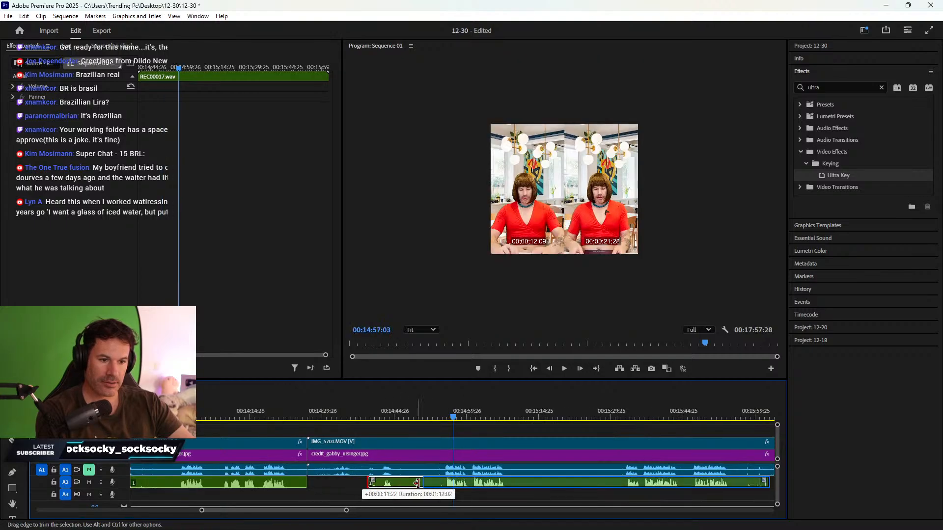
key(=)
key(=)
key(=)
click(480, 412)
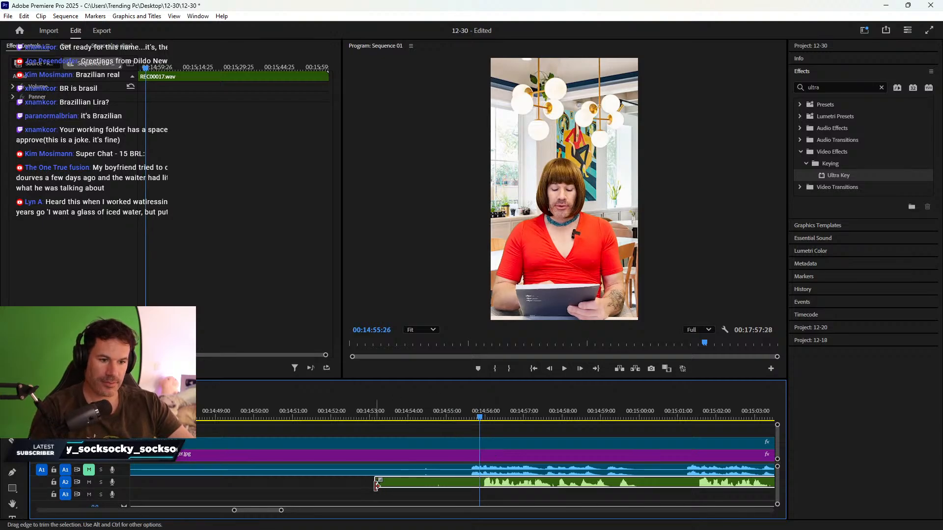
drag(377, 484, 489, 484)
click(464, 413)
click(467, 411)
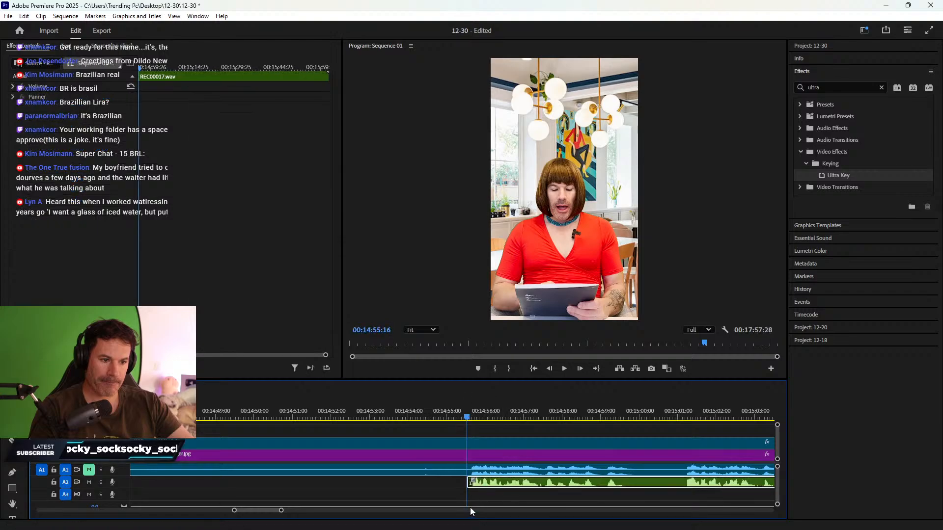
- Play back the take around 14:57 to 15:01 to review the sync
click(682, 412)
scroll(633, 444, down, 2)
key(space)
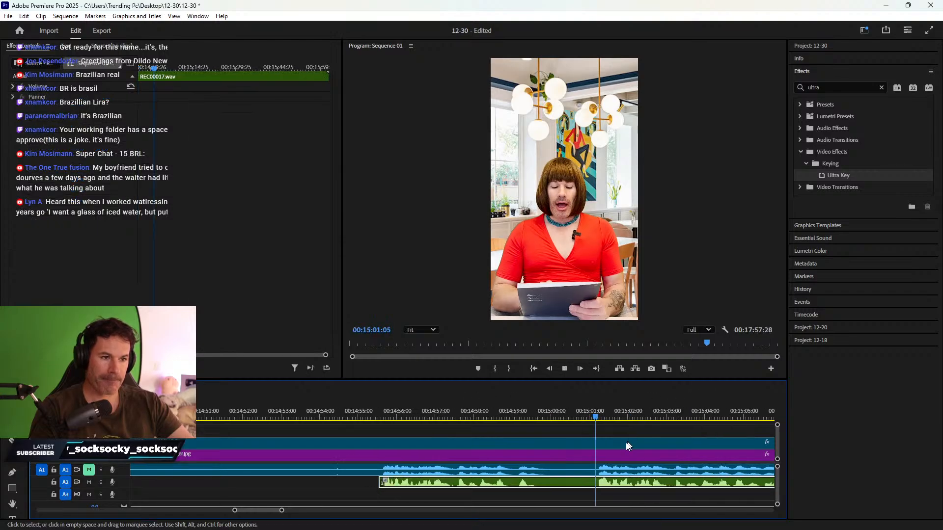
key(space)
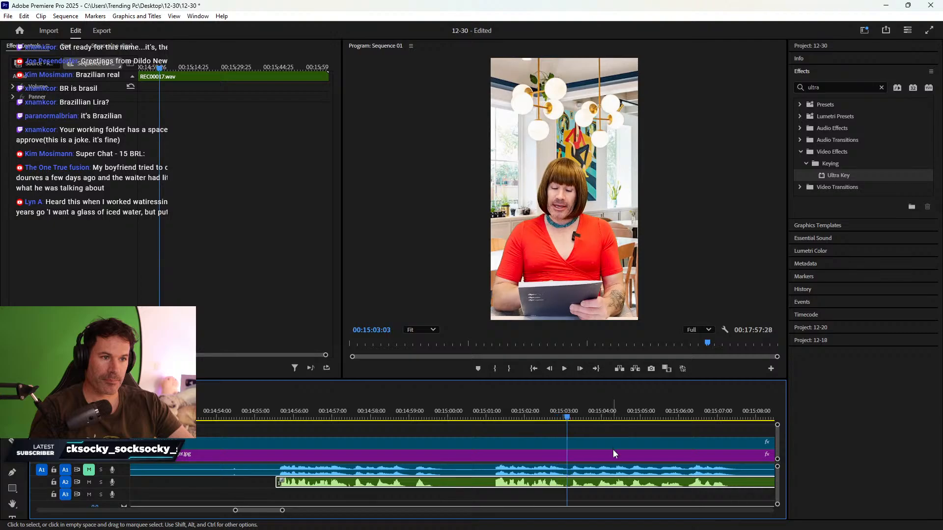
scroll(613, 453, down, 2)
click(576, 408)
key(space)
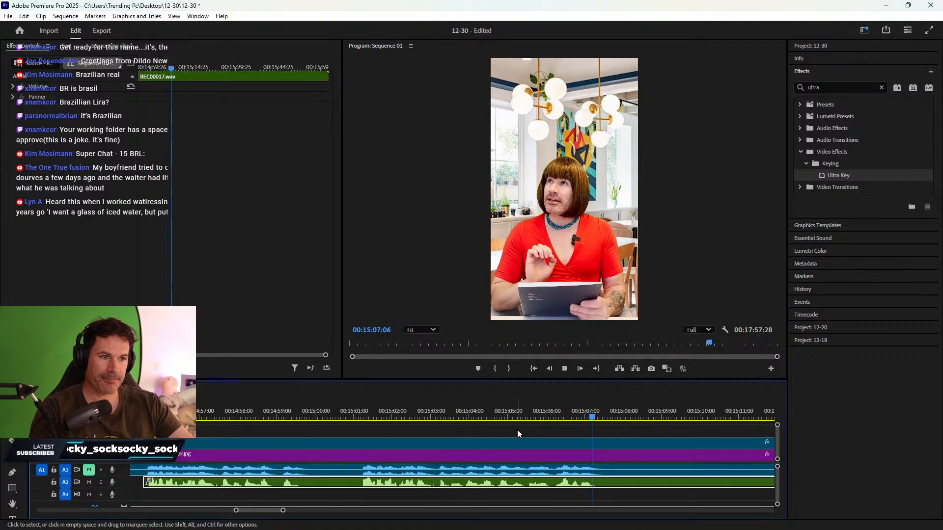
key(space)
click(214, 411)
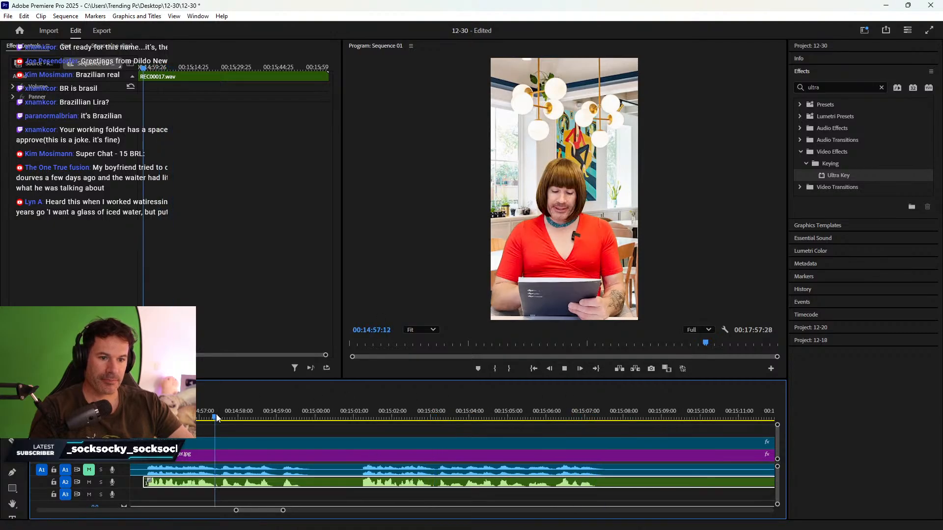
key(space)
- Cut every track at 15:00:28 and delete all clip pieces before the cut
click(350, 408)
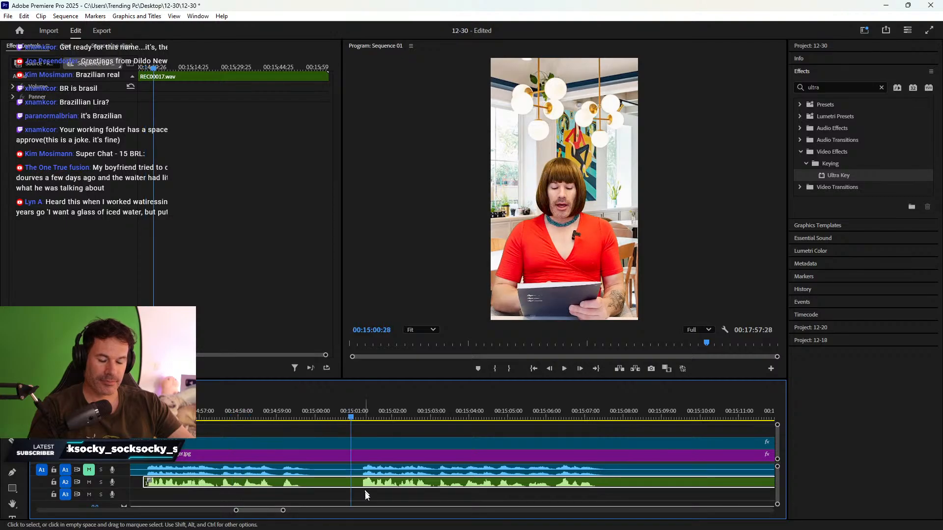
key(ctrl+k)
drag(338, 494, 320, 442)
key(Delete)
- Ripple-delete the empty gap left in the timeline so later clips pull left
right_click(325, 458)
click(336, 464)
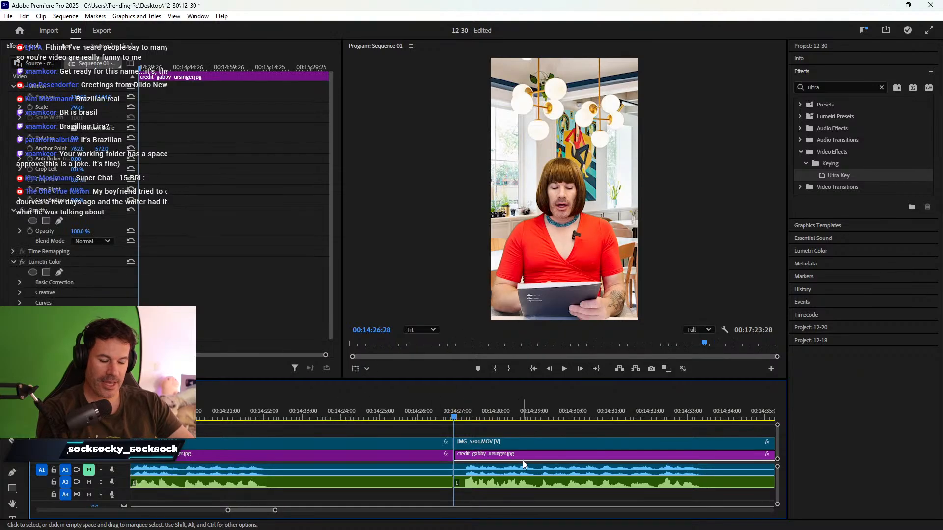
key(minus)
scroll(546, 460, down, 6)
key(minus)
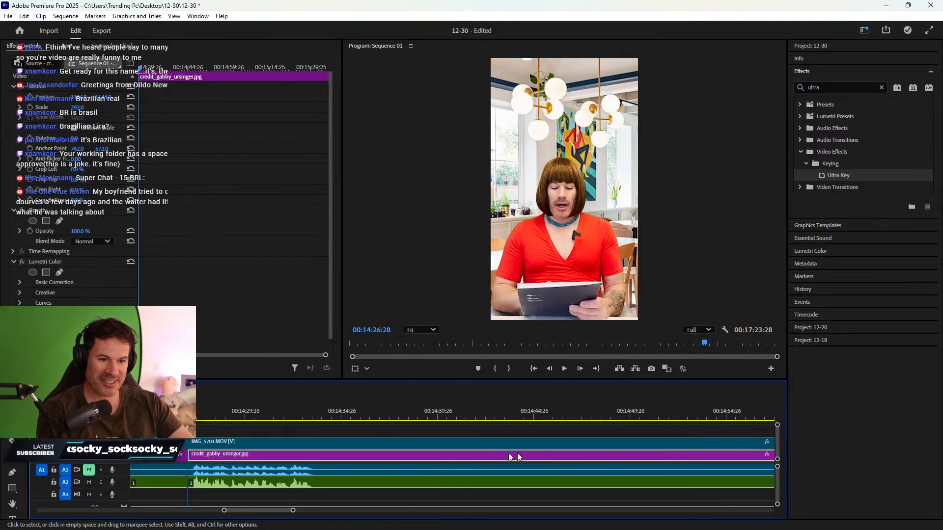
- Cut the IMG_5701.MOV video, its audio and the credit_gabby image at 14:34:06
click(391, 412)
drag(391, 410, 411, 402)
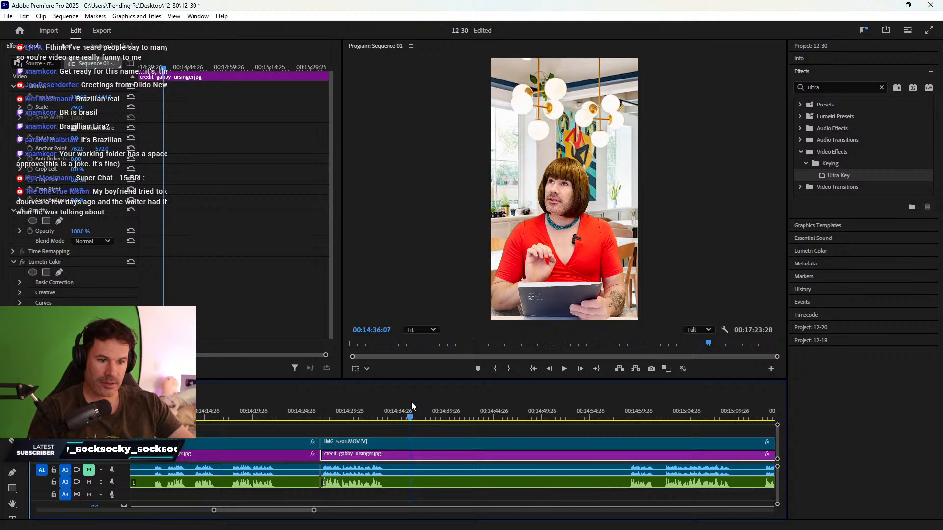
click(411, 473)
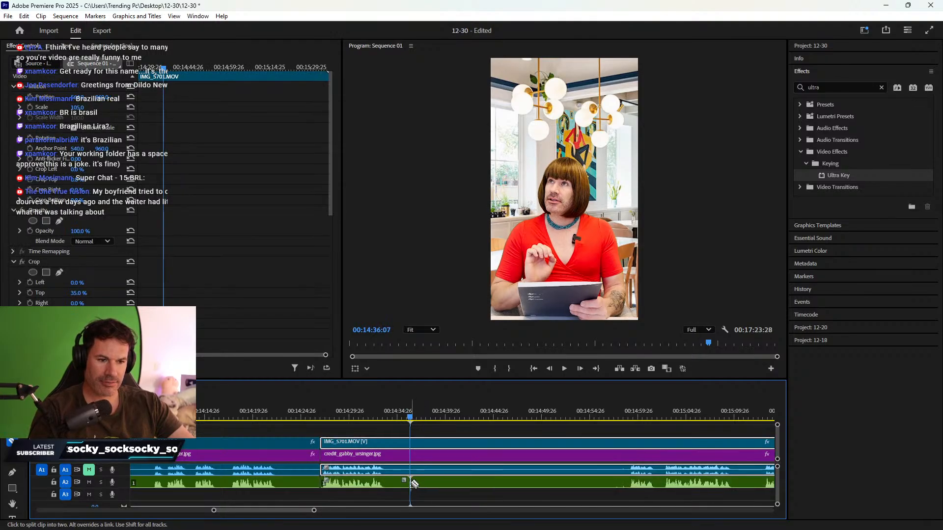
click(410, 470)
click(411, 456)
key(v)
click(417, 455)
- Trim the IMG_5701 and credit_gabby pieces to start at 14:55:16 and close the gap
drag(430, 416, 609, 378)
click(452, 433)
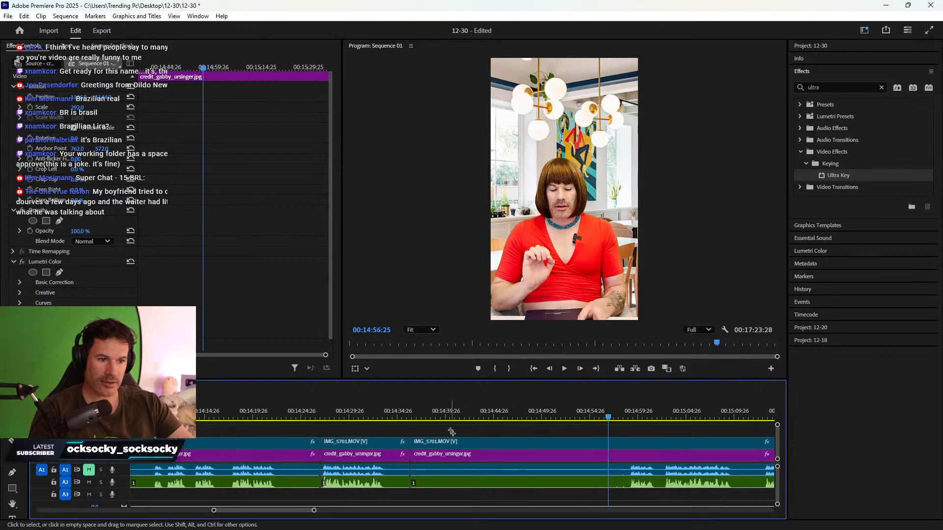
drag(452, 433, 469, 485)
drag(416, 455, 617, 456)
click(580, 453)
key(Delete)
- Trim the recorded audio's end to 15:01:05 and ripple-delete the gap before IMG_5702
scroll(574, 448, down, 8)
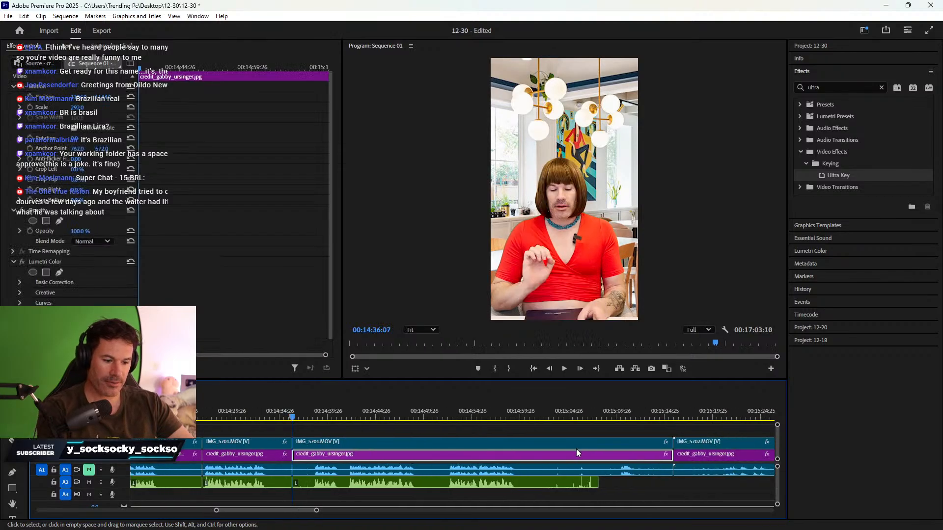
key(minus)
drag(480, 412, 493, 410)
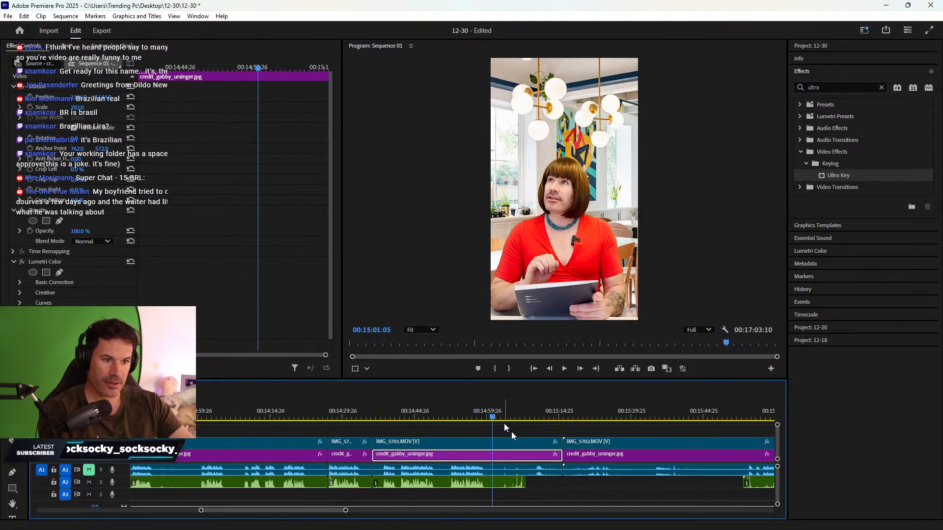
drag(525, 484, 493, 456)
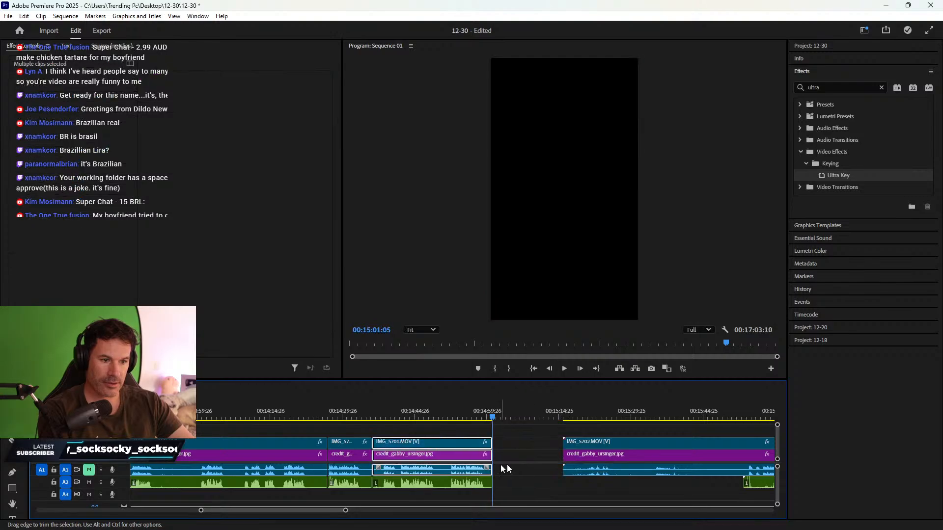
right_click(542, 449)
click(565, 456)
- Cut REC00018.wav at 15:39:13 and delete its unwanted left piece
scroll(595, 463, down, 8)
drag(614, 485, 494, 488)
scroll(600, 473, down, 7)
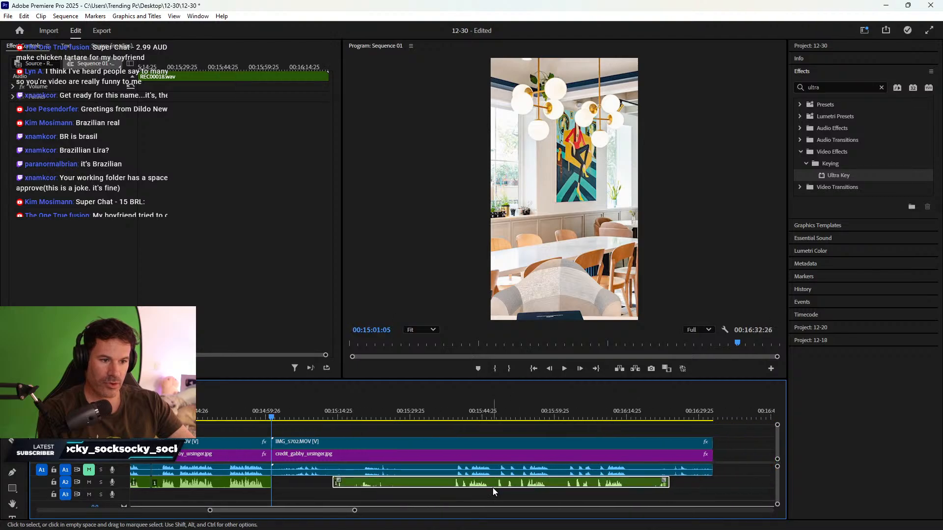
click(456, 416)
key(minus)
key(minus)
key(minus)
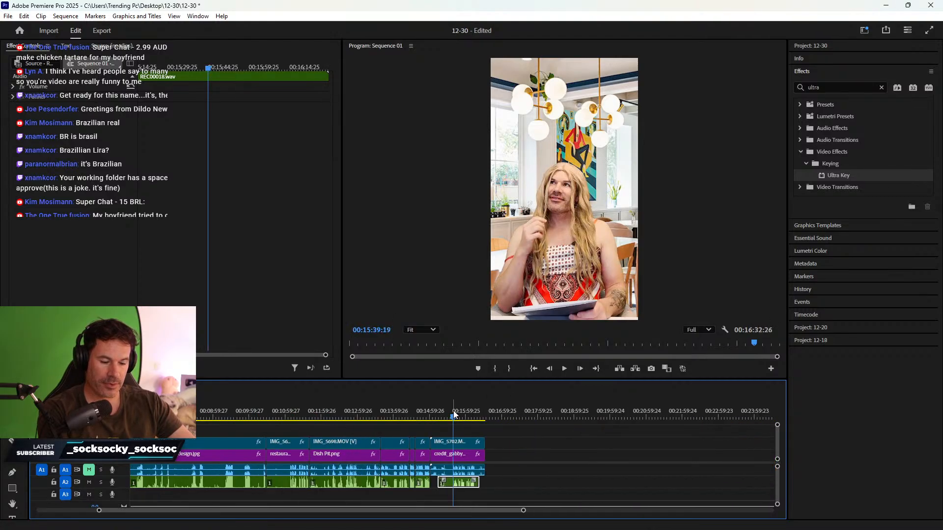
key(equal)
key(equal)
key(equal)
key(equal)
key(equal)
key(equal)
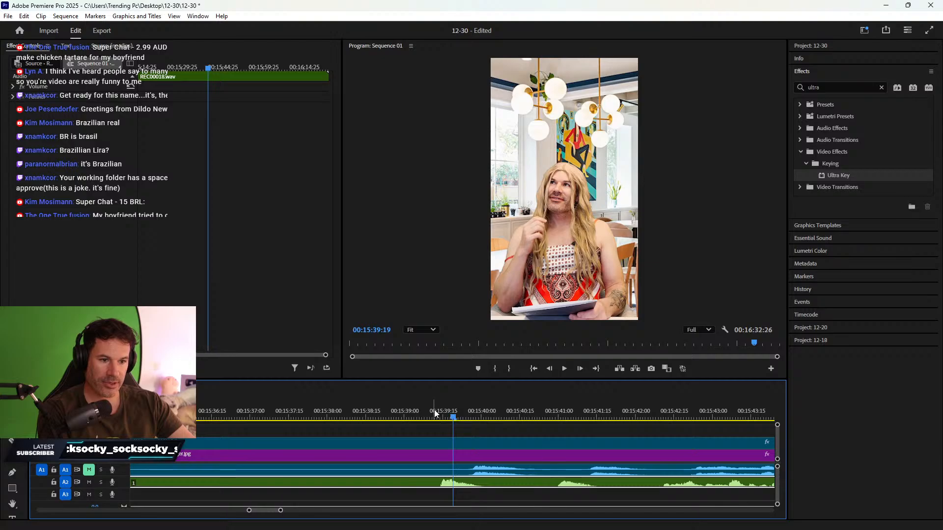
key(minus)
drag(441, 415, 446, 416)
key(c)
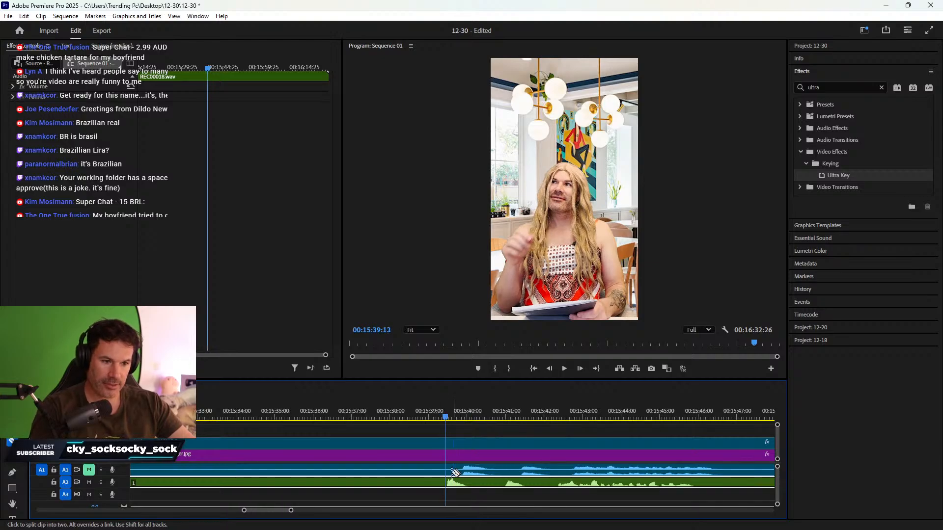
click(446, 483)
key(v)
key(Delete)
- Align REC00018.wav to start at 15:39:23, nudge it a frame later, and check sync
click(459, 413)
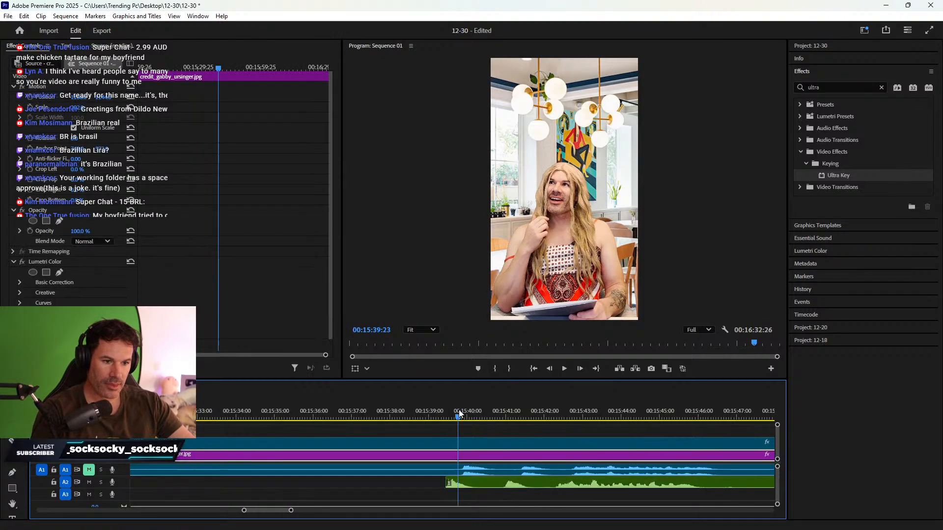
drag(471, 484, 486, 486)
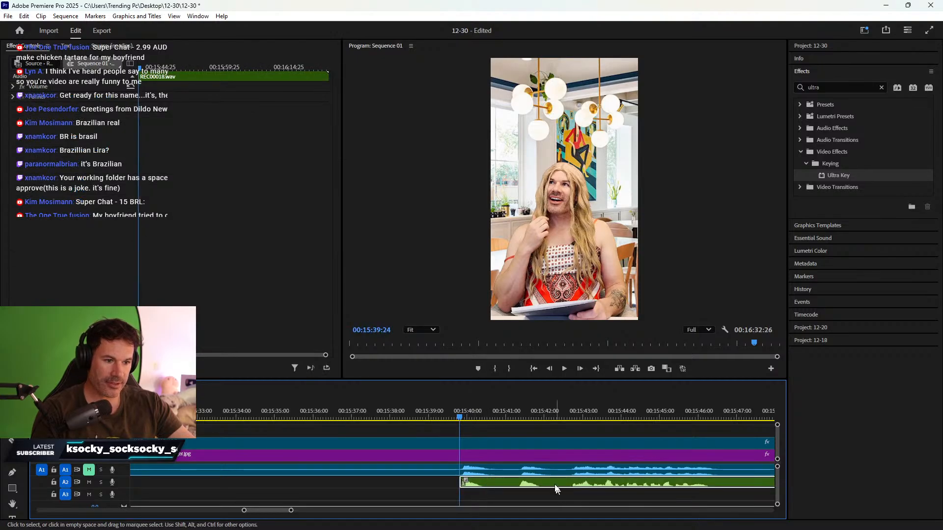
key(equal)
key(equal)
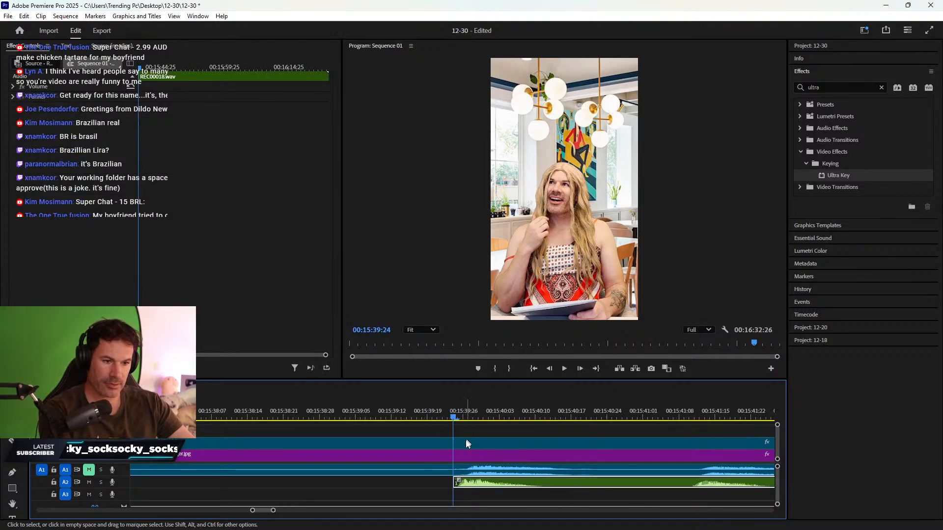
drag(470, 483, 484, 482)
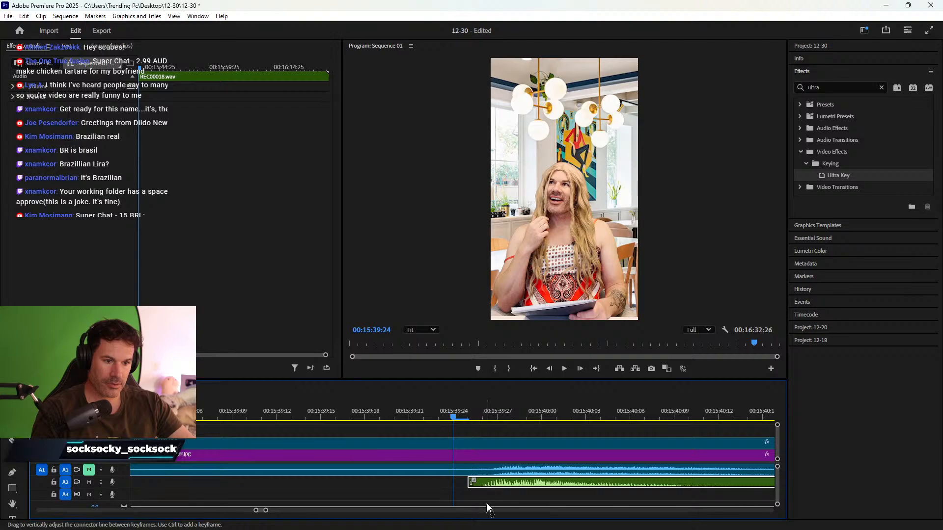
key(minus)
key(minus)
key(space)
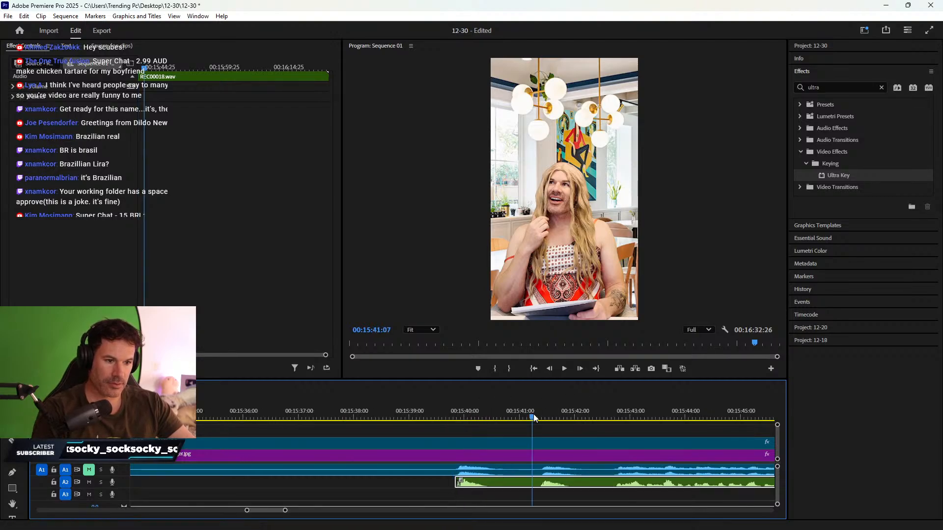
key(space)
scroll(590, 461, down, 3)
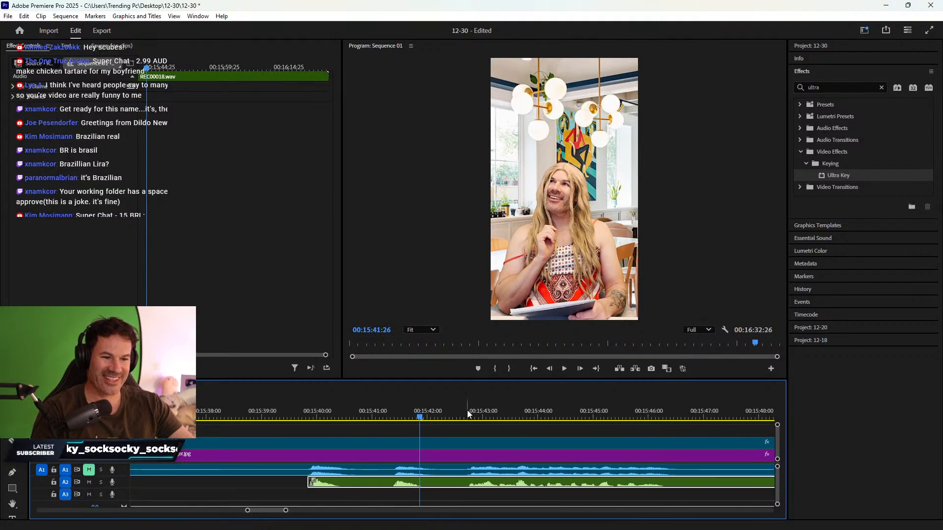
key(space)
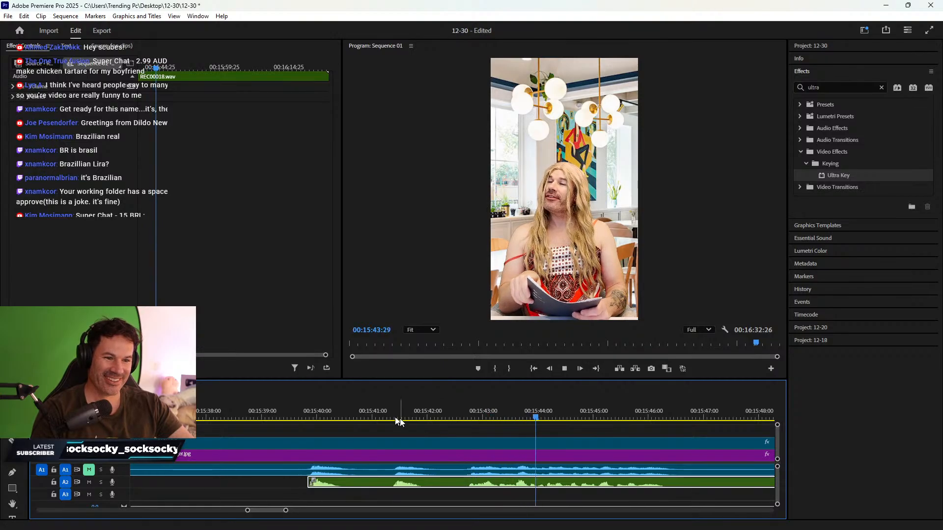
- Trim the audio start to 15:40:29, cut all tracks there, and ripple-delete the earlier clips
drag(339, 415, 410, 415)
scroll(489, 434, down, 3)
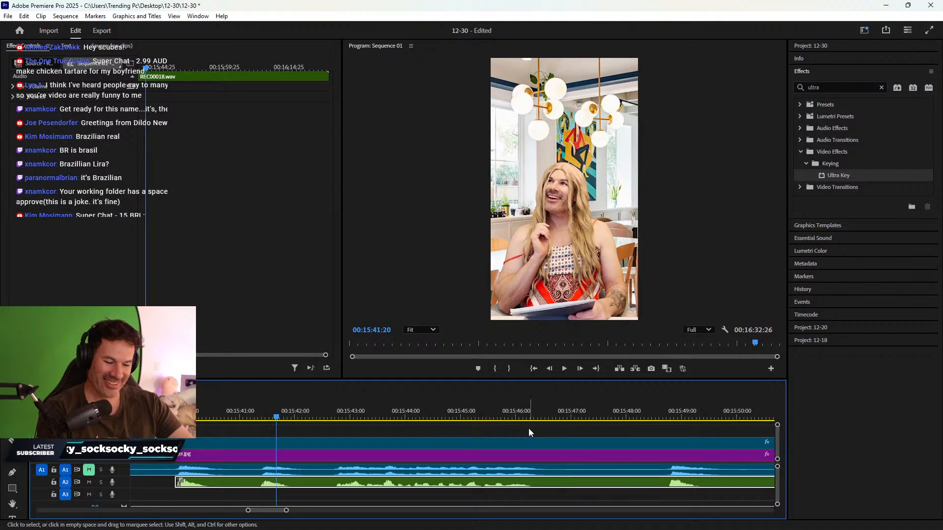
key(minus)
key(minus)
drag(410, 416, 400, 417)
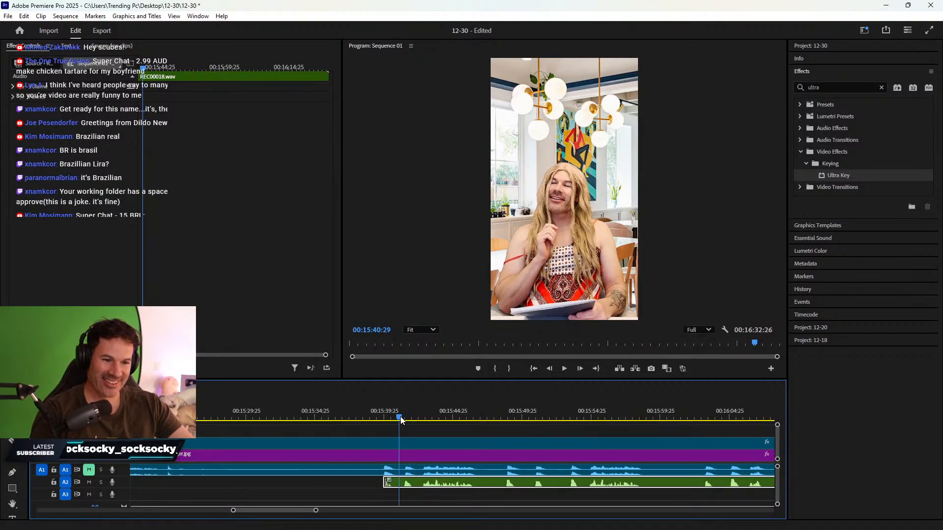
drag(385, 483, 358, 442)
key(ctrl+k)
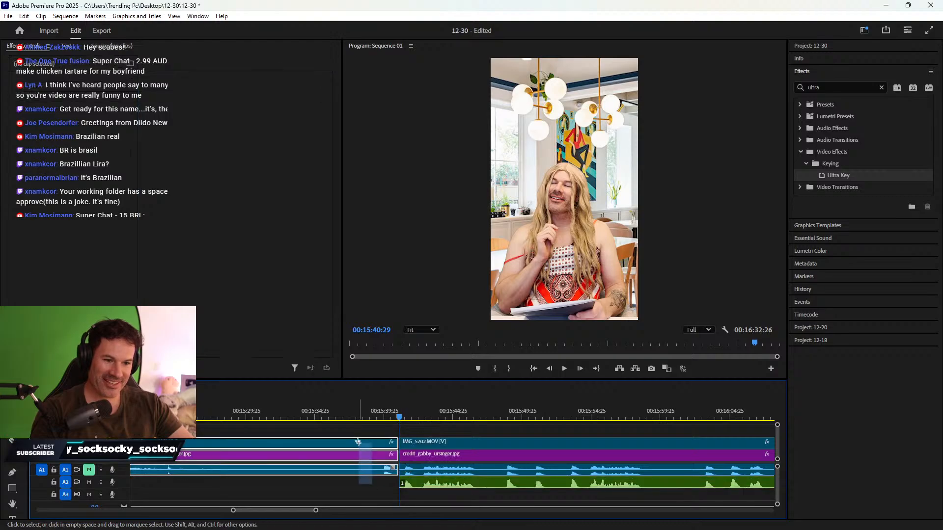
key(shift+Delete)
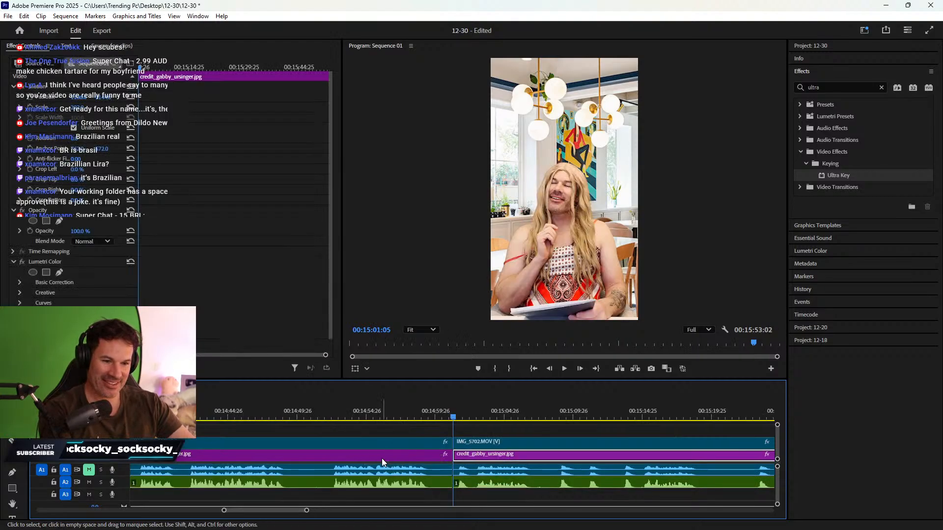
- Trim the recorded audio's end to 15:37:17 and select the IMG_5702 clips beyond it
key(minus)
key(minus)
drag(570, 416, 579, 416)
drag(603, 484, 578, 483)
drag(614, 486, 579, 457)
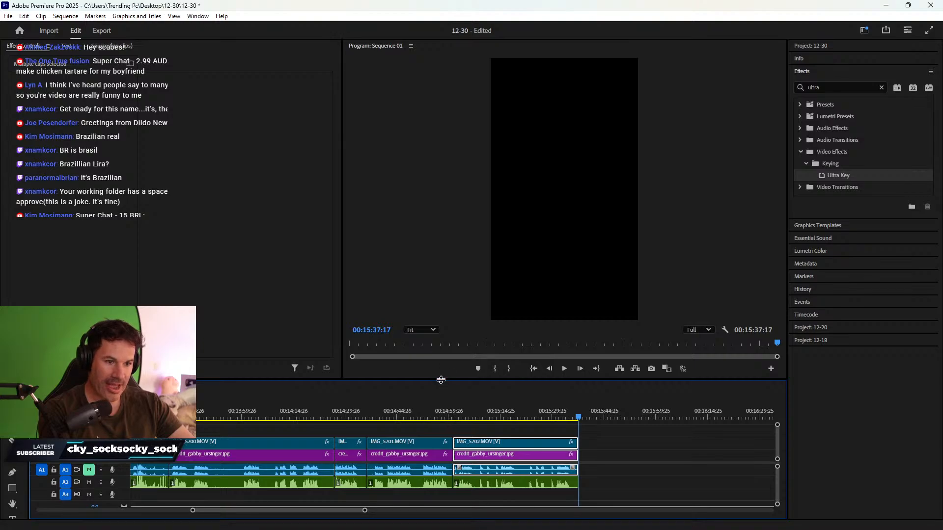
- Enlarge the timeline panel, select every clip, and unlink video from audio
drag(441, 380, 440, 372)
scroll(446, 388, down, 1)
scroll(257, 446, up, 3)
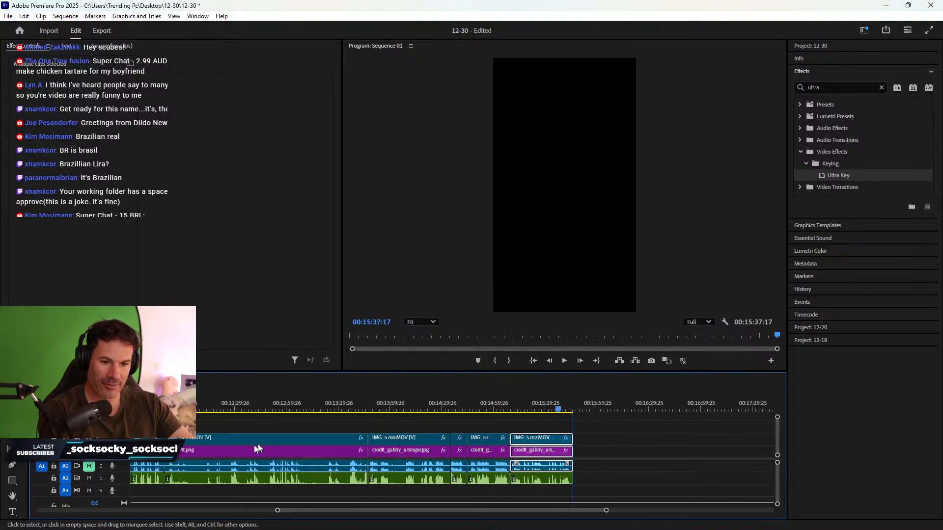
scroll(250, 445, up, 3)
scroll(248, 444, down, 1)
scroll(218, 452, up, 4)
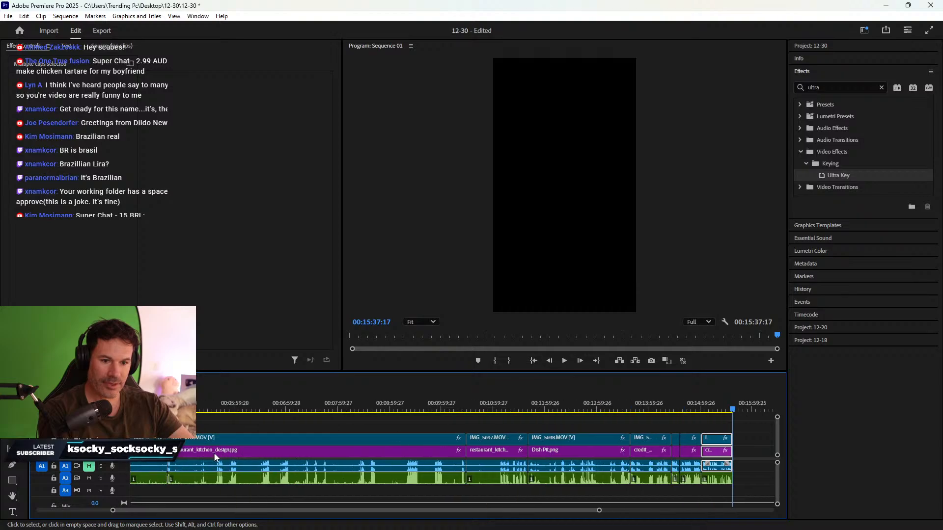
scroll(215, 457, down, 1)
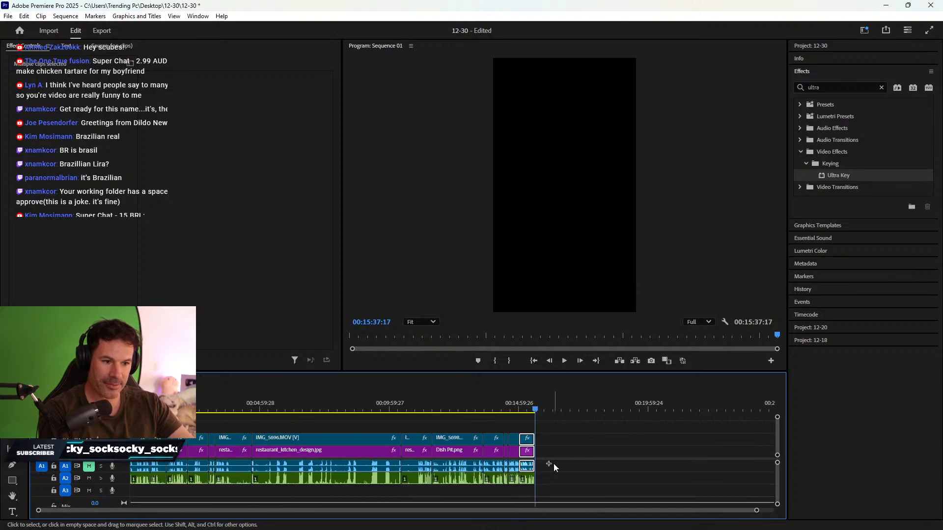
drag(553, 464, 128, 469)
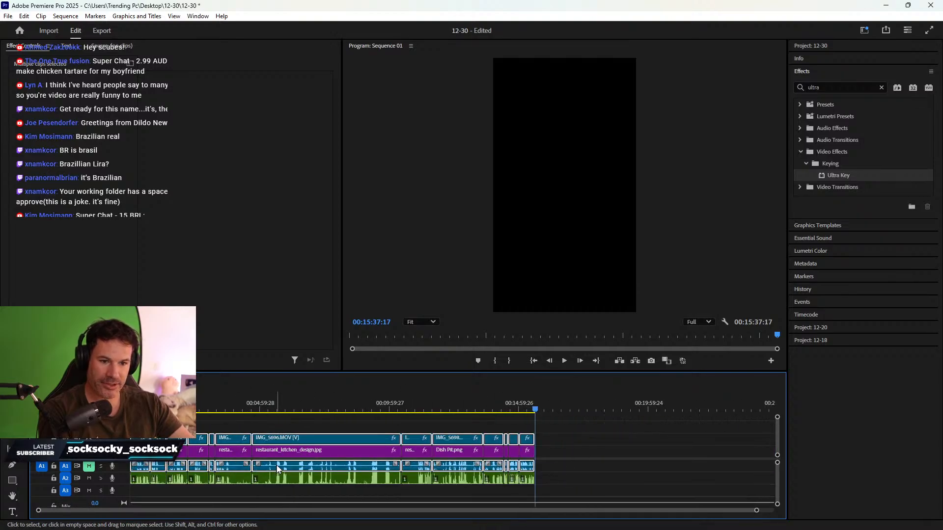
right_click(278, 469)
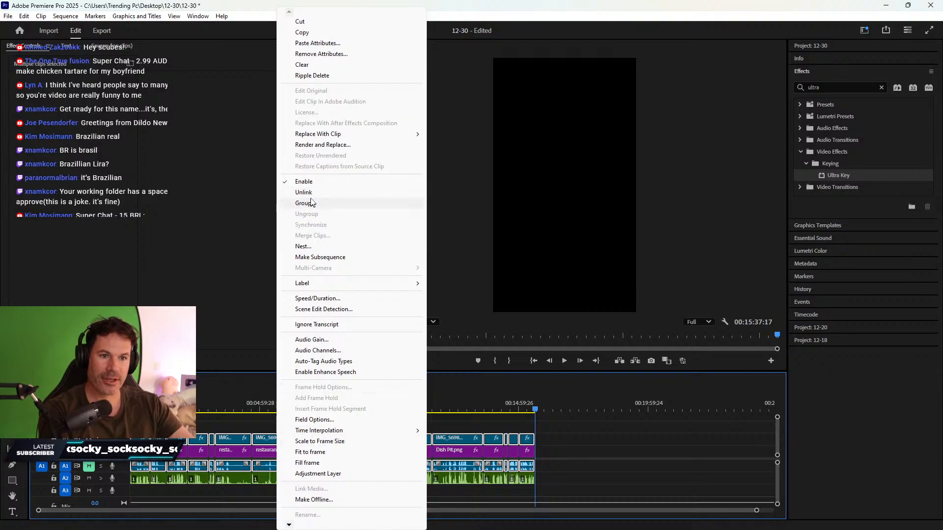
click(312, 202)
- Delete all audio clips on A1 and move the A2 voice audio up onto A1
click(416, 470)
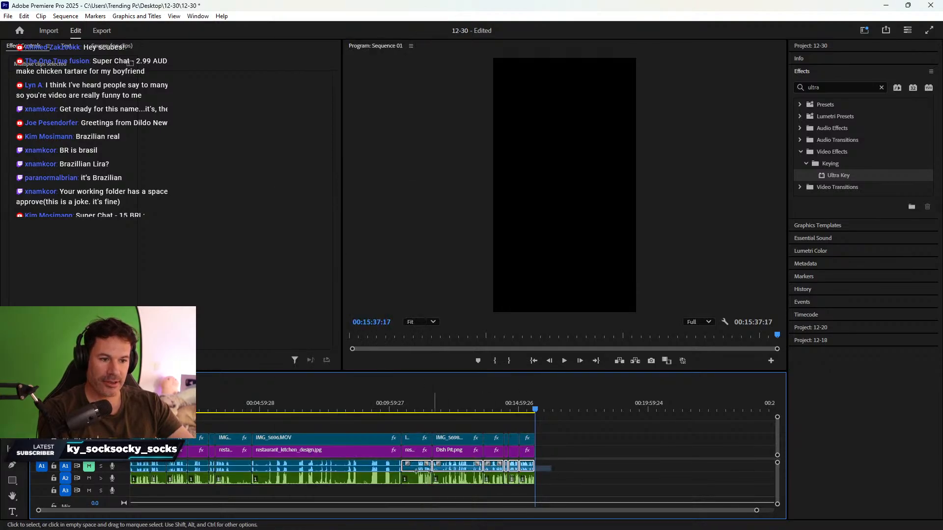
drag(416, 472, 120, 467)
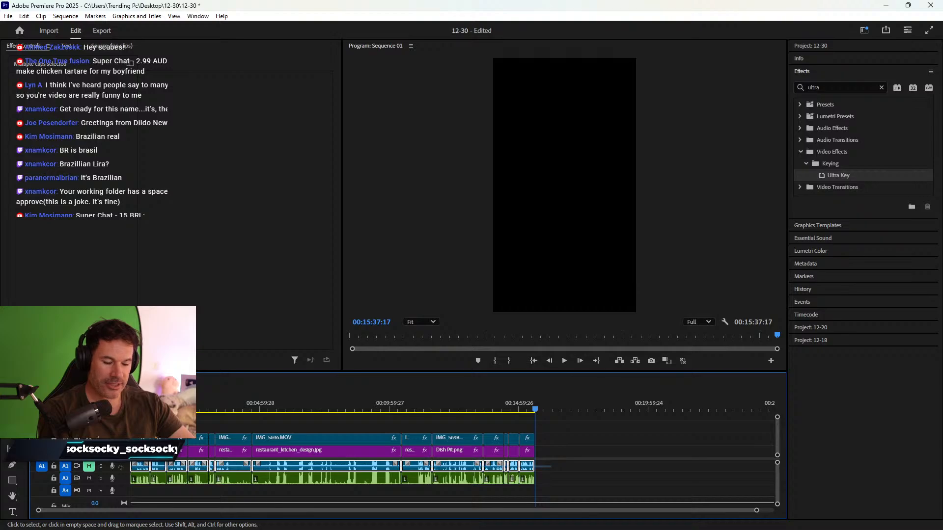
key(Delete)
drag(548, 486, 125, 475)
drag(234, 479, 230, 476)
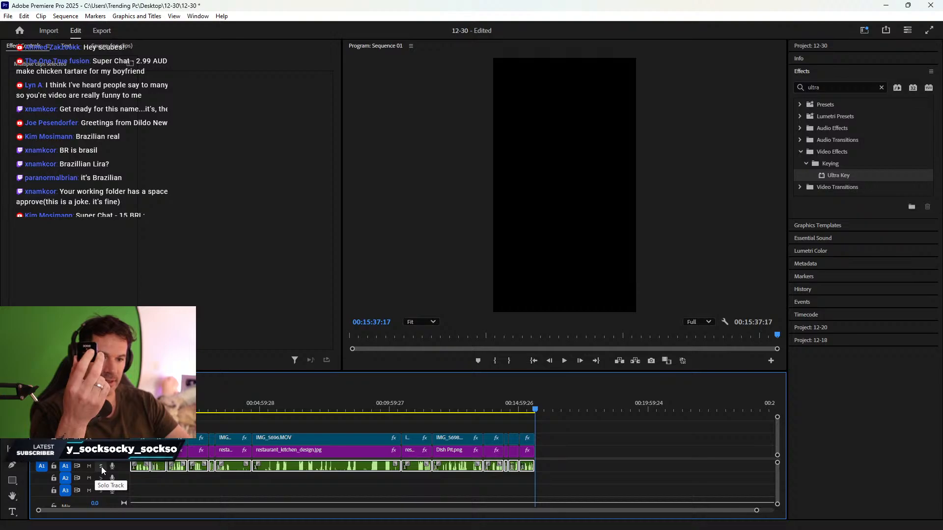
- Put the playhead at 00:00:00:00 on the timeline ruler
click(131, 407)
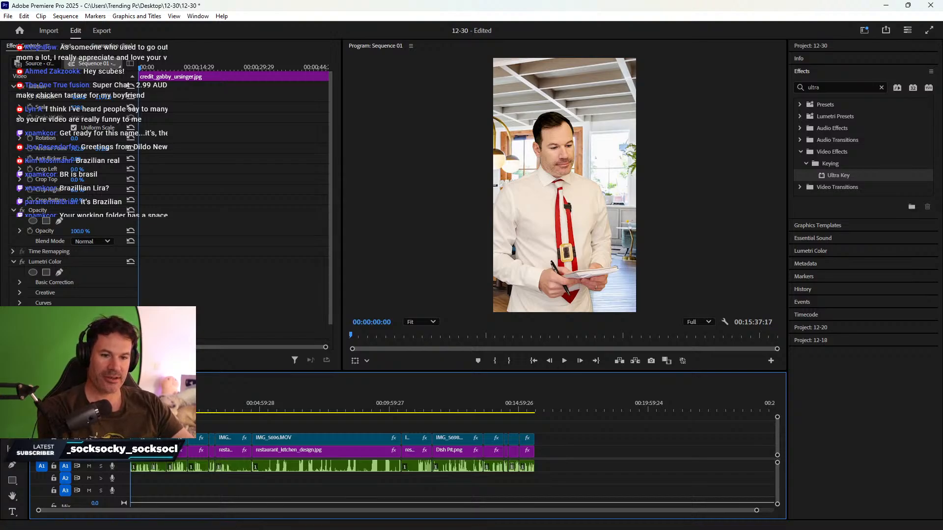
- Zoom in on the timeline start, play the opening, then replay from around 21 seconds
key(=)
key(=)
key(=)
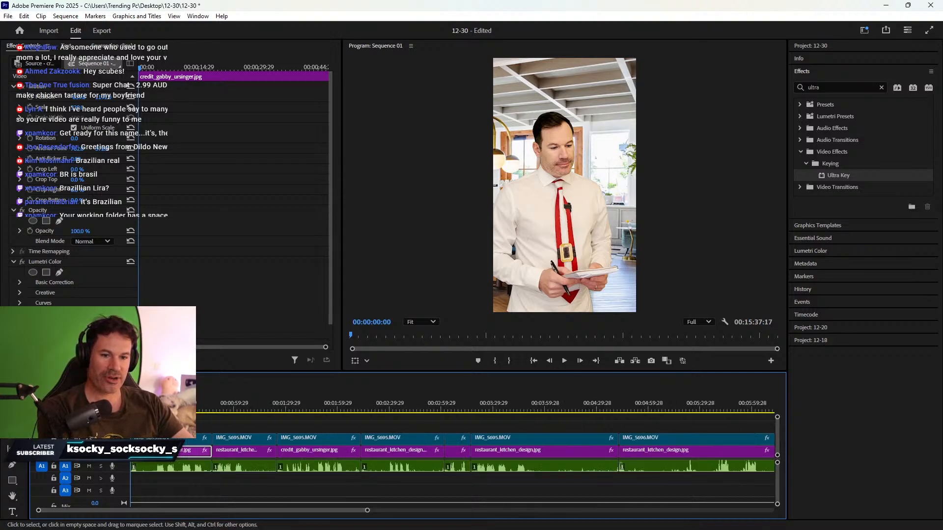
key(l)
key(l)
key(l)
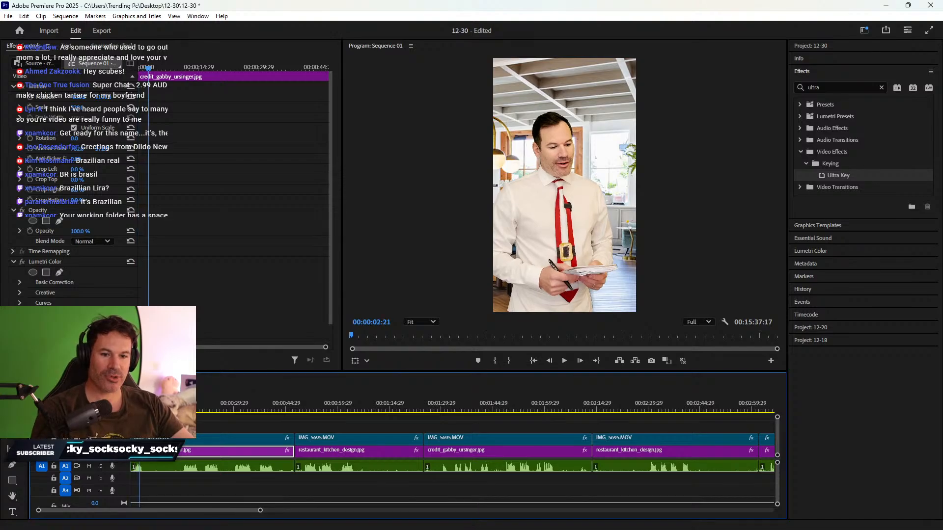
drag(187, 409, 183, 409)
key(space)
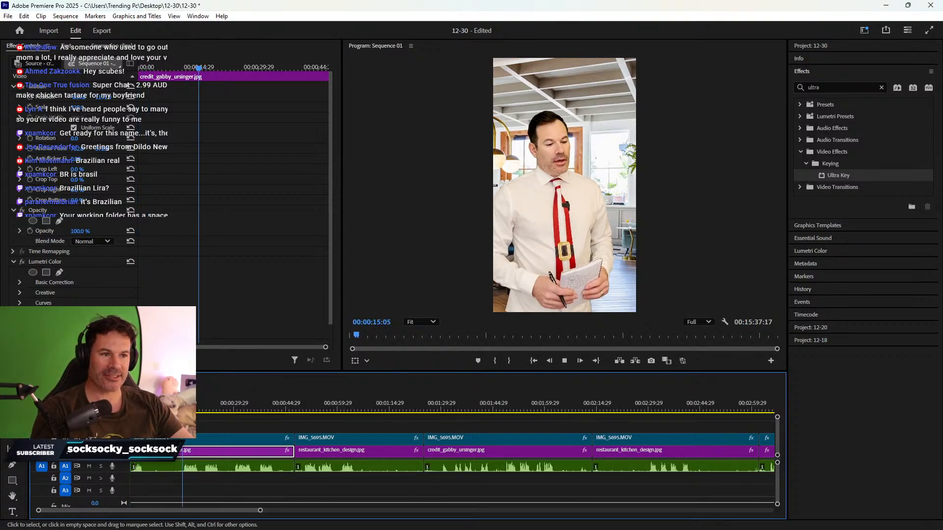
key(space)
click(204, 409)
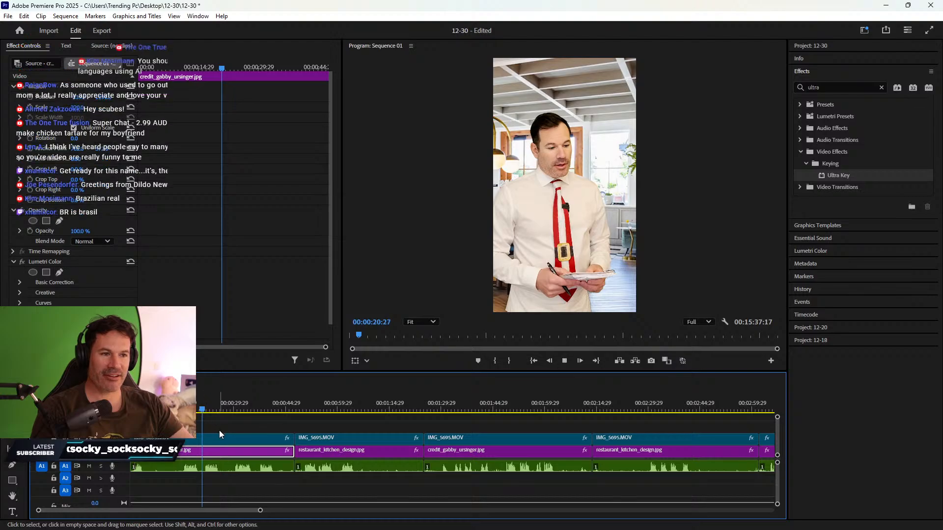
key(space)
key(space)
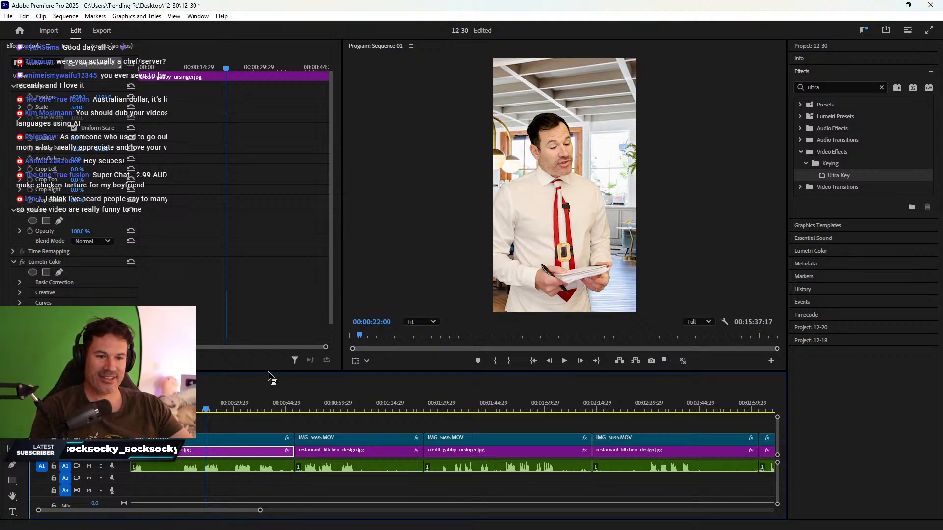
- Zoom in further and review playback from 00:00:21:21 and around 15 seconds
key(=)
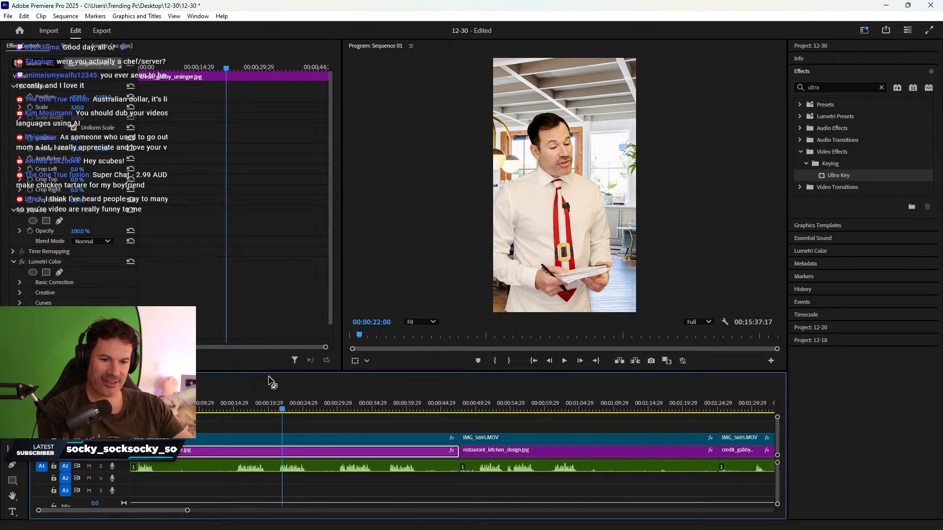
click(280, 409)
drag(280, 409, 281, 409)
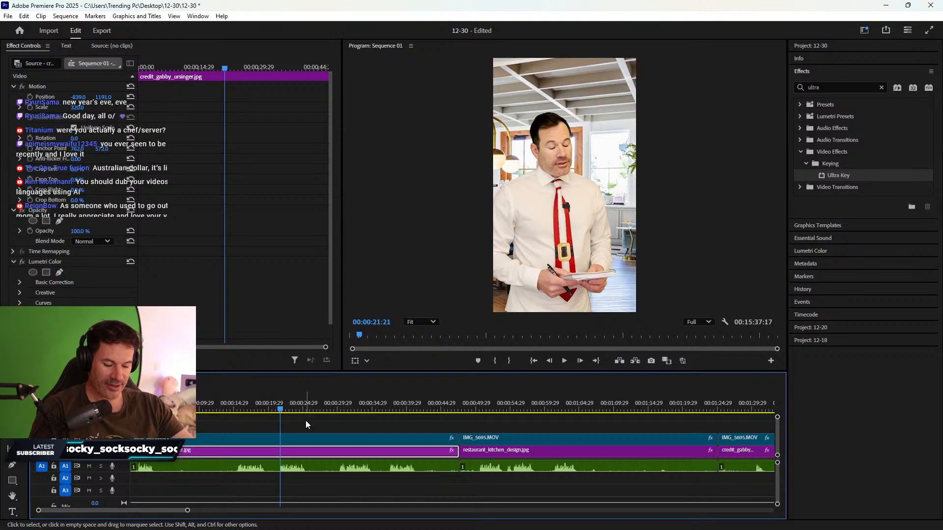
key(space)
key(space)
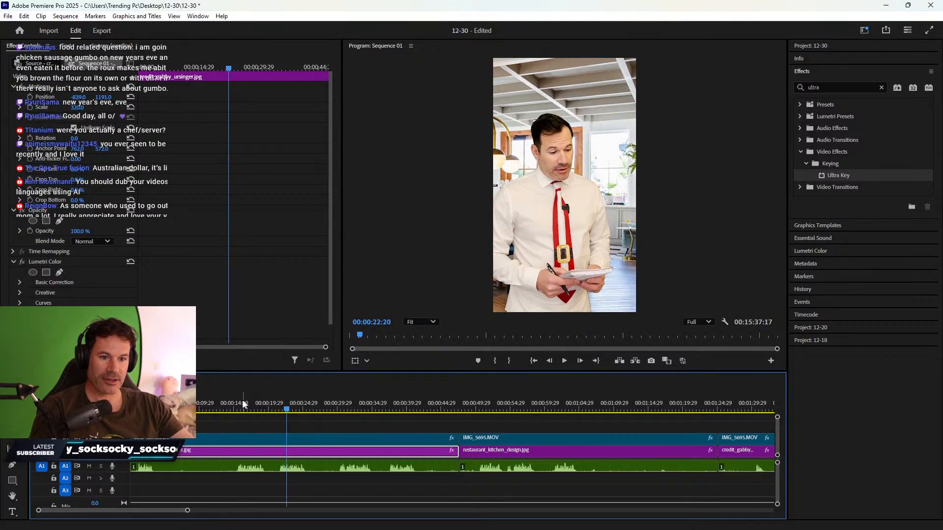
click(237, 406)
key(space)
key(space)
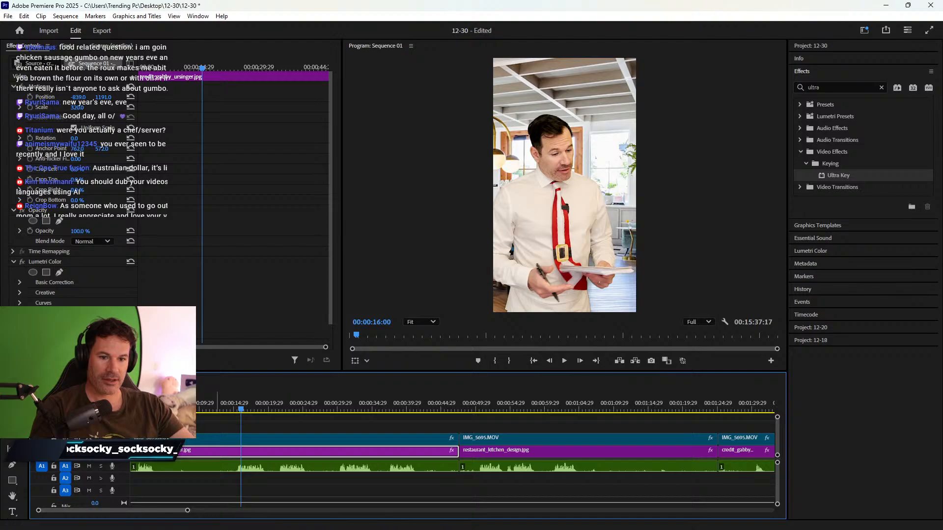
- Trim the dead start of all clips to 00:00:01:01 and play back the new opening
key(Home)
key(space)
key(space)
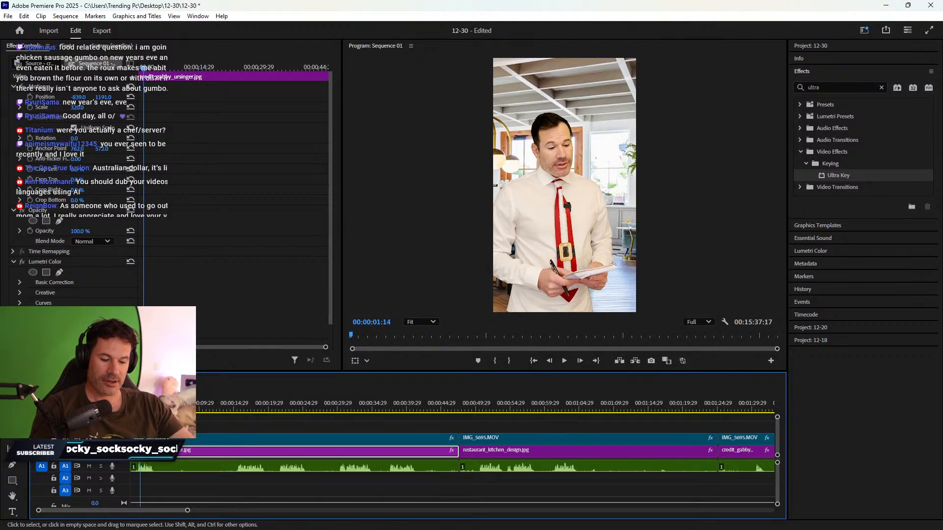
key(equal)
key(equal)
click(160, 406)
key(Left)
key(Left)
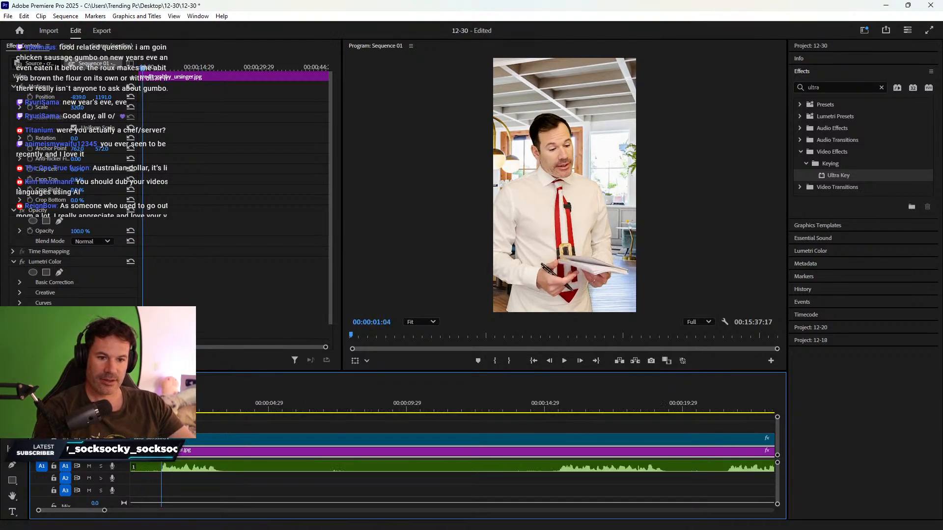
drag(170, 426, 161, 465)
key(space)
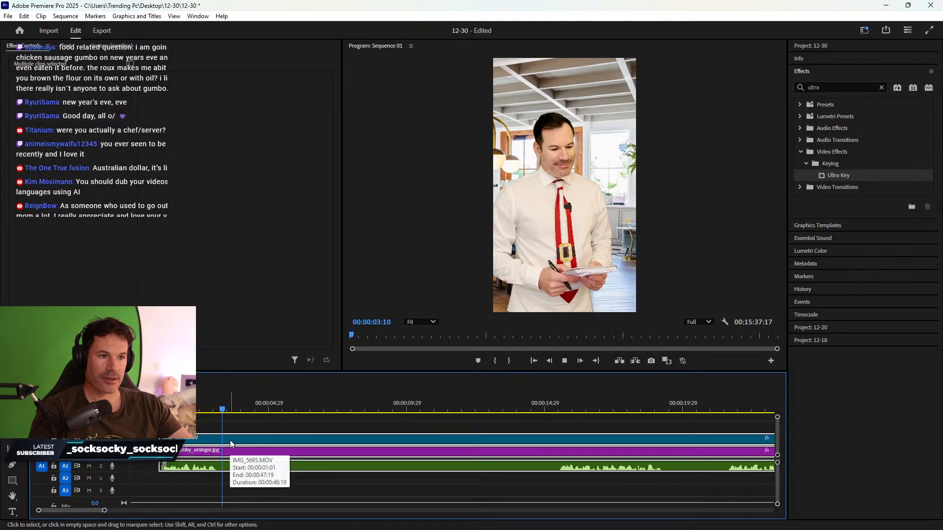
key(space)
- Reposition the IMG_5695.MOV video so the man sits further right in the frame
click(256, 429)
click(253, 440)
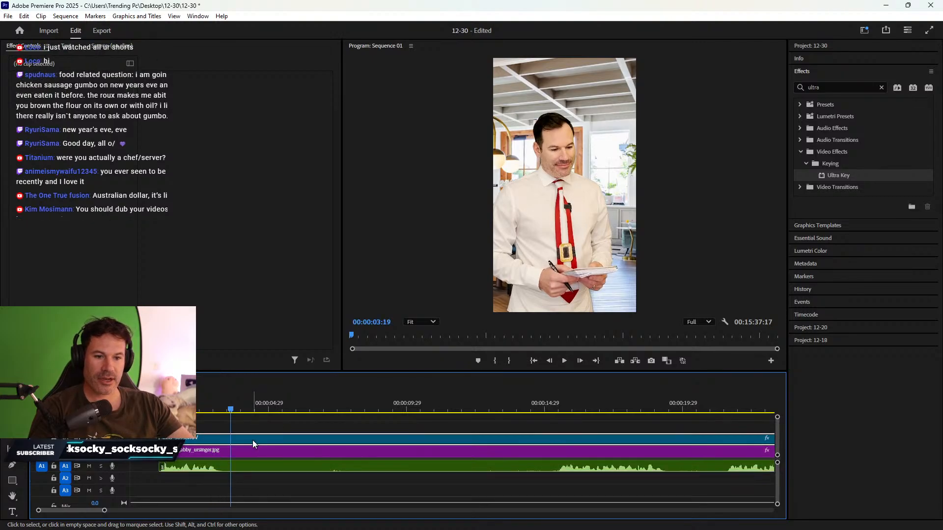
drag(78, 98, 132, 97)
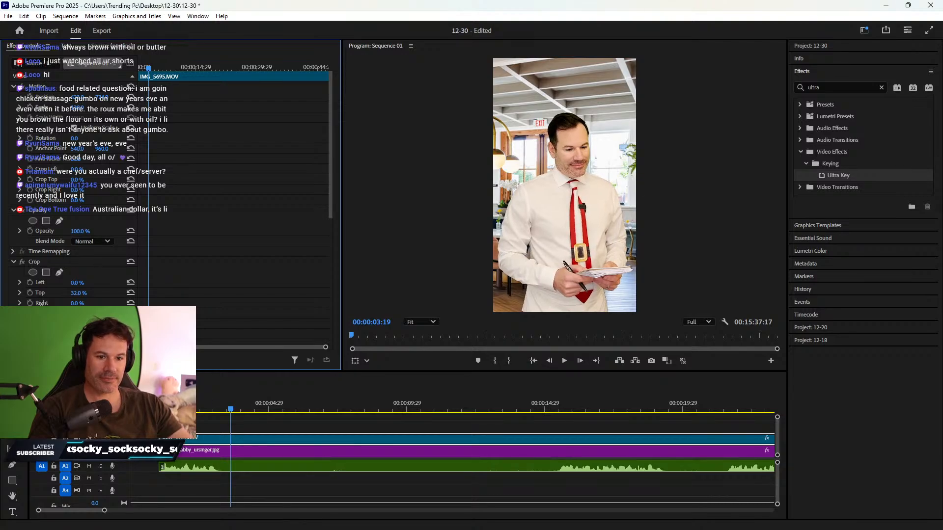
- Cut all tracks at the playhead and close the gap at the sequence start
shift+click(231, 451)
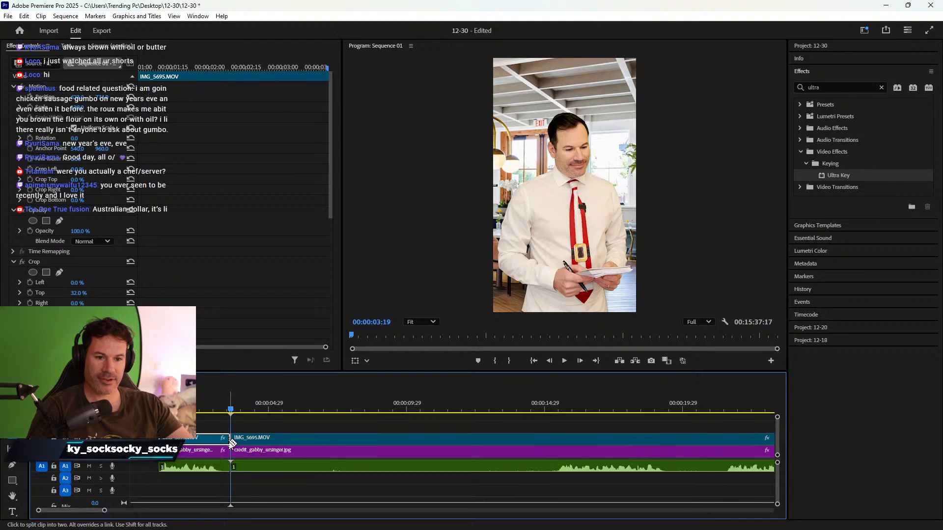
key(v)
click(146, 451)
key(Delete)
- Review the opening by scrubbing and playing from 00:00:14:11 and 00:00:20:21
click(240, 404)
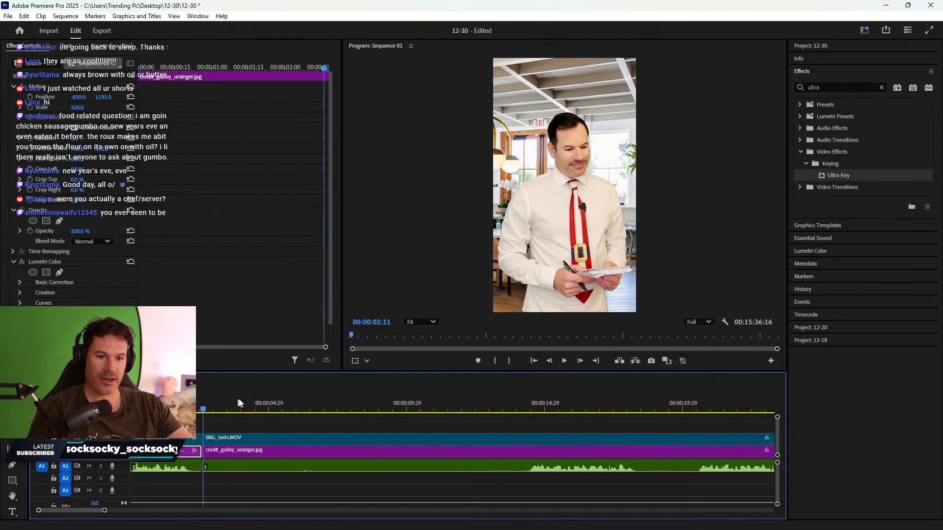
drag(240, 404, 508, 405)
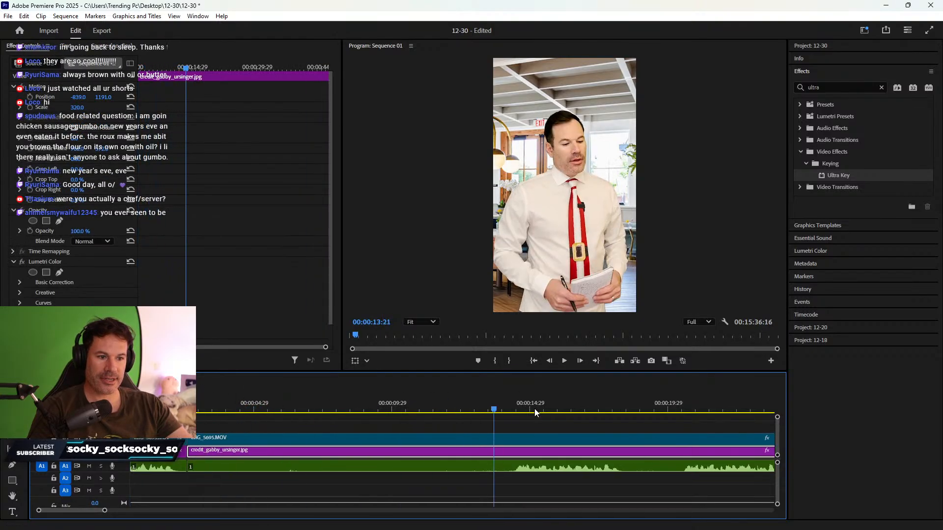
scroll(509, 415, down, 5)
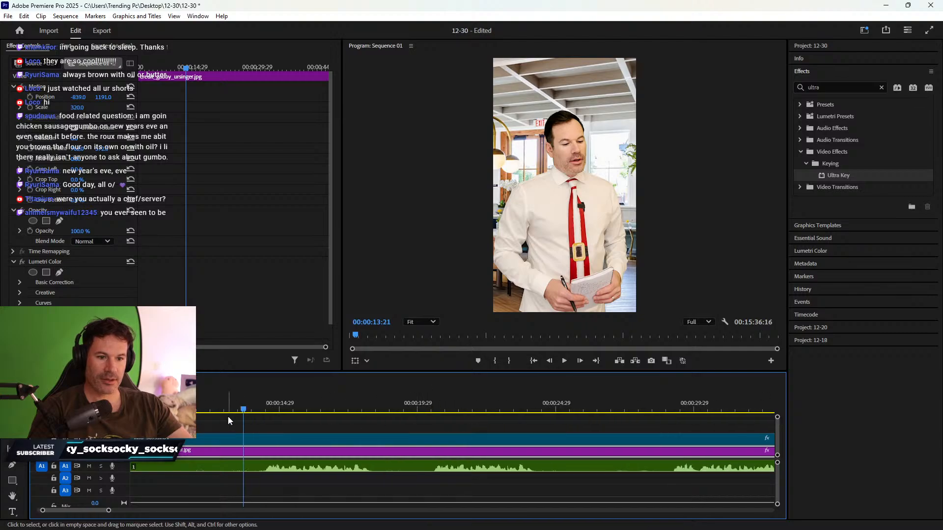
click(263, 408)
key(space)
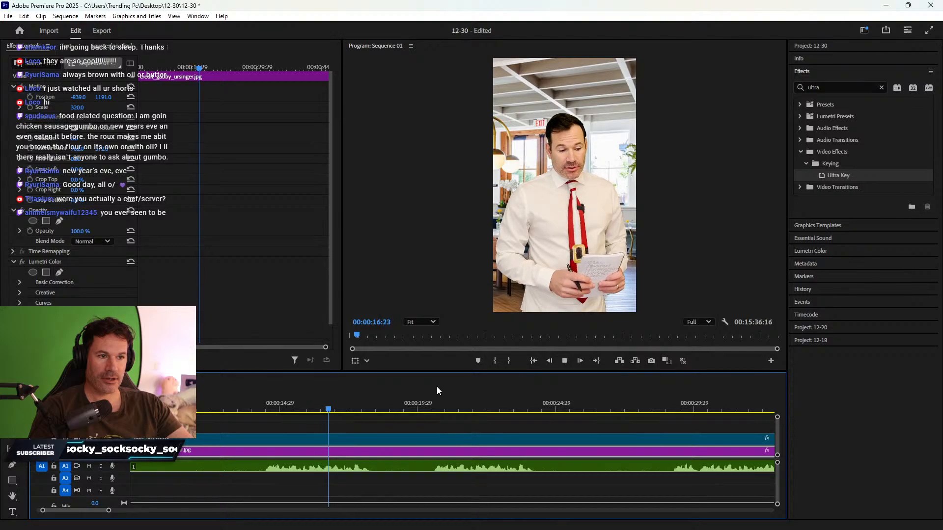
key(space)
click(437, 407)
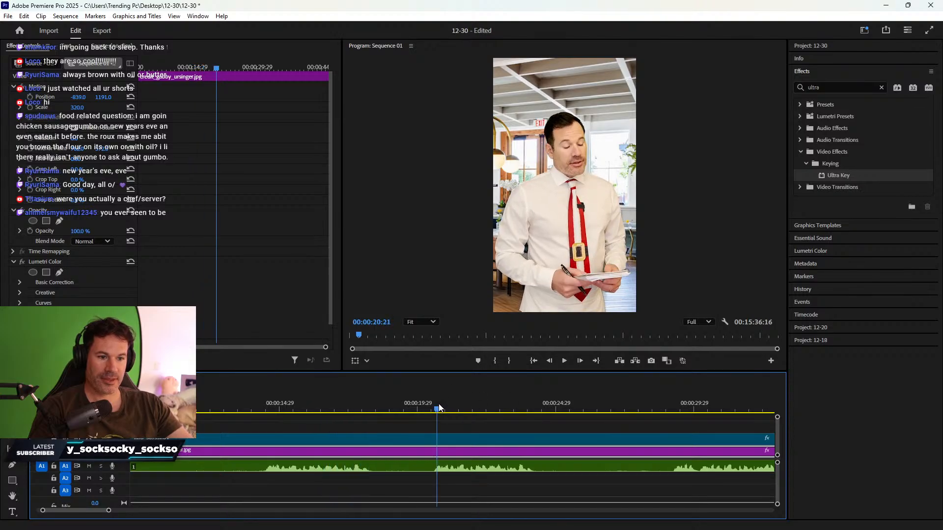
scroll(472, 418, down, 3)
key(space)
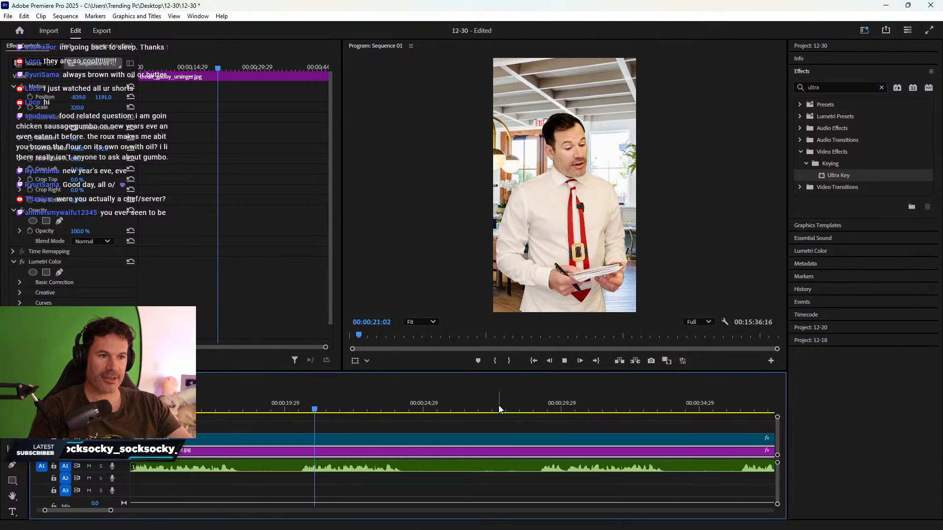
- Split both tracks at 00:00:36:14
click(531, 408)
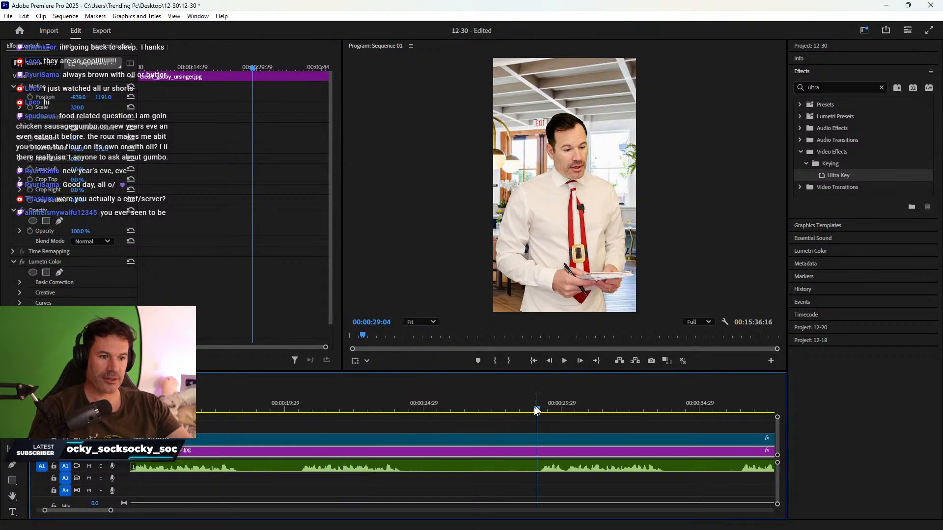
scroll(497, 437, down, 1)
scroll(510, 433, down, 4)
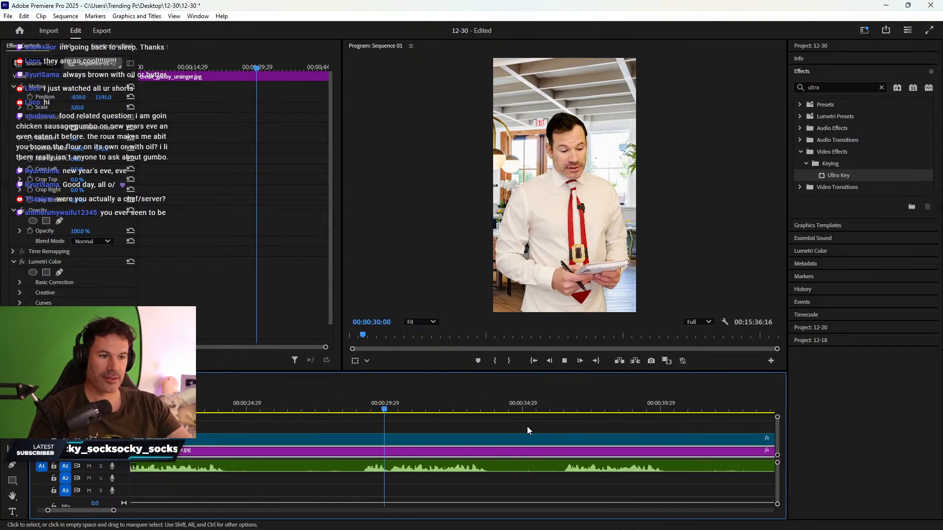
click(506, 408)
scroll(518, 406, down, 2)
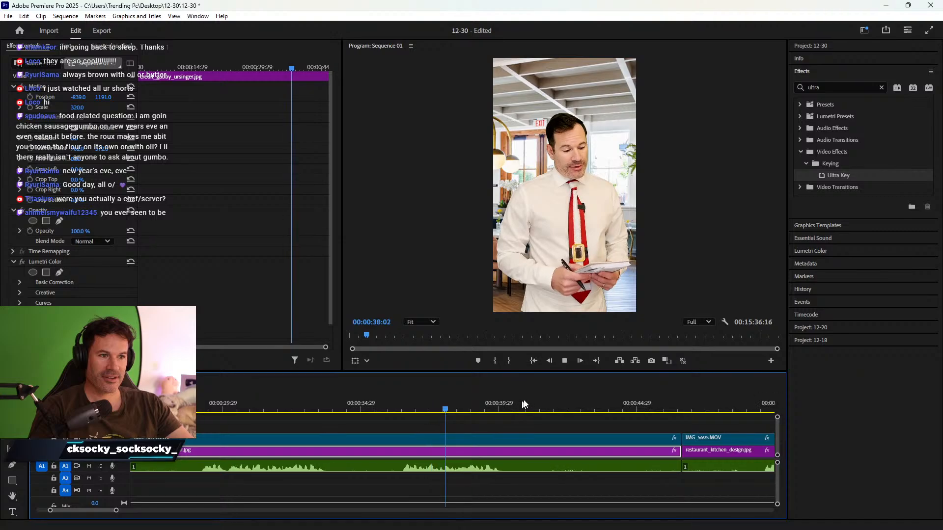
click(399, 405)
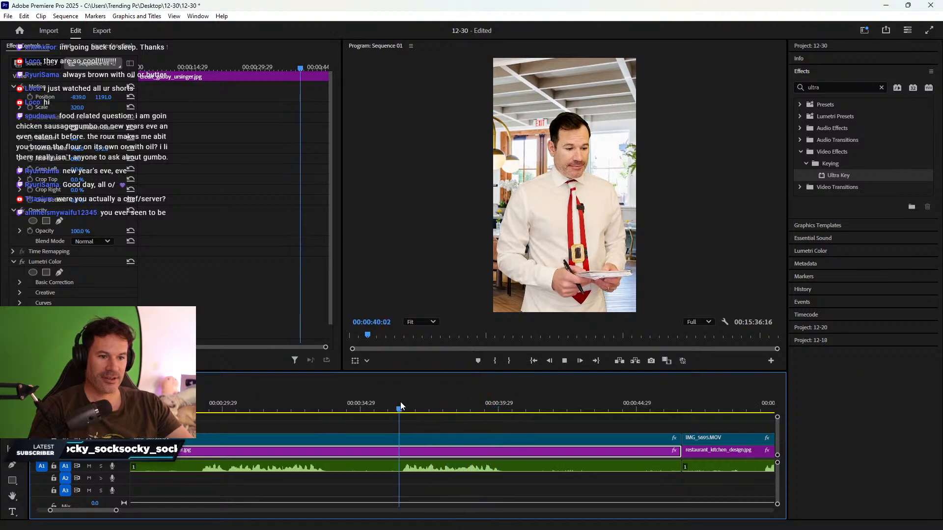
key(space)
key(c)
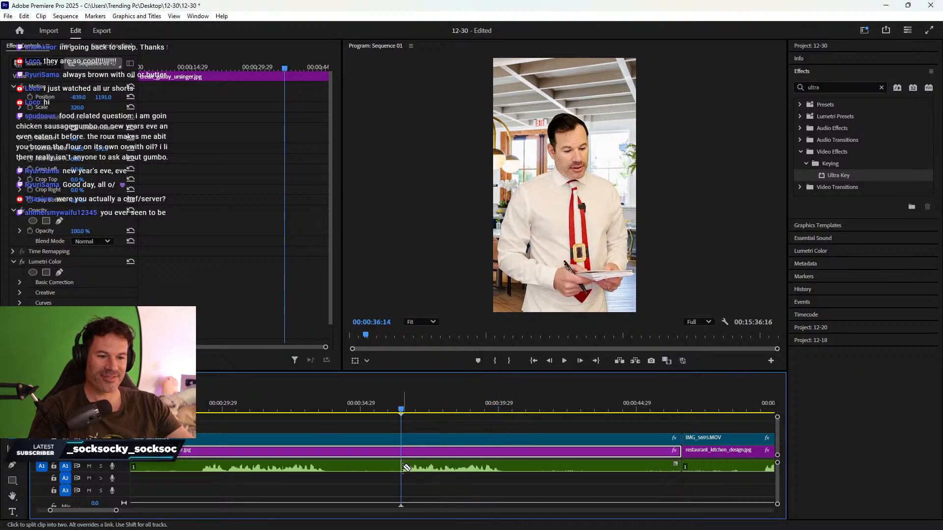
click(401, 467)
click(402, 451)
key(v)
- Split the clips at 00:00:40:15 and the top IMG_5695.MOV clip at the playhead
mouse_move(491, 404)
mouse_down()
mouse_move(501, 401)
mouse_move(485, 402)
mouse_up()
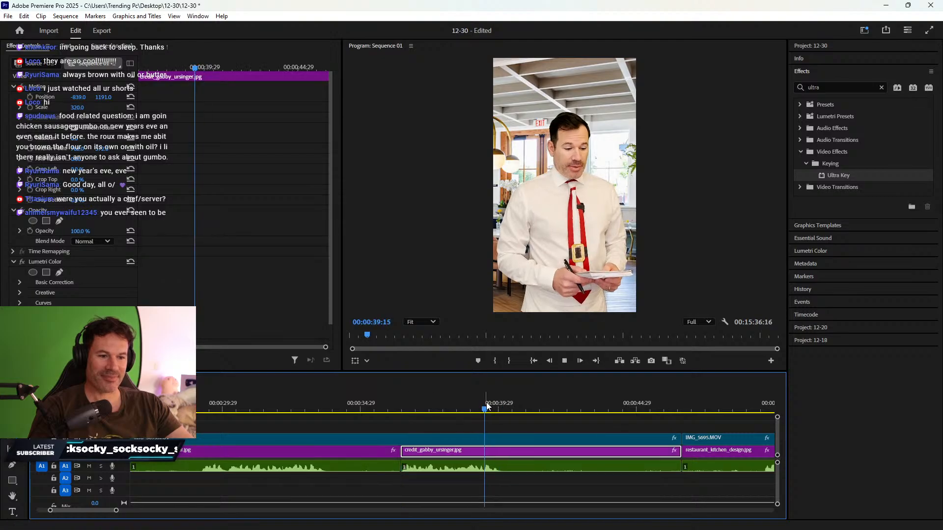
key(space)
key(space)
key(c)
click(512, 466)
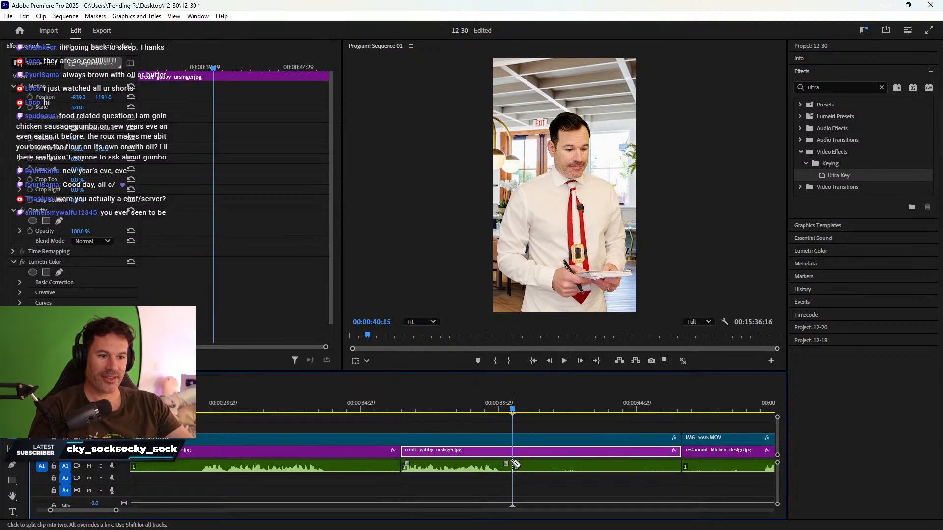
click(512, 451)
key(v)
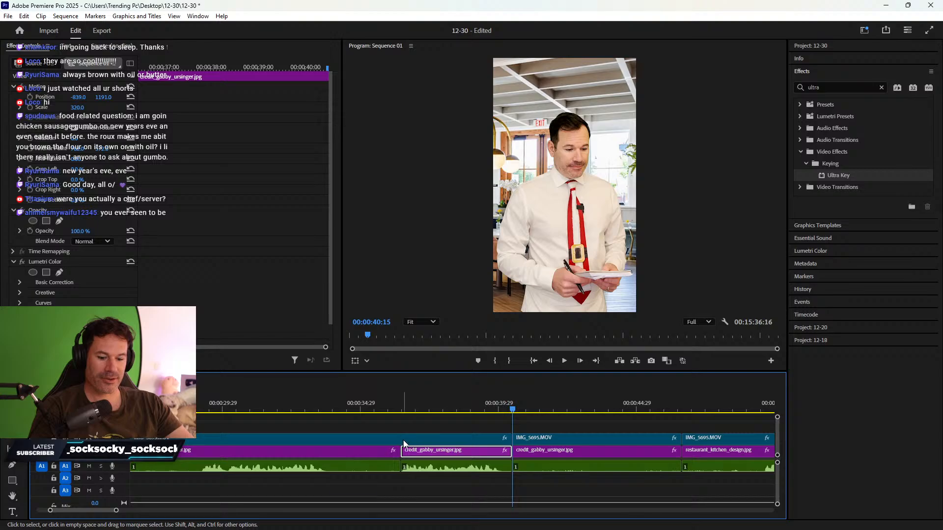
key(c)
click(402, 440)
key(v)
- Delete the dead footage before the 36-second cut and ripple-delete the gap
drag(372, 427, 382, 481)
key(Delete)
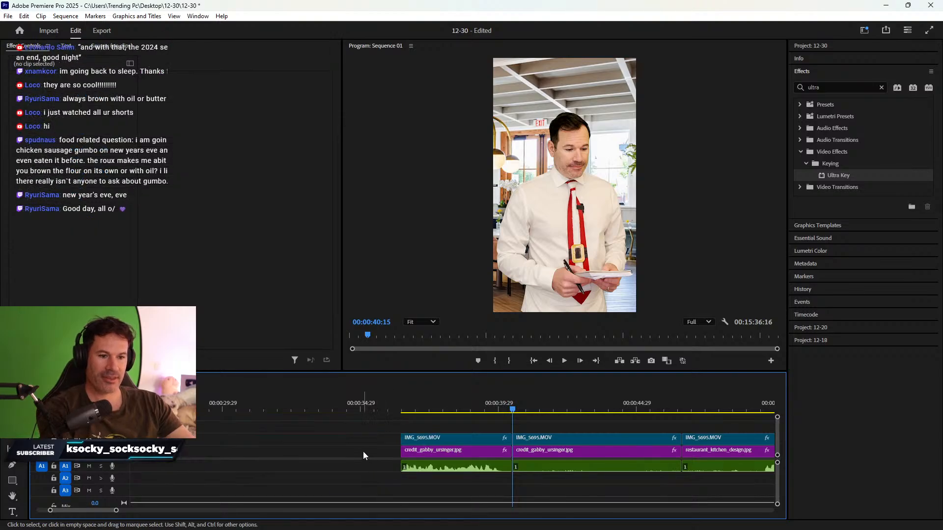
right_click(364, 456)
click(373, 450)
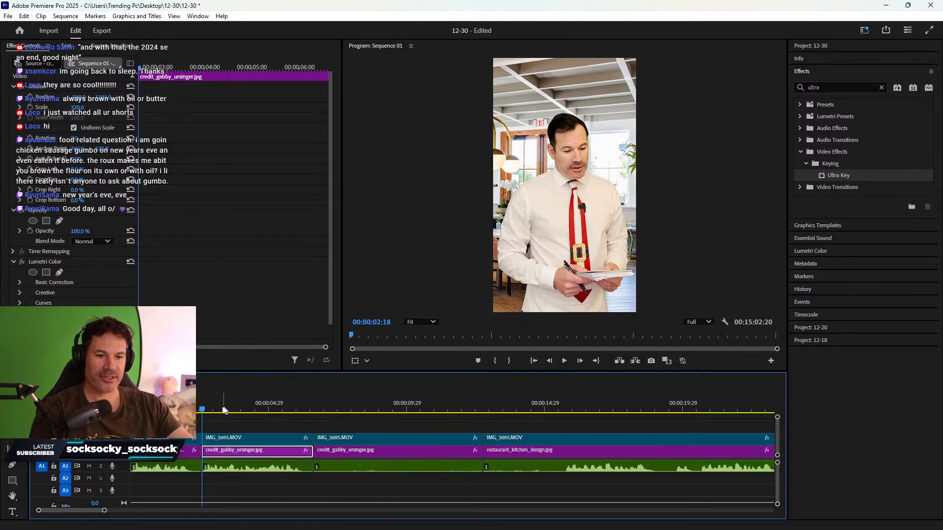
- Delete the middle credit-background stretch and close its gap
drag(307, 402, 427, 472)
key(Delete)
click(422, 451)
key(Delete)
click(426, 452)
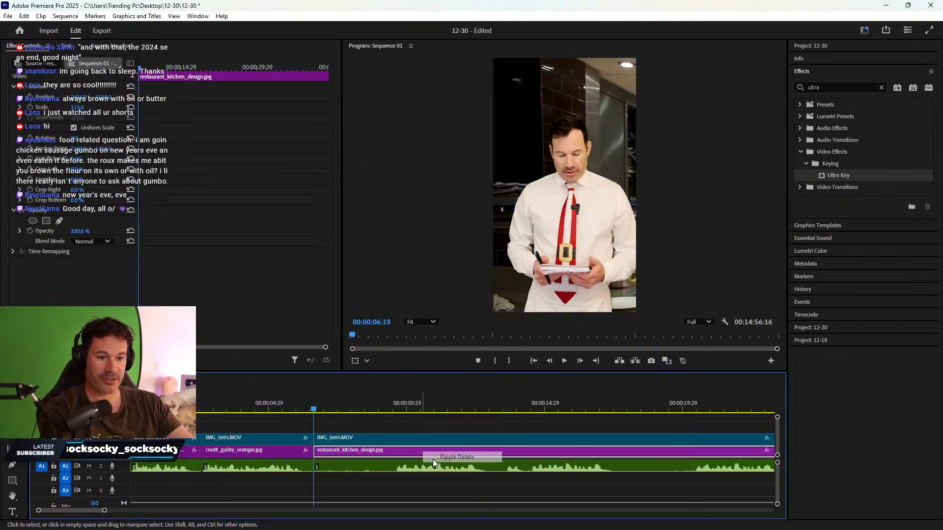
- Review the kitchen footage and split all tracks at 00:00:20:11 and 00:00:23:24
click(397, 408)
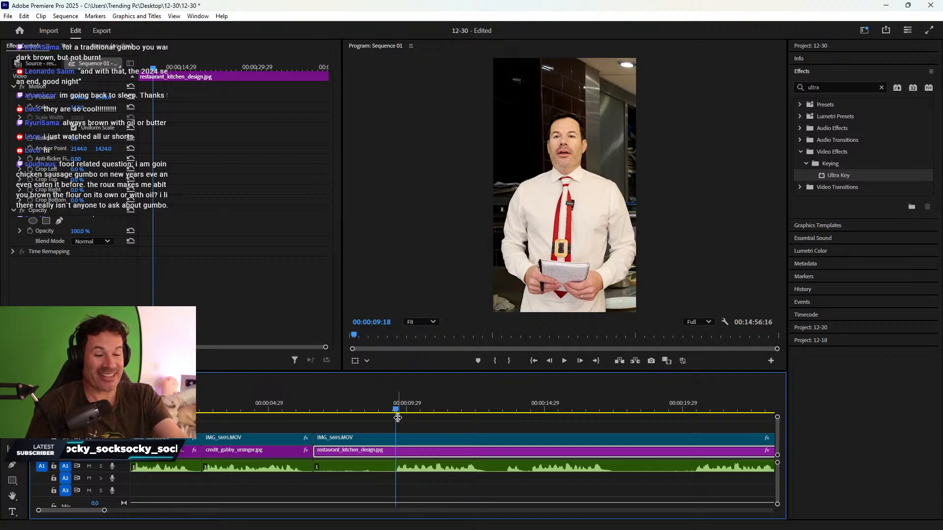
key(space)
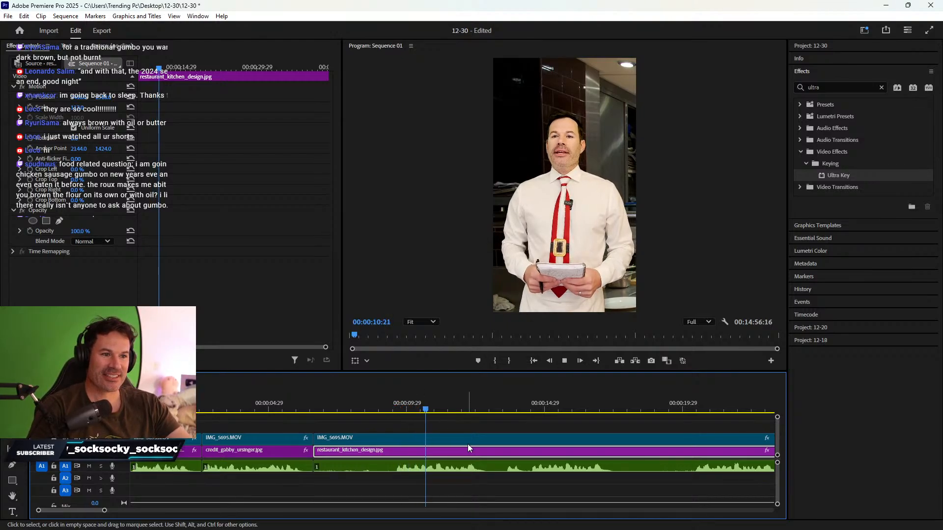
click(550, 413)
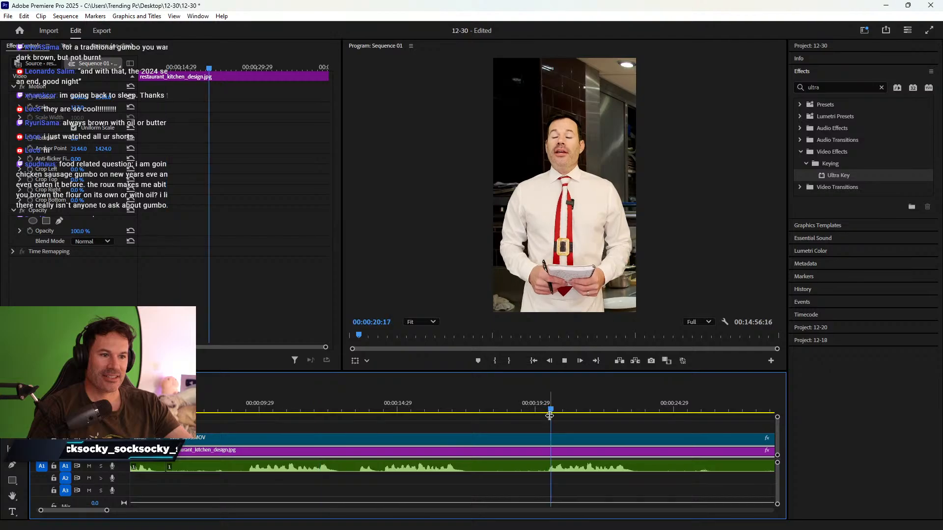
scroll(560, 413, down, 2)
scroll(374, 444, up, 1)
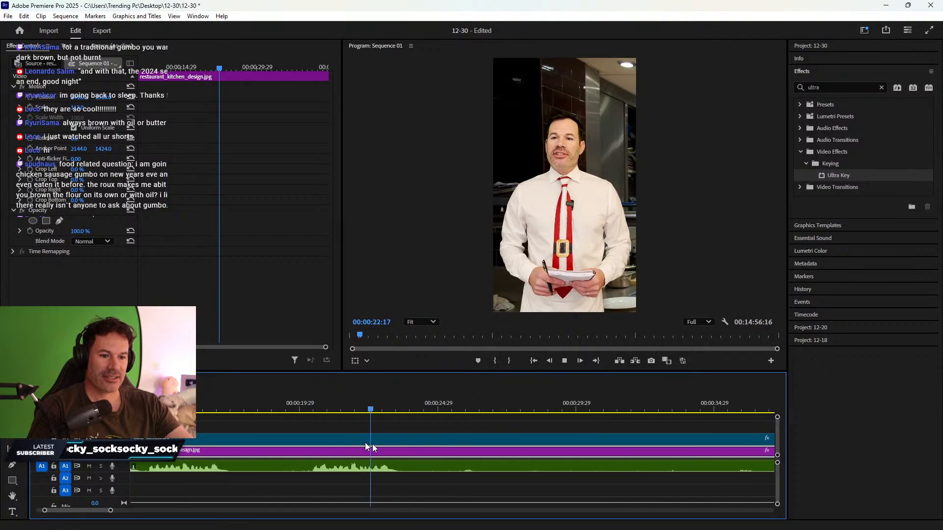
click(309, 409)
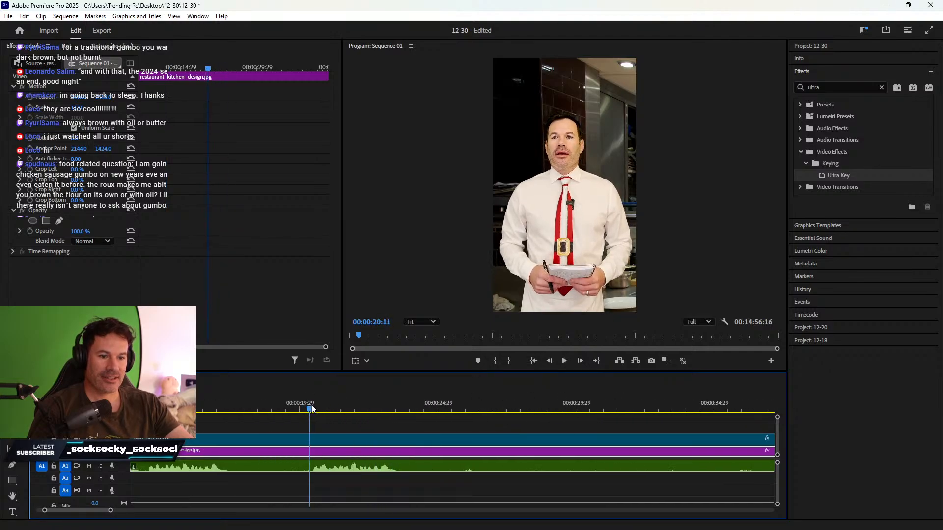
key(ctrl+k)
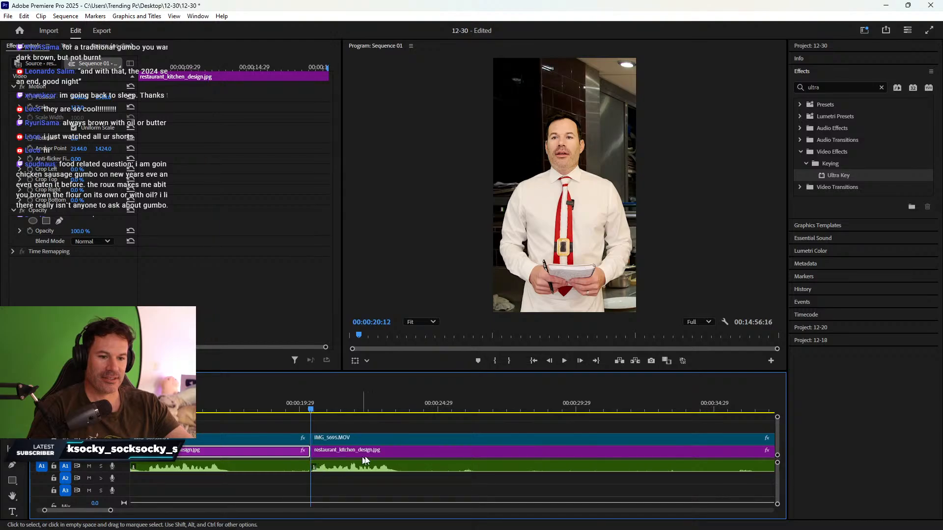
key(space)
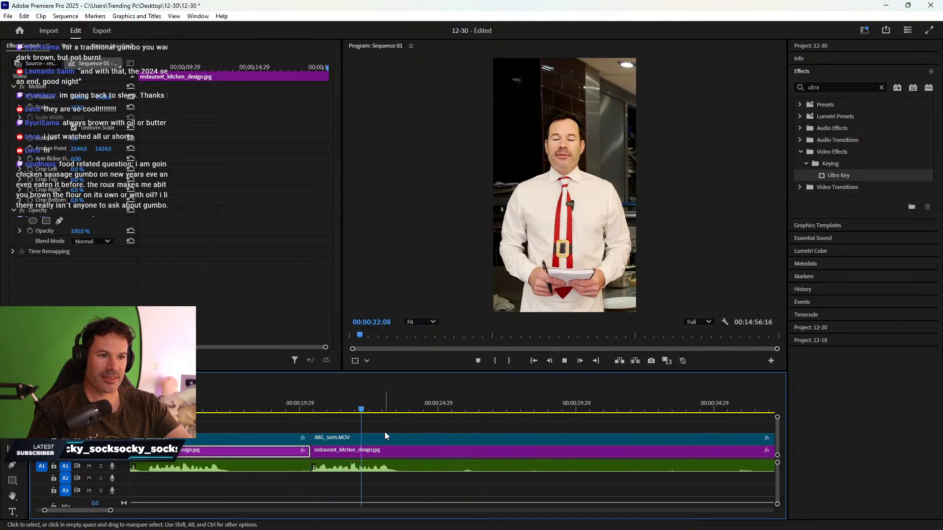
click(404, 450)
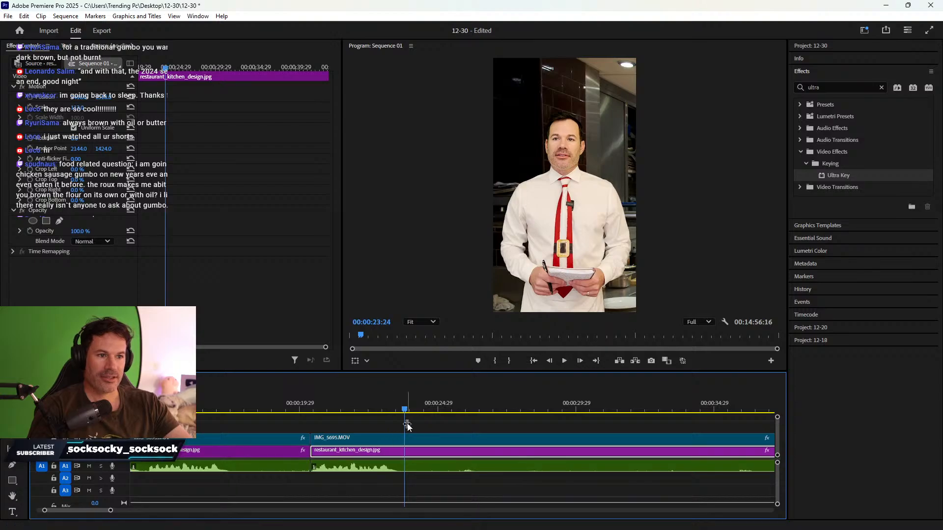
click(385, 439)
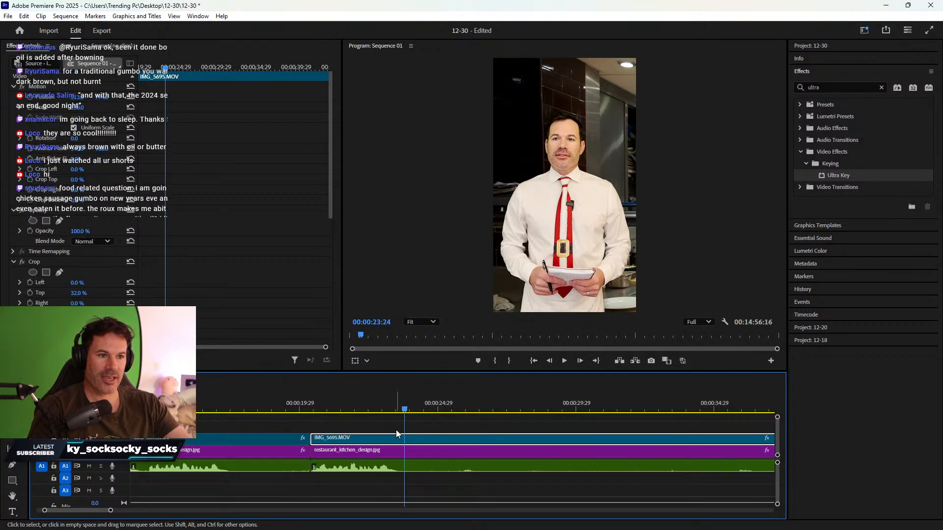
key(ctrl+k)
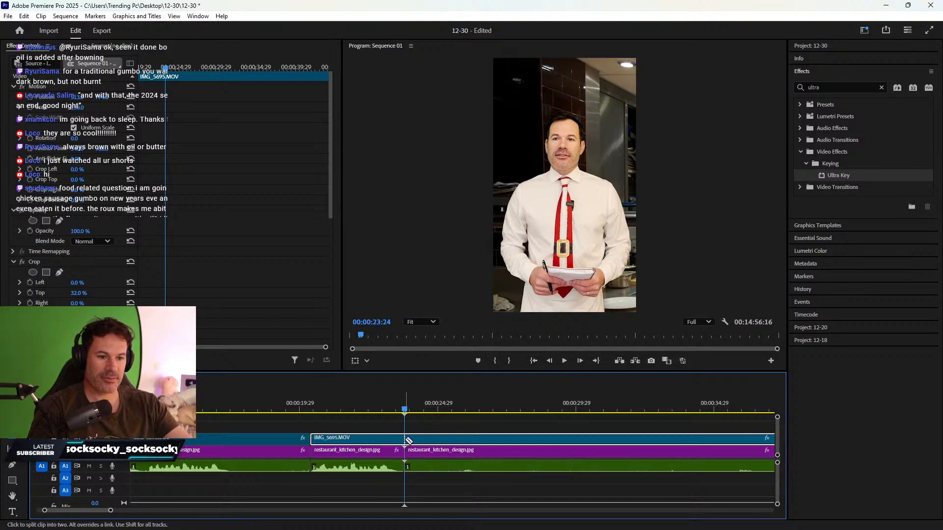
- Delete the kitchen clips before the 20:11 cut and ripple delete the gap
drag(261, 428, 276, 480)
key(Delete)
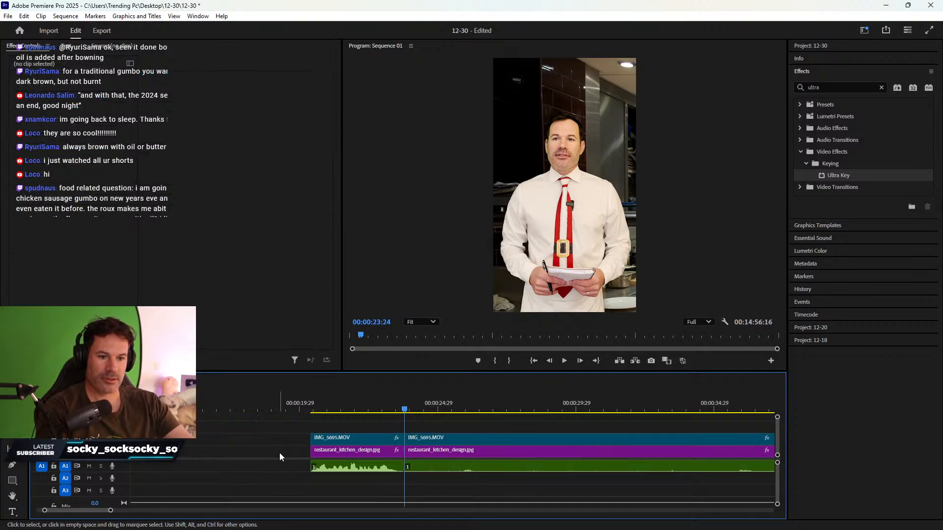
right_click(277, 452)
click(285, 459)
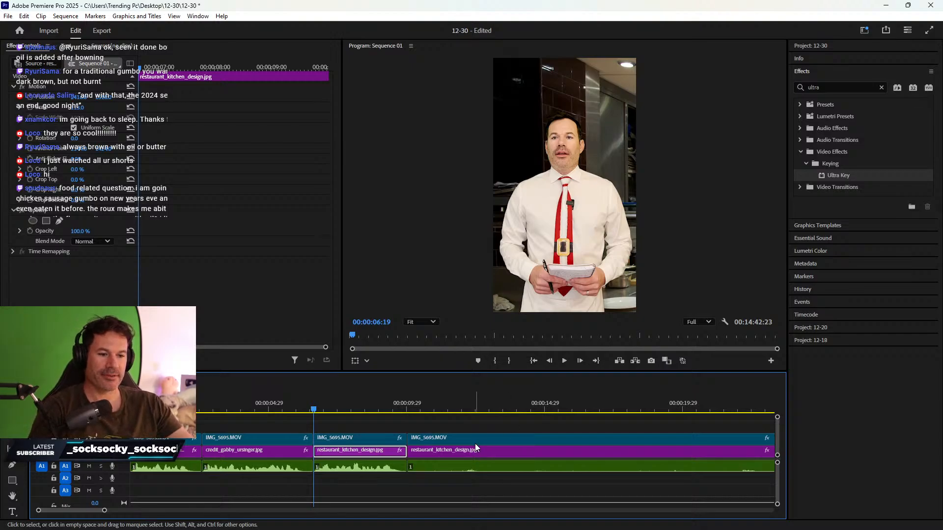
- Trim the start of the three stacked kitchen clips to 00:00:16:09
scroll(476, 444, down, 3)
click(367, 405)
drag(370, 403, 446, 406)
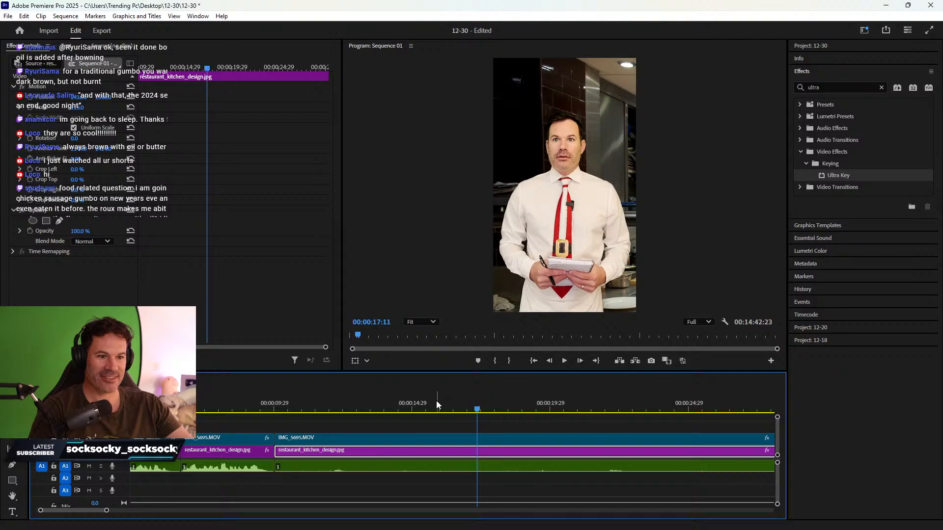
click(442, 407)
drag(443, 407, 448, 406)
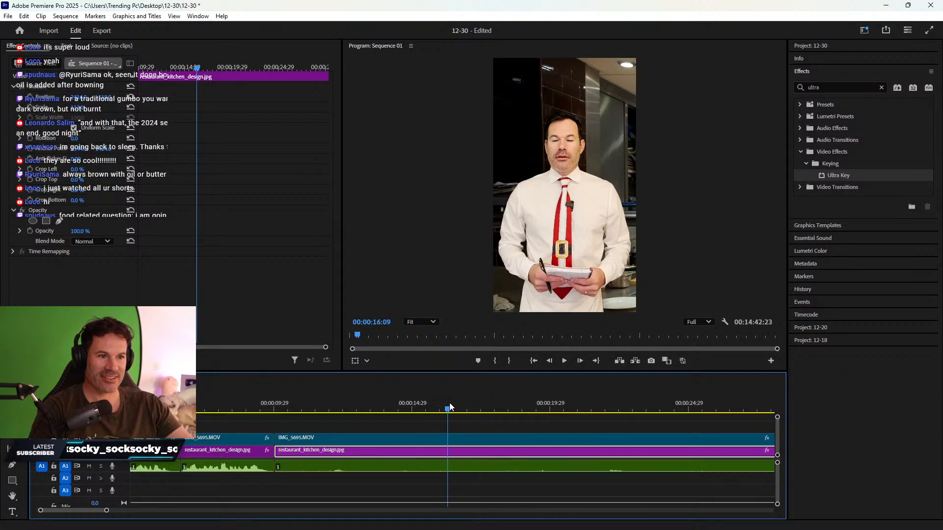
drag(348, 430, 341, 465)
drag(277, 462, 448, 462)
- Razor all three stacked tracks at 00:00:17:29
key(space)
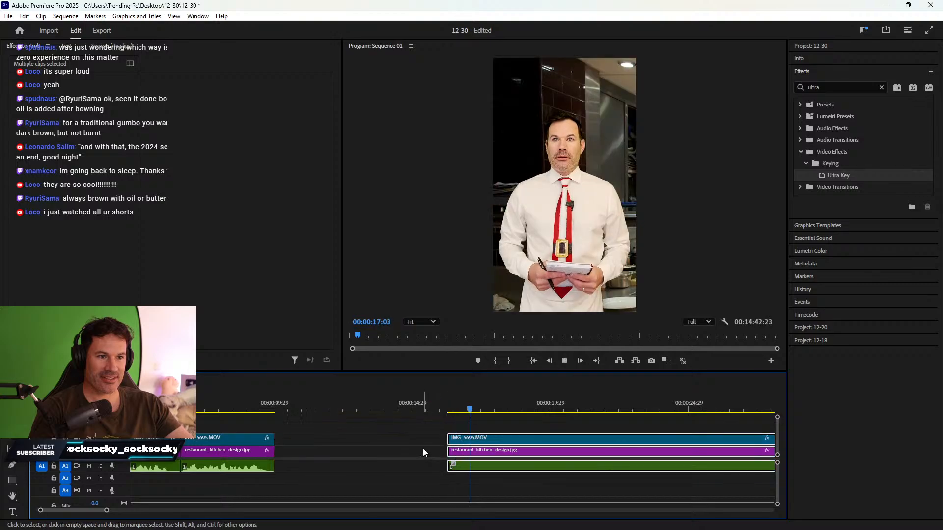
click(449, 408)
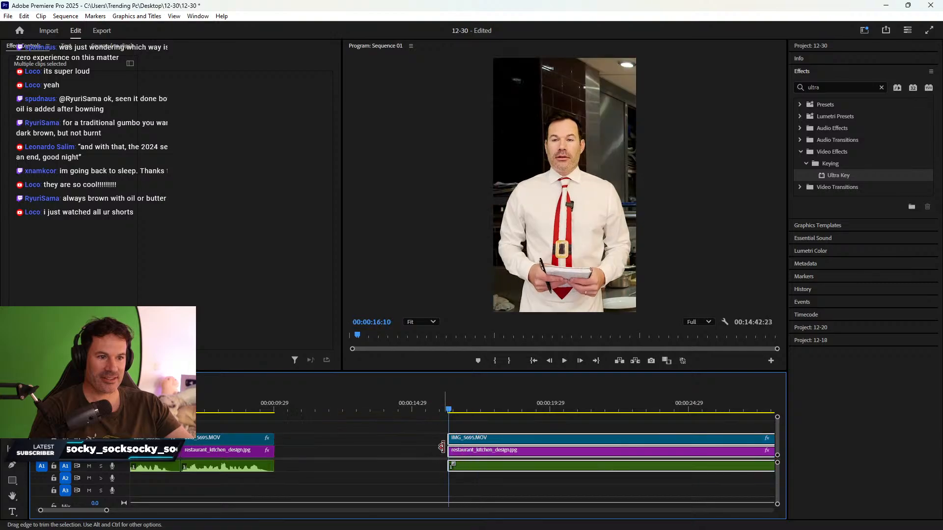
key(space)
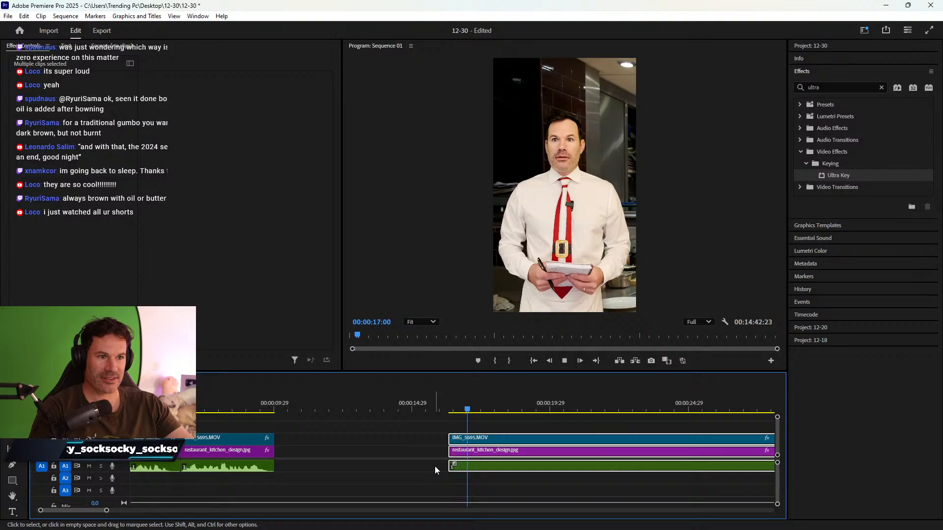
key(space)
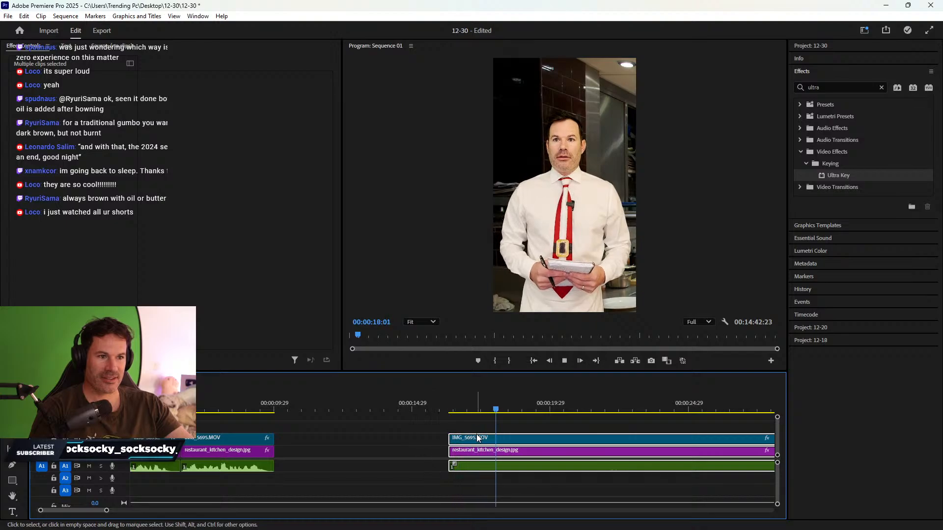
click(503, 410)
drag(503, 410, 494, 410)
key(c)
click(493, 465)
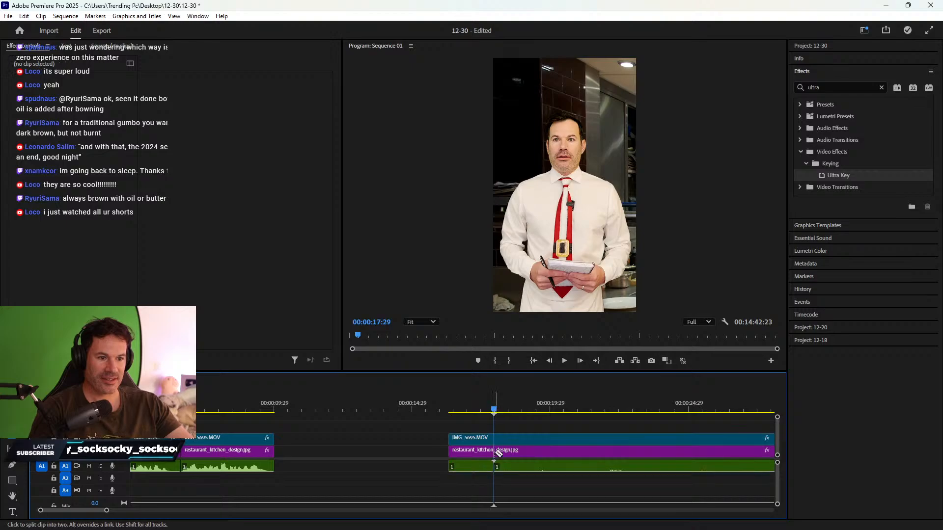
- Slide the short piece left against the earlier clip and play back the join
key(v)
click(460, 457)
drag(461, 456, 285, 457)
click(273, 416)
key(space)
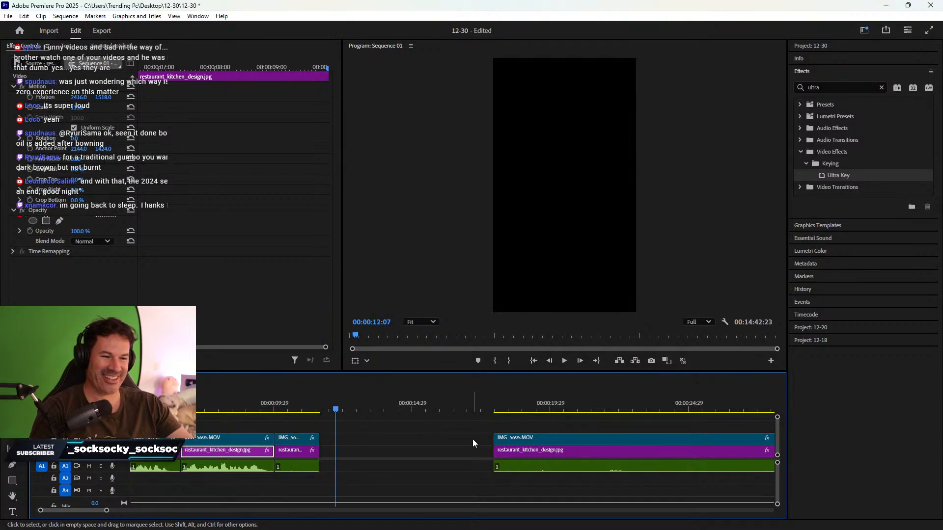
- Scrub for the next cut point and select the kitchen clips up to 00:00:29:24
scroll(468, 444, down, 5)
click(351, 409)
mouse_move(352, 406)
mouse_down()
mouse_move(510, 400)
mouse_move(316, 404)
mouse_move(346, 397)
mouse_up()
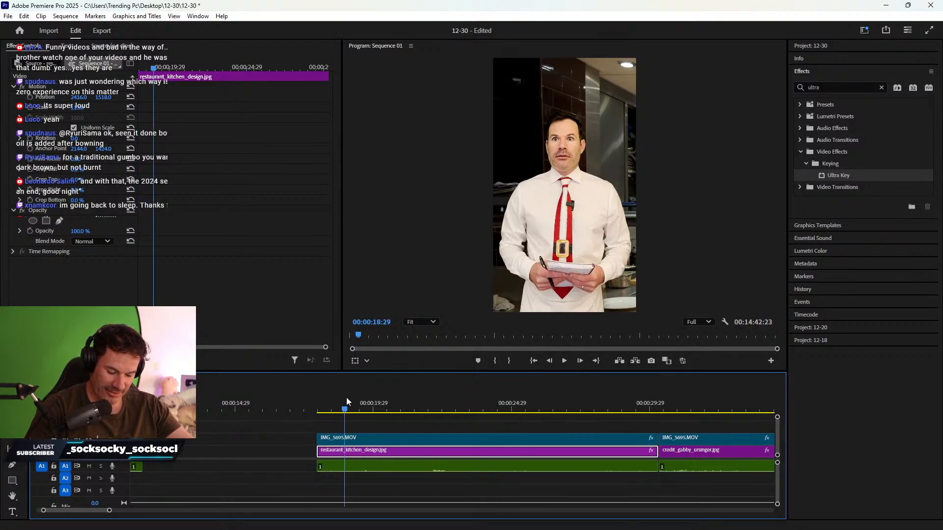
drag(346, 397, 622, 368)
drag(552, 426, 583, 464)
- Delete the selected kitchen clips and the resulting gap
key(Delete)
click(540, 450)
key(Delete)
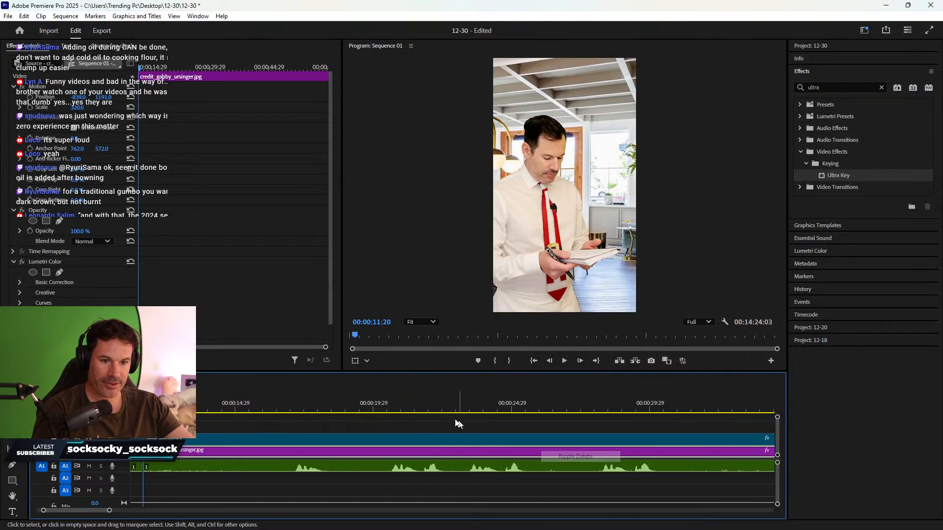
- Play back from about 17 seconds to 28:23 to review the tightened cut
drag(181, 396, 296, 396)
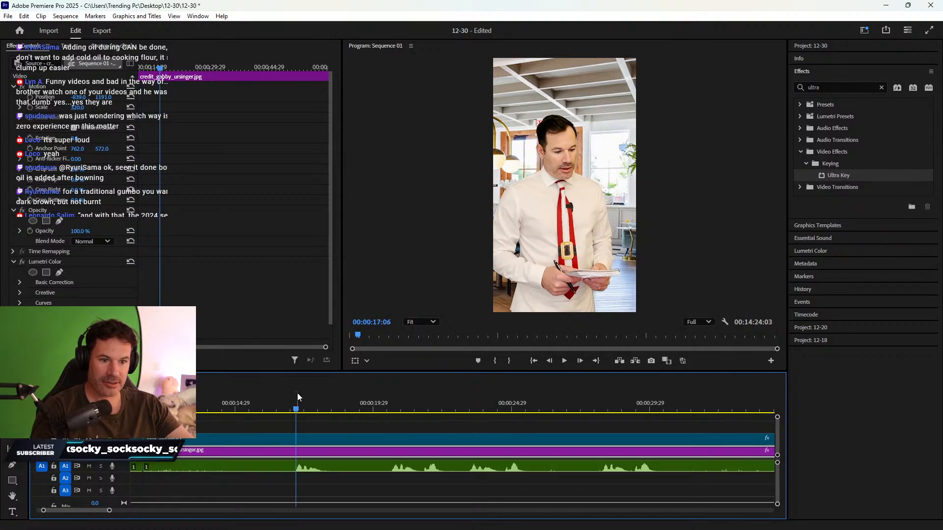
key(space)
click(386, 403)
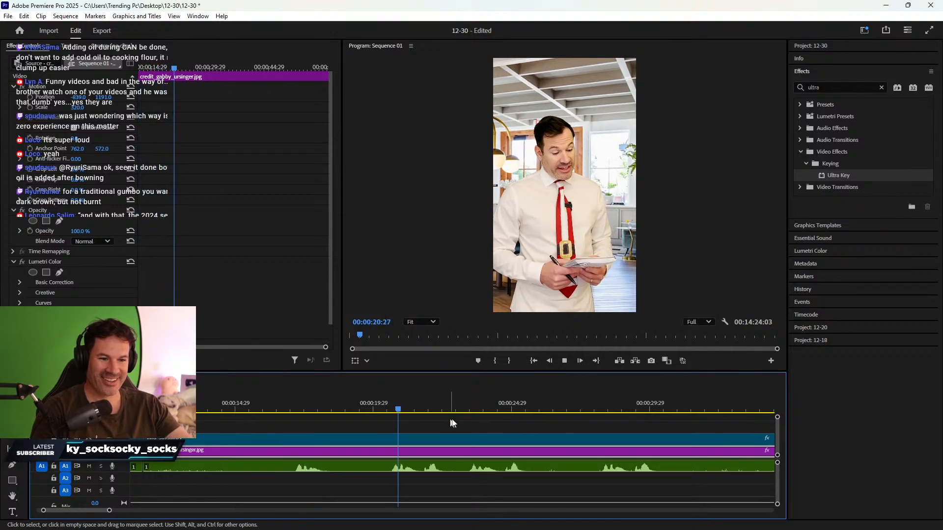
click(596, 402)
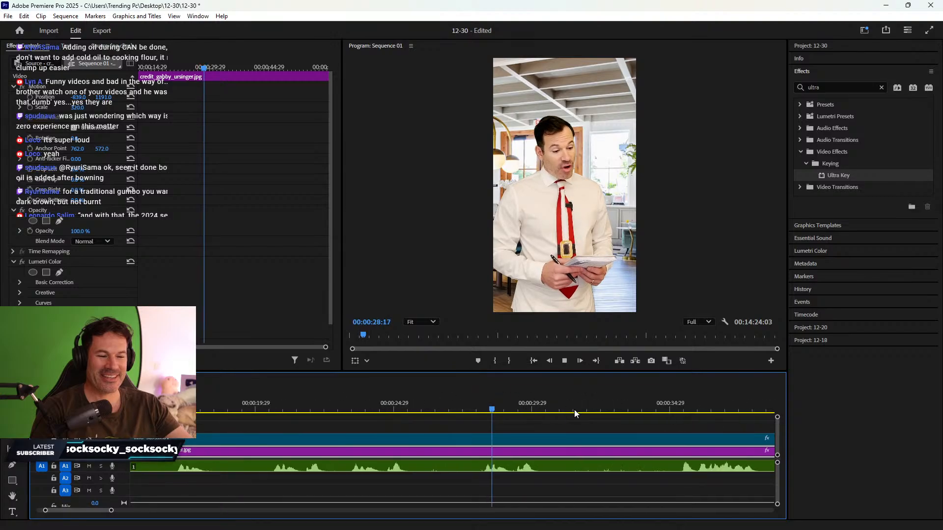
key(space)
scroll(598, 403, down, 2)
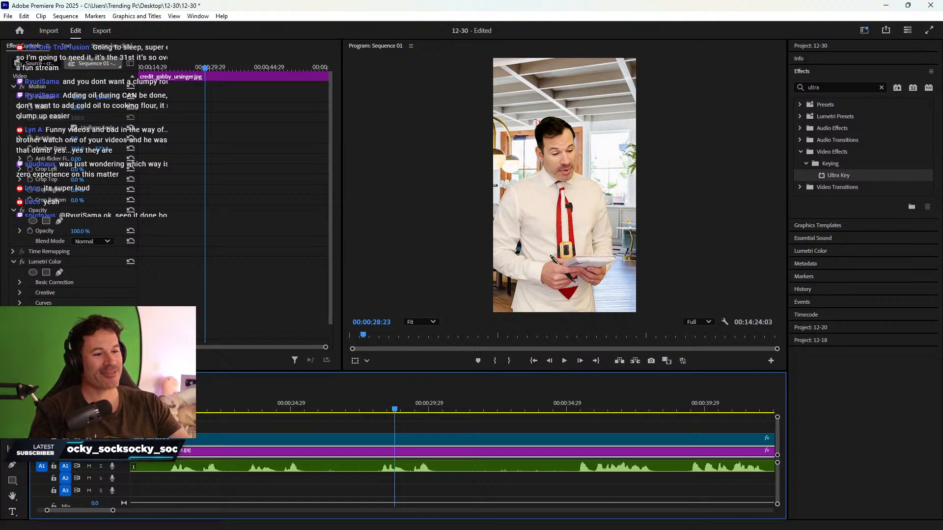
- Zoom the timeline out, then split the background and chef clips at 00:00:28:07
click(332, 428)
key(minus)
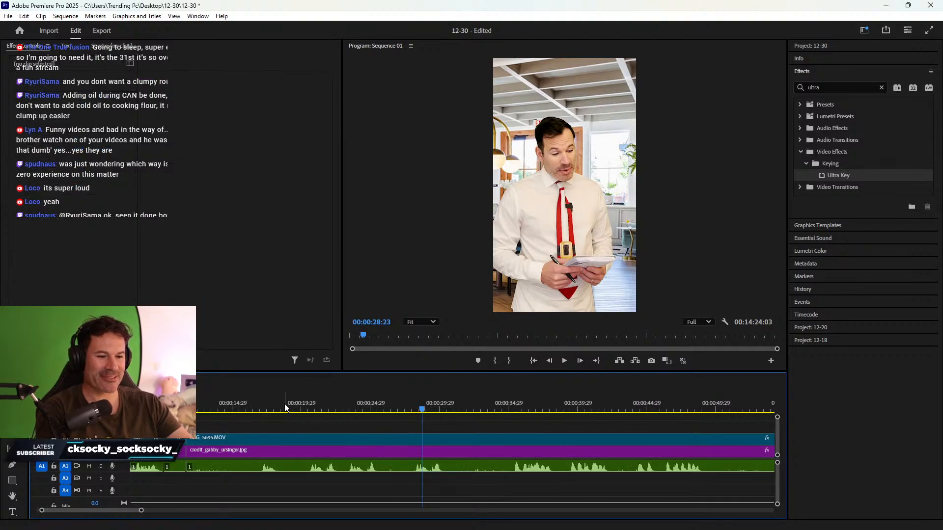
click(265, 407)
key(space)
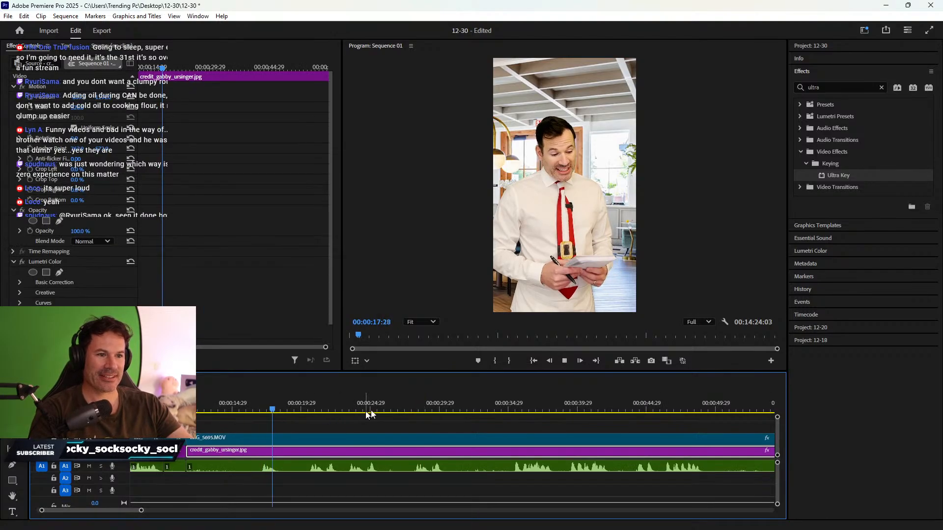
click(511, 402)
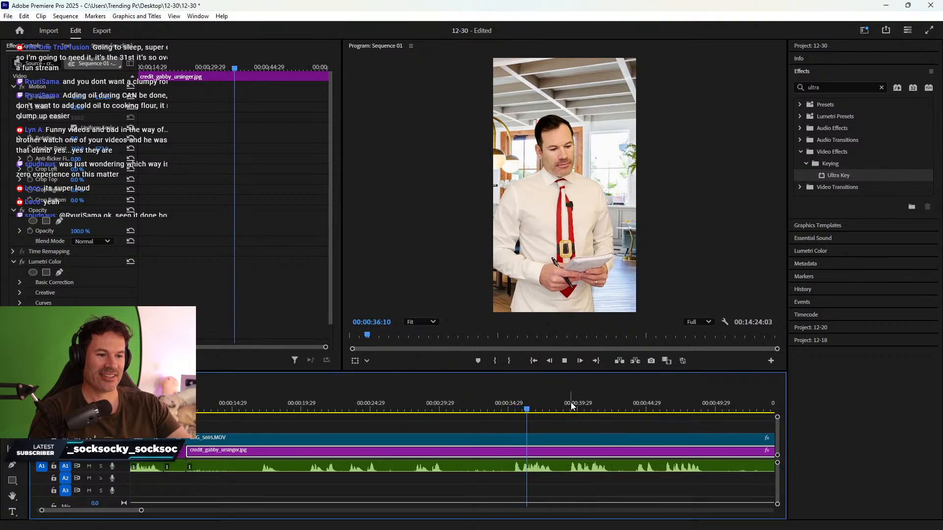
click(416, 408)
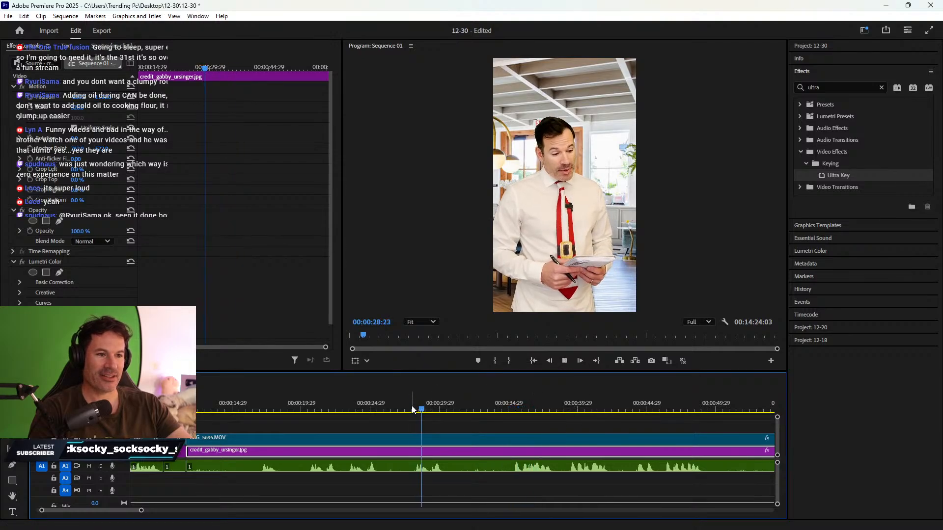
key(space)
click(417, 409)
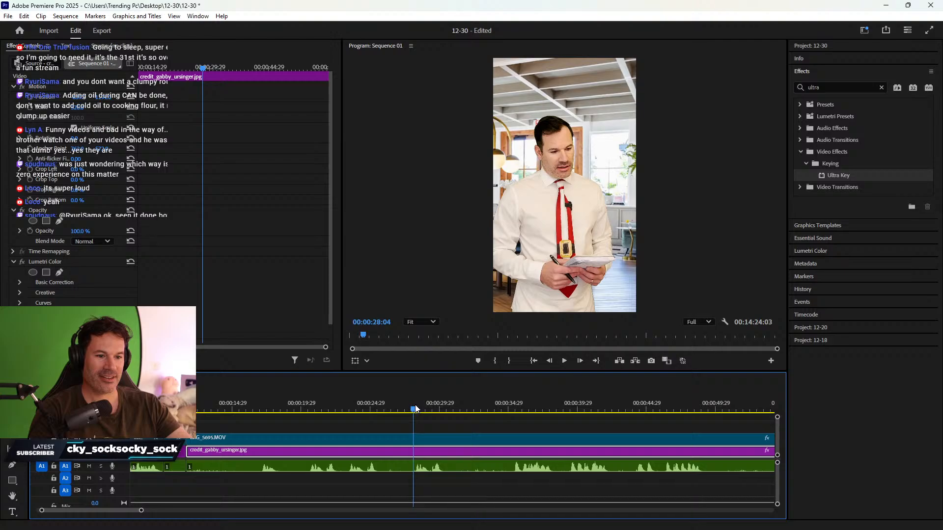
key(c)
click(416, 457)
key(v)
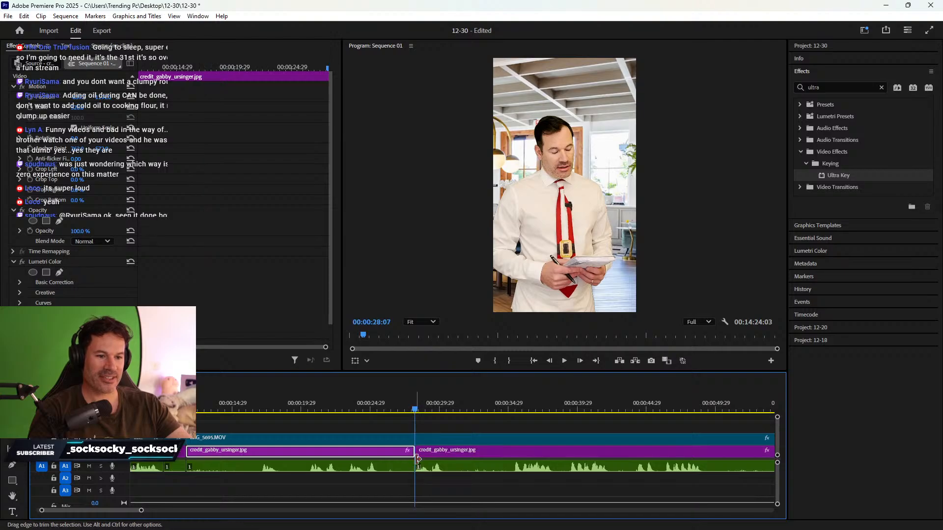
key(c)
click(416, 438)
- Split the background and chef clips again at 00:00:30:26
key(v)
key(space)
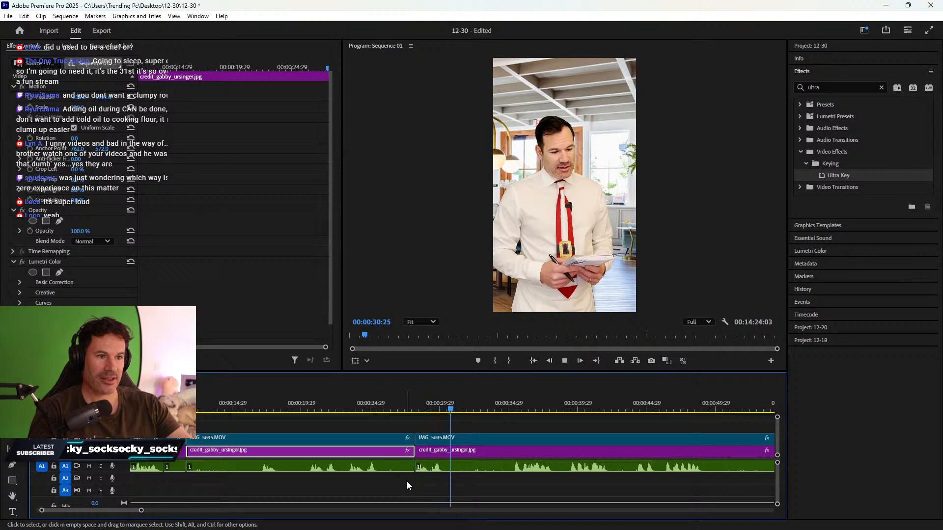
key(space)
key(c)
click(451, 451)
click(451, 439)
key(v)
- Delete the dead section between the cuts and ripple delete the gap
drag(211, 425, 391, 483)
key(Delete)
right_click(379, 452)
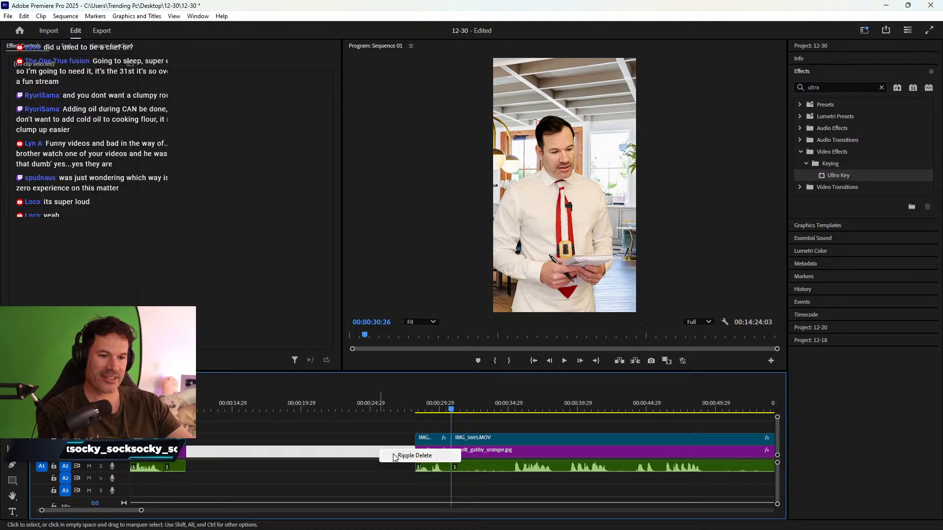
click(394, 456)
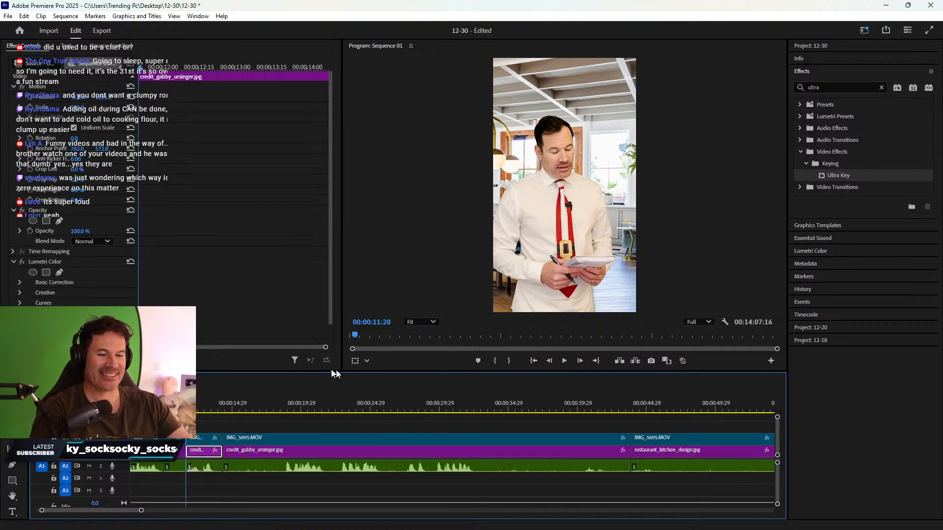
- Review playback and razor all tracks at 00:00:29:24
drag(230, 405, 289, 395)
key(space)
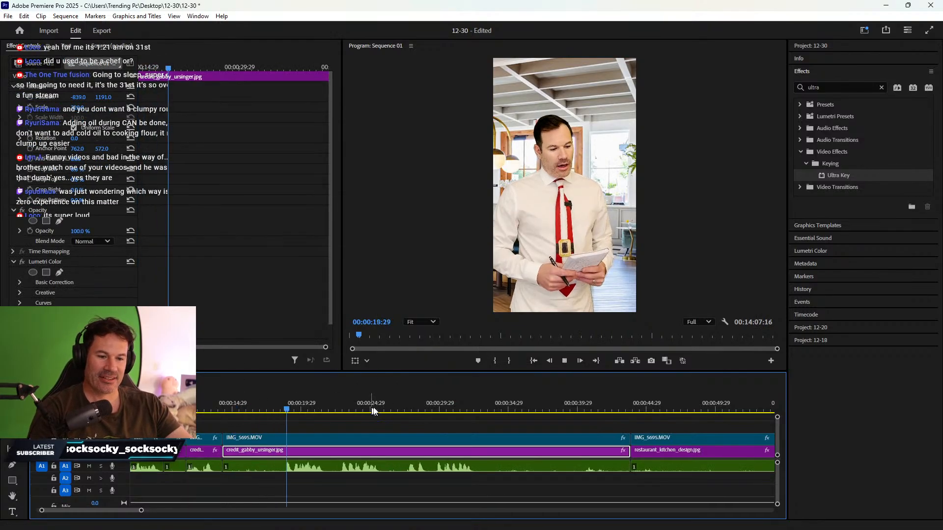
click(437, 405)
key(space)
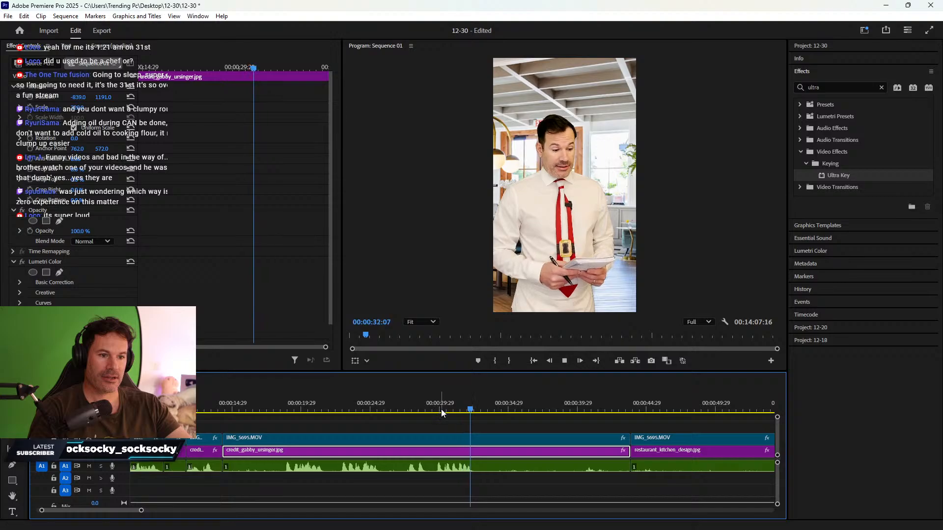
click(438, 406)
key(c)
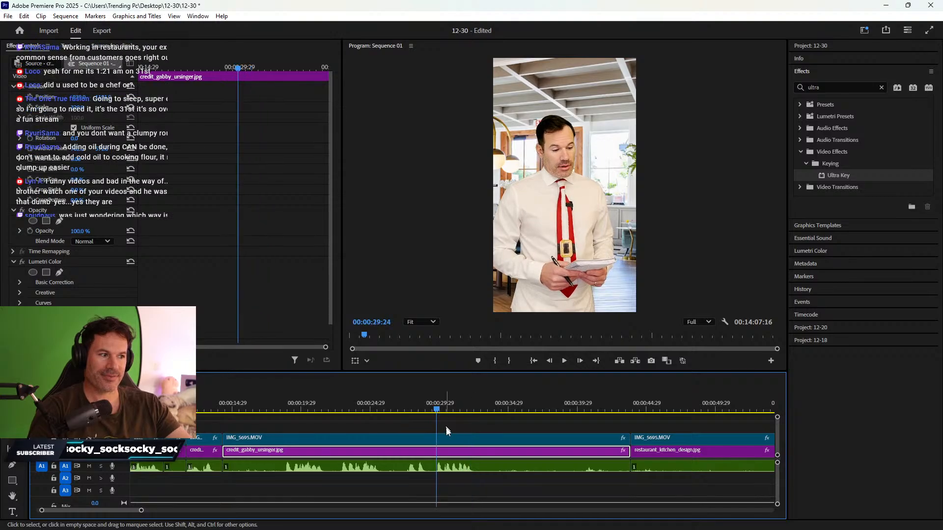
shift+click(440, 449)
key(v)
- Split the background, chef clip and audio at 00:00:32:27
key(space)
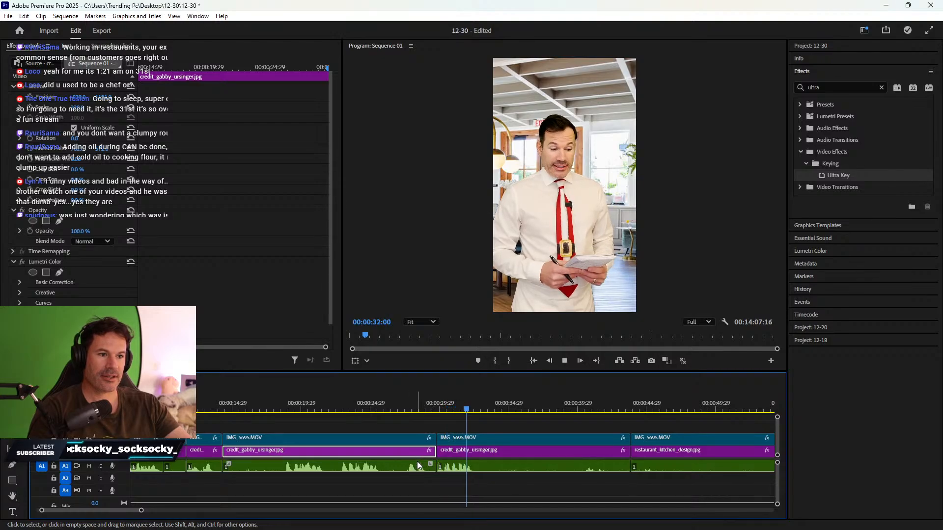
key(space)
key(c)
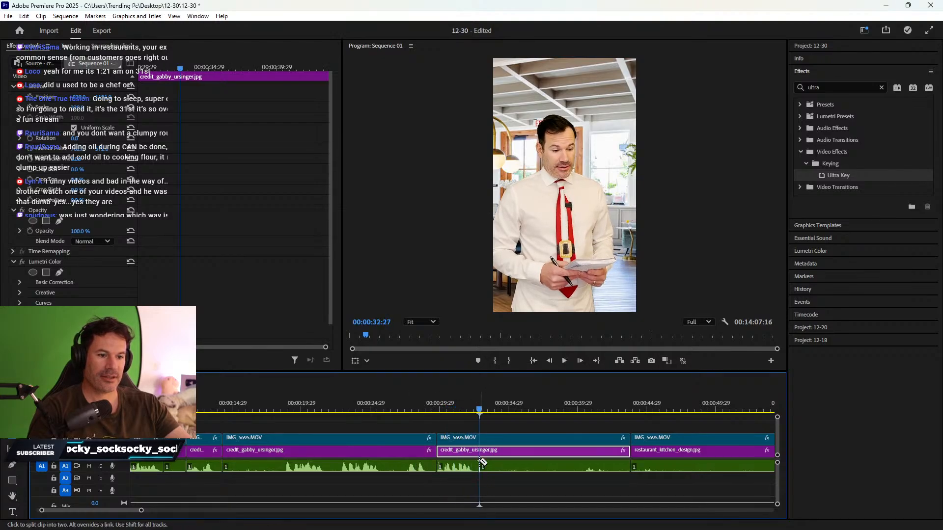
click(480, 452)
click(480, 439)
key(v)
- Delete the dead section between 29:24 and 32:27 and remove the gap
drag(394, 428, 406, 474)
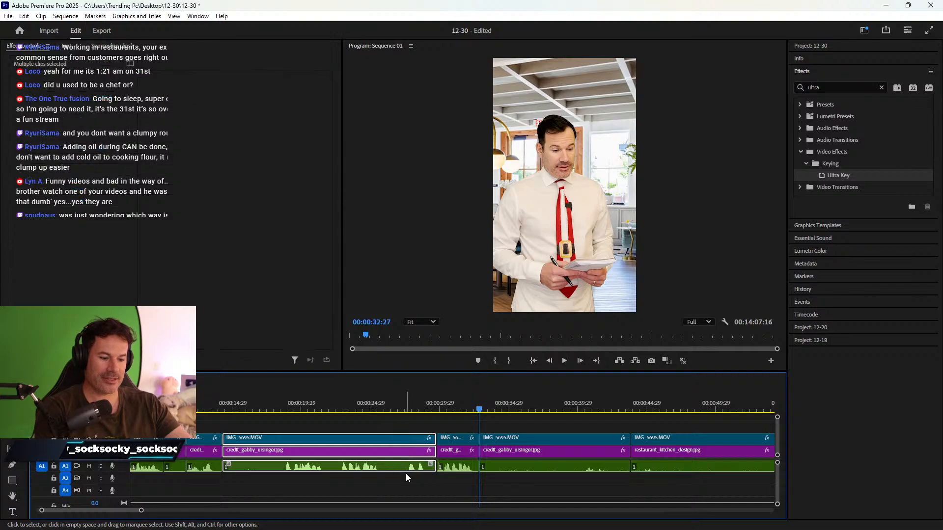
key(Delete)
right_click(399, 449)
click(410, 456)
drag(279, 406, 357, 471)
key(Delete)
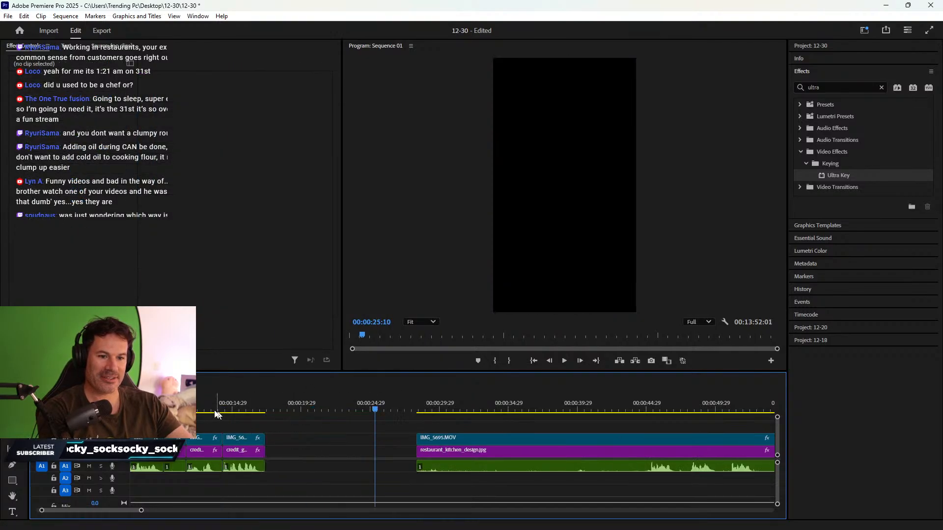
- Set the keyed chef clip near 12 seconds to Position X 620
mouse_move(185, 407)
mouse_down()
mouse_move(206, 407)
mouse_move(152, 407)
mouse_move(196, 409)
mouse_up()
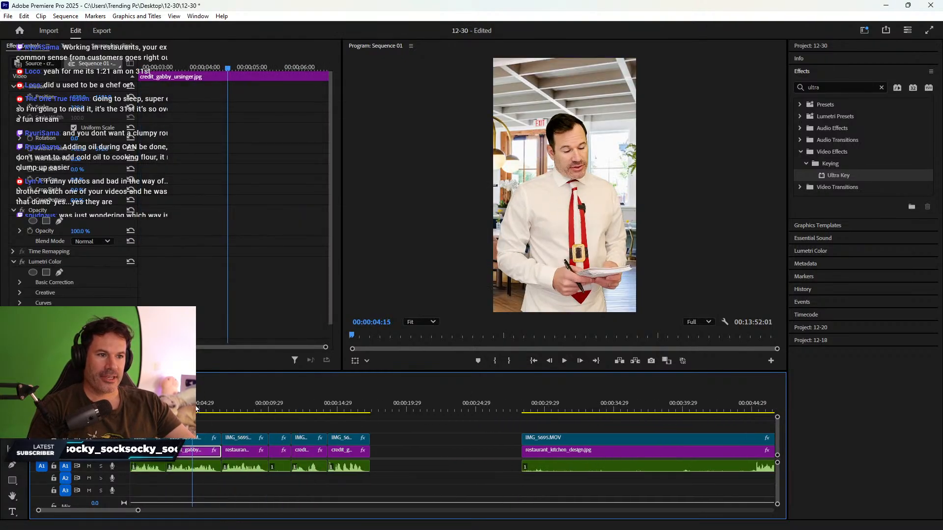
click(200, 443)
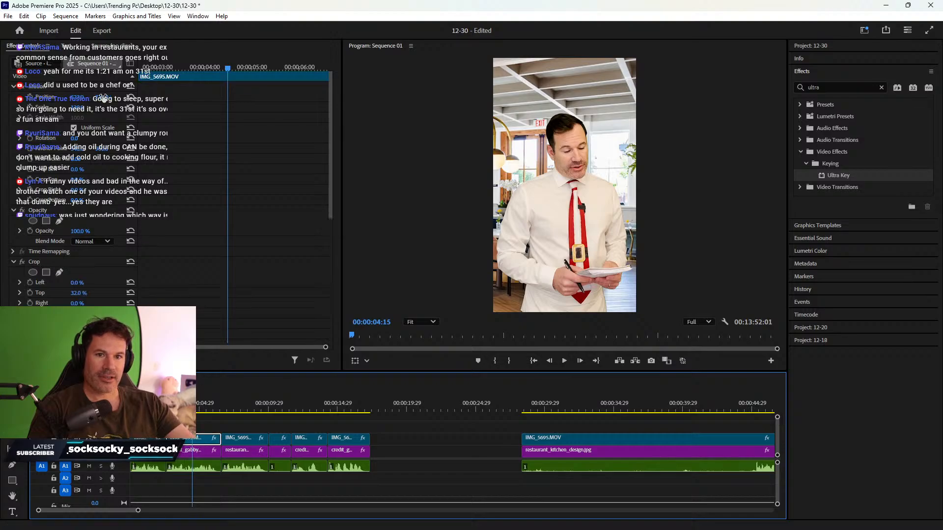
click(308, 409)
click(310, 439)
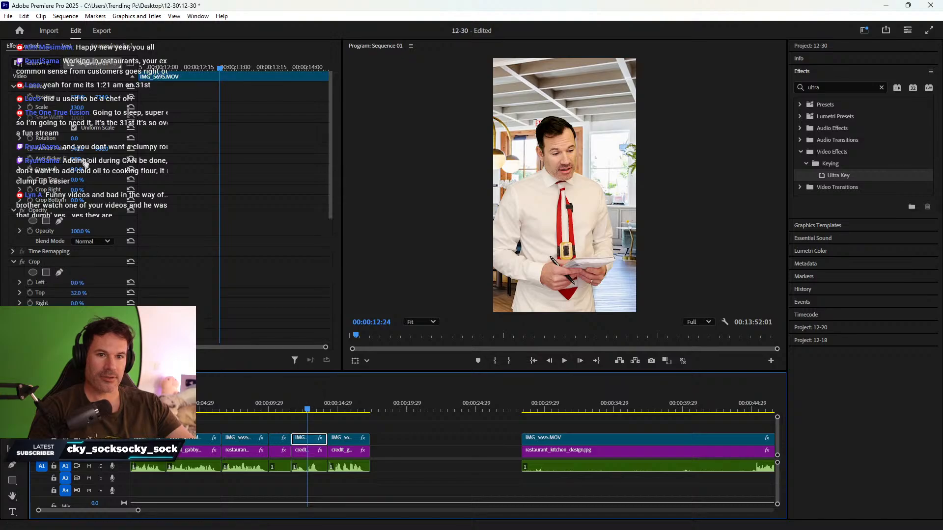
click(90, 95)
text(620)
key(Return)
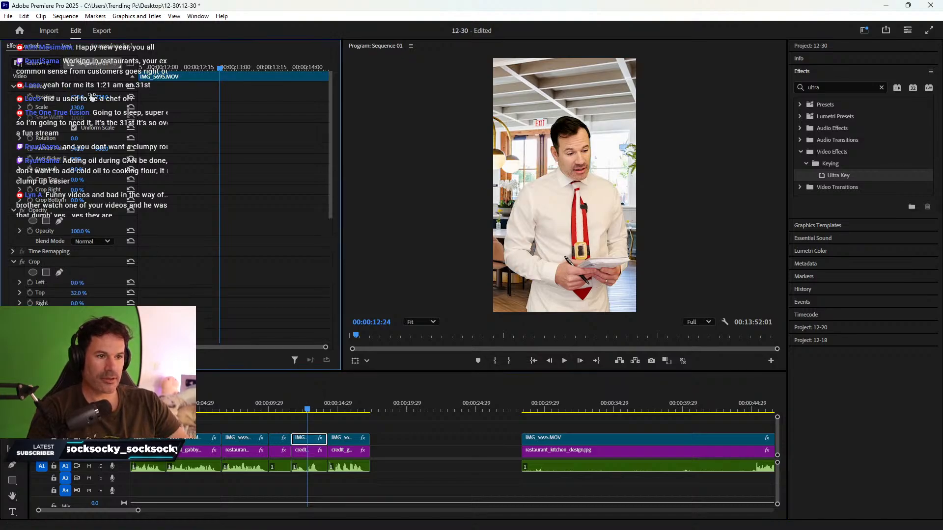
- Confirm the next chef clip's position value and play back to check it
click(344, 410)
click(347, 438)
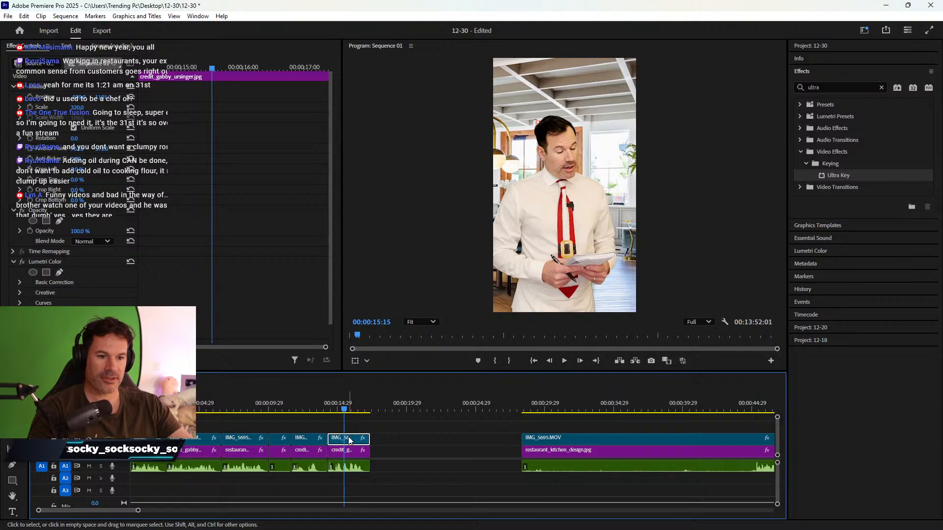
click(82, 95)
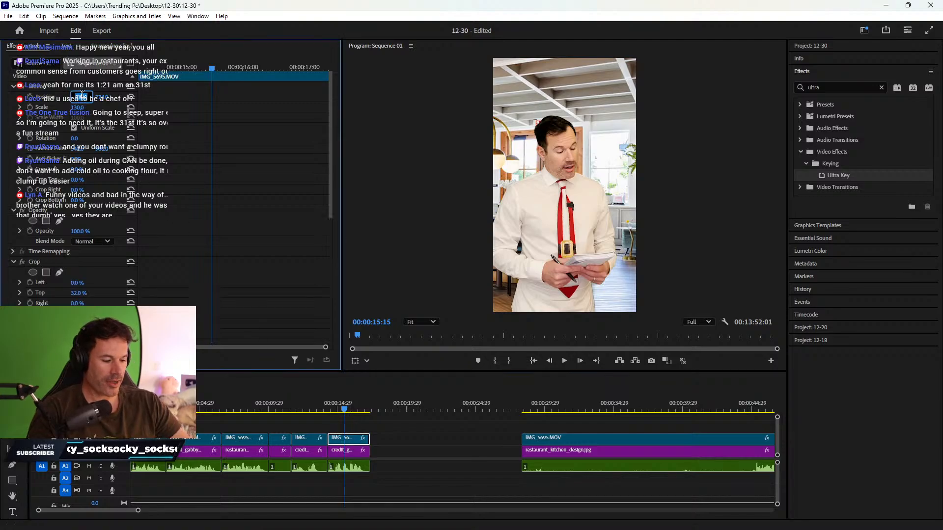
key(Return)
key(space)
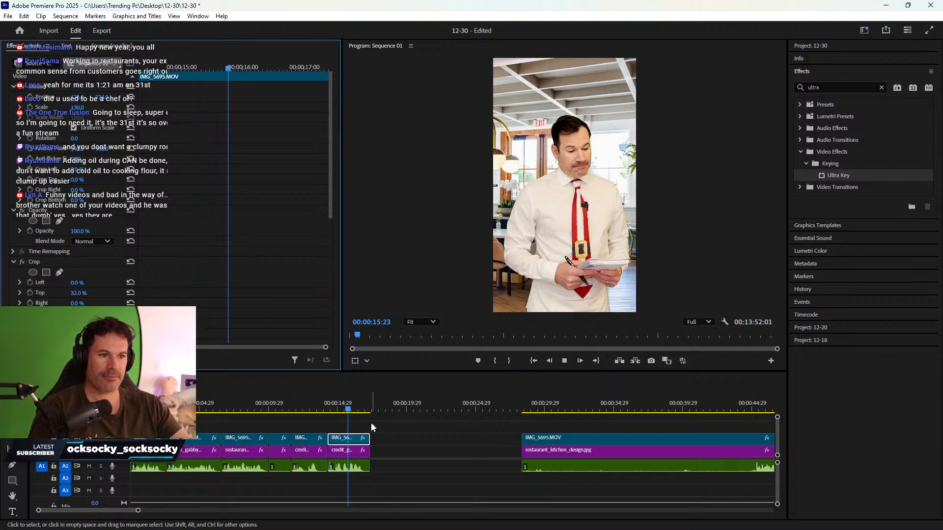
key(space)
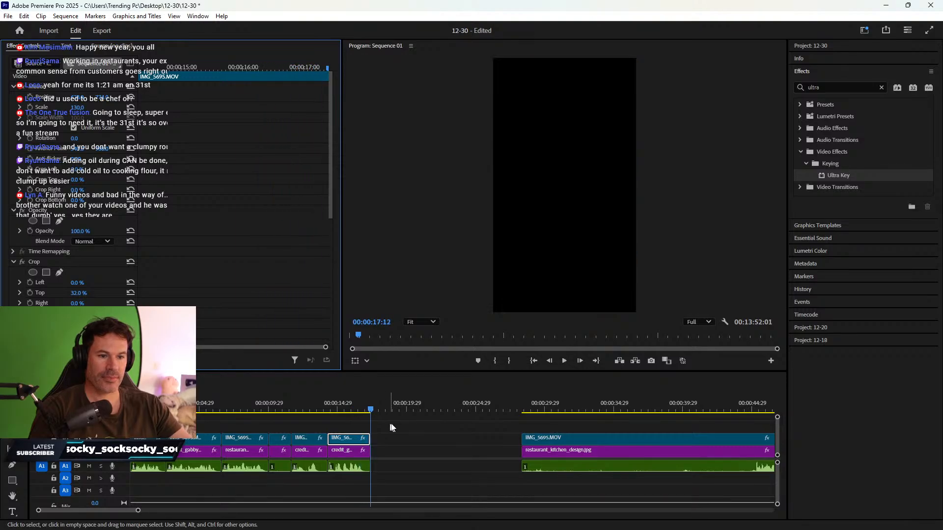
- Review the take from 00:00:45:04 and split all stacked clips at 00:00:54:17
scroll(477, 425, right, 5)
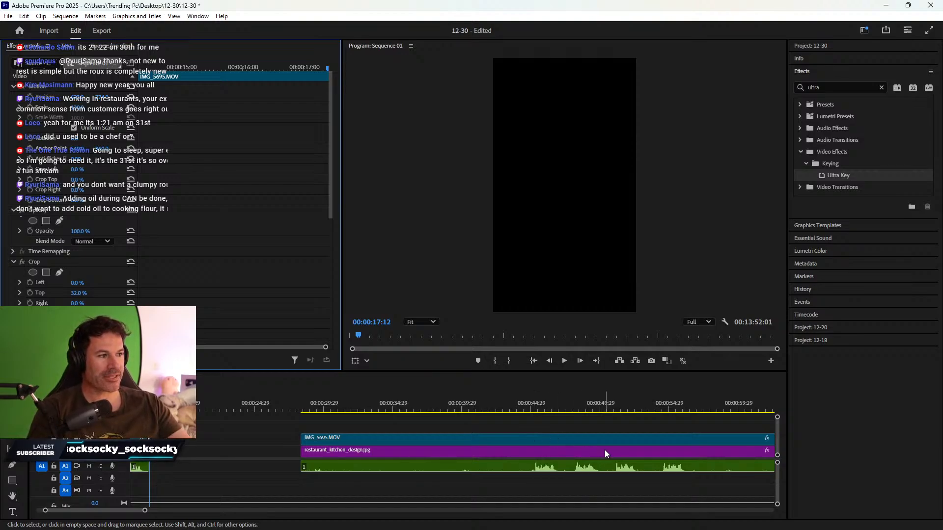
drag(392, 397, 531, 398)
scroll(531, 398, down, 2)
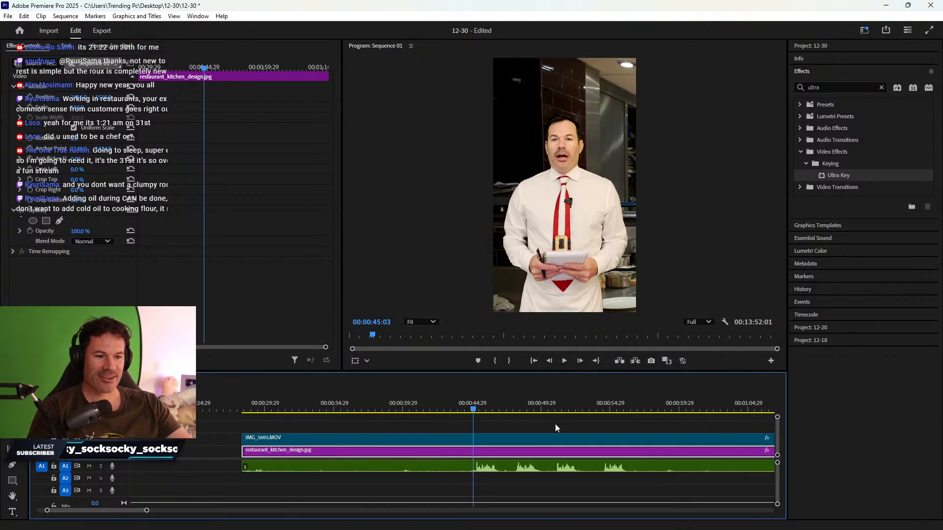
key(space)
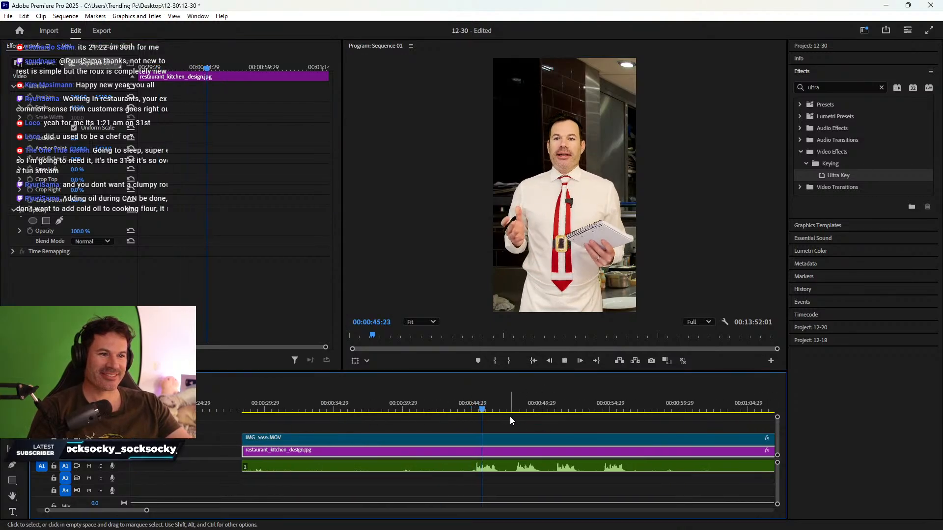
click(475, 408)
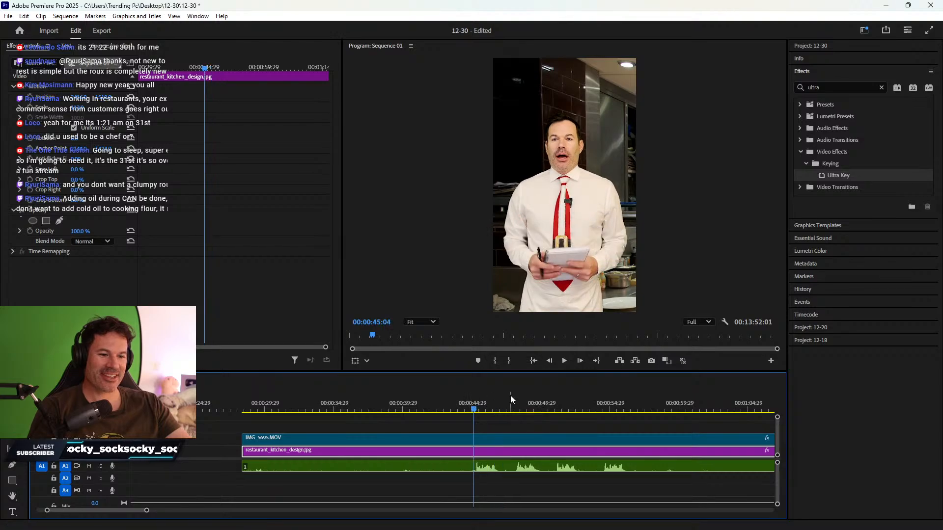
key(space)
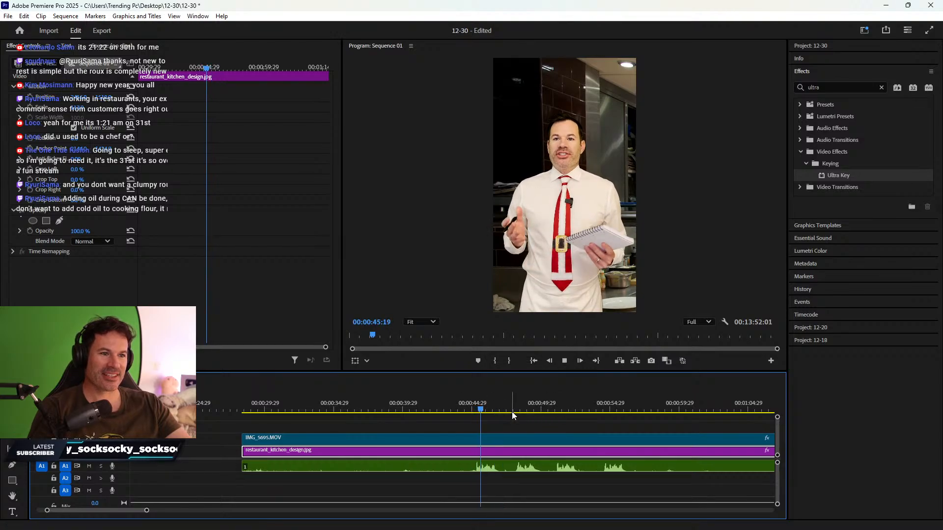
click(600, 407)
key(space)
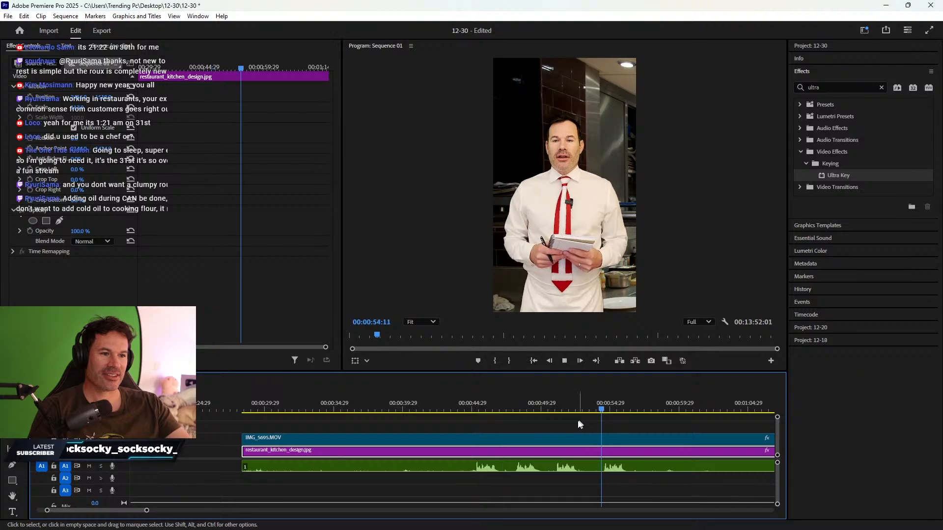
scroll(581, 421, down, 4)
click(488, 404)
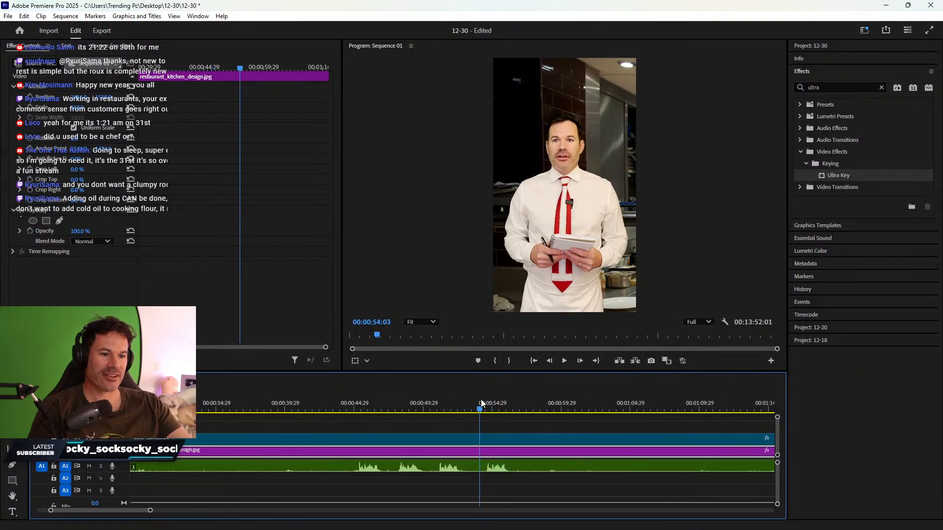
key(ctrl+k)
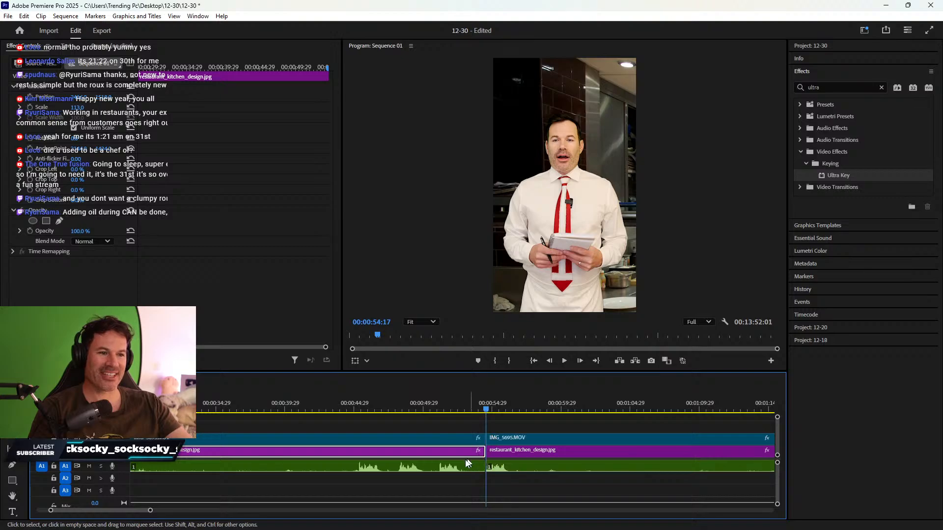
- Razor the video, background image and audio at 00:00:56:29 and select the section before it
key(space)
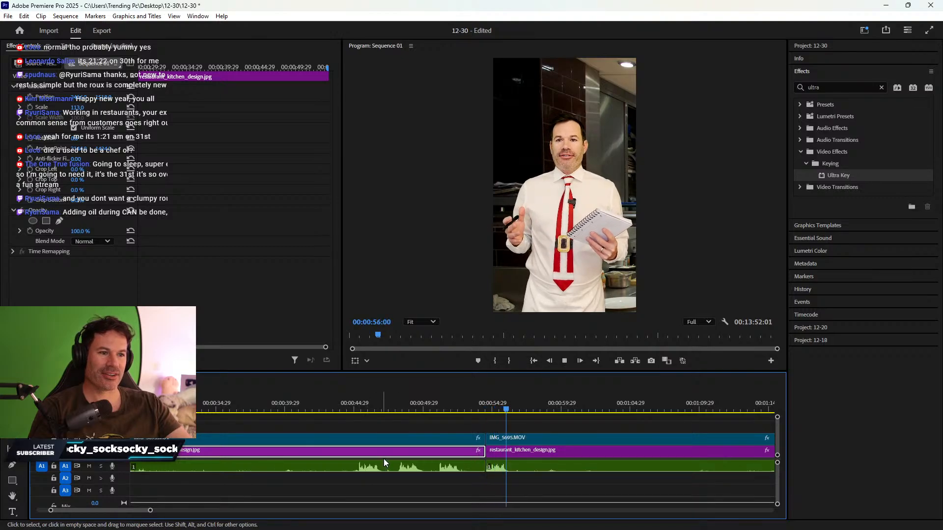
key(space)
key(c)
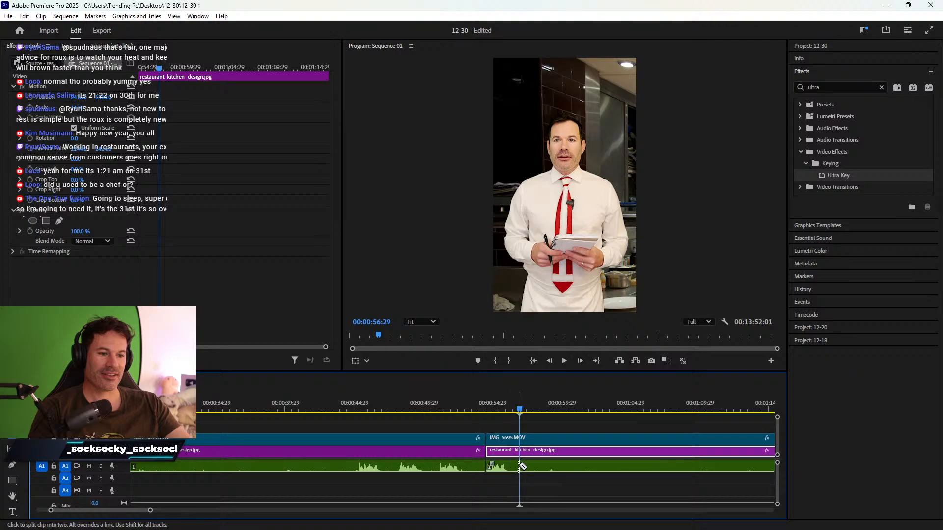
click(520, 466)
click(520, 452)
click(520, 440)
key(v)
drag(422, 428, 442, 471)
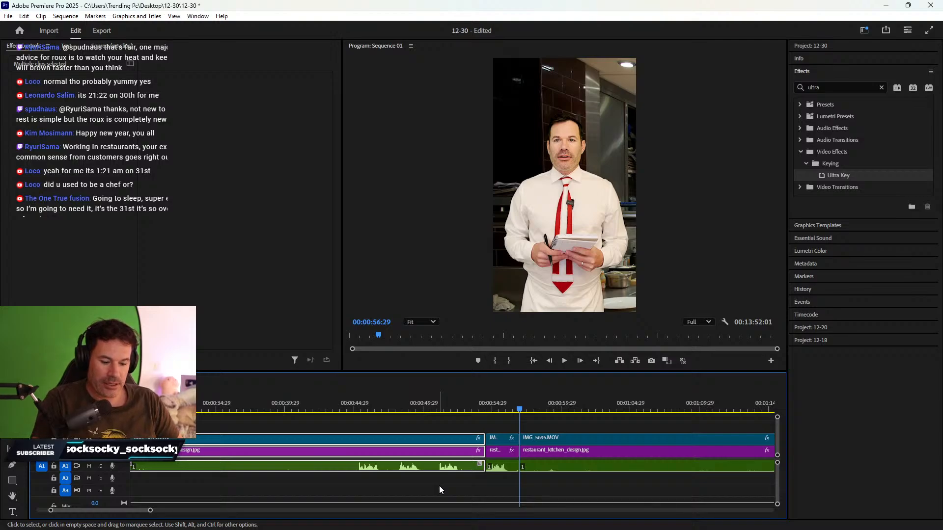
scroll(366, 488, left, 10)
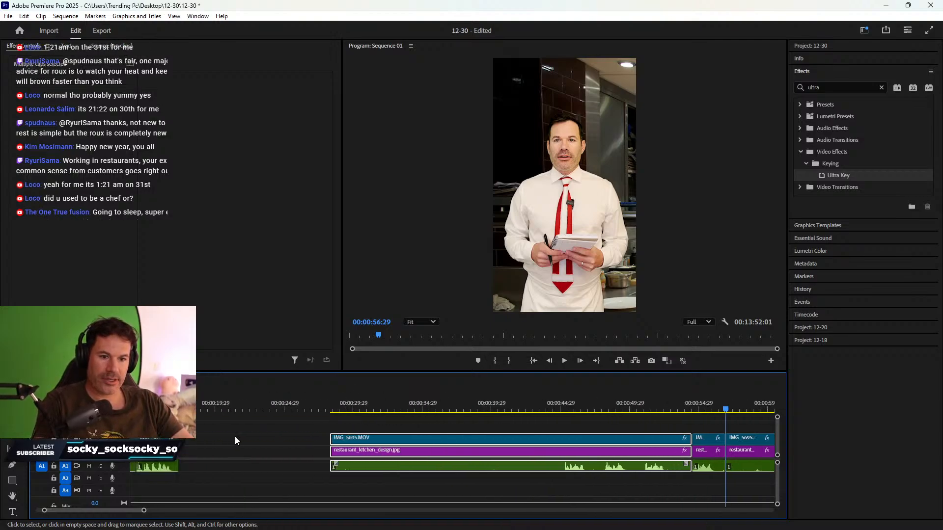
drag(220, 408, 231, 409)
key(space)
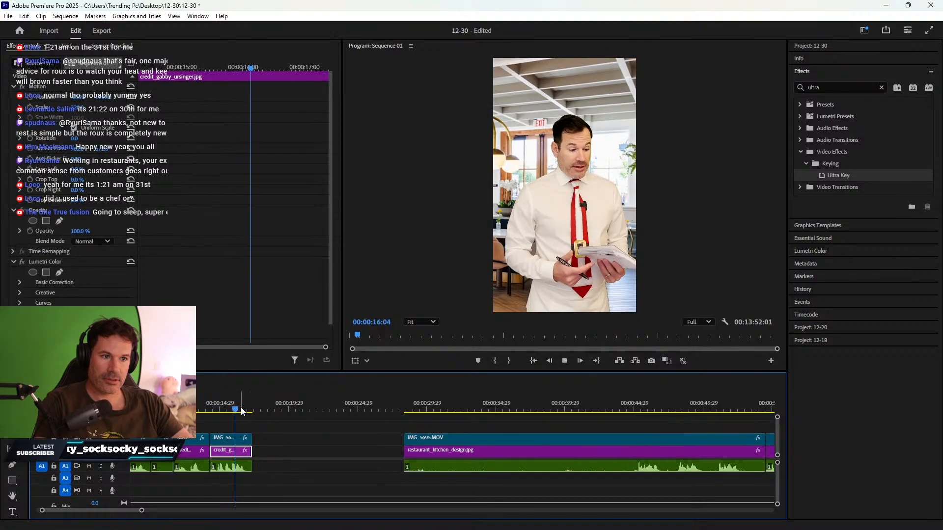
key(space)
scroll(520, 446, right, 1)
scroll(520, 443, right, 7)
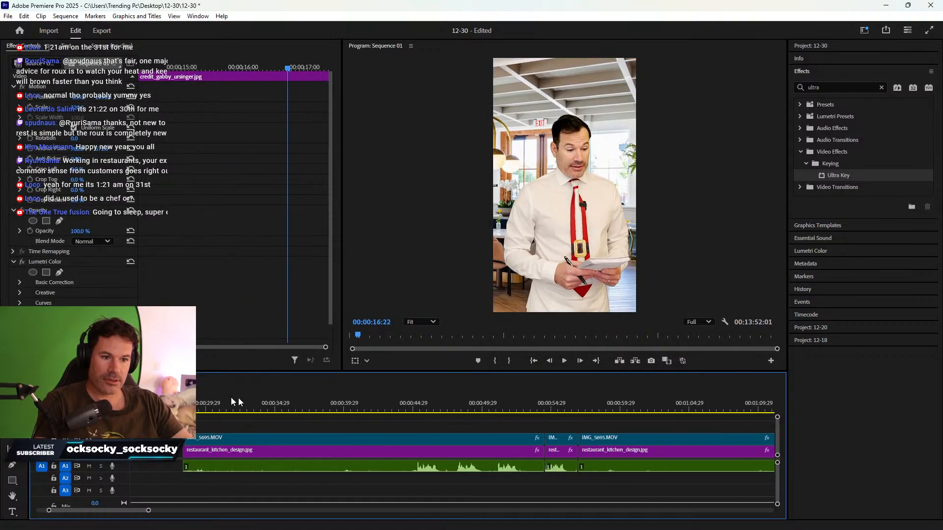
- Review the section, then trim the clips' start to 00:00:34:20
drag(231, 397, 267, 394)
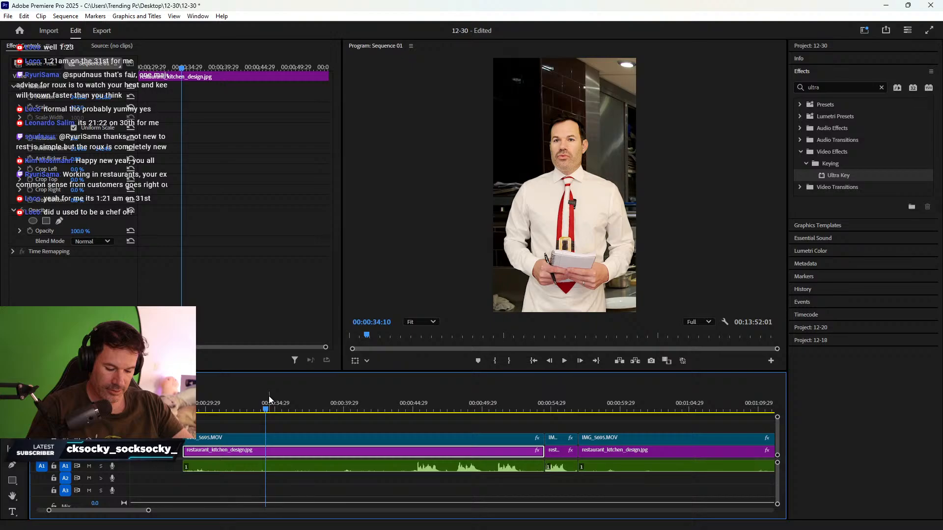
key(space)
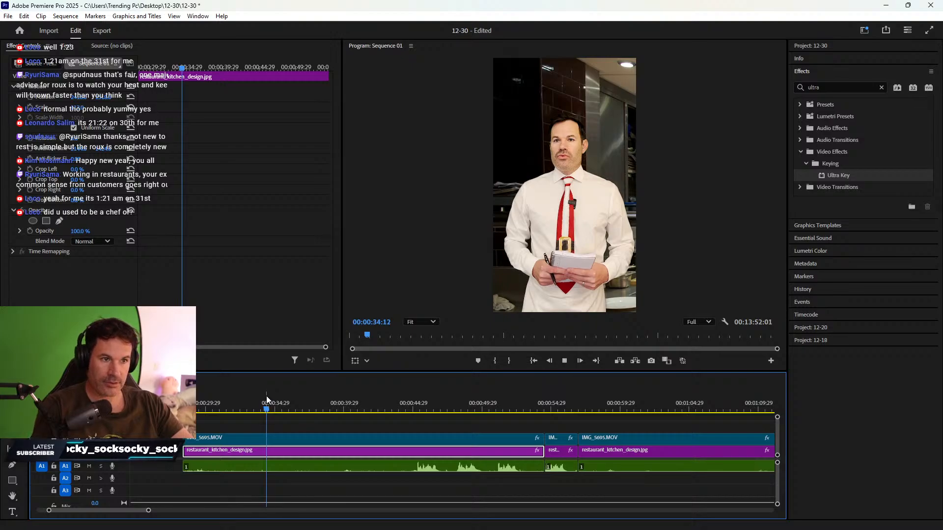
click(270, 400)
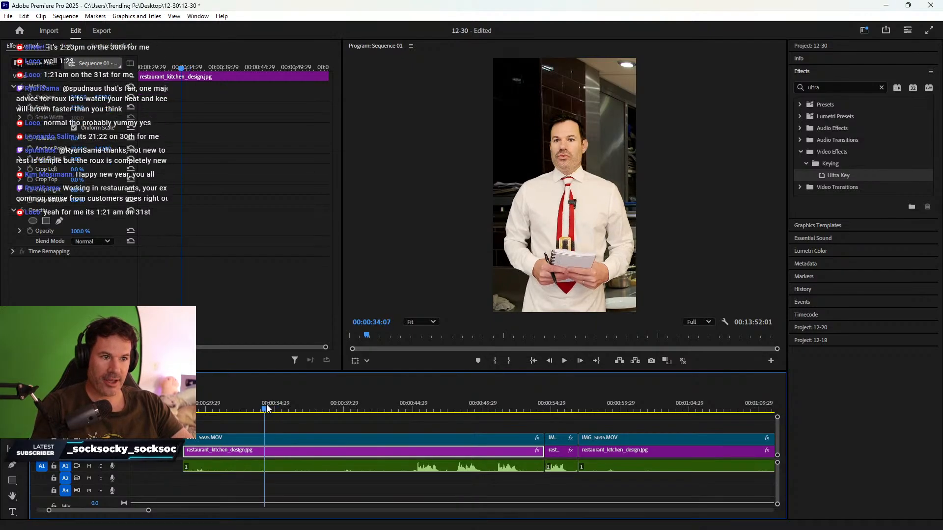
drag(190, 444, 271, 461)
- Razor the audio, video and image clips at 00:00:36:24
key(space)
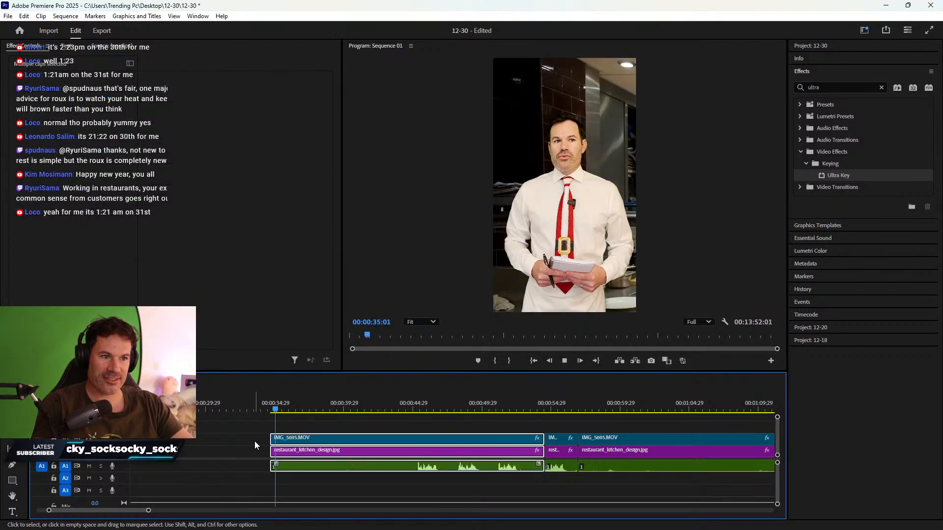
key(space)
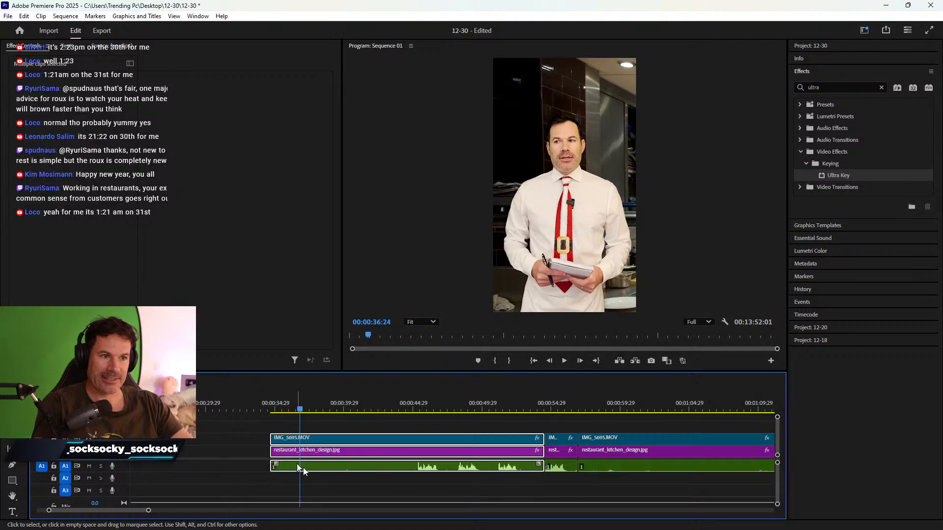
key(c)
click(301, 466)
click(302, 451)
key(v)
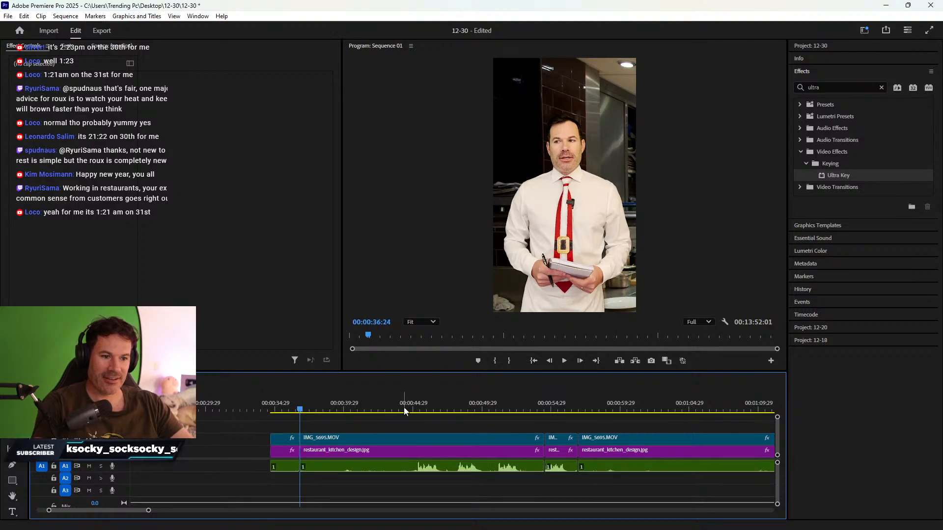
- Delete the unwanted middle clips and ripple delete both resulting gaps
drag(351, 407, 404, 466)
key(Delete)
right_click(419, 448)
click(430, 454)
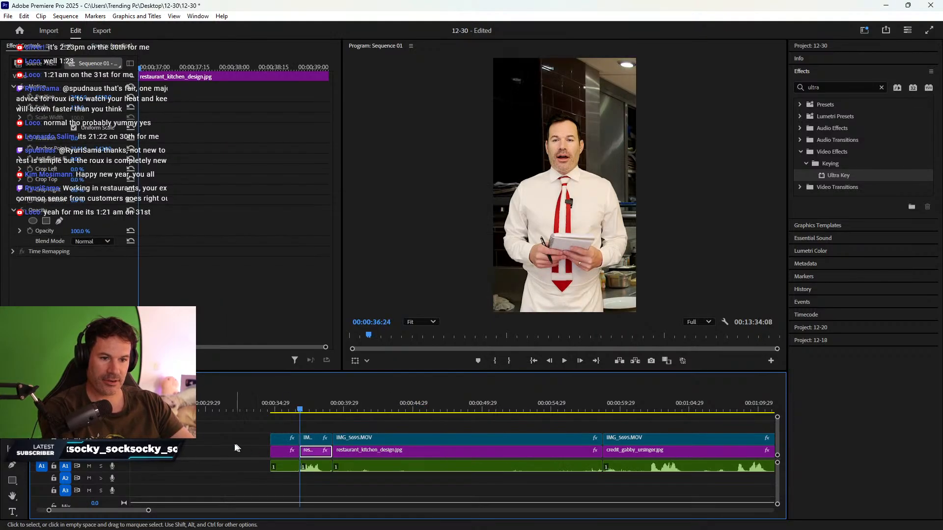
right_click(235, 447)
click(245, 453)
- Trim the stacked IMG_5695, background and audio clips to start at 00:00:29:07
scroll(425, 440, right, 3)
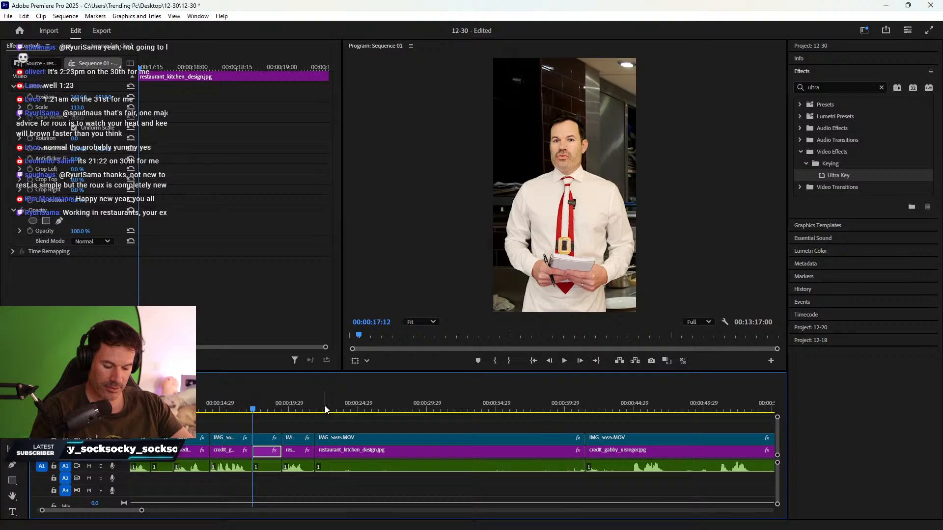
click(359, 408)
drag(362, 408, 417, 399)
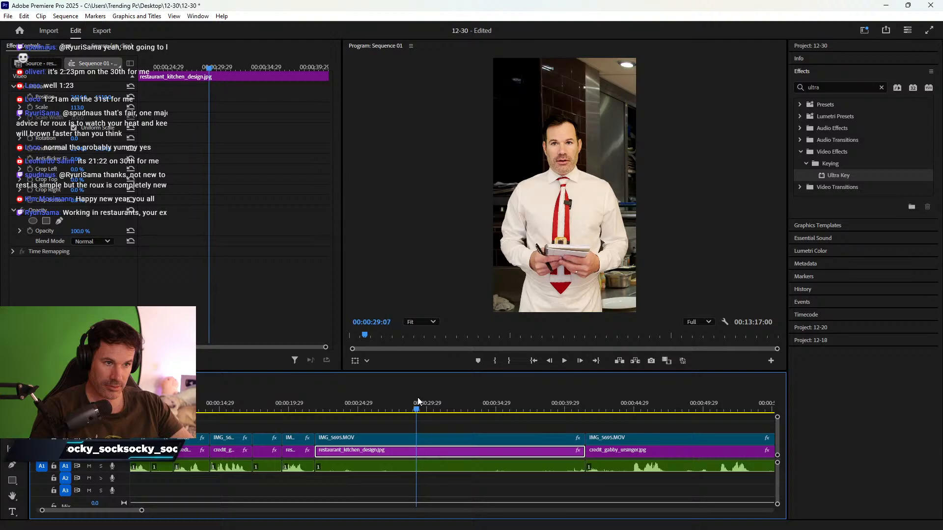
drag(365, 426, 385, 475)
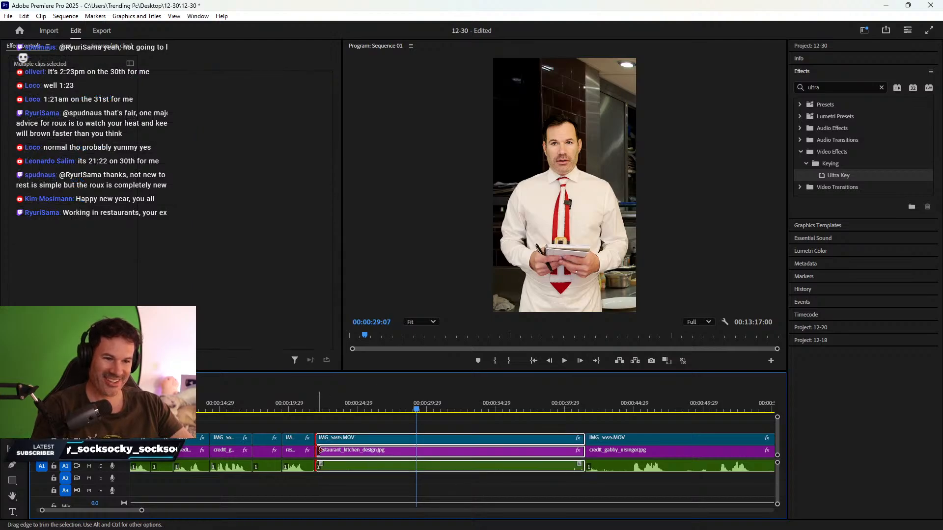
drag(317, 448, 405, 459)
- Razor the stacked clips at 00:00:31:03 after playing from the new start
key(space)
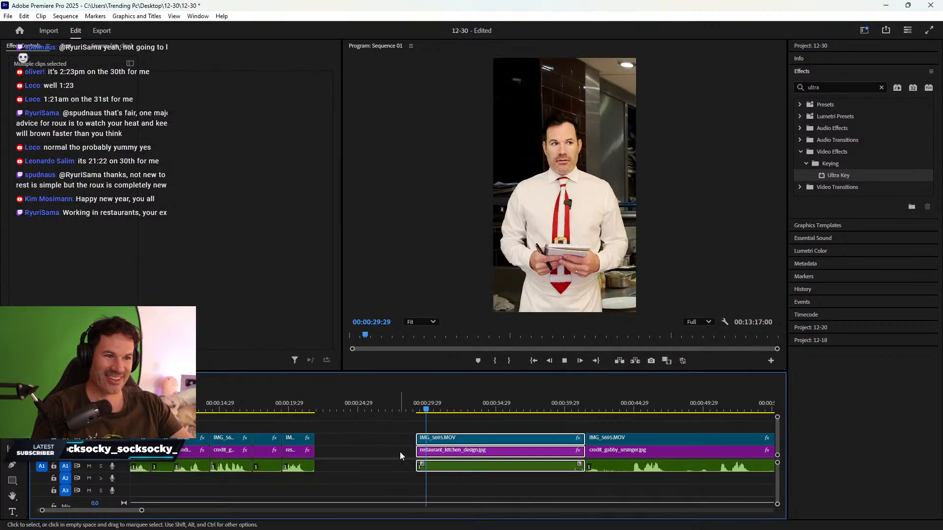
key(space)
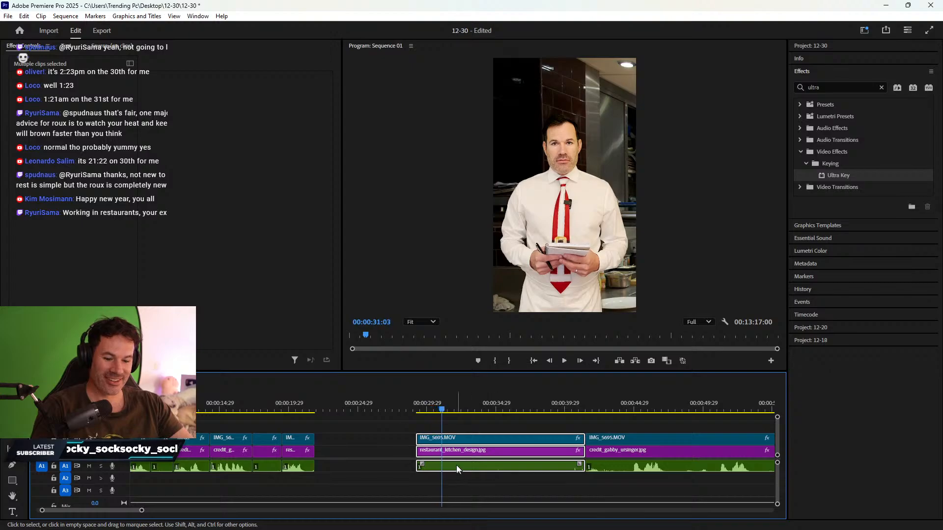
key(c)
click(443, 437)
key(v)
- Close the trim gap, delete the selected stacked clips, and view the whole sequence
click(388, 449)
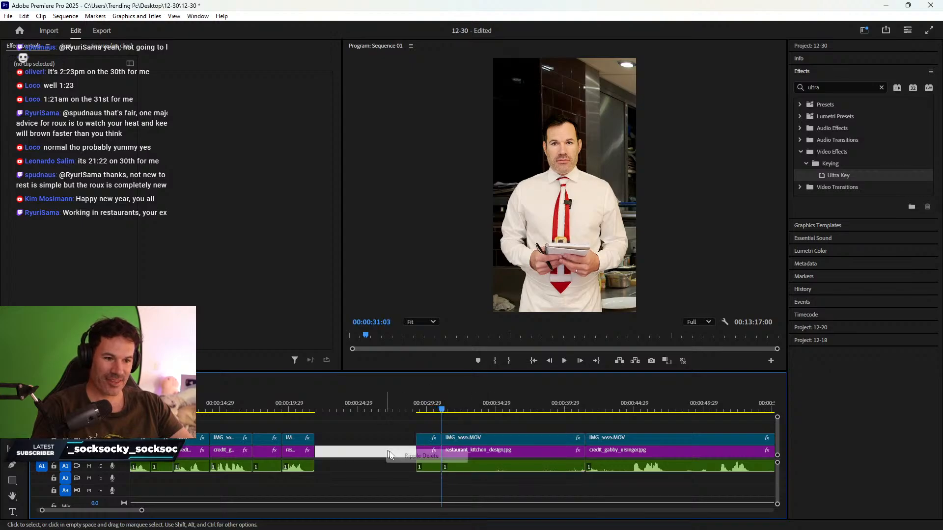
key(Delete)
drag(386, 409, 426, 473)
key(Delete)
key(backslash)
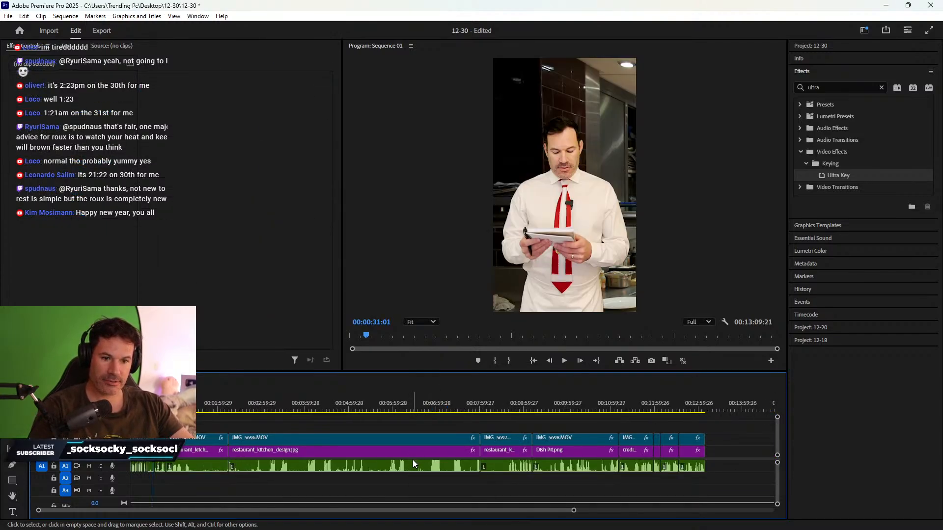
- Delete the restaurant_kitchen_design clip group, ripple delete its gap, and play back from 00:00:27:07
key(equal)
key(equal)
key(equal)
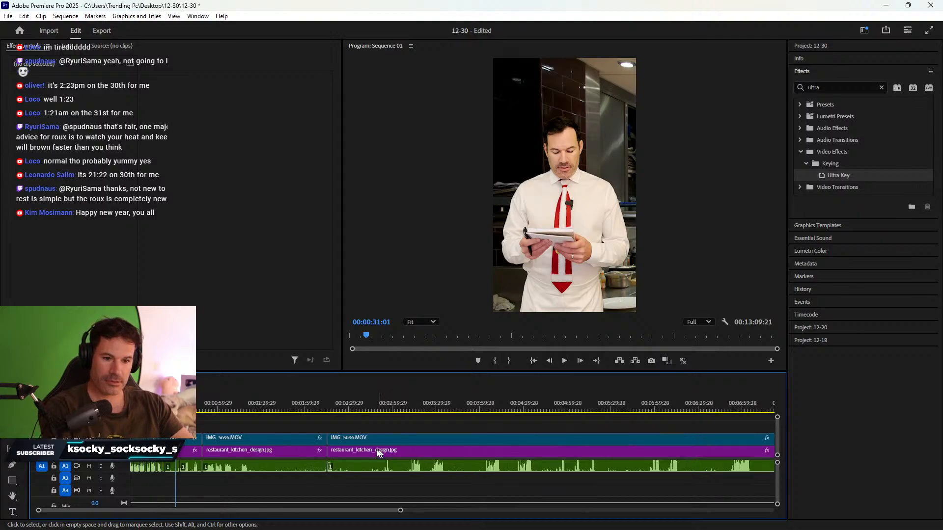
drag(355, 425, 399, 478)
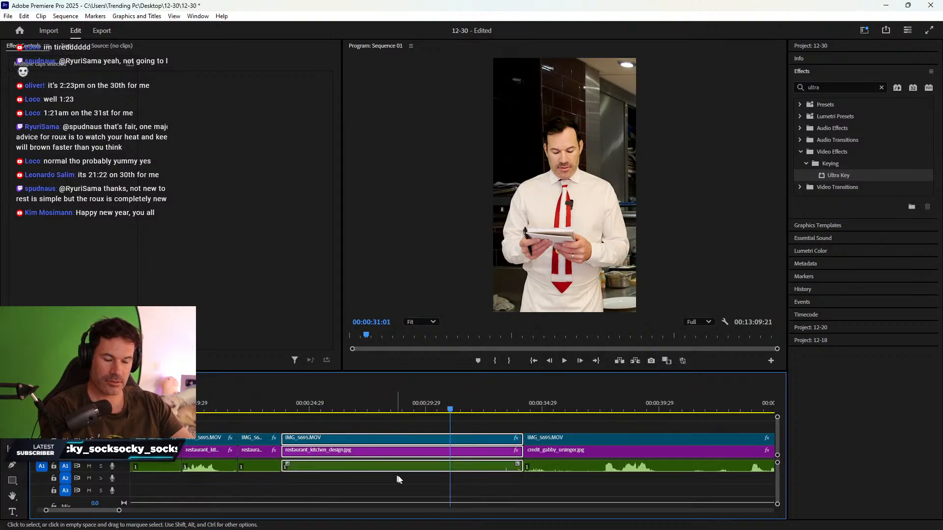
key(Delete)
right_click(411, 448)
click(418, 456)
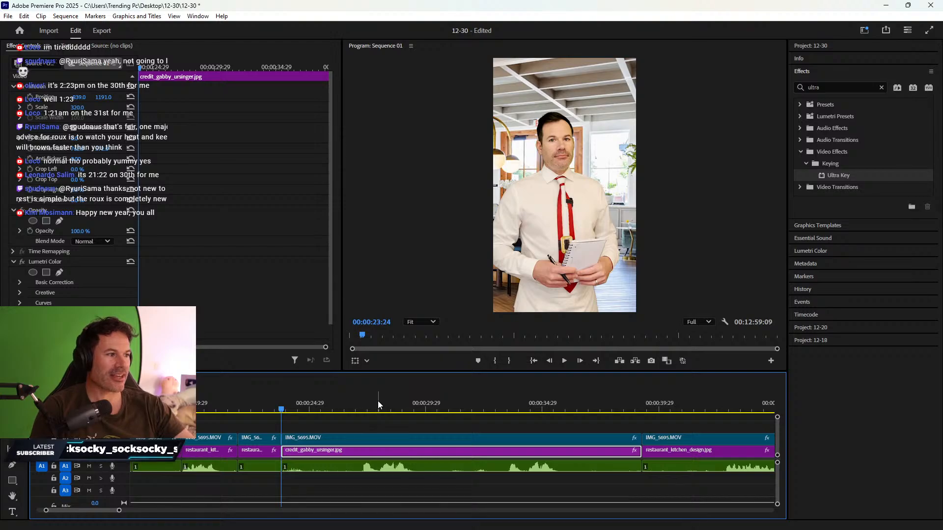
click(362, 405)
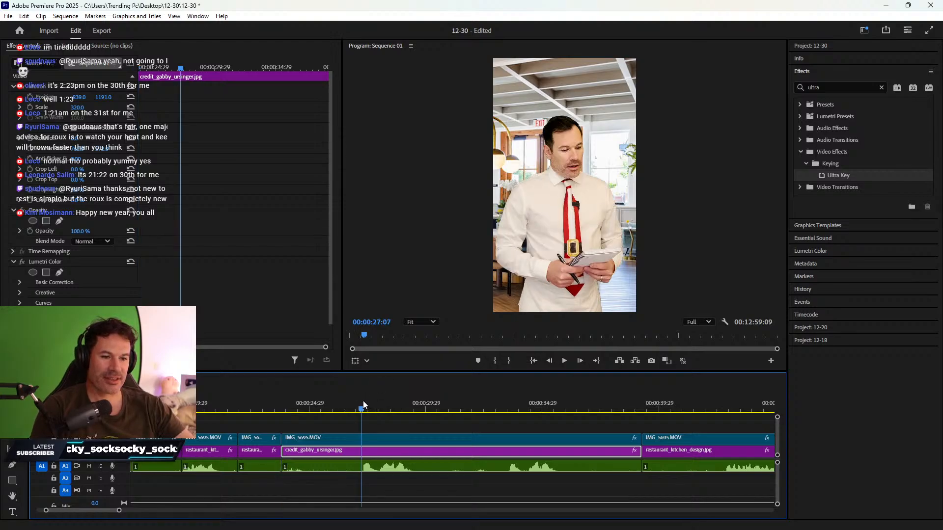
key(space)
key(space)
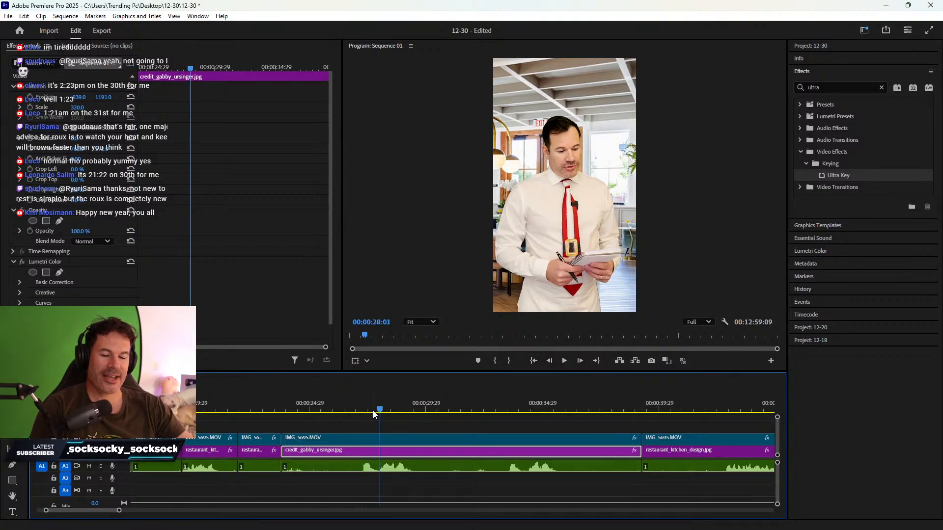
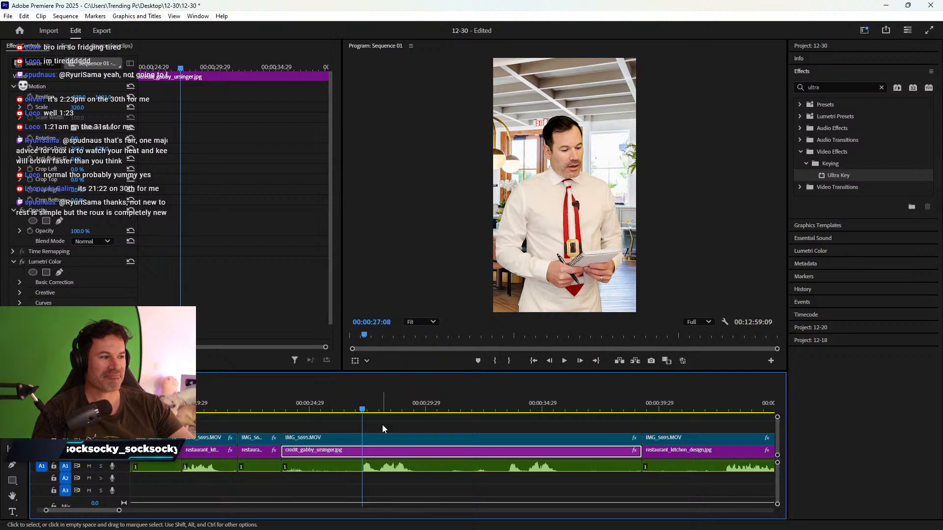
- Review the cut and park the playhead at 33:07
key(space)
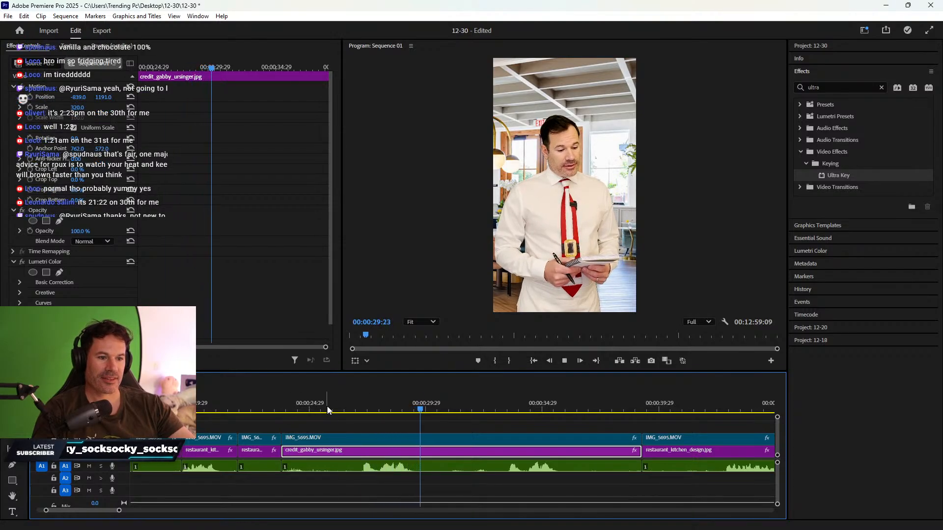
drag(469, 411, 506, 411)
key(space)
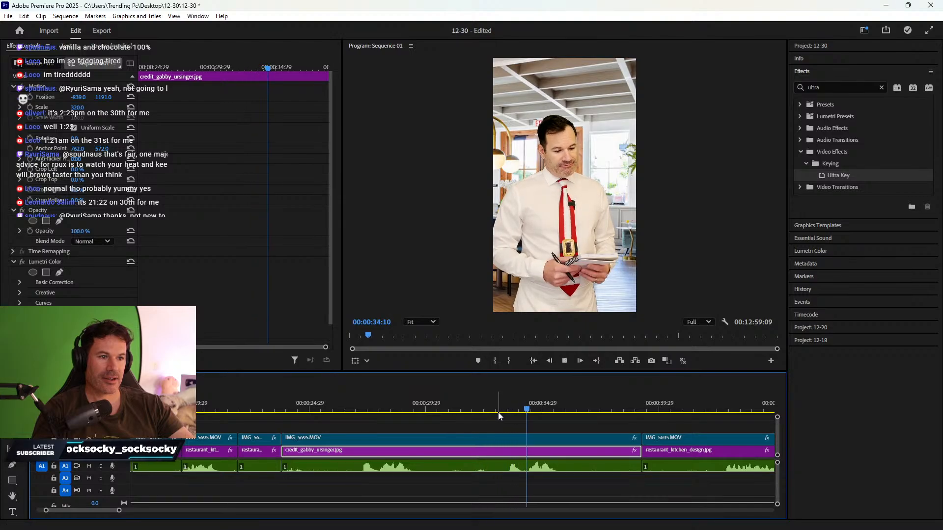
click(498, 415)
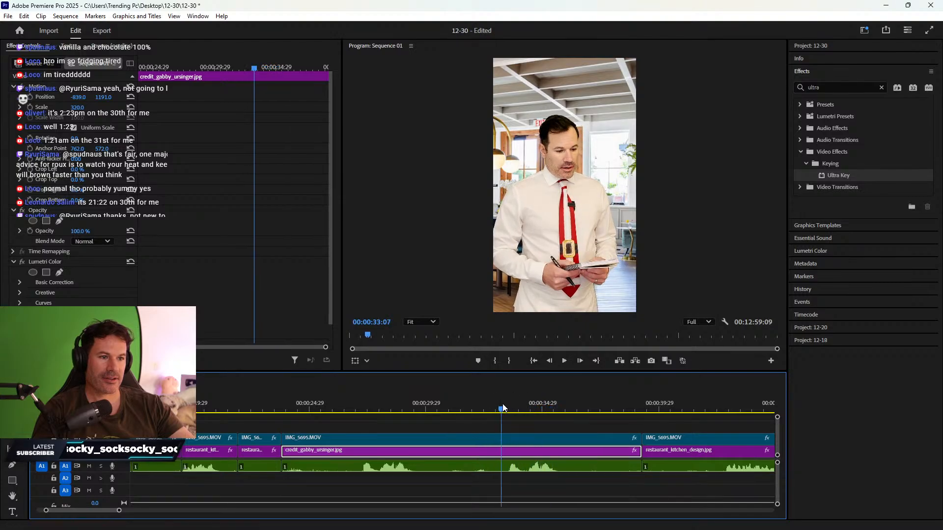
drag(371, 423, 399, 477)
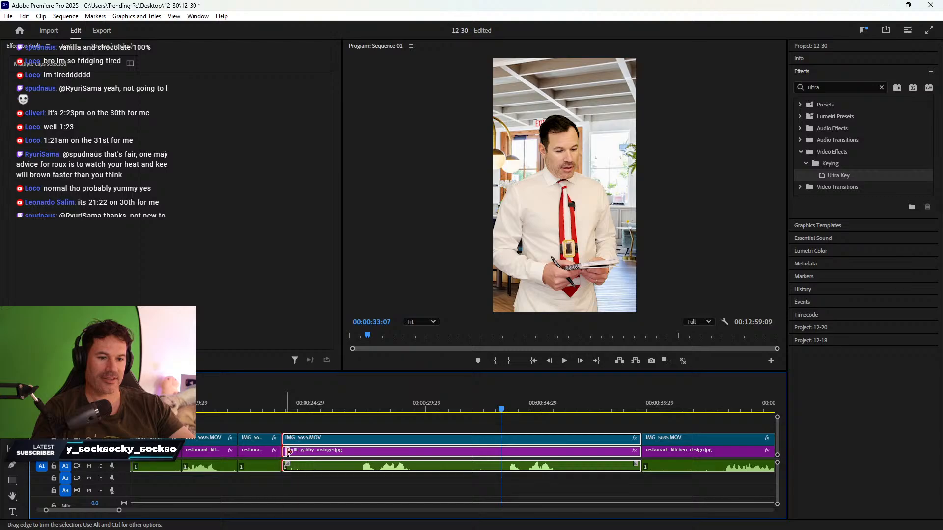
drag(283, 449, 501, 452)
click(479, 455)
key(Delete)
- Play the tightened cut, stop at 26:20 and begin razoring the clips there
key(space)
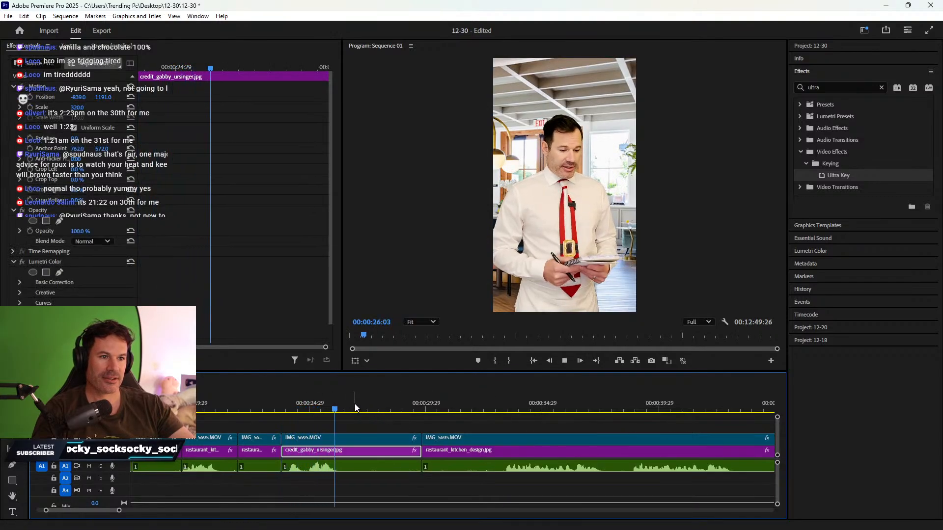
key(space)
key(c)
click(348, 467)
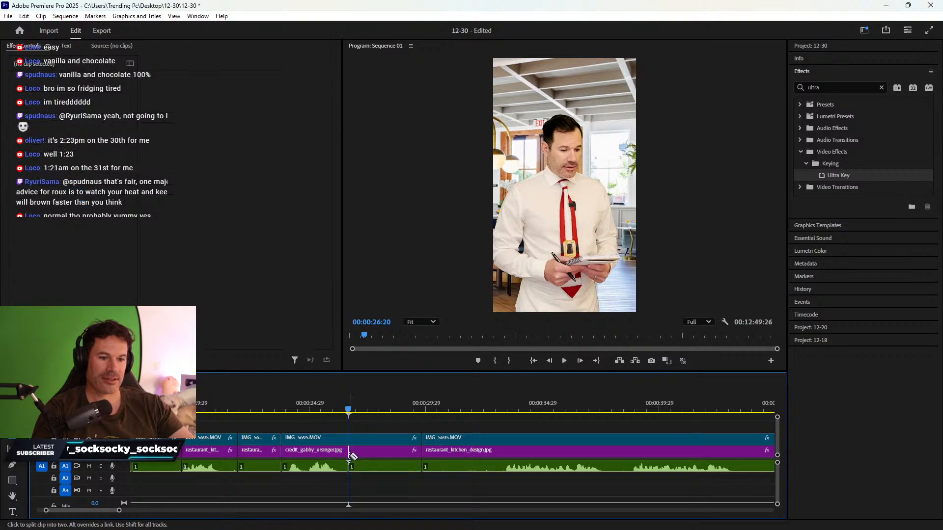
- Finish splitting all tracks at 26:20, delete the three clips after the cut, and close the gap
click(349, 452)
click(348, 439)
key(v)
click(377, 409)
drag(379, 410, 396, 473)
key(Delete)
right_click(377, 454)
click(391, 457)
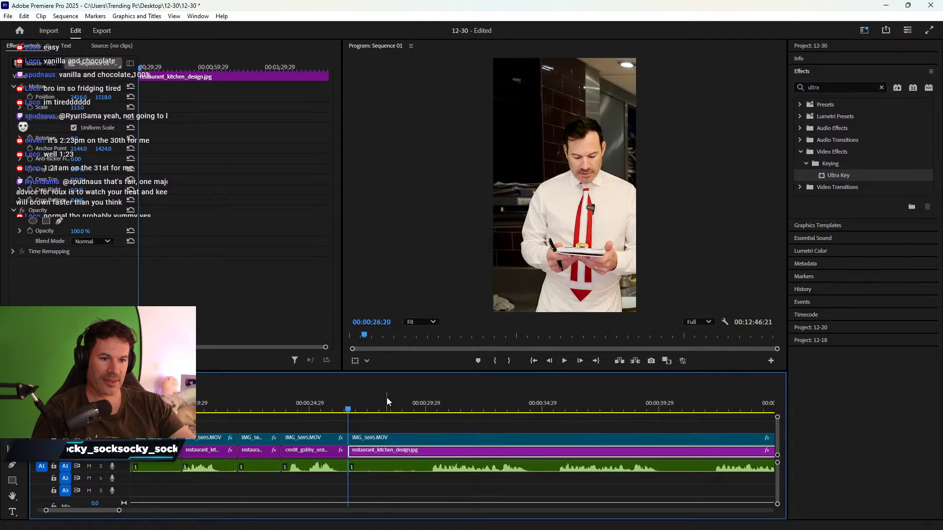
drag(388, 398, 432, 399)
- Play ahead to 53:18 and split all tracks there with the Razor
key(space)
scroll(468, 431, down, 5)
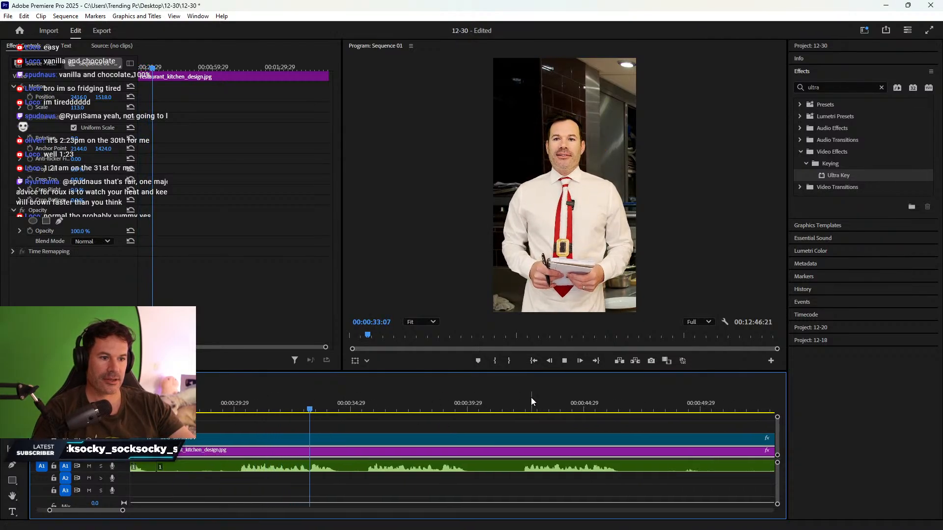
click(519, 404)
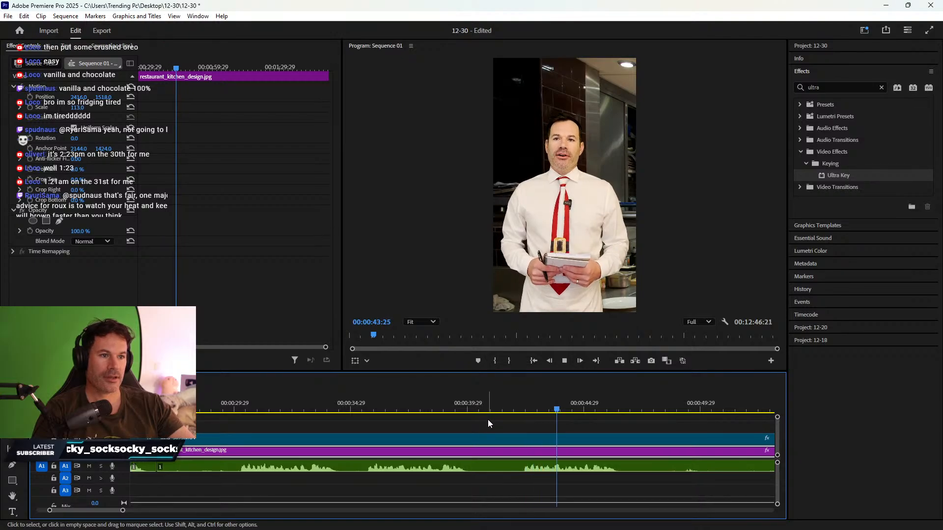
scroll(491, 439, down, 3)
scroll(520, 444, down, 3)
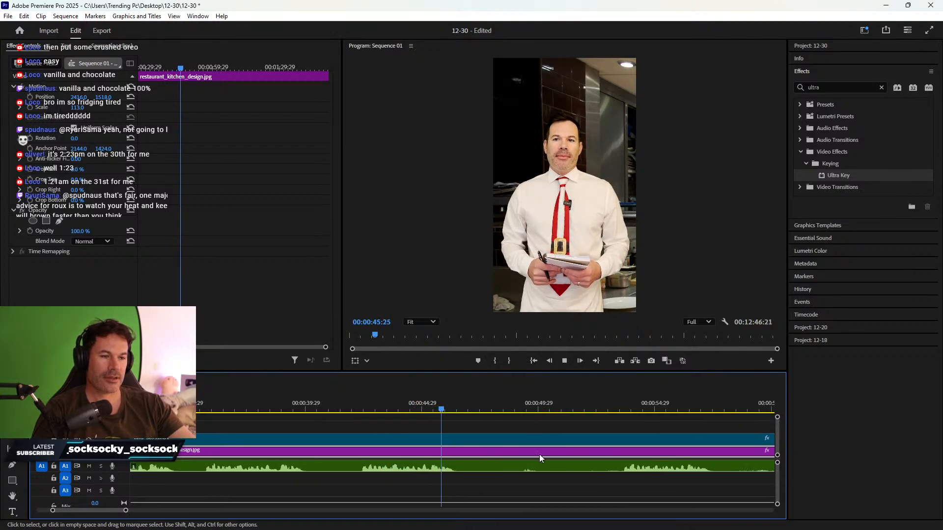
click(554, 412)
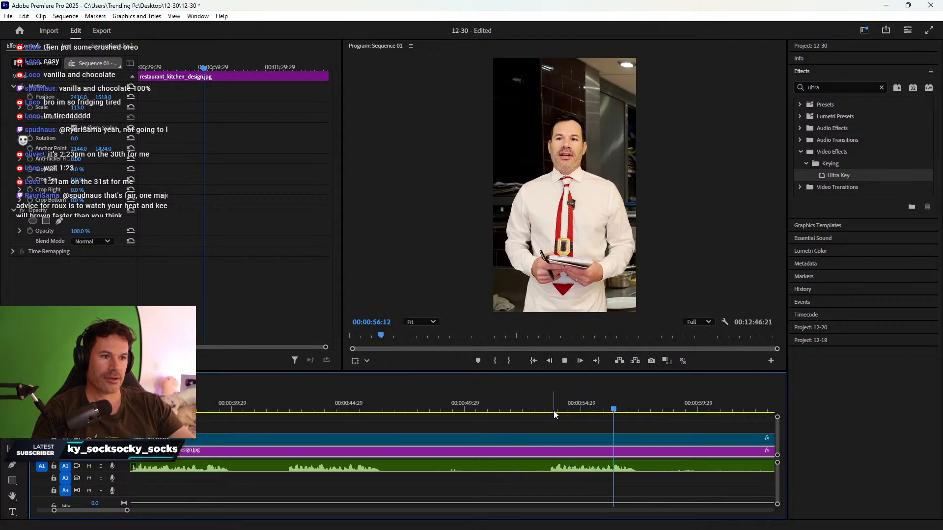
key(space)
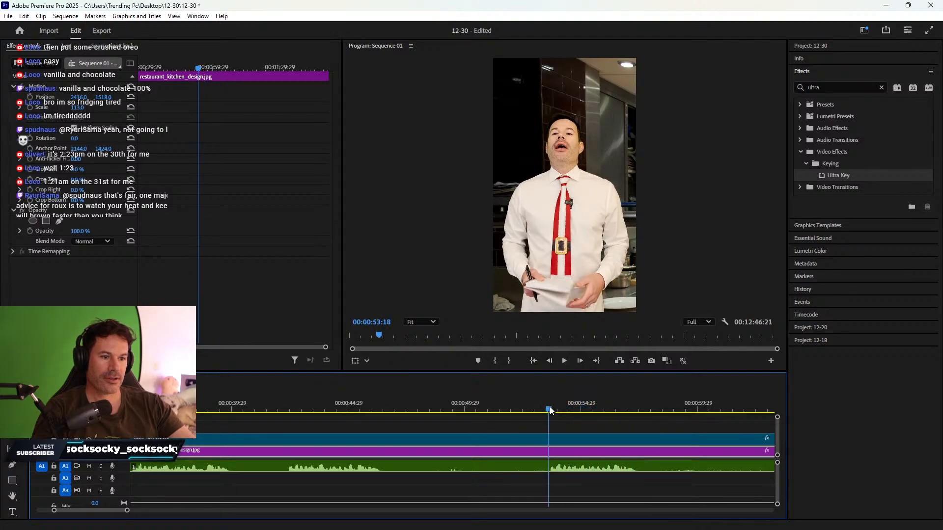
key(c)
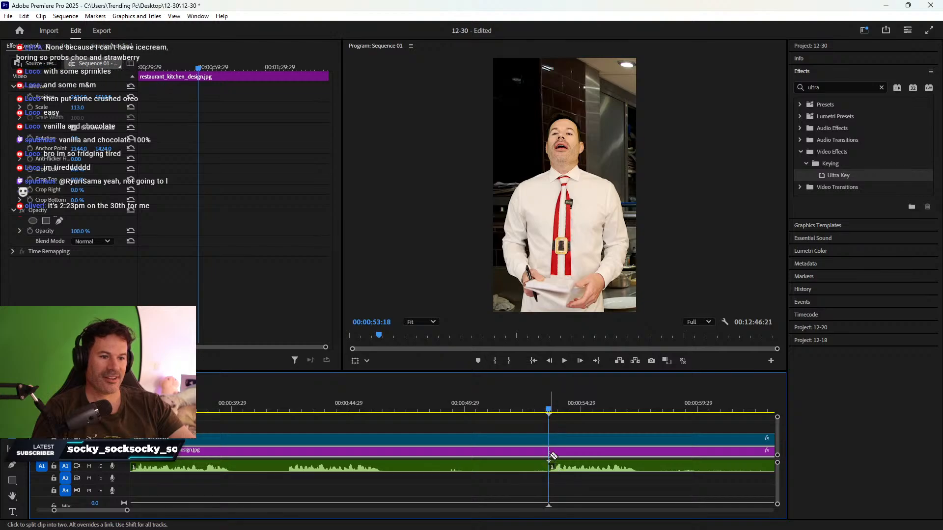
shift+click(550, 451)
key(v)
- Play on to 57:27 and razor the kitchen image, audio and IMG_5695.MOV there
scroll(565, 437, down, 3)
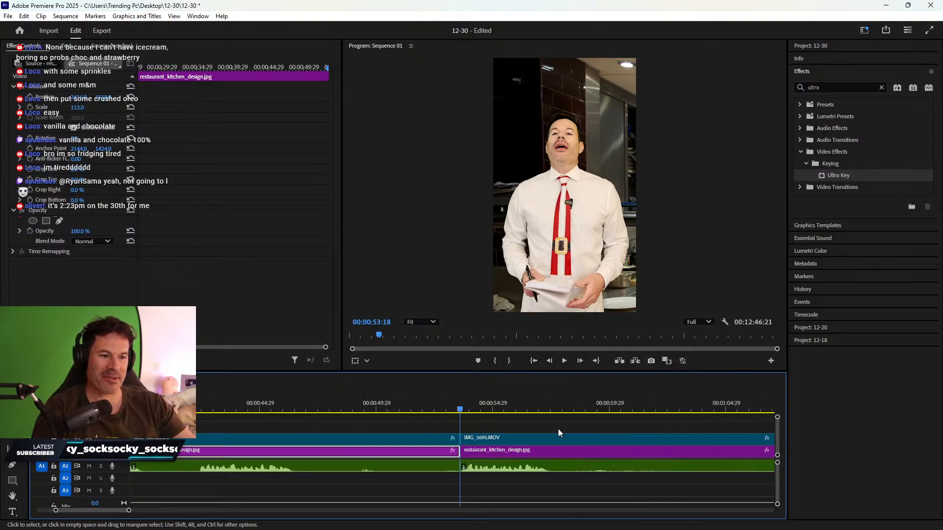
scroll(486, 422, down, 2)
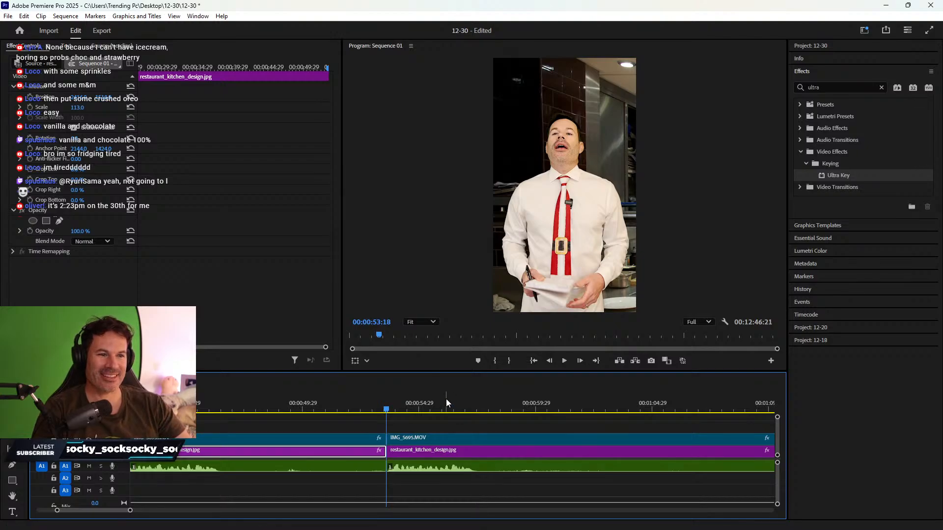
key(space)
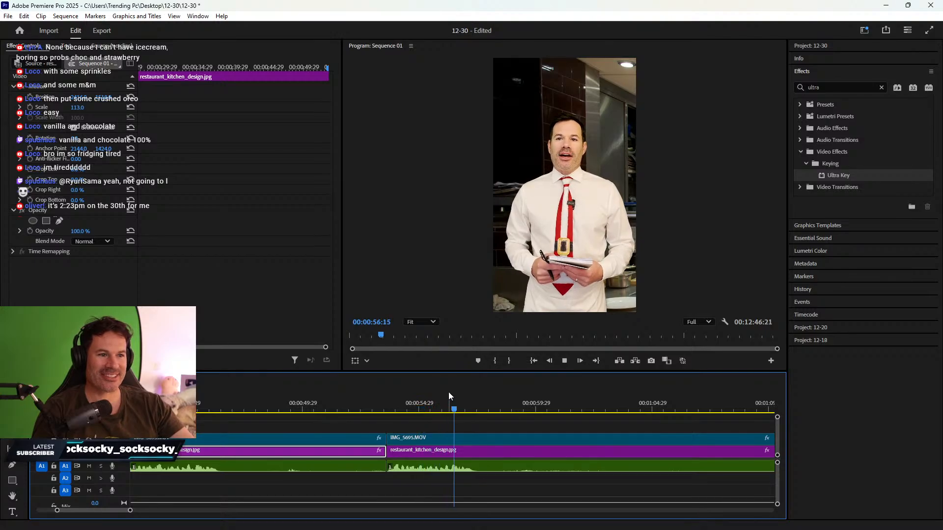
key(space)
key(c)
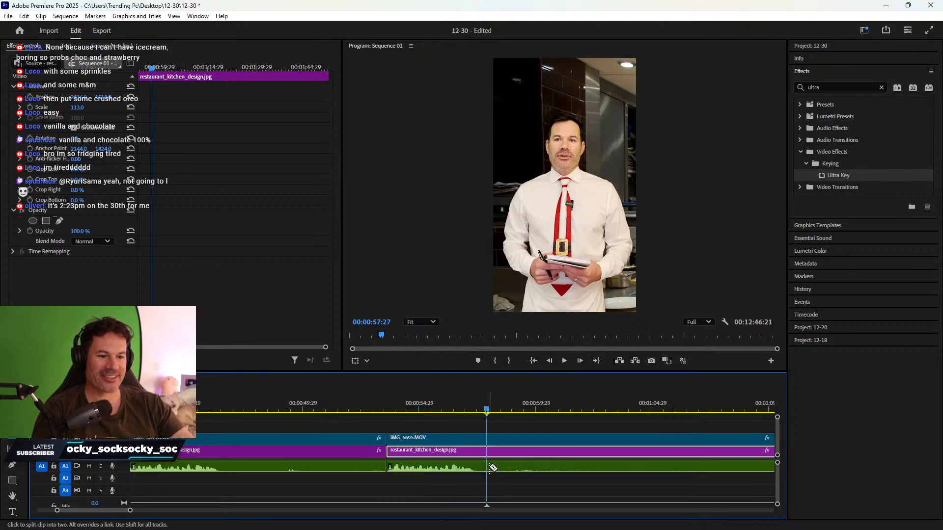
click(489, 466)
click(489, 451)
click(491, 440)
key(v)
- Delete the unwanted kitchen stretch before 53:18 and ripple-delete its gap
drag(379, 448, 357, 480)
key(Delete)
right_click(348, 451)
click(364, 457)
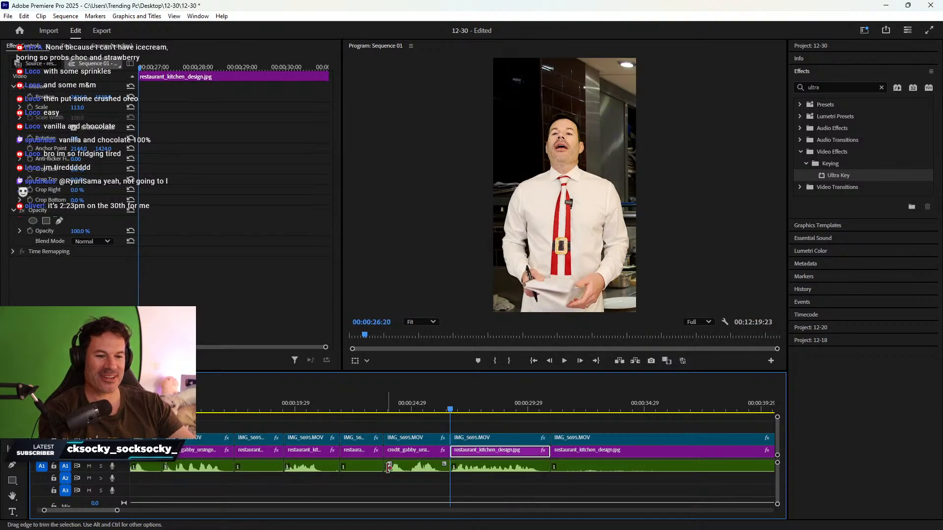
- Scrub the timeline for a cut point and split all tracks at 51:15 with Ctrl+K
scroll(524, 445, down, 1)
scroll(521, 445, down, 4)
drag(298, 405, 611, 409)
scroll(597, 425, down, 6)
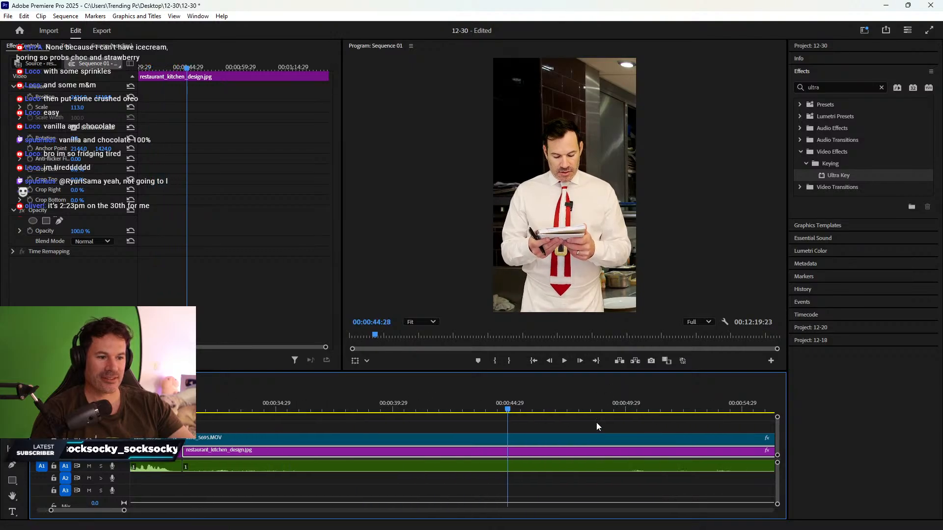
click(315, 408)
drag(315, 409, 450, 403)
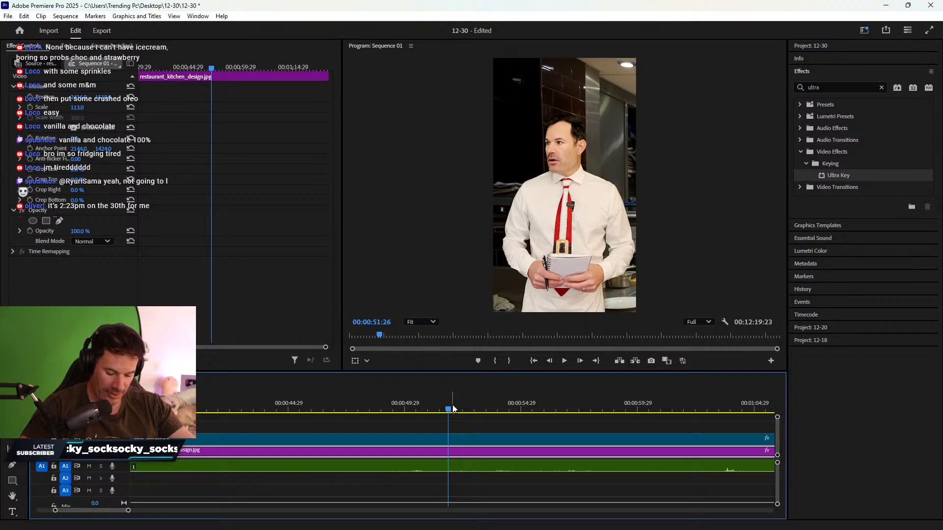
mouse_move(452, 403)
mouse_down()
mouse_move(381, 406)
mouse_move(442, 411)
mouse_up()
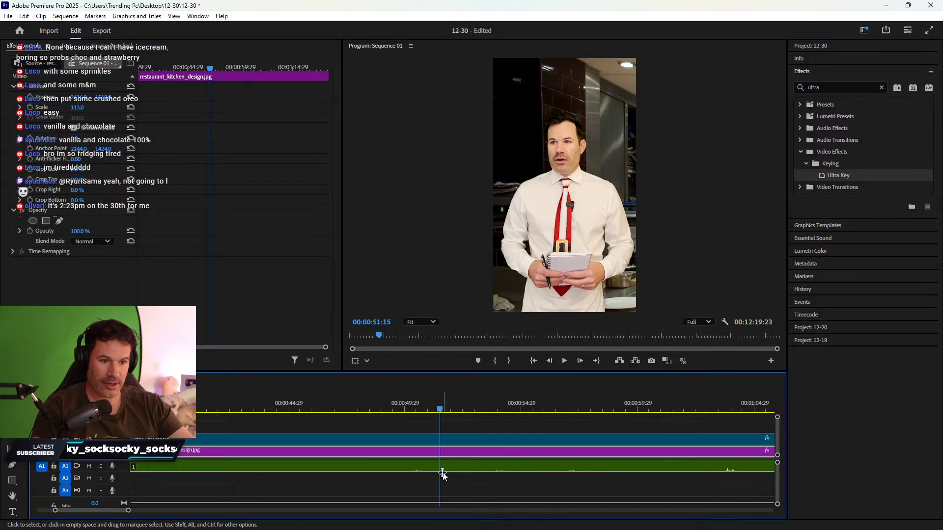
key(ctrl+k)
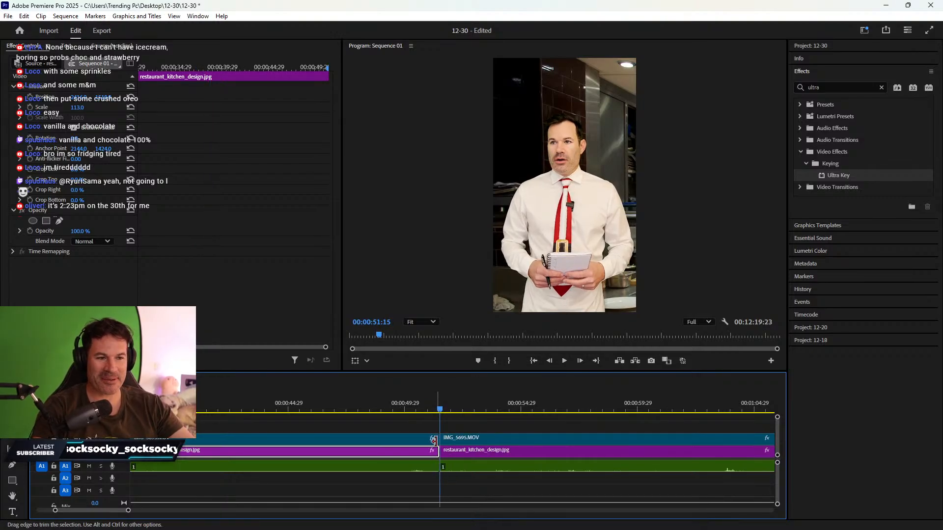
- Razor the clips at 53:08 and delete the stretch between 51:15 and 53:08
scroll(434, 444, down, 3)
key(space)
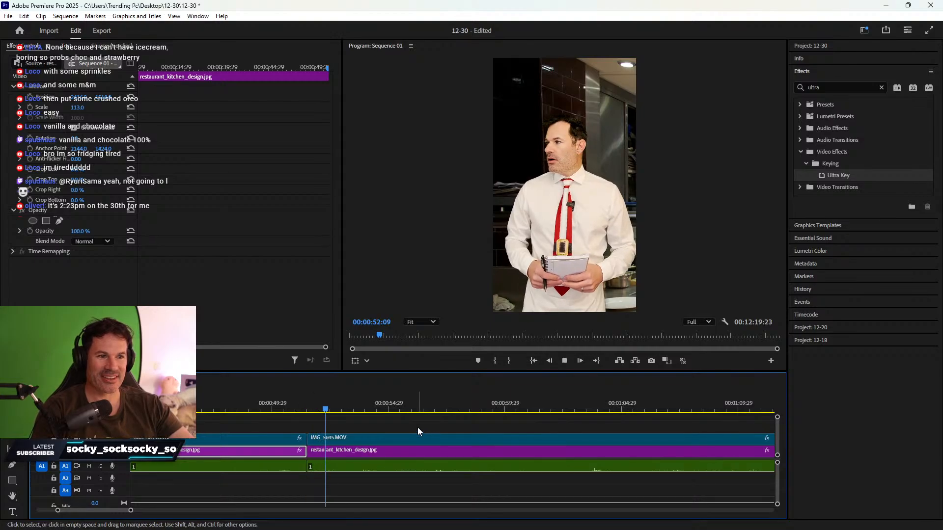
key(space)
key(c)
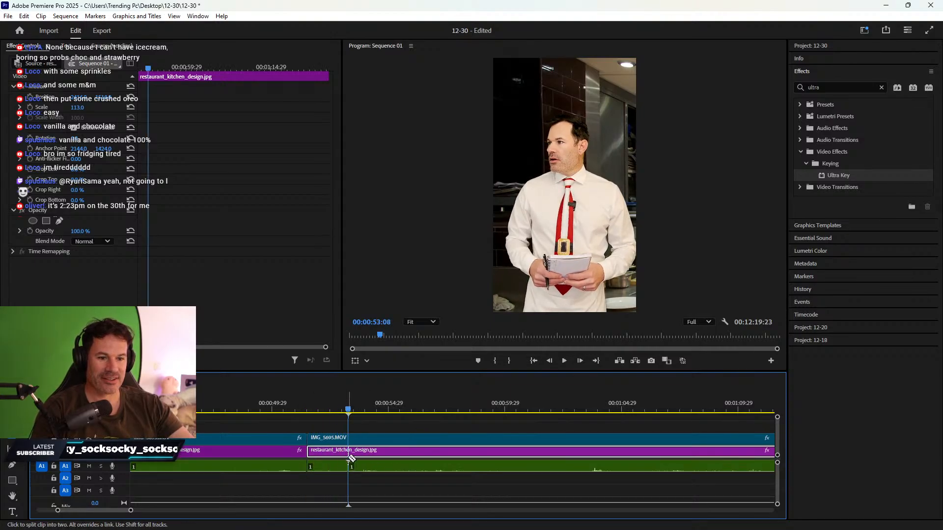
click(349, 466)
key(v)
click(278, 438)
key(Delete)
- Scrub ahead and split all tracks at 1:08:10
scroll(396, 470, down, 3)
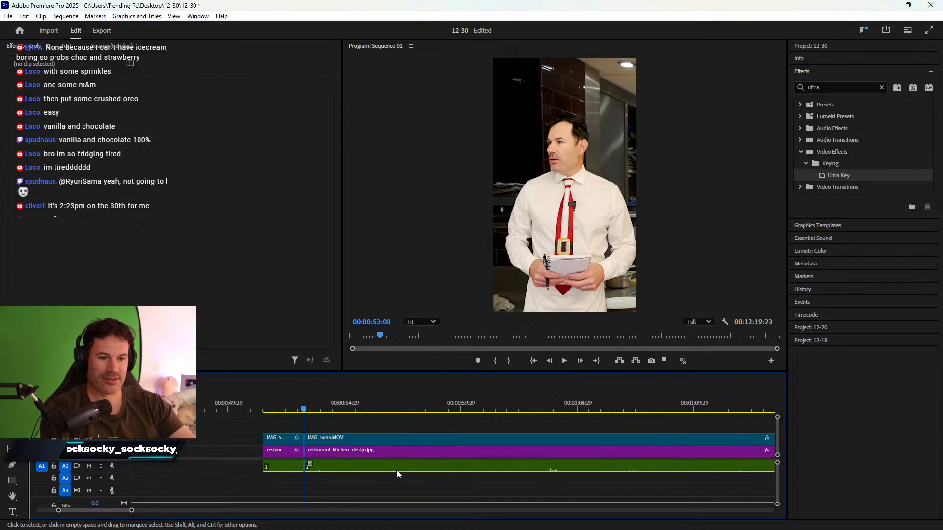
drag(317, 408, 590, 408)
scroll(562, 444, down, 3)
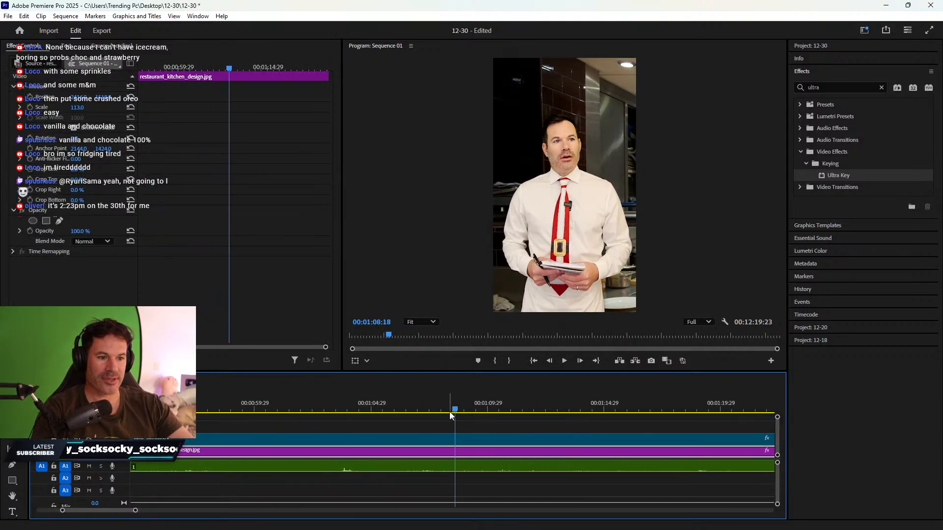
mouse_move(456, 408)
mouse_down()
mouse_move(479, 412)
mouse_move(450, 412)
mouse_up()
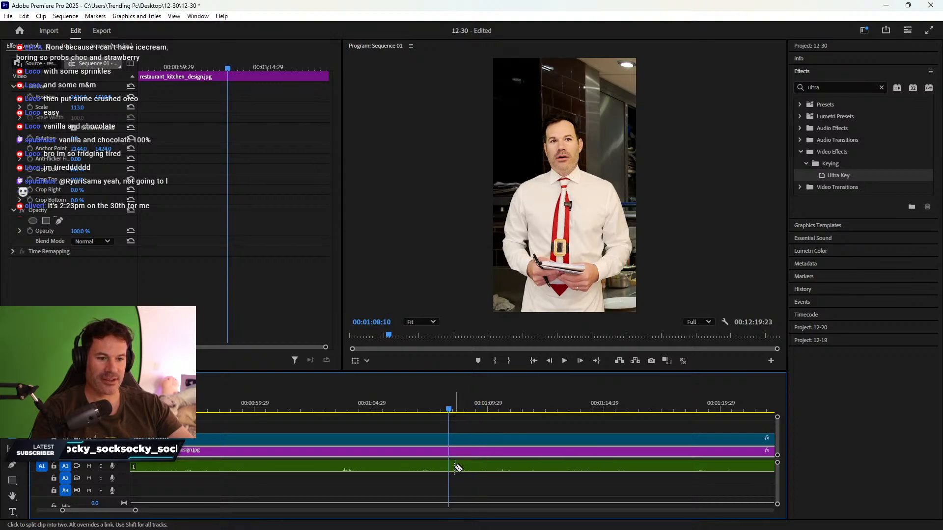
key(ctrl+k)
- Review the footage around 1:09 and razor the IMG_5695 and kitchen clips at about 1:09:10
key(space)
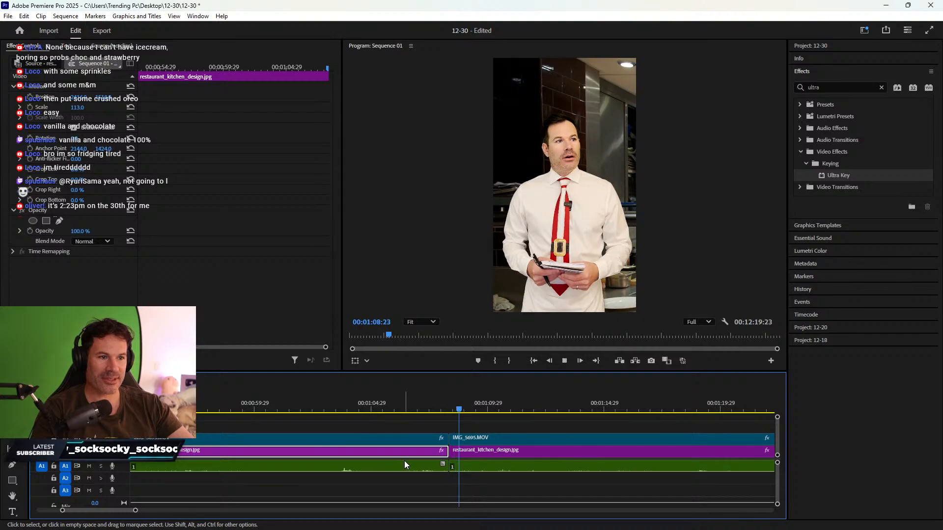
click(459, 450)
click(452, 406)
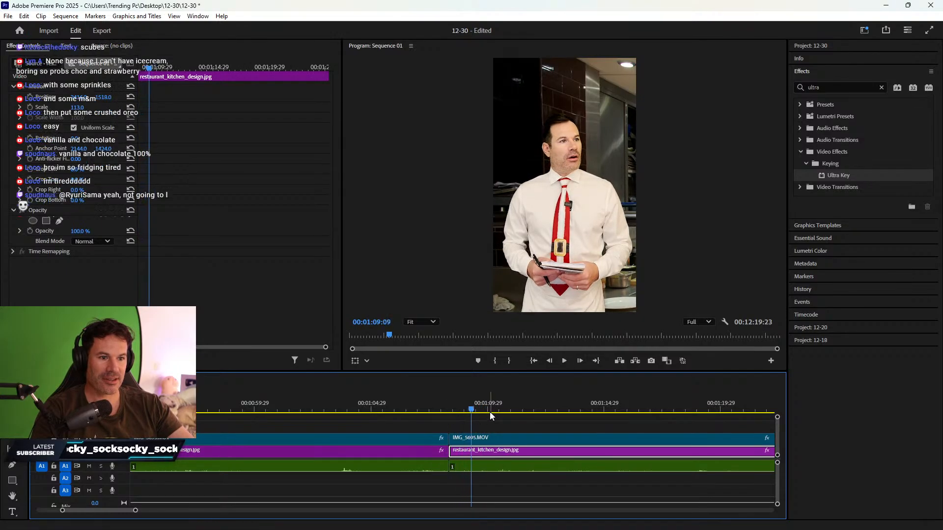
drag(471, 410, 473, 411)
key(c)
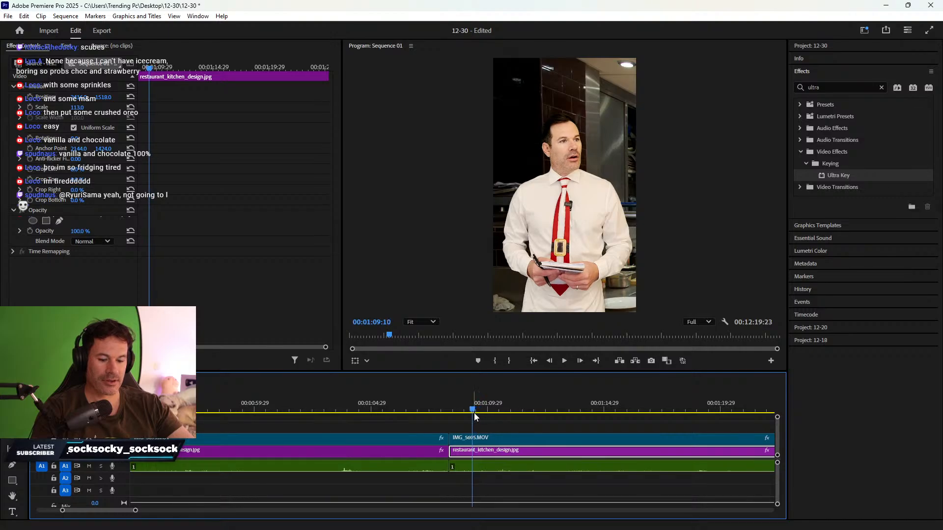
click(475, 467)
key(v)
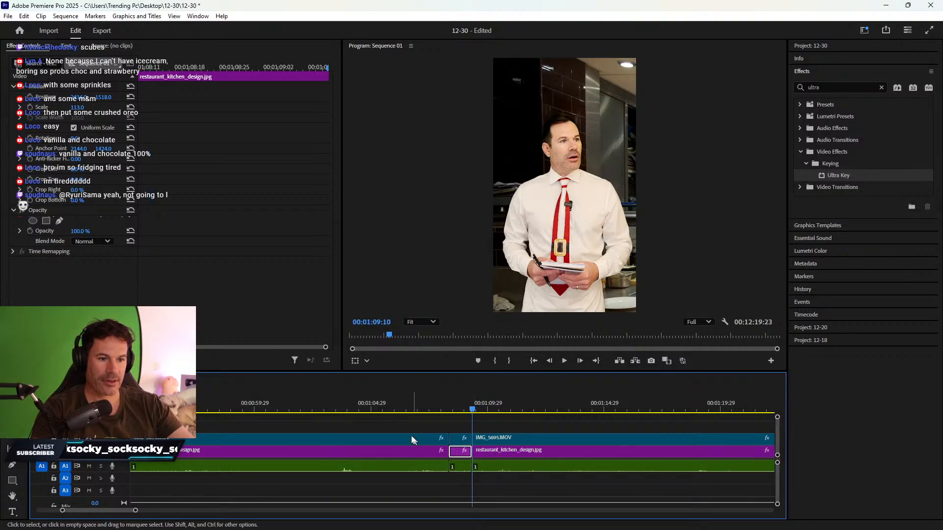
- Delete the clips left of the 1:09:10 cut and ripple-delete the empty gap
drag(415, 428, 396, 469)
key(Delete)
right_click(396, 458)
click(410, 461)
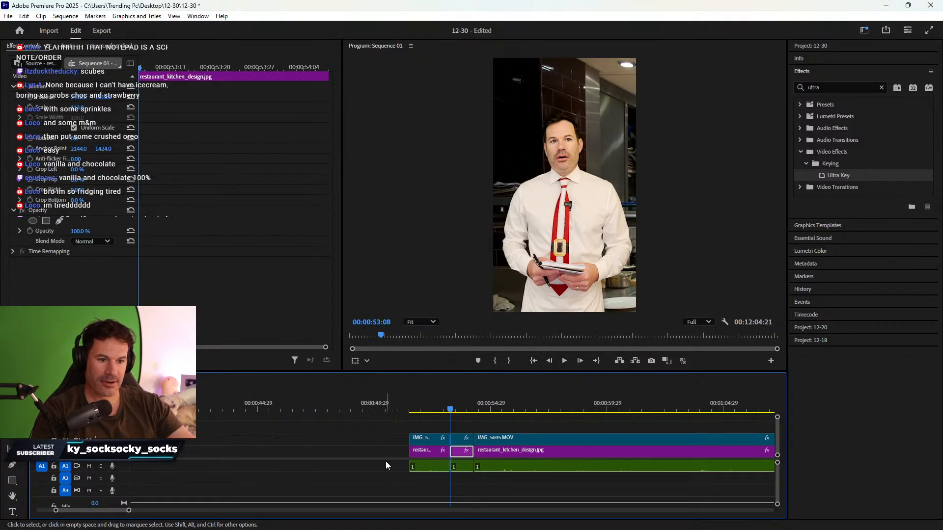
right_click(396, 448)
- Ripple-delete the last remaining gap, bringing Sequence 01 to 11:44:05
click(390, 456)
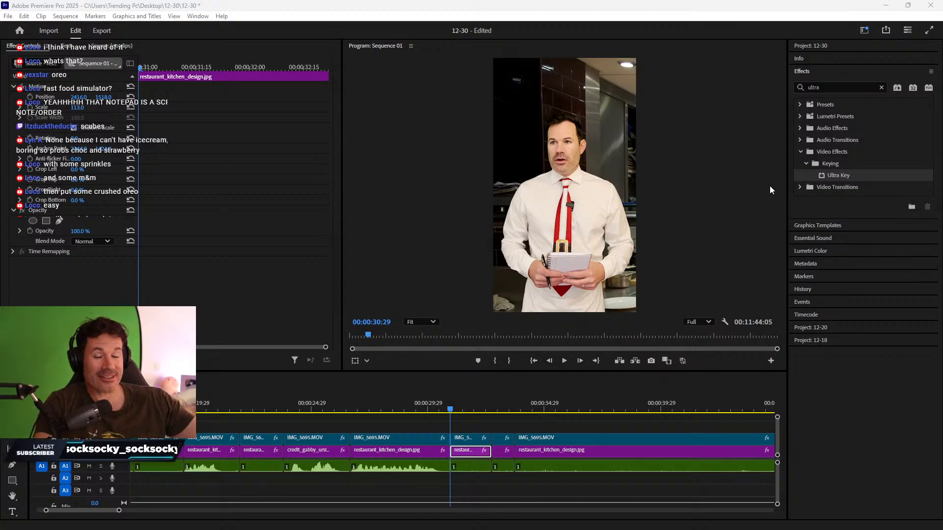
- Return to the 12-30 sequence and review the short clip near 31 seconds
scroll(611, 386, down, 1)
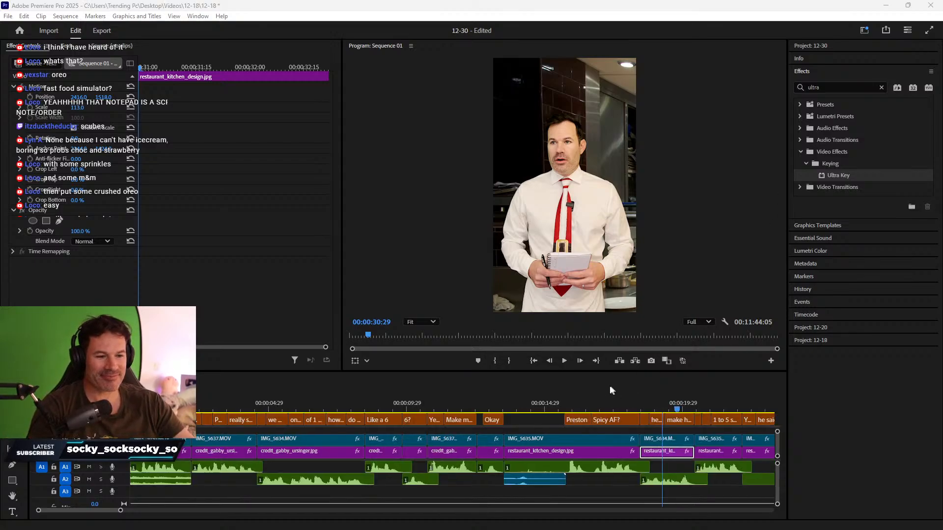
scroll(612, 391, down, 2)
click(113, 379)
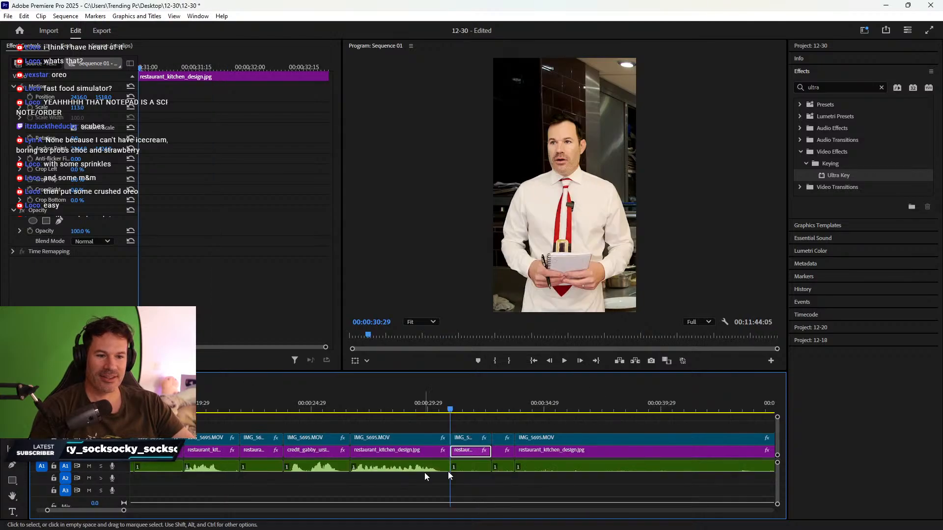
scroll(508, 433, down, 4)
drag(335, 413, 649, 372)
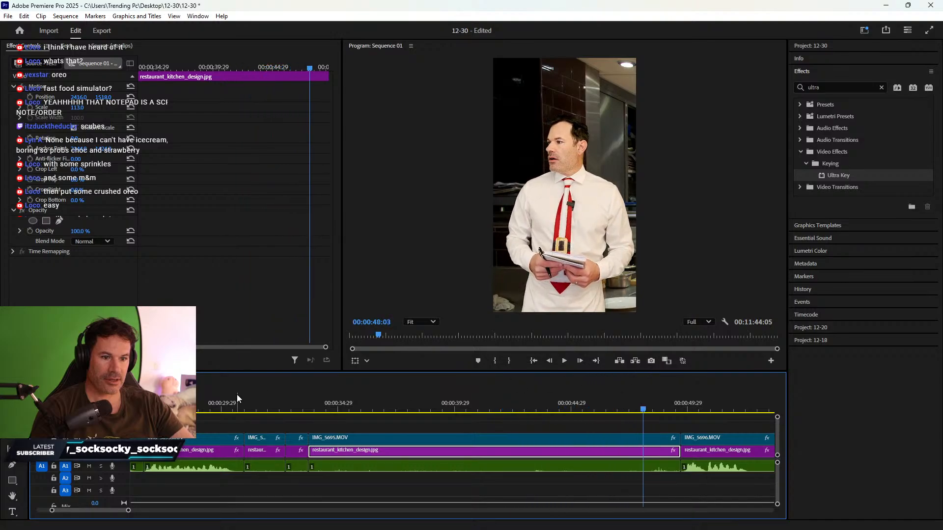
drag(240, 406, 264, 407)
mouse_move(245, 407)
mouse_down()
mouse_move(272, 402)
mouse_move(248, 405)
mouse_up()
key(space)
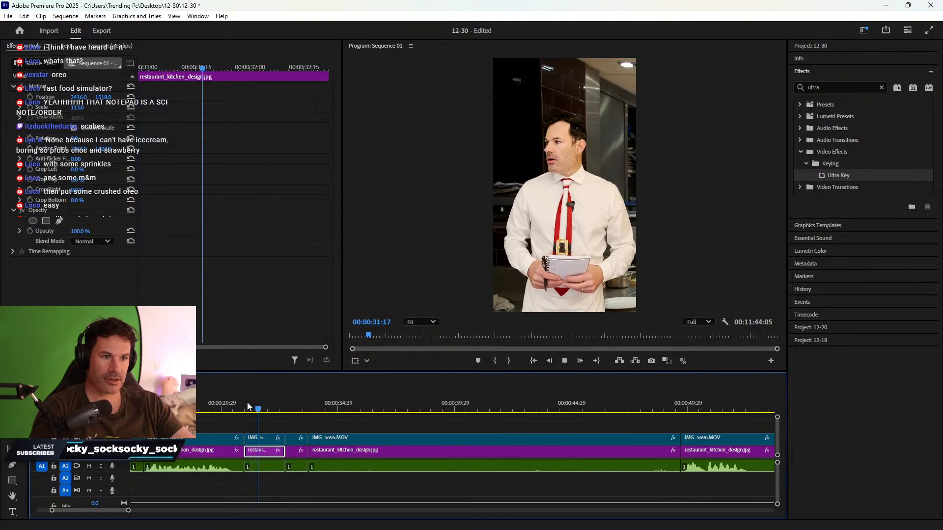
key(space)
- Split the three IMG_5695 clips at about 44 seconds with Ctrl+K
drag(514, 422, 576, 474)
mouse_move(550, 404)
mouse_down()
mouse_move(570, 401)
mouse_move(559, 401)
mouse_up()
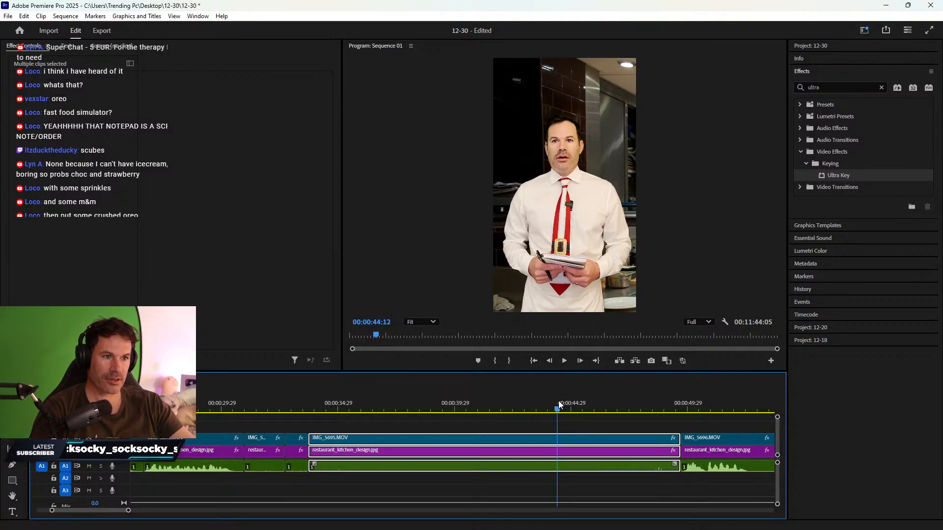
key(ctrl+k)
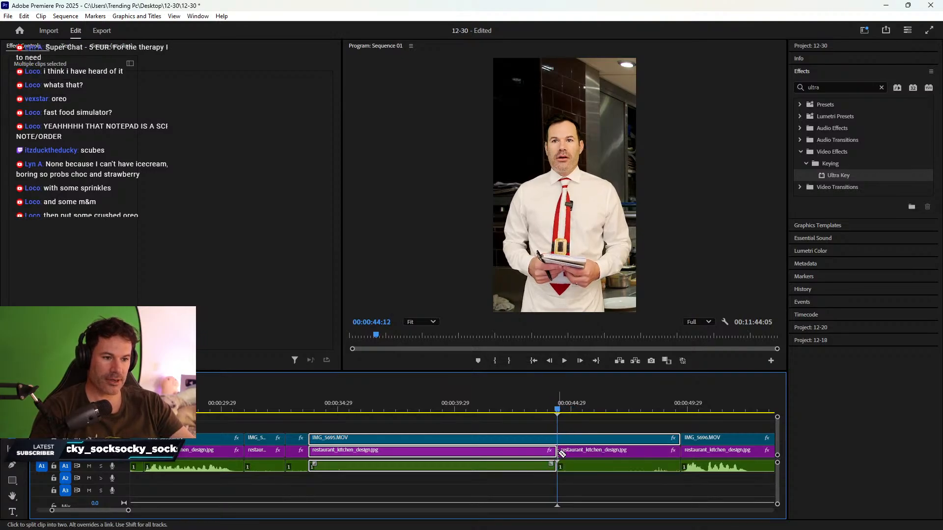
key(space)
key(space)
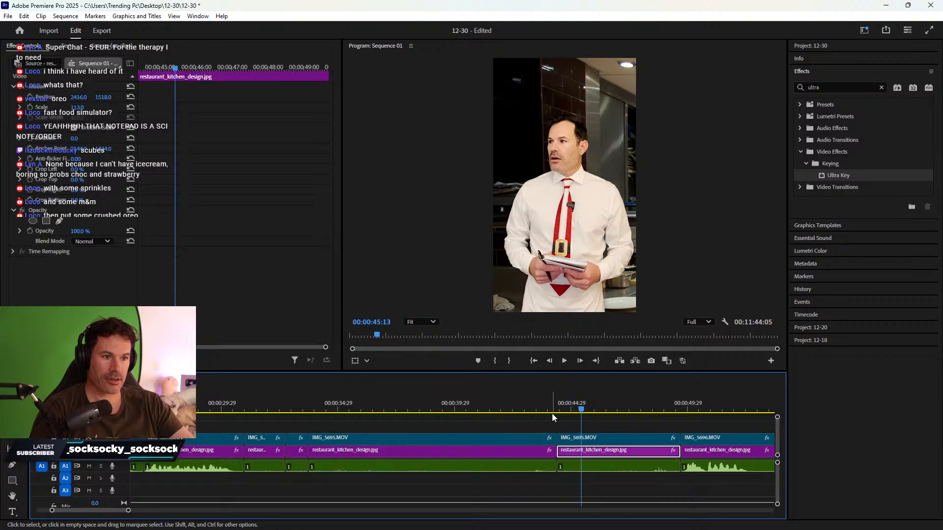
drag(557, 405, 564, 406)
key(space)
- Trim the IMG_5695 clip and its audio slightly later, then razor them further along
shift+click(560, 462)
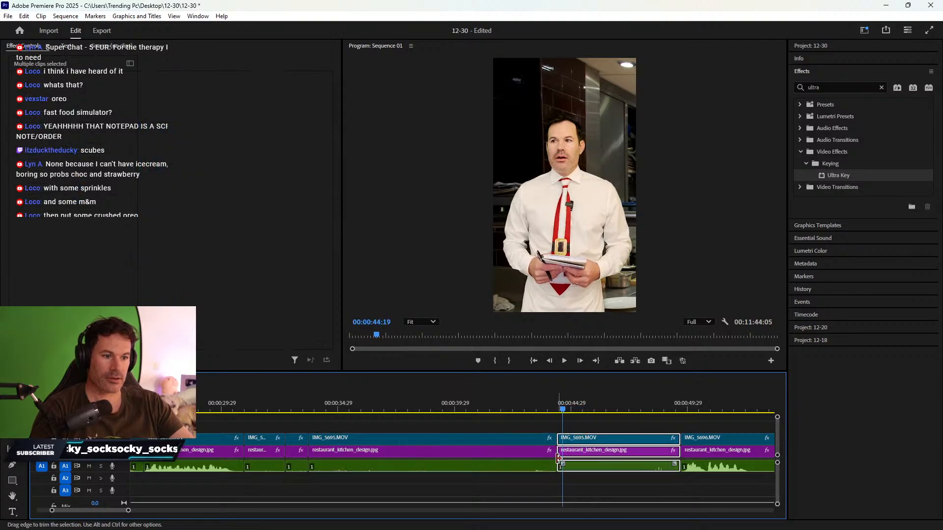
drag(563, 451, 568, 451)
key(space)
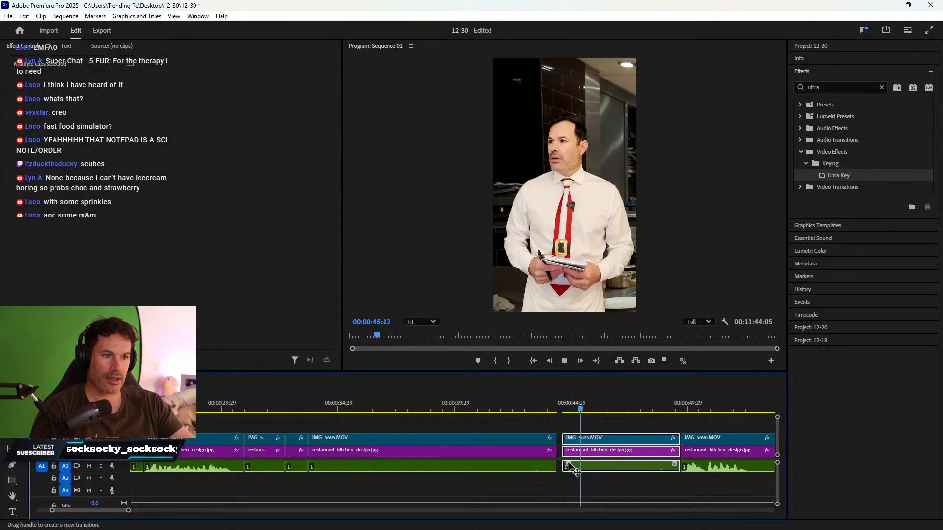
key(space)
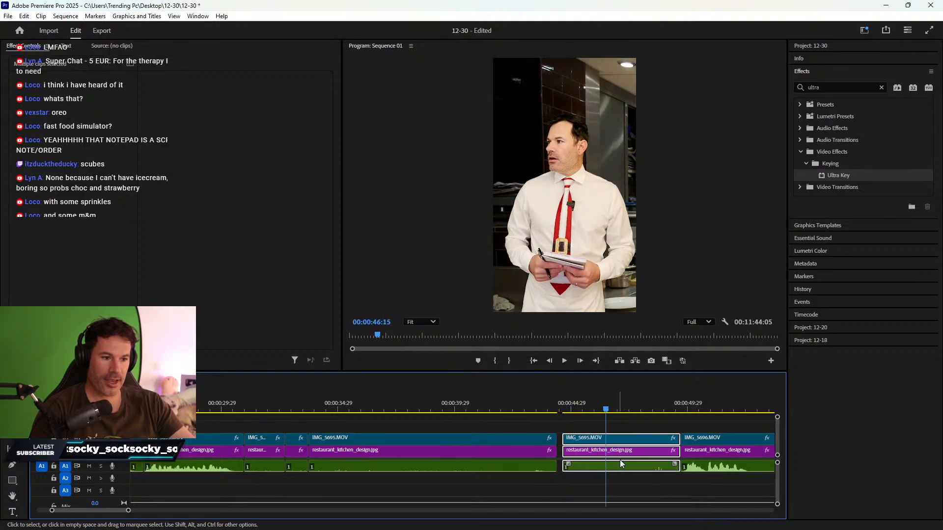
key(c)
click(607, 467)
key(v)
- Delete the long unwanted IMG_5695 section and the unwanted clip stack near 31 seconds
click(511, 464)
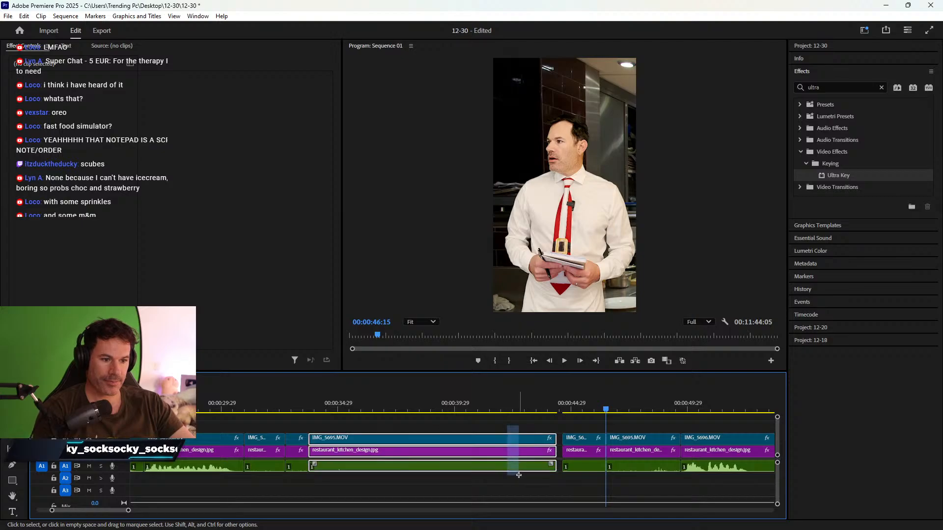
key(Delete)
drag(300, 426, 379, 453)
click(263, 426)
drag(264, 426, 283, 479)
key(Delete)
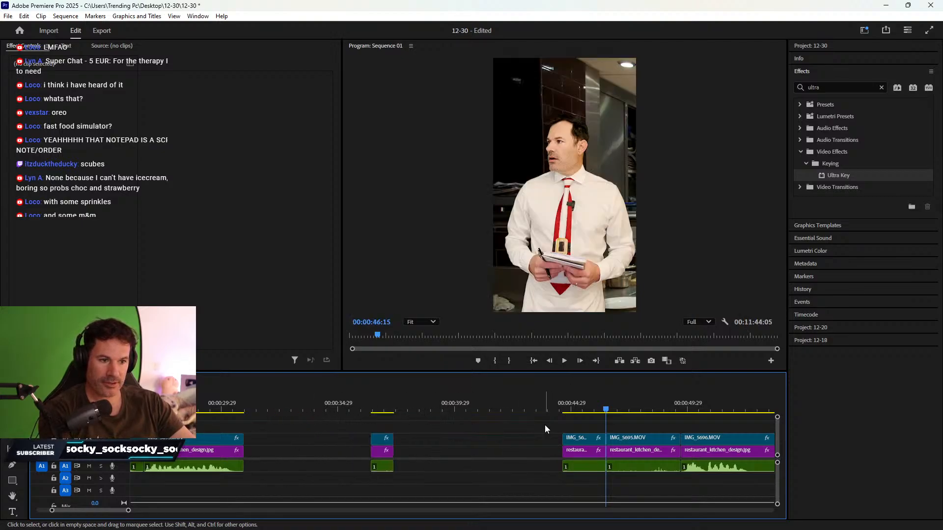
- Shift the later clip left, delete the remaining IMG_5695 stack, and ripple-delete both gaps
drag(544, 425, 259, 453)
right_click(314, 447)
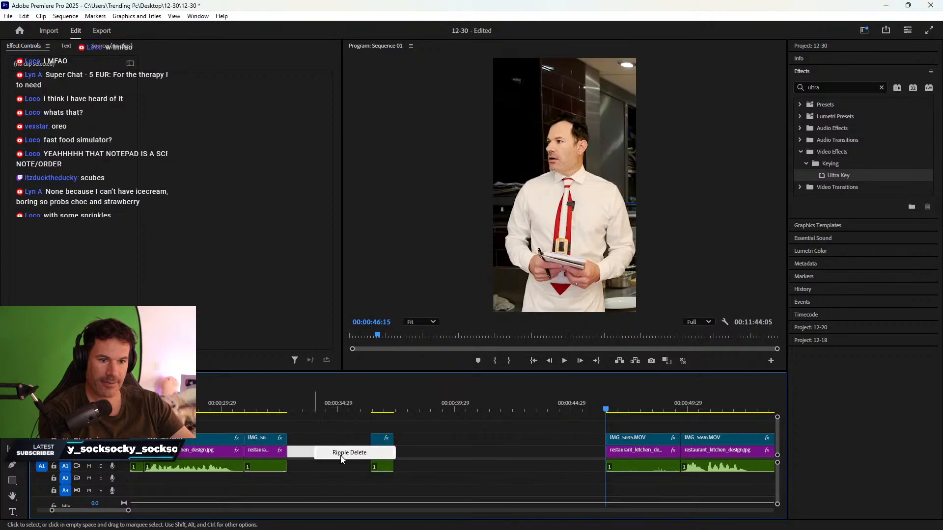
click(342, 456)
drag(551, 410, 558, 469)
key(Delete)
right_click(514, 454)
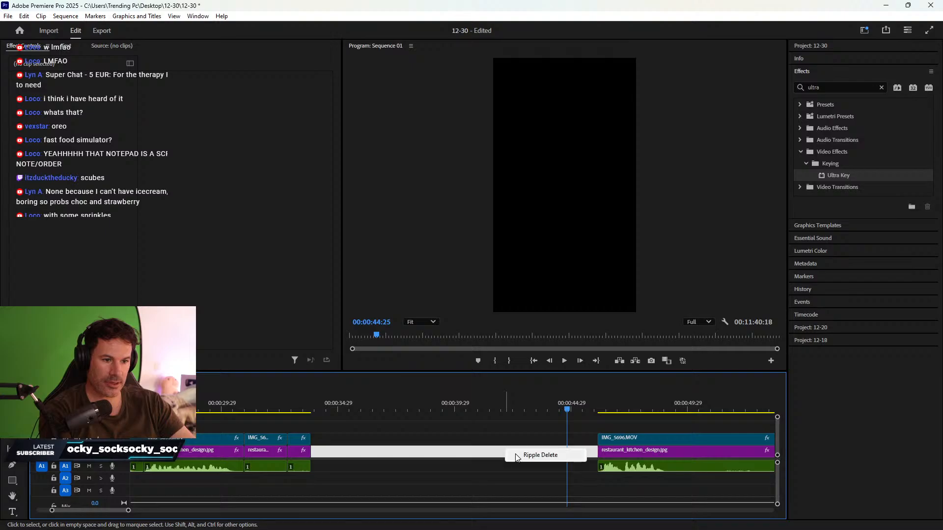
click(533, 454)
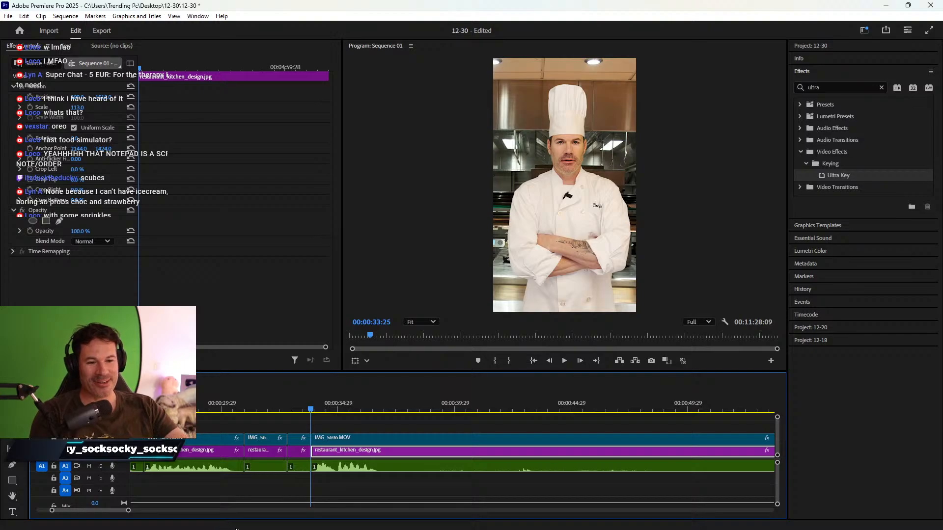
- Cut the clips at 37:08 with the Razor tool
key(space)
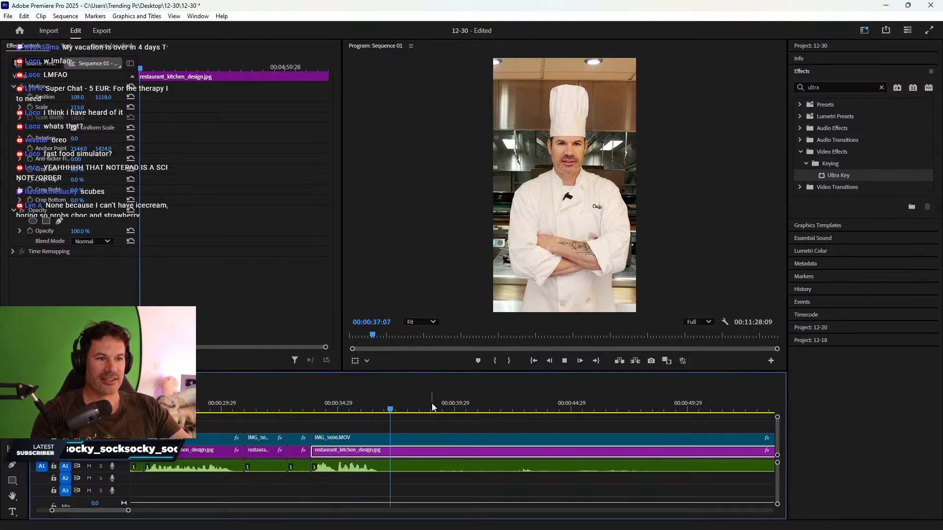
key(space)
key(c)
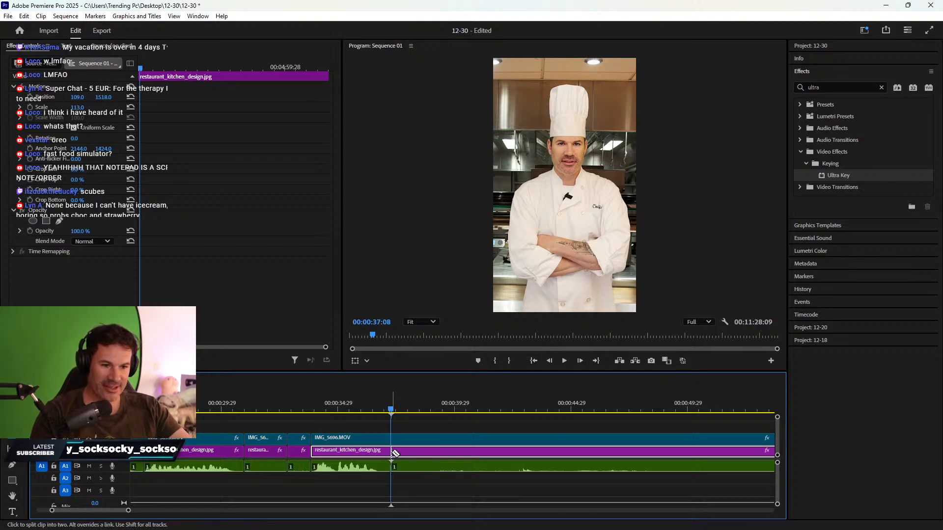
click(392, 453)
key(v)
- Zoom out and scrub through the long chef clip back to about 1:29
key(minus)
key(minus)
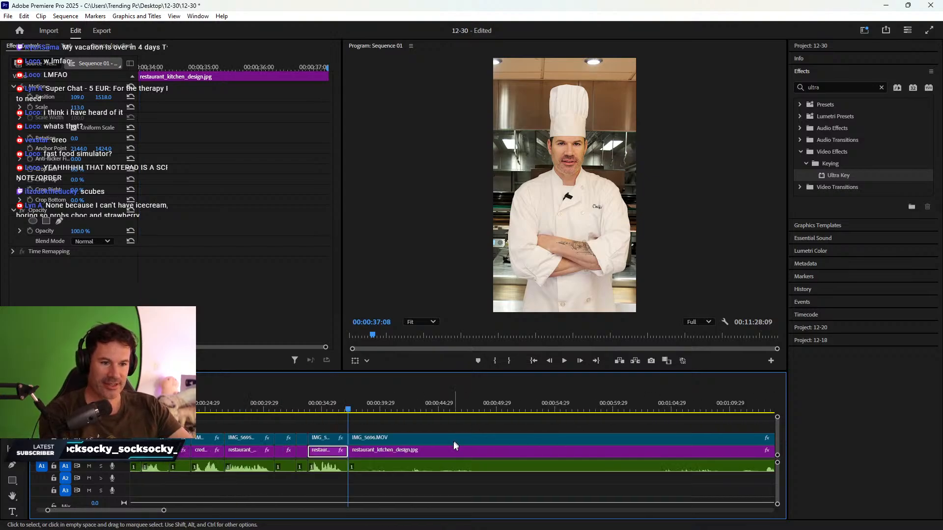
scroll(456, 437, down, 2)
drag(273, 409, 443, 409)
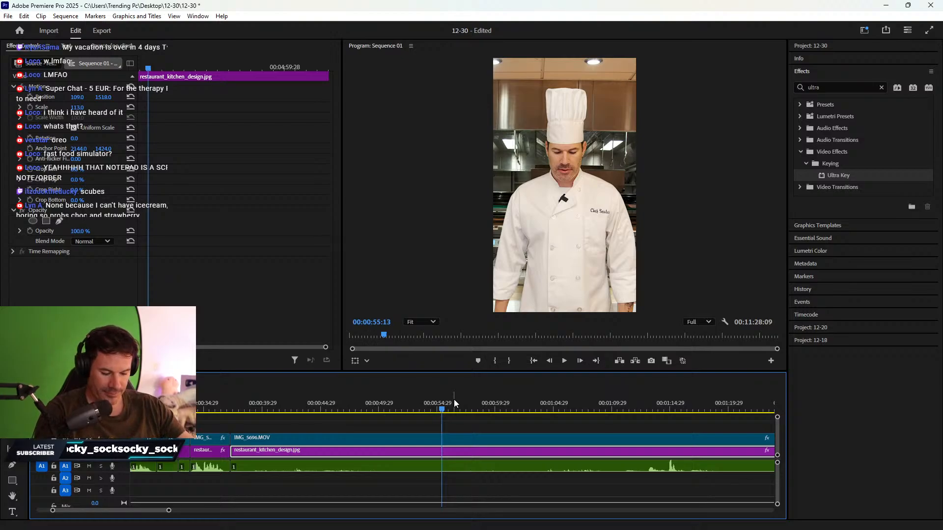
scroll(532, 429, down, 2)
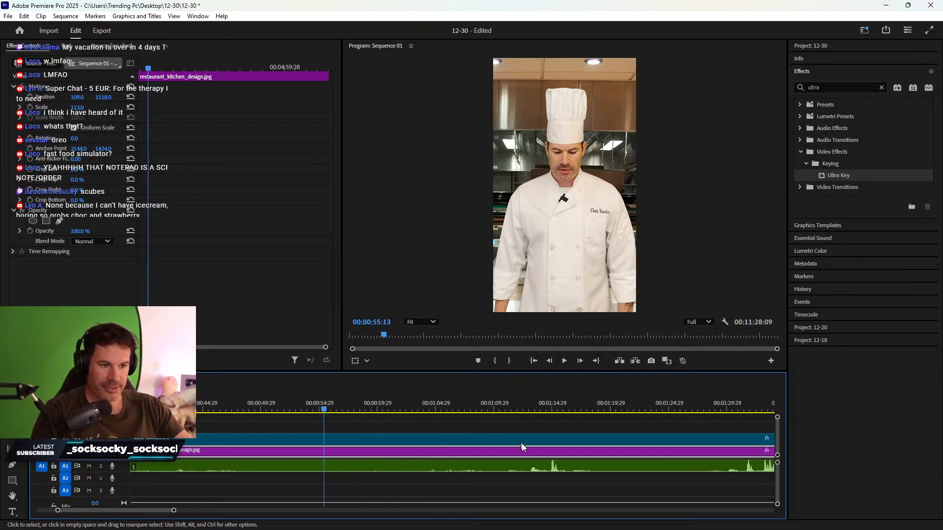
click(513, 398)
drag(513, 398, 557, 406)
scroll(540, 414, down, 3)
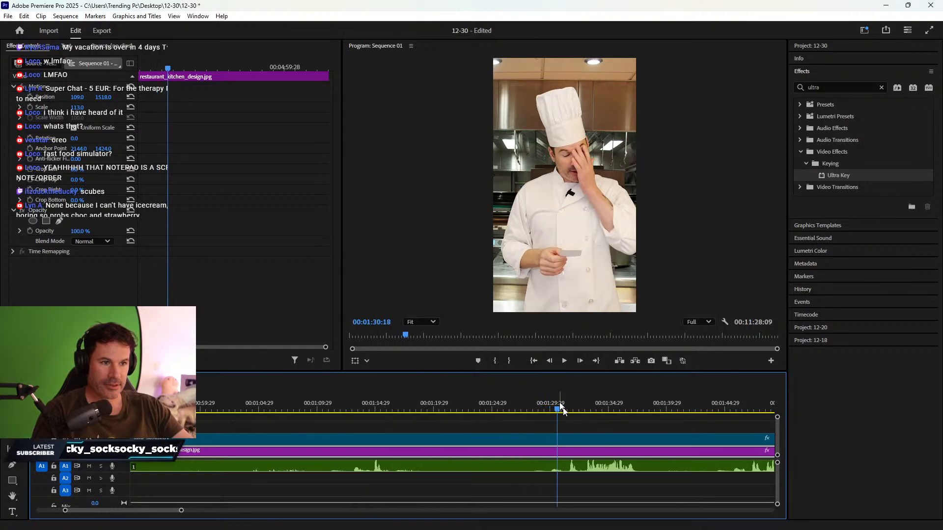
scroll(582, 432, down, 5)
click(265, 407)
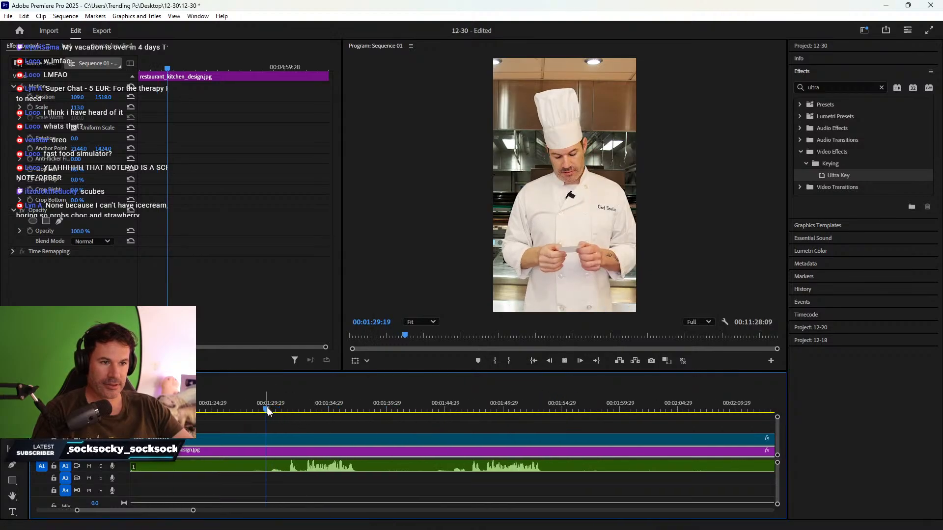
- Play from 1:29, find 1:43:21 and split every track there with Ctrl+K
key(space)
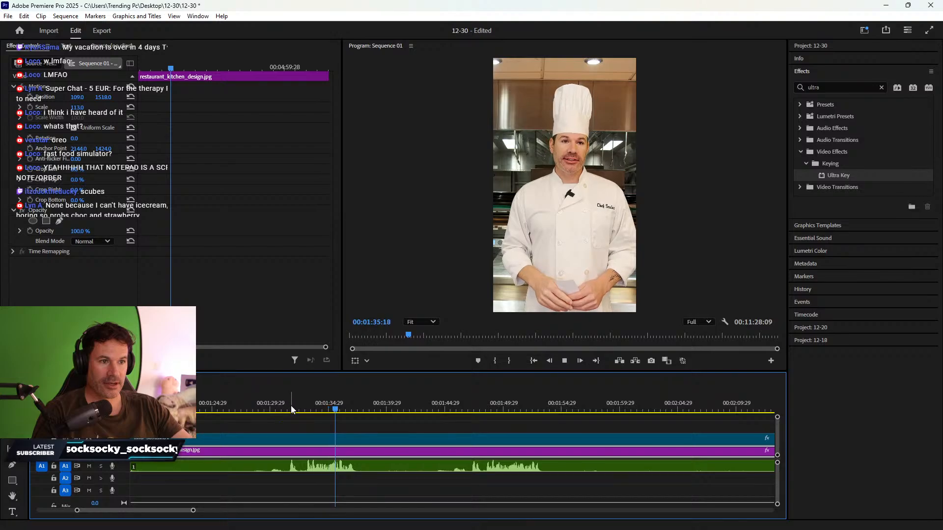
click(447, 410)
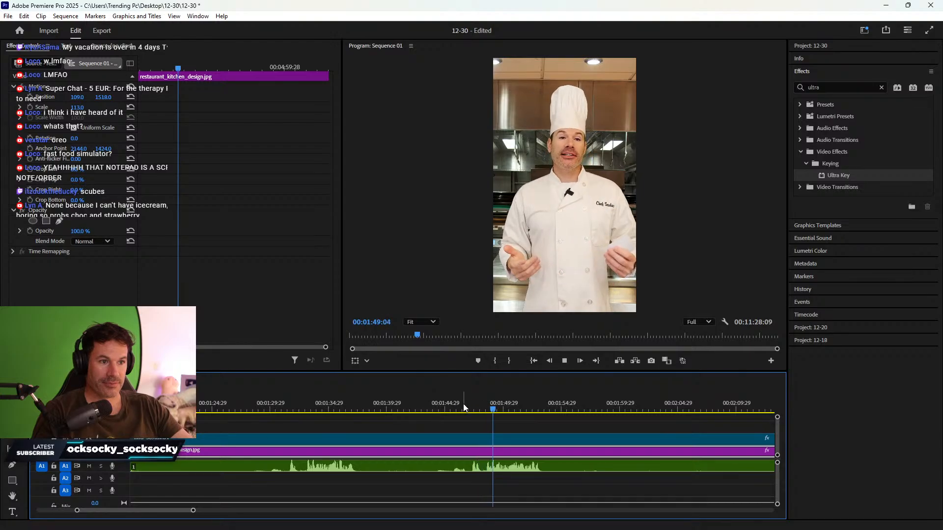
scroll(475, 415, down, 3)
scroll(475, 415, up, 3)
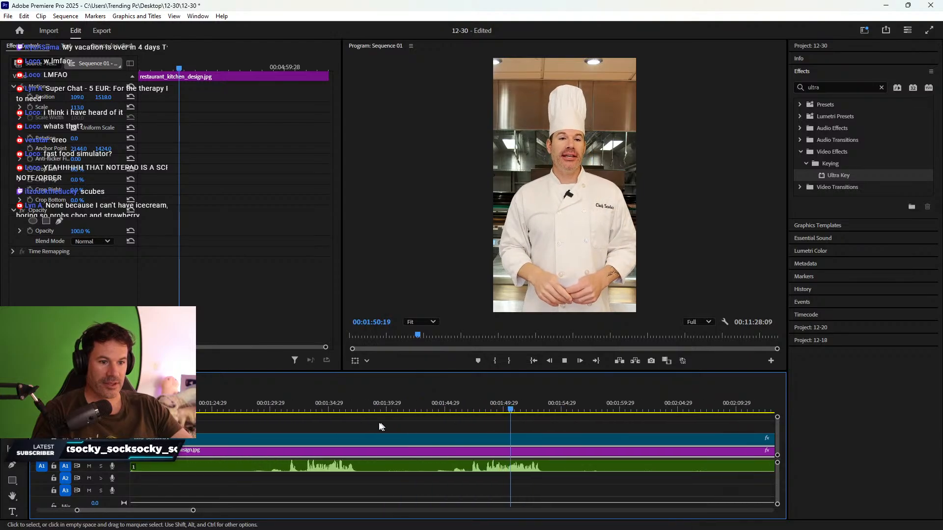
click(322, 406)
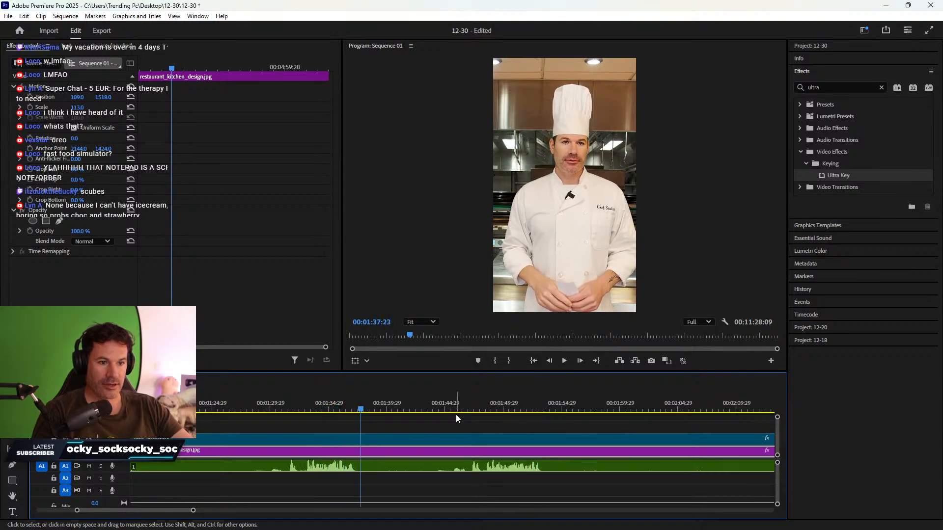
mouse_move(447, 406)
mouse_down()
mouse_move(417, 406)
mouse_move(437, 400)
mouse_up()
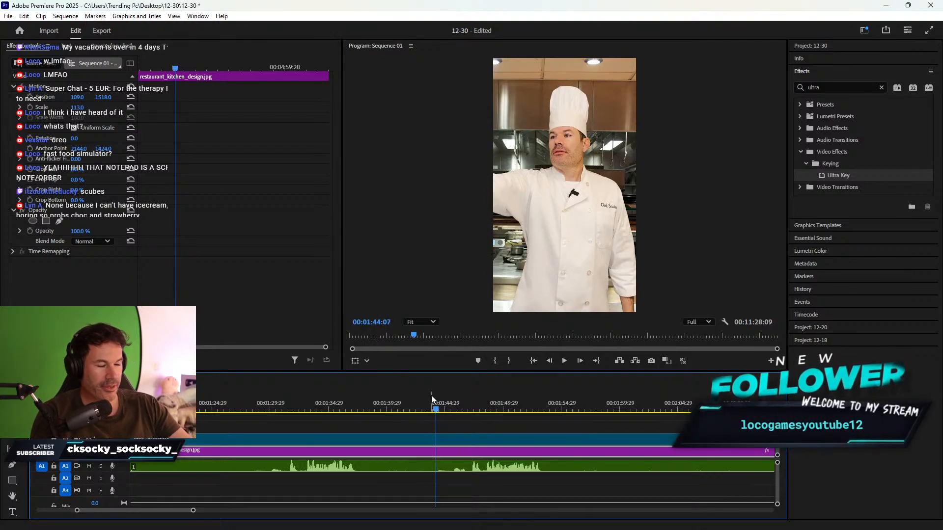
drag(437, 410, 435, 411)
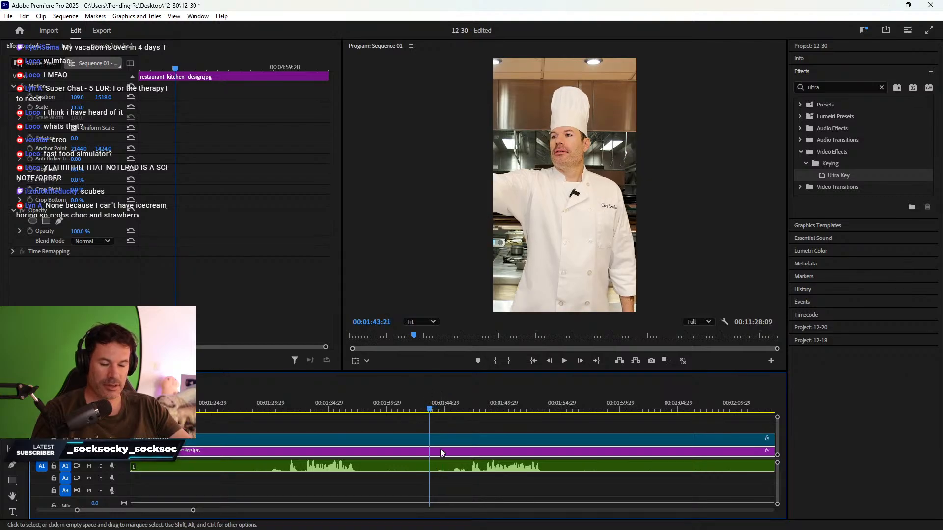
key(ctrl+k)
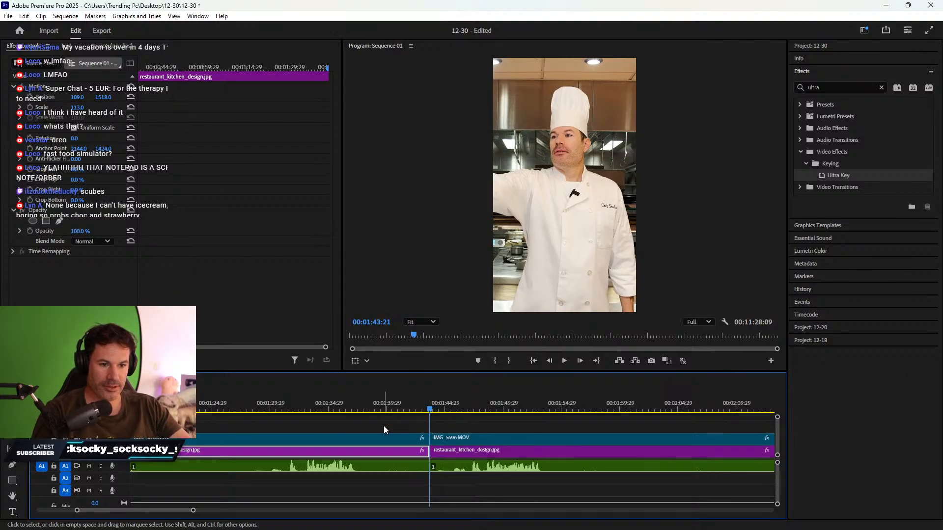
- Delete the clip parts before the 00:01:43:21 cut and ripple delete the leftover gap
drag(384, 426, 388, 474)
key(Delete)
right_click(389, 453)
click(412, 459)
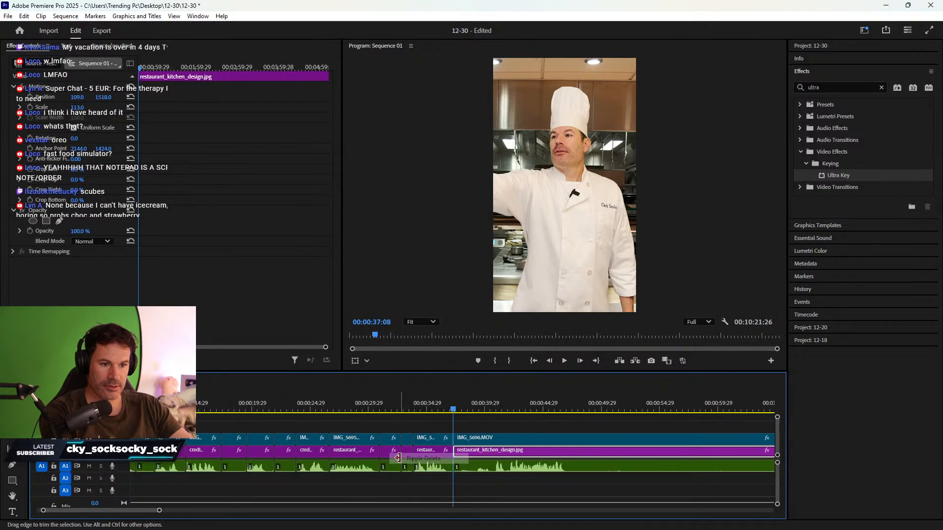
click(436, 408)
- Review the join, then split all tracks at 00:00:47:14 with the Razor tool
click(528, 407)
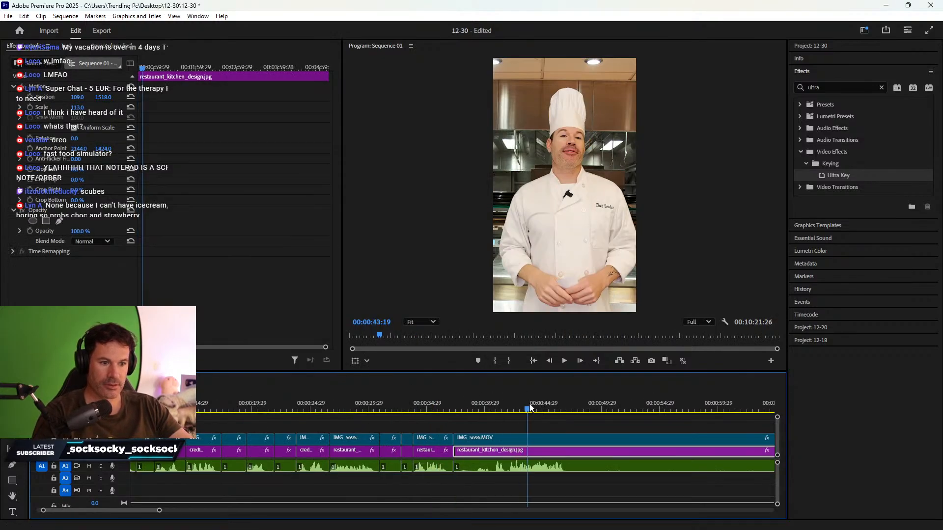
key(space)
scroll(549, 437, down, 3)
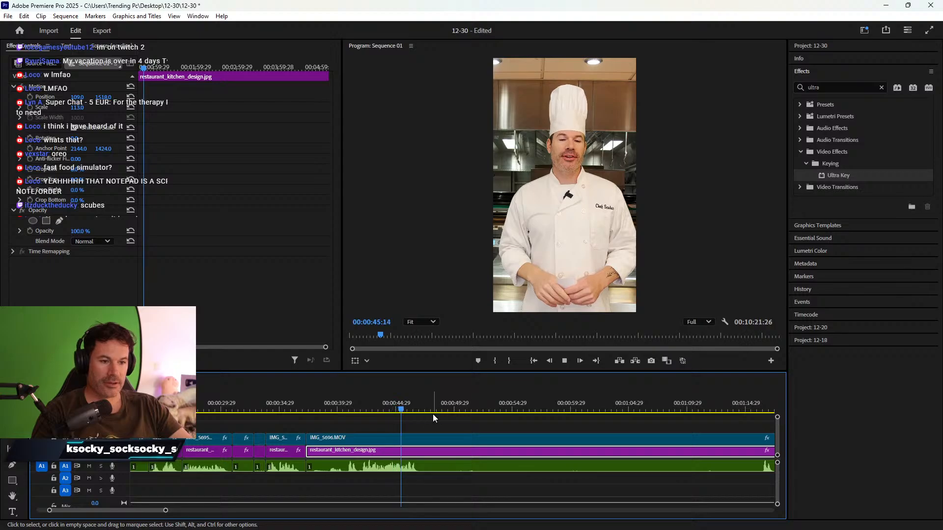
key(space)
key(c)
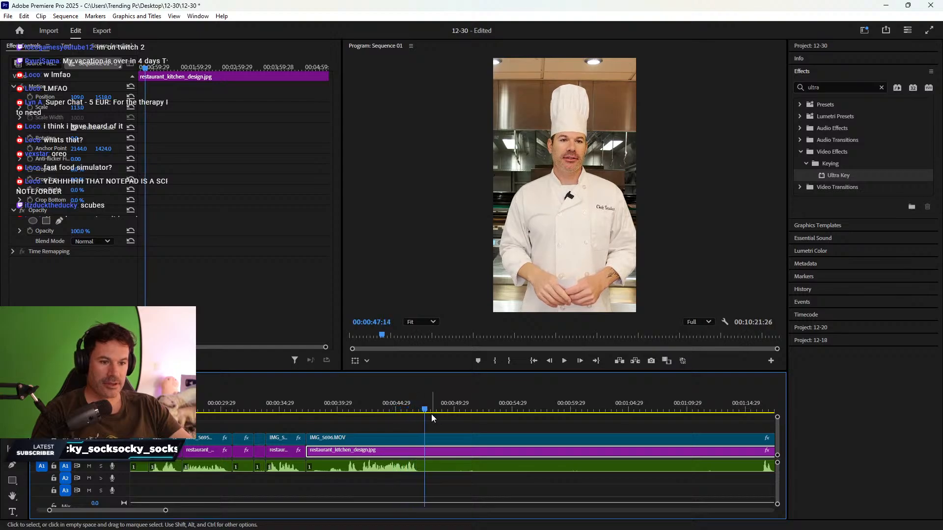
shift+click(427, 439)
key(v)
- Review playback from about 1:15 through 1:26:11, then move the playhead to 1:38:05
scroll(493, 443, down, 3)
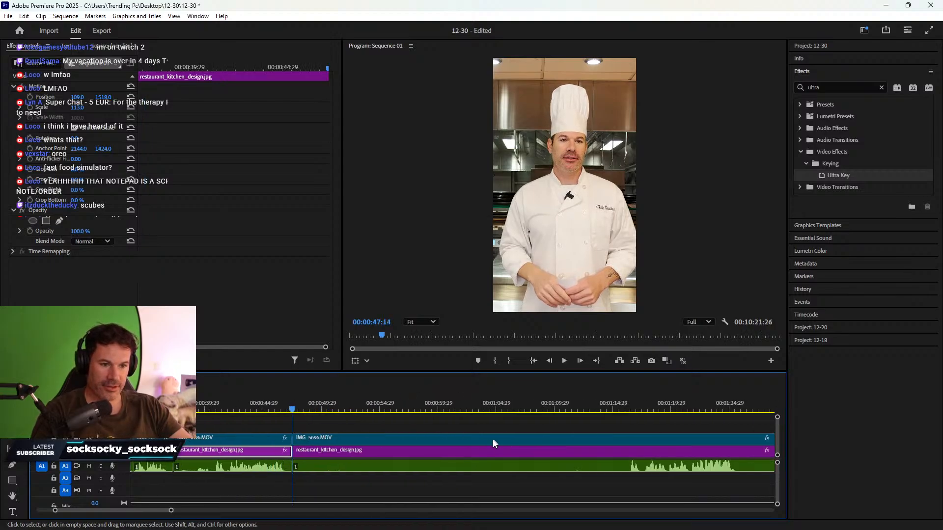
drag(345, 403, 617, 399)
scroll(574, 421, down, 4)
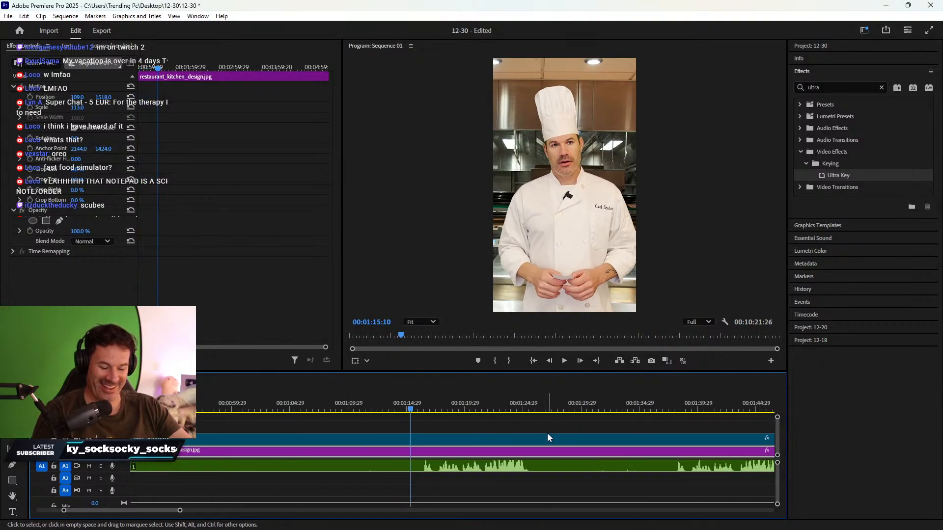
scroll(516, 438, down, 1)
key(space)
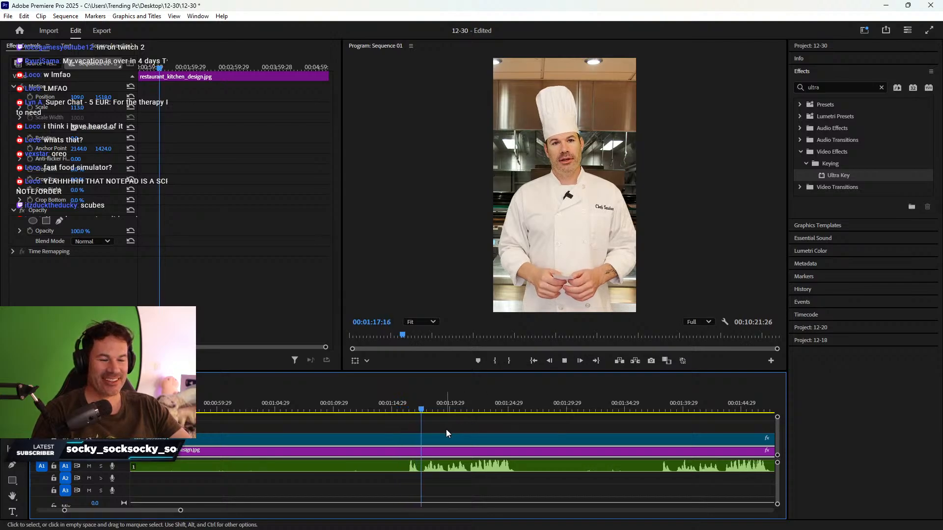
scroll(446, 429, down, 2)
key(space)
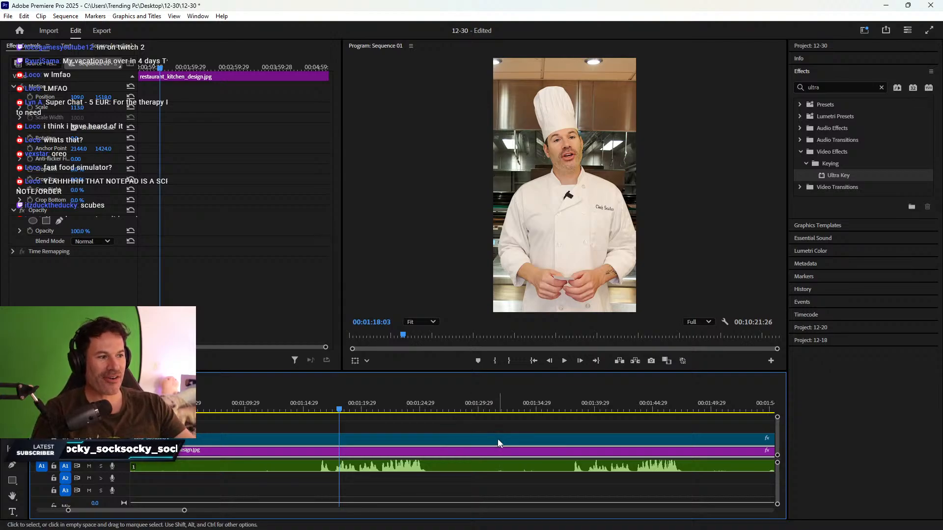
click(320, 409)
key(space)
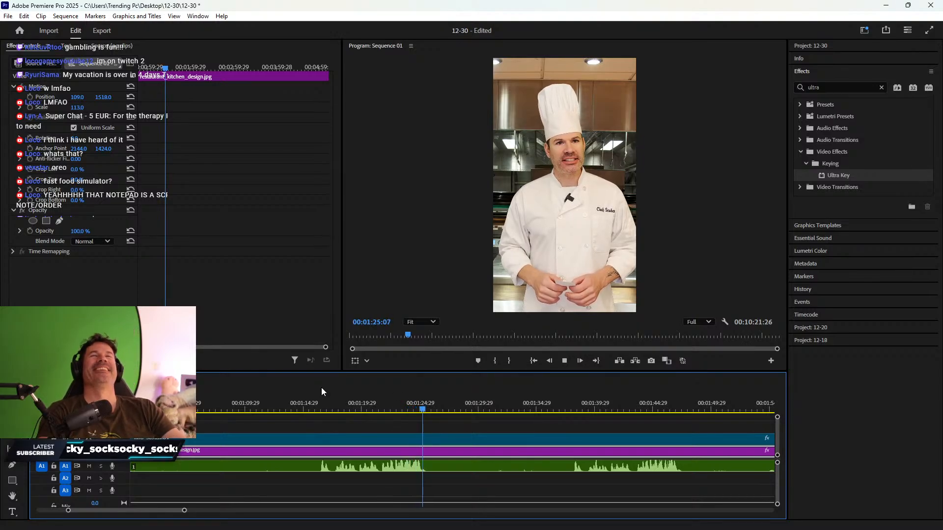
key(space)
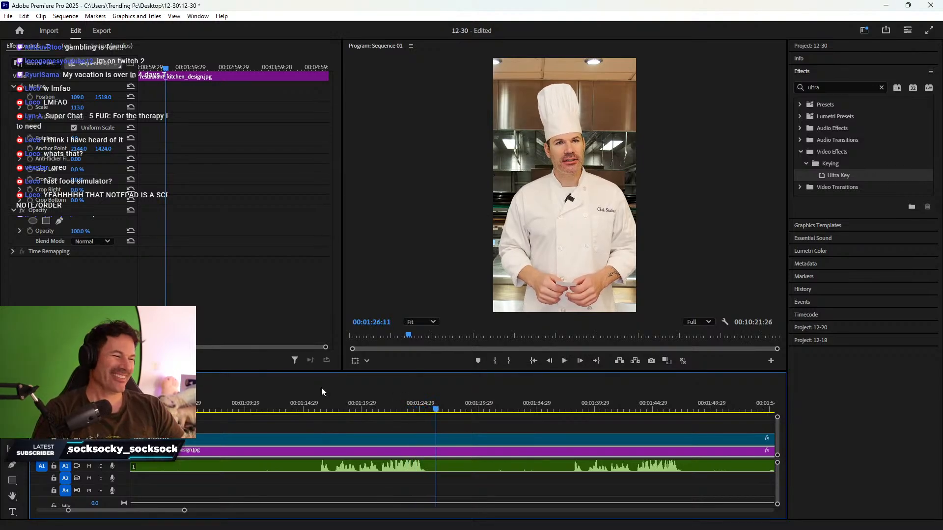
scroll(333, 435, down, 3)
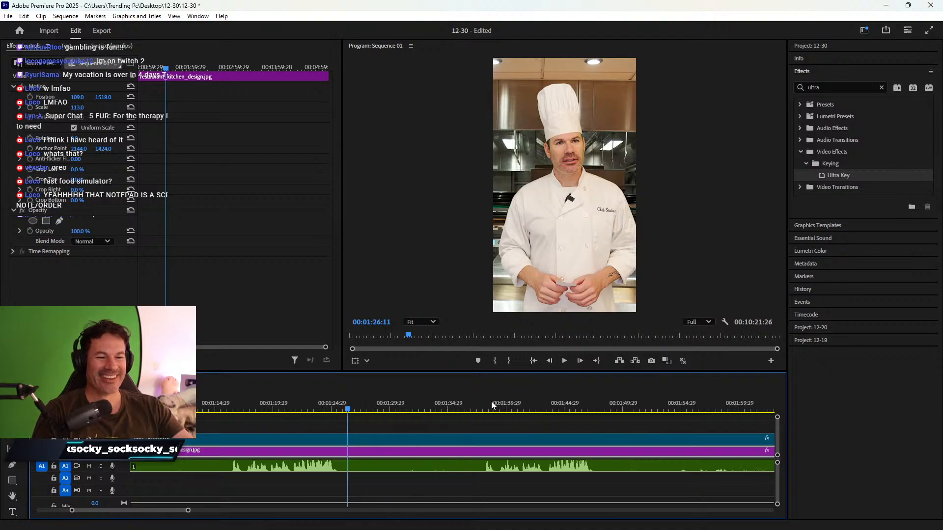
click(486, 407)
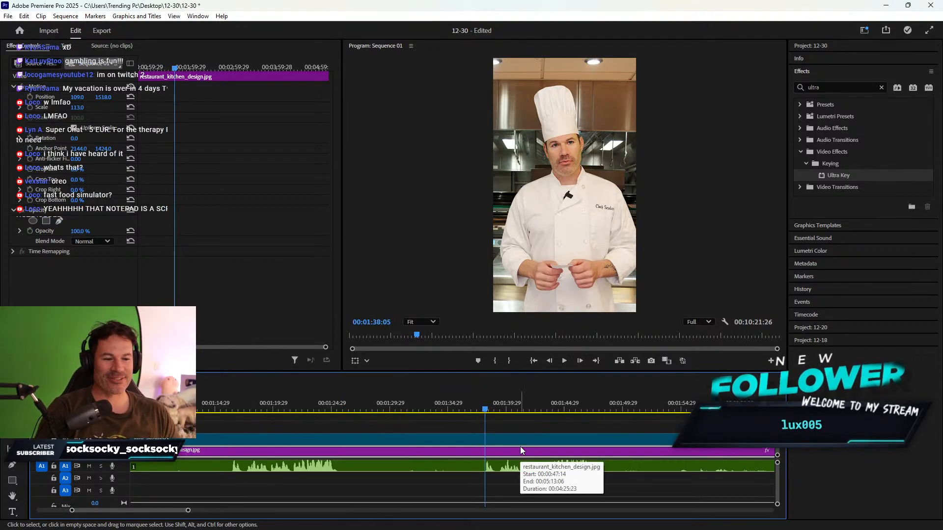
- Play back from 1:38:05, then review again from about 1:19
key(space)
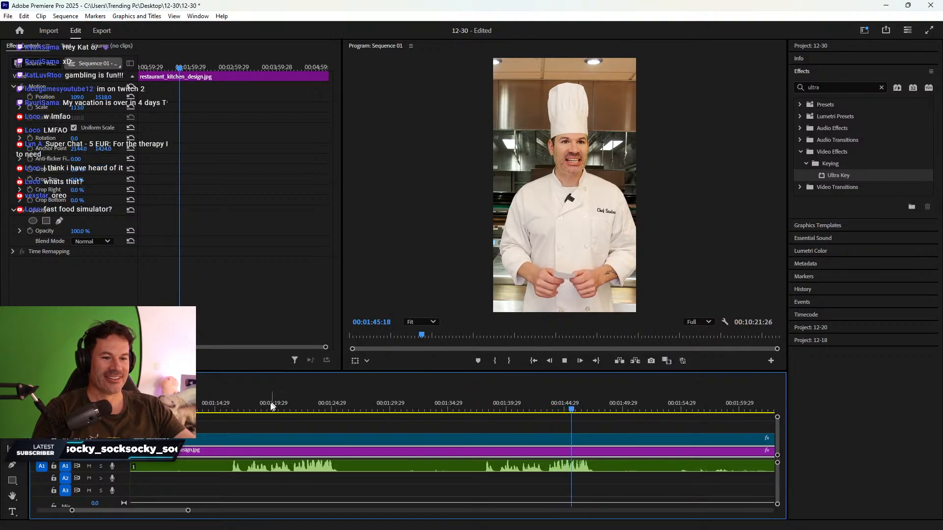
key(space)
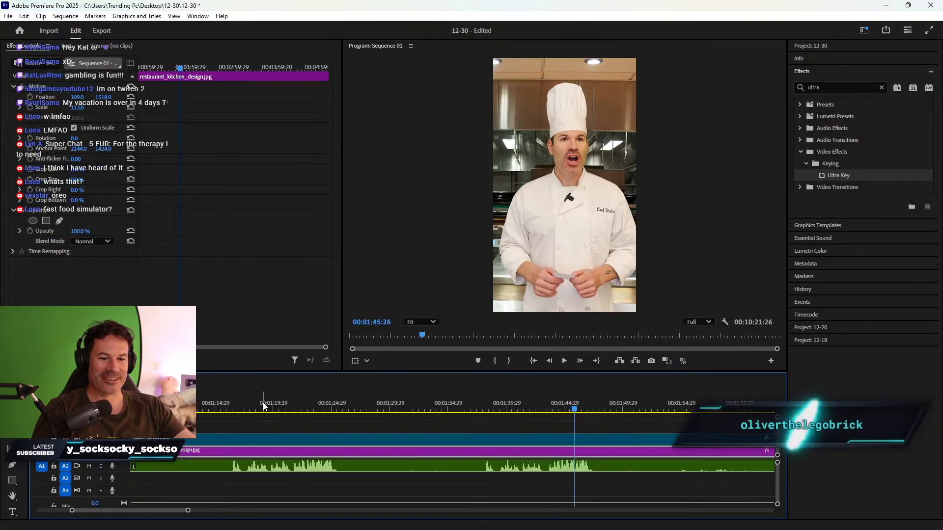
click(264, 409)
key(space)
key(space)
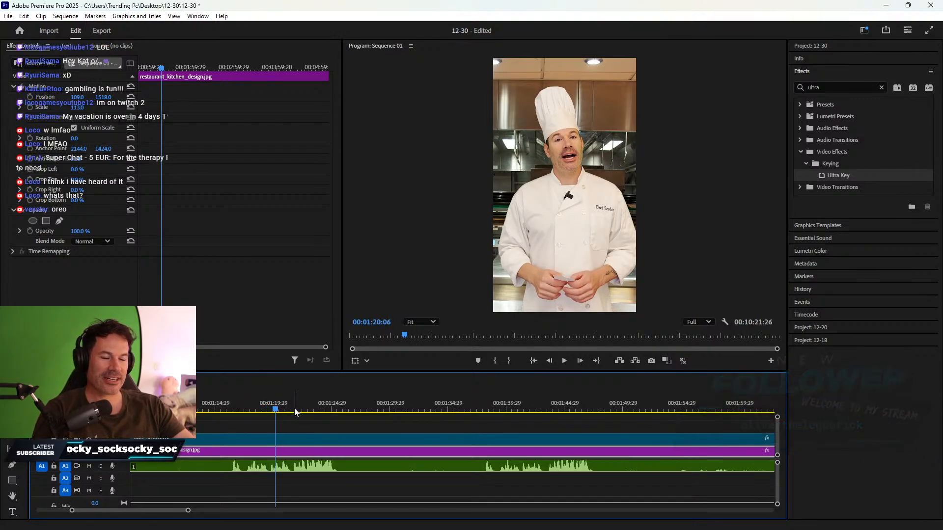
key(space)
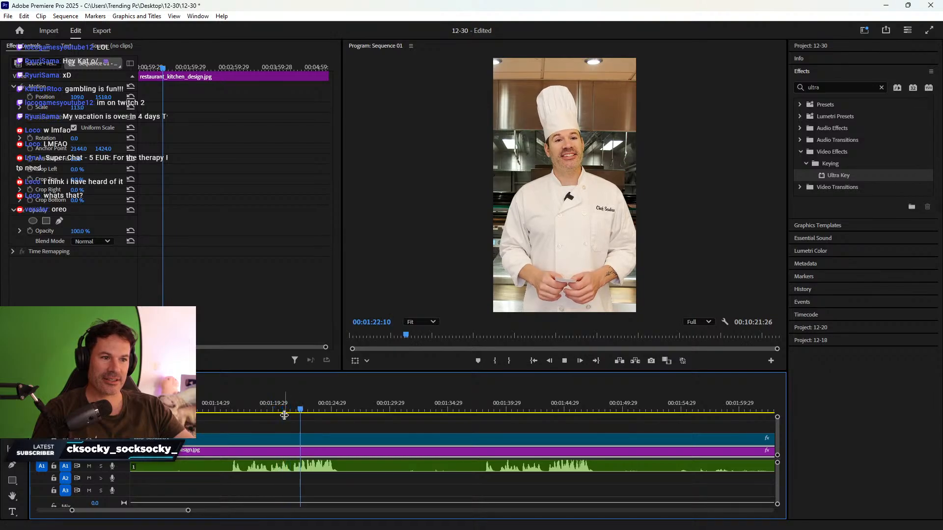
- Split all tracks at 1:15:07 and 1:27:02
mouse_move(221, 402)
mouse_down()
mouse_move(229, 400)
mouse_move(219, 399)
mouse_up()
key(c)
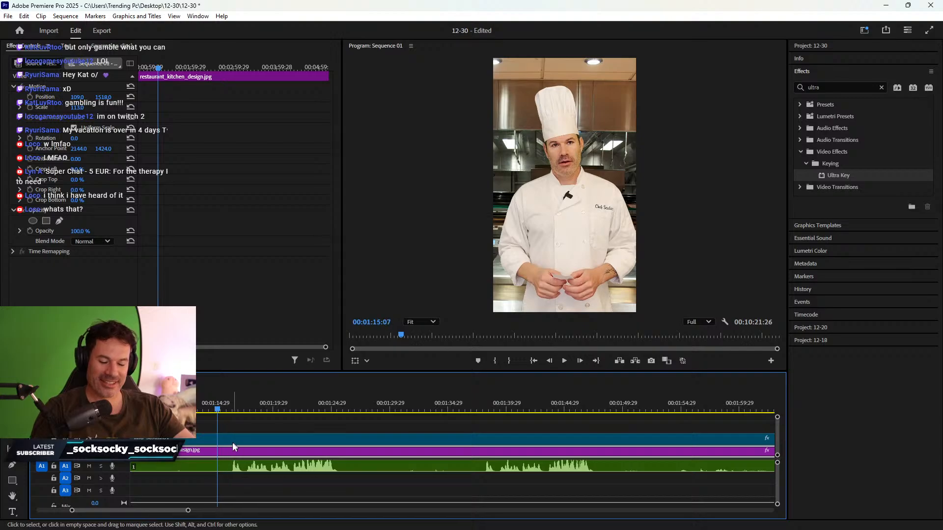
shift+click(219, 463)
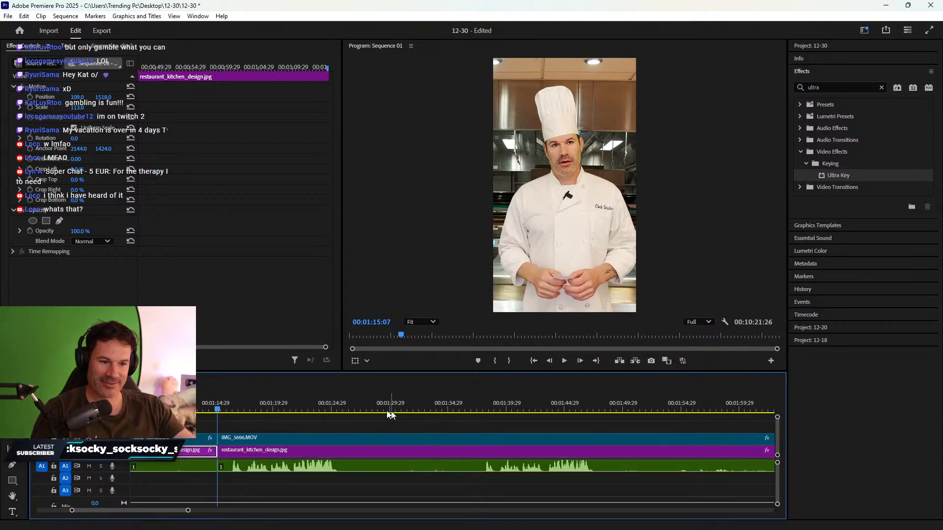
click(356, 406)
shift+click(355, 451)
key(v)
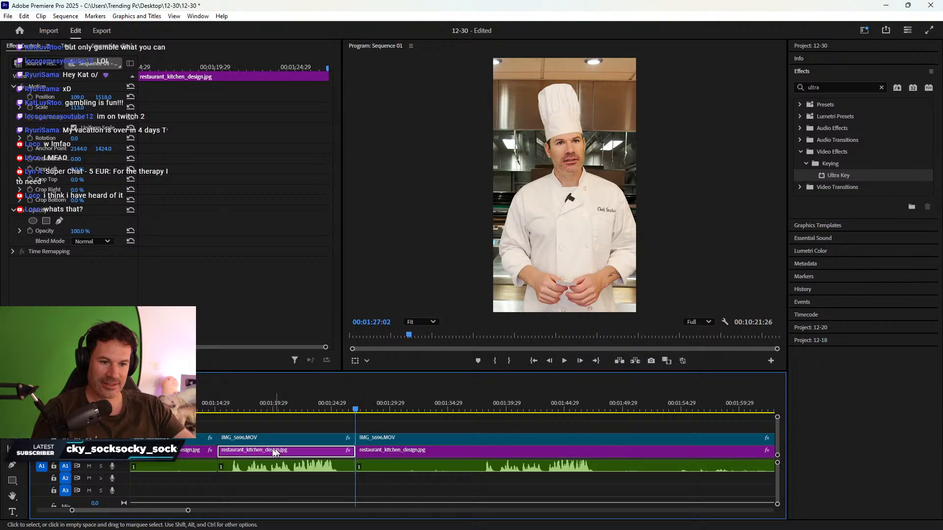
- Delete the clip parts before 1:15 and ripple delete the gap
scroll(207, 458, up, 3)
drag(260, 425, 297, 479)
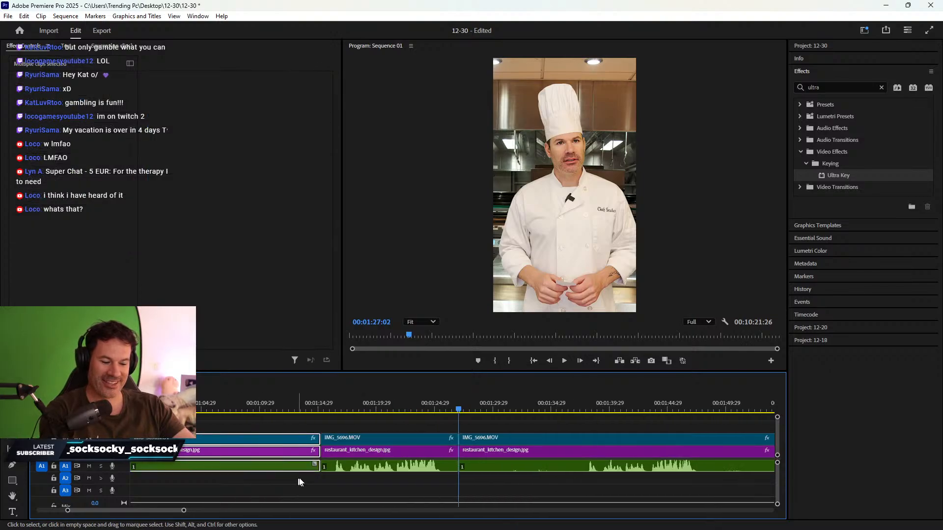
key(Delete)
click(297, 455)
key(Delete)
- Review the sequence from 1:10:09 and from a later point in the chef clip
scroll(508, 424, down, 3)
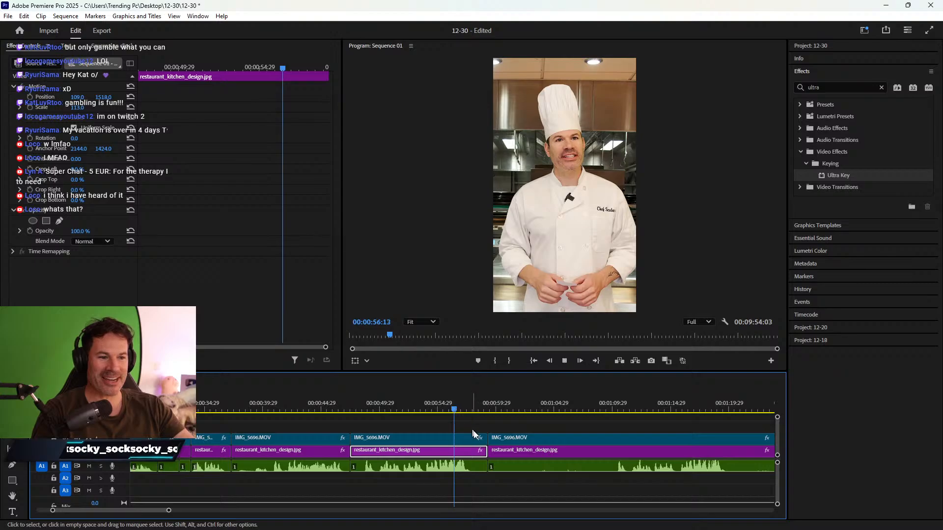
key(space)
key(space)
scroll(487, 432, down, 5)
click(484, 410)
key(space)
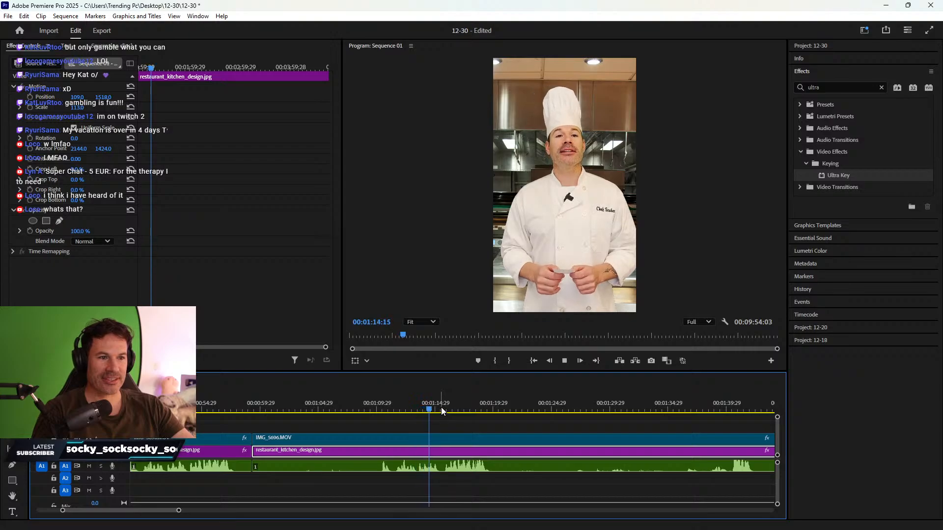
key(space)
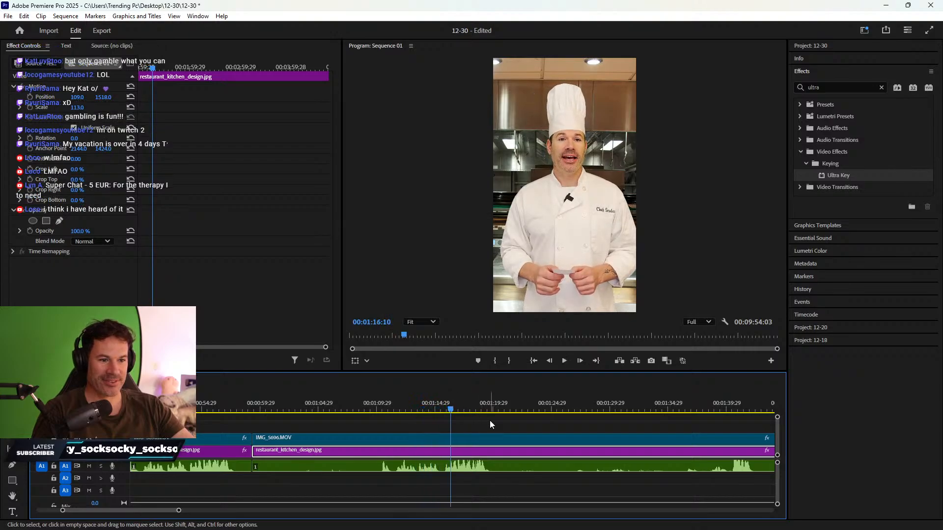
scroll(489, 424, down, 2)
drag(423, 400, 514, 398)
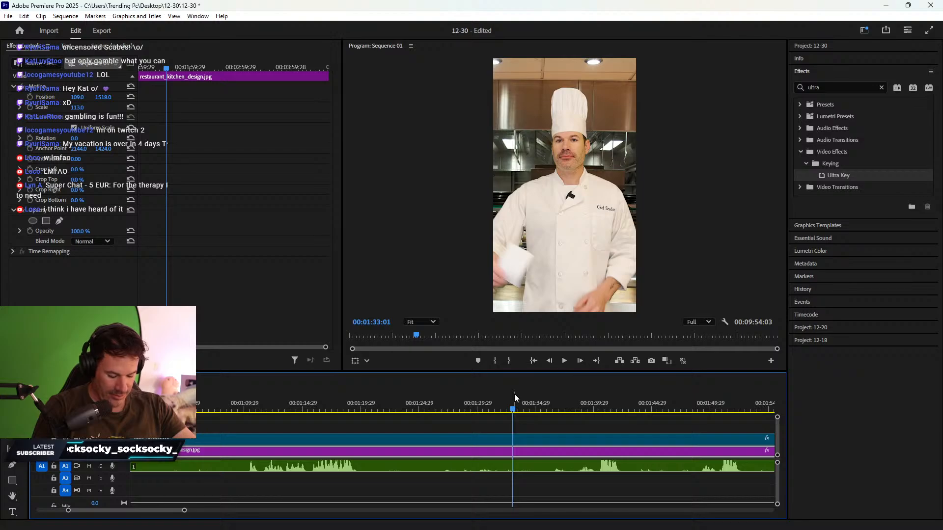
scroll(542, 414, down, 3)
click(419, 409)
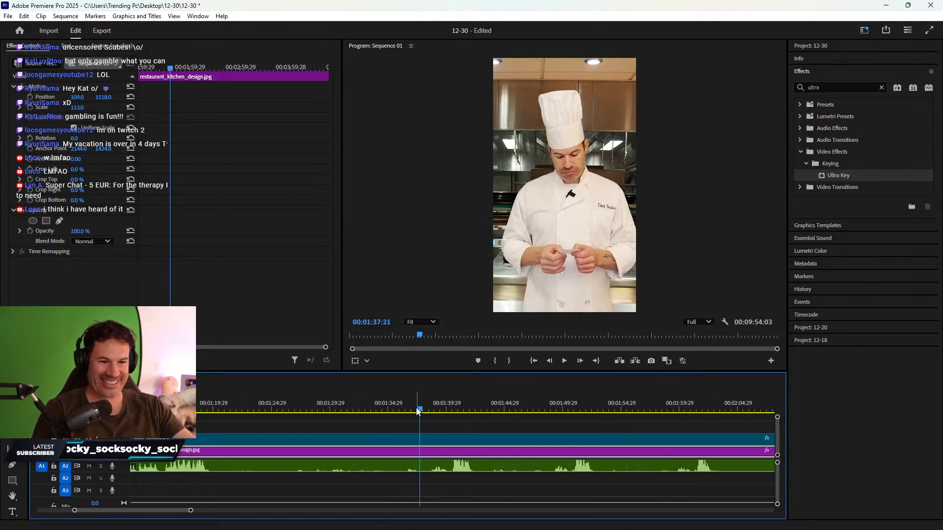
click(404, 408)
key(space)
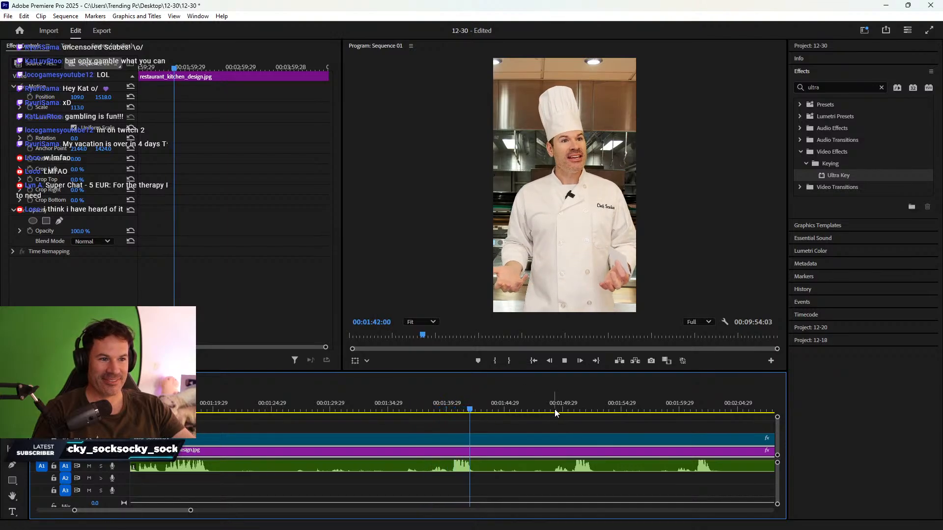
key(space)
- Review the footage around 01:49, 02:00, 02:54 and 02:41
scroll(528, 436, down, 3)
click(426, 409)
key(space)
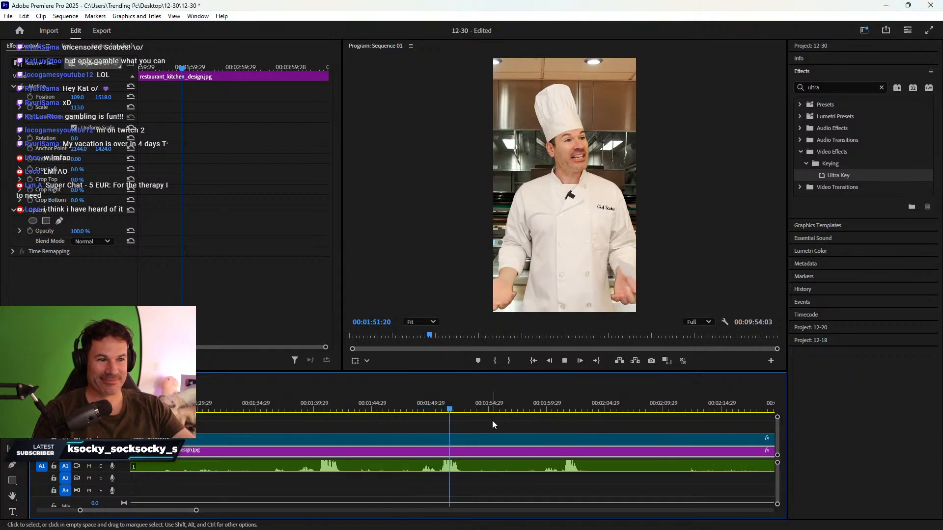
key(space)
click(557, 408)
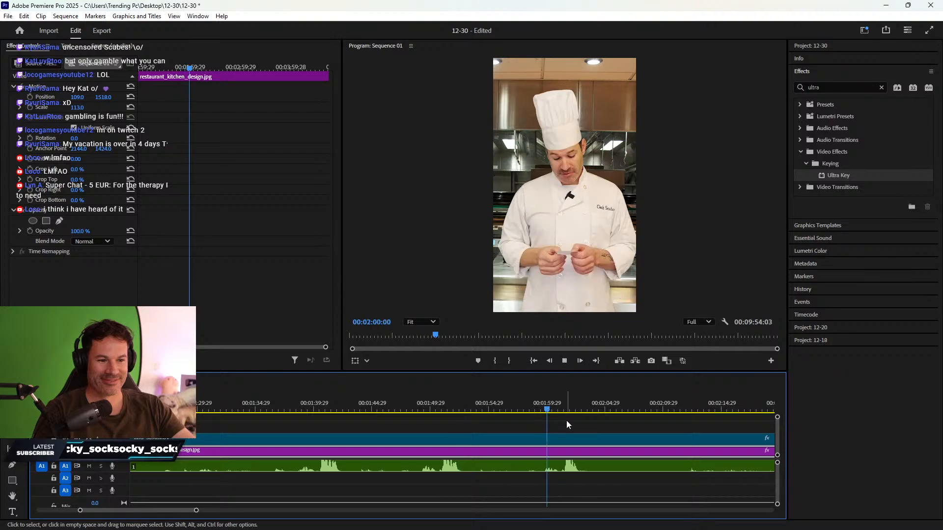
scroll(559, 417, down, 8)
scroll(553, 423, down, 8)
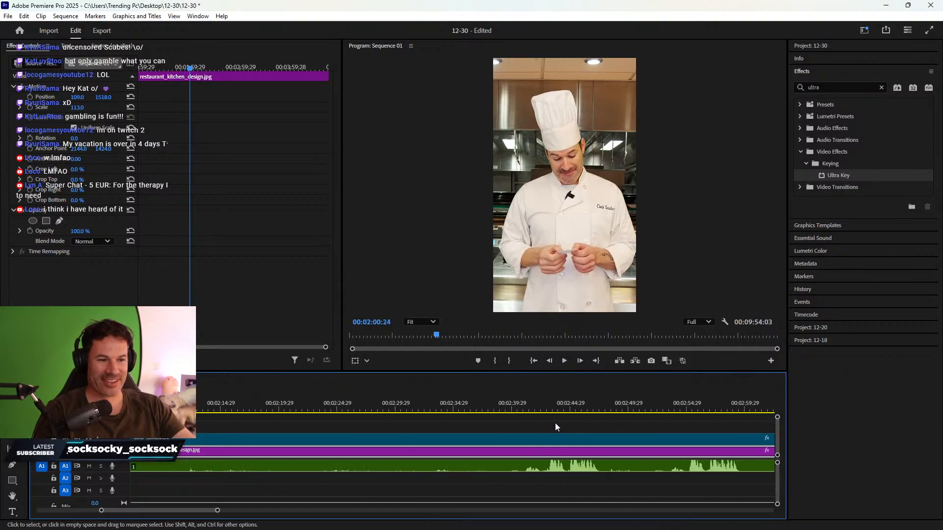
click(475, 409)
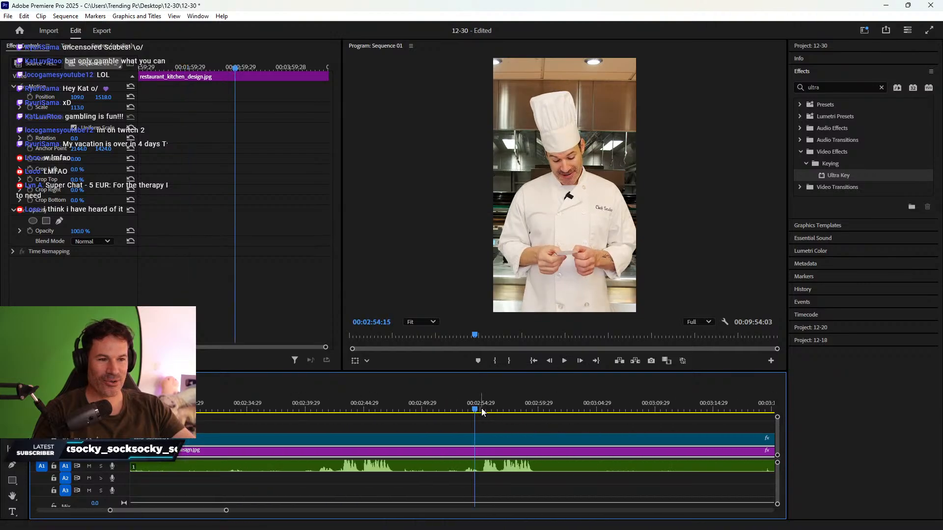
key(space)
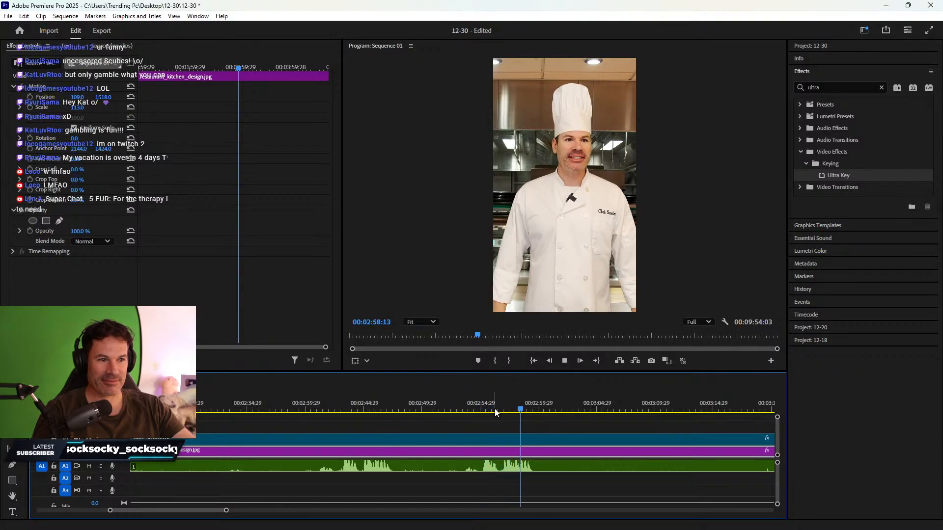
click(321, 400)
key(space)
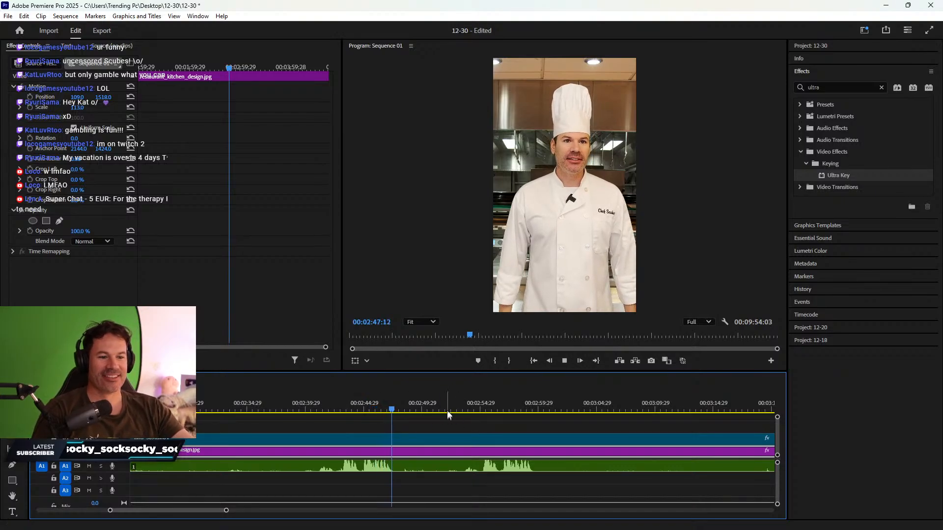
- Split the chef and background clips at 02:51:20 and all tracks at 03:00:00
mouse_move(440, 398)
mouse_down()
mouse_move(432, 397)
mouse_move(453, 394)
mouse_move(441, 394)
mouse_up()
key(c)
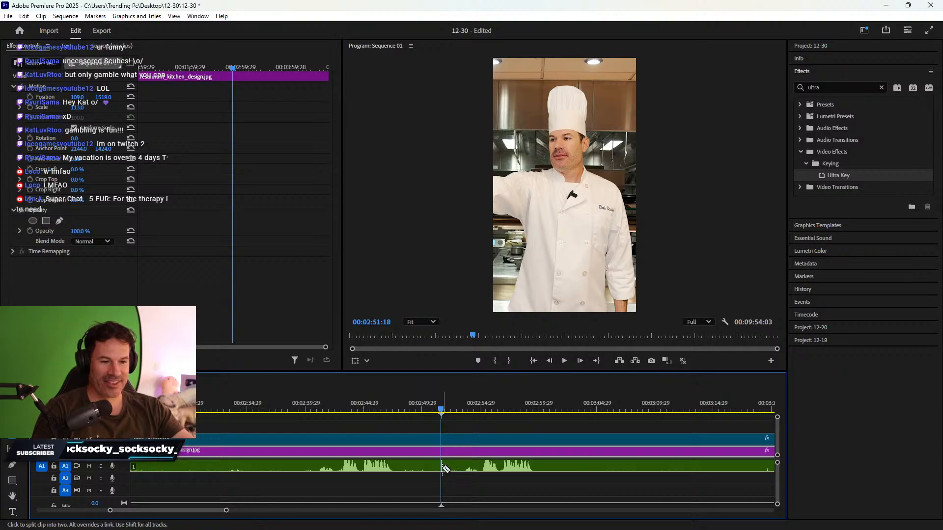
click(442, 452)
click(443, 438)
key(v)
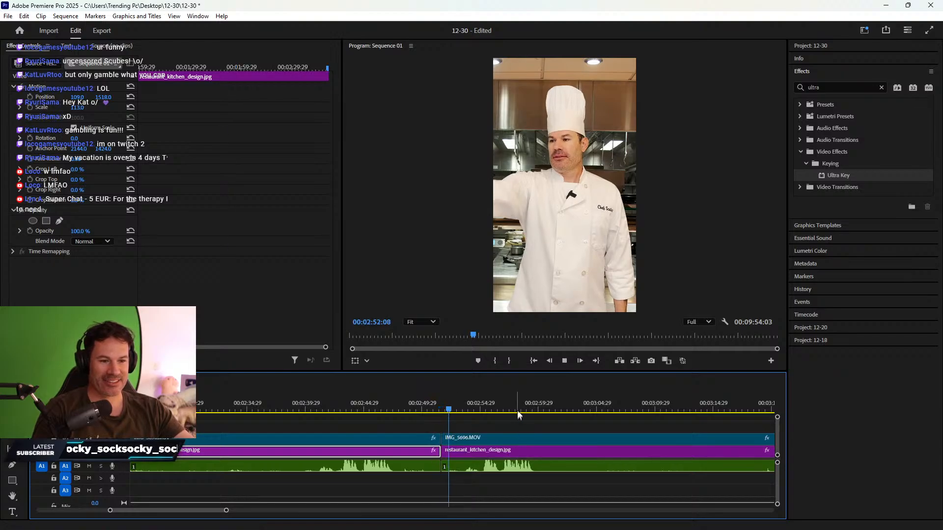
key(space)
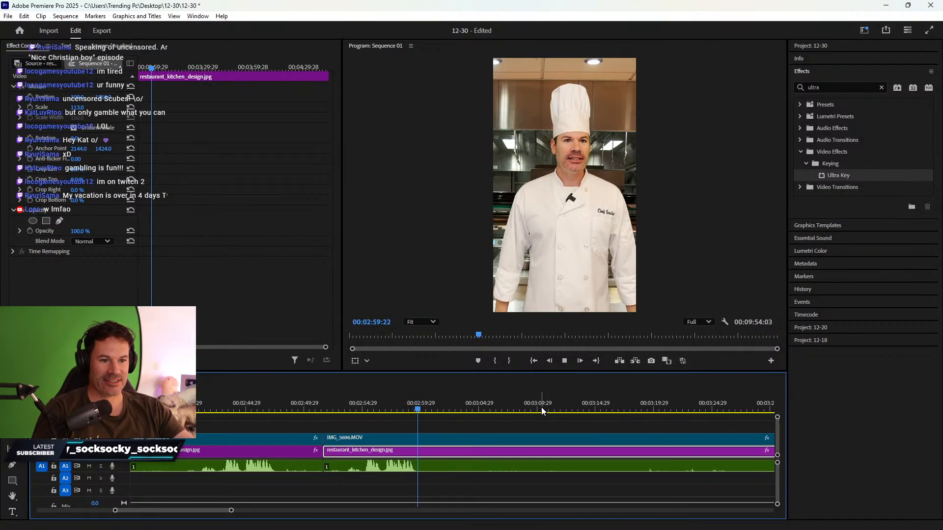
key(space)
key(c)
click(422, 469)
key(v)
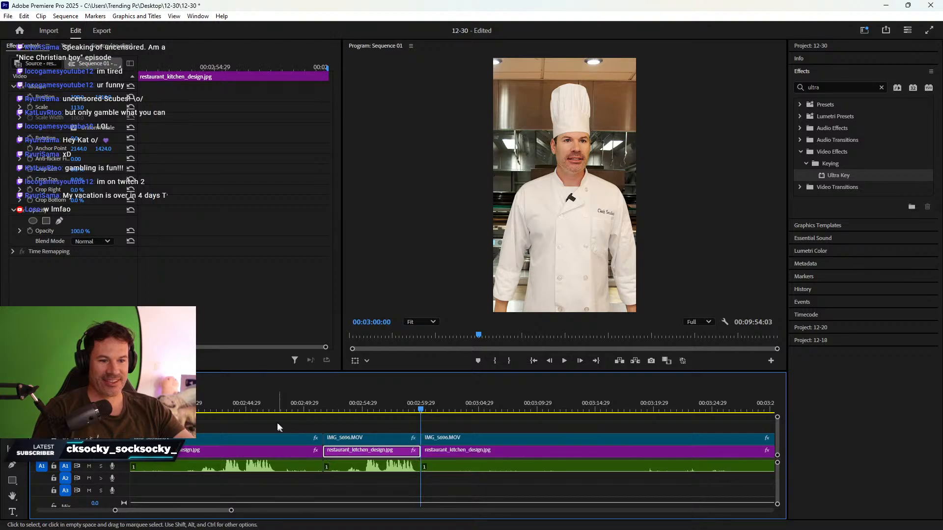
- Delete the unwanted section between the cuts and ripple delete the gap
click(288, 438)
key(Delete)
right_click(291, 449)
click(309, 455)
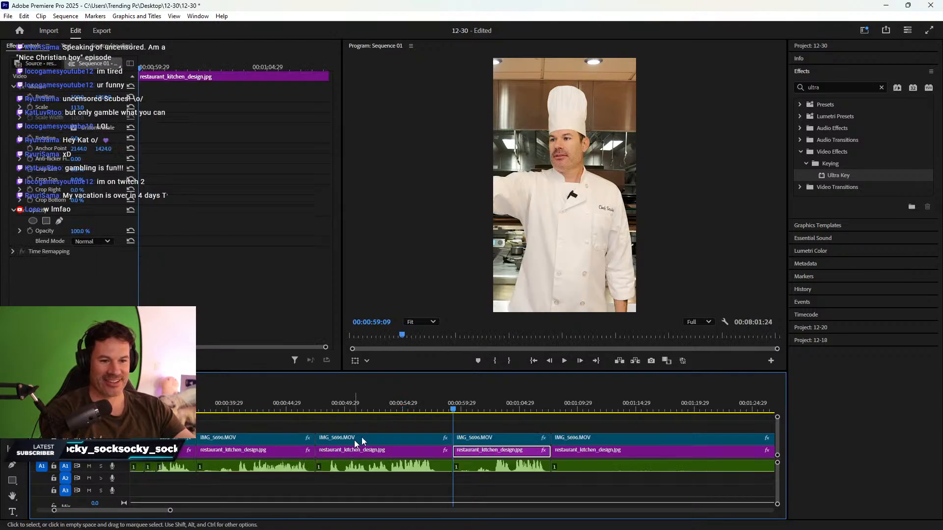
scroll(502, 432, down, 5)
- Review playback from about 01:37 and split all tracks at 01:57:24 with Ctrl+K
scroll(522, 426, down, 4)
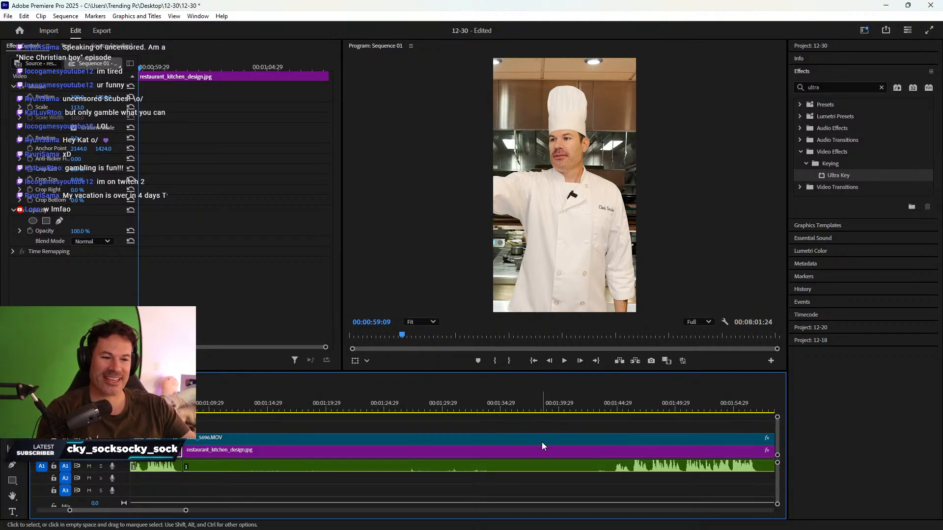
drag(239, 421, 612, 399)
key(space)
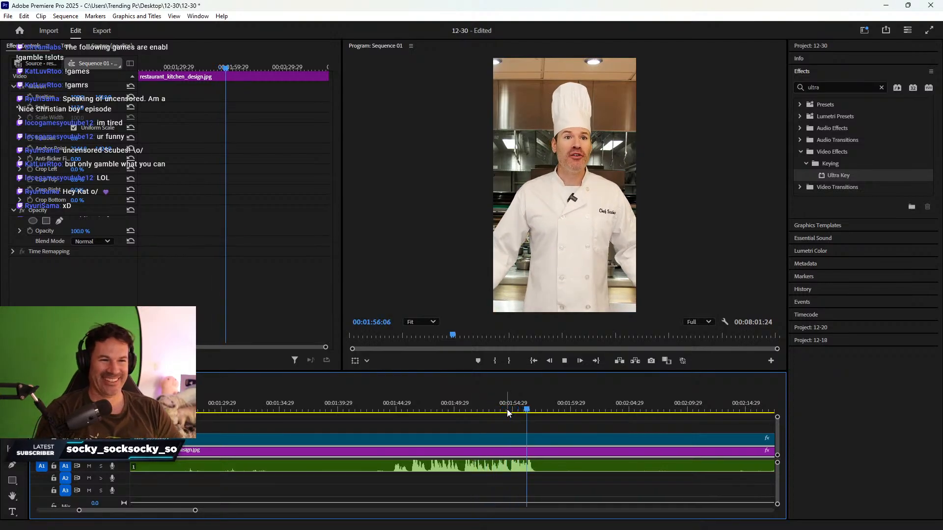
key(space)
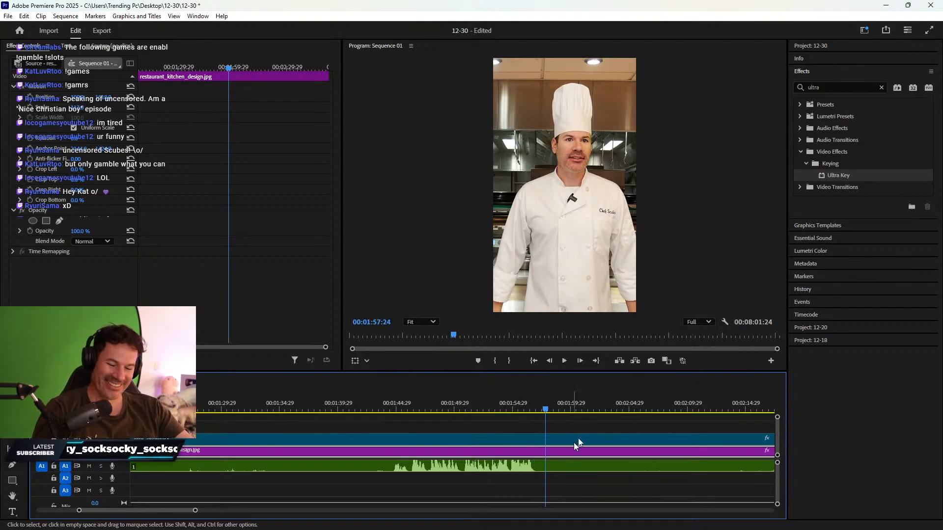
key(ctrl+k)
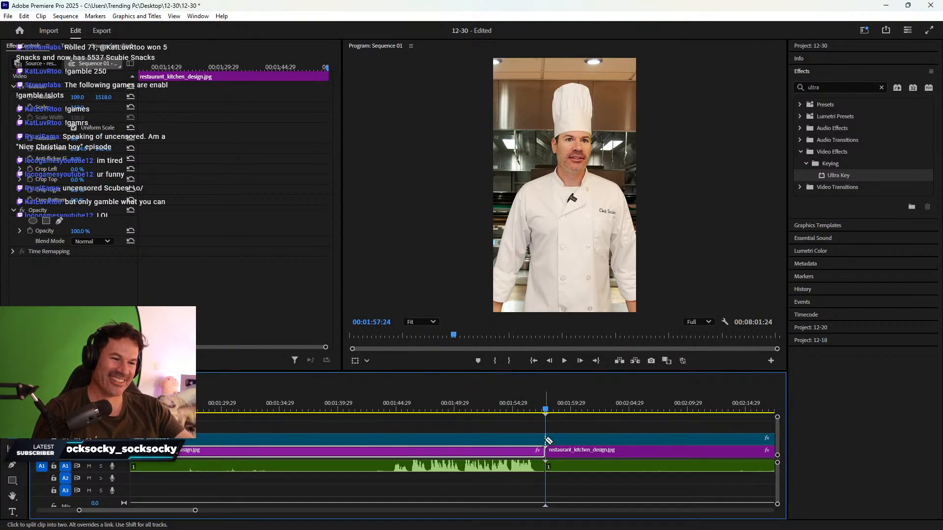
- Scrub back to about 01:42 and split the clips at 01:42:16
scroll(594, 450, up, 1)
scroll(629, 440, down, 6)
drag(602, 403, 617, 406)
scroll(522, 418, up, 7)
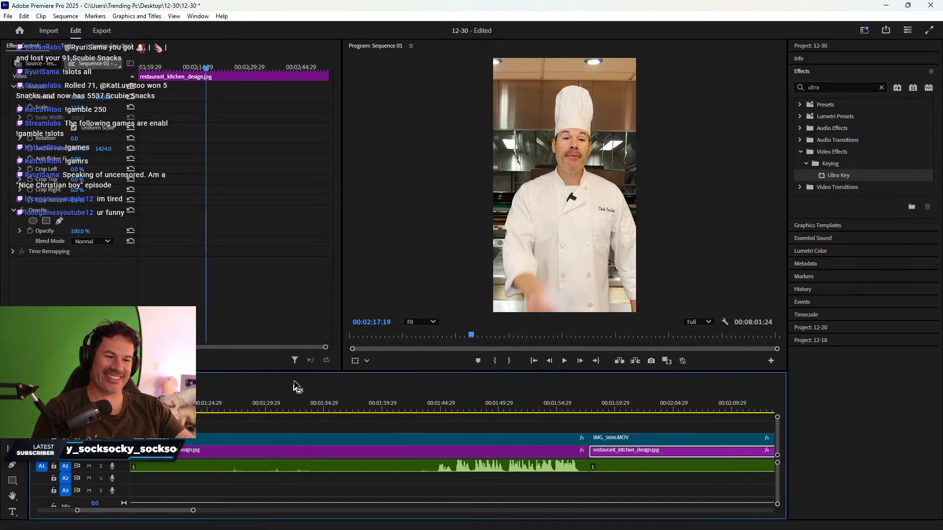
drag(404, 404, 385, 479)
key(c)
click(413, 451)
key(v)
- Delete the section between the cuts, close the gap, and check the join
key(Delete)
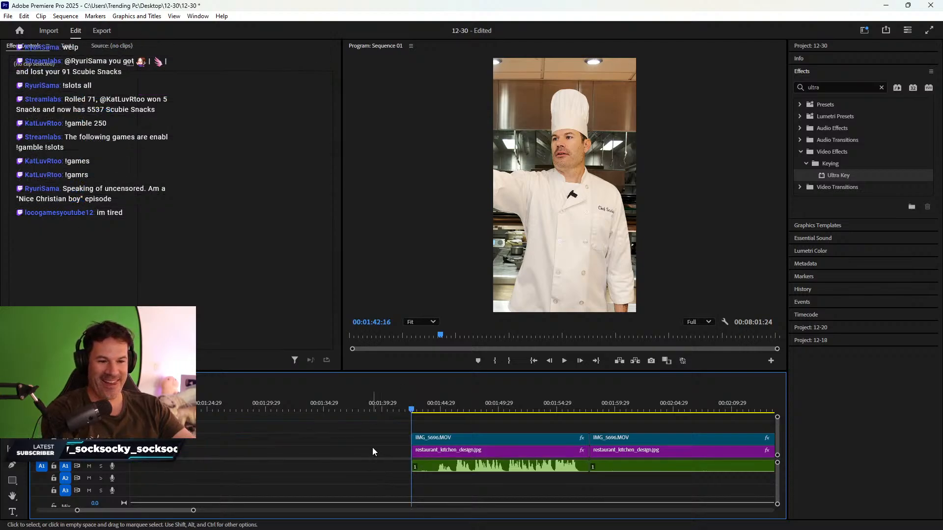
click(372, 449)
key(Delete)
drag(376, 406, 411, 405)
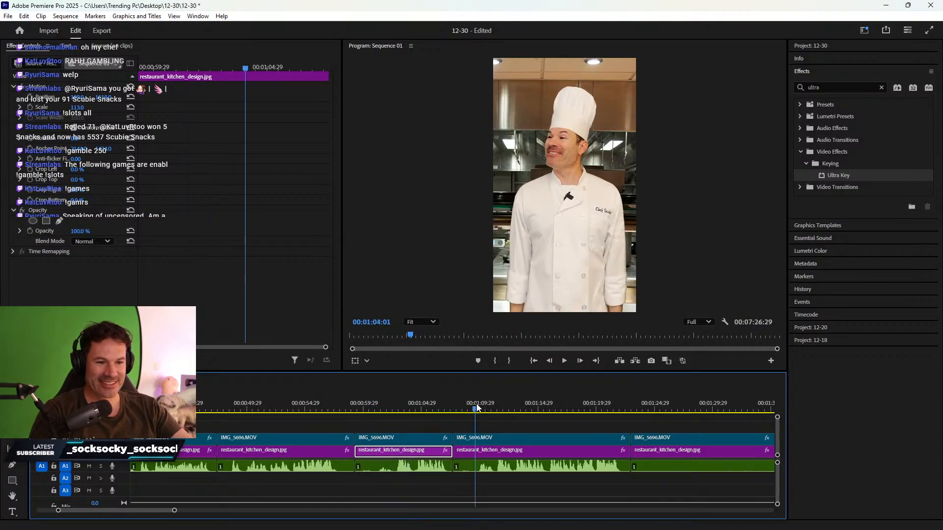
- Delete the short background section near 01:11, close the gap, and check the join
click(491, 406)
click(409, 435)
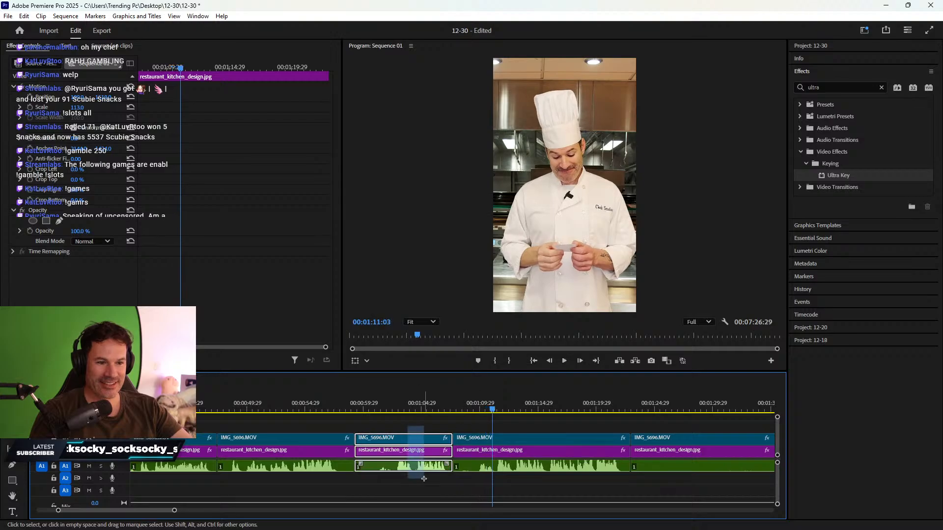
key(Delete)
right_click(418, 454)
click(426, 459)
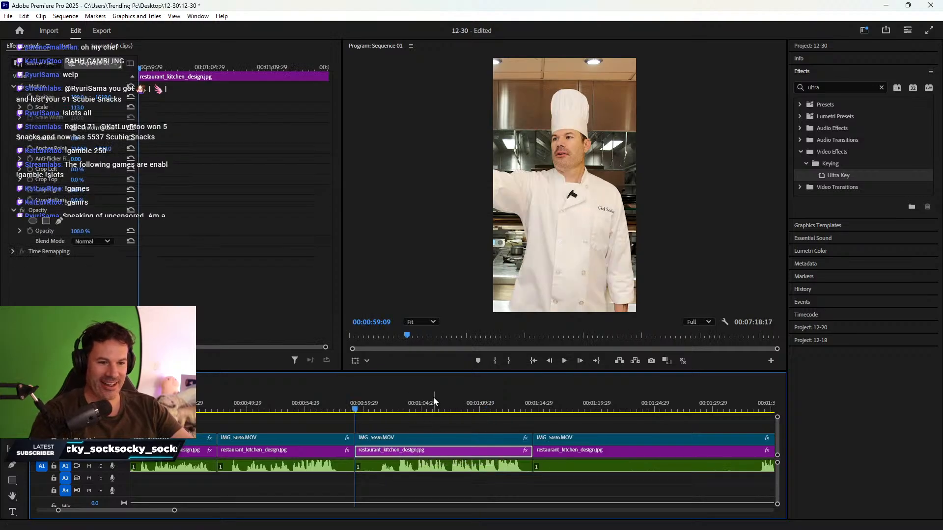
drag(302, 405, 519, 409)
- Split the clips at 01:34:00 and 01:37:05 while reviewing playback
scroll(522, 455, down, 5)
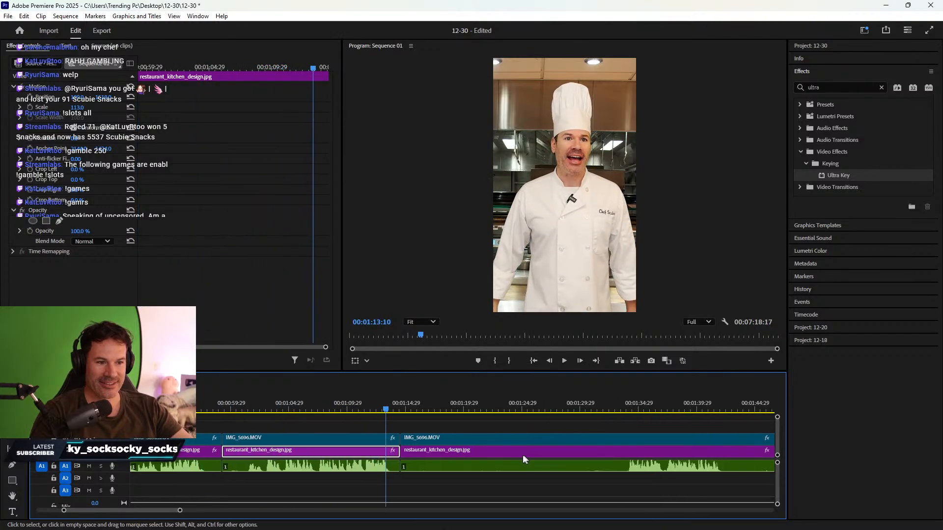
drag(300, 405, 538, 402)
scroll(442, 393, down, 3)
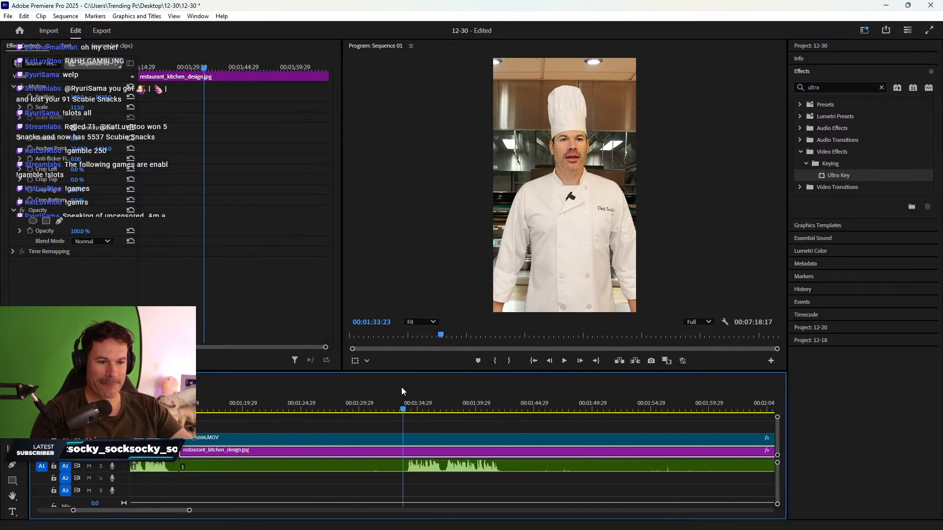
click(405, 412)
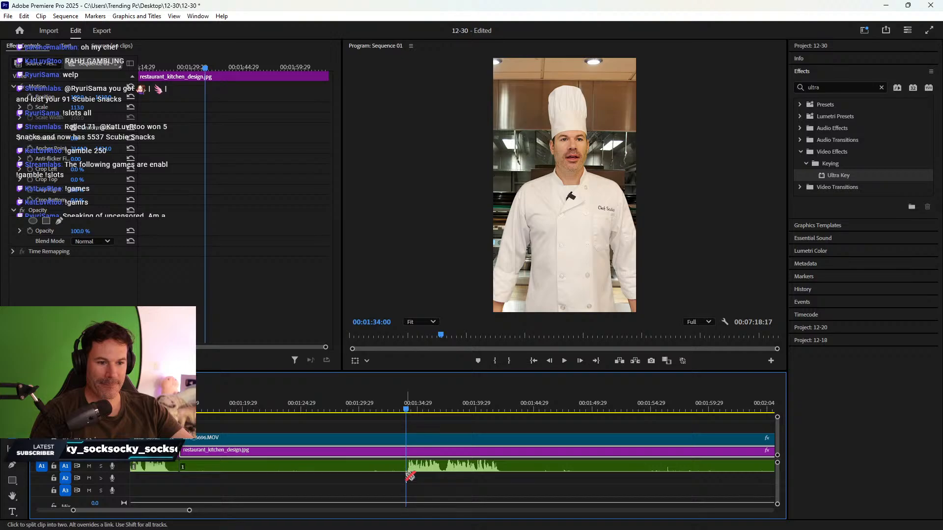
key(ctrl+k)
key(space)
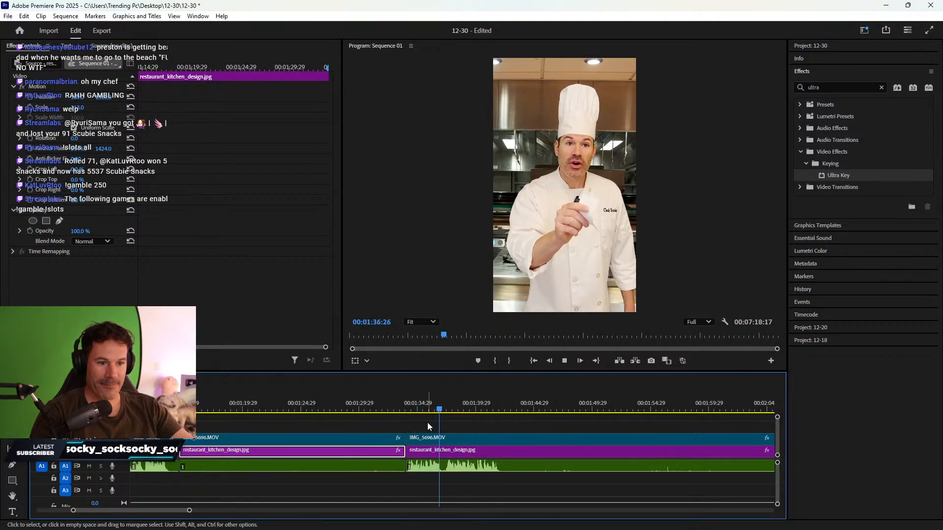
click(450, 450)
key(ctrl+k)
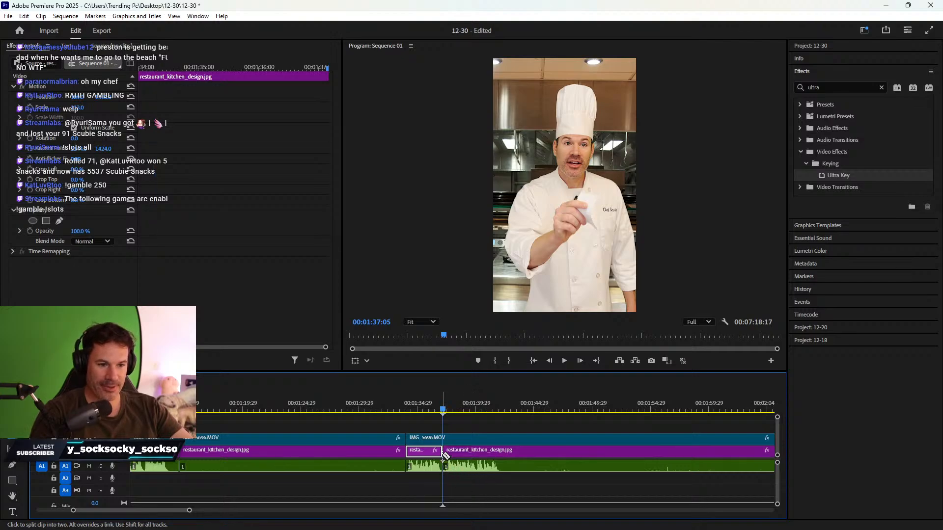
- Split the background and audio at 01:42:19
key(space)
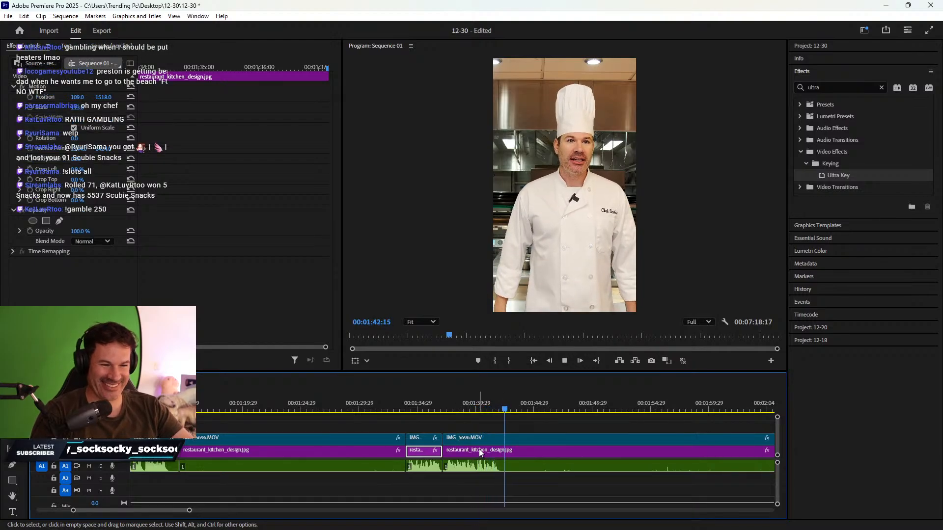
click(496, 451)
key(c)
click(508, 451)
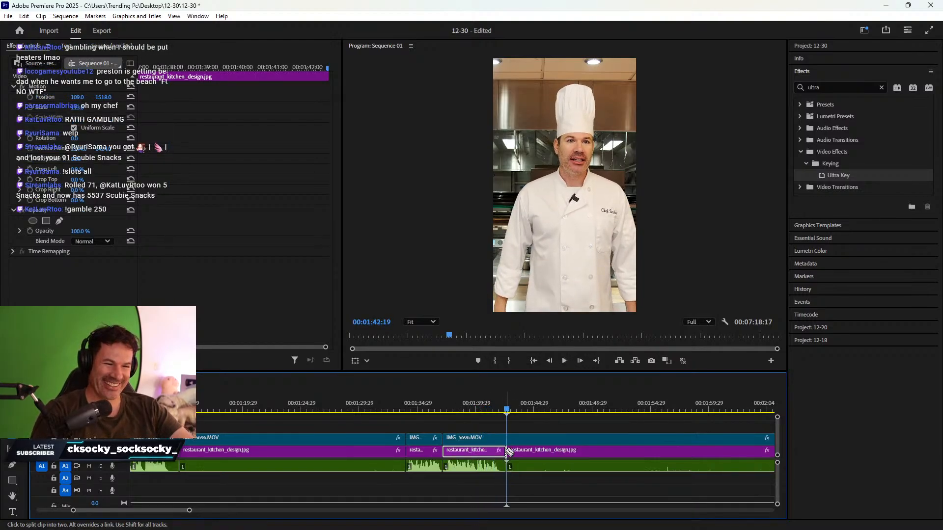
key(v)
- Delete the left video, image and audio clips and ripple delete the gap
drag(362, 425, 366, 482)
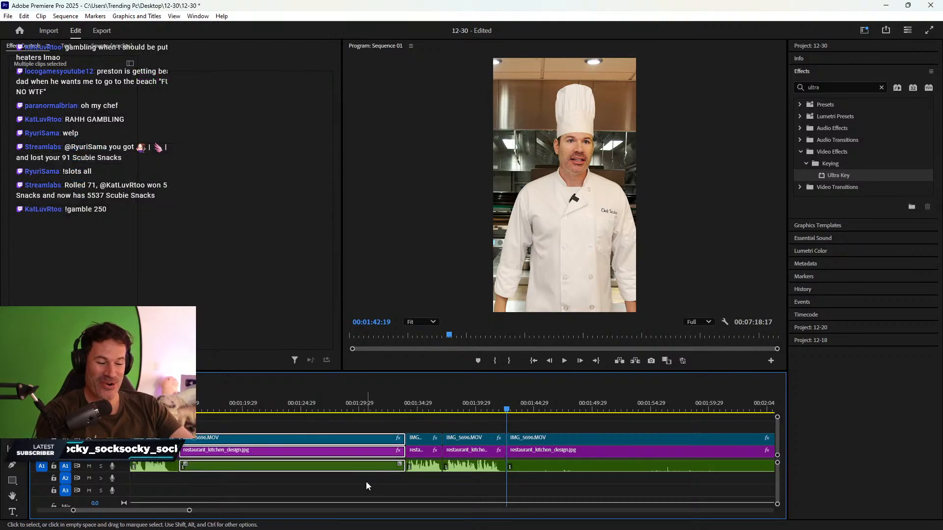
key(Delete)
right_click(359, 449)
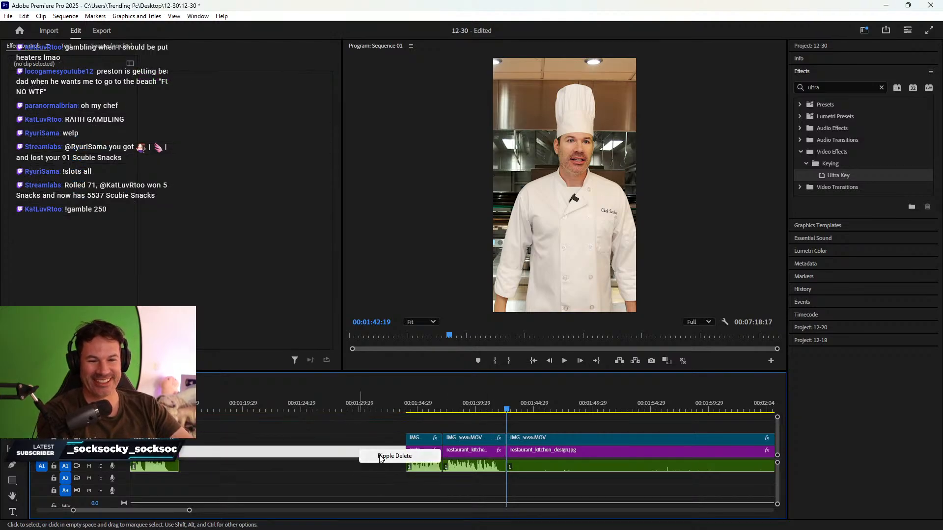
click(393, 457)
drag(287, 395, 337, 400)
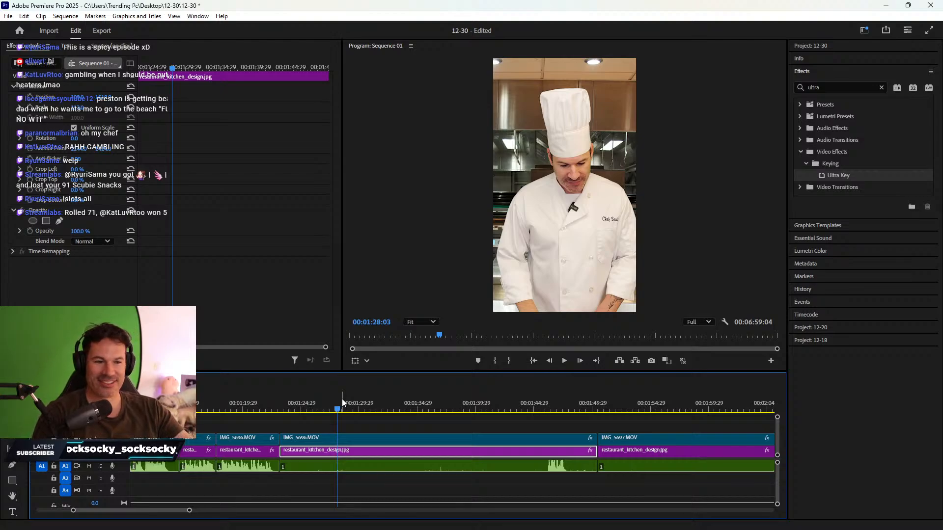
- Split all clips at 01:44:23 and trim the short clips' ends to 01:48:26
drag(342, 403, 545, 374)
drag(553, 374, 533, 379)
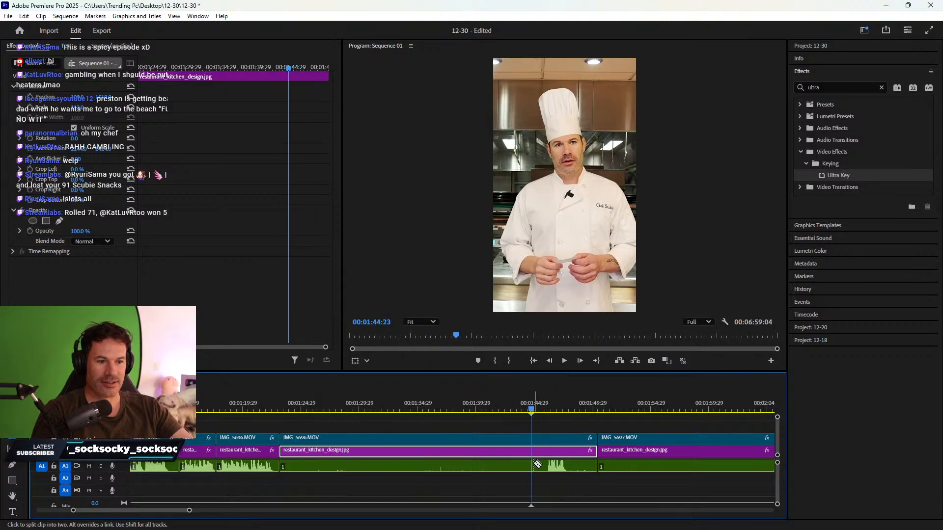
key(ctrl+k)
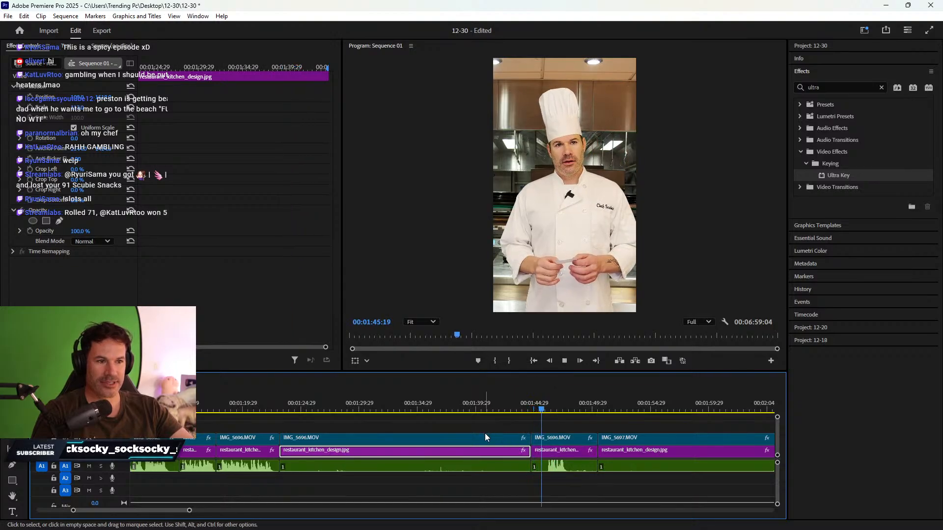
scroll(471, 447, down, 3)
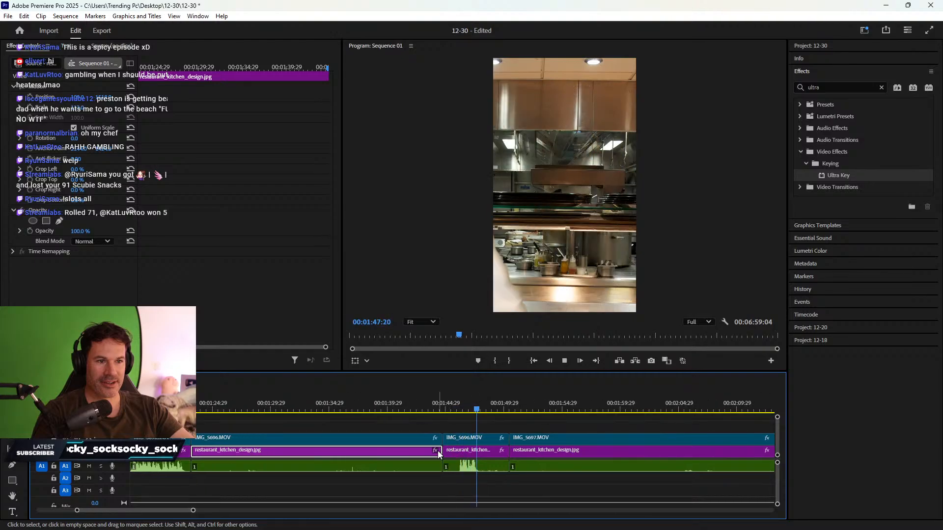
key(space)
drag(502, 482, 489, 455)
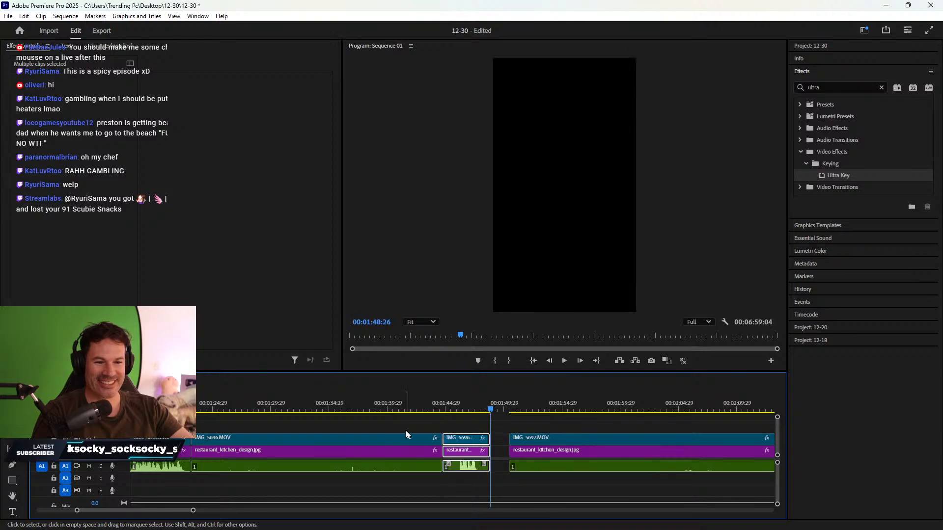
- Delete the long clips before the split, ripple delete the gap, and review the join
drag(406, 430, 403, 485)
key(Delete)
right_click(385, 462)
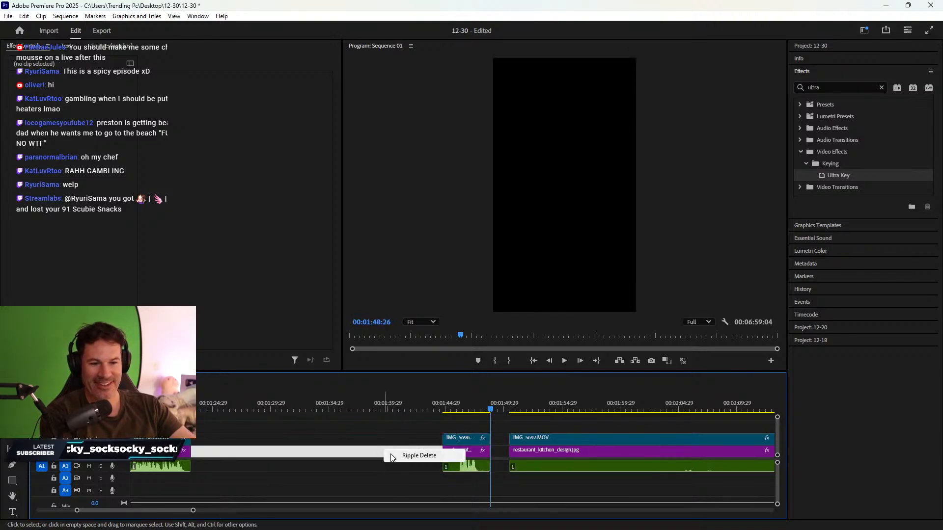
click(411, 455)
click(354, 450)
click(314, 404)
drag(314, 406, 370, 396)
- Slide the kitchen background horizontally behind the apron clip and scrub through to review it
click(399, 426)
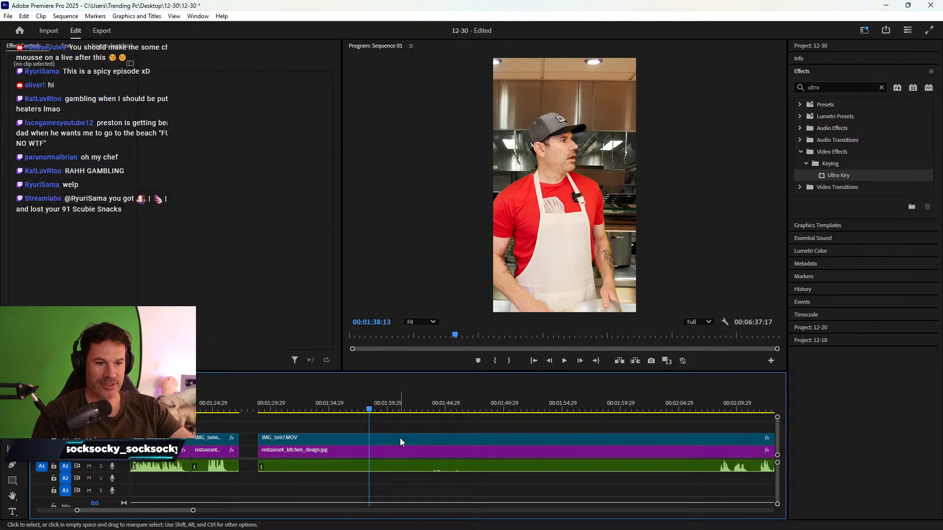
click(388, 453)
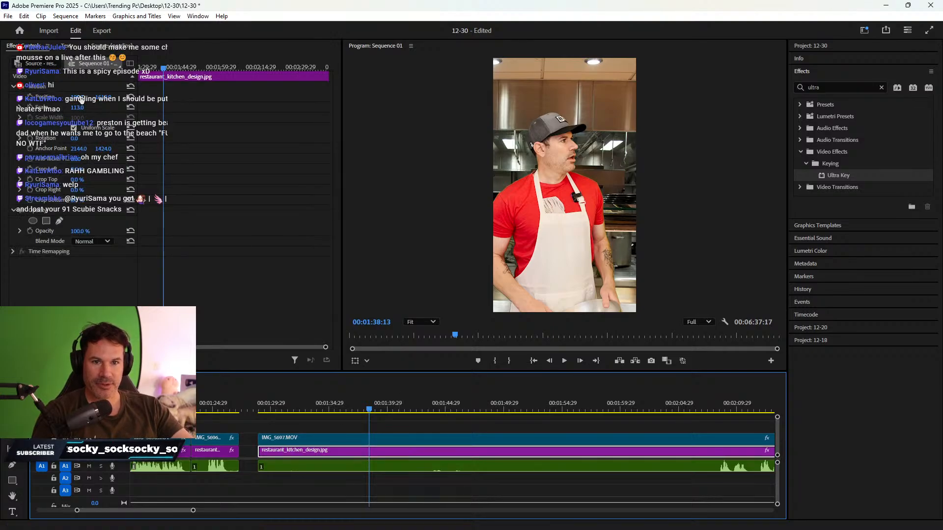
drag(82, 100, 26, 100)
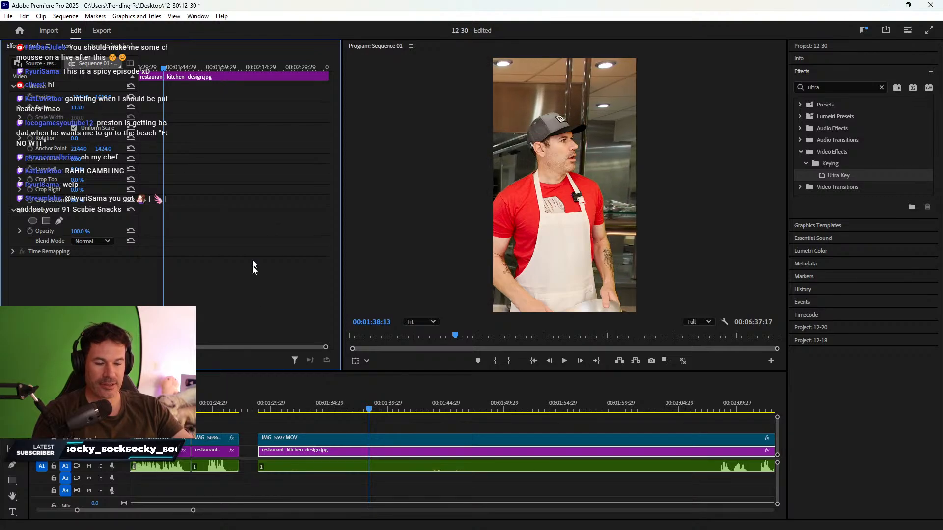
click(276, 409)
drag(278, 409, 482, 385)
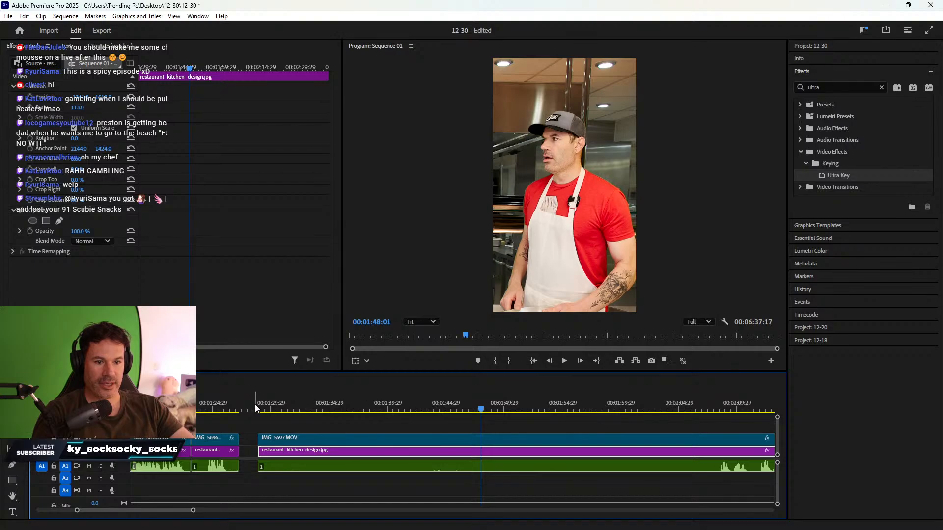
- Razor IMG_5697.MOV, its audio and kitchen background at 01:49:06
click(198, 406)
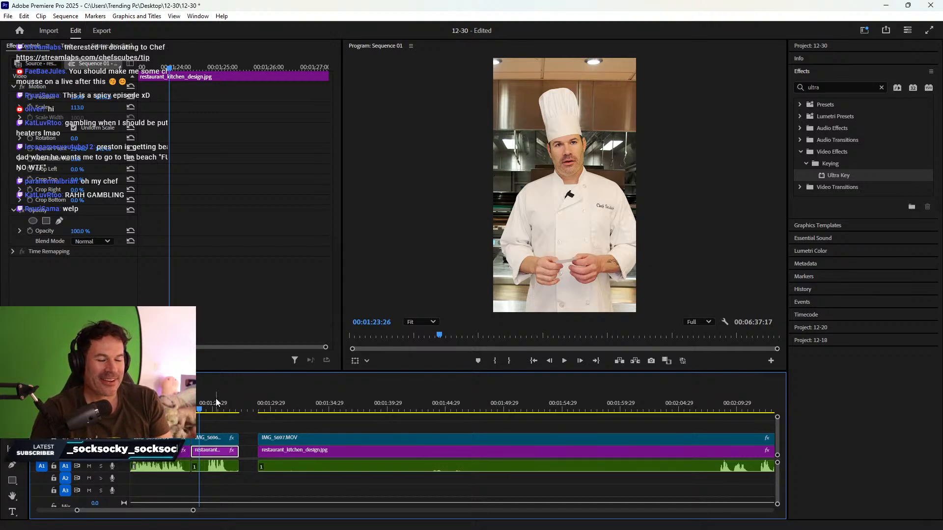
click(210, 411)
key(space)
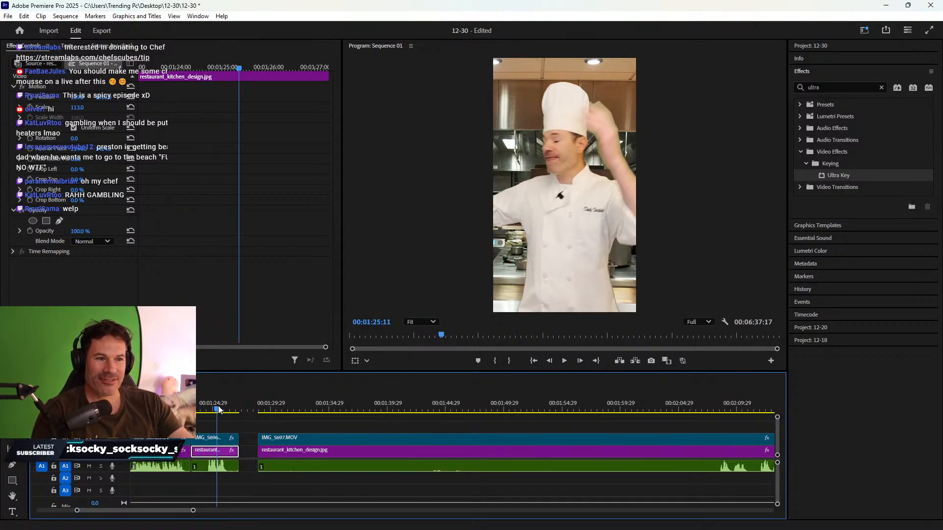
click(314, 453)
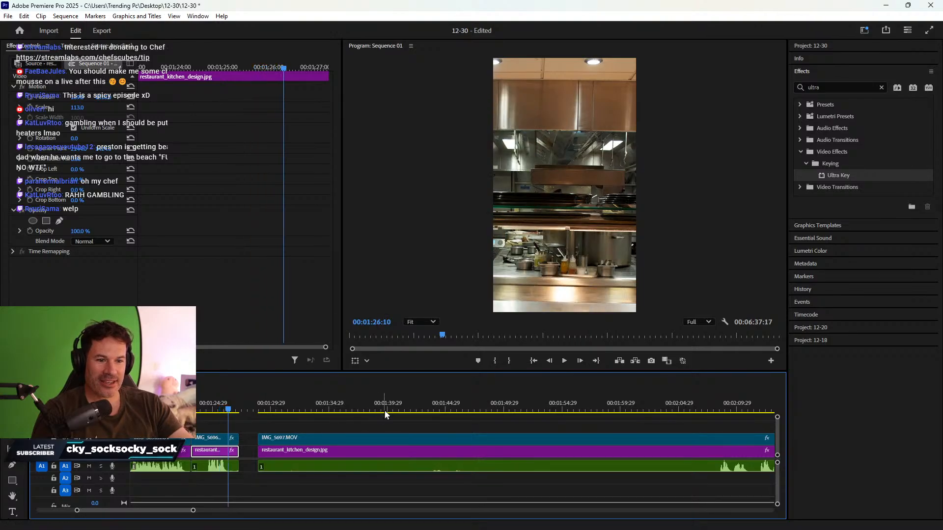
drag(393, 409, 478, 397)
drag(257, 429, 477, 454)
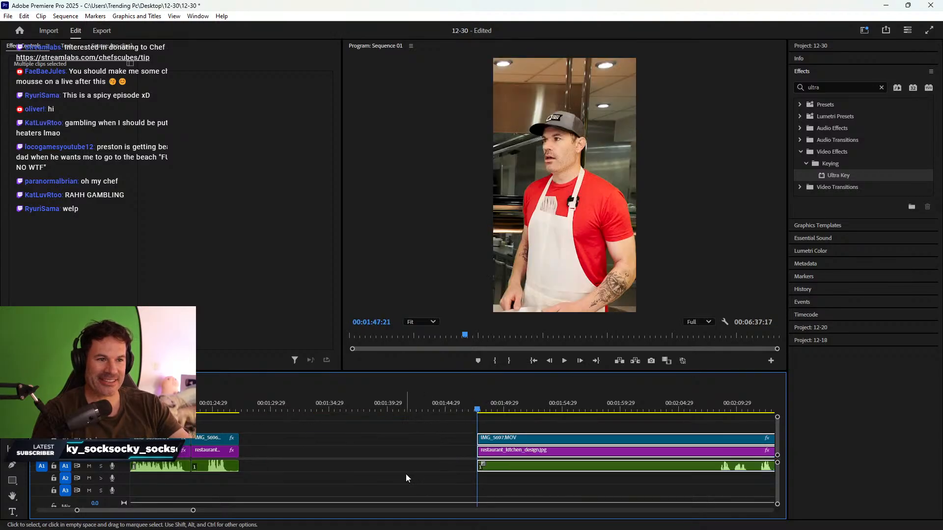
key(space)
key(space)
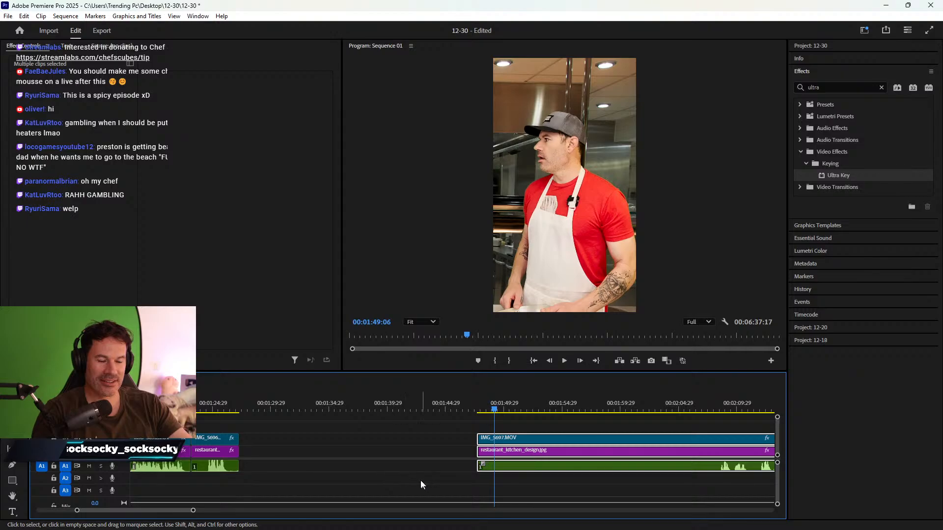
key(c)
click(495, 456)
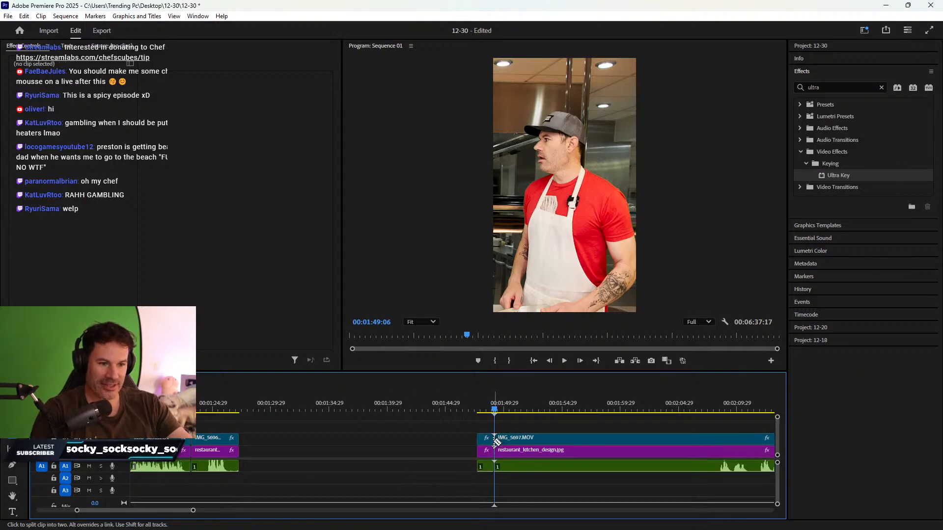
- Ripple-delete the gap left by the split and play through to 02:04:29
key(v)
right_click(445, 450)
click(460, 457)
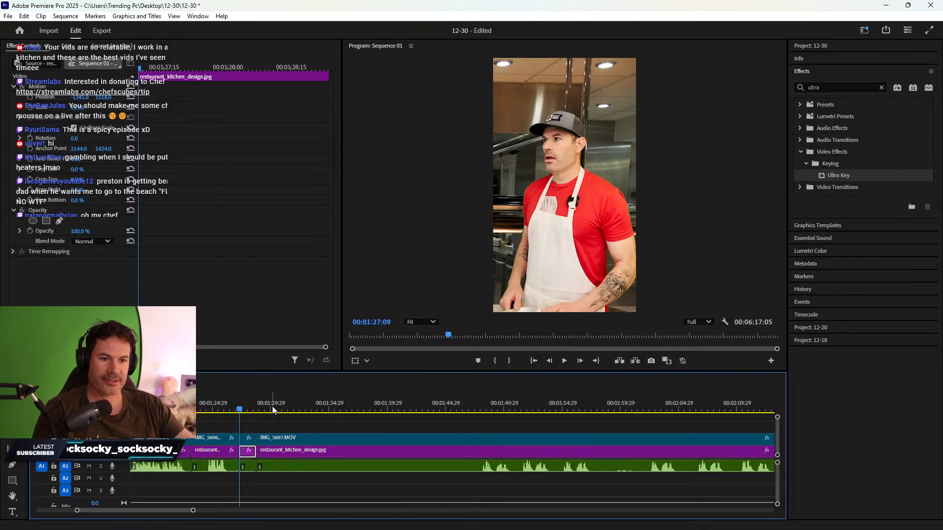
drag(264, 408, 652, 380)
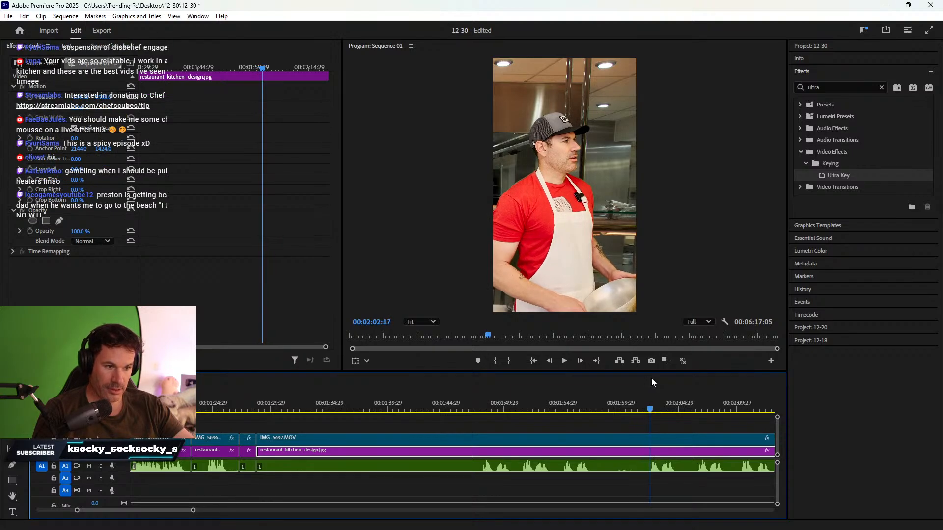
key(space)
key(space)
scroll(568, 408, down, 6)
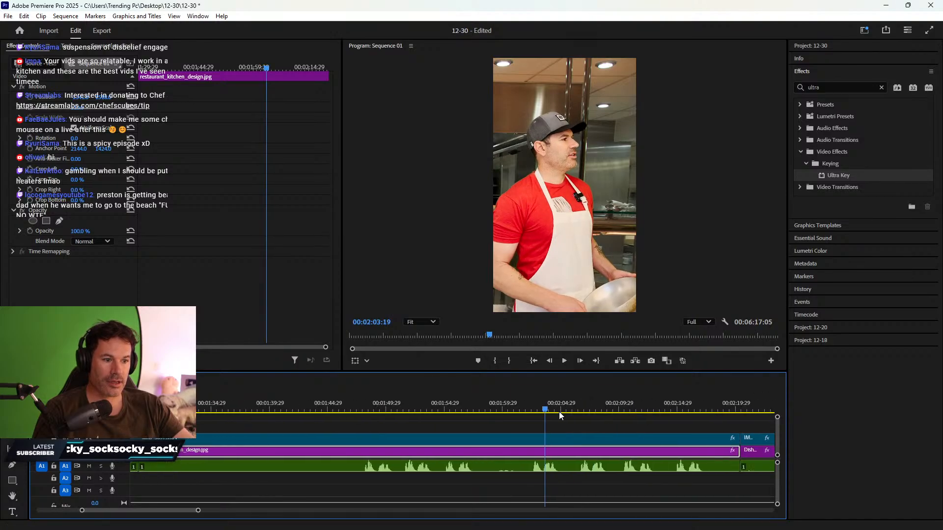
scroll(561, 416, down, 3)
click(471, 404)
key(space)
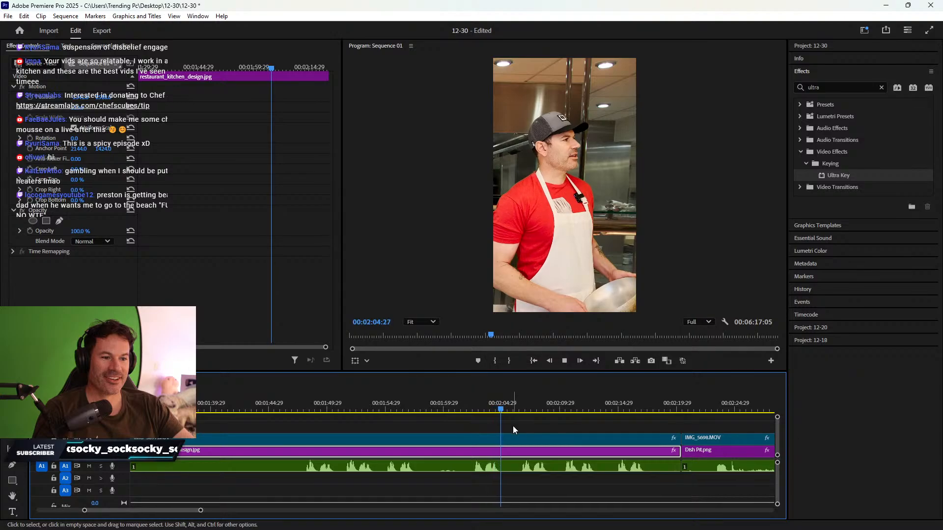
key(space)
- Shift the IMG_5697 clip right in frame and play back to check it
click(488, 437)
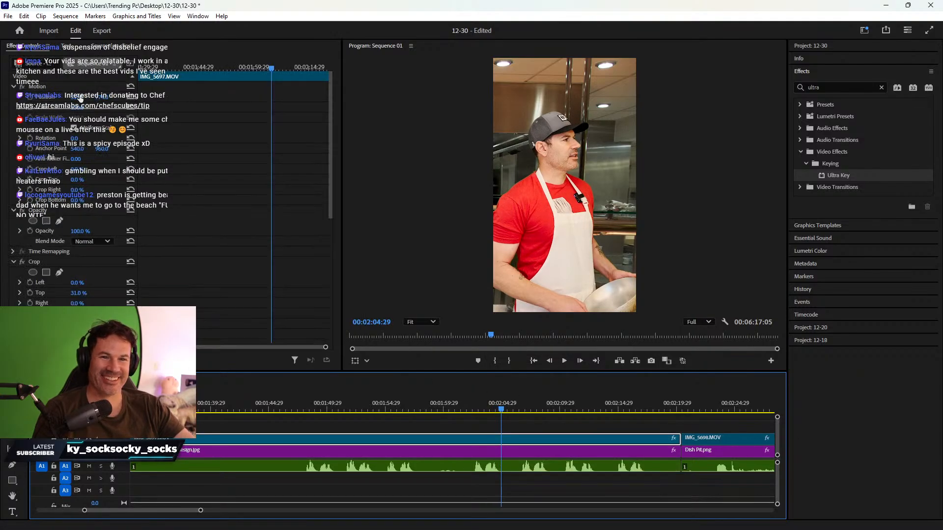
drag(80, 98, 122, 99)
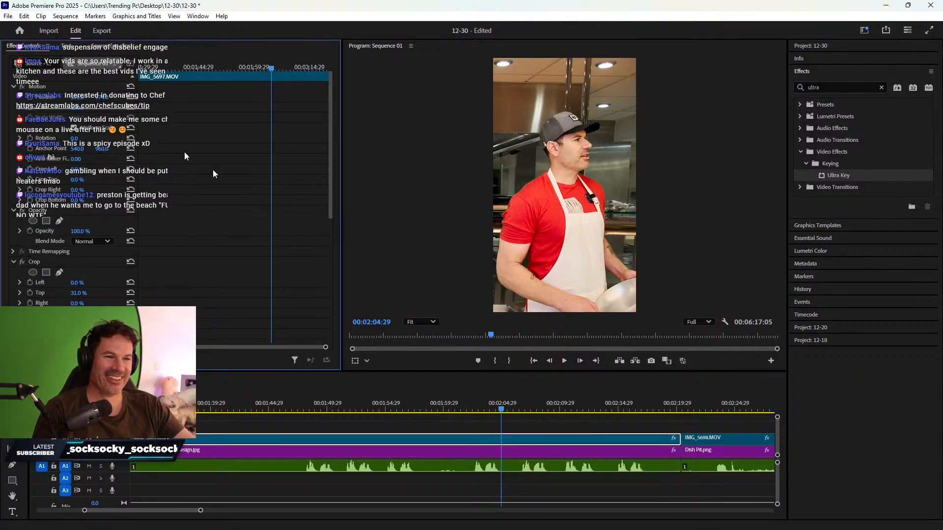
click(531, 395)
key(space)
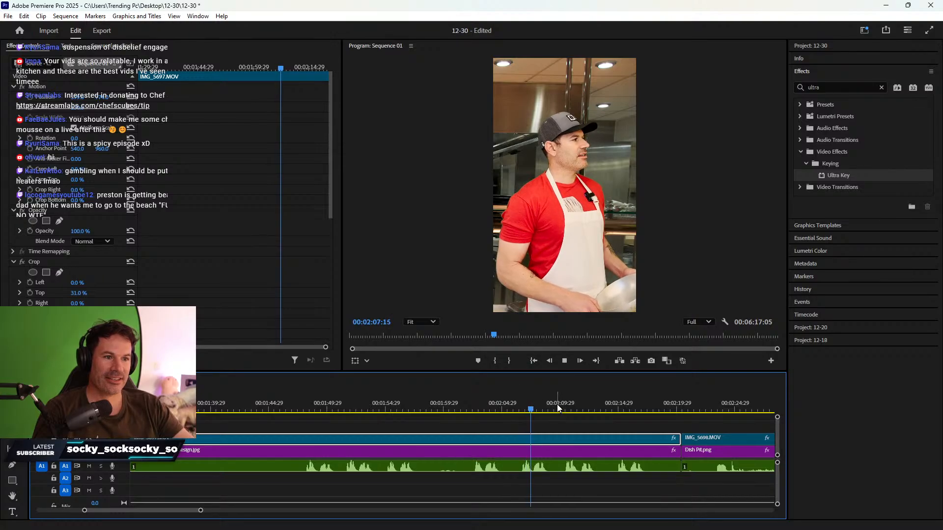
key(space)
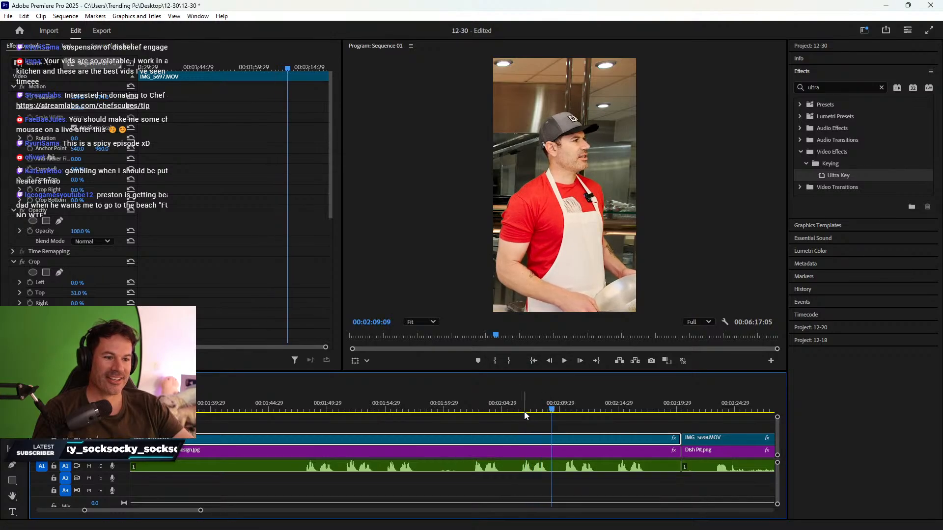
drag(524, 411, 522, 404)
- Split the IMG_5697 video, background and audio at 02:06:21
key(c)
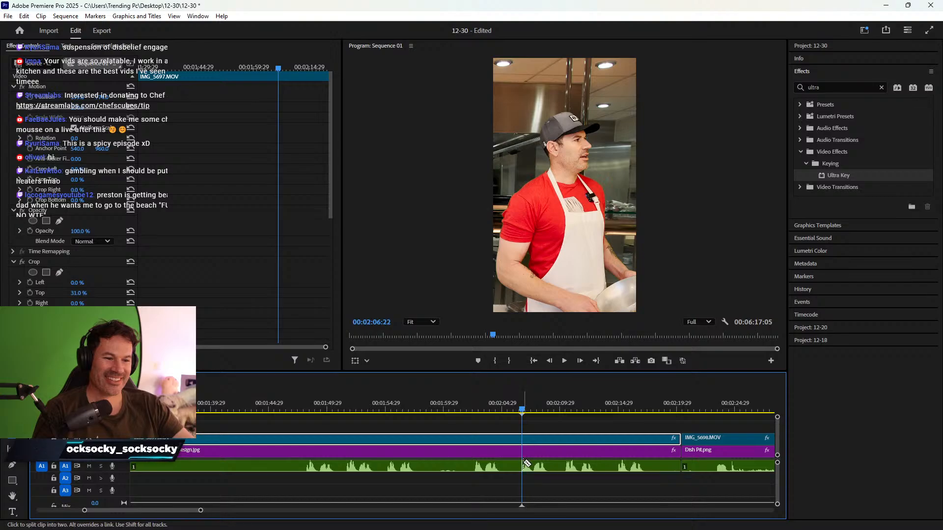
click(552, 361)
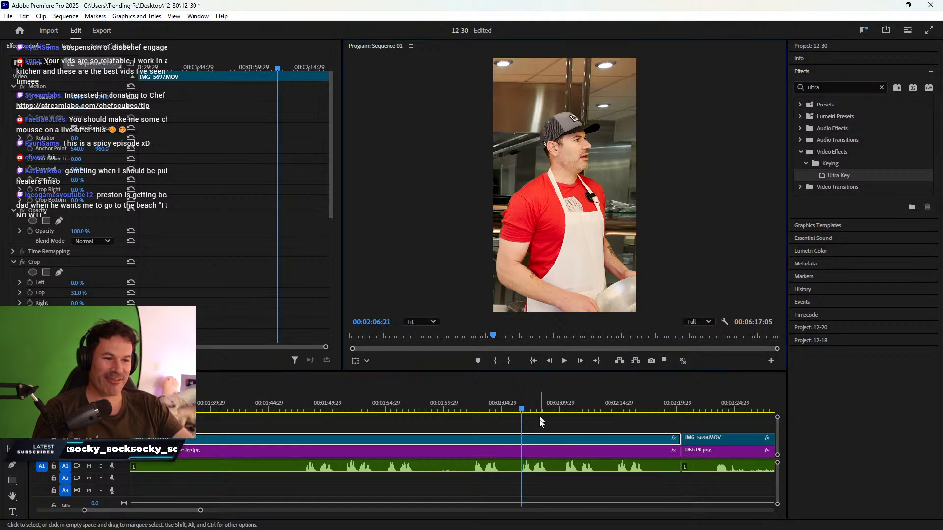
click(523, 465)
click(522, 451)
click(522, 439)
key(v)
click(526, 450)
key(space)
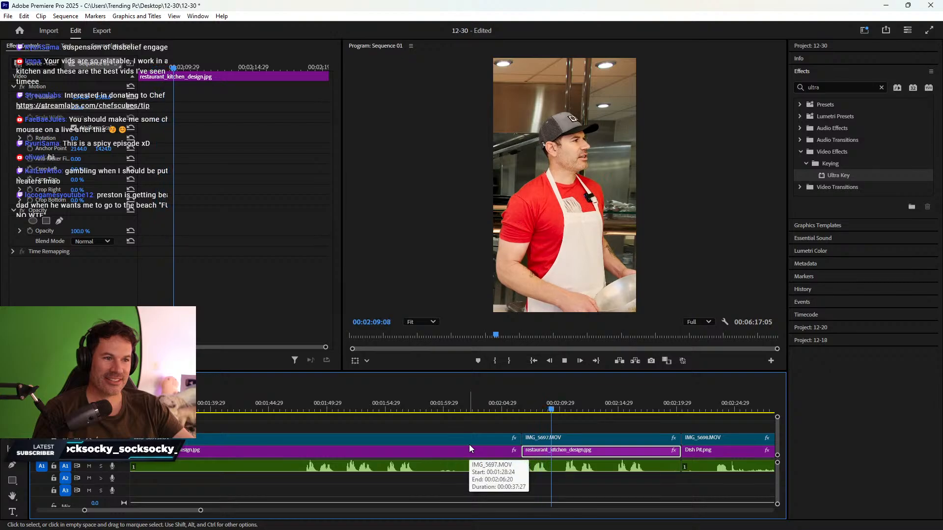
key(space)
- Cut all three tracks at 02:09:14, delete the piece between cuts, and ripple-delete the gap
key(c)
click(554, 464)
click(554, 451)
click(555, 438)
key(v)
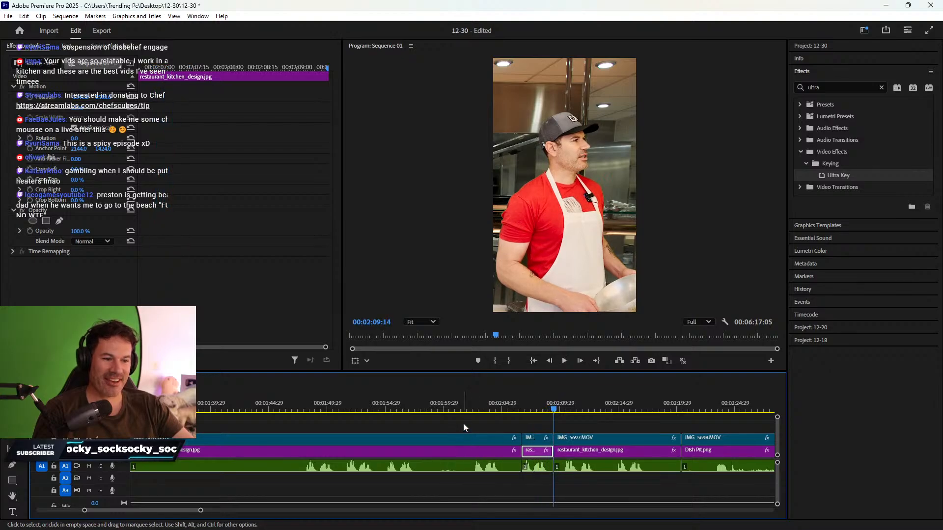
drag(463, 424, 488, 484)
key(Delete)
right_click(486, 451)
click(511, 455)
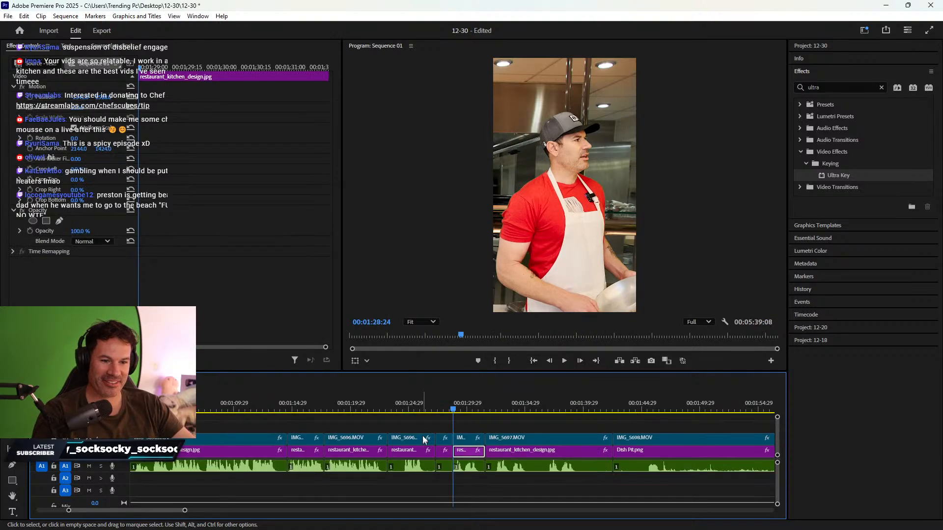
- Delete the remaining IMG_5697.MOV and kitchen image clips and ripple-delete their gap
drag(494, 404, 542, 398)
key(space)
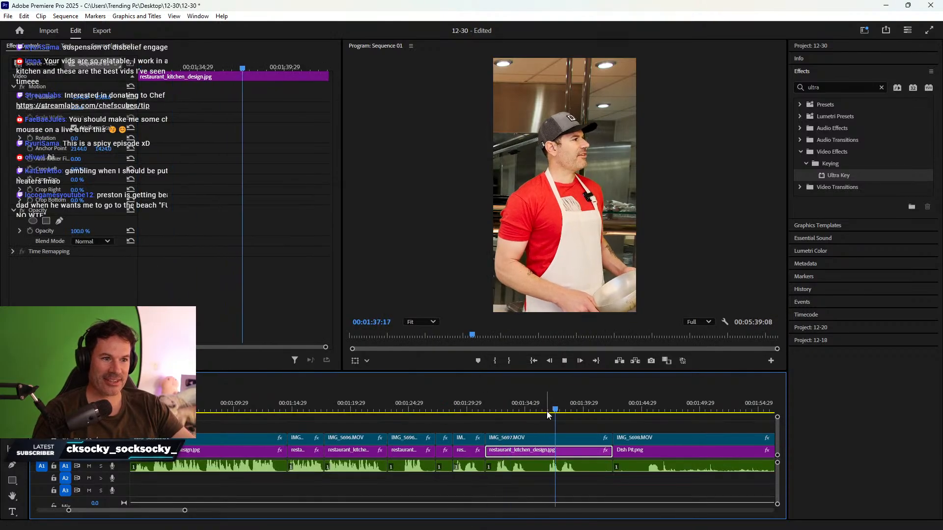
scroll(535, 402, down, 2)
drag(499, 428, 456, 471)
key(Delete)
right_click(477, 451)
click(508, 455)
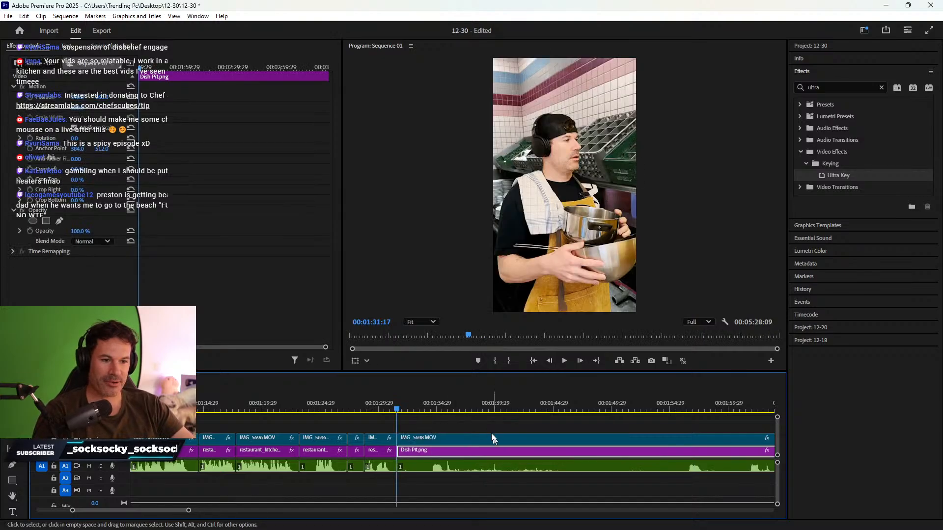
- Select IMG_5698, Dish Pit.png and audio and trim their starts later toward about 2:35
click(431, 403)
key(space)
scroll(488, 424, down, 2)
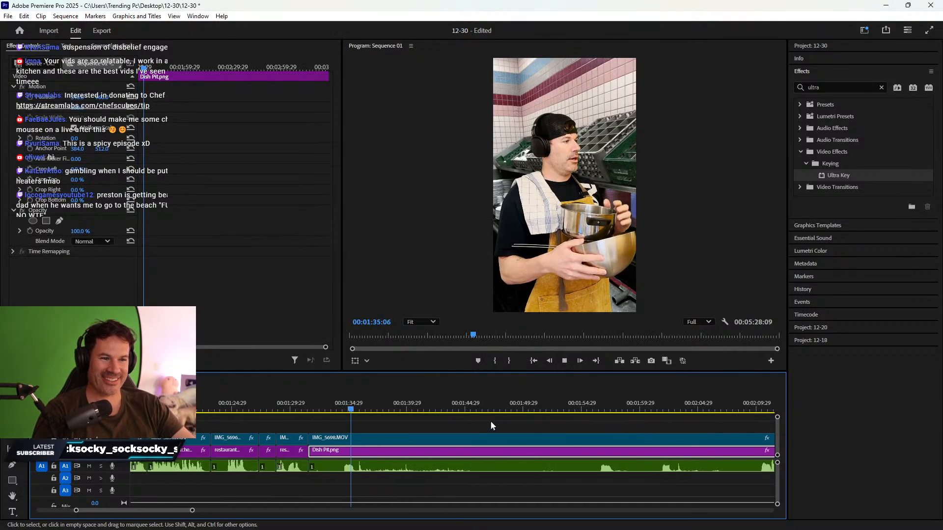
click(700, 399)
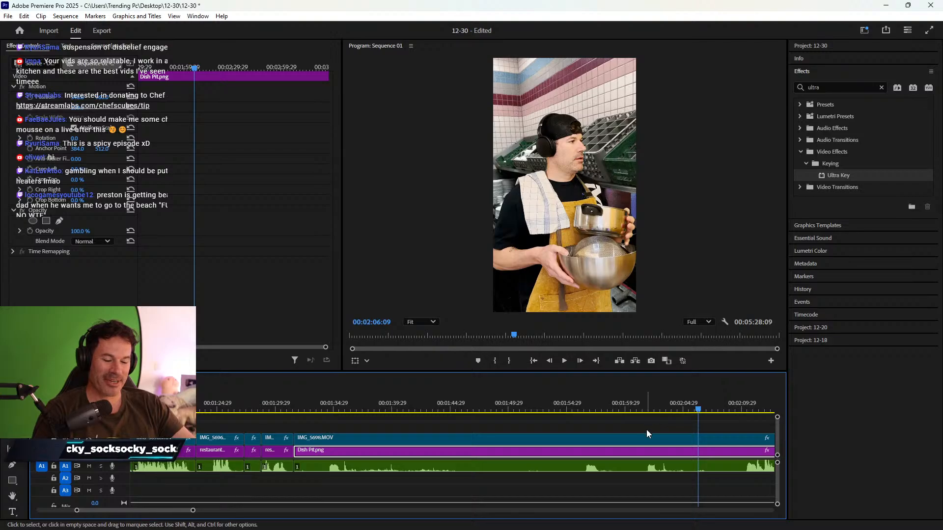
key(minus)
key(minus)
drag(553, 399, 674, 382)
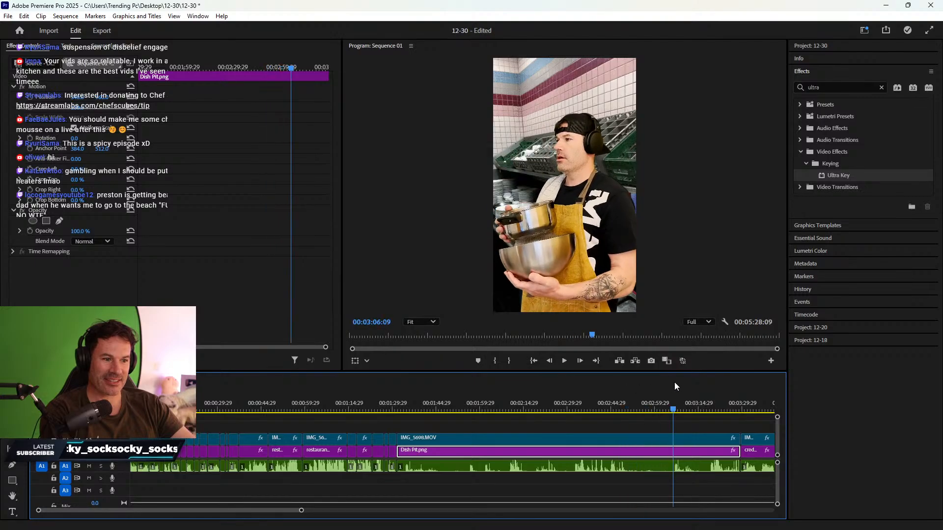
drag(468, 426, 440, 482)
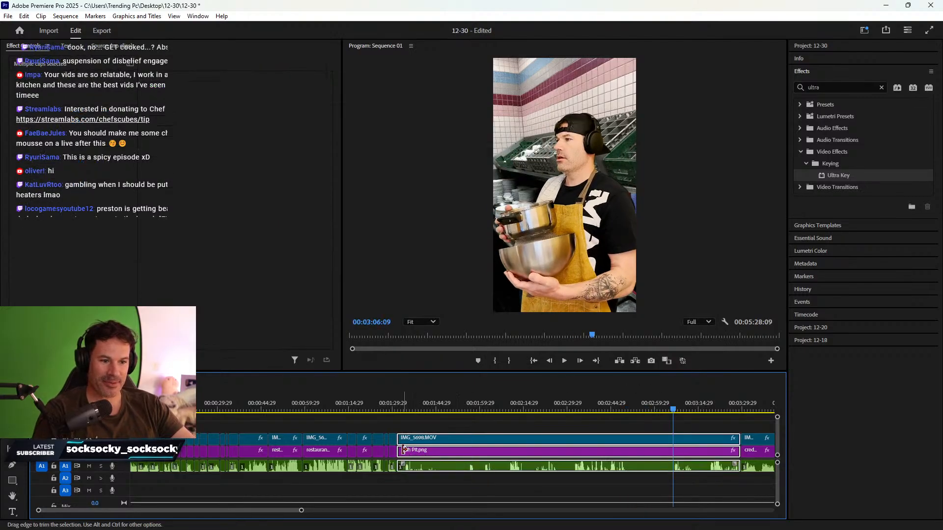
drag(402, 453, 673, 466)
- Refine the trim so the selected clips start at the 3:19:08 playhead
key(space)
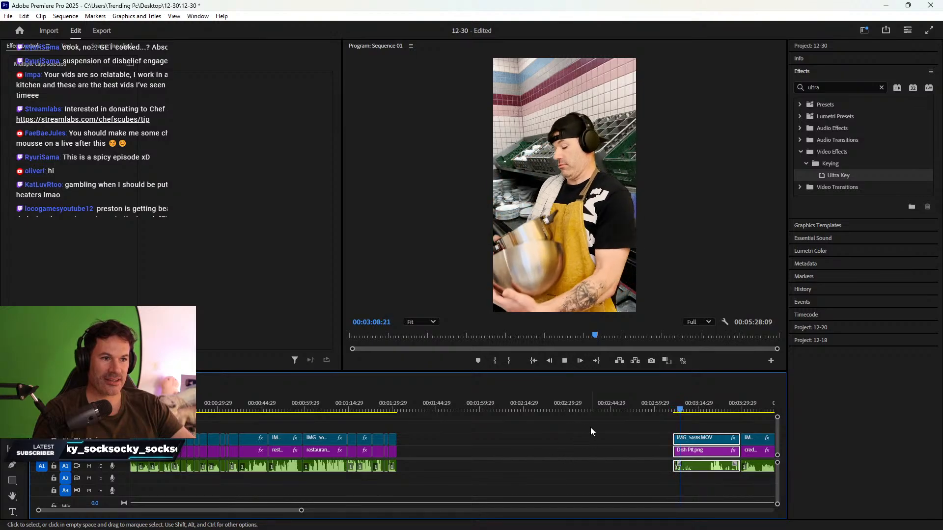
scroll(621, 431, down, 3)
click(653, 405)
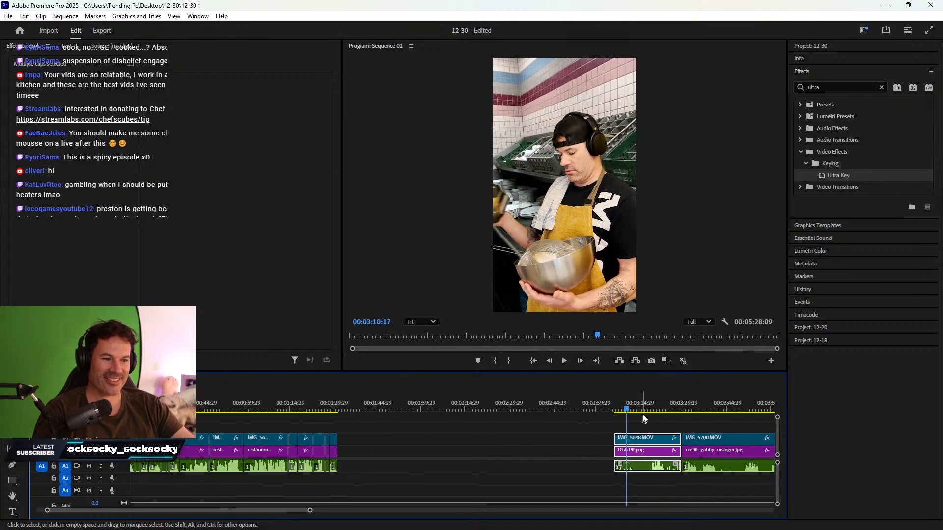
key(equal)
key(equal)
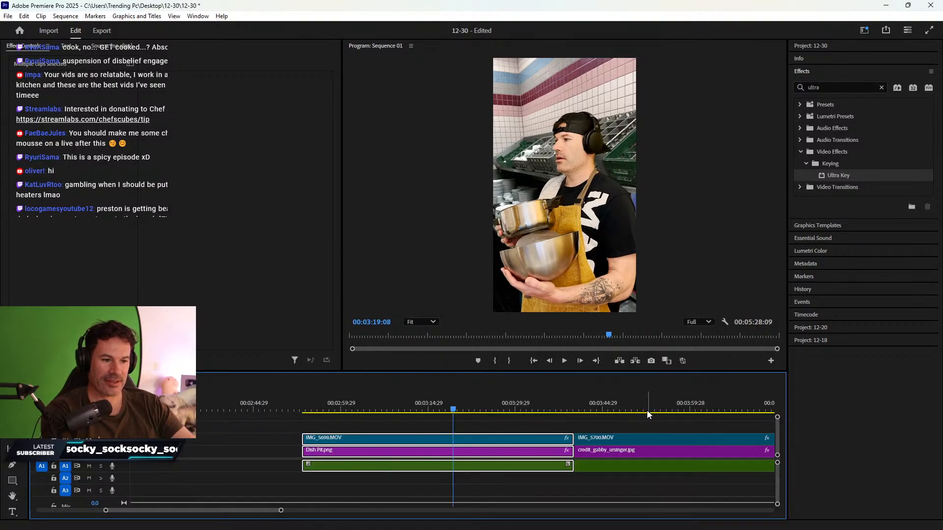
drag(304, 451, 453, 452)
- Trim the Dish Pit clips' ends back to 3:23:10 and ripple-delete the gap so IMG_5700 moves up
key(space)
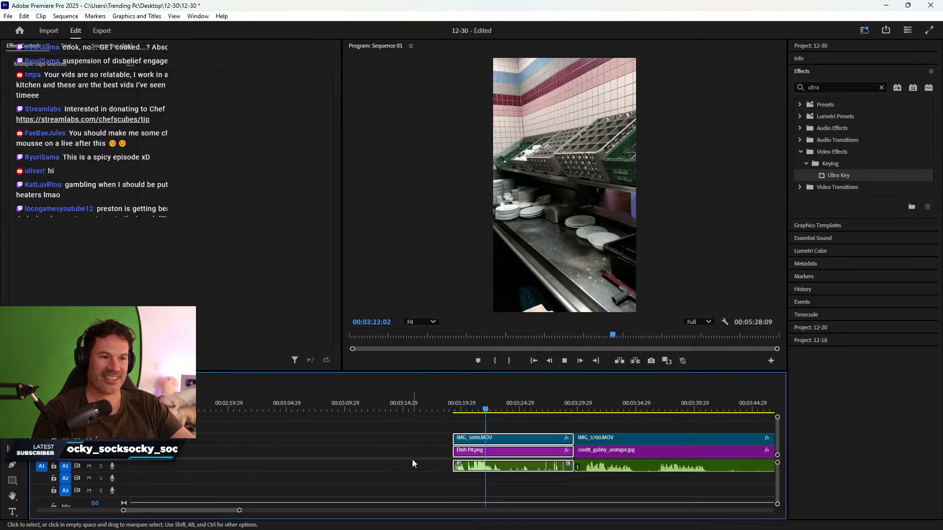
key(space)
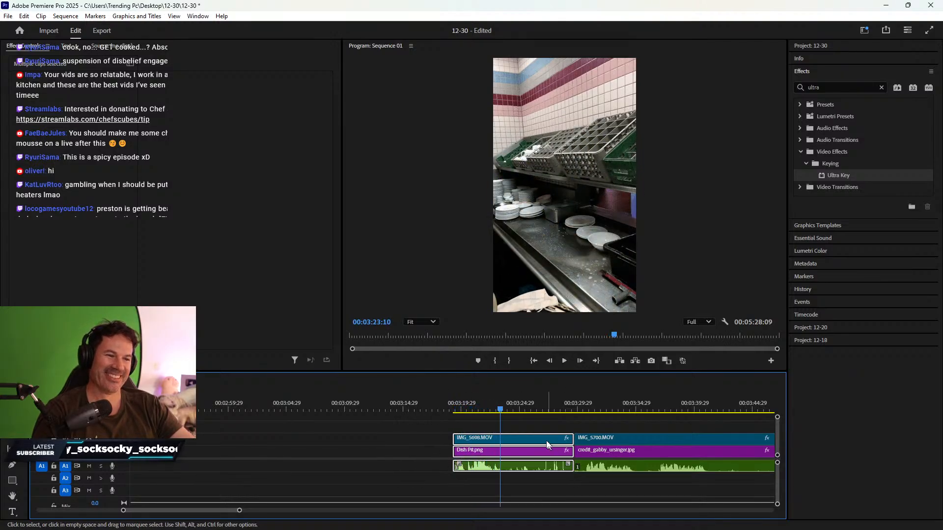
drag(569, 452, 500, 452)
right_click(402, 449)
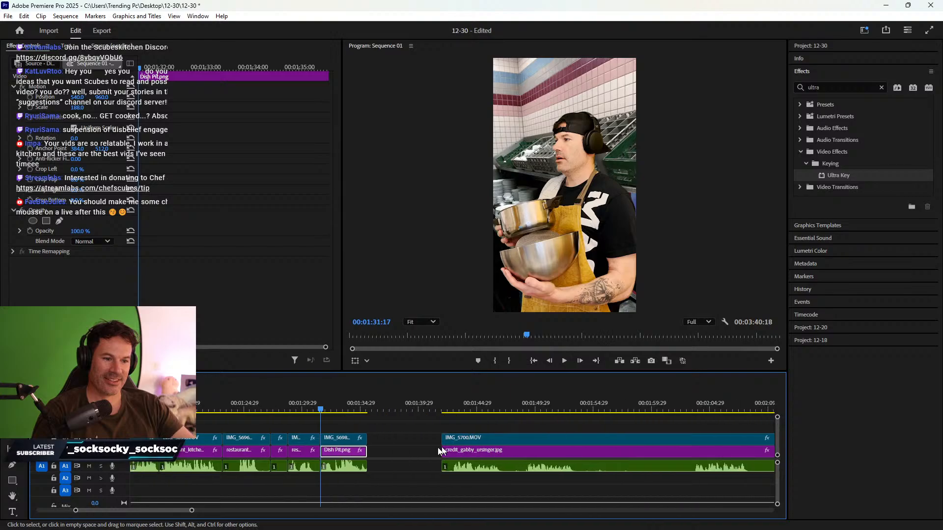
right_click(410, 451)
click(432, 456)
- Save the project from the File menu
click(8, 15)
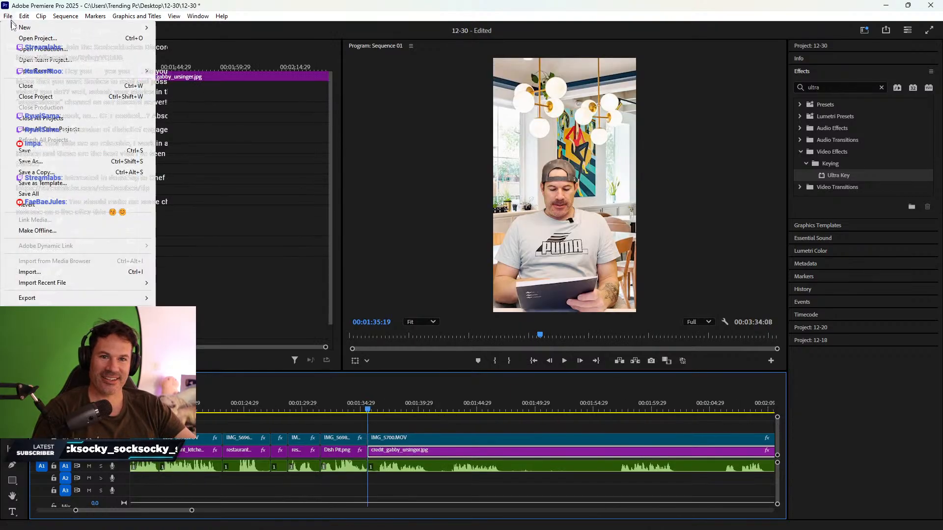
click(38, 152)
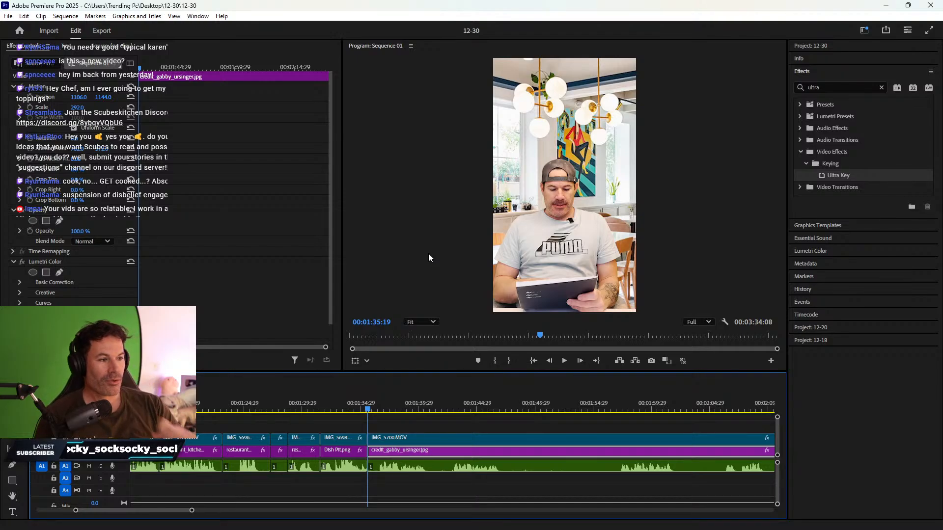
- Locate the IMG_5700 section and split both tracks with Ctrl+K at about 1:42:29
click(542, 423)
key(minus)
key(minus)
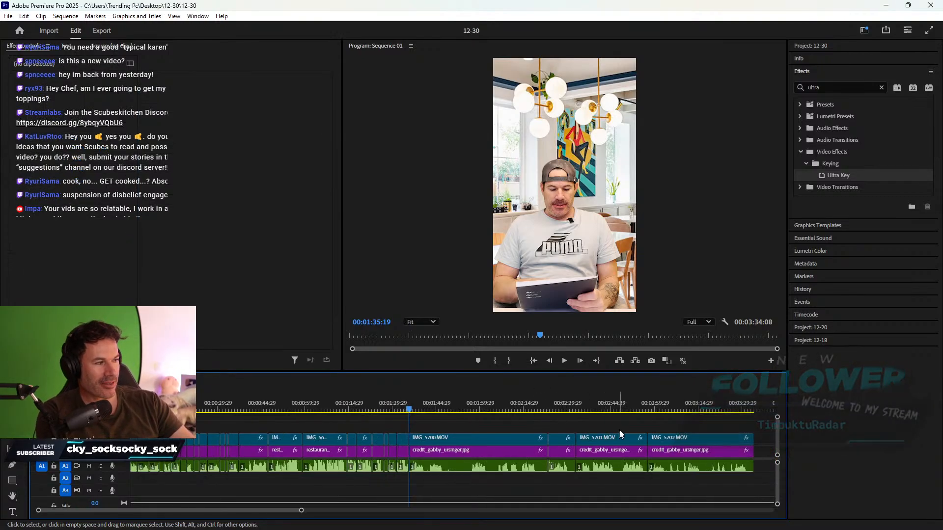
click(696, 406)
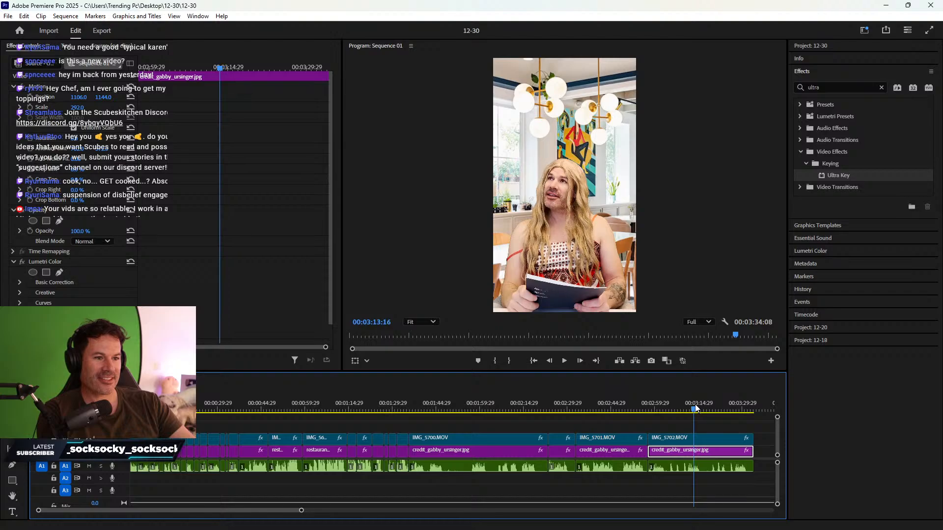
drag(694, 405, 629, 405)
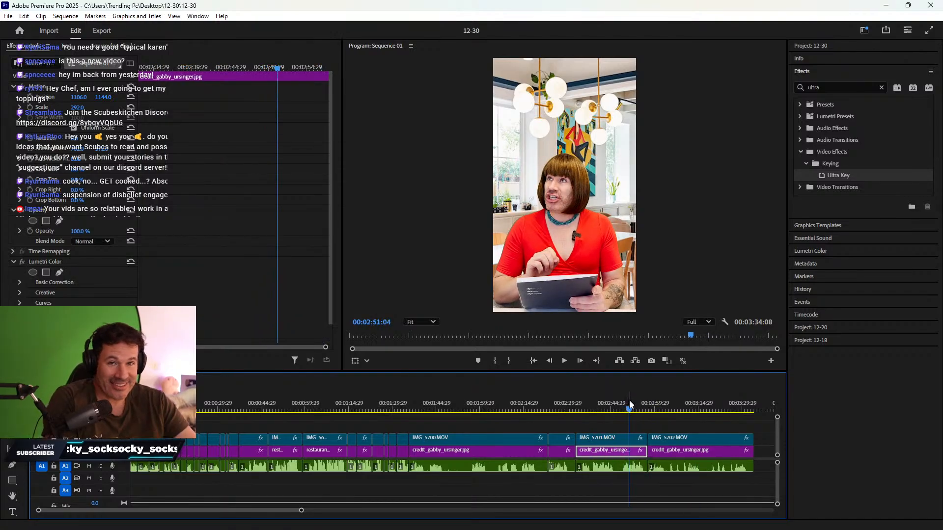
scroll(472, 422, down, 1)
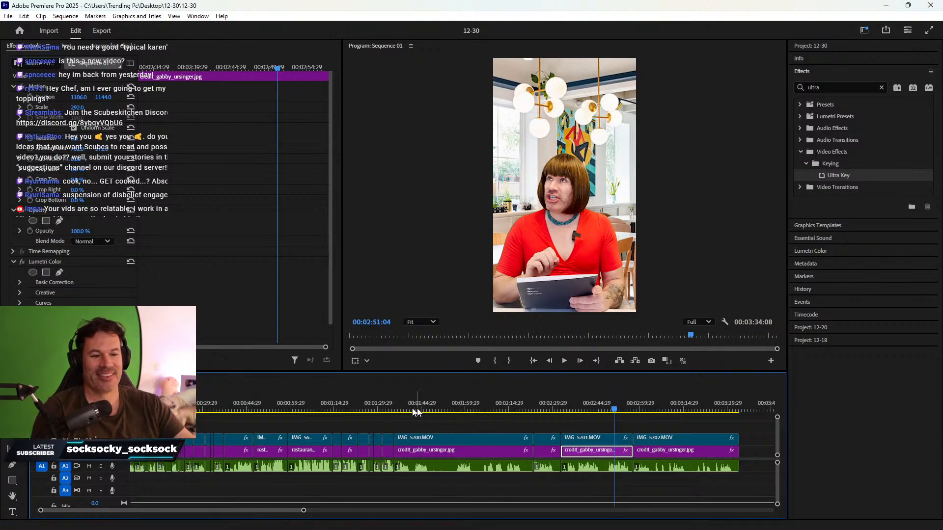
click(402, 409)
key(equal)
key(equal)
key(equal)
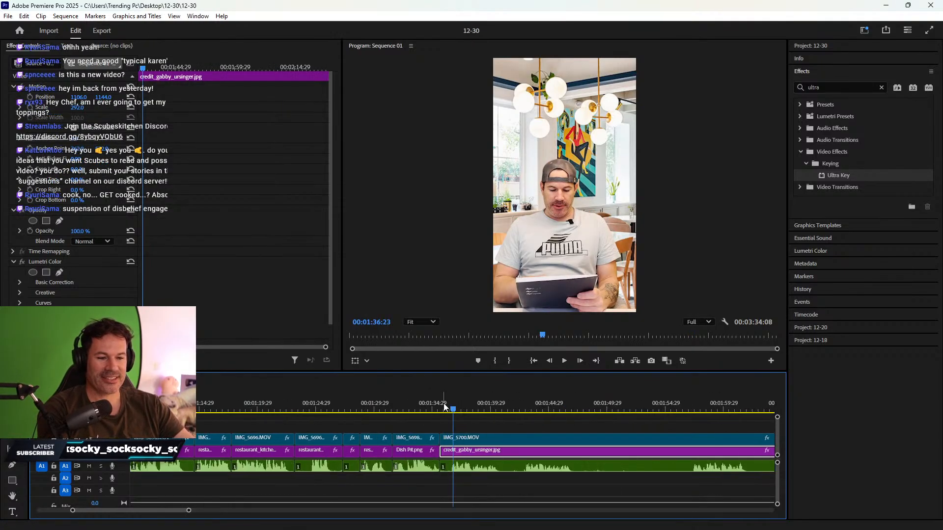
key(space)
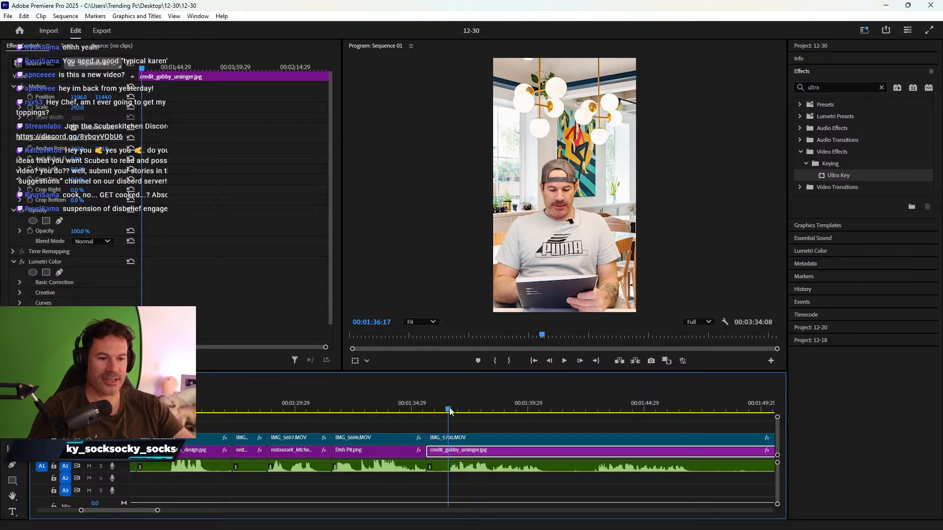
click(589, 408)
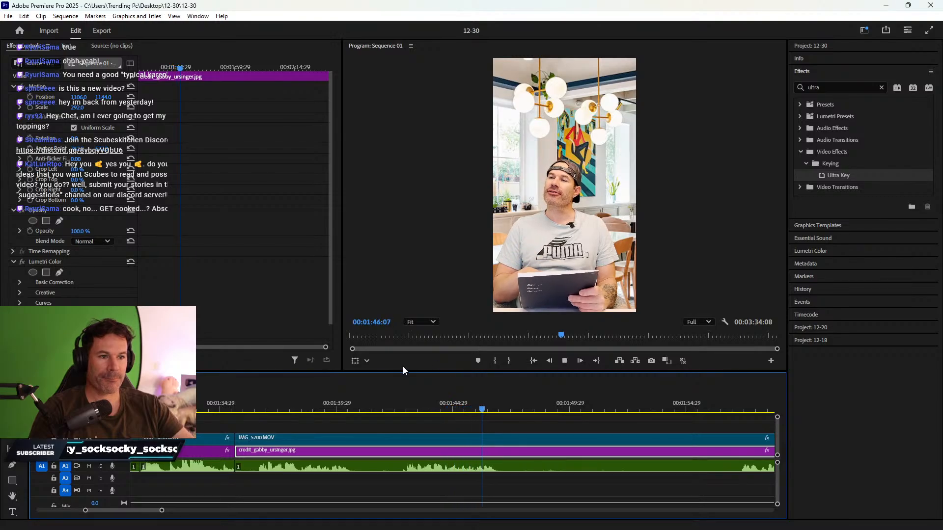
click(404, 407)
click(406, 402)
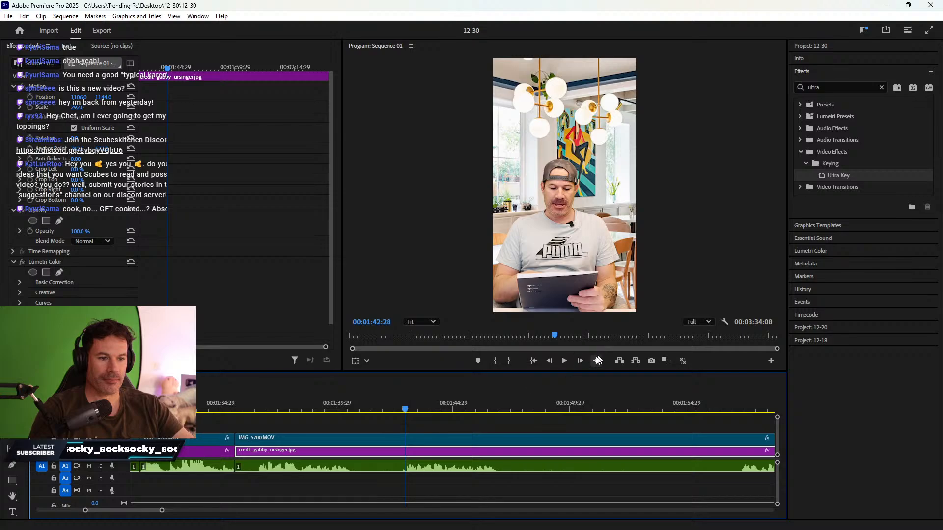
click(580, 360)
key(ctrl+k)
- Split again at 1:47:09, delete the clips between the cuts, and select the gap
click(388, 452)
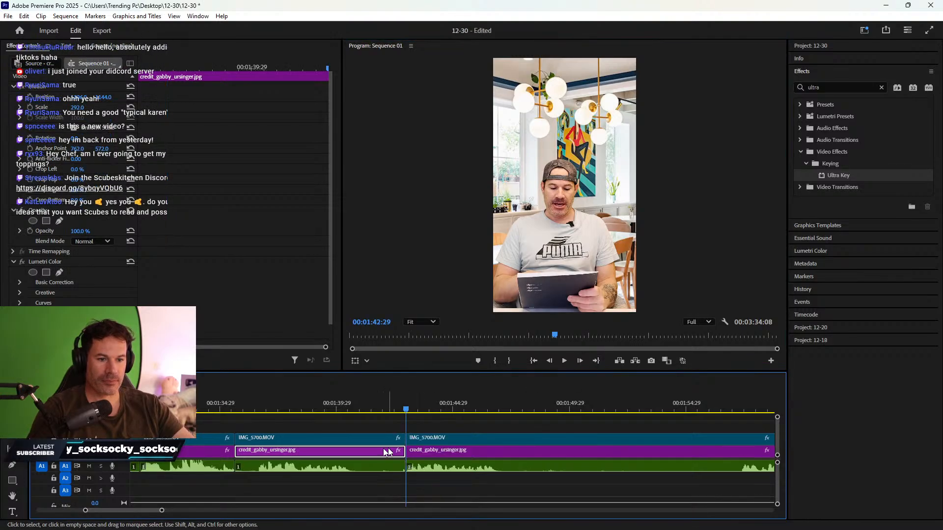
key(space)
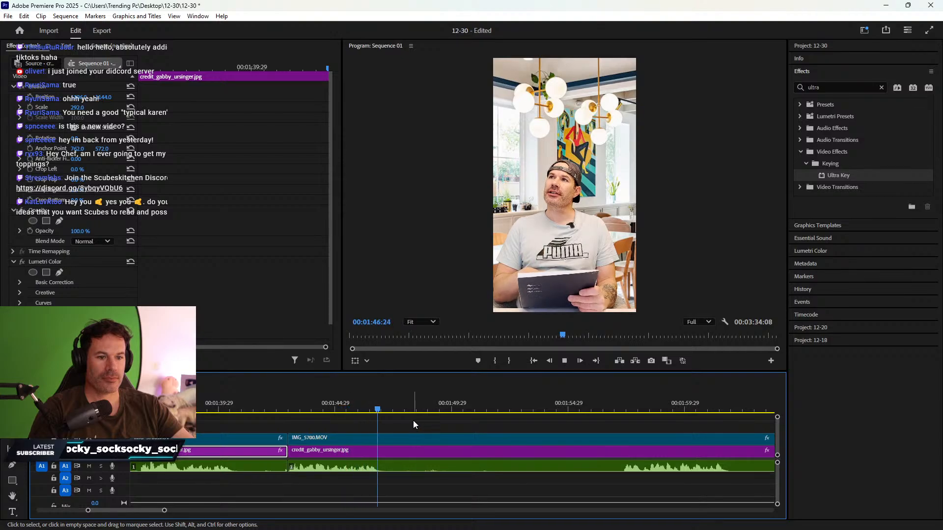
key(space)
click(400, 452)
key(ctrl+k)
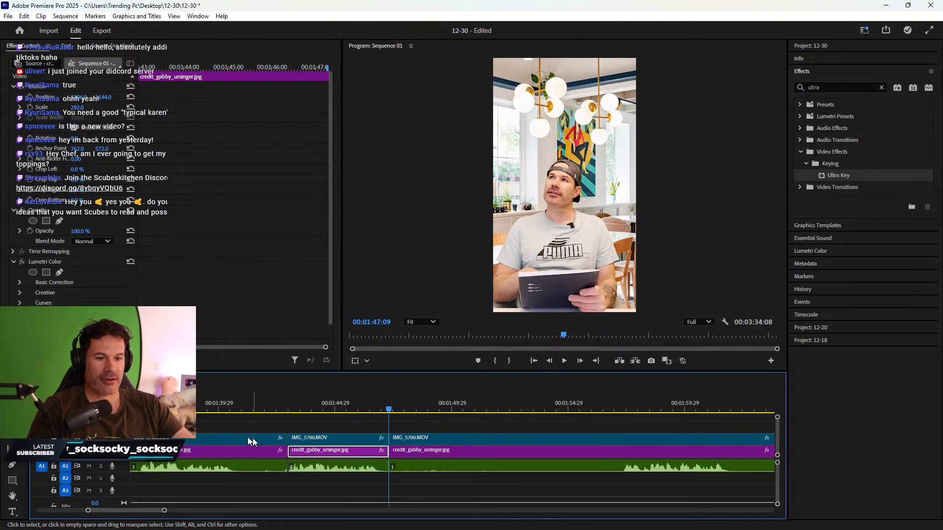
drag(250, 426, 244, 473)
key(Delete)
right_click(256, 449)
click(279, 455)
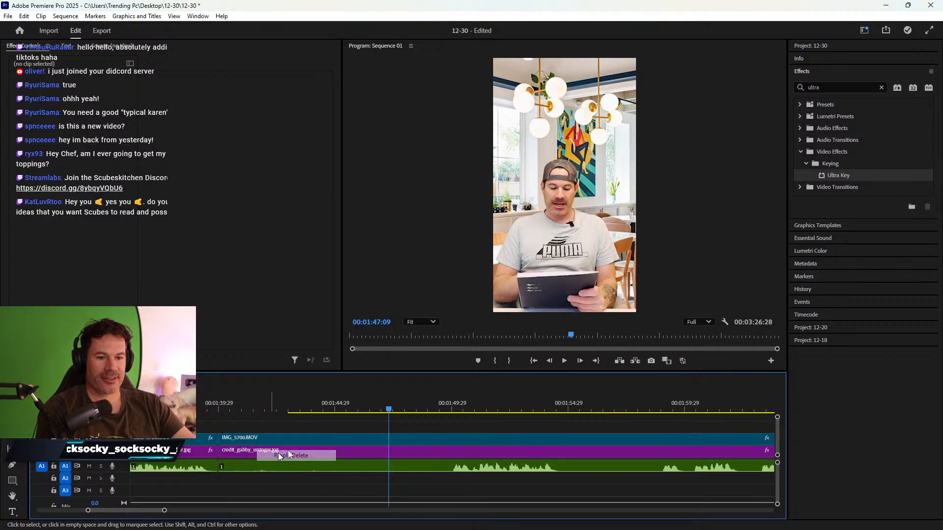
key(Up)
key(Up)
- Review the IMG_5700 section and split all tracks at 02:07:05
scroll(488, 416, down, 4)
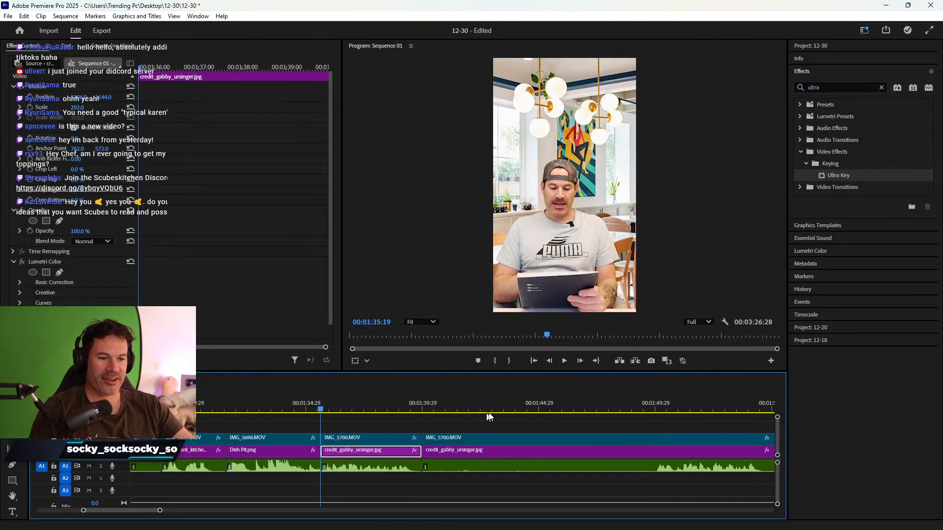
click(534, 407)
key(space)
scroll(550, 418, down, 3)
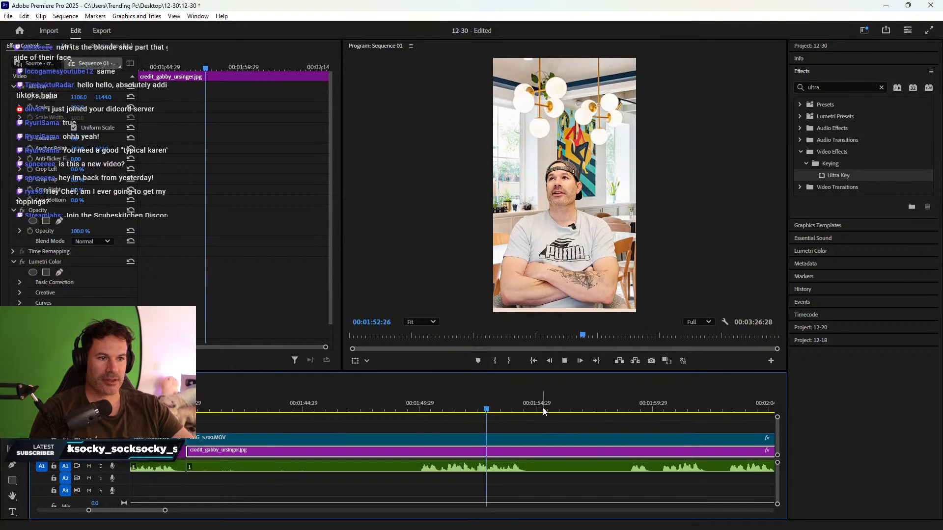
click(629, 408)
scroll(631, 407, down, 2)
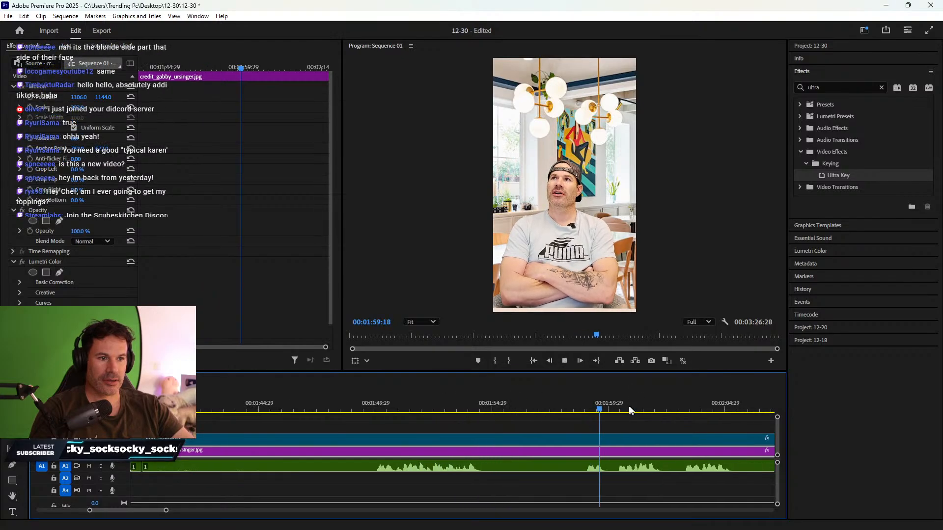
scroll(628, 410, down, 4)
click(543, 408)
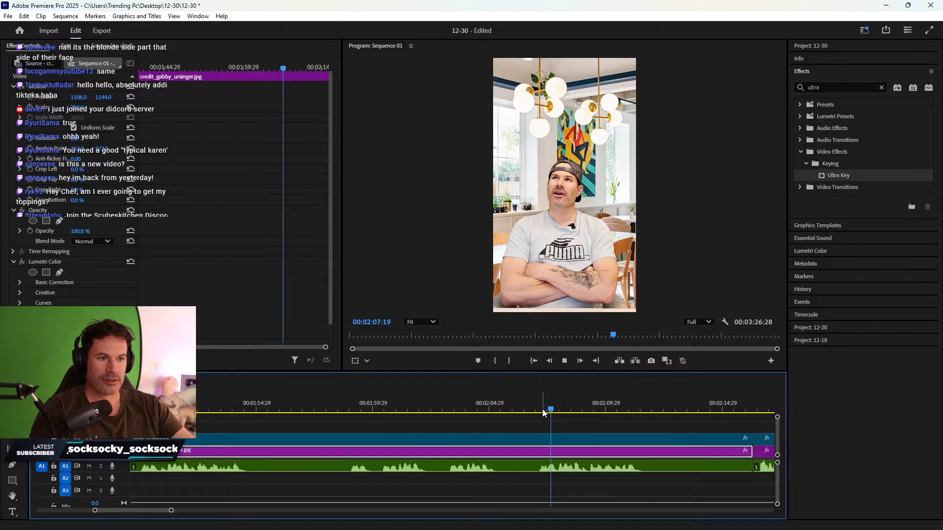
scroll(543, 411, down, 1)
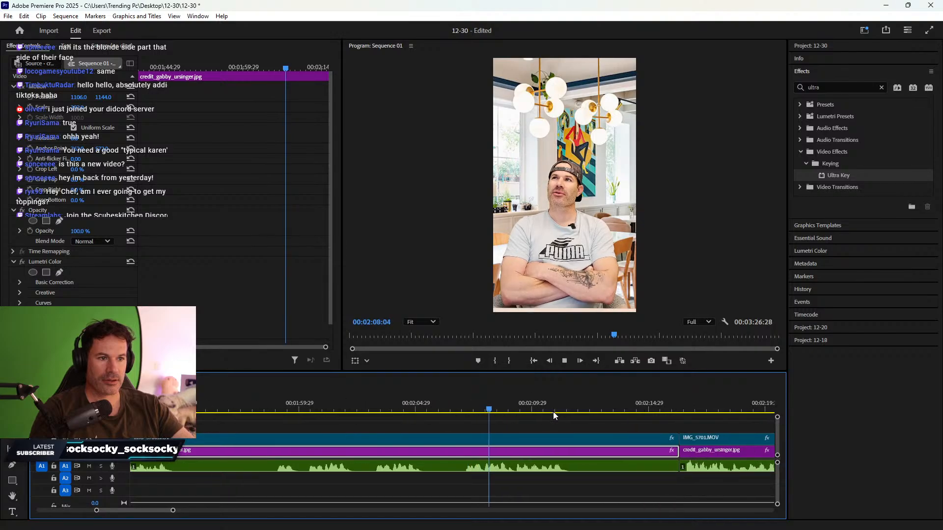
click(467, 409)
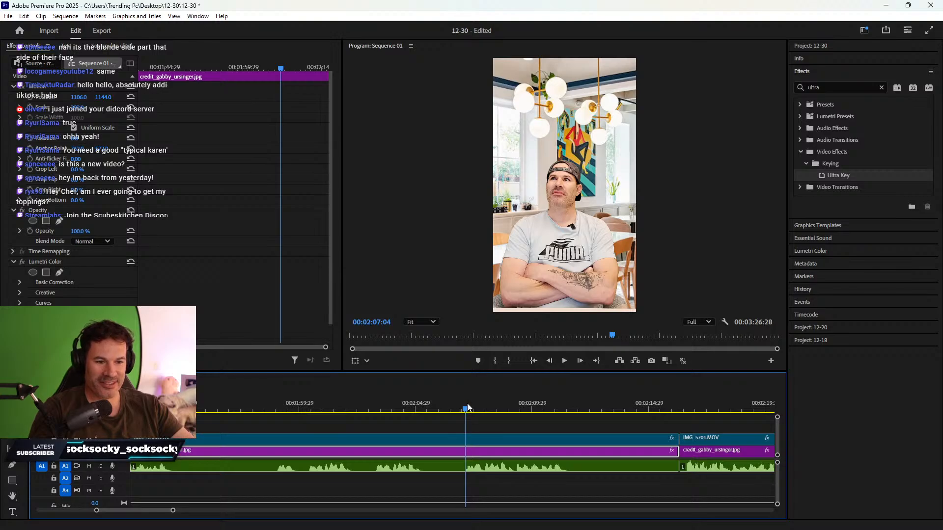
key(ctrl+k)
key(space)
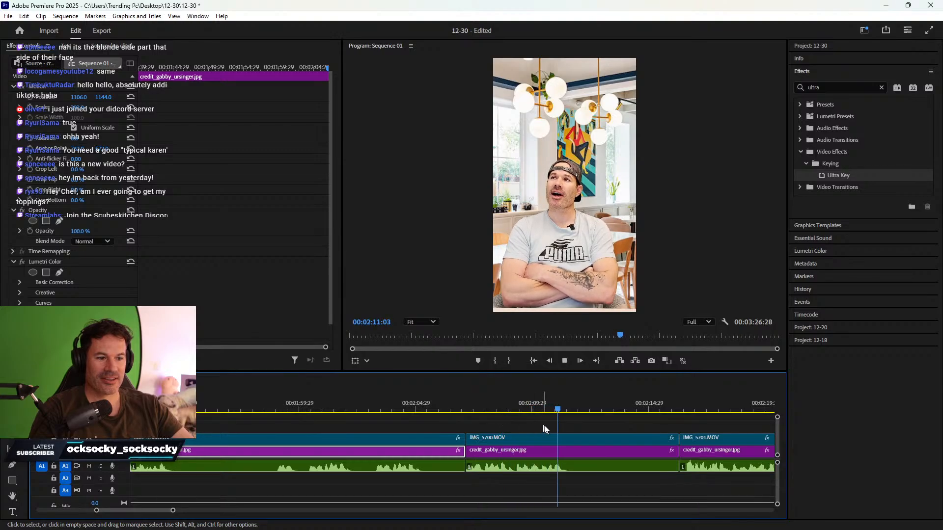
- Trim the video, image and audio ends back, delete leftover pieces, and ripple-delete the gaps
click(566, 447)
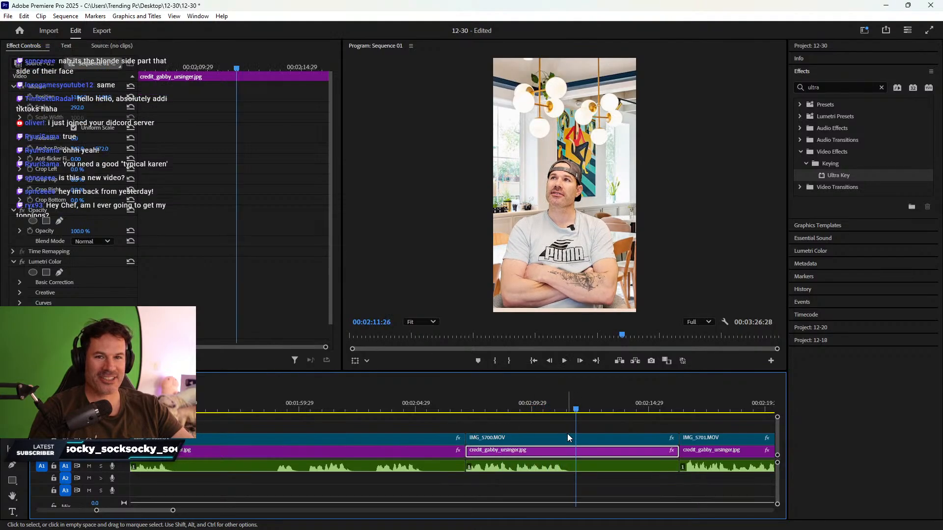
drag(613, 427, 619, 468)
drag(678, 451, 575, 454)
drag(419, 426, 432, 482)
key(Delete)
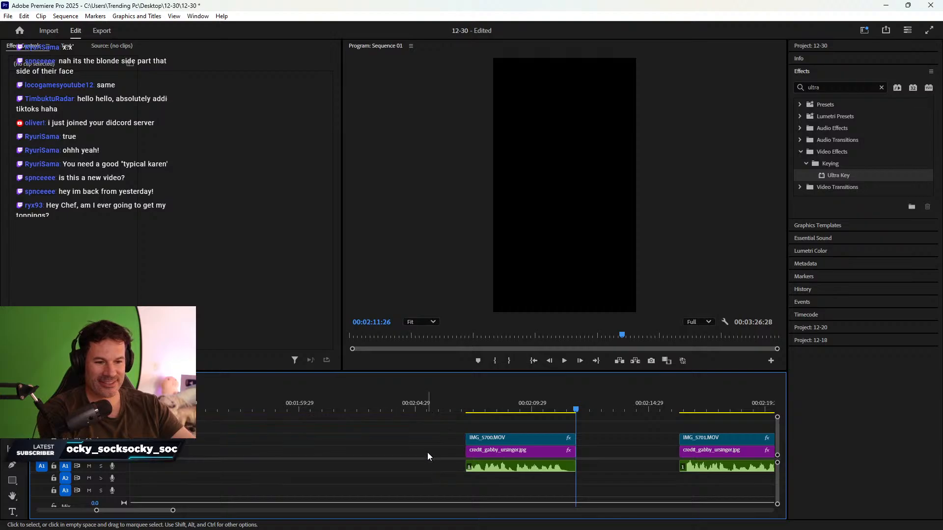
right_click(428, 453)
click(437, 457)
right_click(597, 451)
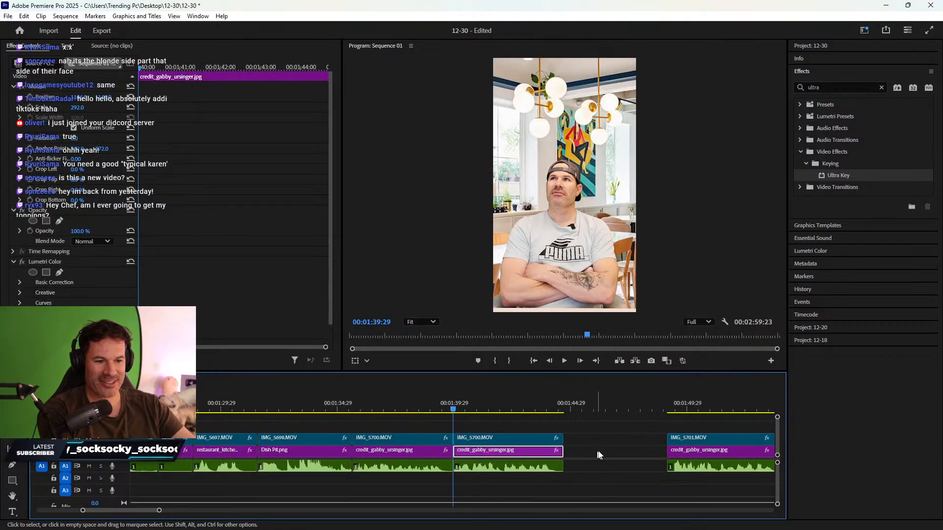
click(607, 456)
scroll(592, 424, down, 2)
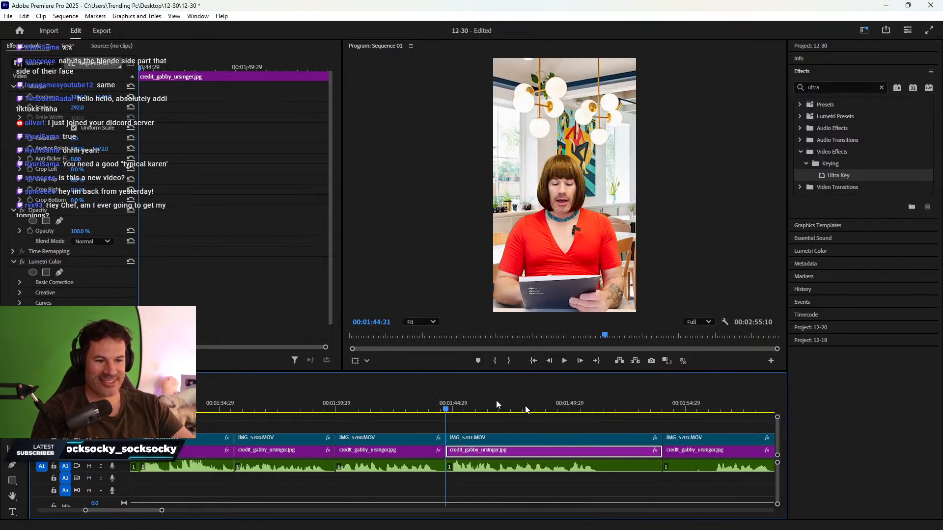
- Trim a few frames off the start of the IMG_5701 video, image and audio stack at 01:44:28
click(451, 411)
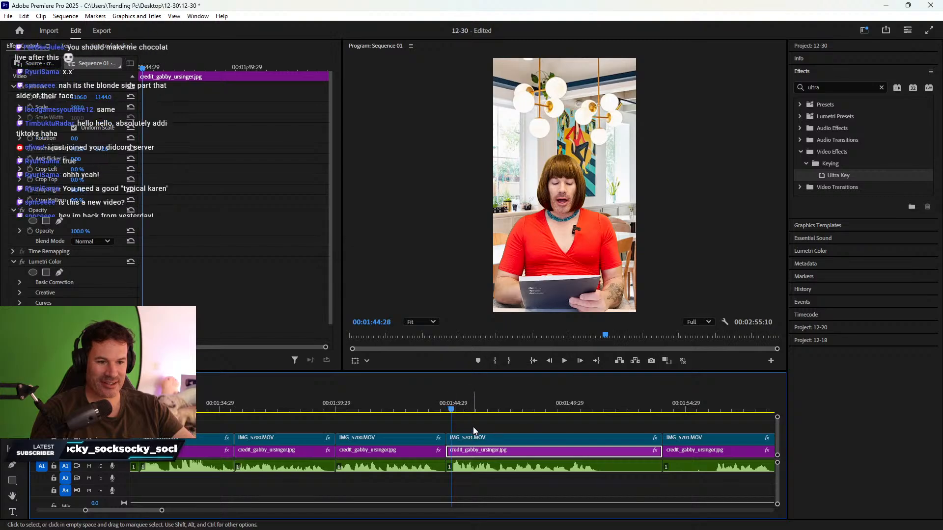
drag(473, 431, 452, 453)
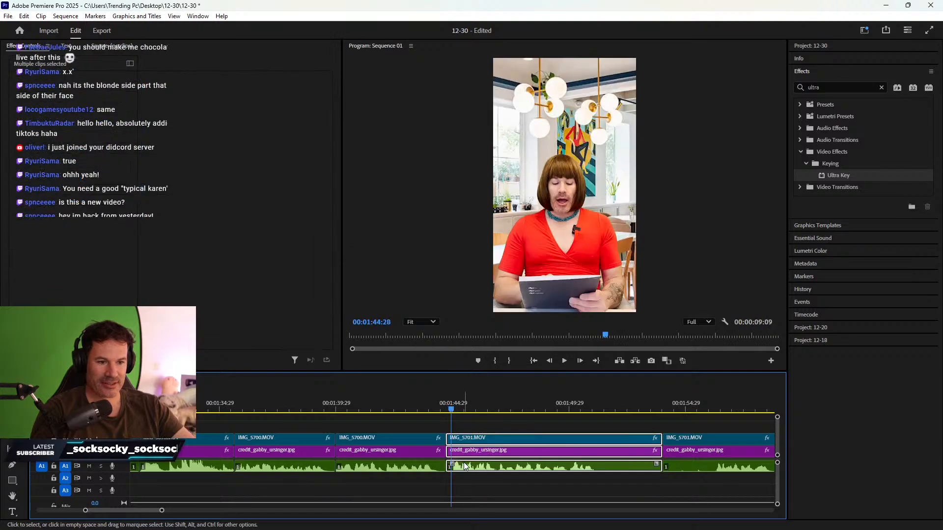
key(space)
key(space)
click(452, 407)
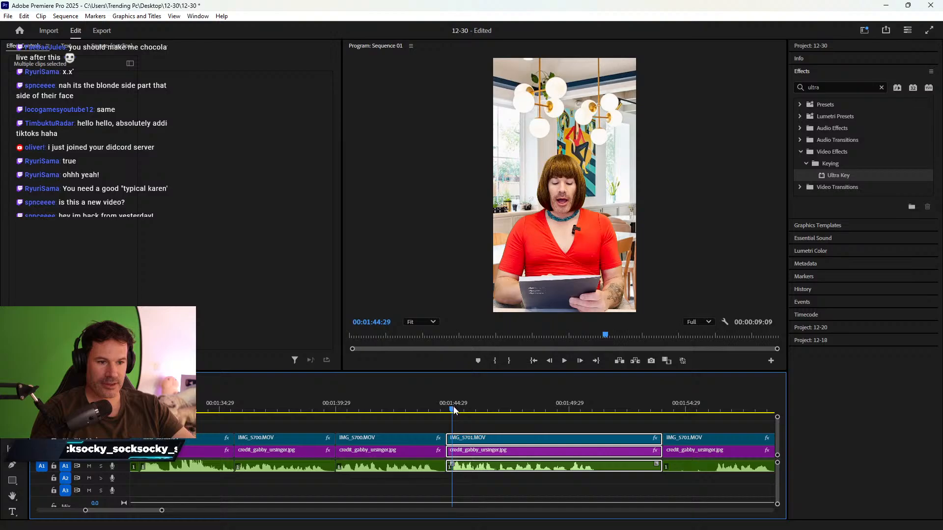
drag(453, 452, 457, 452)
key(space)
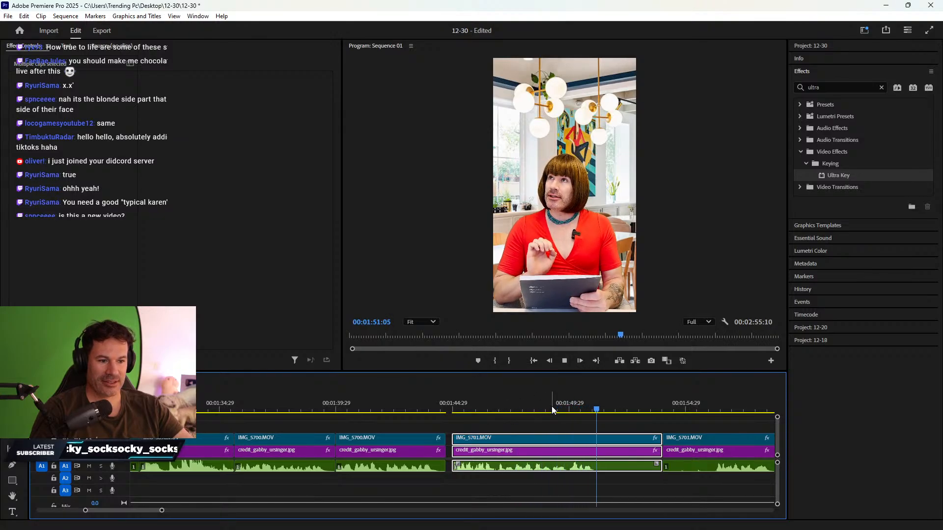
key(space)
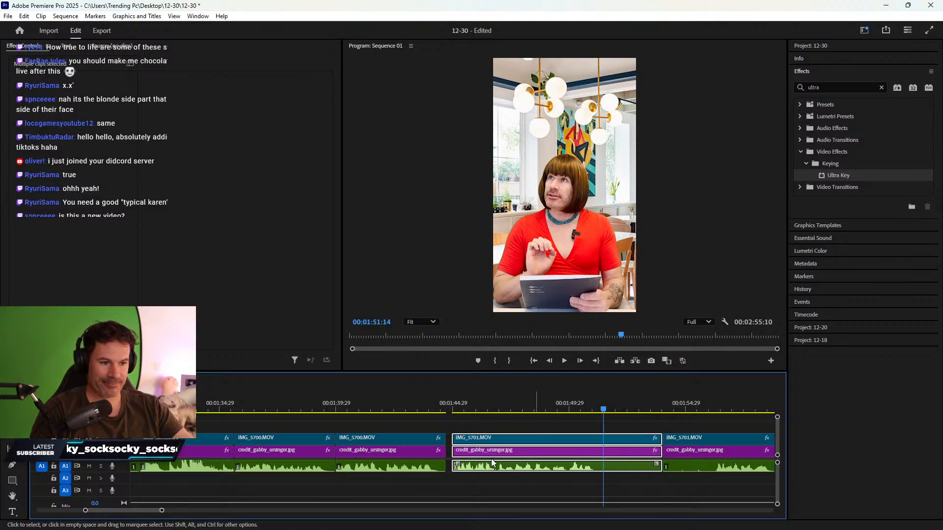
- Ripple Delete the gap before IMG_5701
right_click(449, 453)
click(479, 458)
click(574, 450)
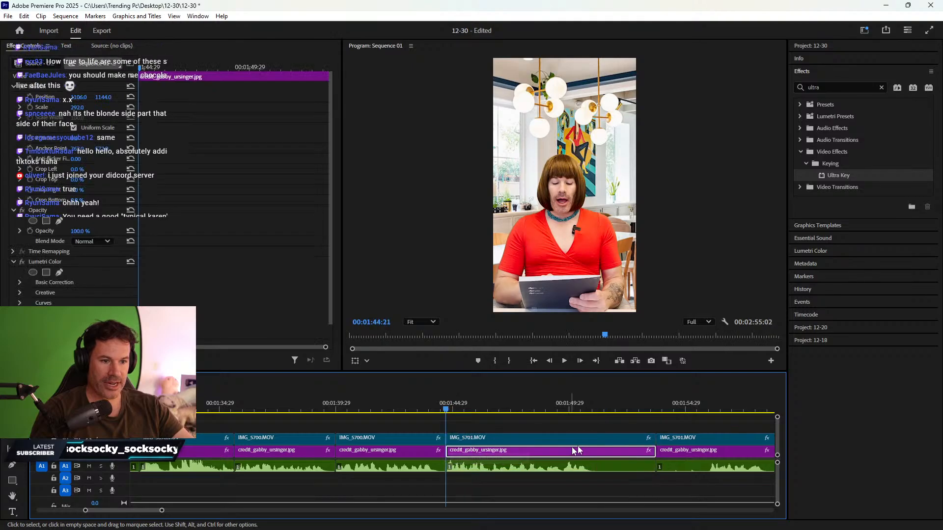
scroll(585, 423, right, 3)
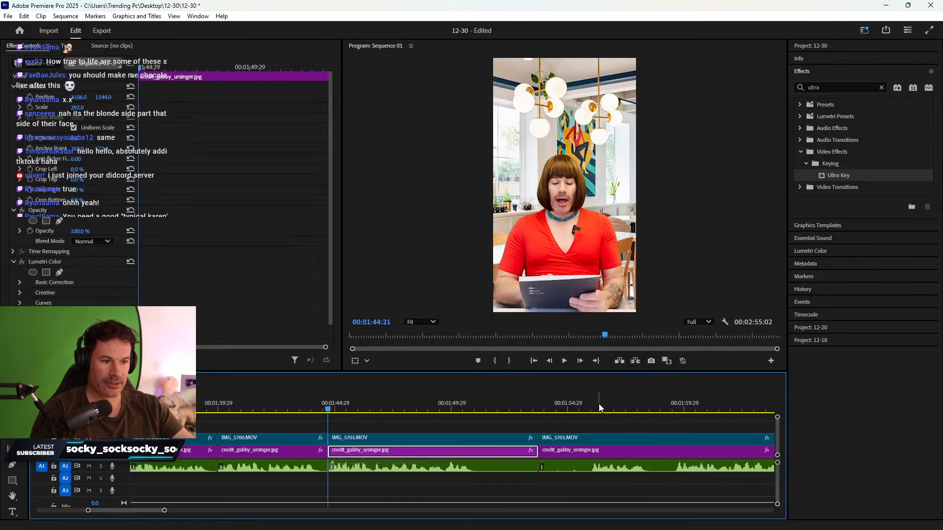
- Trim the ends of the stacked IMG_5701 clips back to the playhead
click(599, 408)
click(446, 399)
key(space)
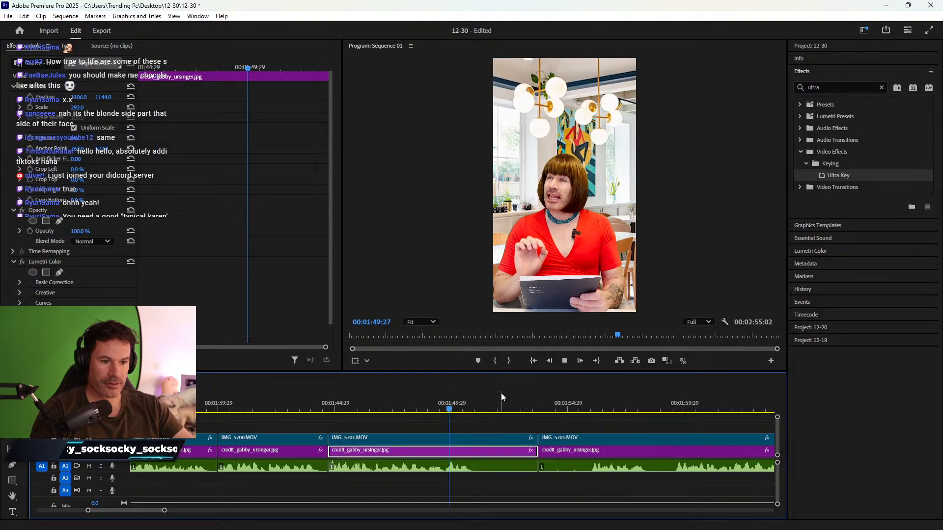
drag(506, 425, 481, 451)
scroll(508, 451, down, 8)
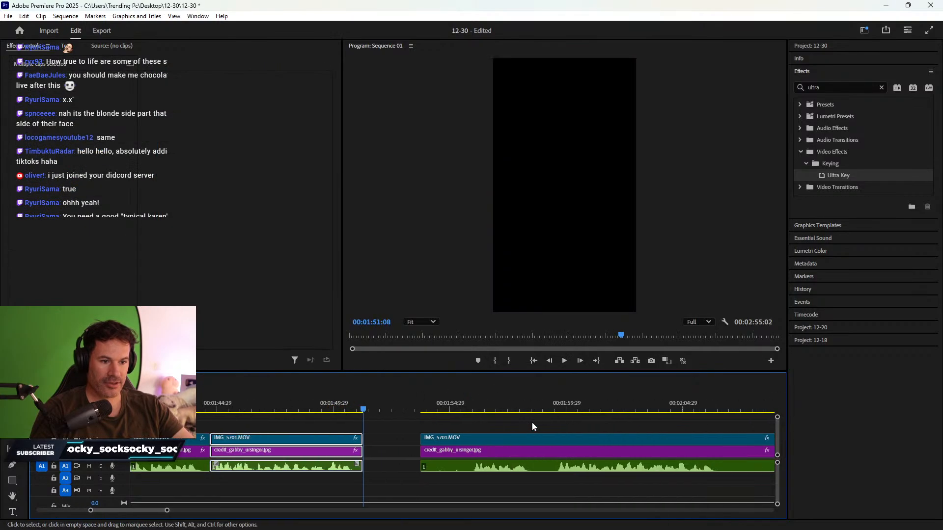
- Razor all three IMG_5701 tracks at 02:09:29 and review to 02:17:03
click(549, 407)
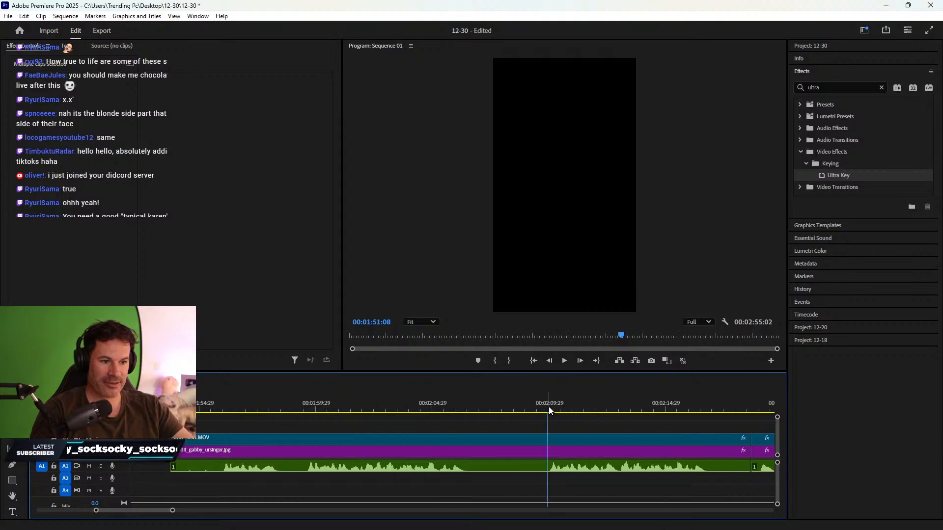
key(c)
shift+click(550, 467)
key(v)
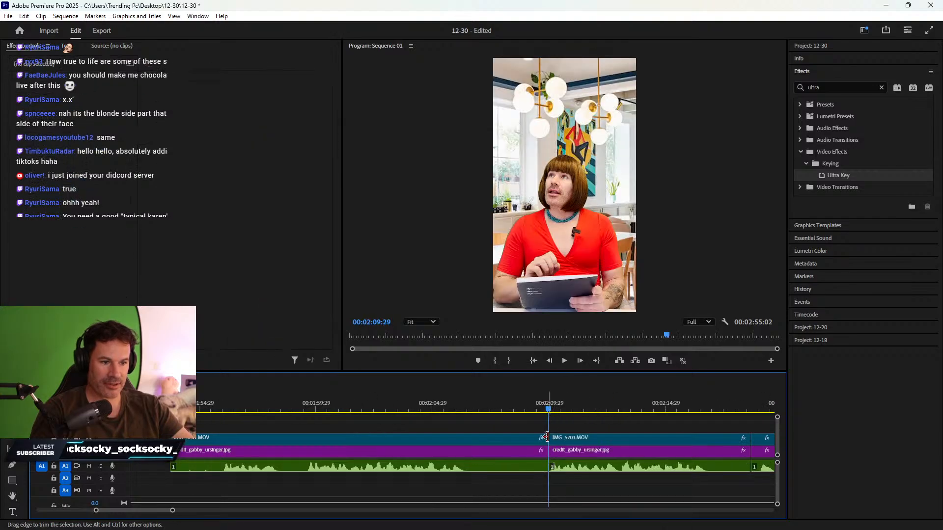
key(space)
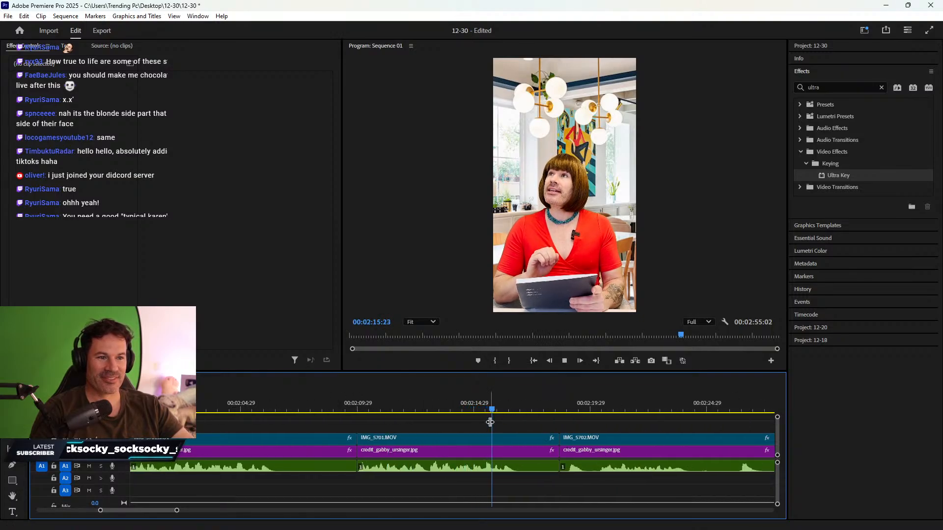
key(space)
- Delete the unwanted IMG_5701 pieces, ripple-close the gap, and return to IMG_5702's start
drag(526, 430, 523, 452)
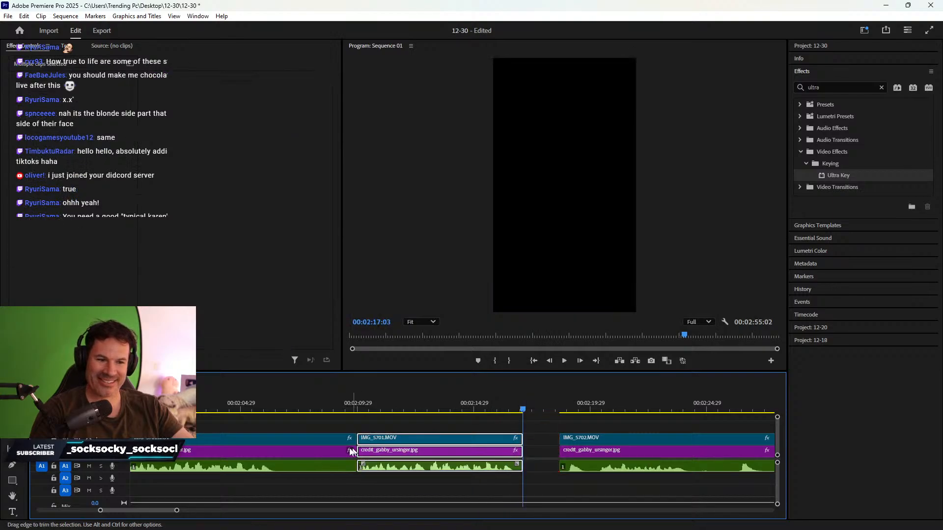
drag(301, 432, 318, 483)
key(Delete)
right_click(316, 453)
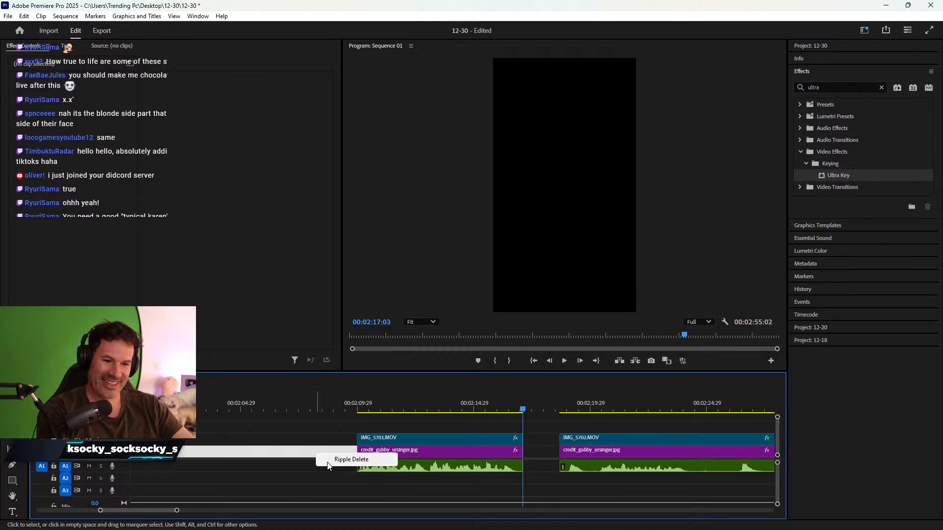
click(331, 460)
scroll(506, 432, down, 3)
scroll(514, 431, down, 2)
click(444, 403)
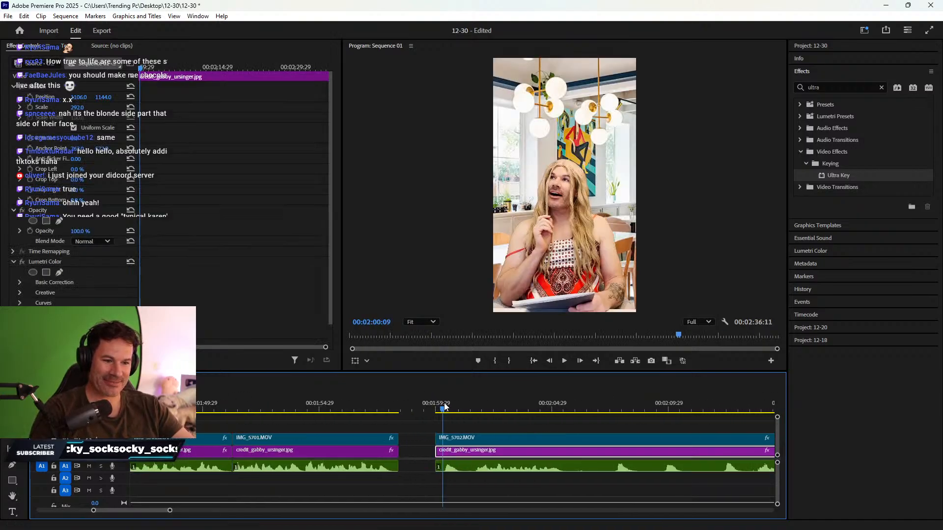
- Review IMG_5702 and split every track just before 02:12:13
key(space)
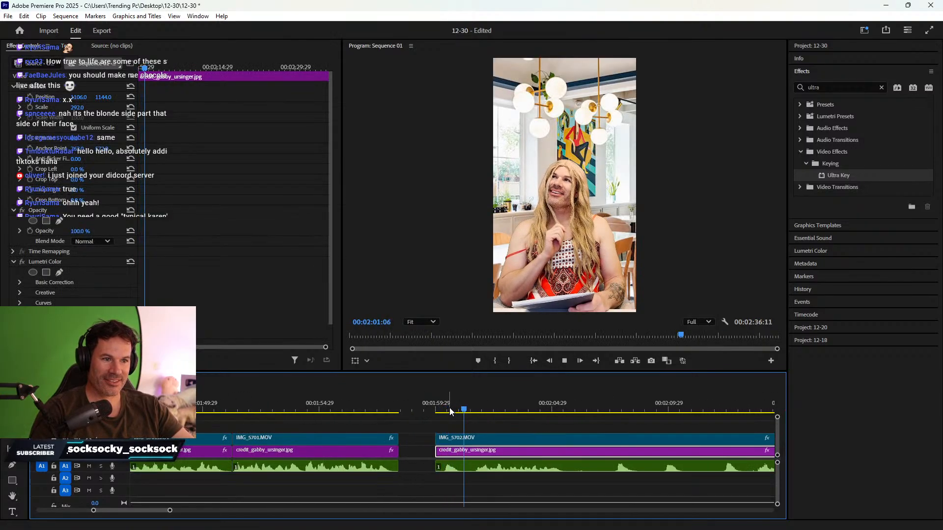
key(space)
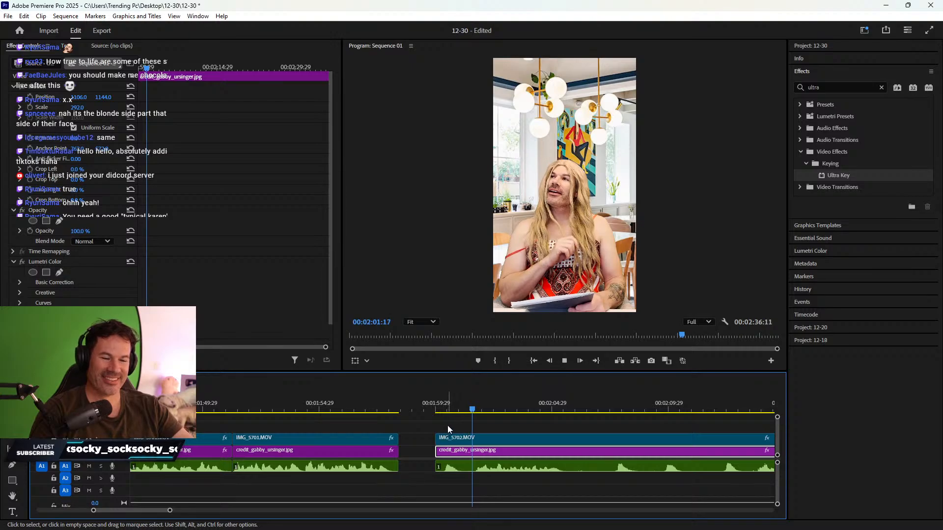
scroll(459, 441, down, 2)
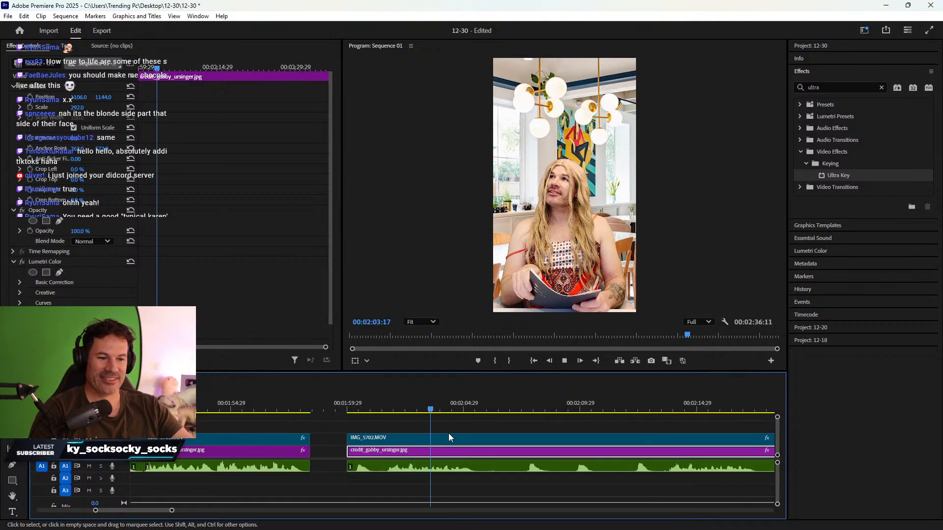
click(632, 410)
scroll(617, 414, down, 2)
scroll(614, 414, down, 4)
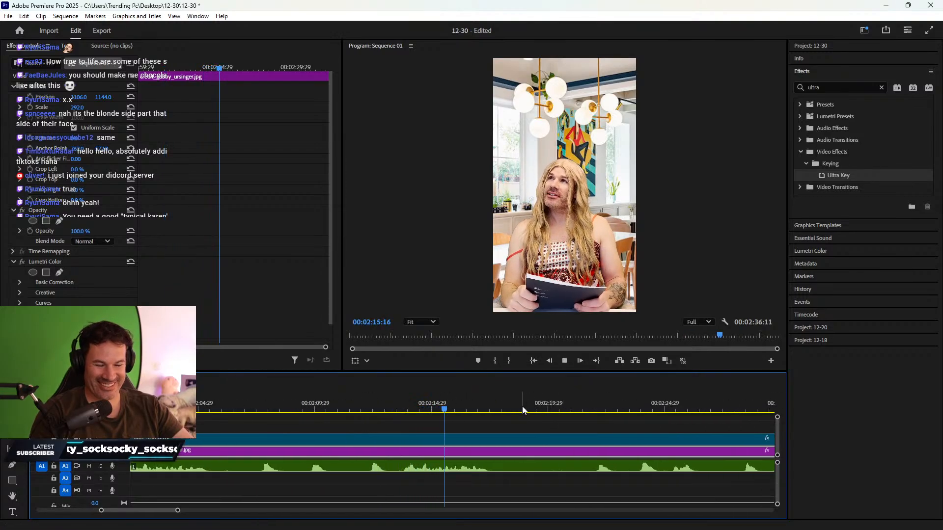
click(373, 400)
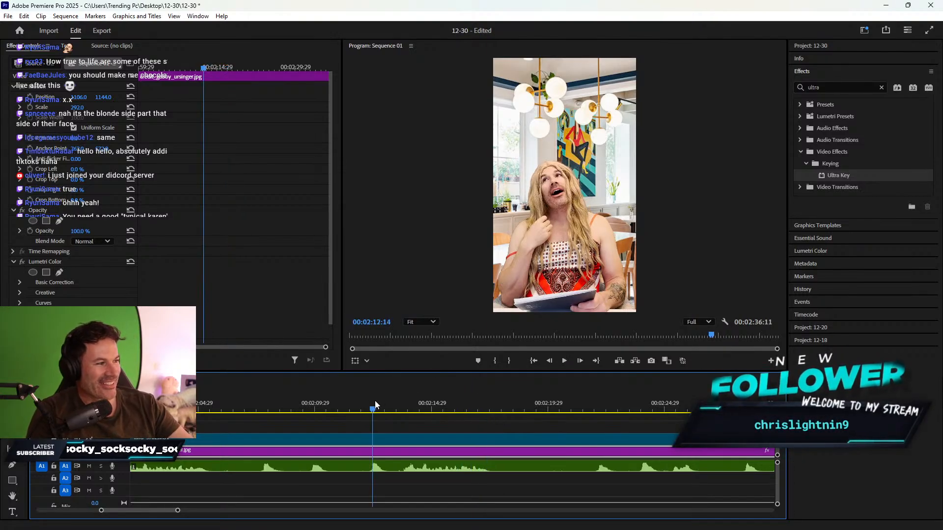
key(Left)
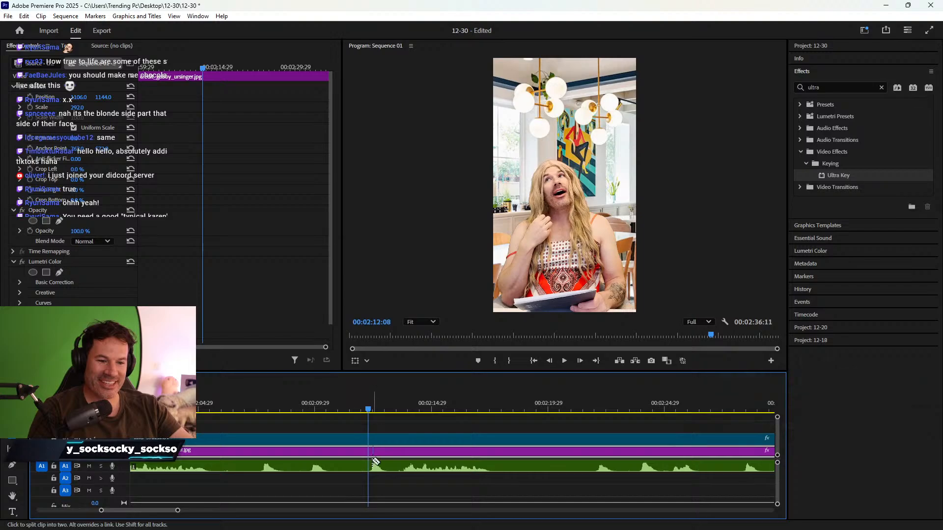
key(Left)
key(Left)
key(Left)
key(Left)
key(ctrl+k)
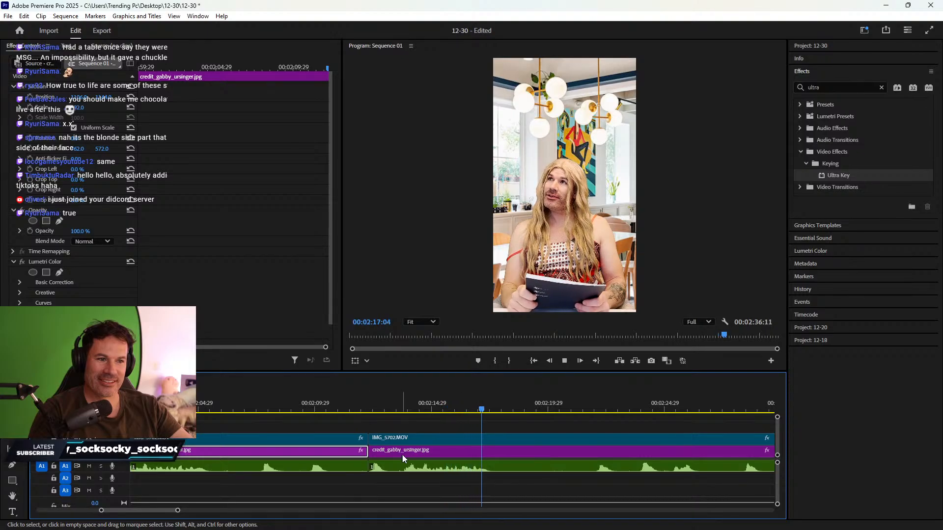
- Split every track again at 00:02:17:28 with the Razor tool
key(space)
key(c)
click(501, 441)
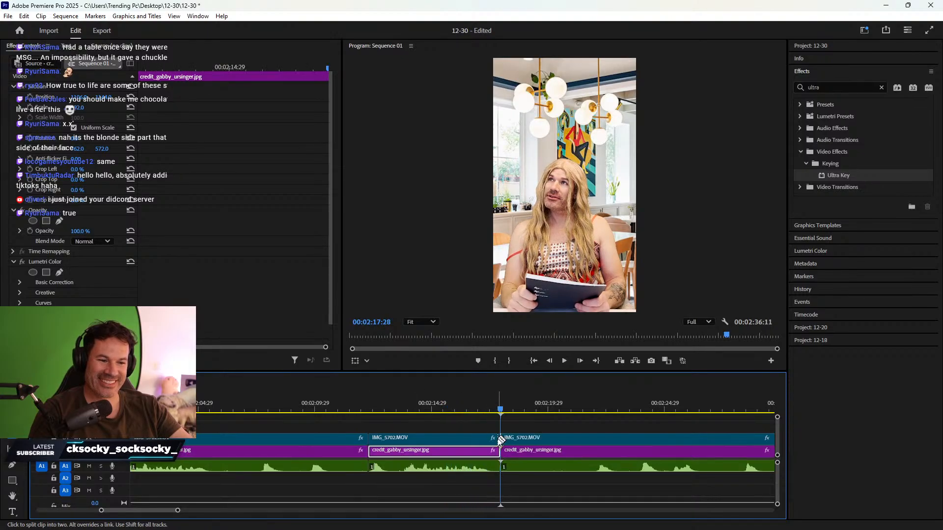
key(v)
- Delete the section between the splits, ripple-close the gap, and review the new join
drag(301, 427, 333, 478)
key(Delete)
right_click(353, 454)
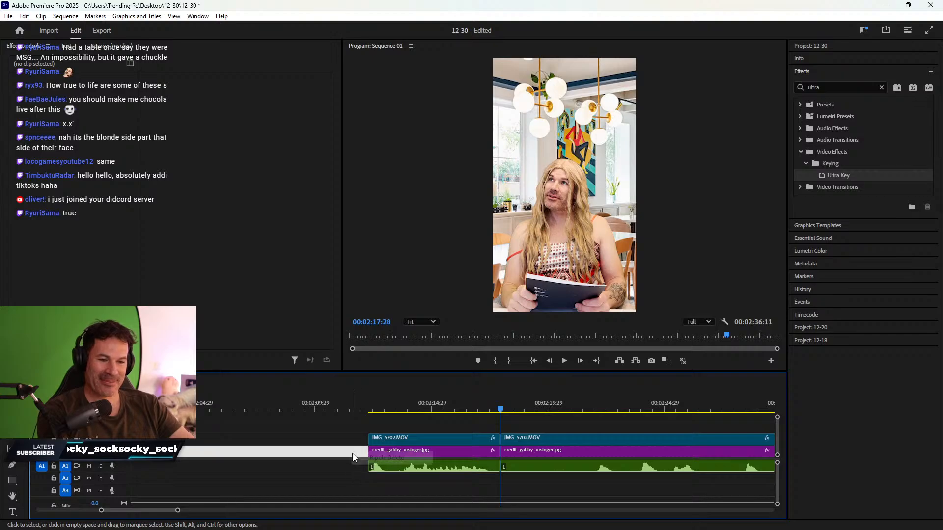
click(371, 458)
scroll(491, 434, down, 3)
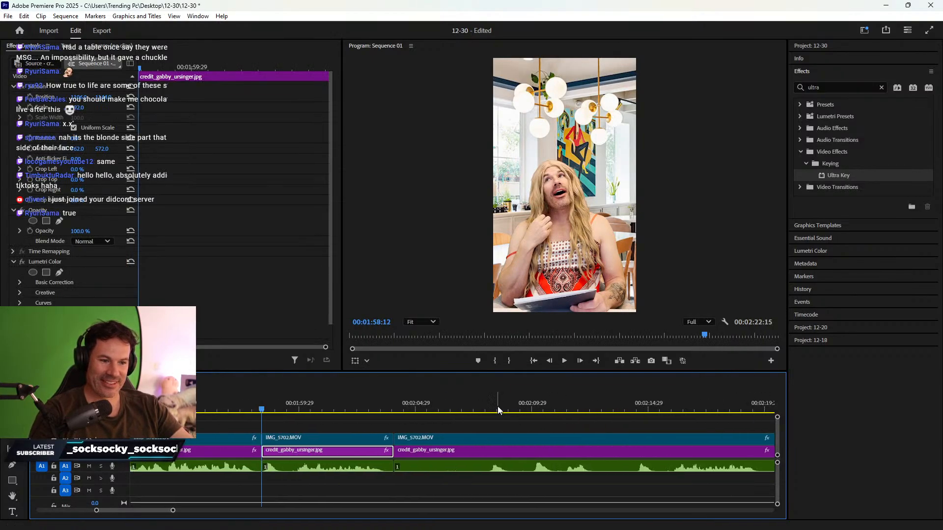
scroll(574, 417, down, 3)
click(462, 406)
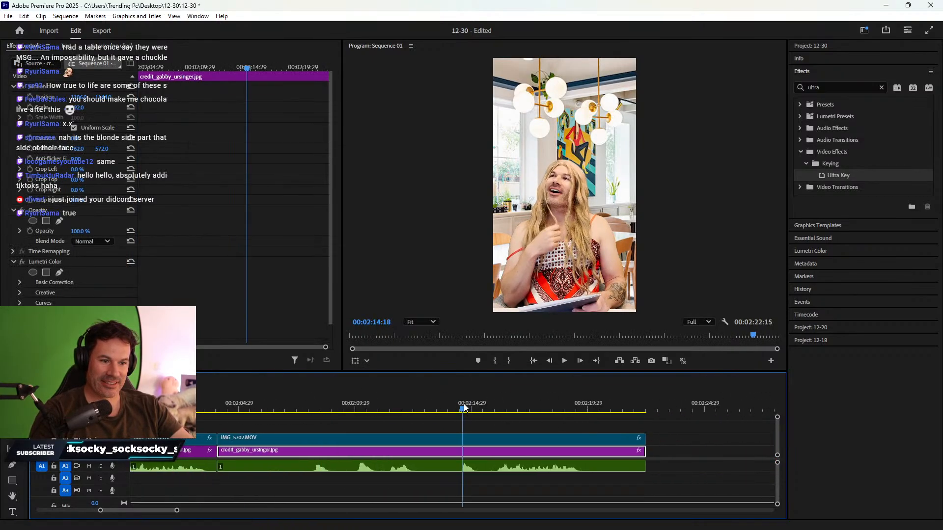
key(space)
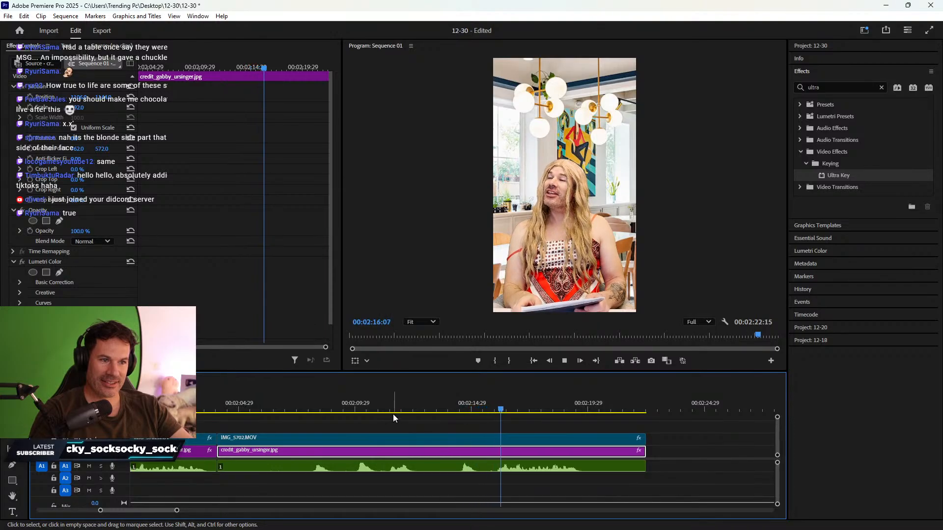
key(space)
- Delete the trailing video, image and audio clips after 00:02:00:04
scroll(272, 422, up, 2)
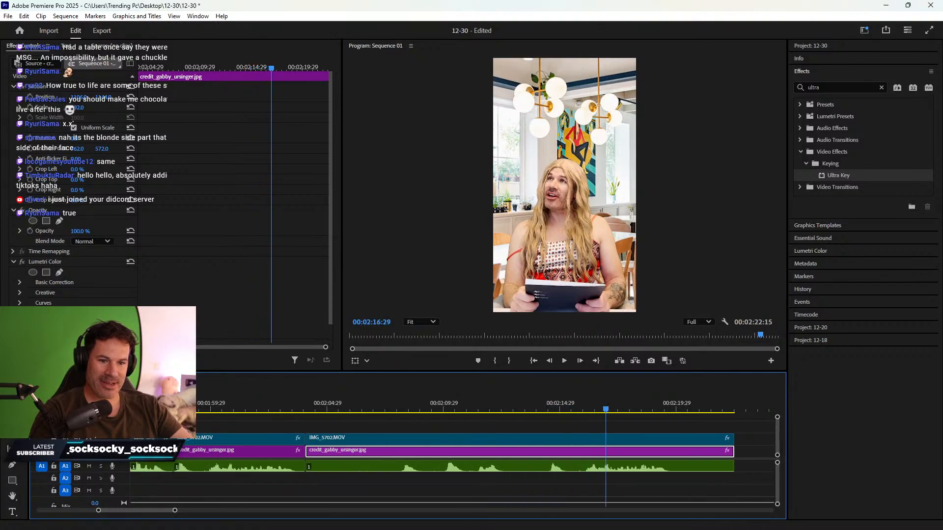
click(174, 407)
key(space)
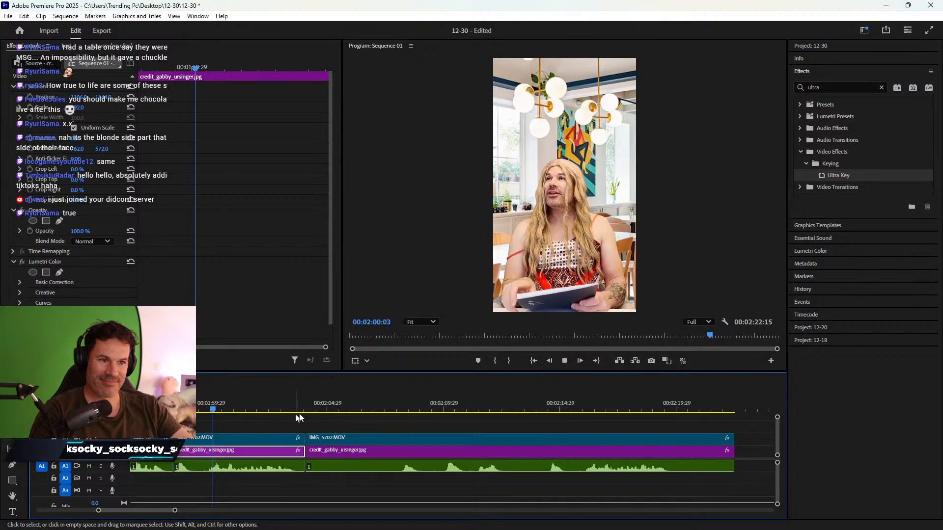
key(space)
drag(466, 424, 496, 475)
key(Delete)
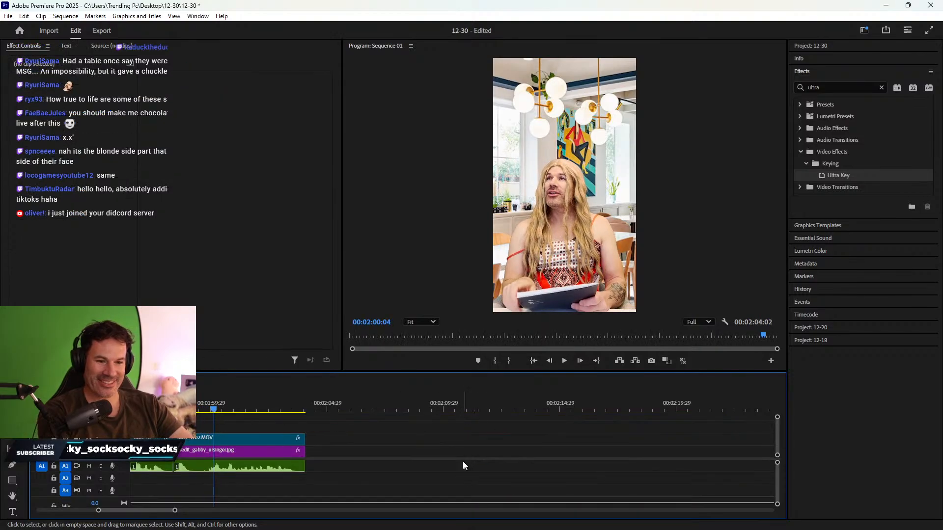
key(minus)
key(minus)
key(minus)
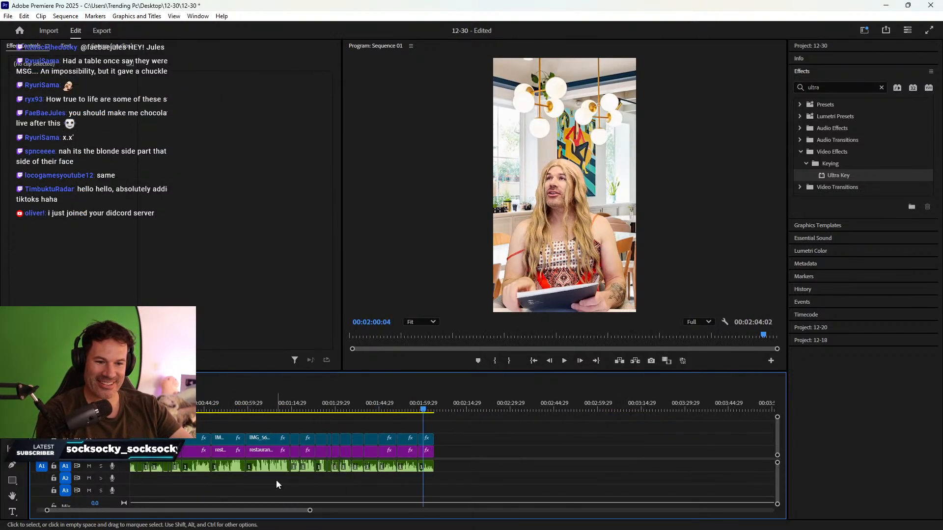
scroll(276, 479, right, 3)
scroll(251, 491, left, 5)
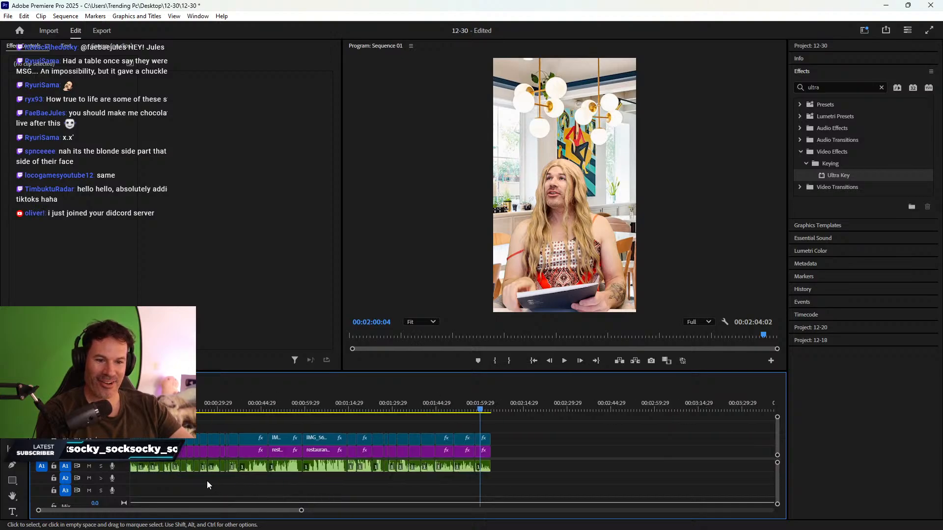
- Save the 12-30 project with File > Save
click(9, 17)
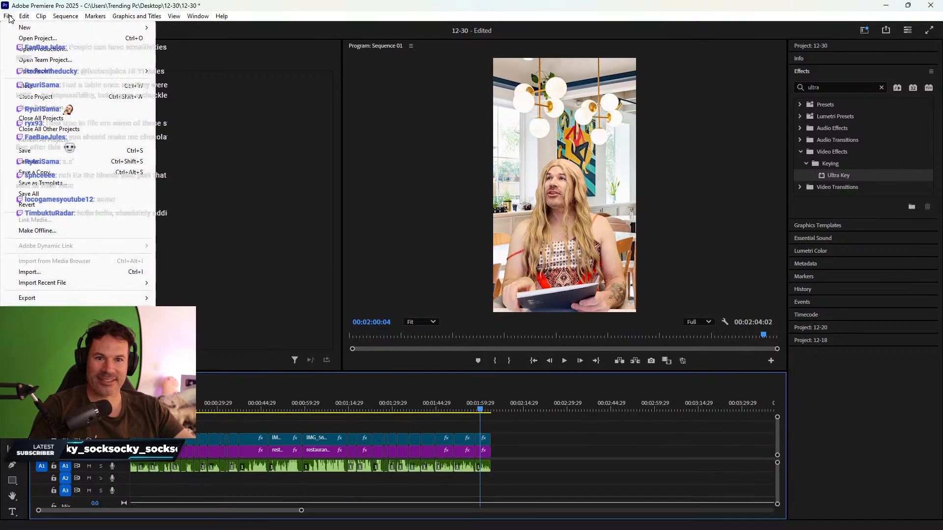
click(45, 151)
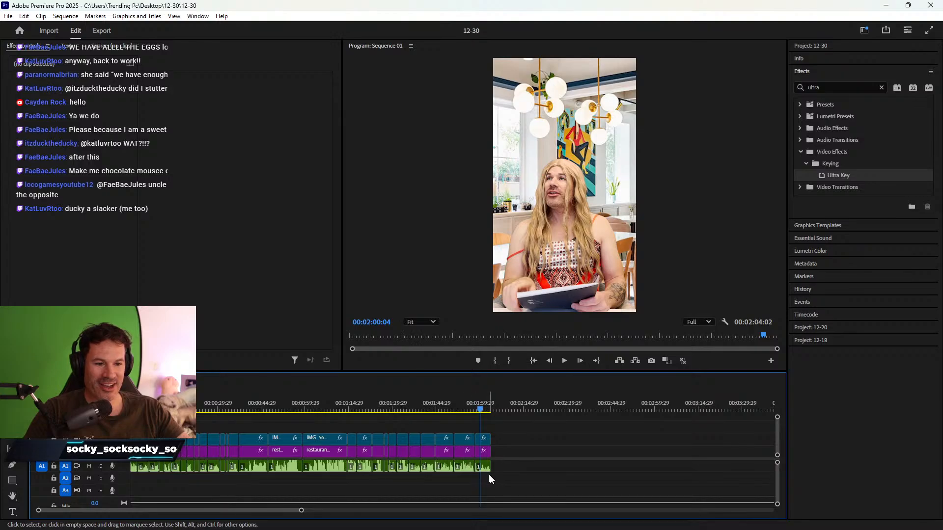
- Shift the whole edit 00:01:29:10 later and drag the short chef clip stack to the sequence start
drag(499, 480, 212, 423)
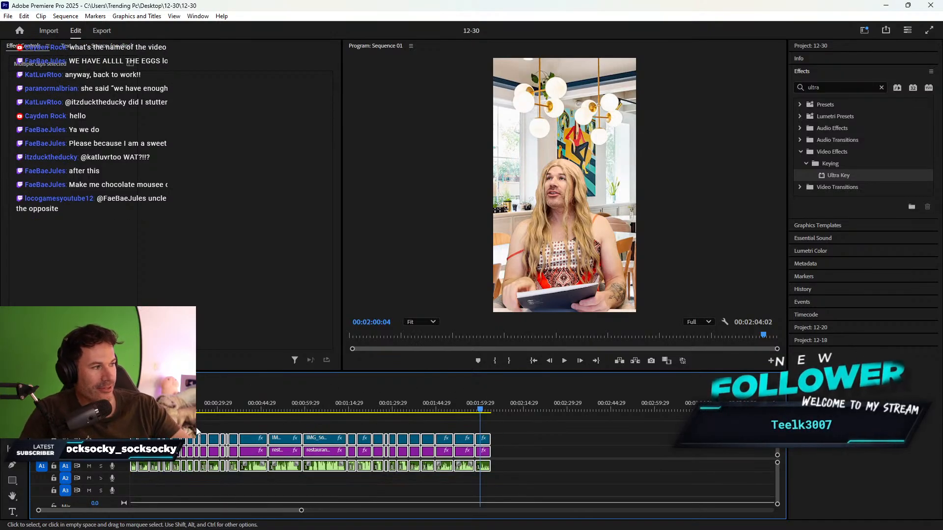
drag(323, 457, 590, 464)
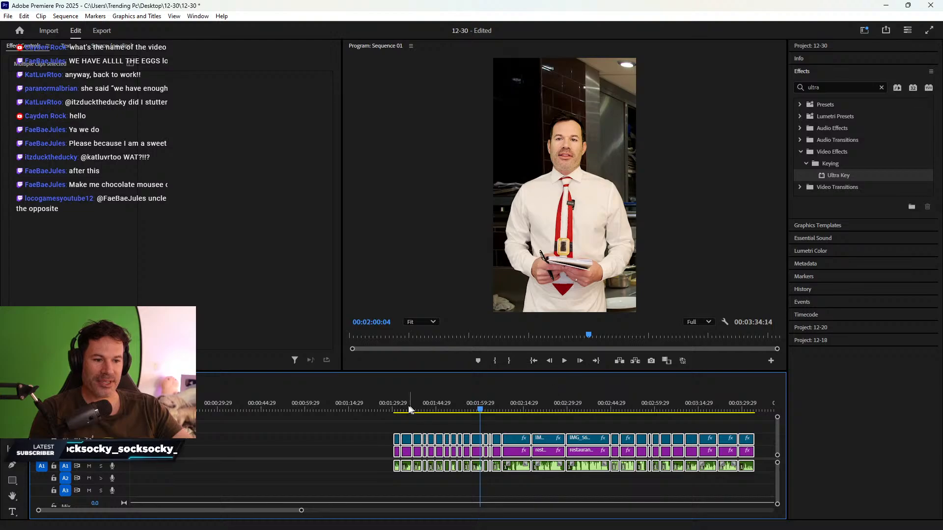
drag(403, 409, 513, 412)
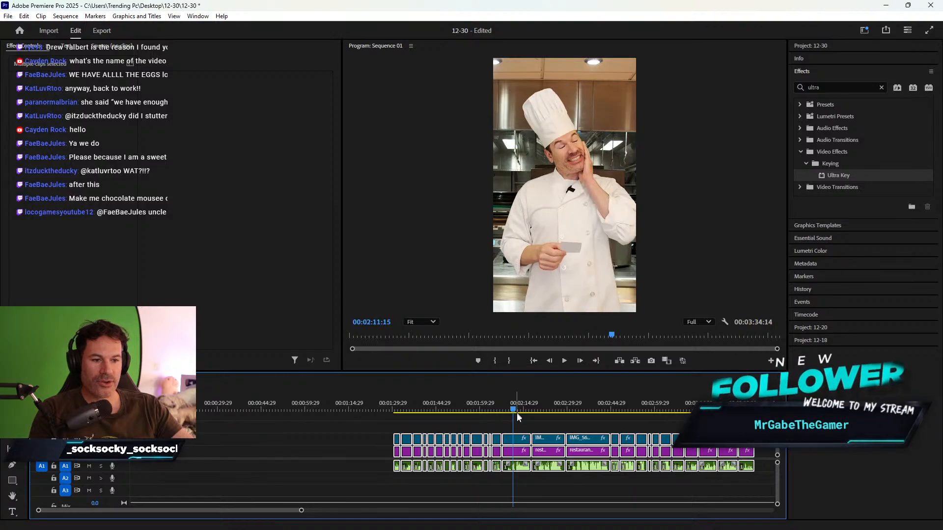
click(498, 425)
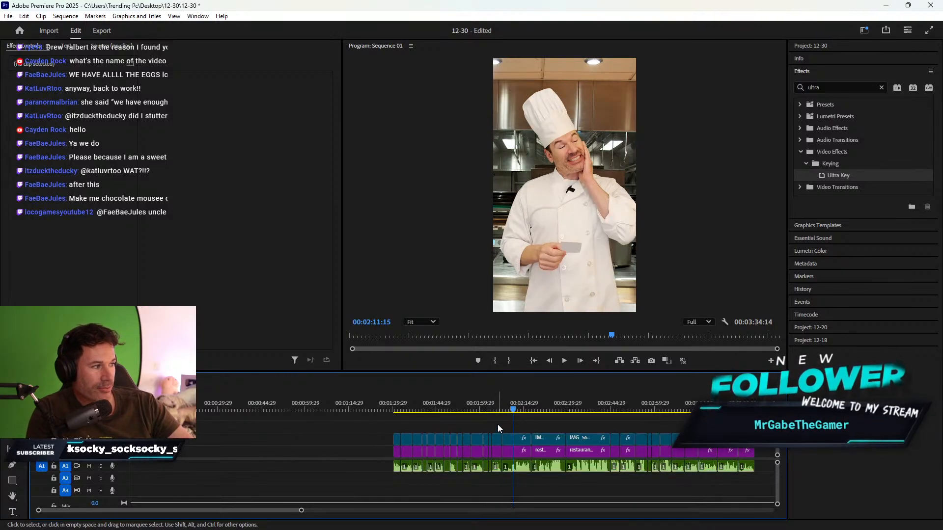
drag(496, 424, 135, 451)
- Delete the background image at the start of the 12-30 sequence
key(Home)
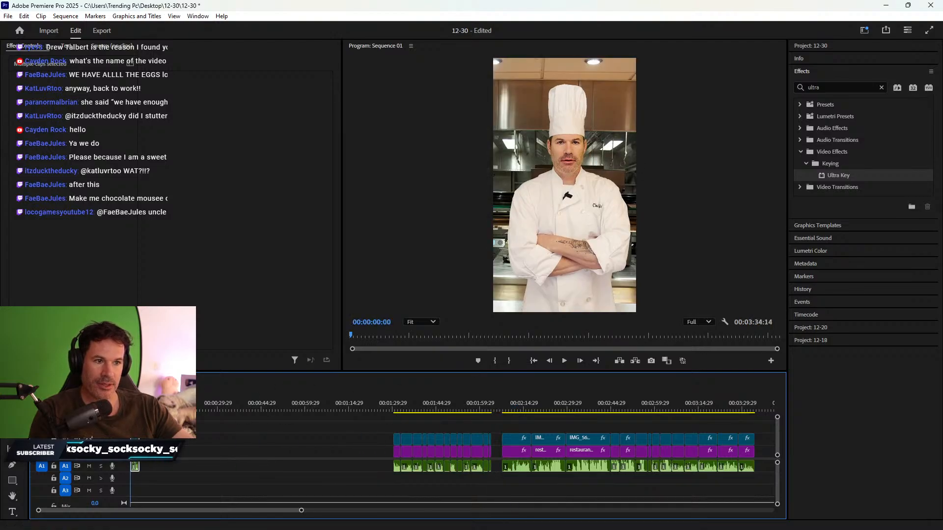
click(152, 451)
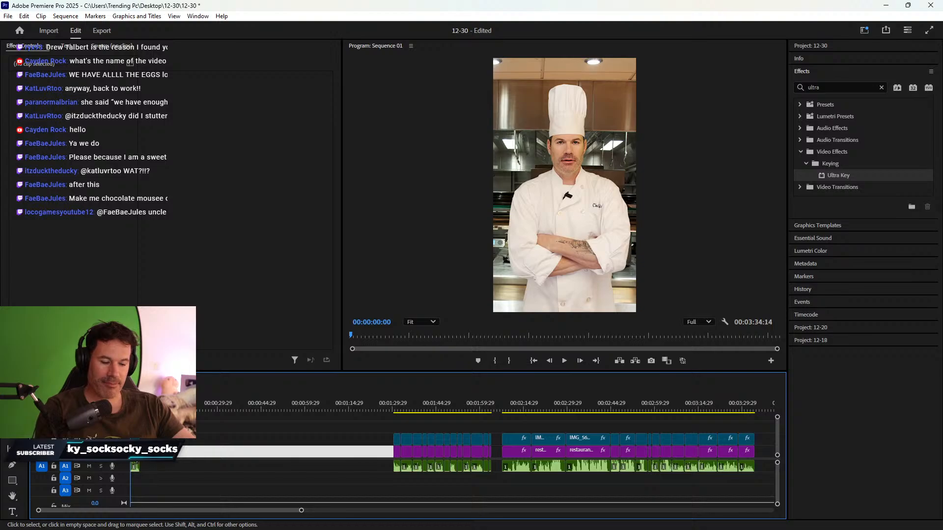
click(135, 451)
key(Delete)
- Bring restaurant_kitchen_design.jpg from 12-18 into the 12-30 start, shortened to about 3.4 seconds
click(118, 379)
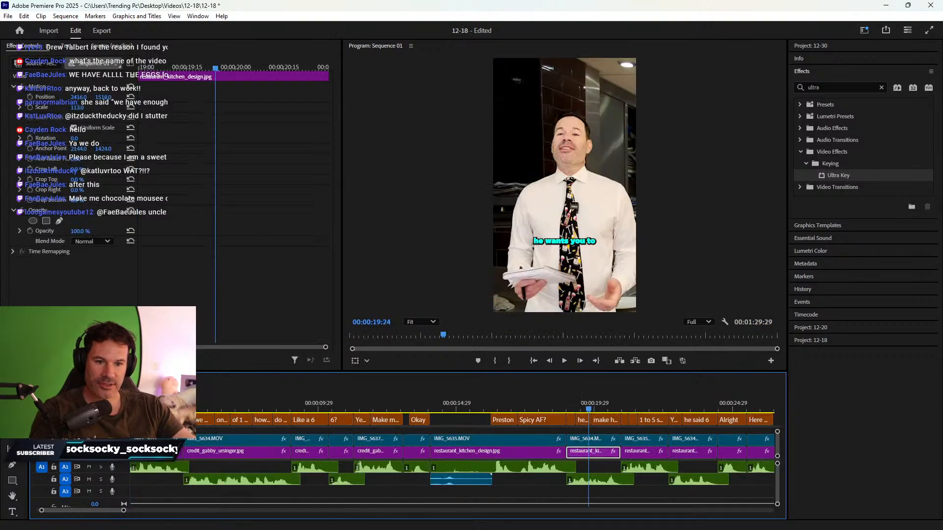
click(158, 405)
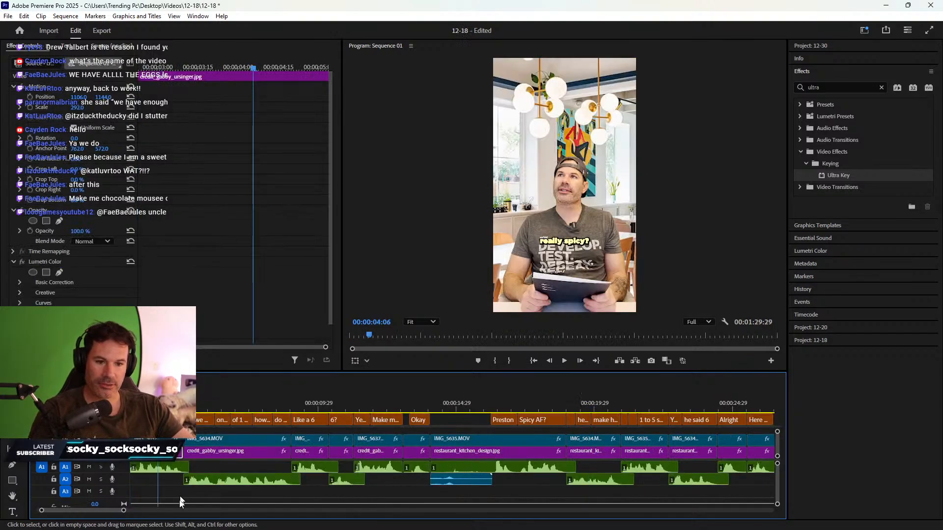
drag(97, 511, 95, 511)
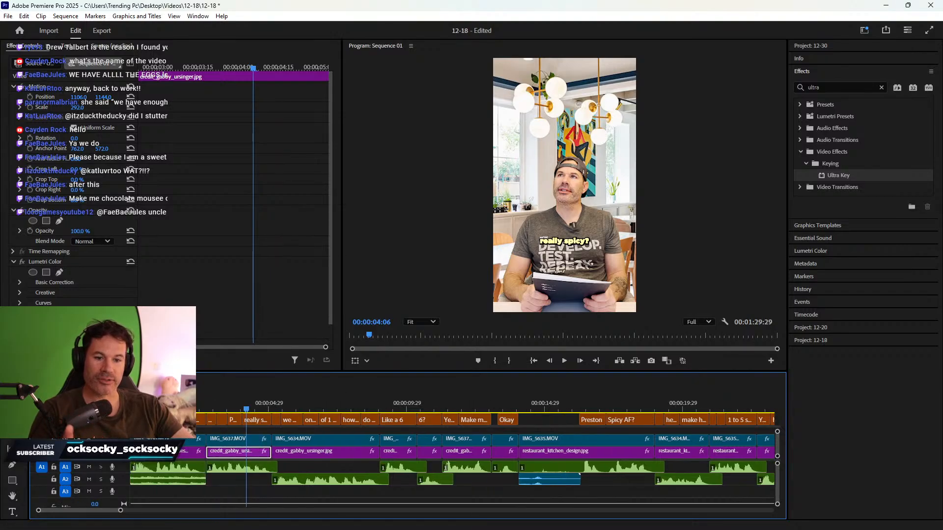
click(202, 451)
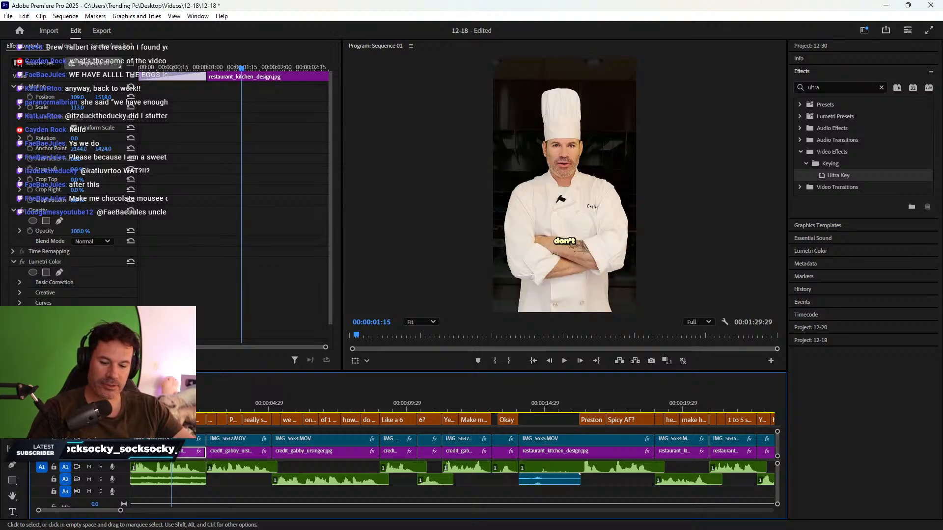
key(ctrl+z)
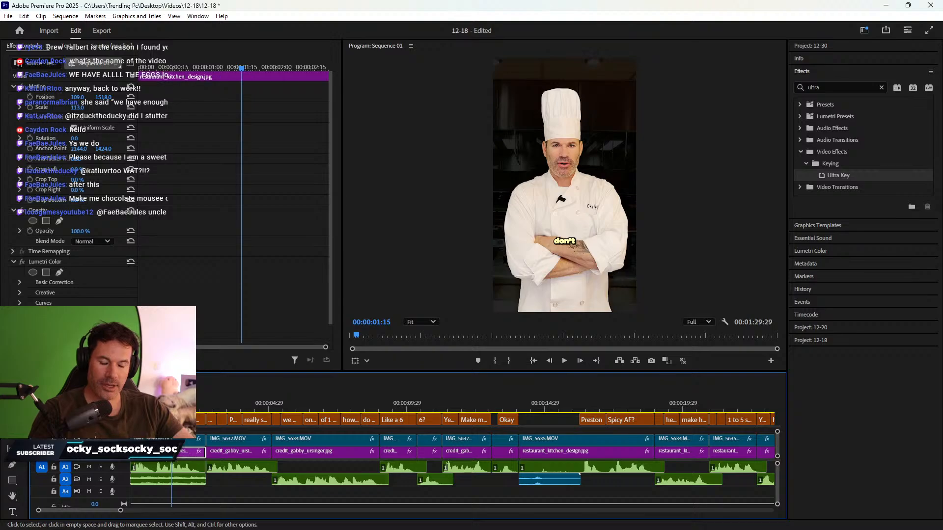
click(60, 379)
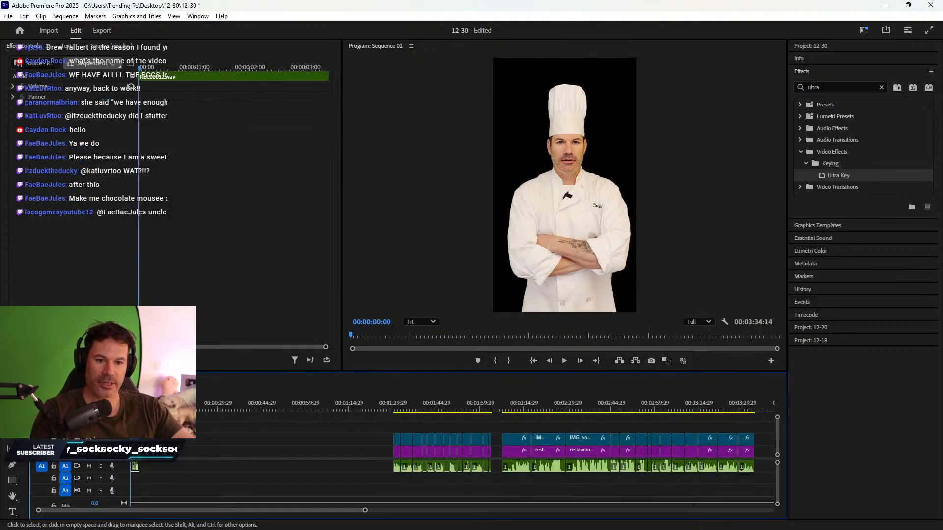
key(ctrl+v)
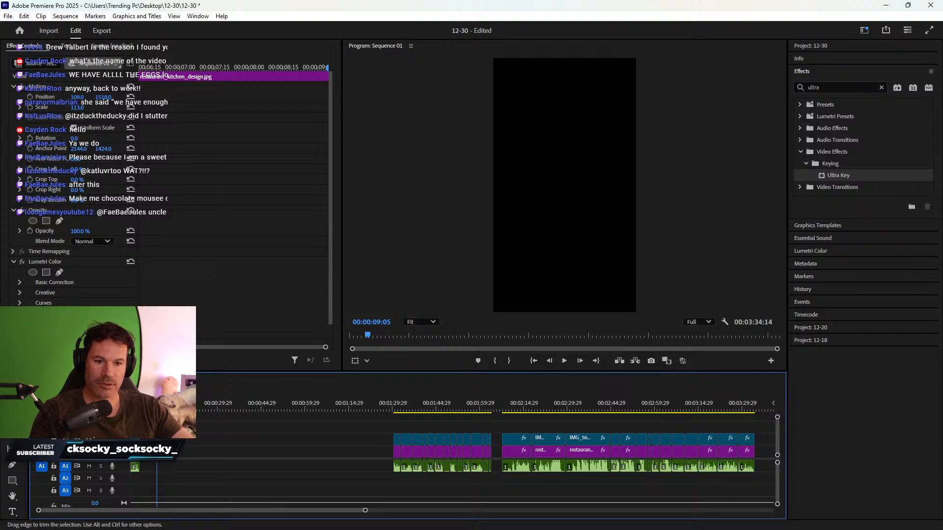
mouse_move(157, 451)
mouse_down()
mouse_move(167, 451)
mouse_move(140, 451)
mouse_up()
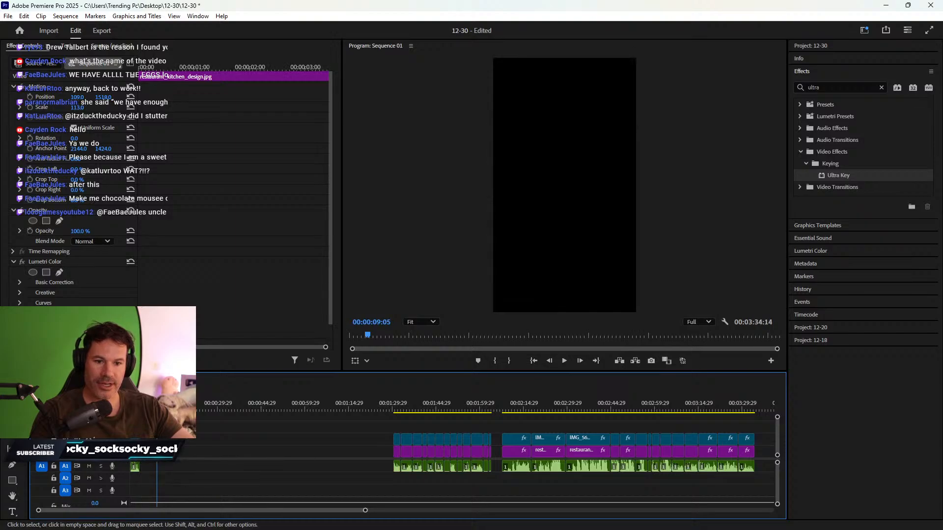
key(Home)
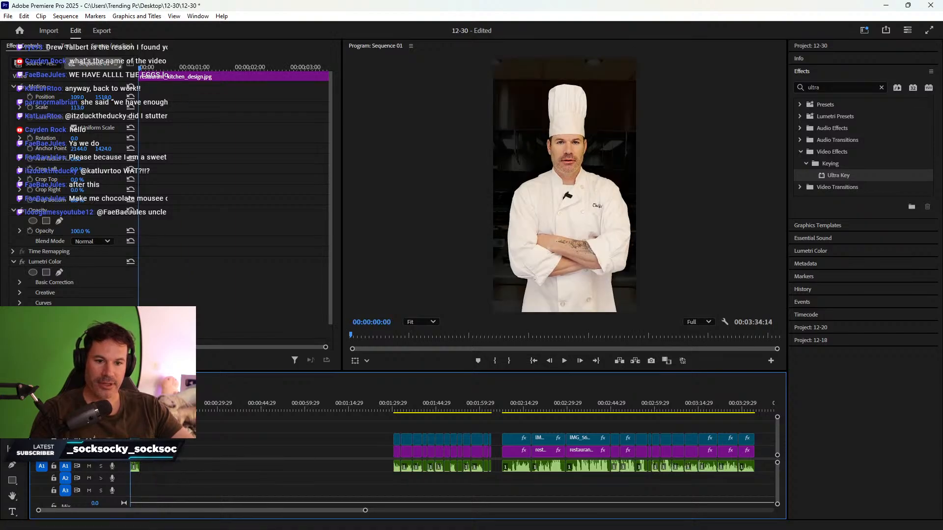
- Copy the A2 music clip from 12-18 and paste it at the 12-30 sequence start
click(115, 380)
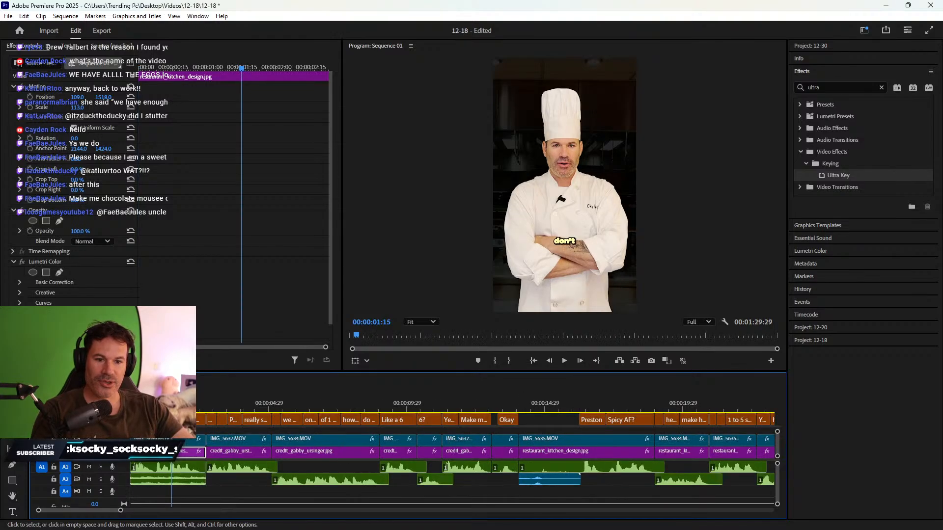
click(162, 482)
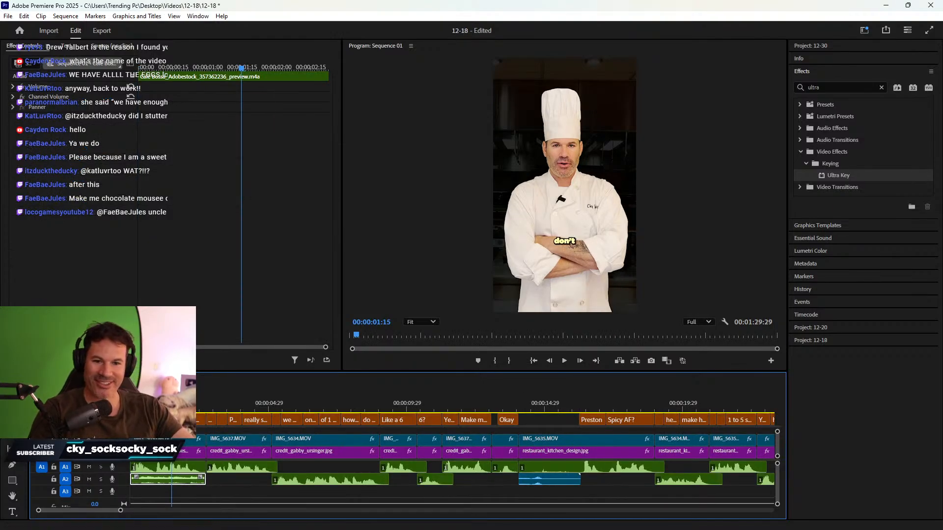
click(66, 380)
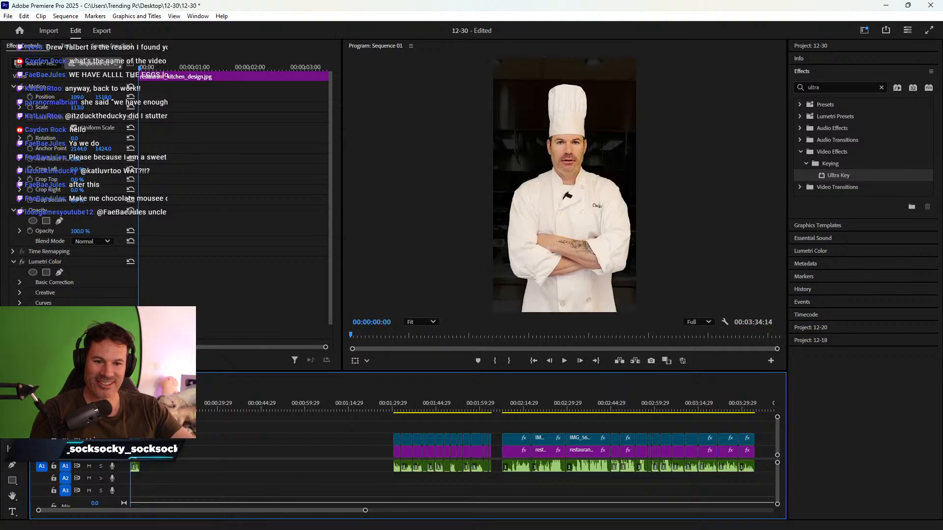
key(ctrl+v)
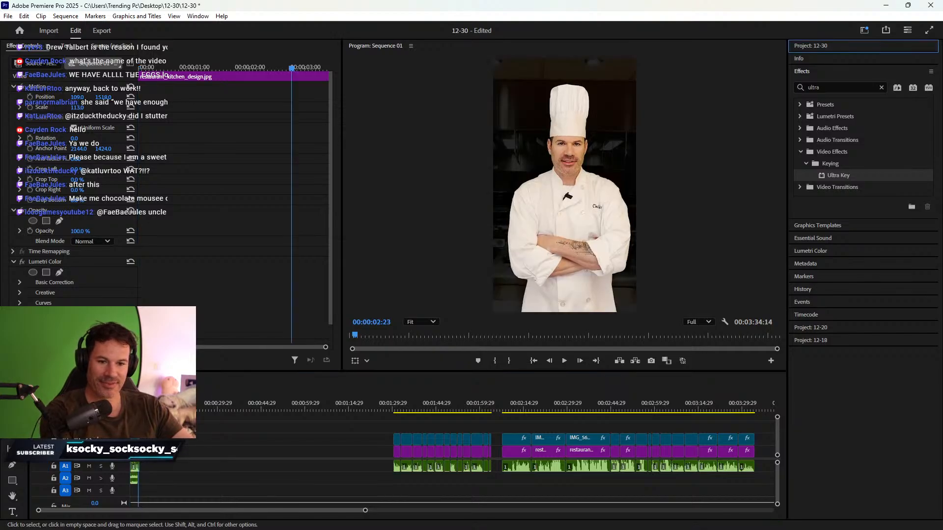
click(157, 409)
key(equal)
key(equal)
key(equal)
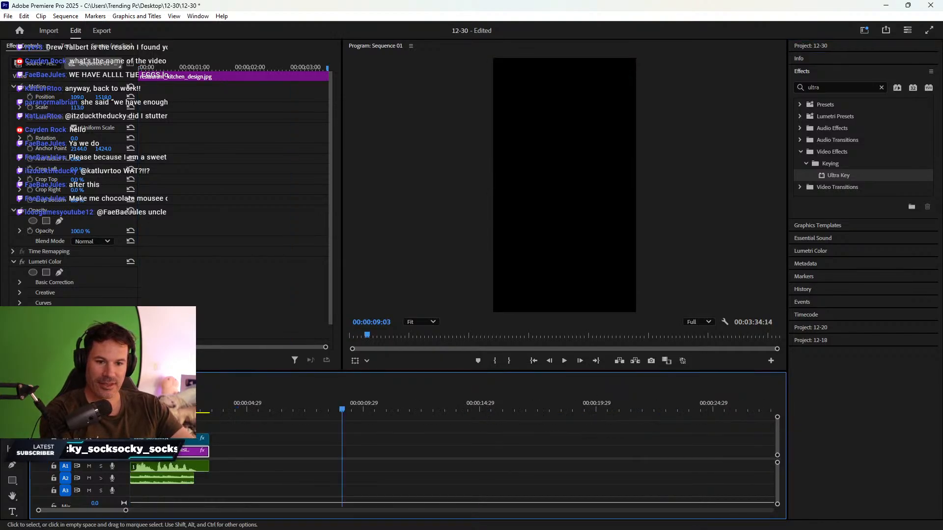
key(Home)
- Trim all chef intro clips to end at about three seconds and play it back
key(space)
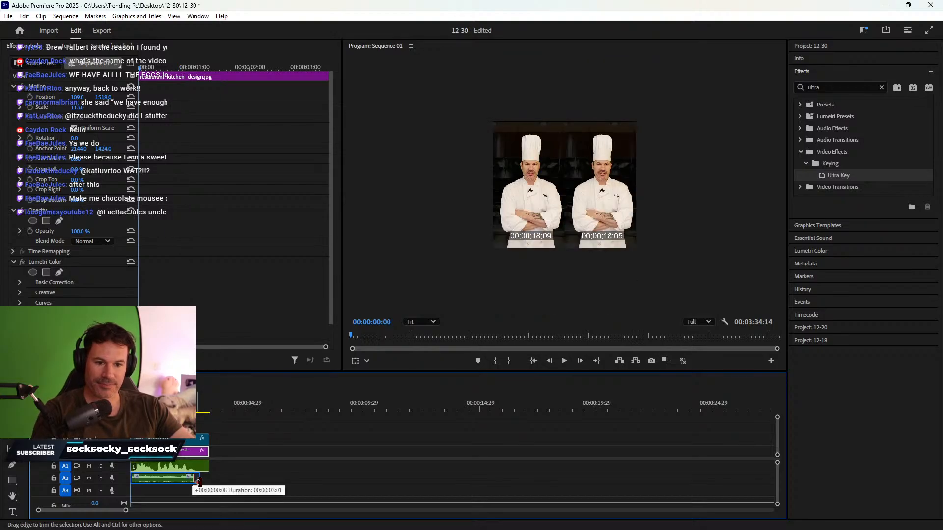
key(space)
key(equal)
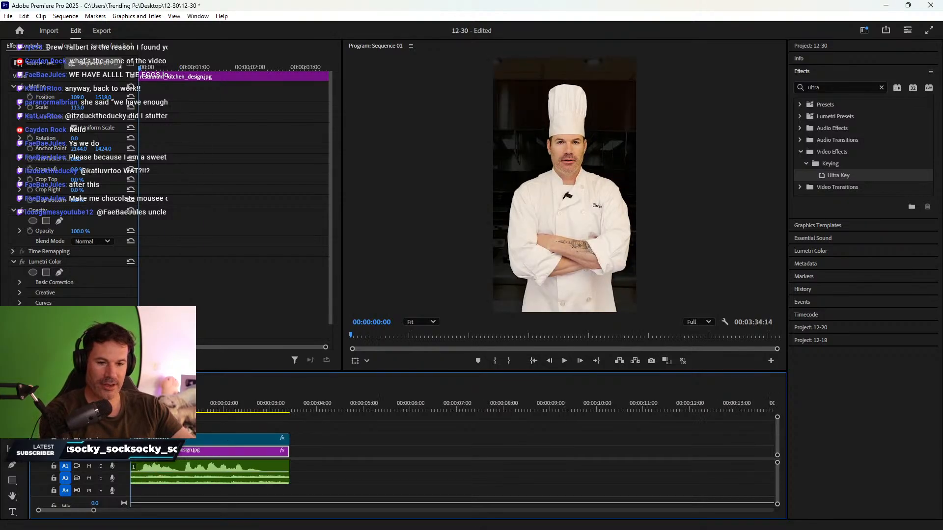
key(space)
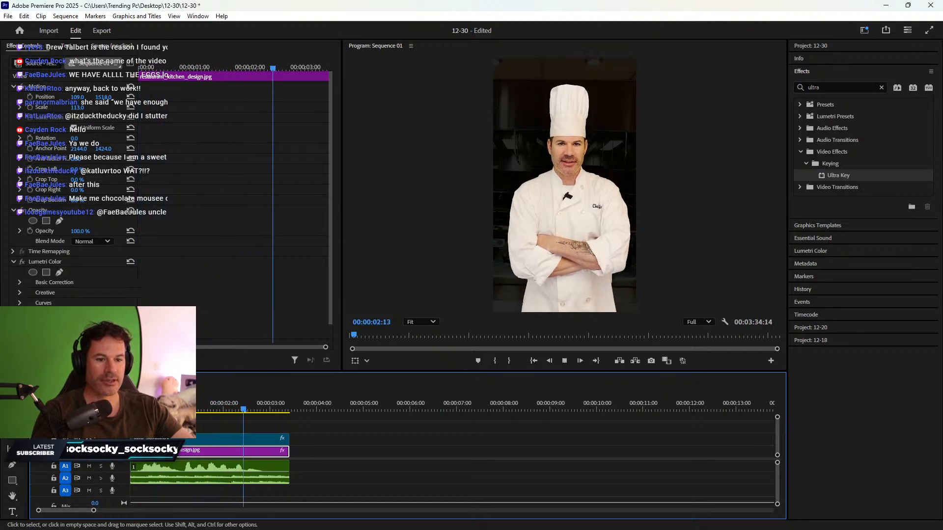
key(space)
drag(306, 494, 280, 448)
key(space)
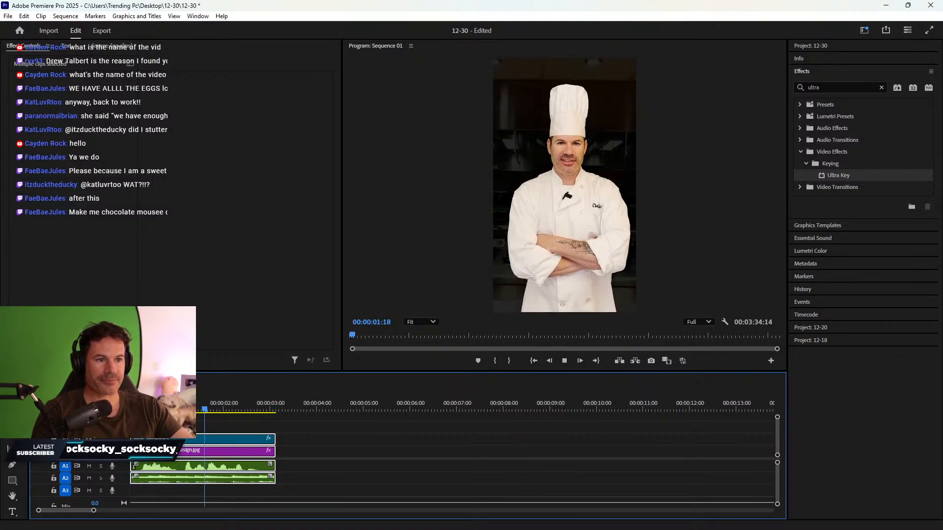
key(space)
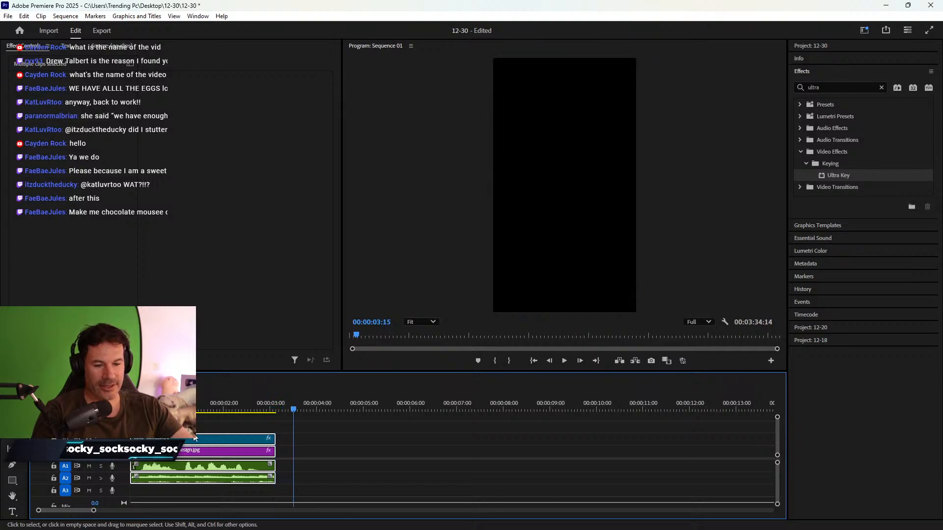
key(minus)
key(minus)
key(minus)
key(minus)
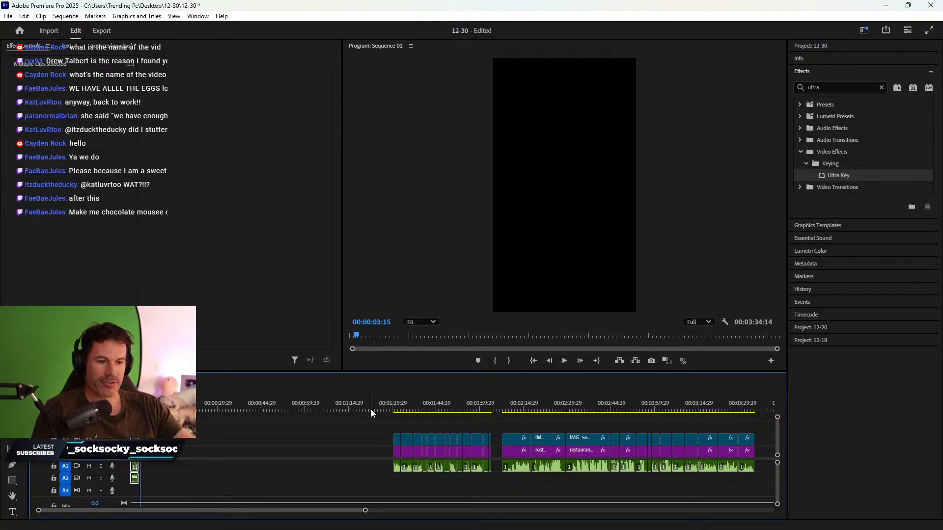
- Move the clip stack at 00:01:30 up next to the chef intro
drag(580, 400, 694, 391)
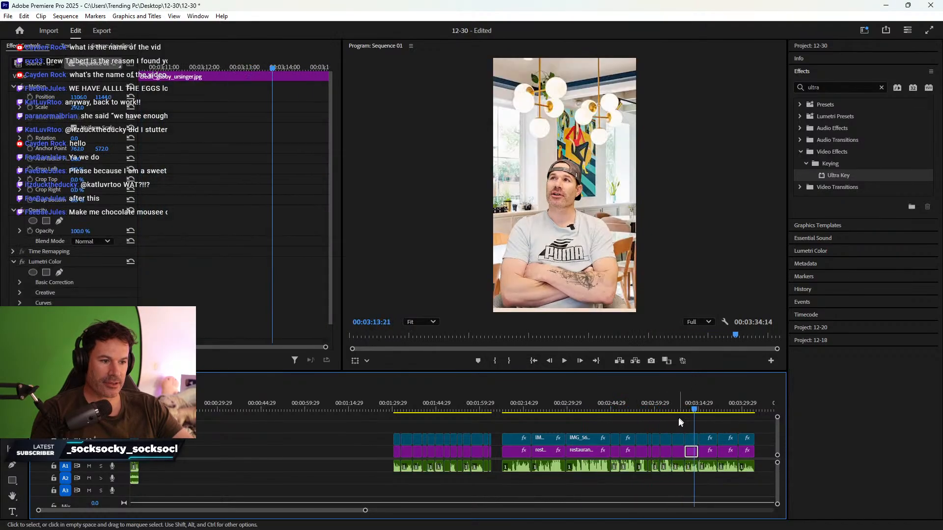
mouse_move(676, 423)
mouse_down()
mouse_move(697, 475)
mouse_move(321, 454)
mouse_move(321, 477)
mouse_move(146, 452)
mouse_up()
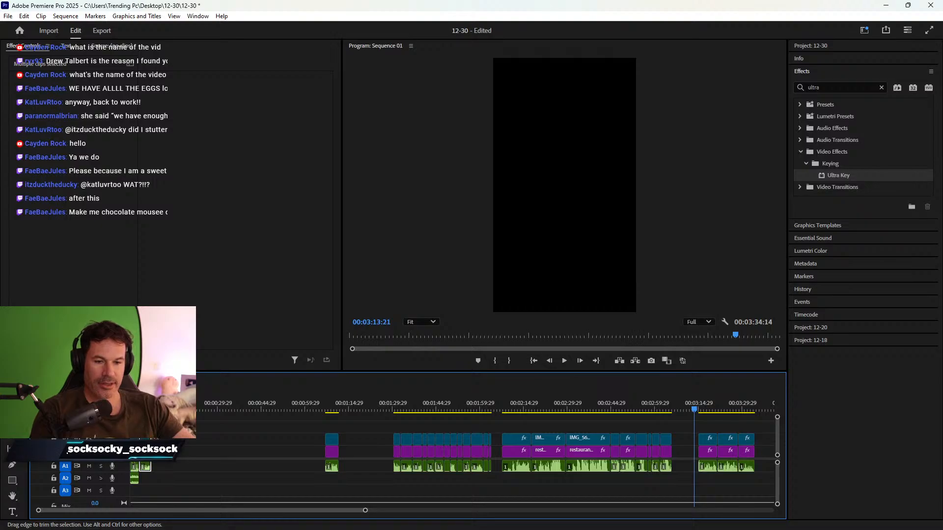
click(143, 410)
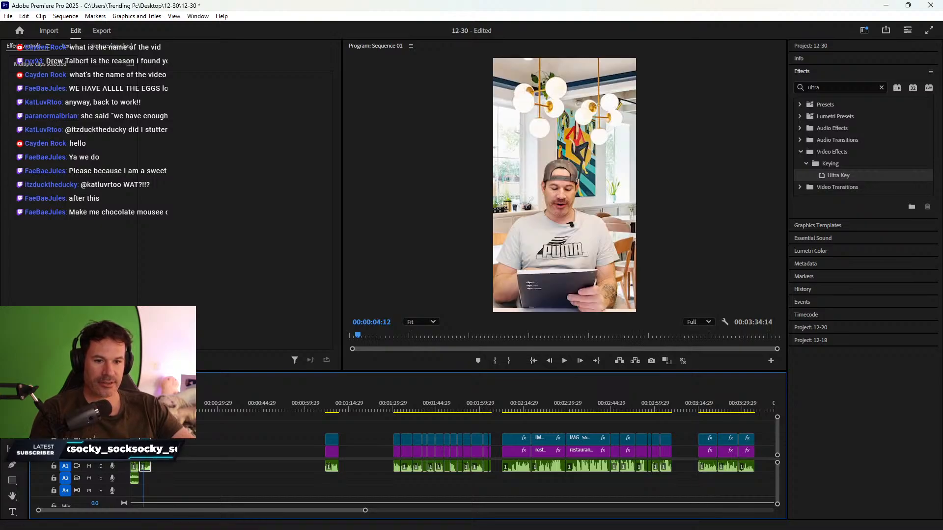
click(395, 409)
key(space)
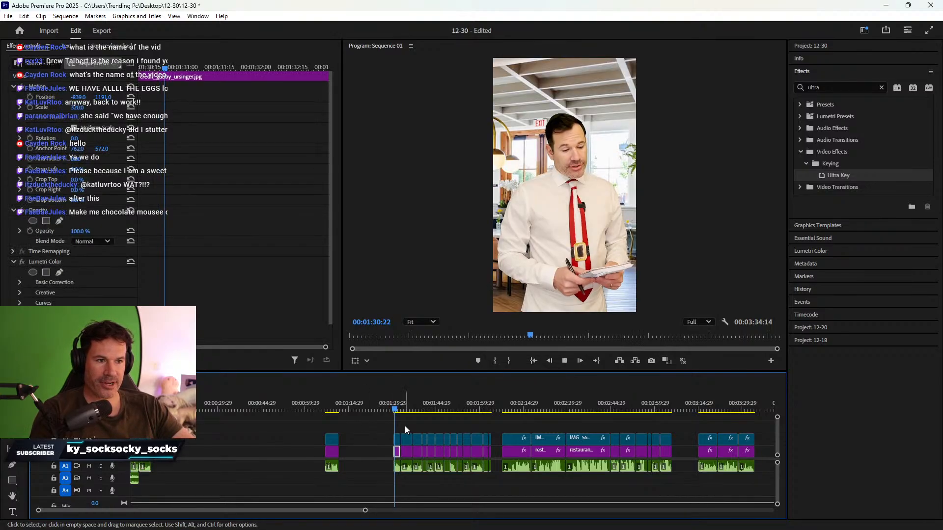
drag(396, 438, 154, 460)
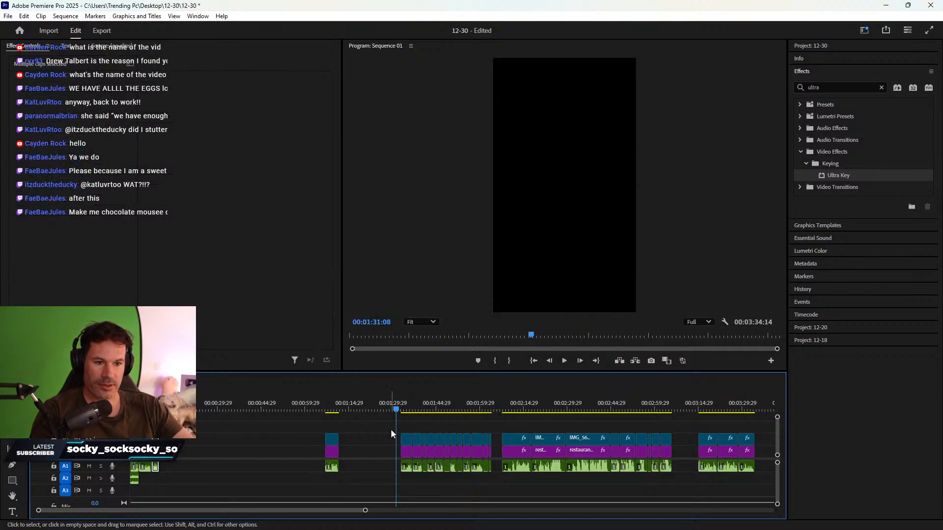
- Pull the chef clip stack from 00:02:11 and the next stack left to close the gaps
click(509, 410)
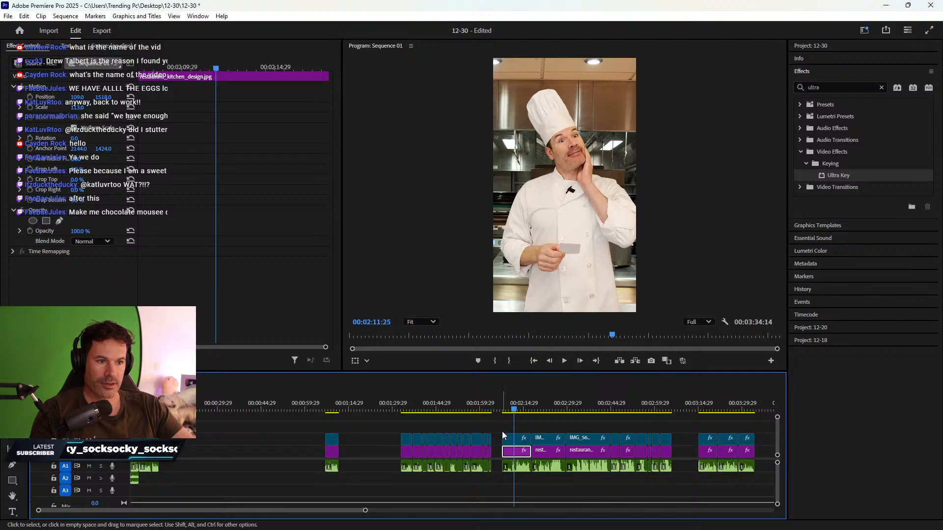
drag(502, 425, 179, 460)
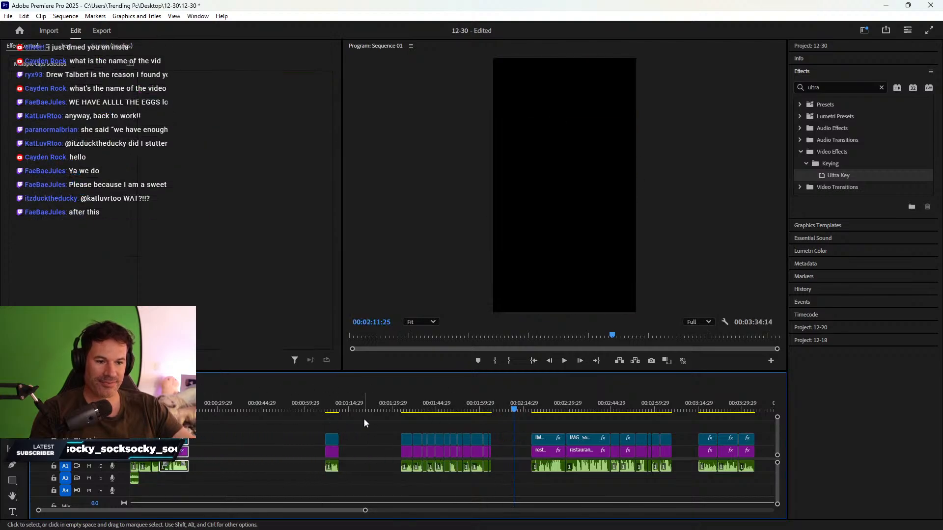
drag(404, 453, 198, 457)
drag(332, 453, 211, 461)
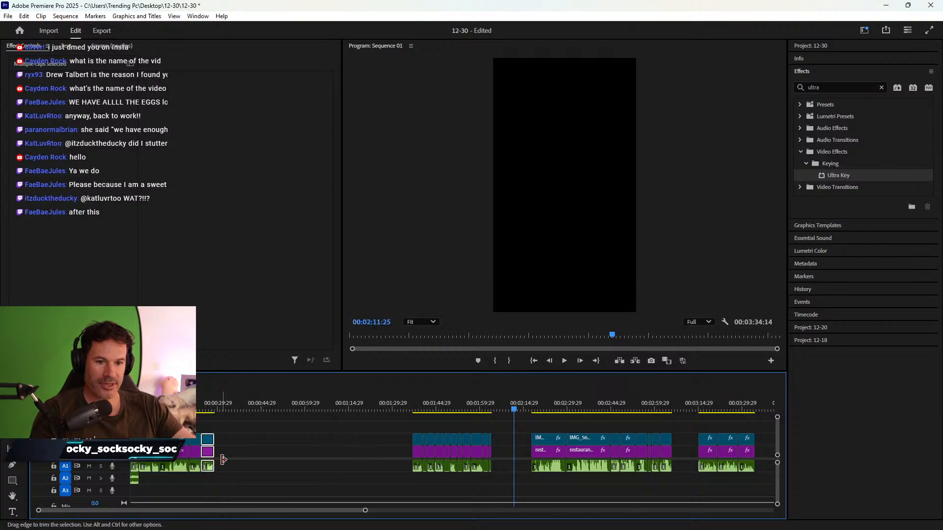
- Move the stacks at 00:01:39, 00:02:19 and 00:01:42 right after the earlier clips
click(418, 416)
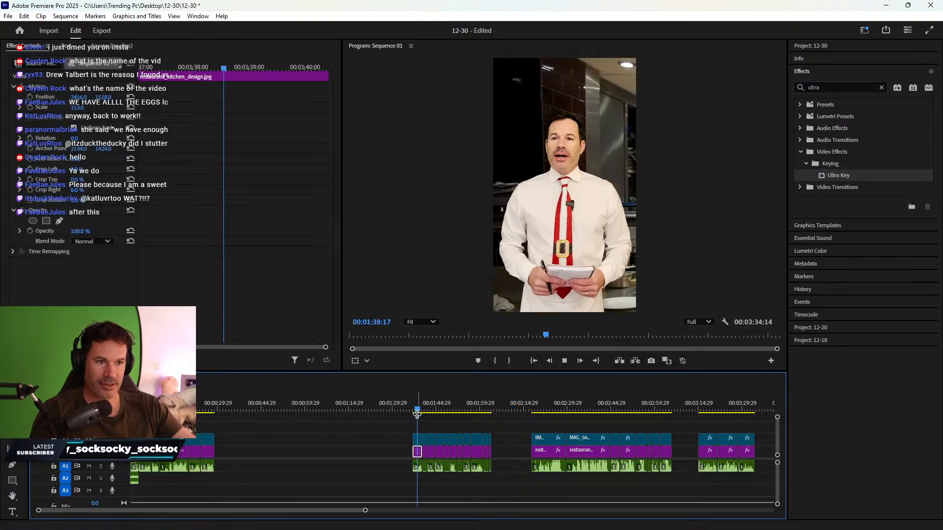
drag(419, 478, 219, 454)
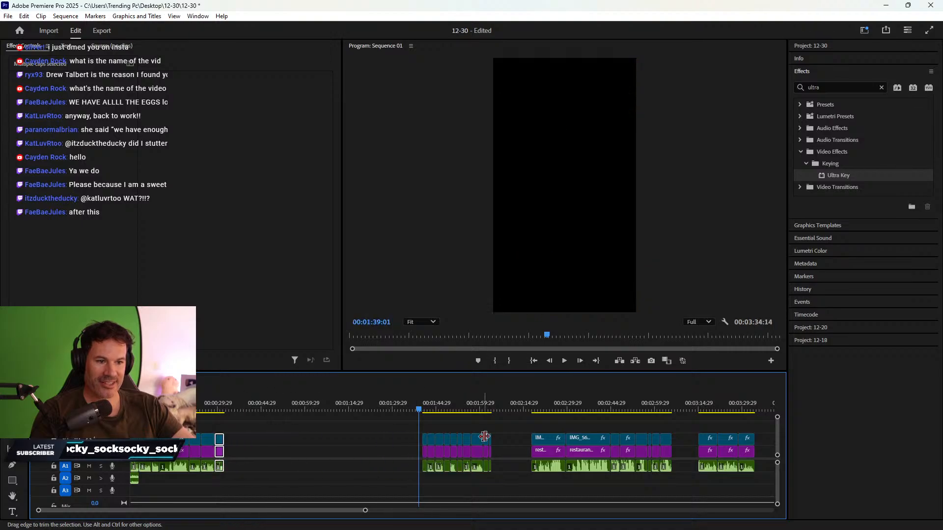
click(535, 408)
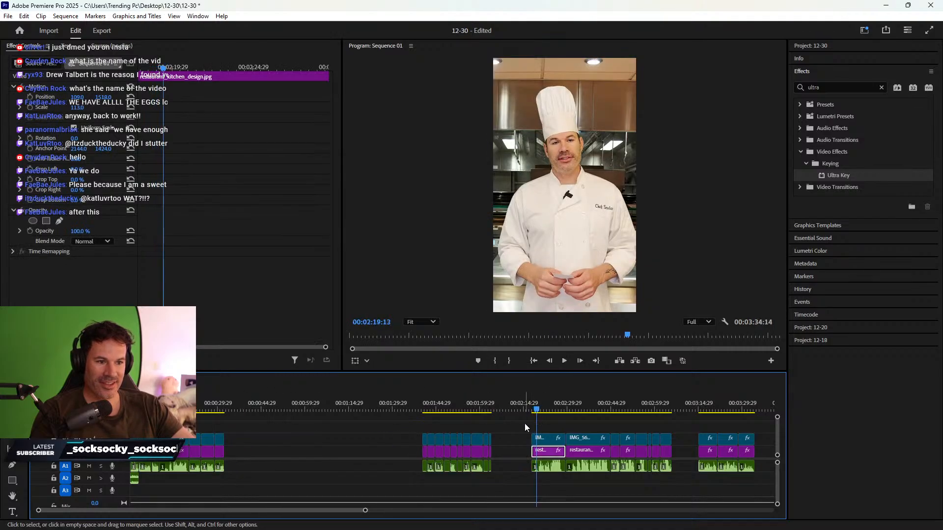
drag(524, 424, 253, 468)
click(425, 407)
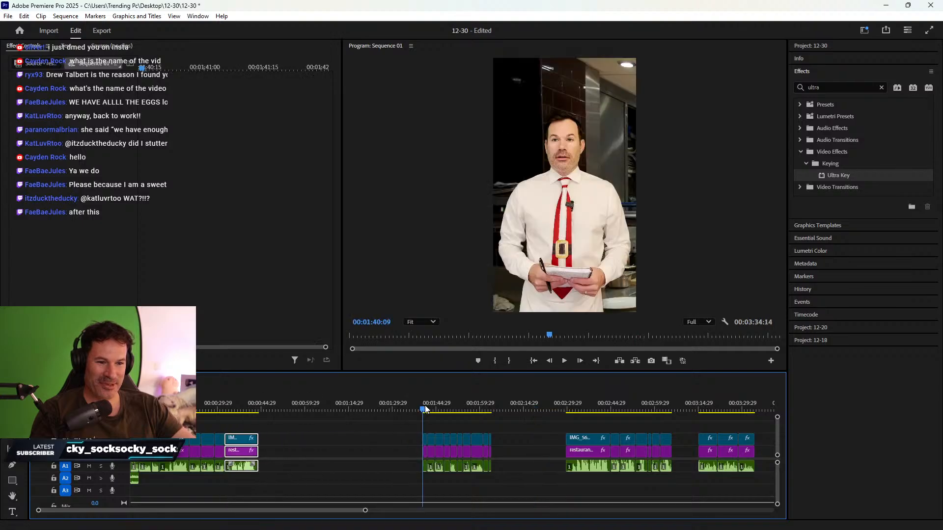
click(426, 406)
drag(415, 427, 426, 487)
drag(426, 454, 276, 464)
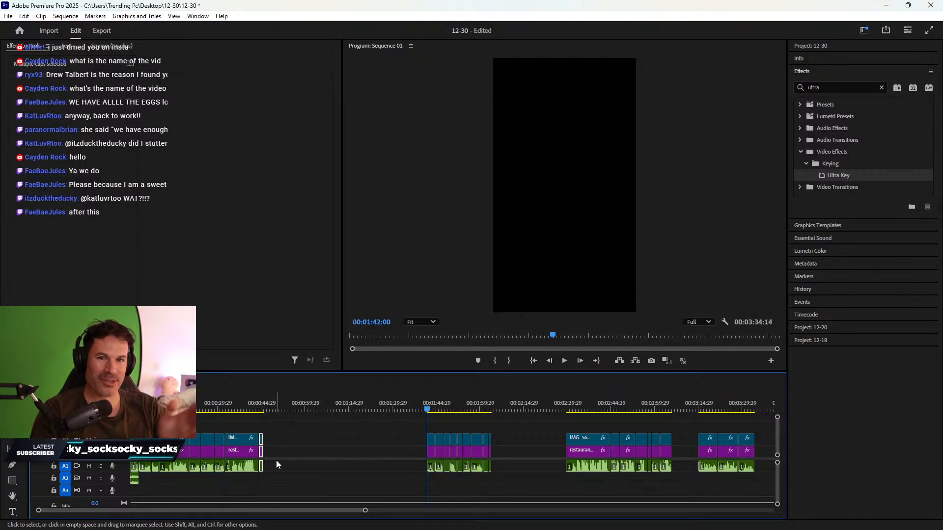
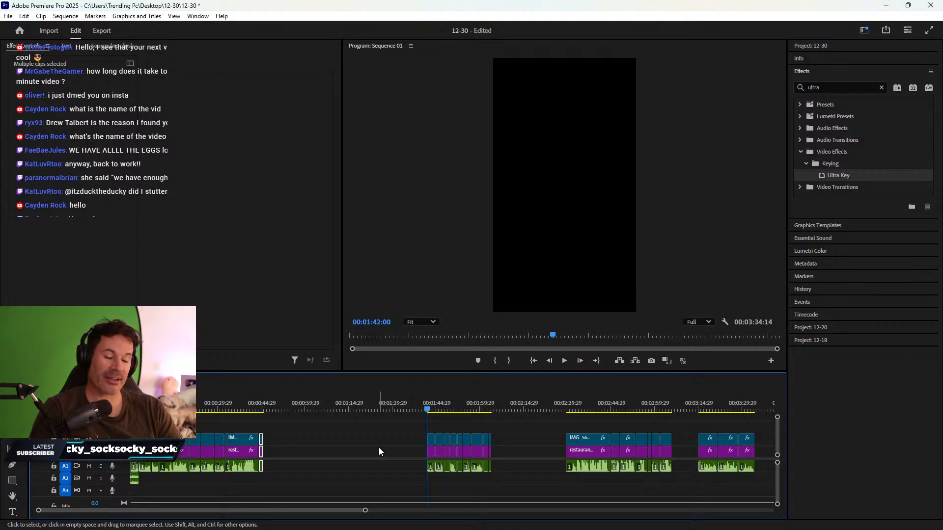
- Preview from 0:44, then move the short clips at 1:42 beside the opening edit at 0:45
click(294, 429)
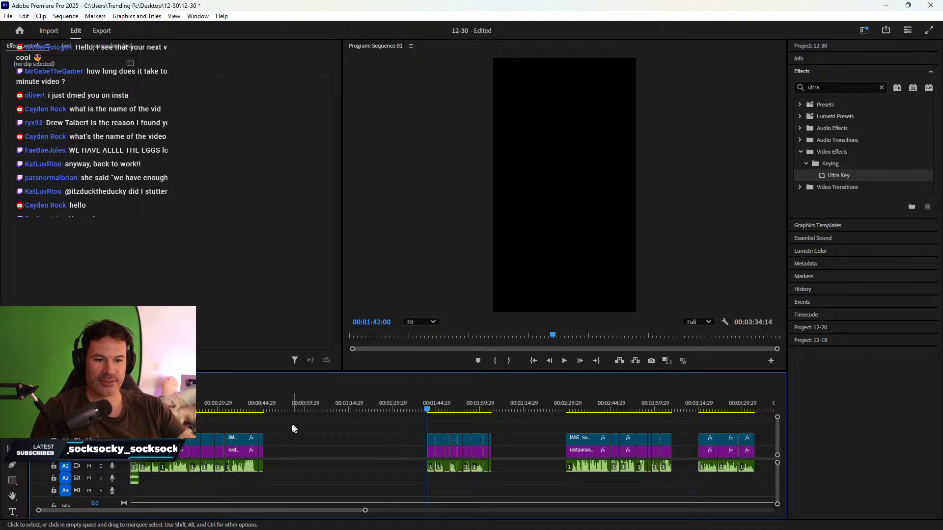
click(260, 408)
key(space)
key(space)
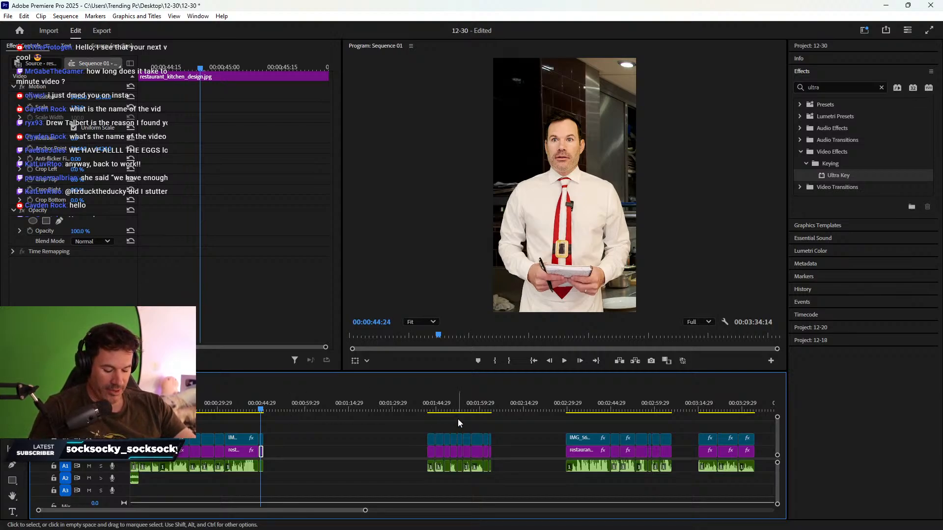
click(702, 409)
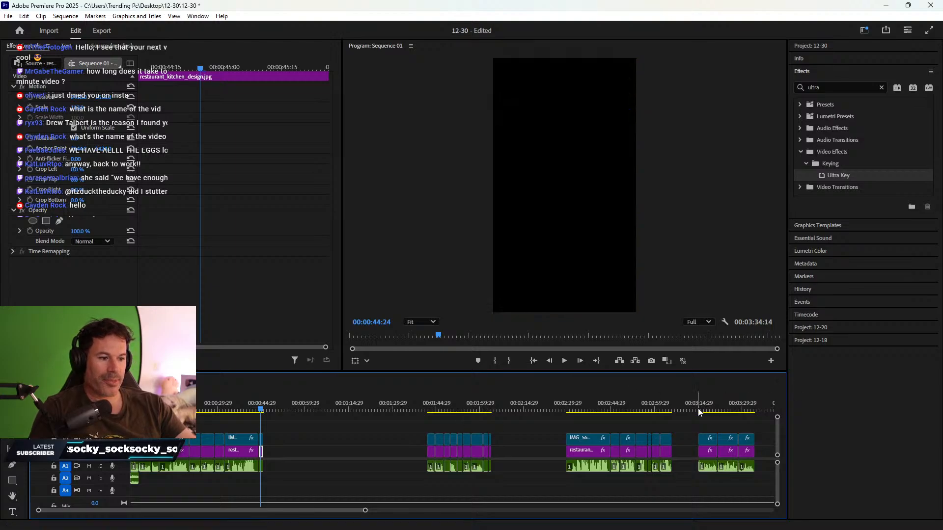
drag(688, 424, 284, 456)
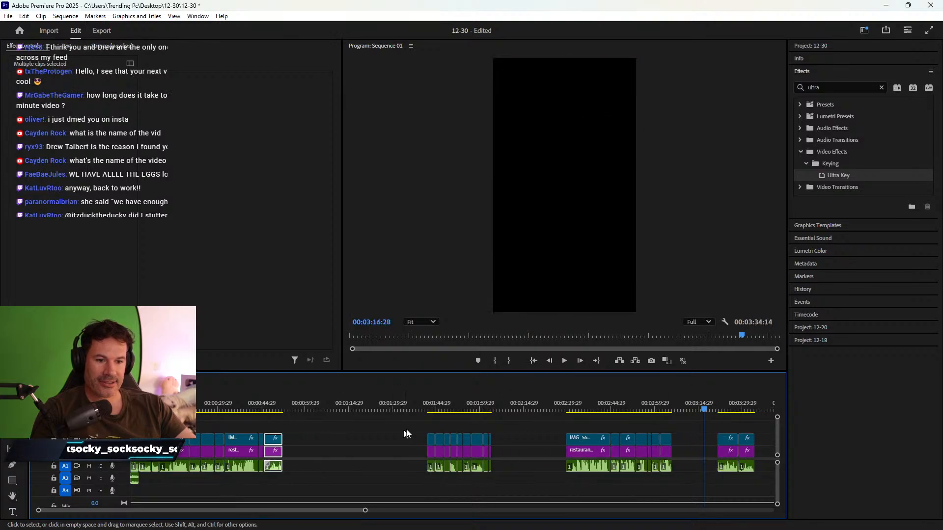
click(428, 407)
key(space)
key(space)
click(430, 452)
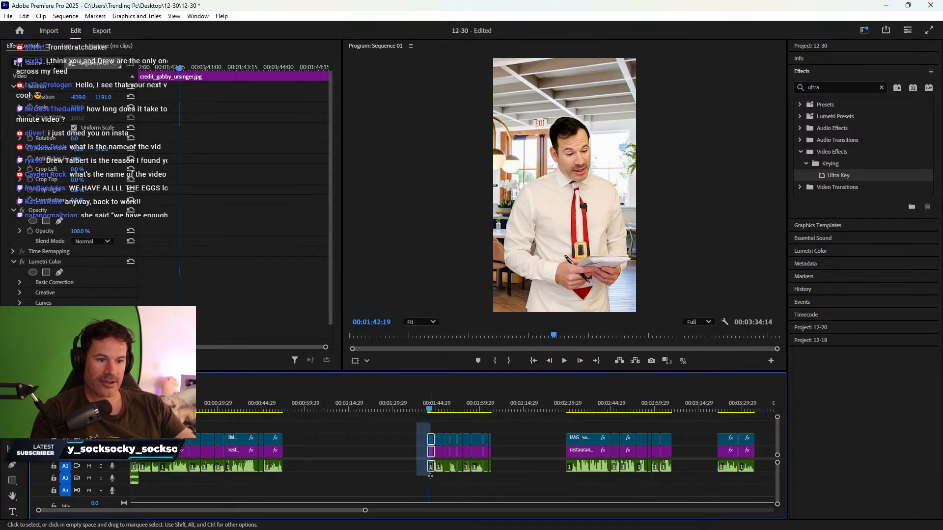
drag(431, 453, 289, 453)
- Move the last group's and third group's first clip stacks earlier, checking the result at 1:47:22
drag(707, 432, 299, 458)
drag(427, 427, 318, 456)
drag(551, 419, 340, 460)
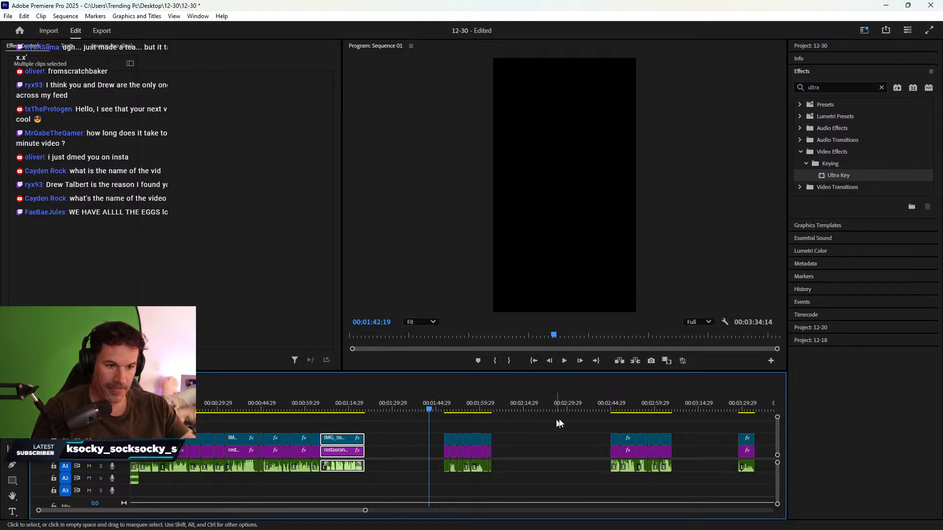
click(445, 409)
key(space)
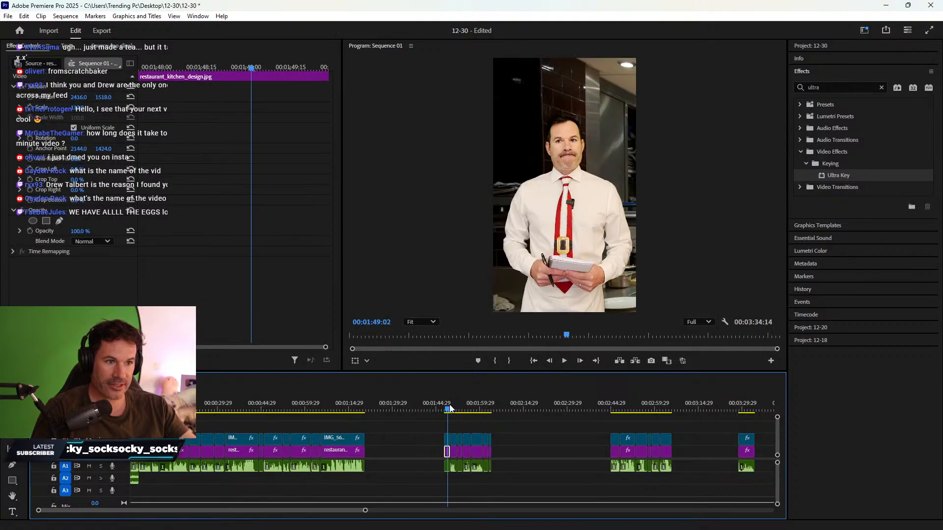
drag(435, 427, 373, 454)
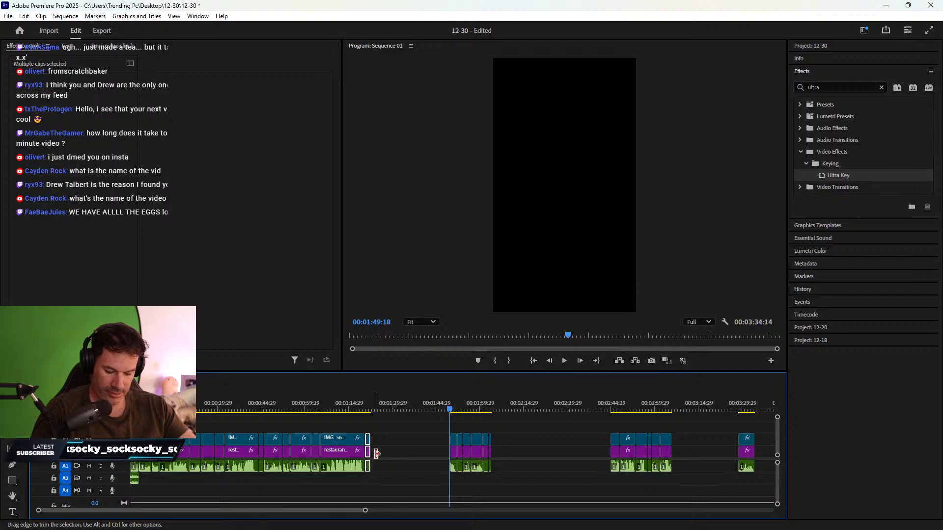
- Select the clip stacks at 2:46 and 1:50 and review the edit from 1:50
click(613, 403)
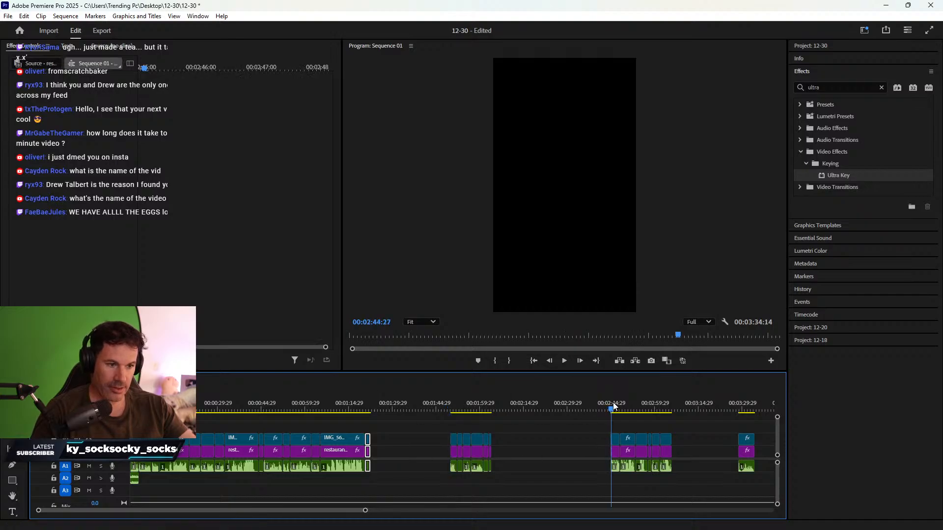
drag(600, 426, 382, 460)
click(452, 402)
key(space)
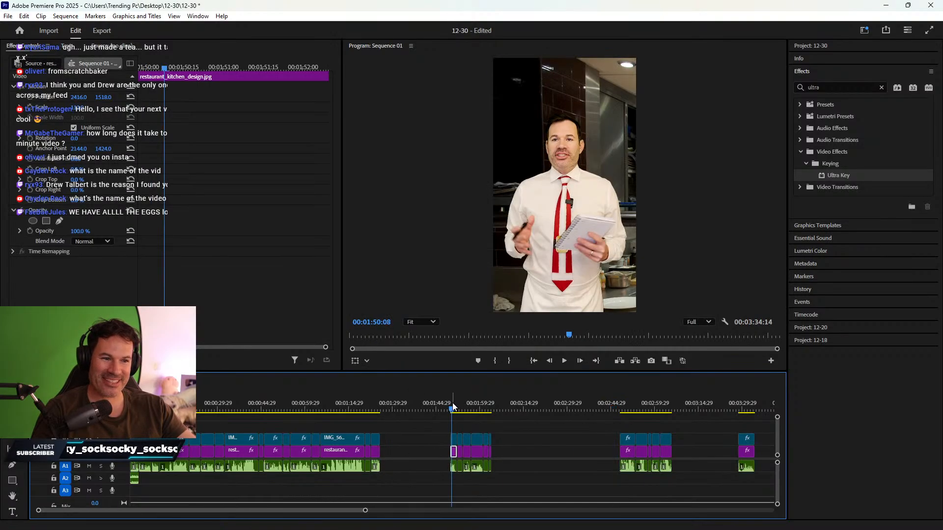
key(space)
drag(440, 429, 385, 453)
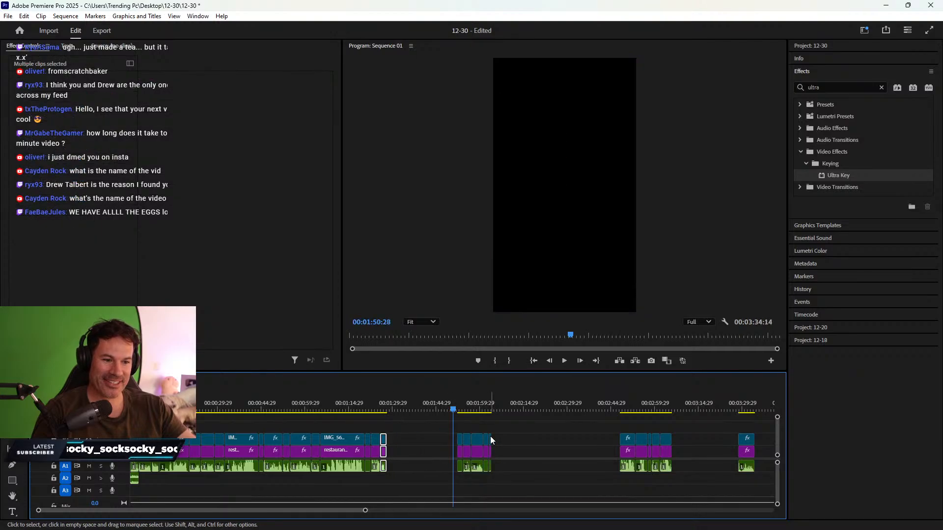
click(377, 403)
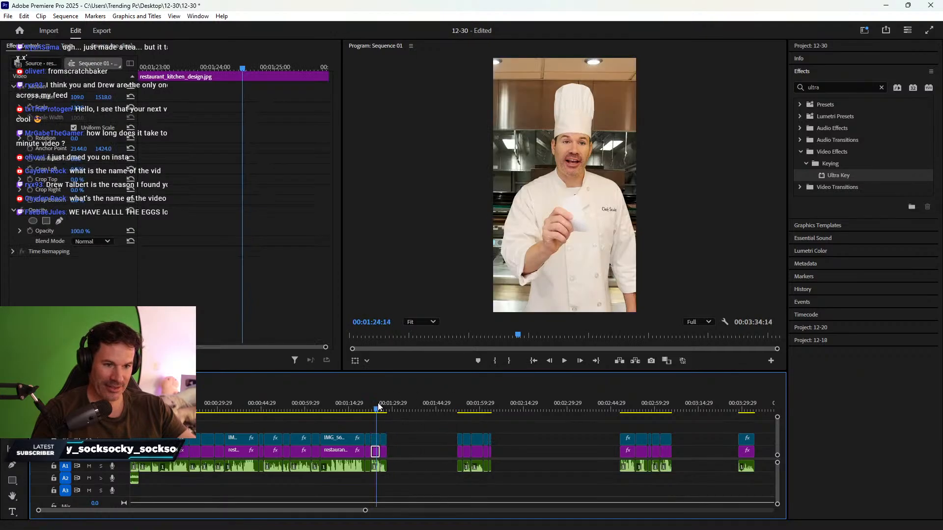
- Shift the small clip stack at 1:52:29 slightly and preview the join from 1:19 to 1:25
key(space)
click(459, 404)
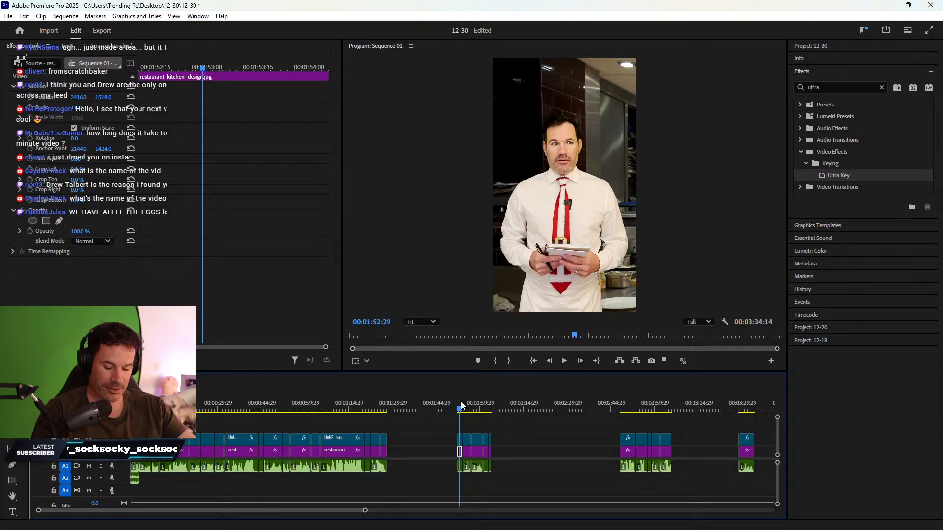
drag(382, 422, 416, 455)
drag(452, 425, 392, 453)
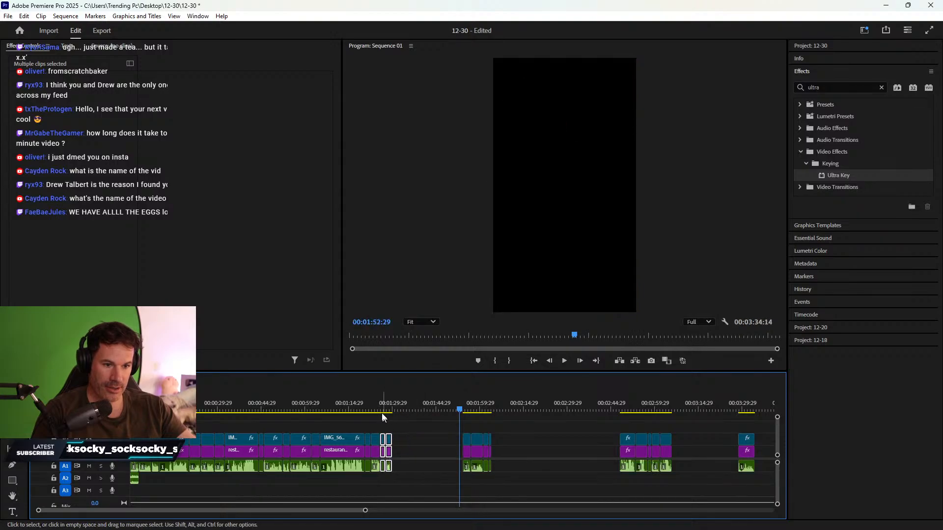
click(363, 406)
drag(363, 405, 551, 407)
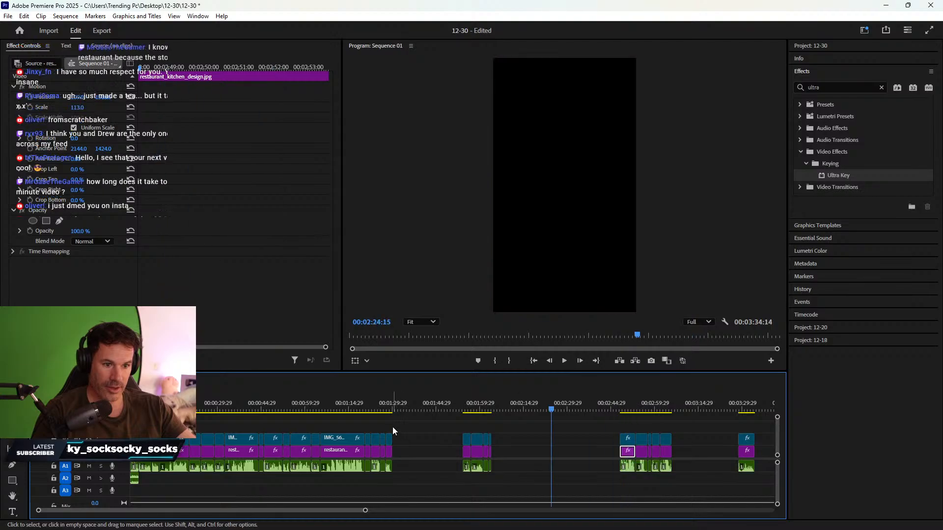
- Move the last clip left toward the main edit and check the join around 1:31–1:34
drag(393, 426, 430, 450)
drag(628, 460, 407, 460)
click(429, 459)
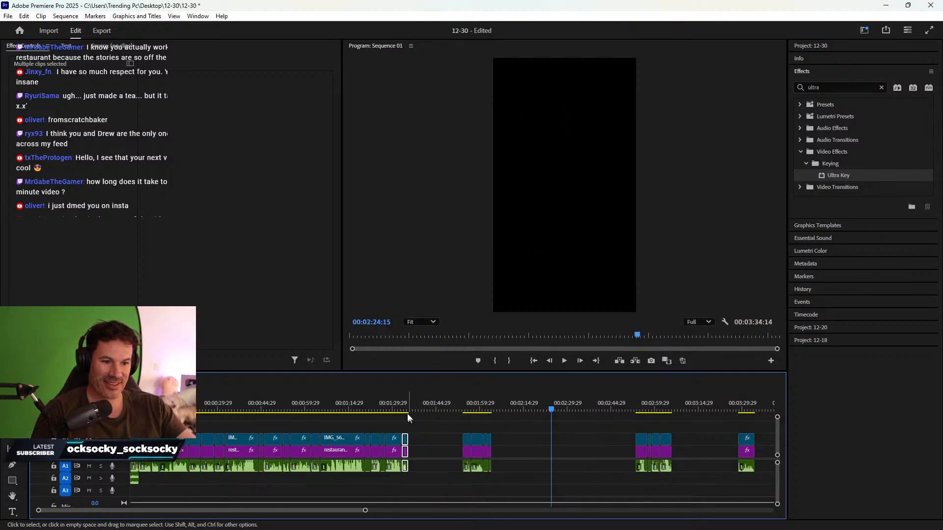
click(395, 409)
drag(397, 409, 407, 405)
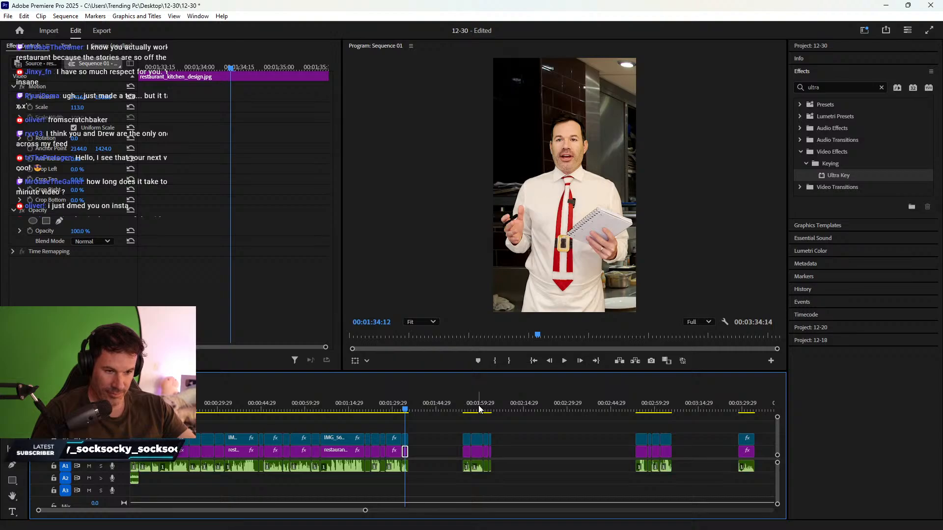
- Nudge the thin clip stacks into place and preview the edit from 1:20 through 1:28
click(406, 452)
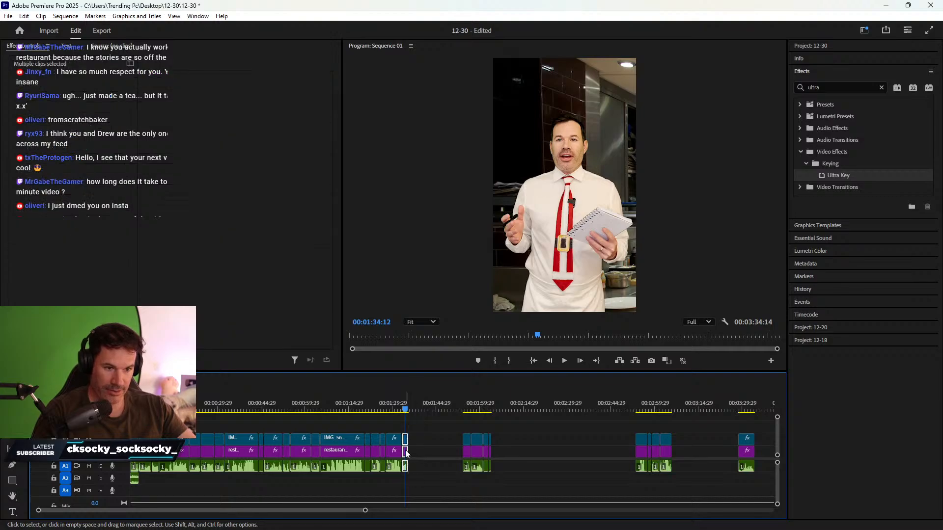
drag(406, 453, 434, 455)
drag(354, 408, 369, 453)
click(434, 465)
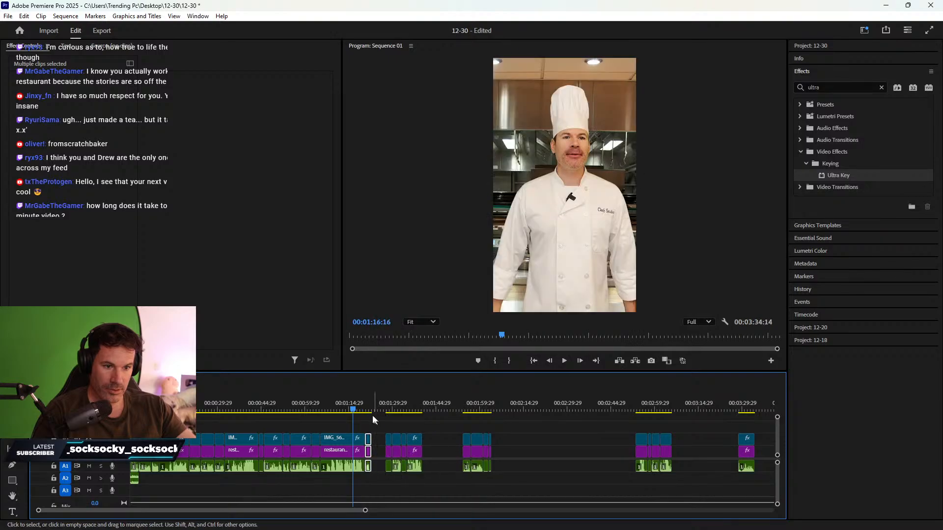
click(366, 410)
drag(366, 410, 397, 399)
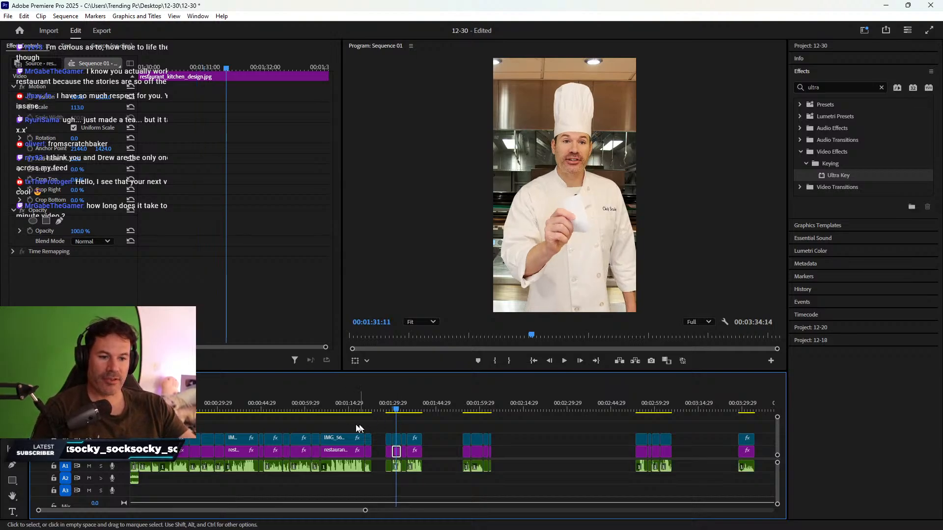
- Review the edit from 1:03 through 1:19:24, returning to 1:11:20
click(332, 408)
drag(333, 407, 317, 385)
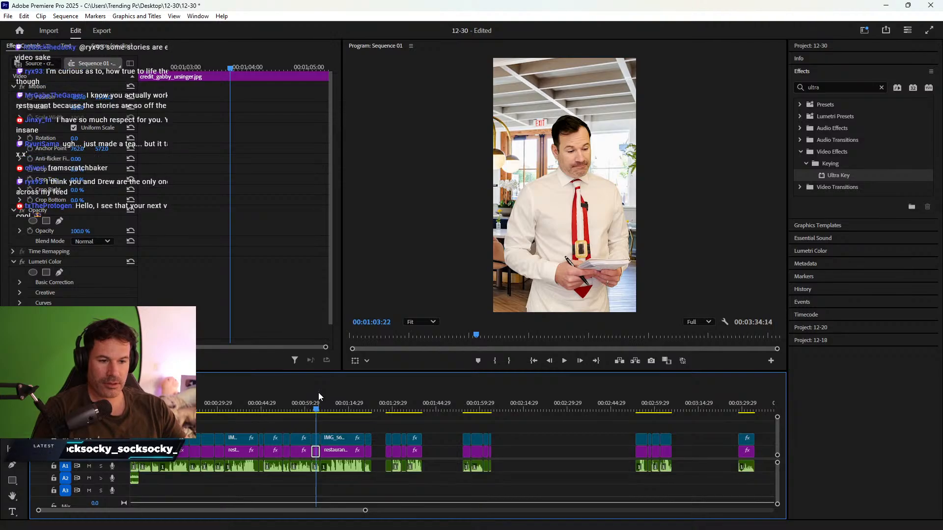
drag(304, 410, 352, 403)
click(564, 360)
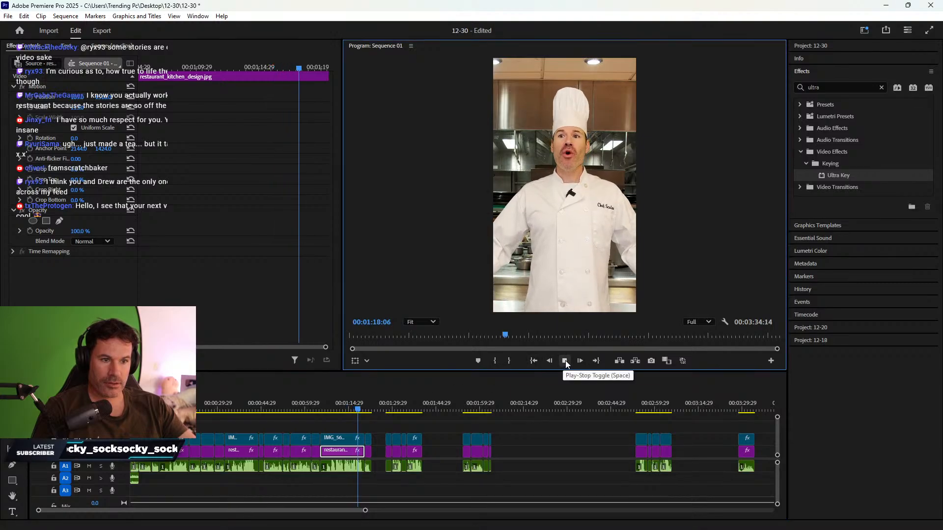
click(565, 361)
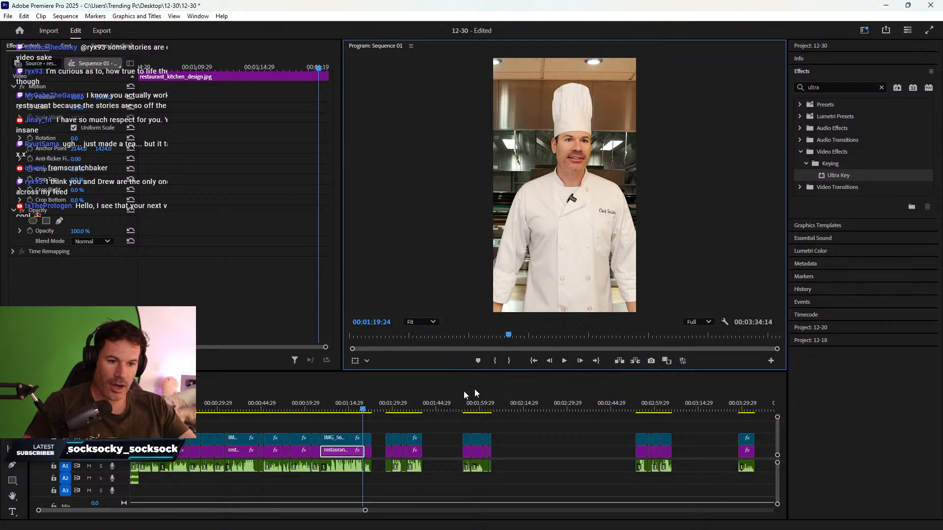
click(338, 408)
- Zoom in and razor the chef and kitchen clips at 1:13:13
key(=)
key(=)
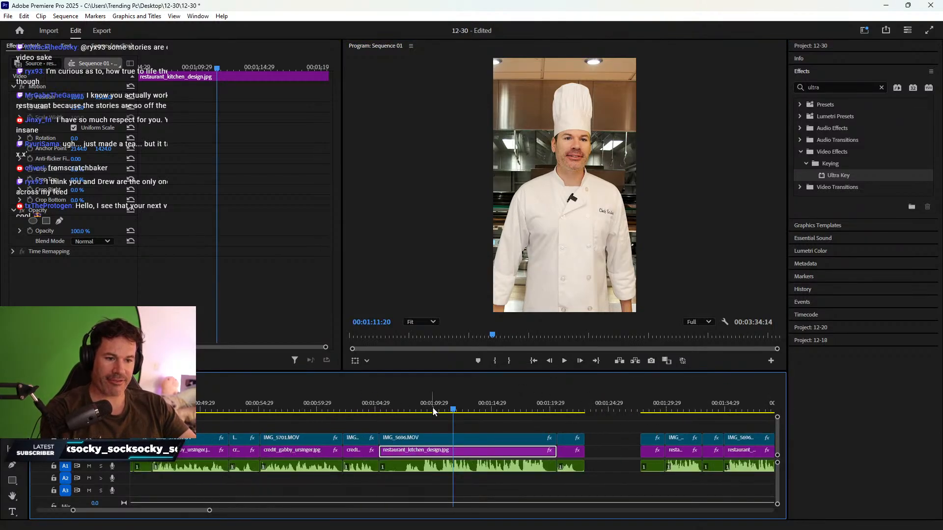
drag(413, 411, 428, 411)
key(space)
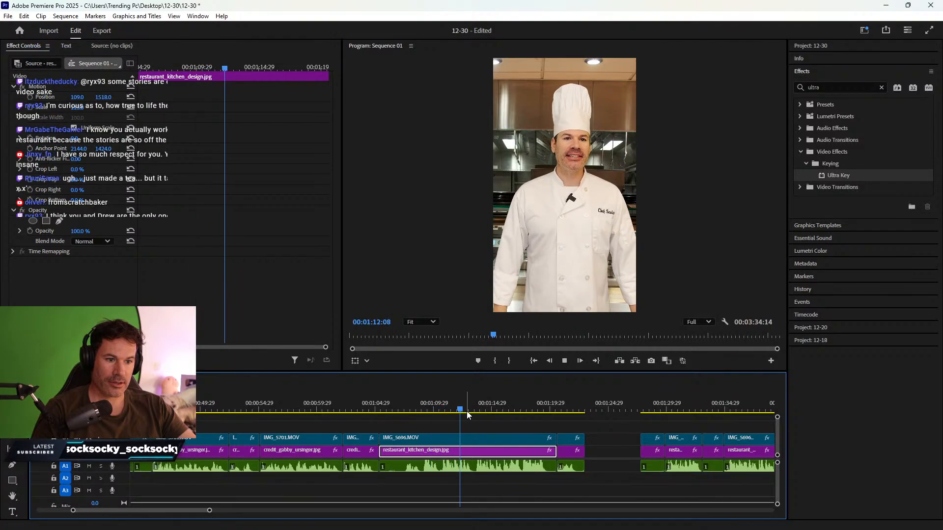
key(space)
key(c)
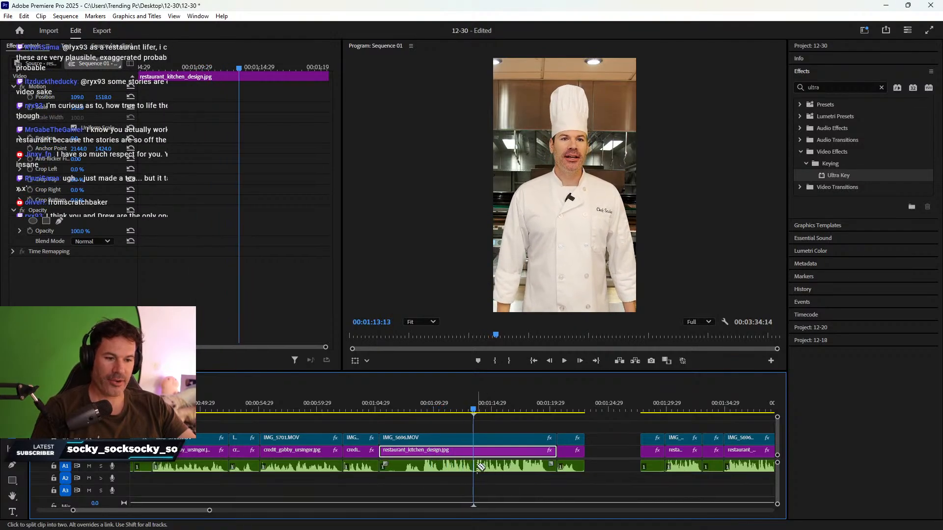
click(475, 464)
- Push the clips after the cut right, then Ripple Delete the gap near the short clip
key(v)
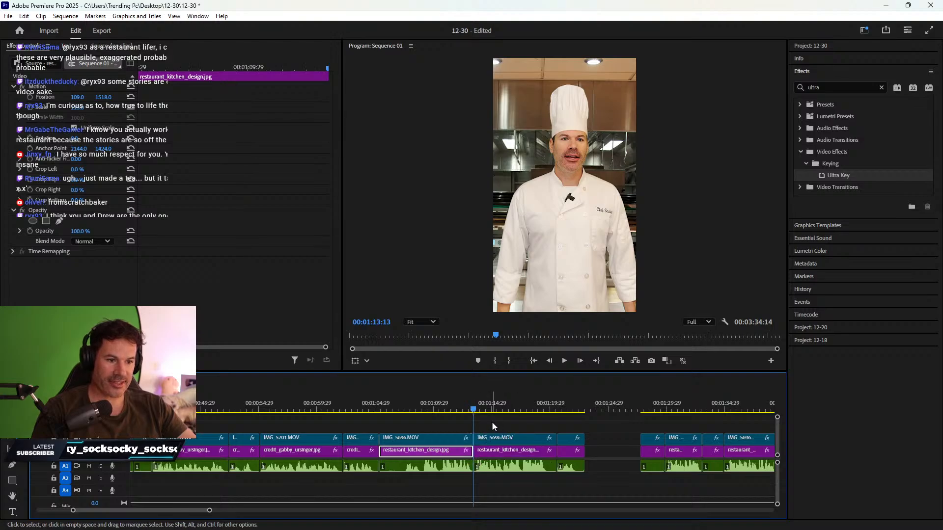
drag(493, 427, 562, 484)
drag(515, 456, 552, 455)
drag(649, 410, 484, 458)
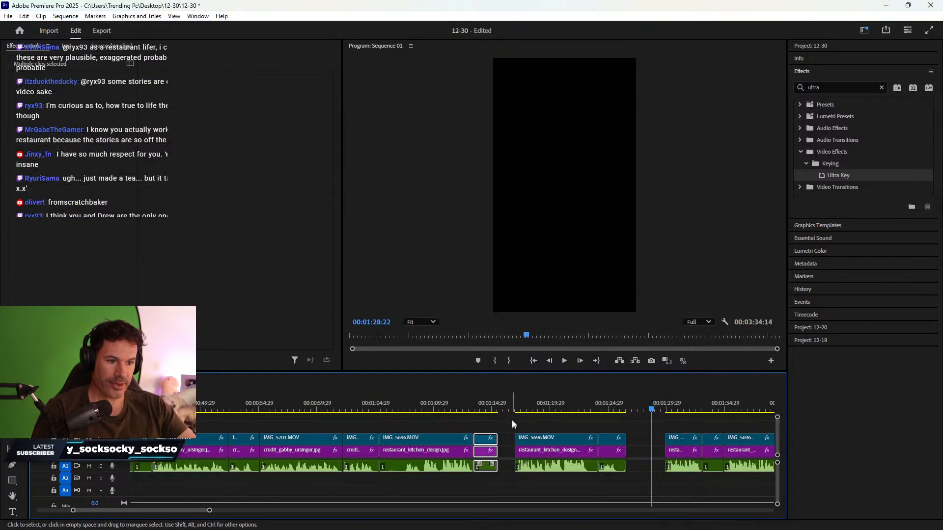
right_click(507, 461)
click(528, 464)
- Ripple Delete the gap before the kitchen background clip at 1:15 and zoom out
drag(502, 412, 602, 411)
scroll(629, 423, down, 4)
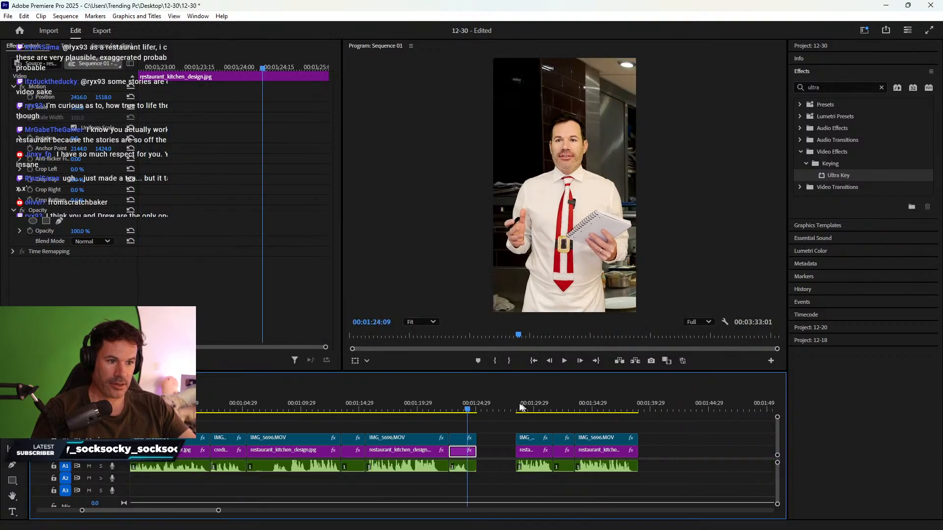
drag(516, 410, 580, 399)
right_click(499, 452)
click(528, 459)
key(minus)
key(minus)
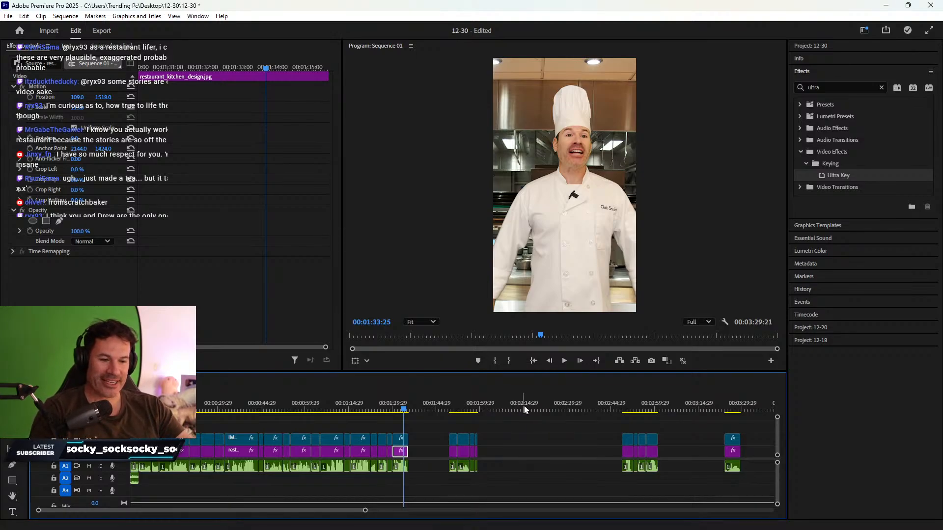
- Select the isolated clip stack near 3:25 and preview the clip near 1:50
drag(443, 409, 454, 408)
click(730, 409)
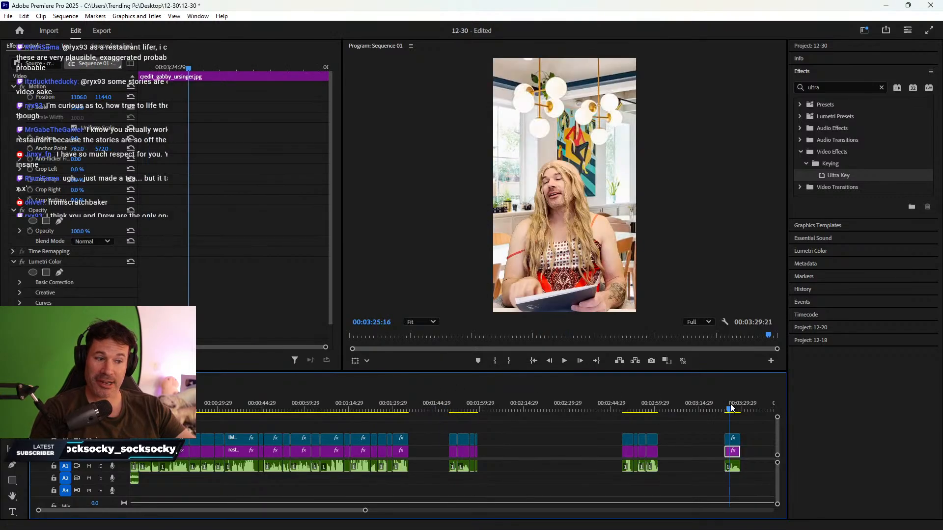
drag(711, 424, 416, 459)
drag(445, 409, 473, 452)
key(space)
key(space)
click(459, 409)
- Move the chef clip stack from 2:49 so it butts against the main edit at 1:57
click(625, 409)
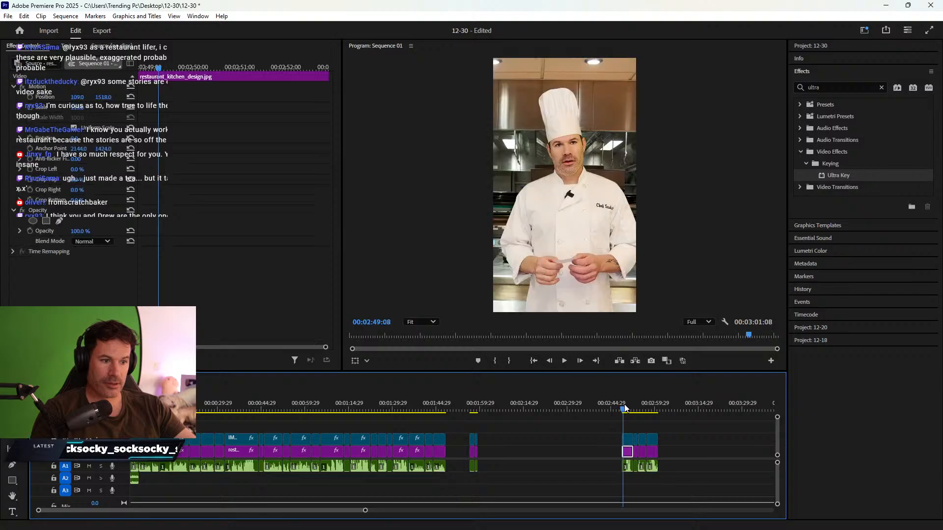
key(space)
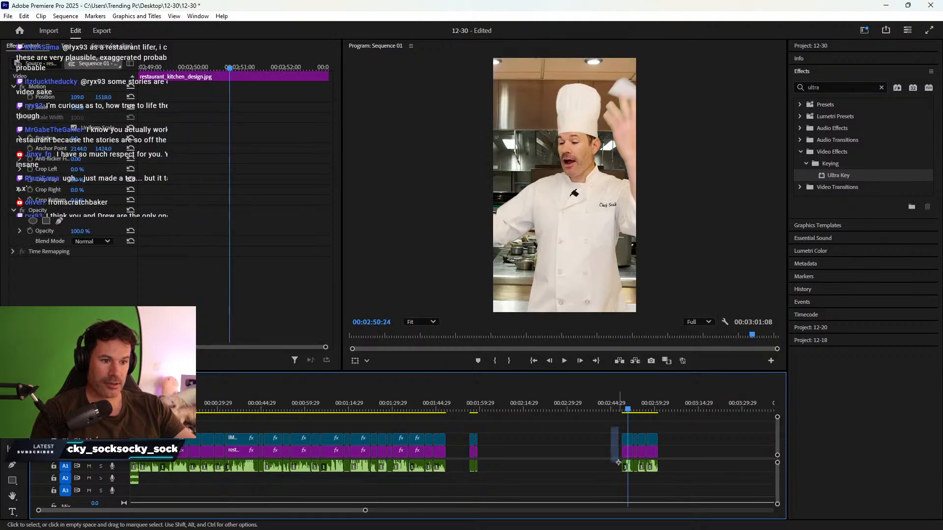
drag(618, 463, 472, 409)
click(466, 409)
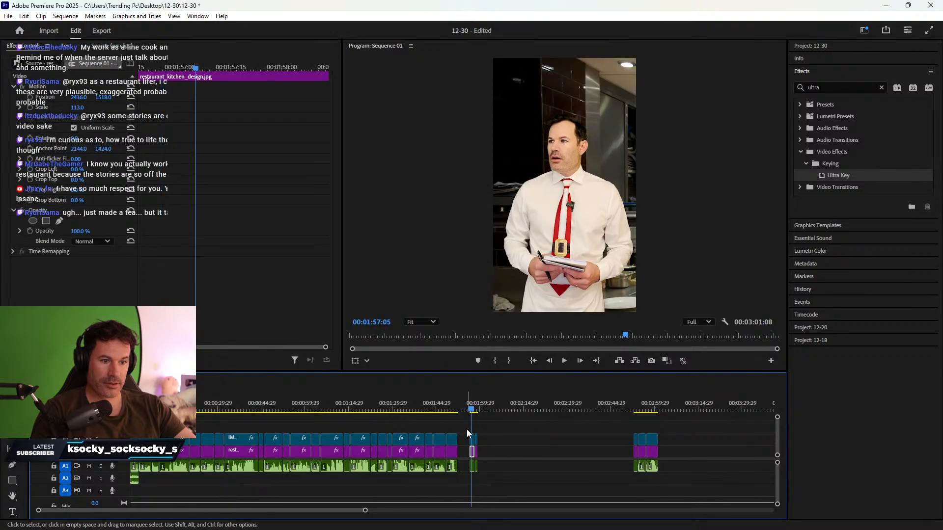
drag(474, 473, 460, 454)
drag(471, 404, 481, 404)
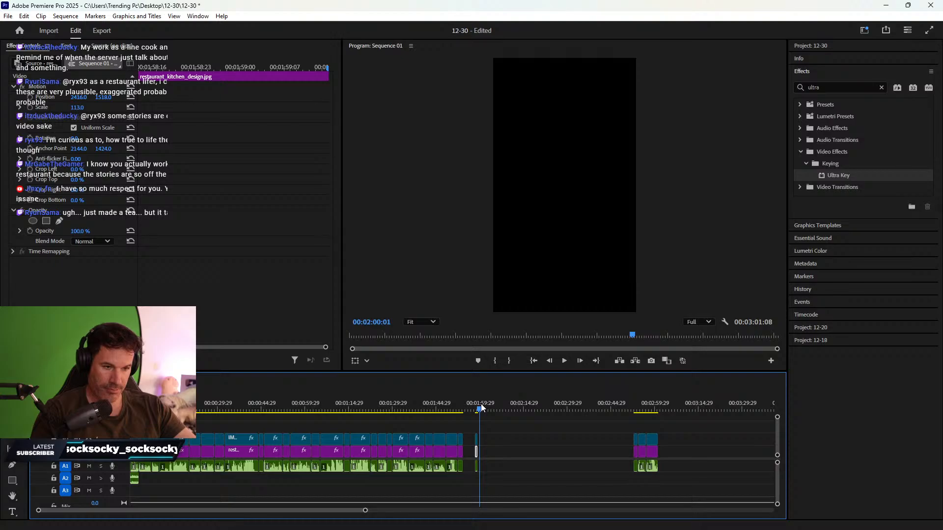
drag(472, 419, 530, 452)
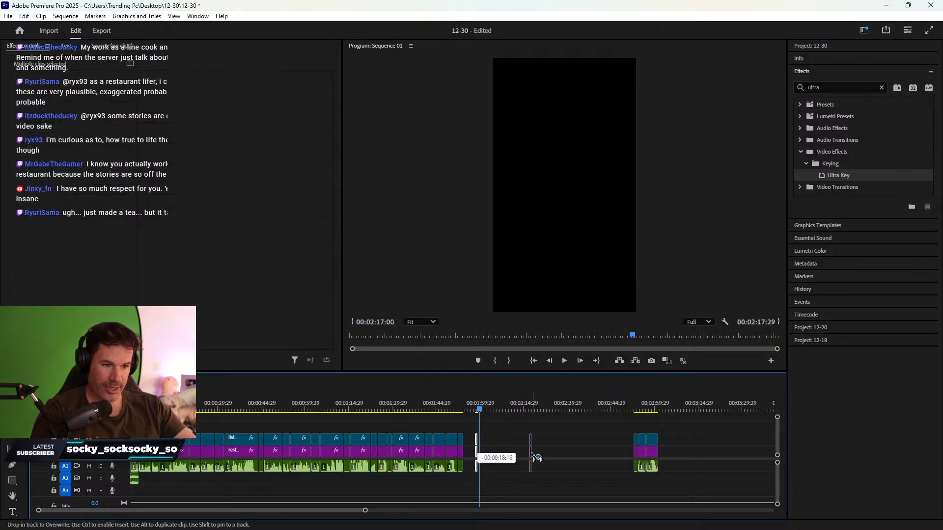
- Bring the kitchen clips from 2:53 to about 2:02 and slide the short clips against the main clips
click(633, 410)
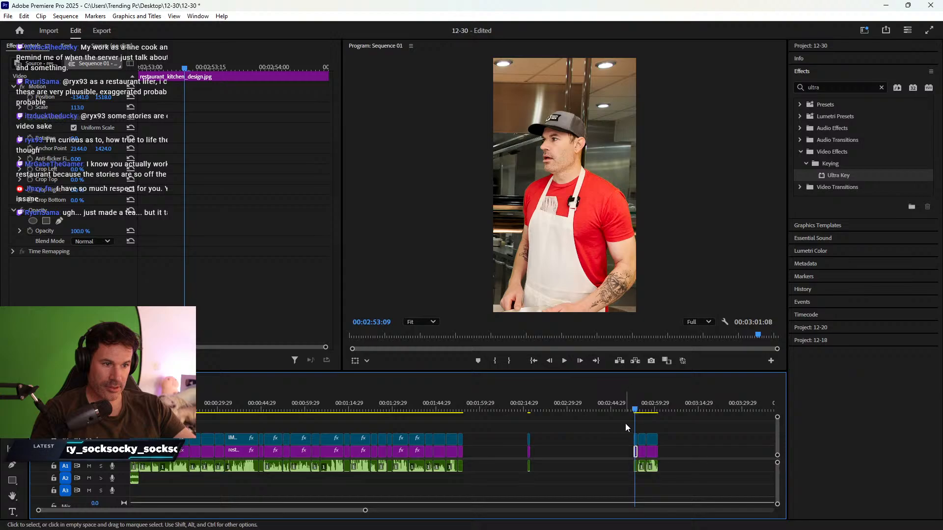
drag(625, 423, 486, 457)
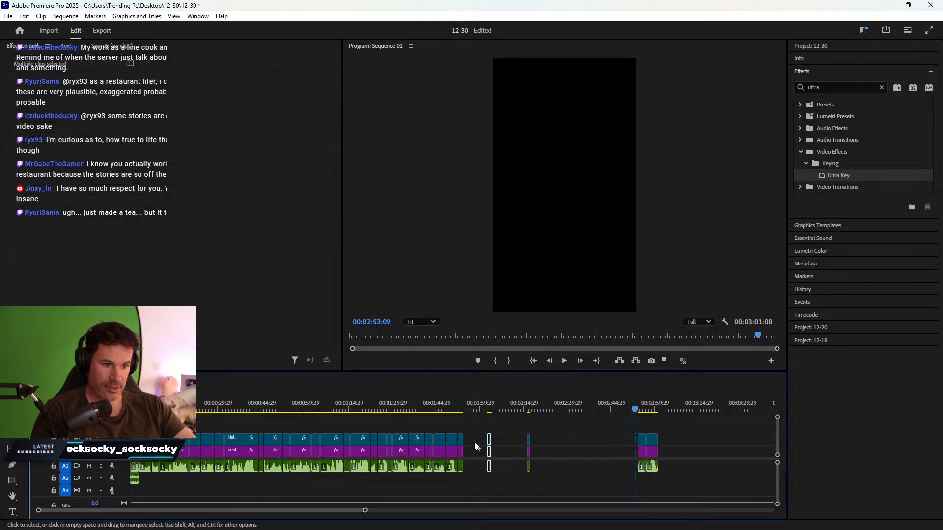
drag(449, 405, 468, 402)
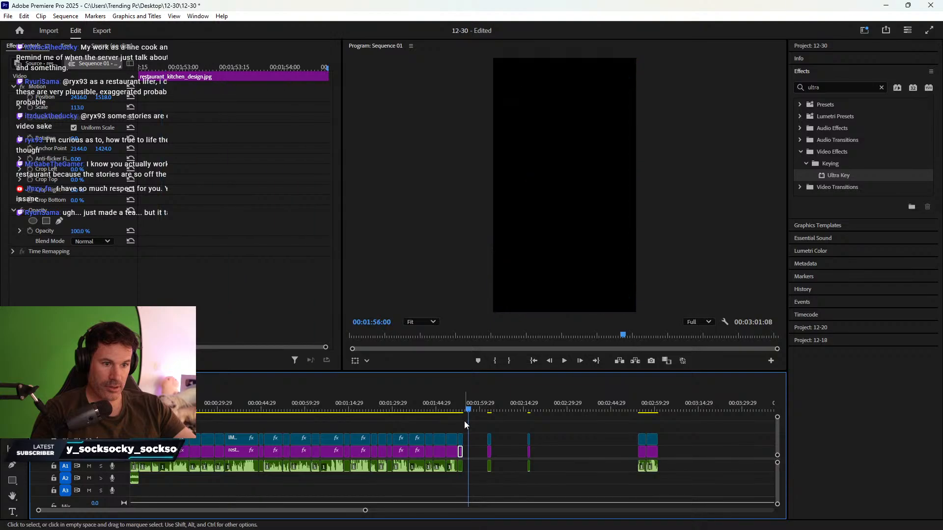
click(461, 452)
drag(460, 453, 490, 452)
drag(484, 406, 494, 410)
click(494, 464)
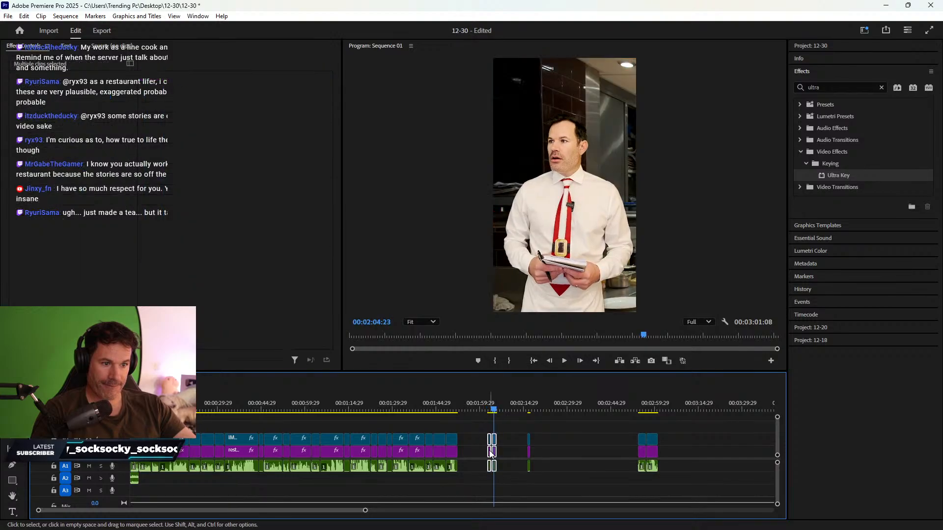
drag(489, 449, 459, 450)
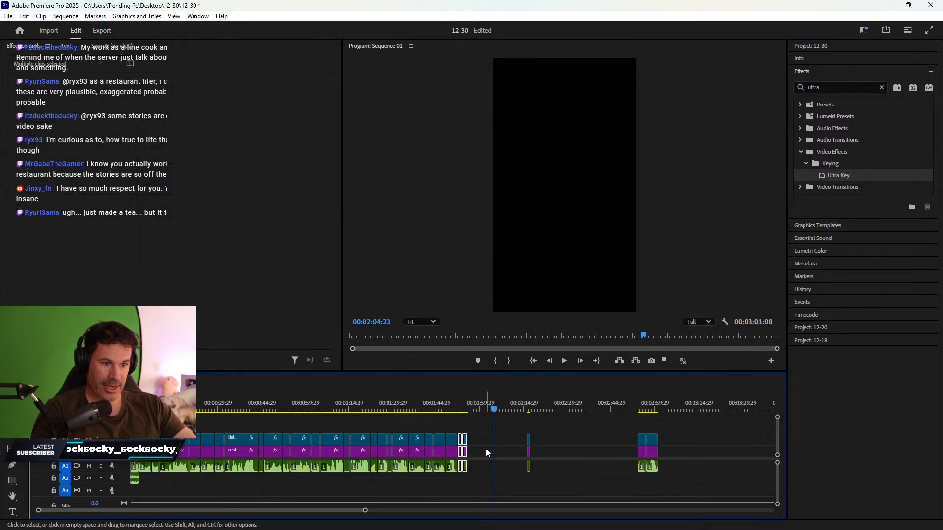
click(529, 410)
- Drop the three stacked clips from 2:54 right after the main edit
click(640, 411)
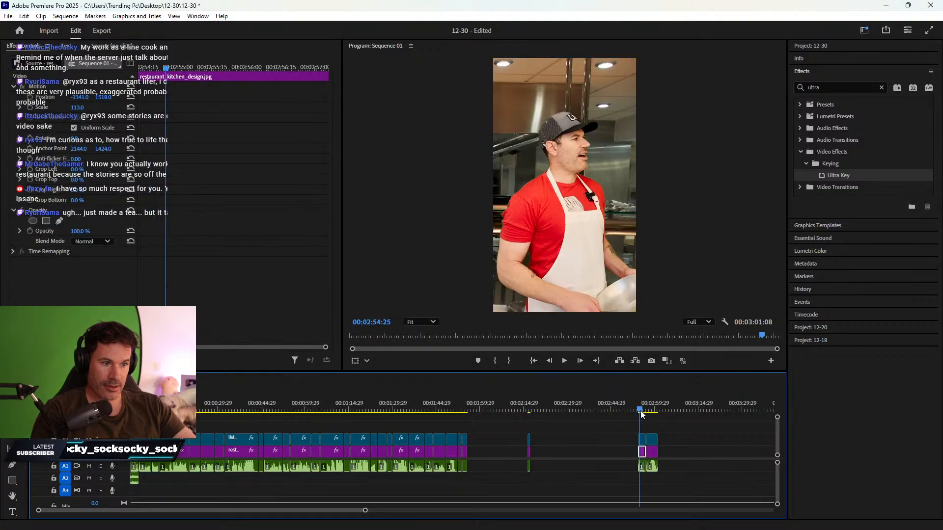
mouse_move(626, 427)
mouse_down()
mouse_move(643, 482)
mouse_move(541, 454)
mouse_move(477, 456)
mouse_up()
mouse_move(627, 424)
mouse_down()
mouse_move(660, 473)
mouse_move(483, 456)
mouse_up()
drag(521, 402, 532, 402)
- Zoom in and extend the end of the three stacked clips near 2:17 past 2:20
key(=)
key(=)
key(=)
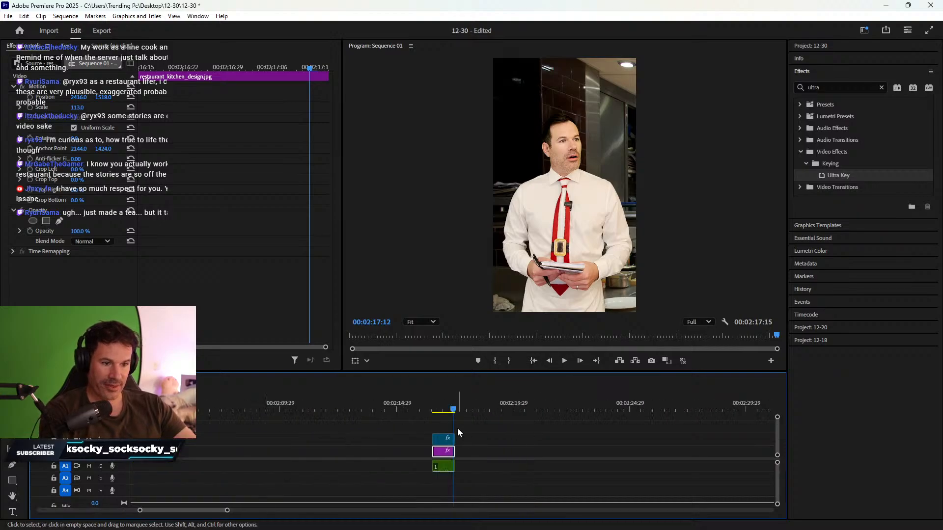
drag(446, 422, 458, 494)
drag(455, 451, 516, 450)
key(space)
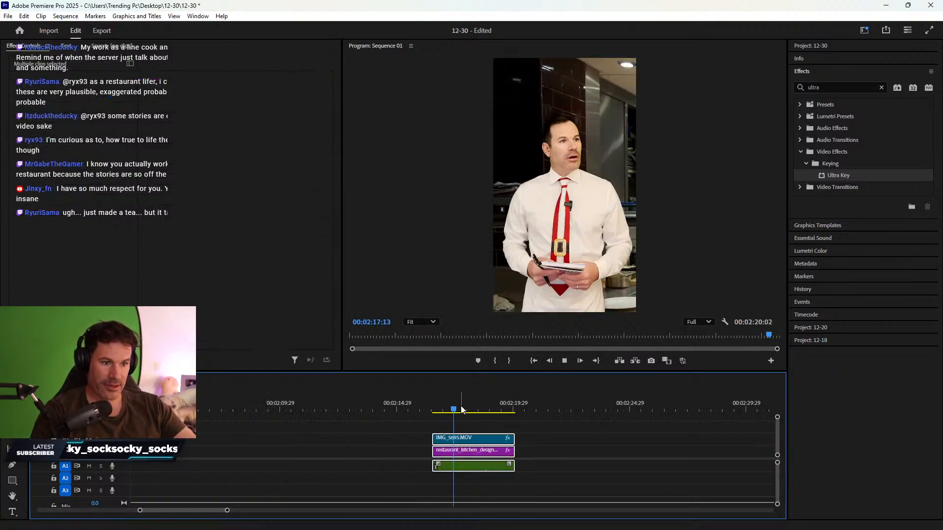
key(space)
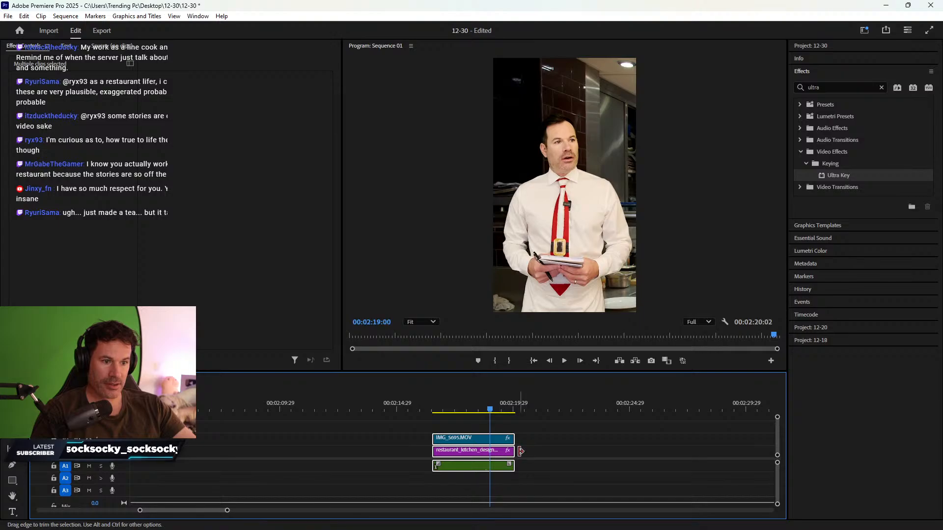
drag(520, 451, 611, 451)
key(space)
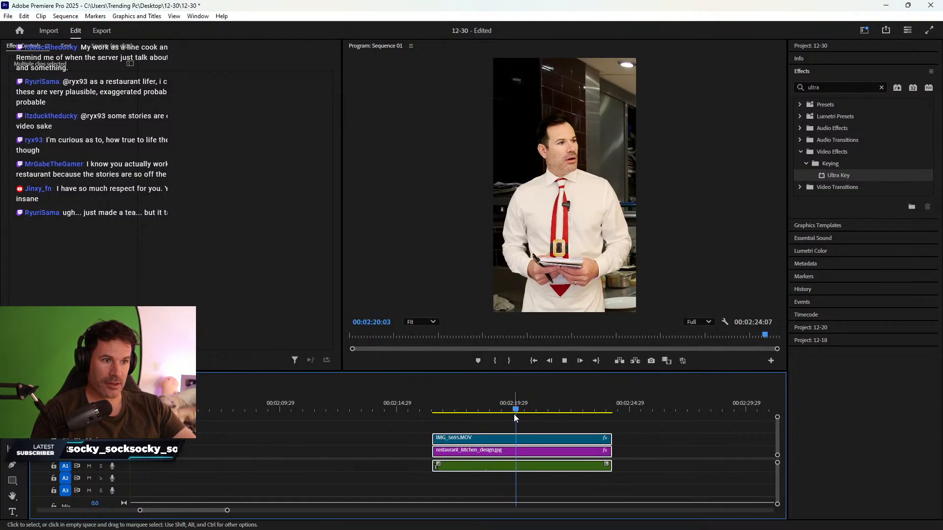
key(space)
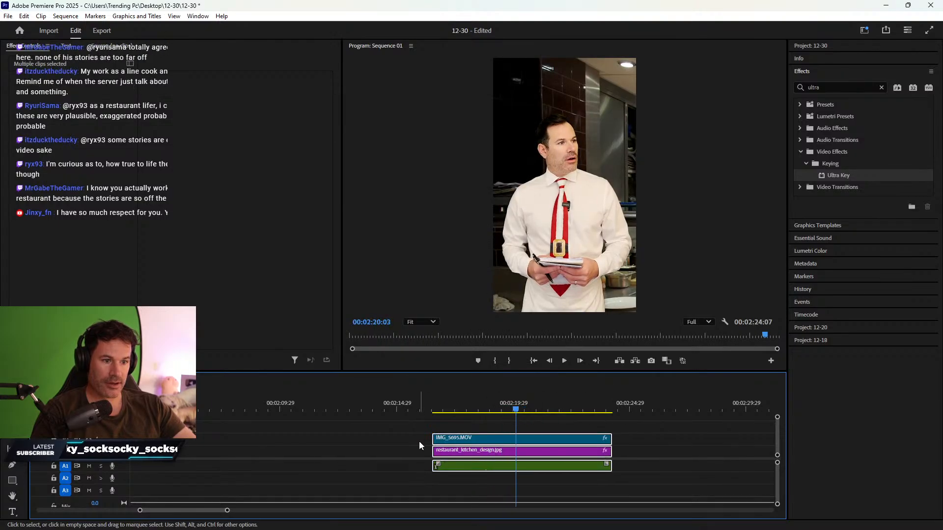
- Trim the last waiter clip's start and end, delete the gap before it, and enlarge the timeline
drag(433, 451, 516, 453)
key(space)
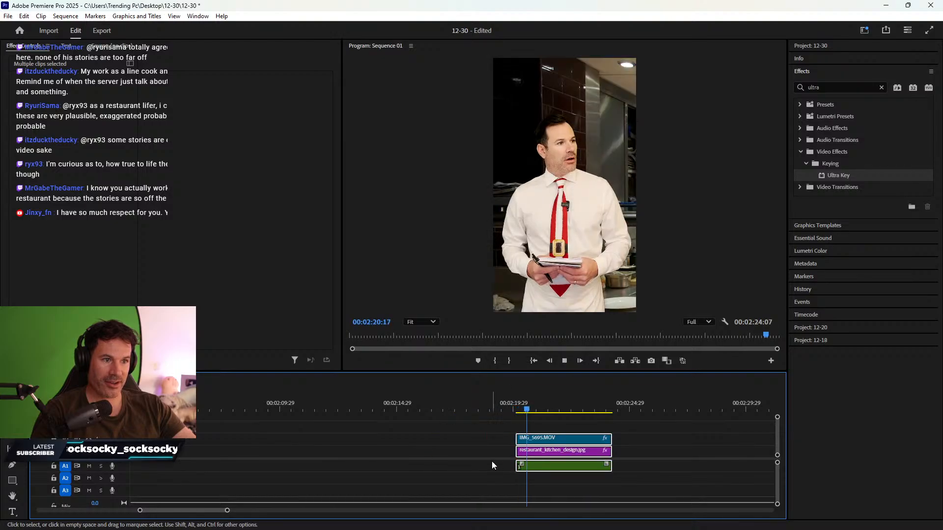
key(space)
drag(613, 452, 555, 459)
click(484, 450)
key(Delete)
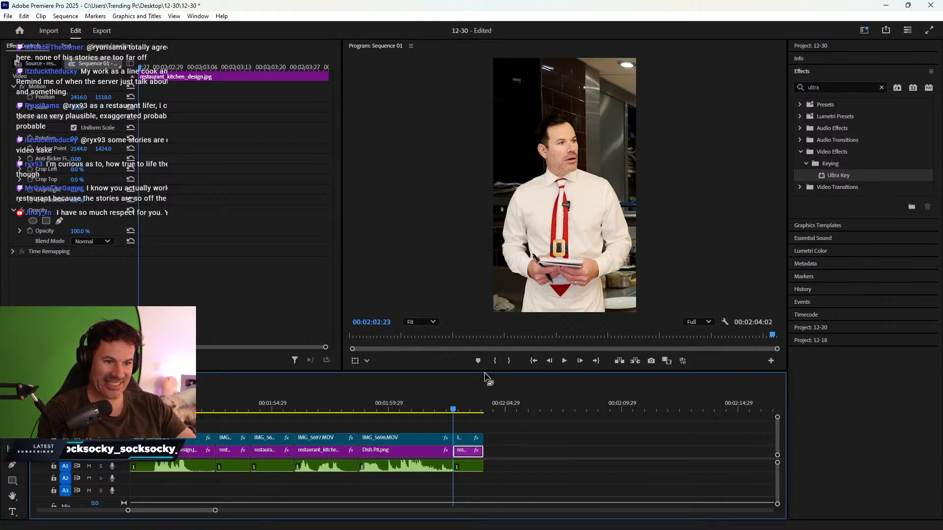
drag(485, 370, 485, 334)
scroll(261, 511, down, 5)
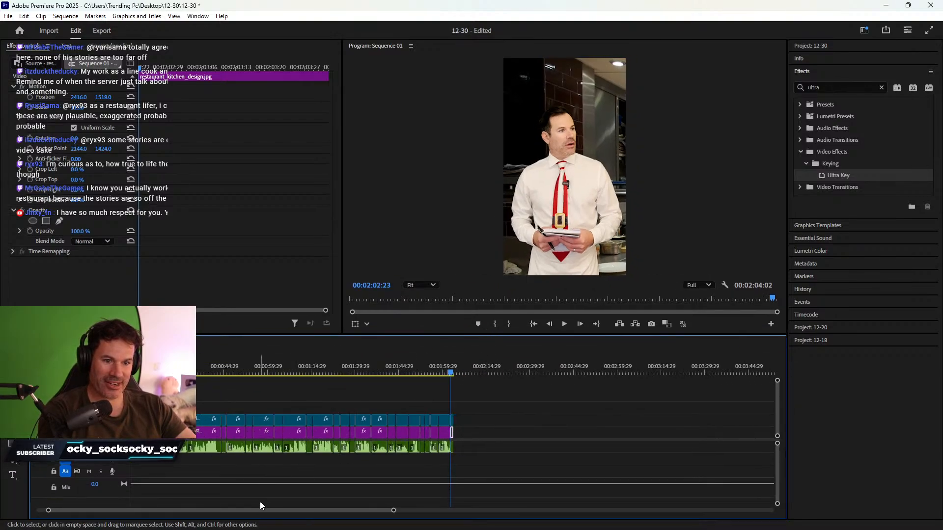
drag(262, 514, 252, 514)
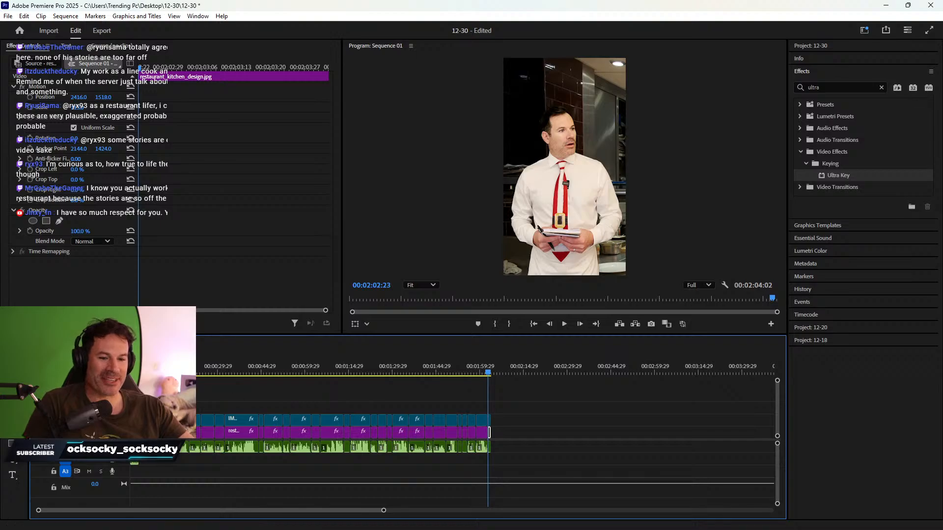
mouse_move(138, 372)
mouse_down()
mouse_move(277, 363)
mouse_move(130, 367)
mouse_up()
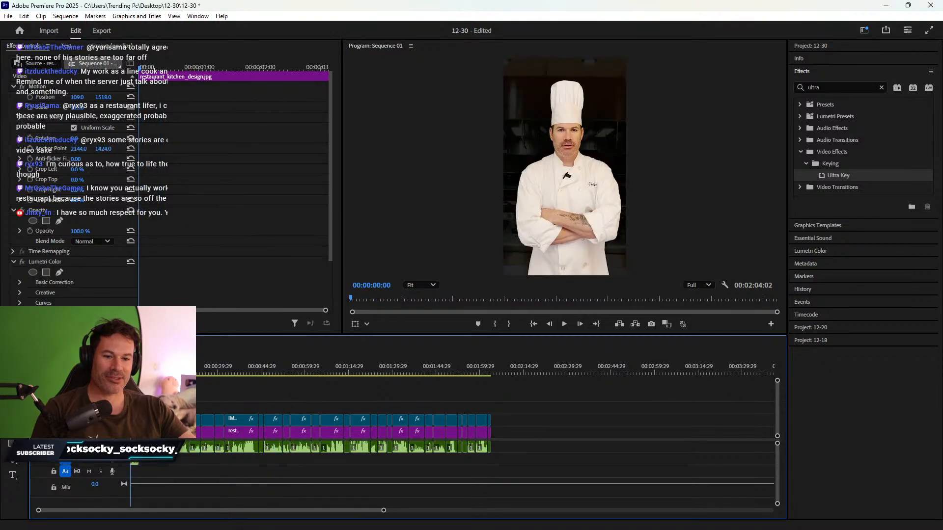
- Trim the IMG_5700 clip and its credit image to end at about 7 seconds, rippling out the gap
key(equal)
key(equal)
key(equal)
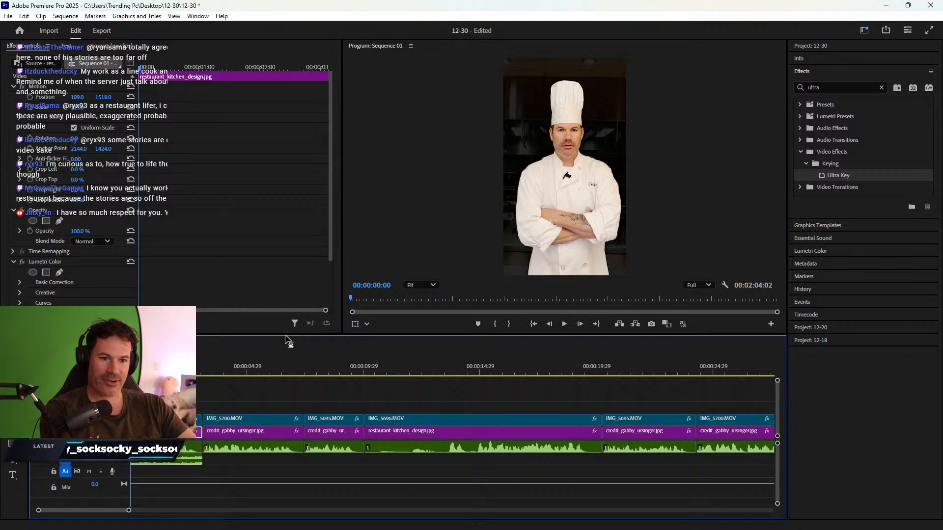
drag(286, 335, 286, 327)
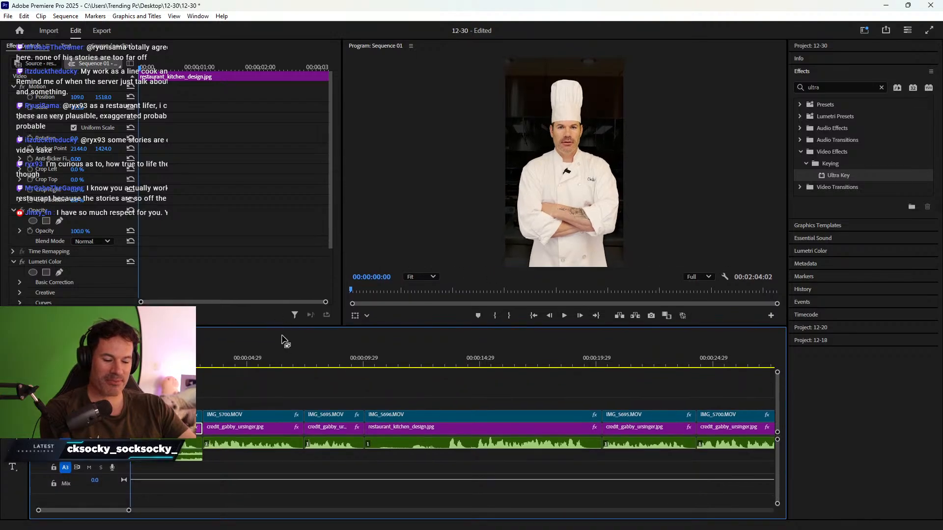
key(equal)
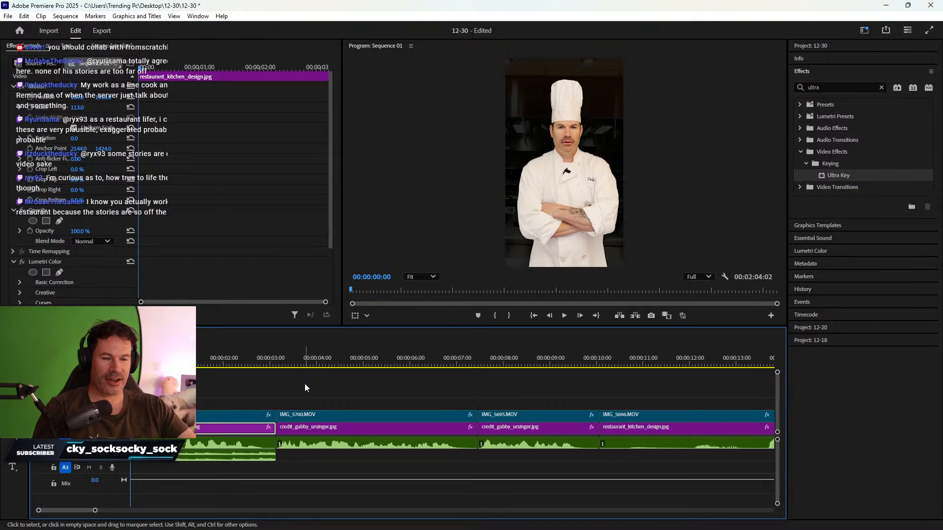
key(space)
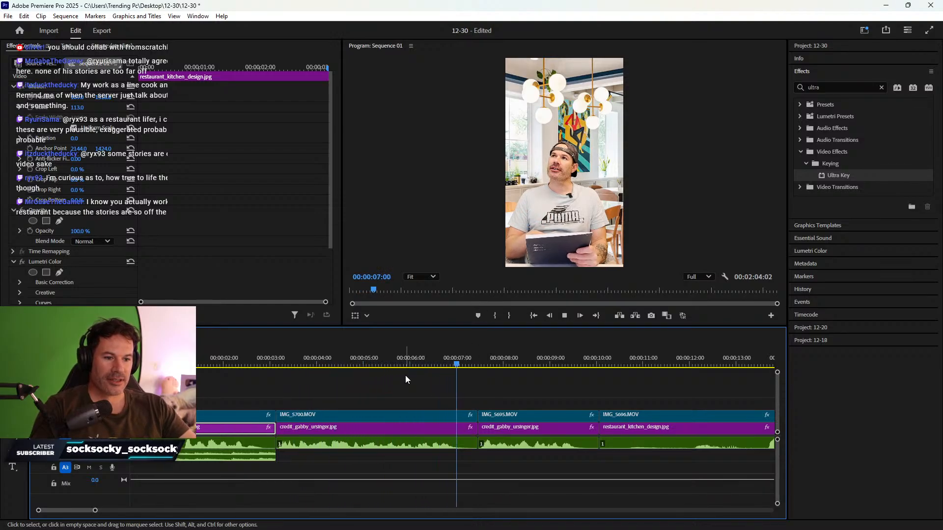
key(space)
drag(433, 399, 462, 428)
drag(513, 443, 513, 458)
right_click(470, 427)
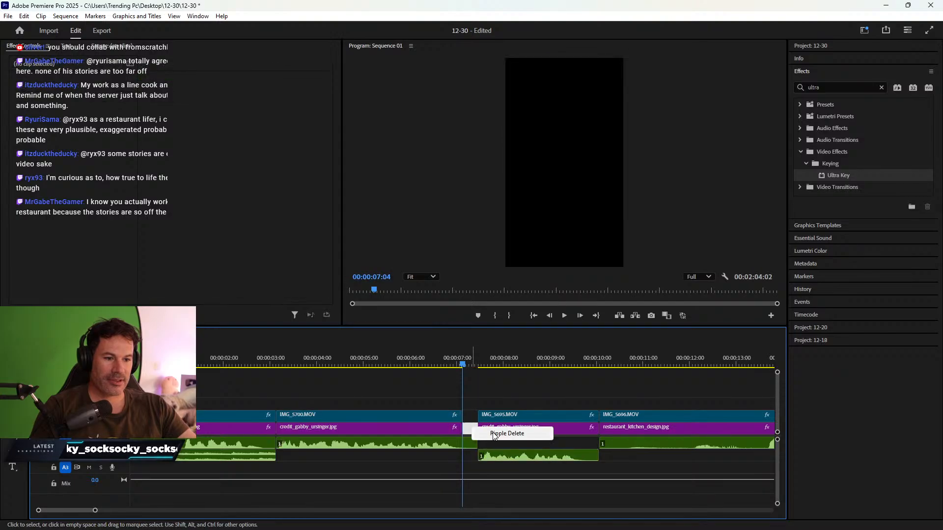
click(483, 433)
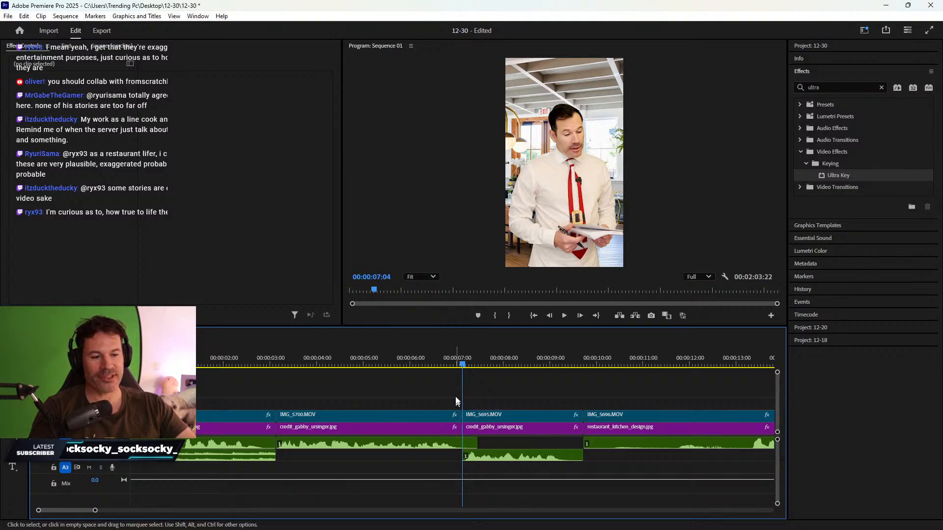
click(262, 364)
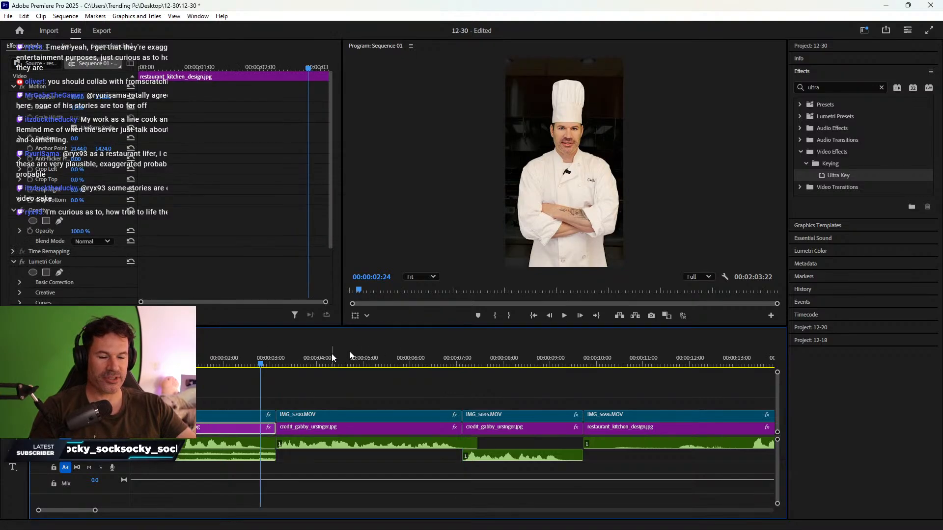
key(space)
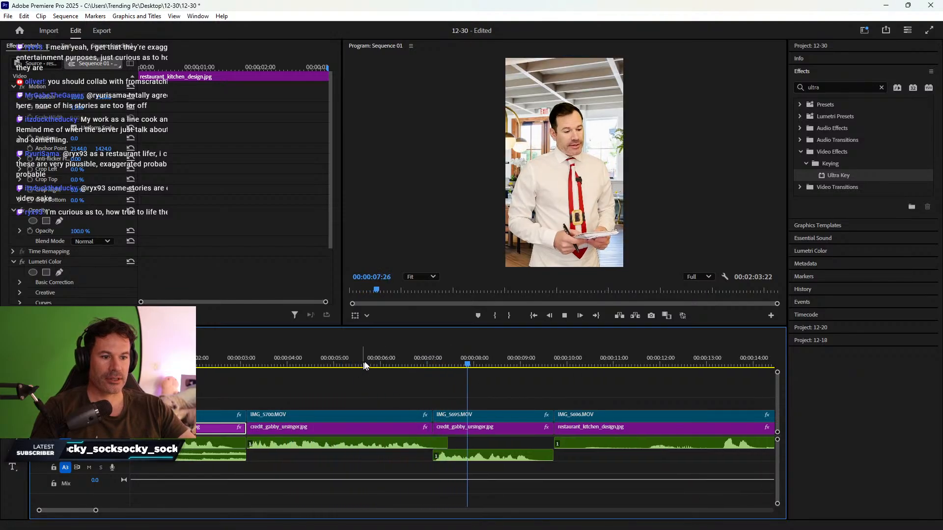
key(space)
click(529, 457)
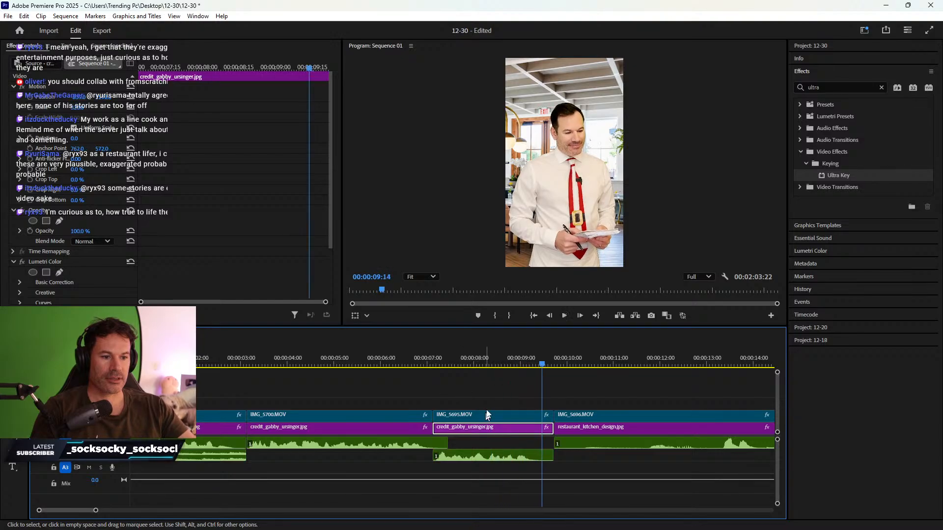
drag(529, 458, 541, 471)
drag(551, 431, 544, 432)
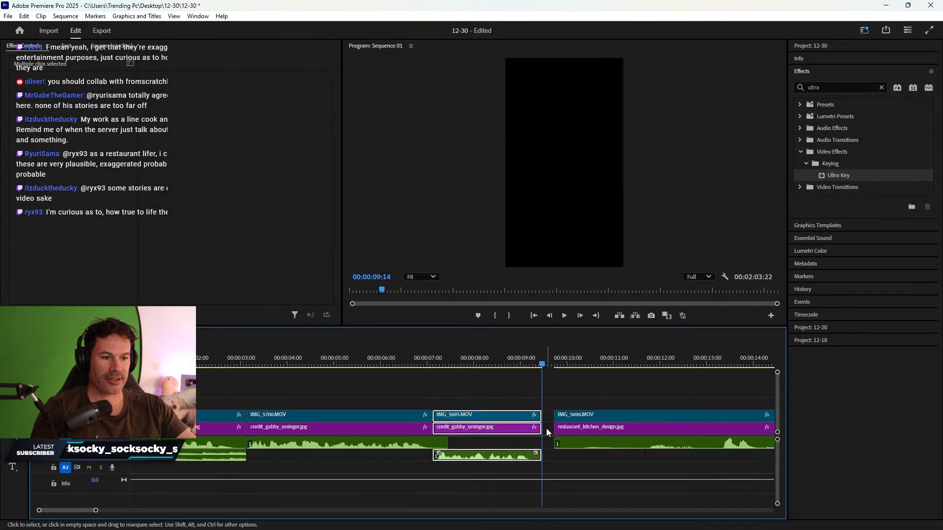
right_click(548, 428)
click(563, 435)
- Select the printer sound.mp4 clip on A3 in the 12-18 sequence, then return to the 12-30 sequence
key(minus)
key(minus)
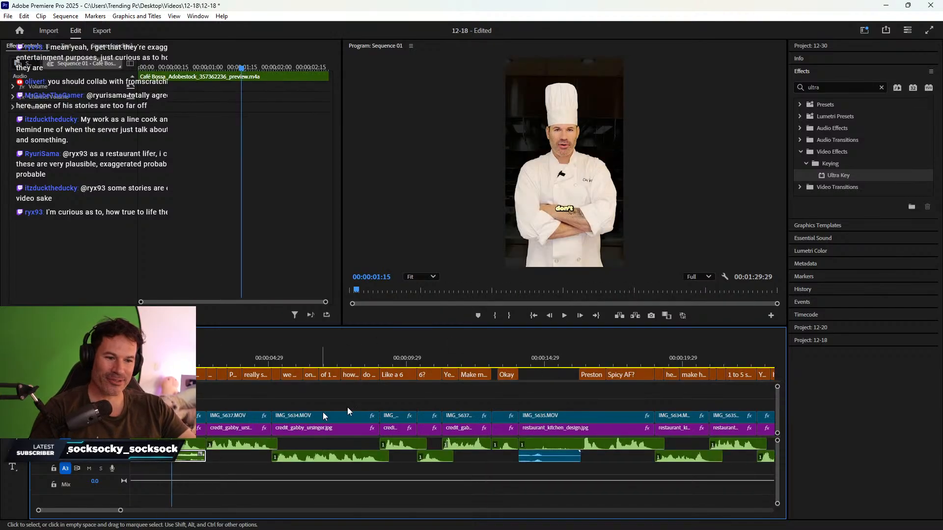
click(555, 432)
click(556, 458)
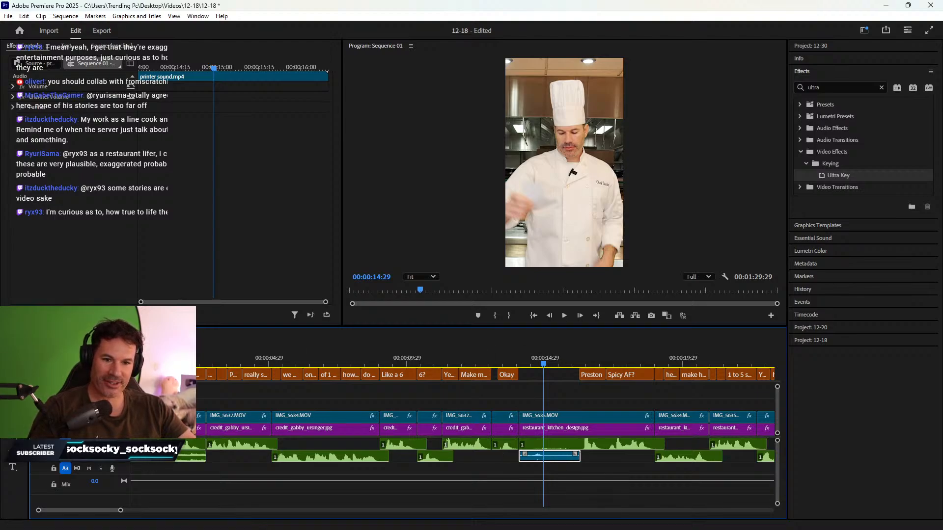
click(64, 335)
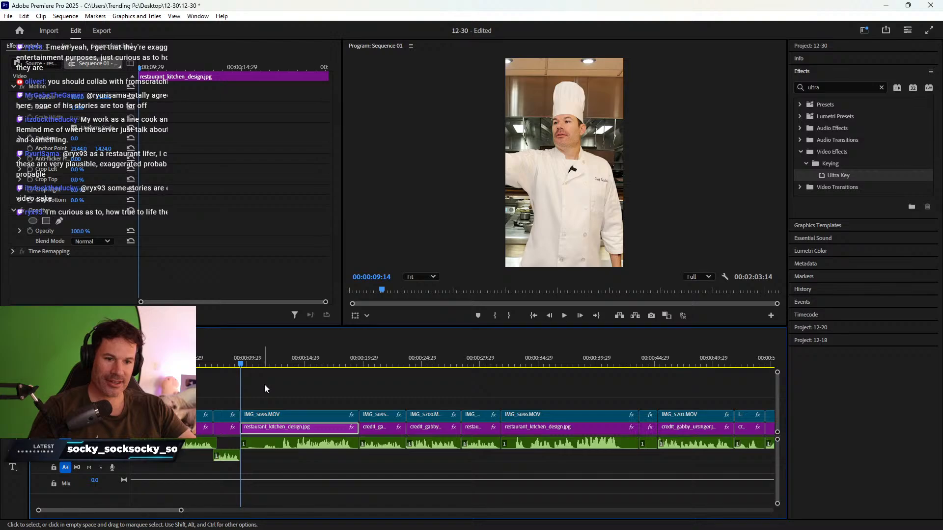
- Paste the printer sound onto A2 at the playhead and play from 00:00:09:29 to review
key(ctrl+v)
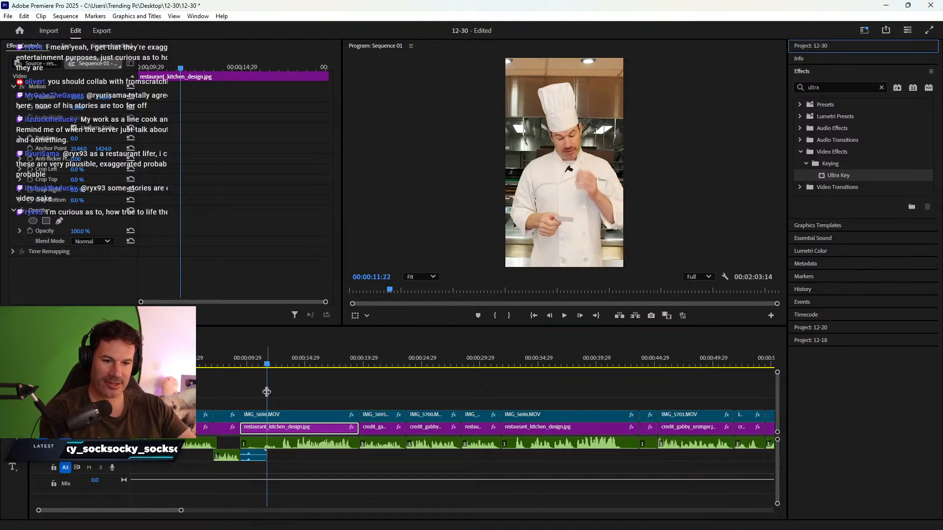
click(251, 360)
key(=)
key(=)
mouse_move(413, 363)
mouse_down()
mouse_move(448, 356)
mouse_move(403, 352)
mouse_up()
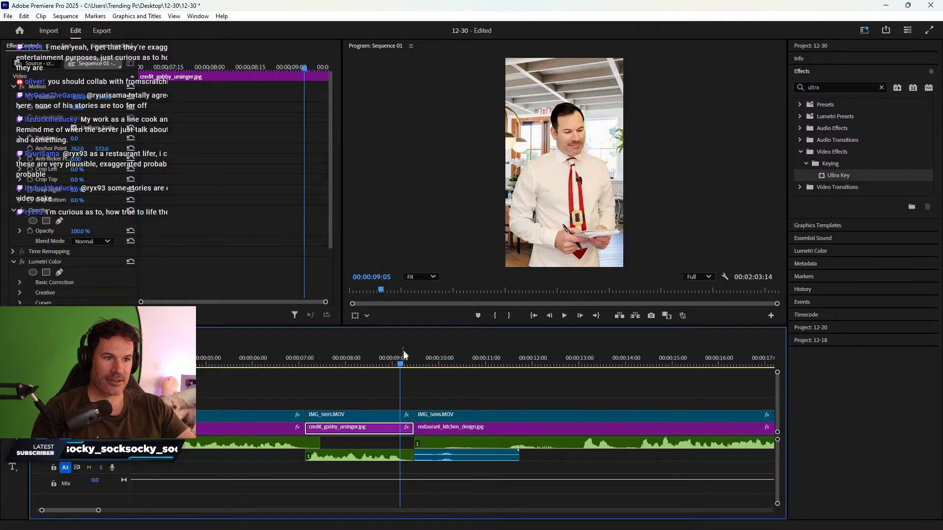
key(space)
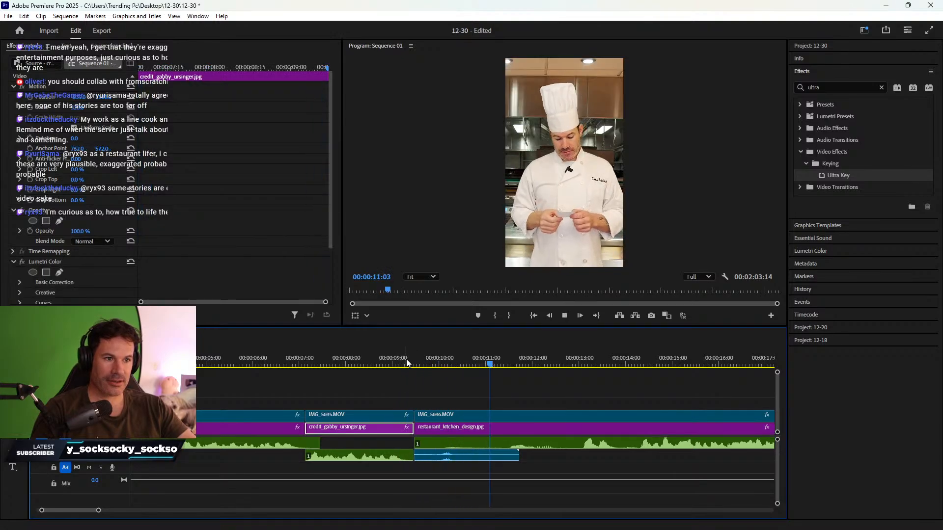
- Trim the three stacked clips at the next cut to the playhead and ripple delete the gap
scroll(524, 425, down, 8)
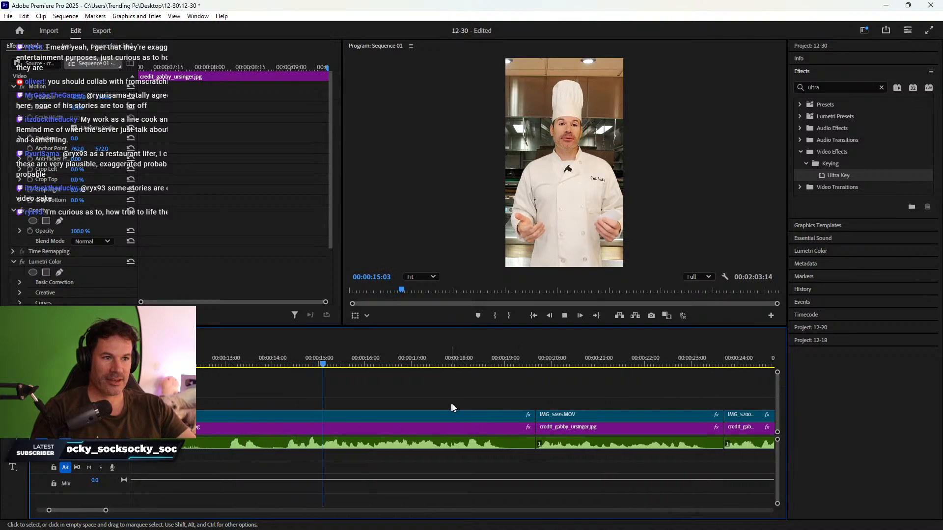
scroll(453, 408, down, 3)
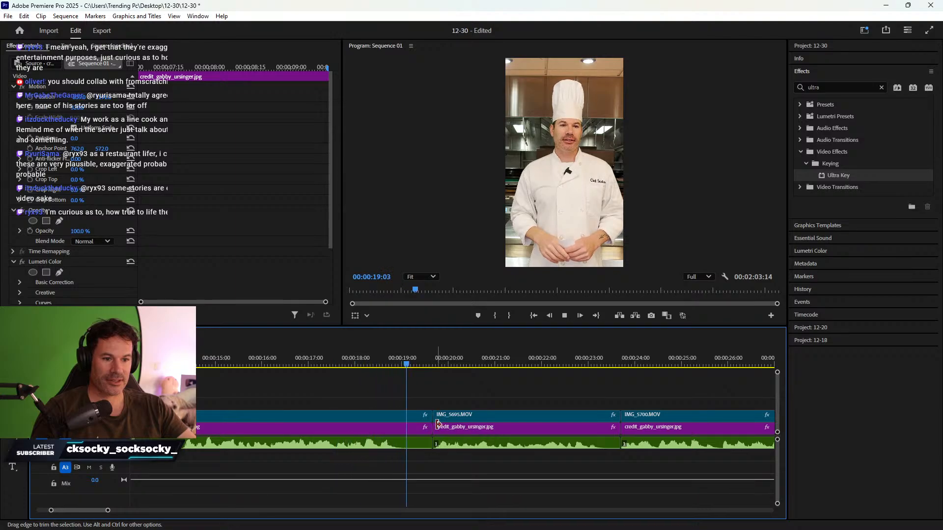
key(space)
drag(381, 400, 404, 433)
right_click(417, 431)
click(432, 436)
click(361, 360)
key(space)
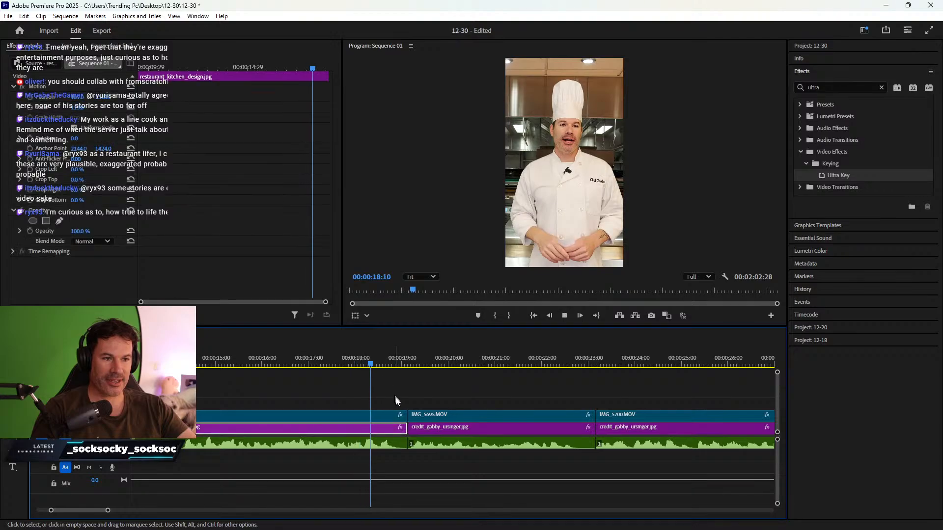
scroll(396, 397, down, 2)
- Select the clips at the 19:00 cut and close the gap there
click(245, 361)
key(space)
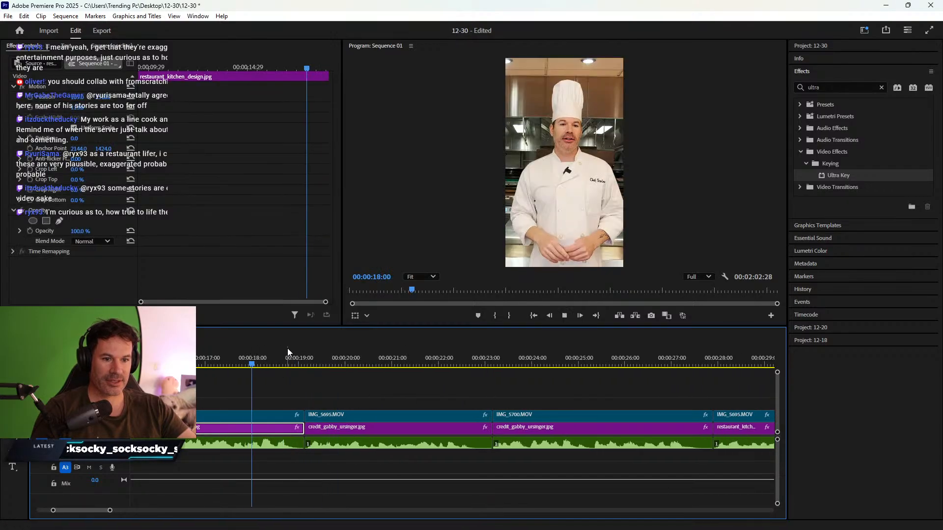
key(space)
drag(280, 402, 329, 455)
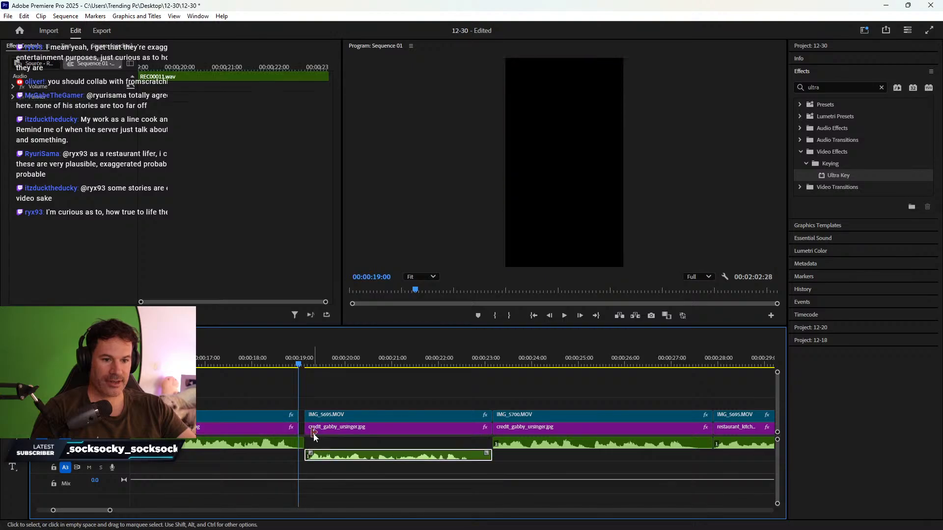
click(302, 428)
key(Delete)
click(253, 364)
key(space)
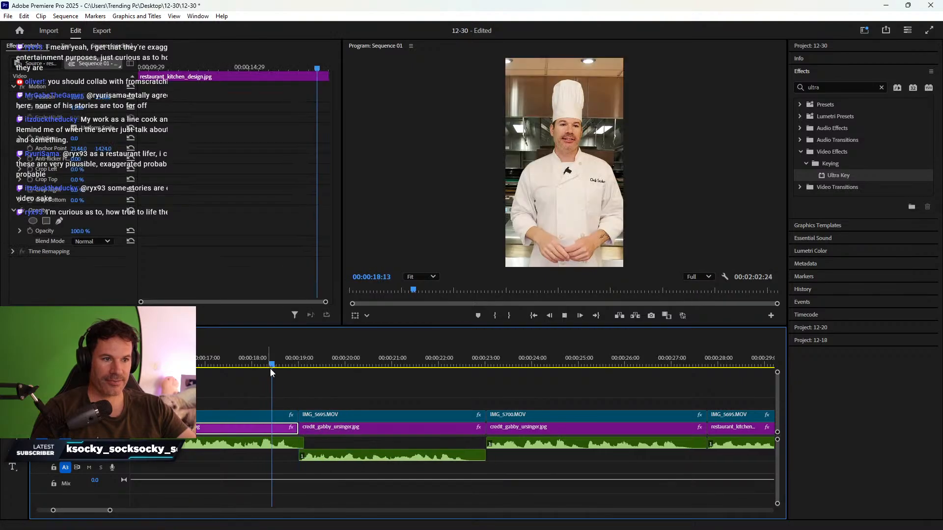
key(space)
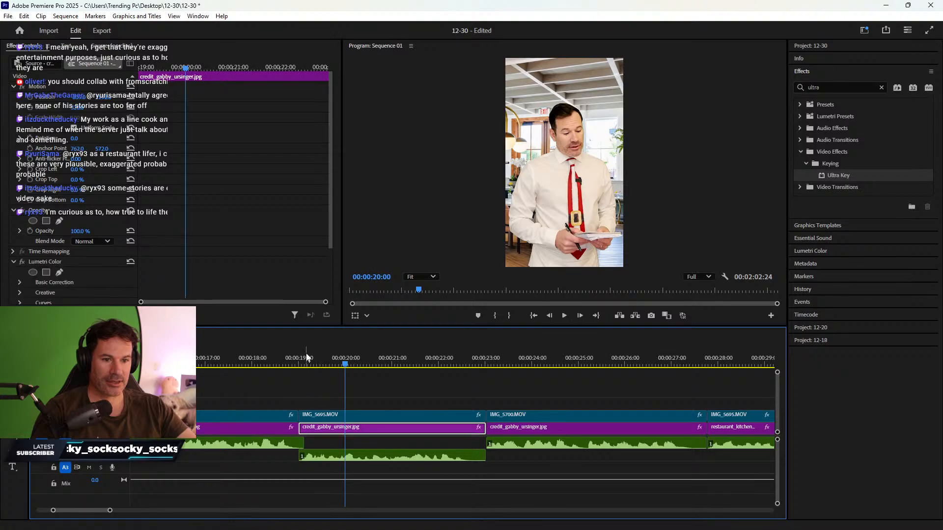
drag(306, 356, 304, 354)
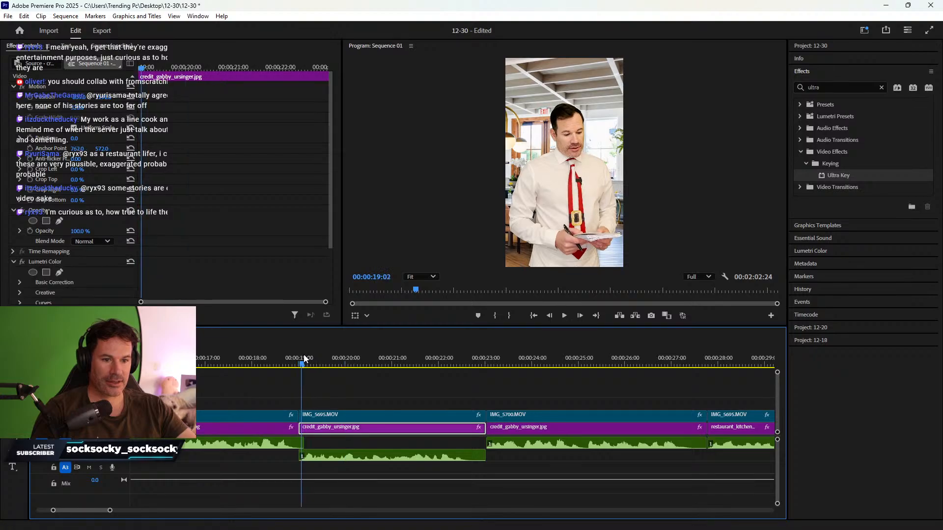
drag(338, 401, 337, 473)
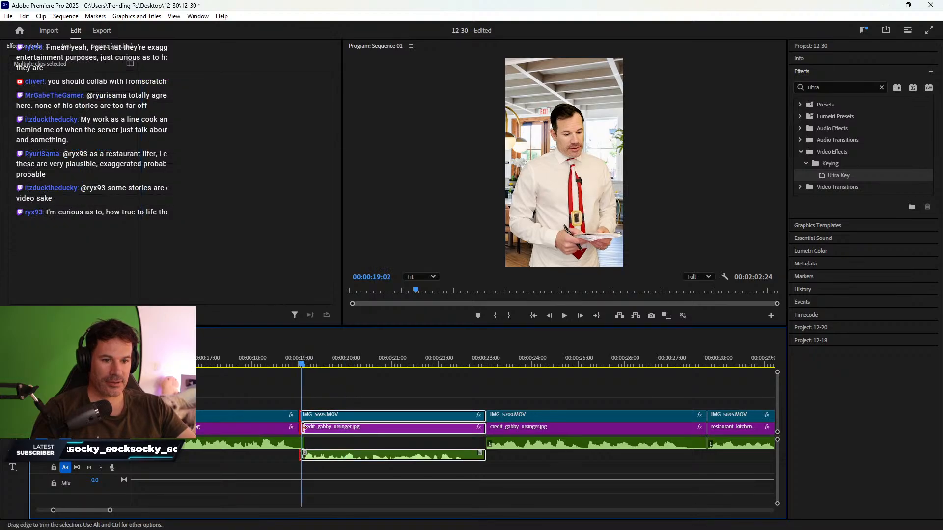
right_click(299, 428)
click(320, 433)
- Trim the image clip stack to the playhead at 22:20 and ripple delete the leftover gap
click(271, 358)
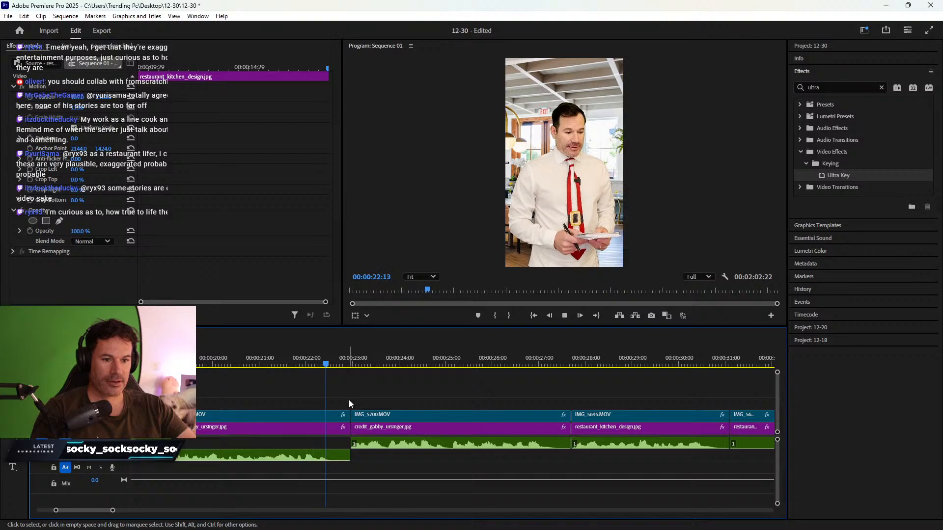
key(space)
click(328, 428)
drag(319, 379, 335, 430)
right_click(345, 429)
click(358, 434)
click(281, 364)
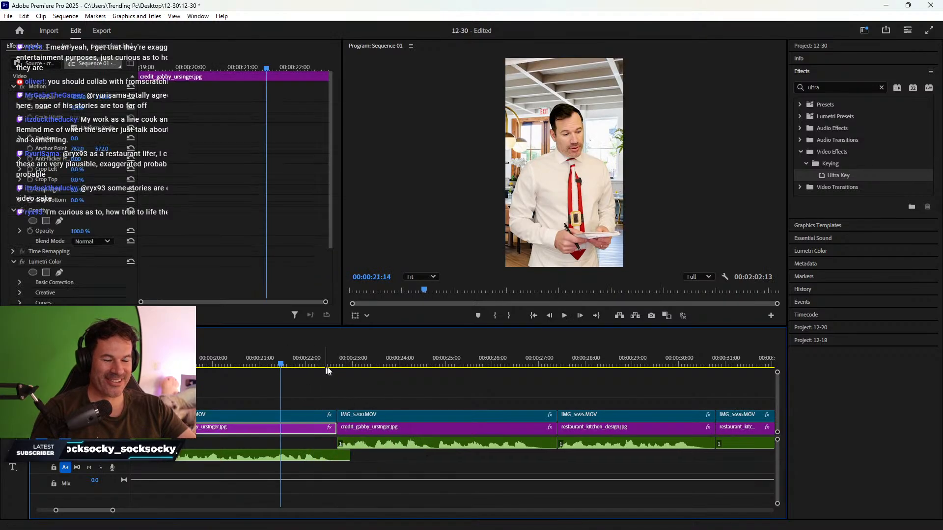
key(space)
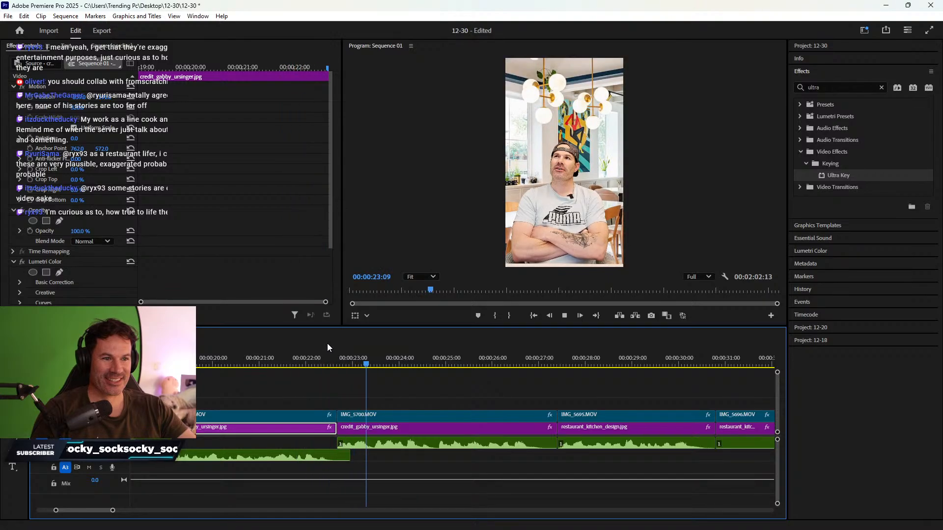
scroll(443, 446, down, 2)
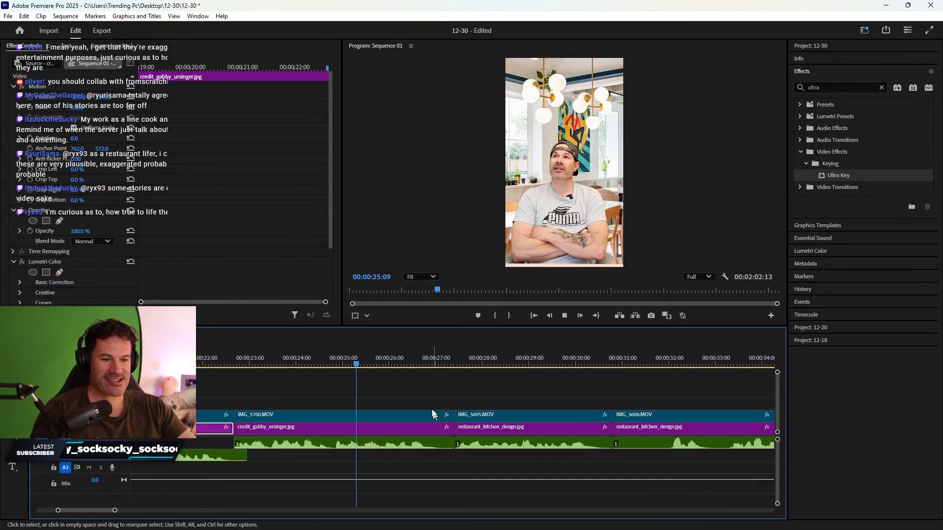
- Stop at 27:06 and select IMG_5700.MOV with its background and audio
click(377, 433)
click(399, 362)
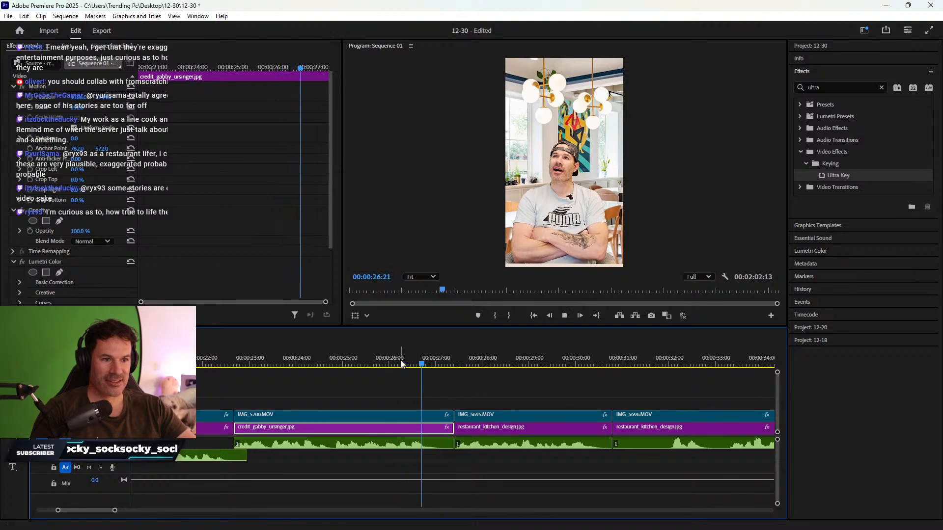
key(space)
drag(420, 406, 446, 441)
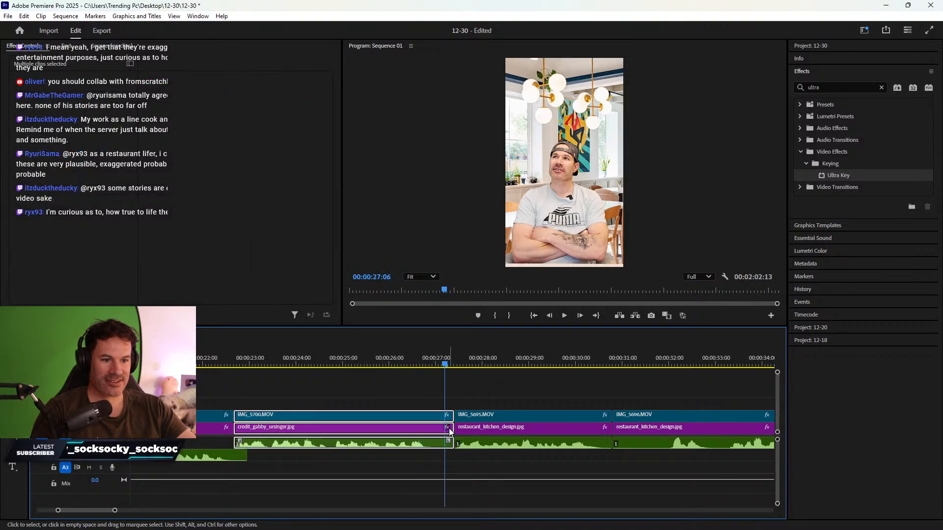
- Ripple delete the empty gap between the clips
click(448, 431)
right_click(452, 428)
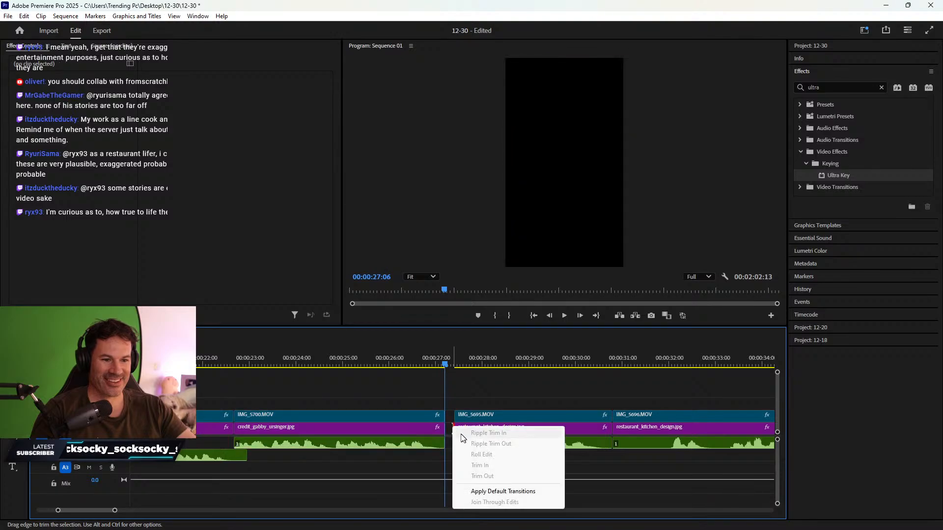
right_click(448, 420)
click(462, 422)
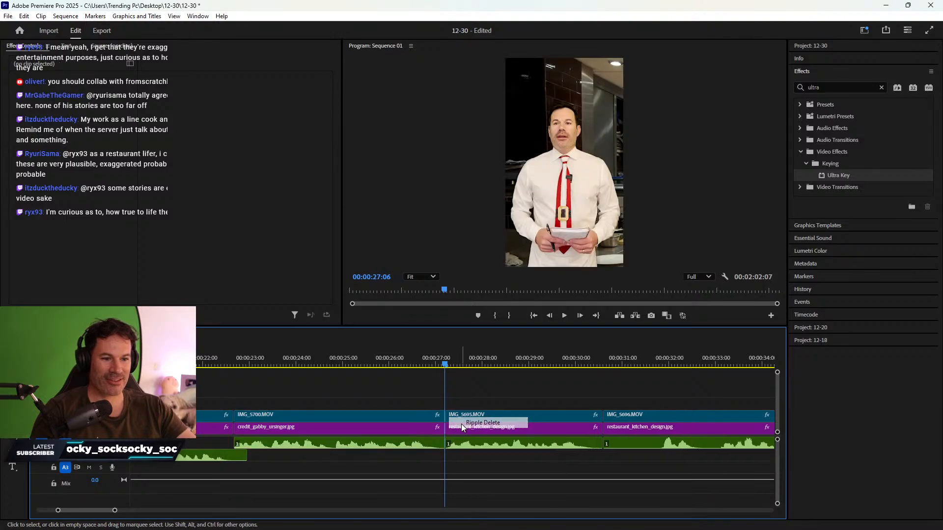
- Play back from 25:26 and stop at 30:13 to review the edit
click(383, 351)
key(space)
scroll(465, 378, down, 3)
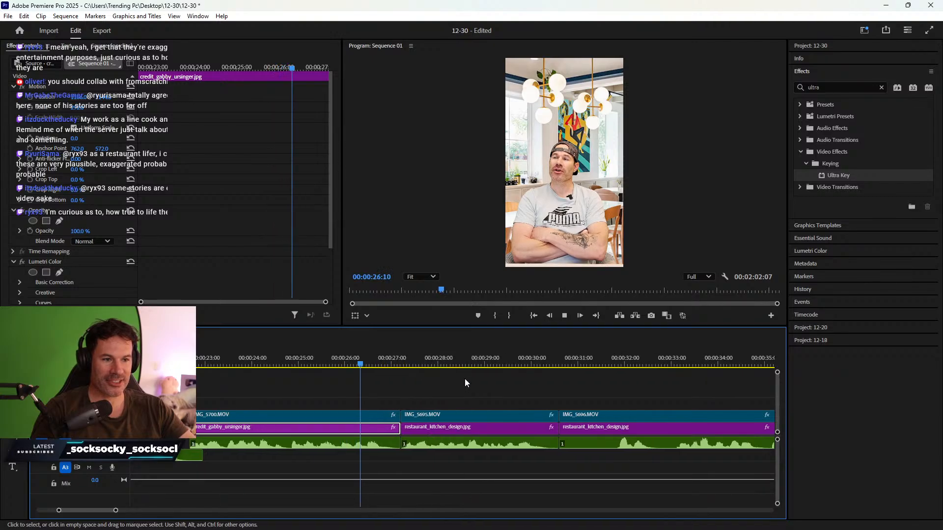
scroll(442, 390, down, 2)
scroll(418, 403, down, 2)
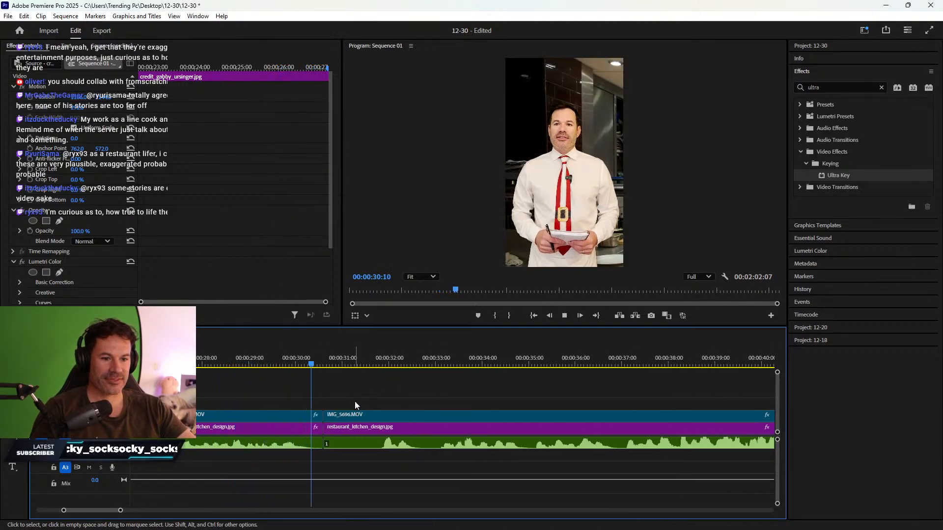
key(space)
- Move the REC00012.wav audio down to A2 and close the gap before IMG_5696 at 30:10
drag(289, 364, 311, 364)
click(298, 416)
drag(349, 444, 352, 454)
click(318, 428)
key(Delete)
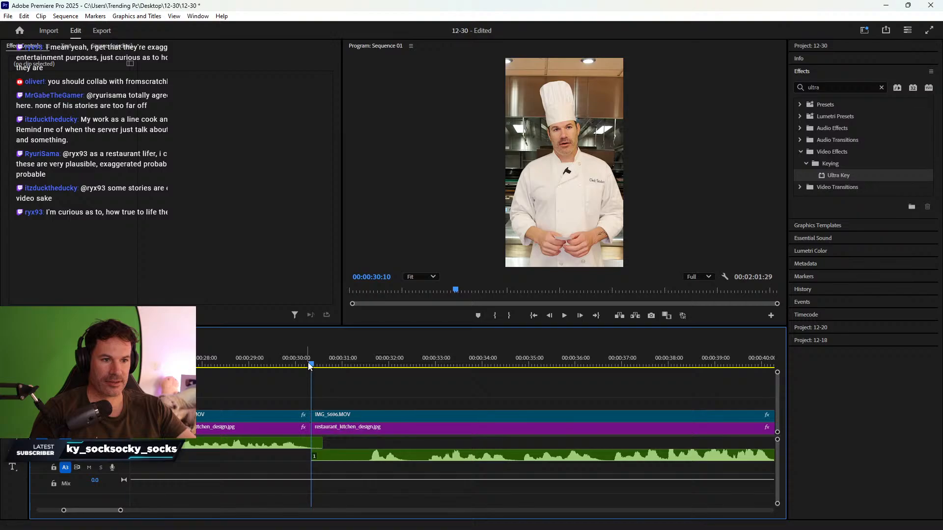
key(space)
key(space)
- Trim the start of IMG_5696, its kitchen background and audio, then ripple delete the gap
drag(346, 399, 369, 462)
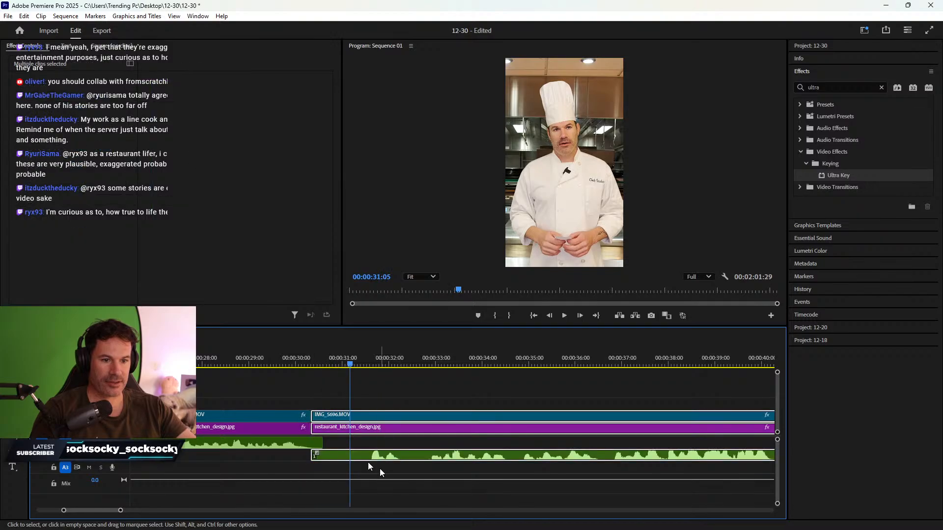
drag(311, 427, 349, 434)
right_click(345, 428)
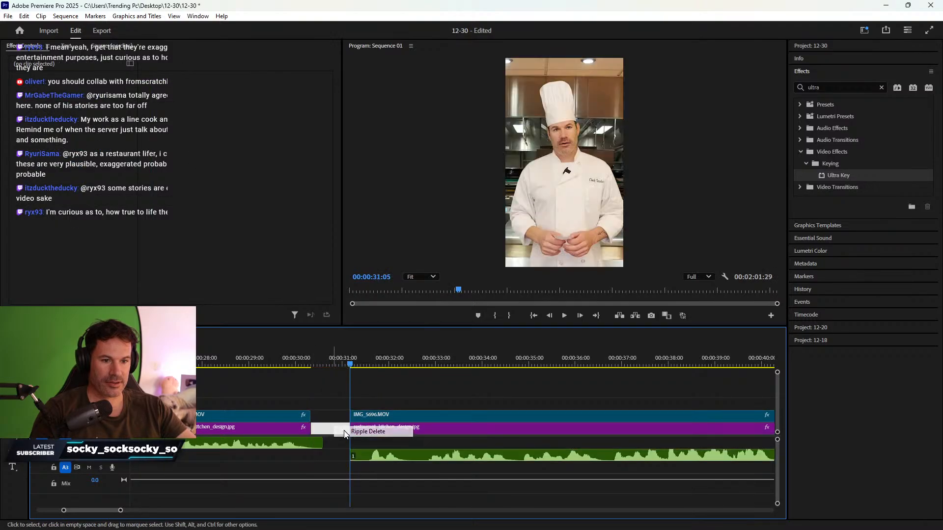
click(361, 432)
click(266, 356)
key(space)
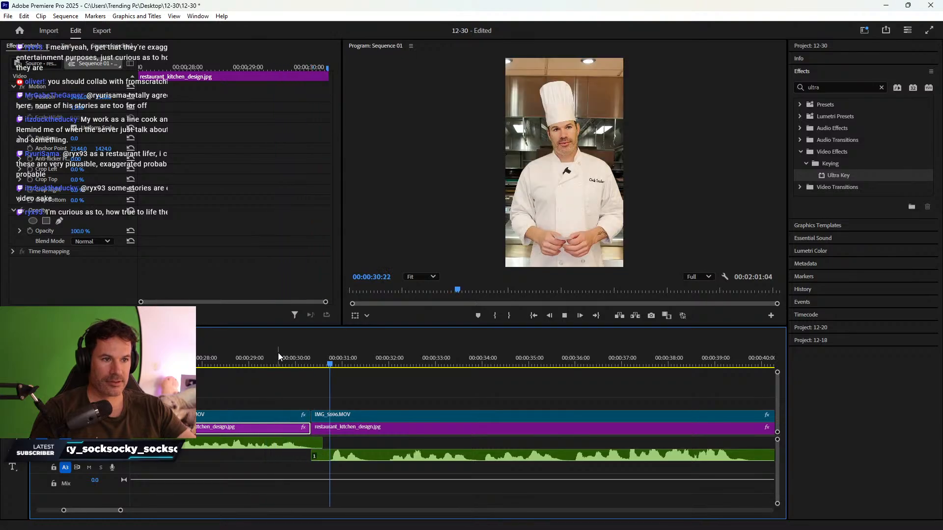
scroll(434, 395, down, 4)
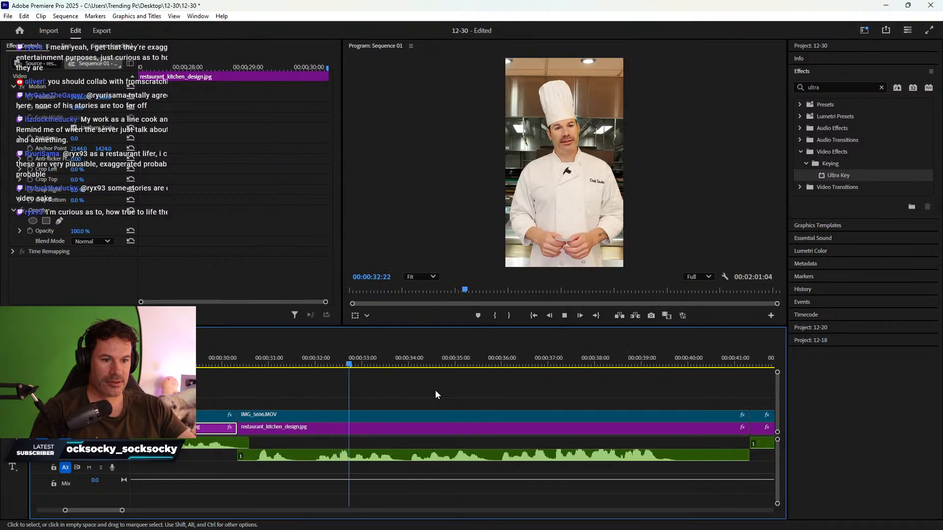
scroll(425, 388, down, 3)
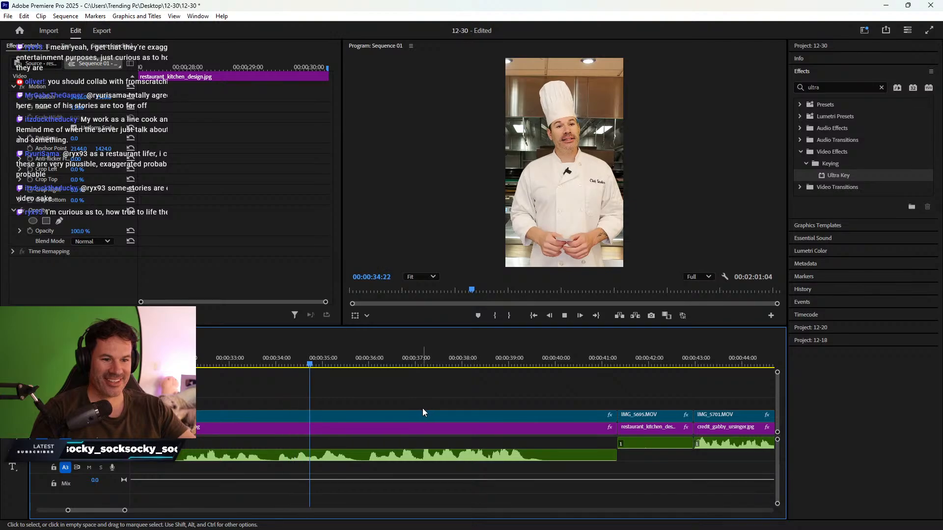
- Split the audio with the Razor tool at 37:04
key(=)
scroll(544, 427, down, 2)
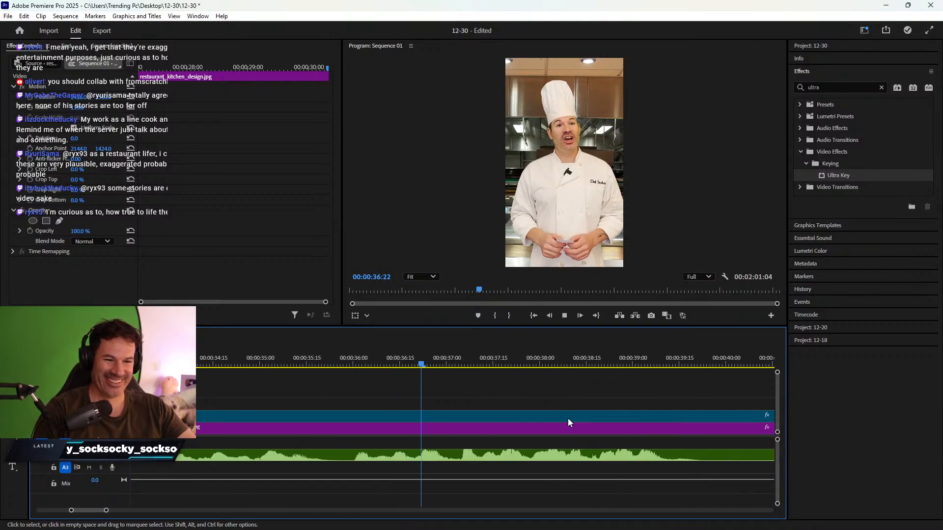
key(space)
click(429, 364)
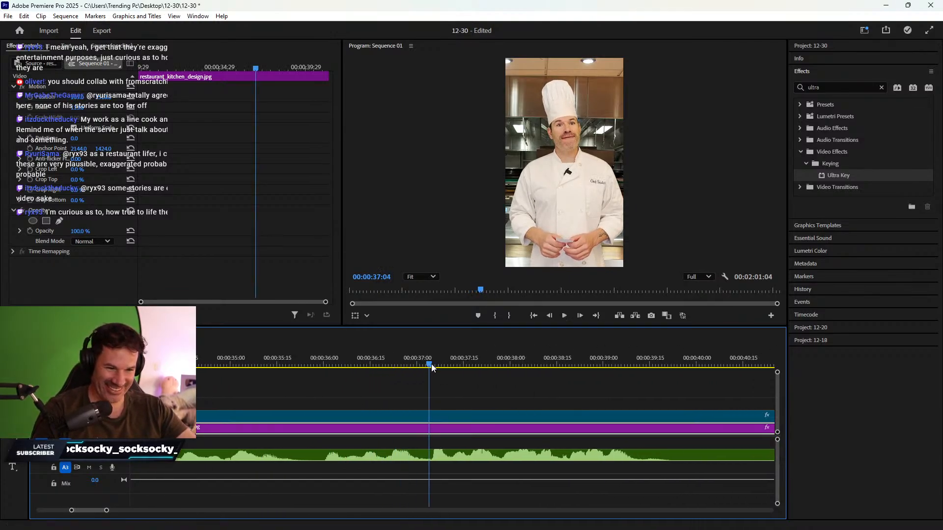
key(c)
click(429, 455)
key(v)
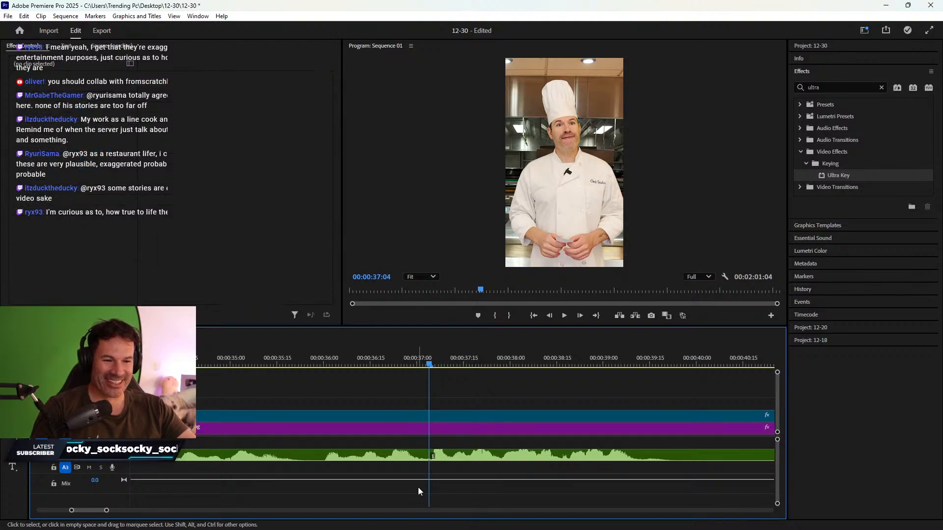
key(space)
key(space)
- Make a second Razor cut in the audio at 37:13 to isolate a short piece
key(c)
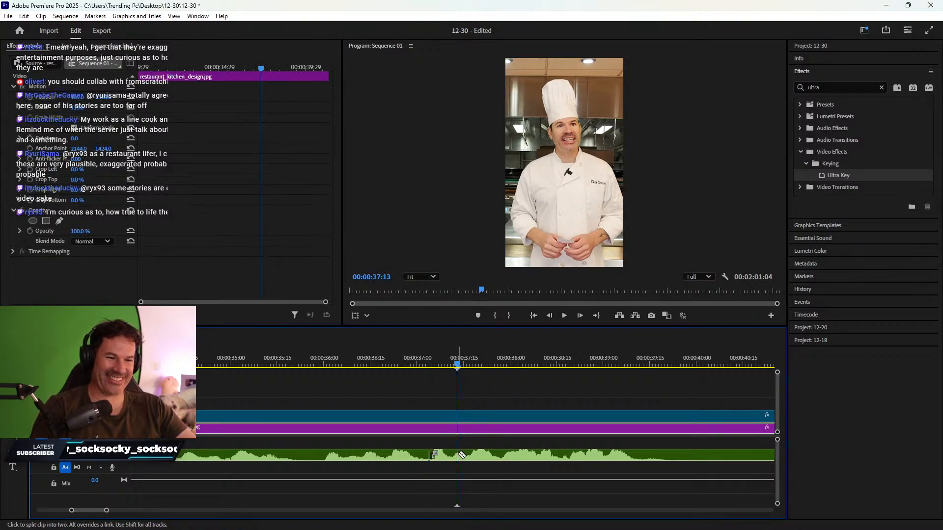
click(456, 455)
key(v)
click(445, 459)
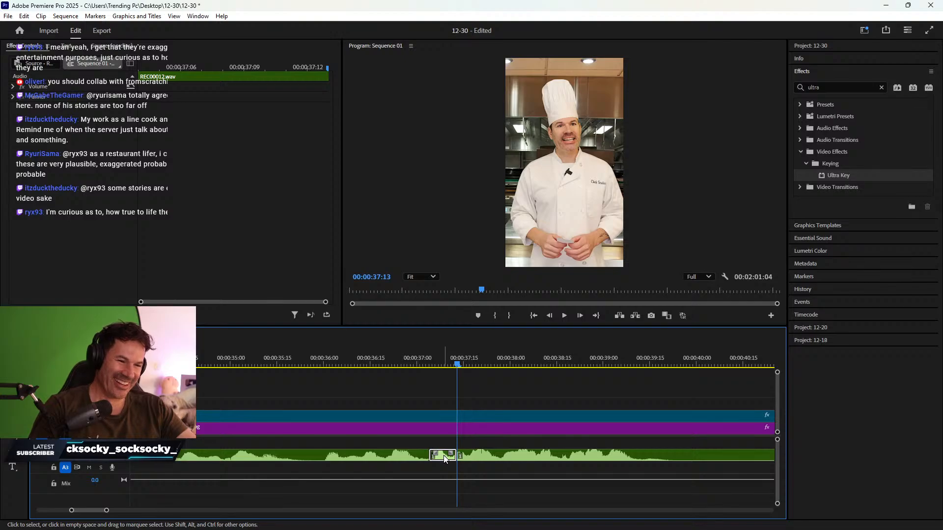
right_click(442, 457)
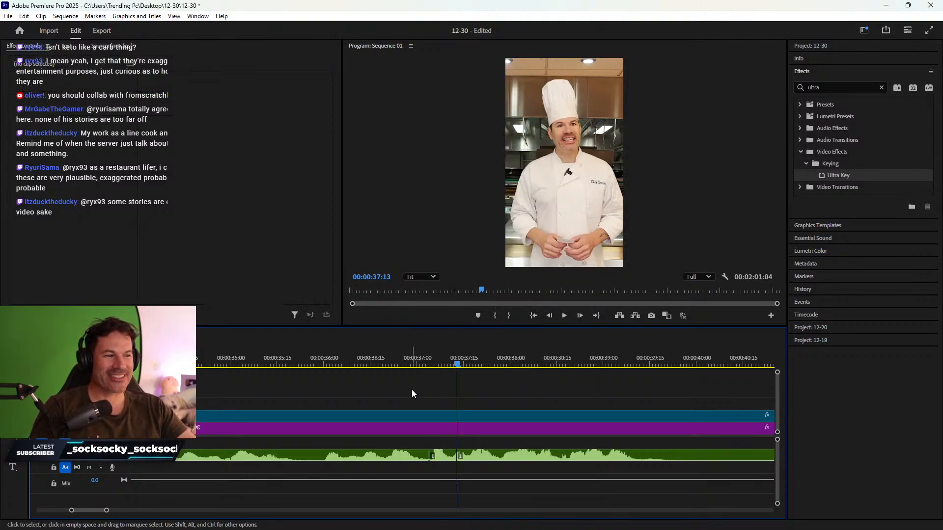
click(412, 390)
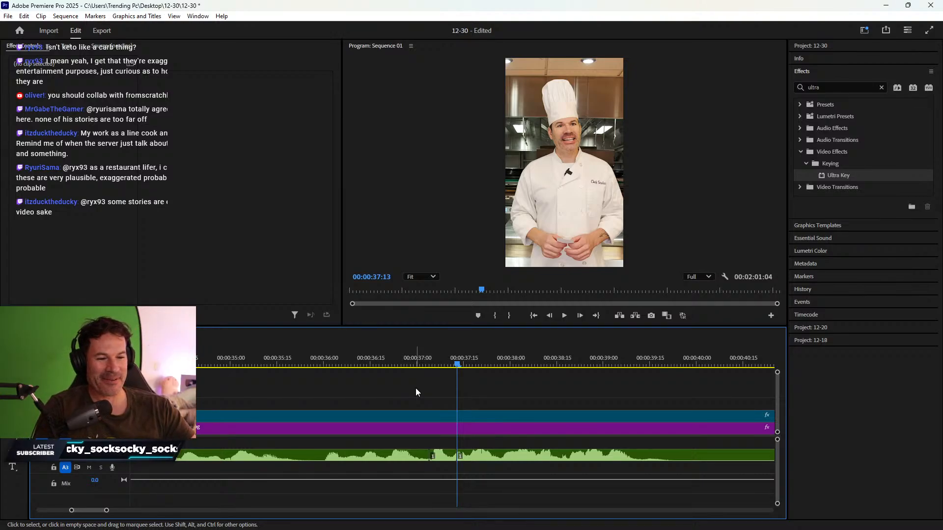
- Lower the short audio piece's gain by -50 dB, then go to the 12-18 sequence
click(443, 459)
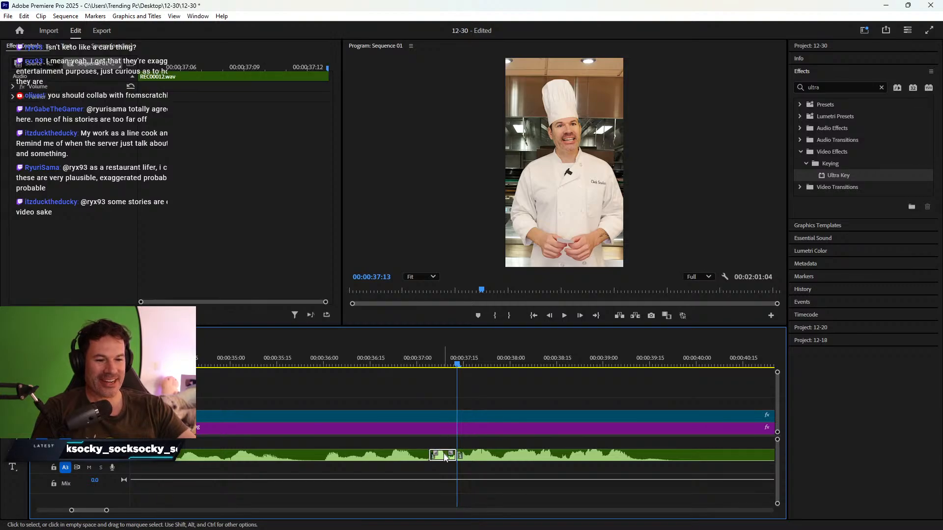
right_click(444, 459)
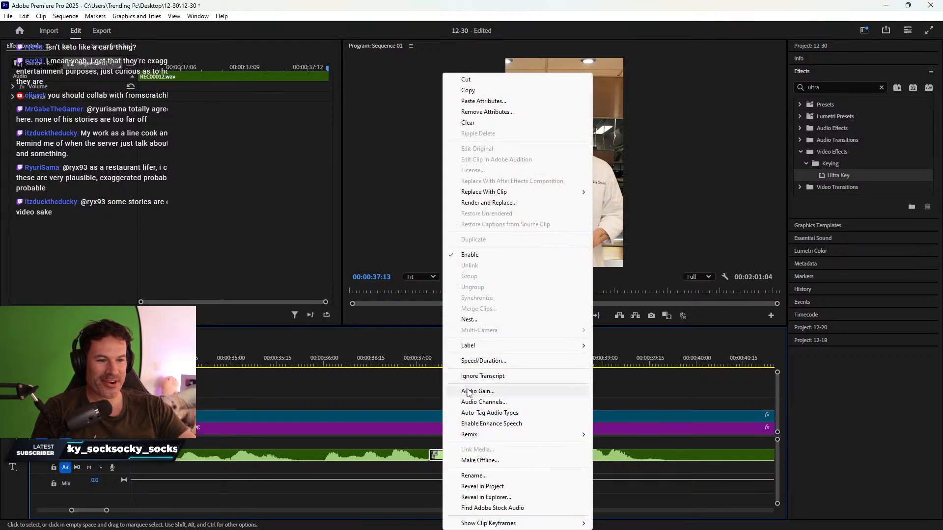
click(477, 392)
text(-)
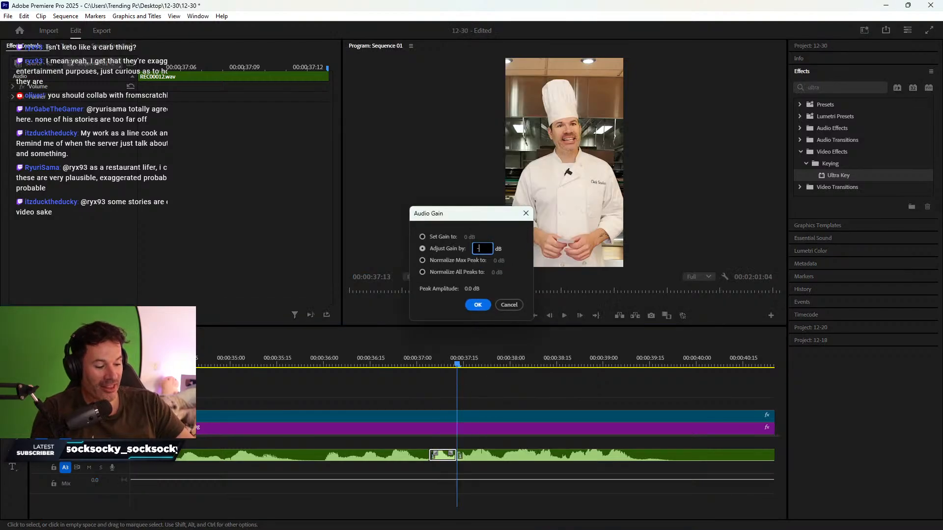
text(50)
key(Return)
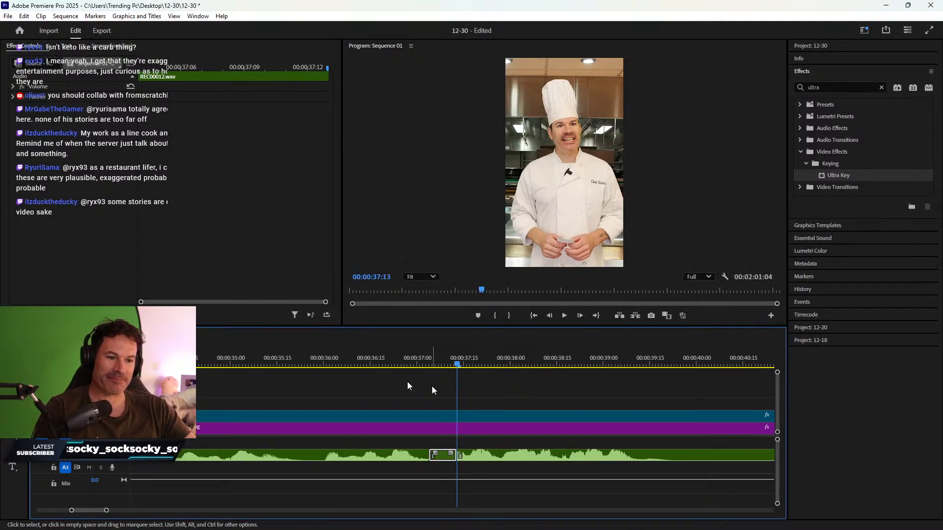
click(132, 335)
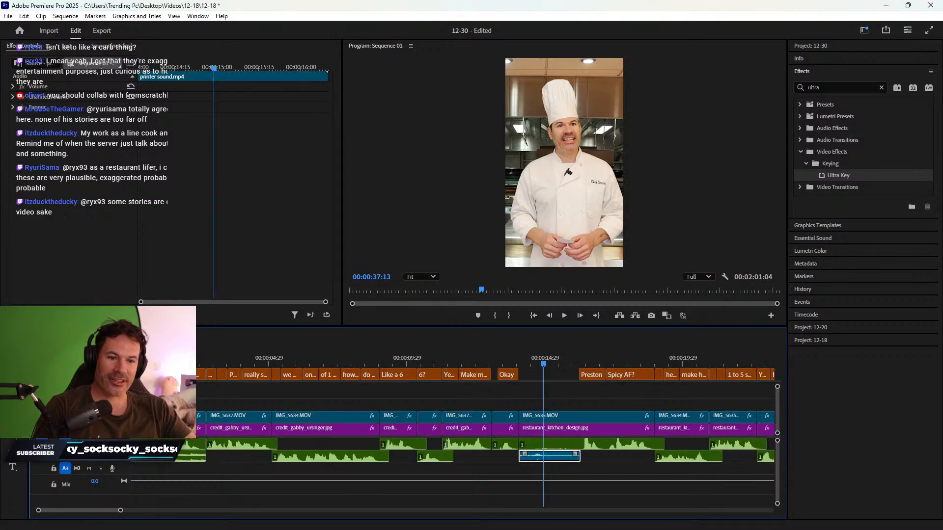
- Copy the censor beep from the 12-18 sequence and paste it into the 12-30 sequence near 37:16
key(minus)
key(minus)
key(minus)
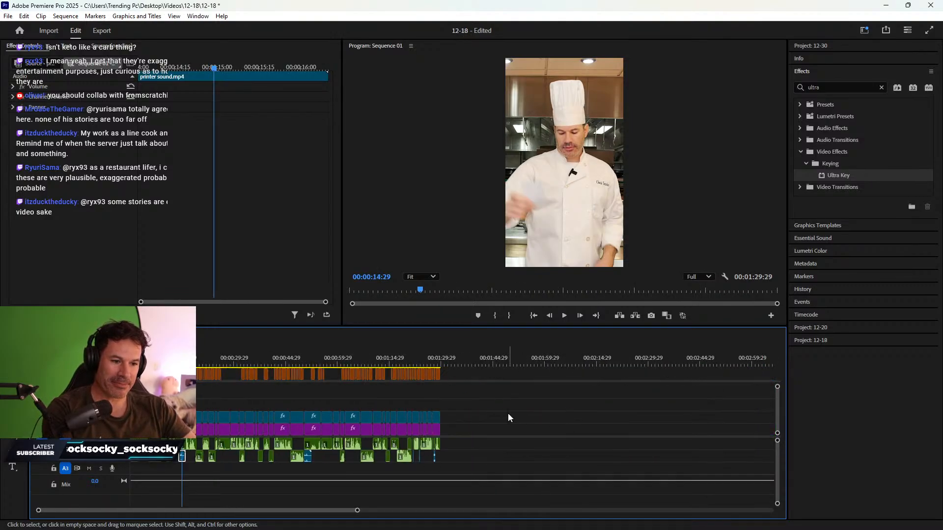
key(backslash)
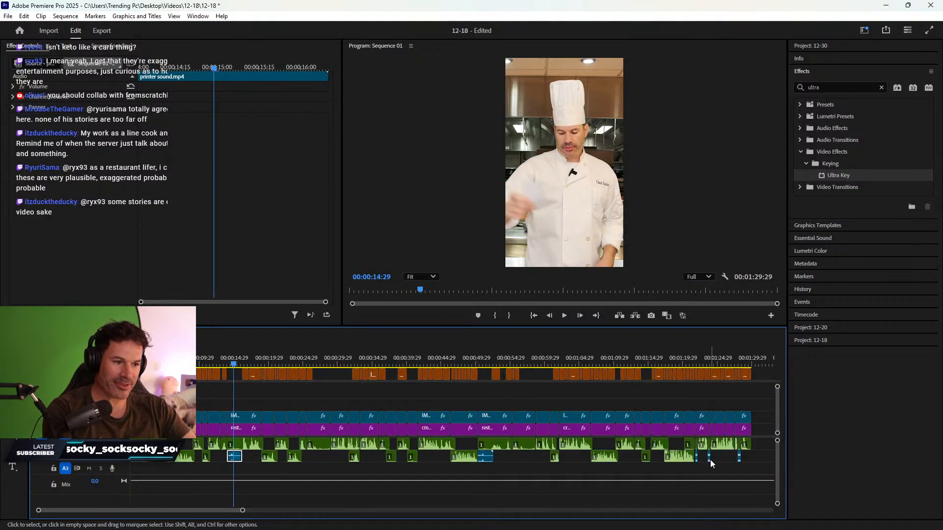
click(711, 460)
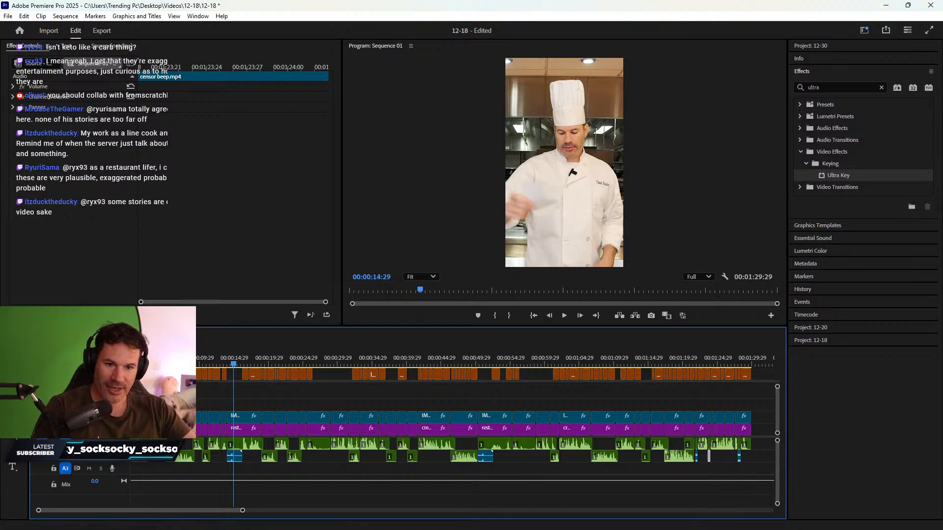
click(64, 334)
click(467, 362)
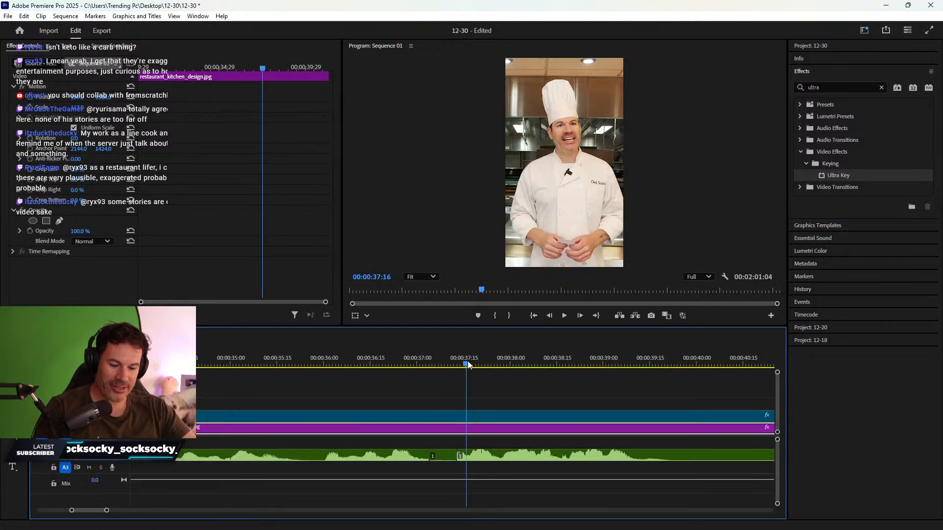
key(ctrl+v)
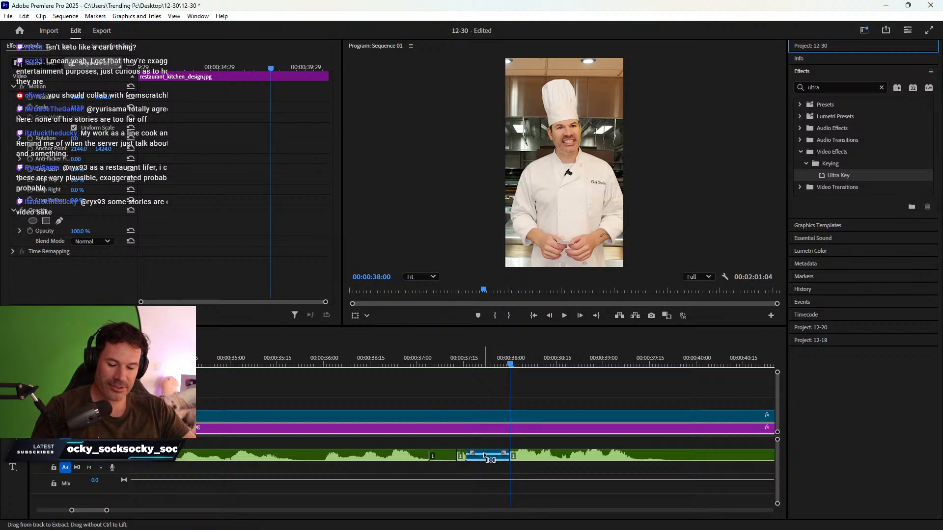
key(ctrl+z)
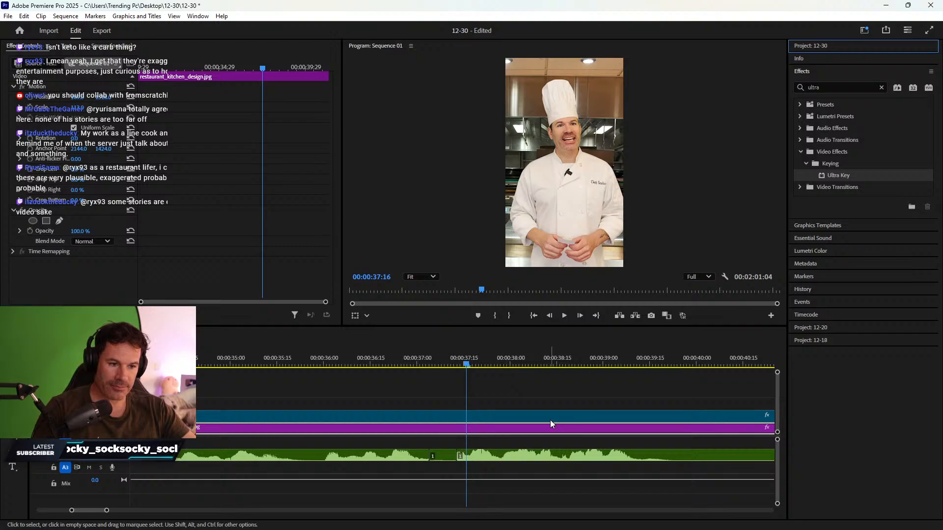
click(527, 444)
key(minus)
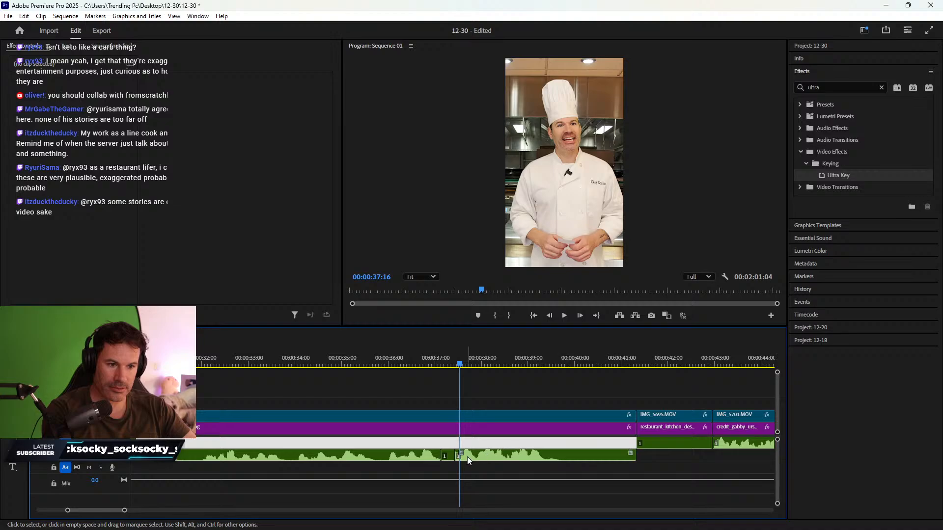
mouse_move(476, 455)
mouse_down()
mouse_move(476, 445)
mouse_move(472, 470)
mouse_move(459, 468)
mouse_move(493, 451)
mouse_up()
key(ctrl+v)
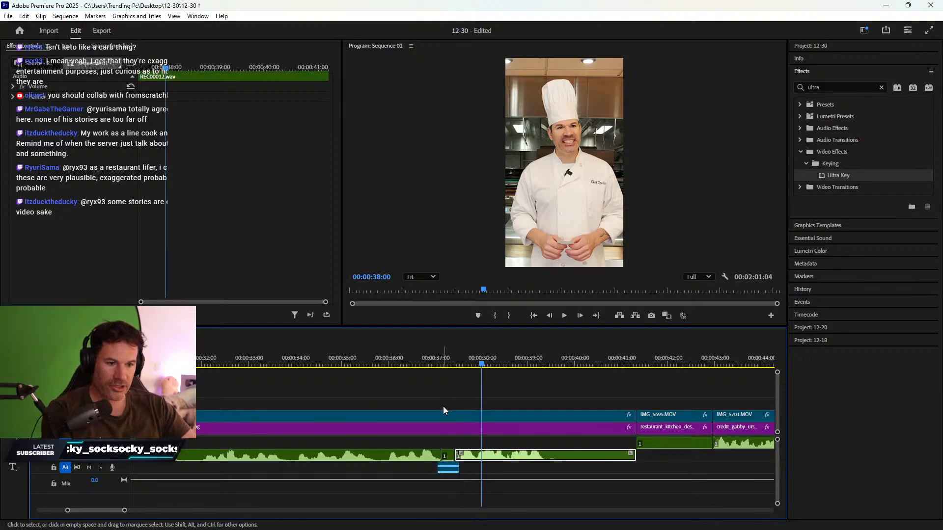
- Shift the censor beep slightly later around 37:06 and shorten its end
click(445, 363)
key(equal)
key(equal)
key(equal)
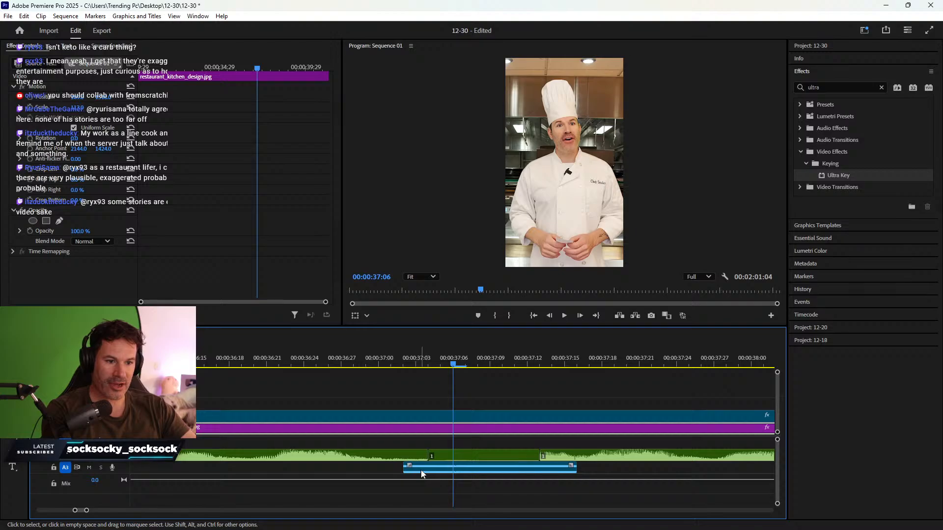
drag(422, 473, 447, 473)
drag(599, 467, 546, 476)
key(minus)
key(minus)
key(minus)
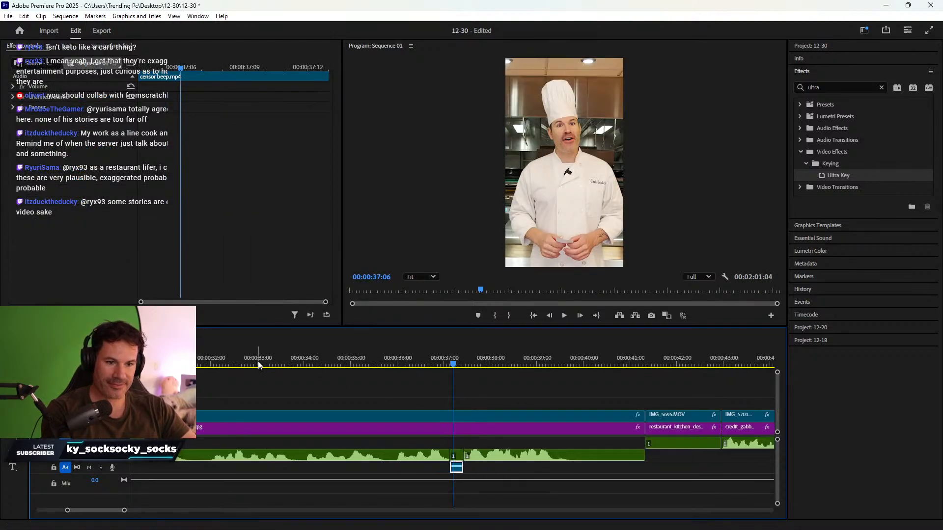
- Replay the censored section from about 37:00 and stop at 00:00:38:18
click(257, 363)
click(362, 363)
key(space)
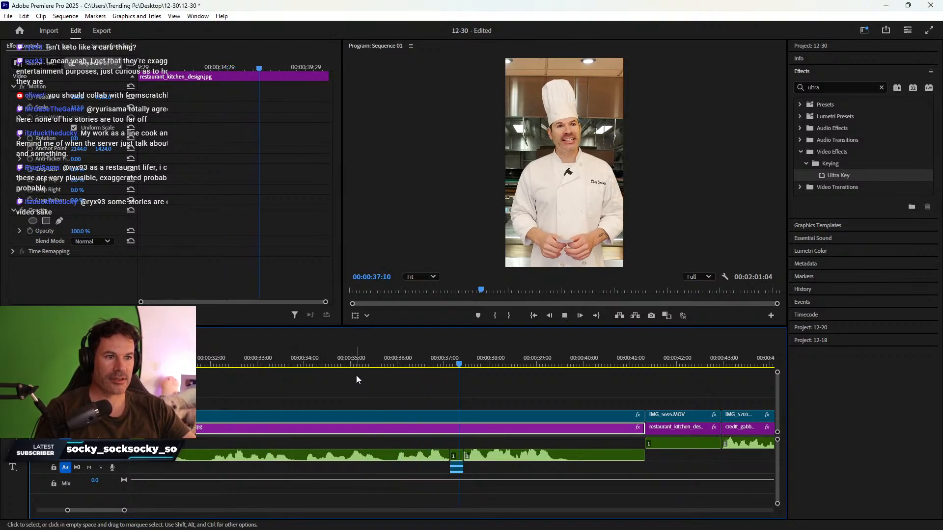
scroll(515, 409, down, 3)
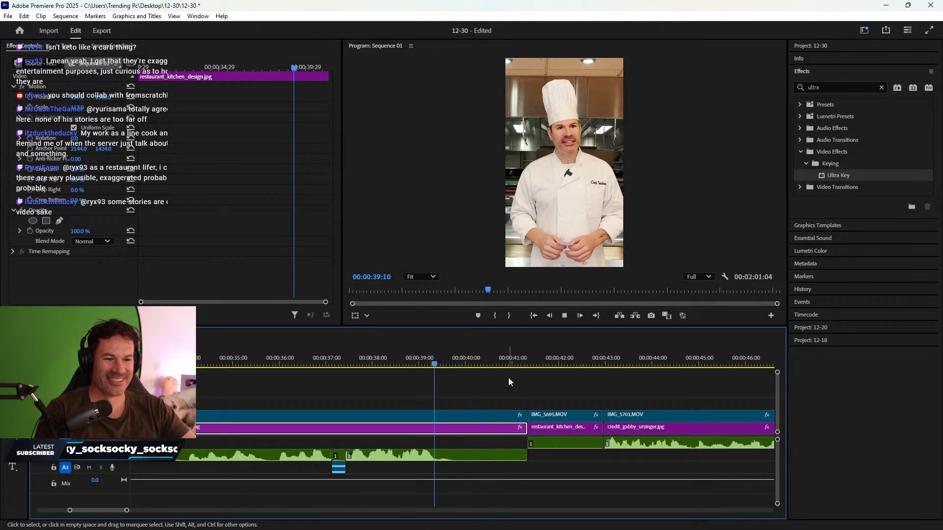
key(space)
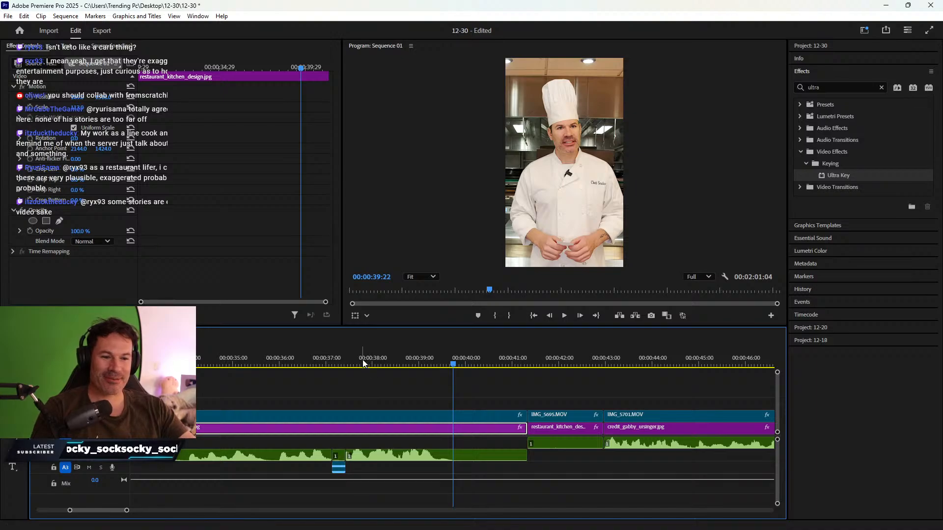
click(362, 364)
click(330, 365)
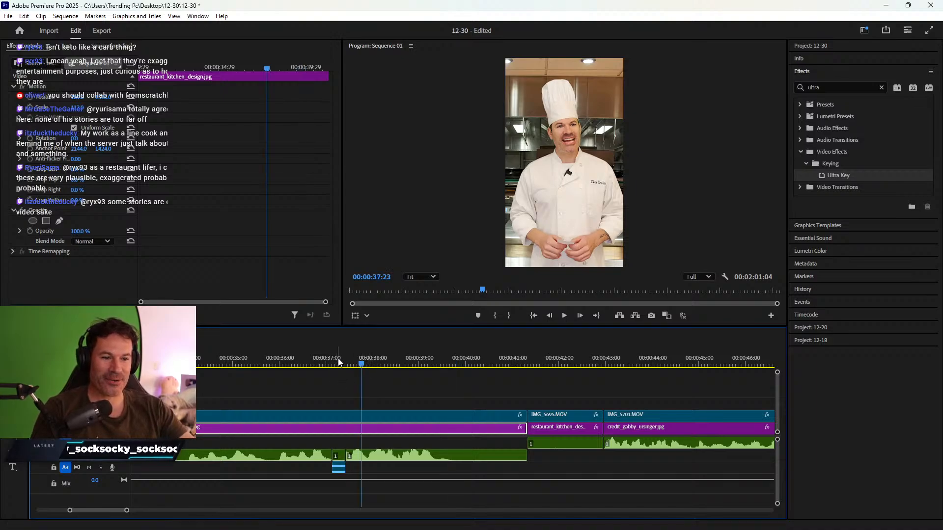
key(space)
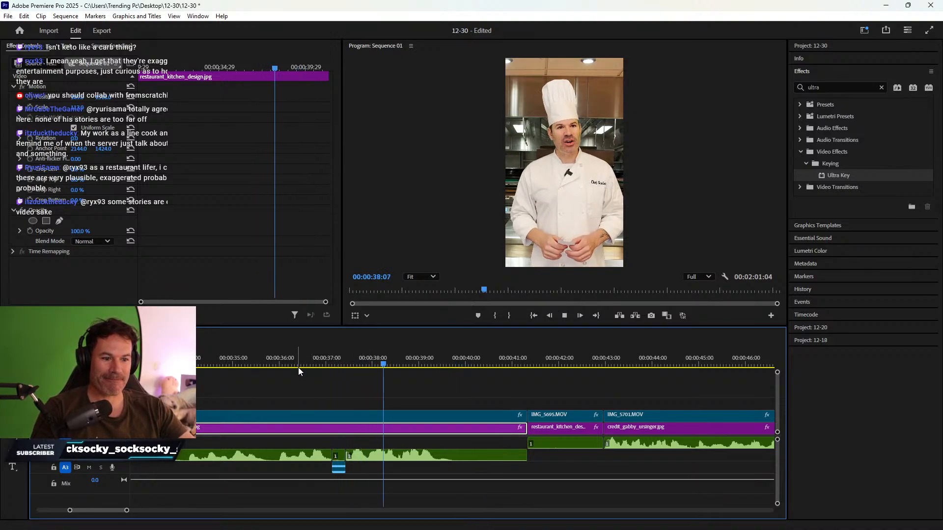
key(space)
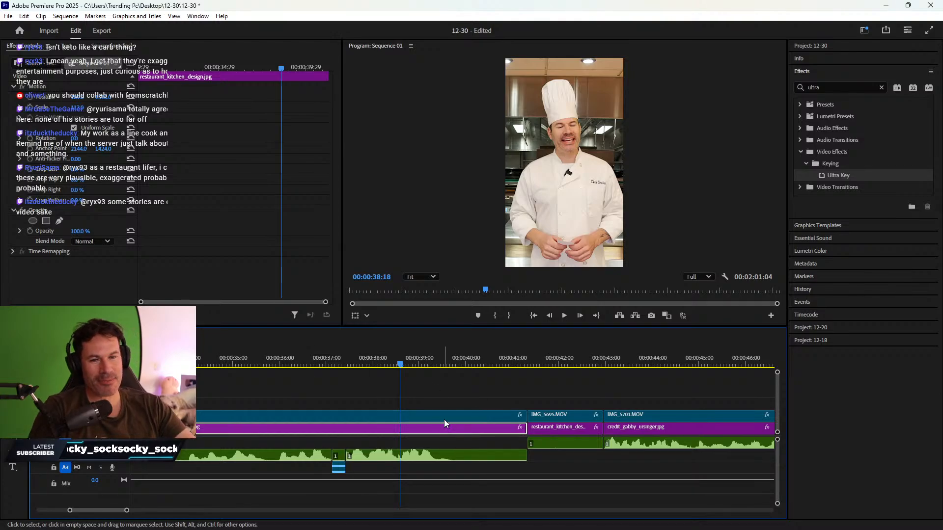
- Trim the chef clips to end at 00:00:38:18, butt the IMG_5695 stack against them, and replay
drag(463, 398, 400, 434)
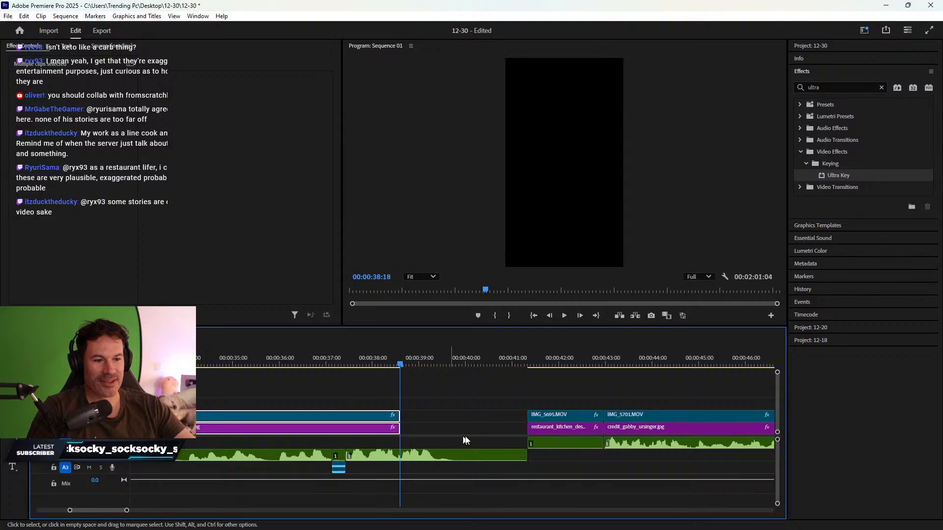
drag(553, 401, 437, 430)
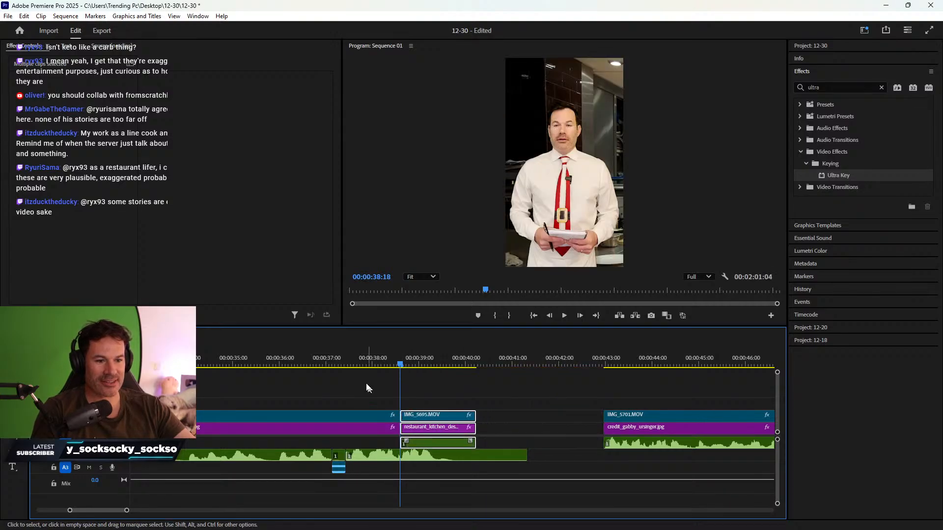
click(248, 355)
key(space)
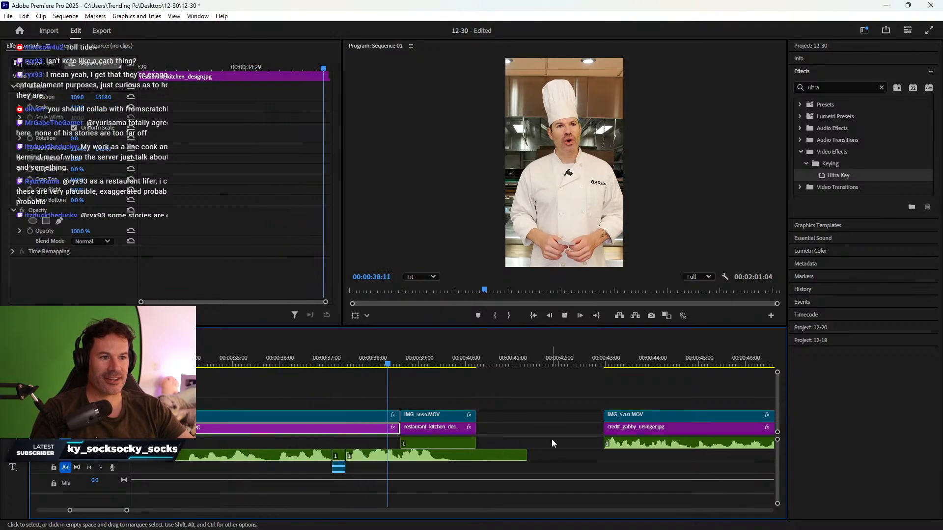
key(space)
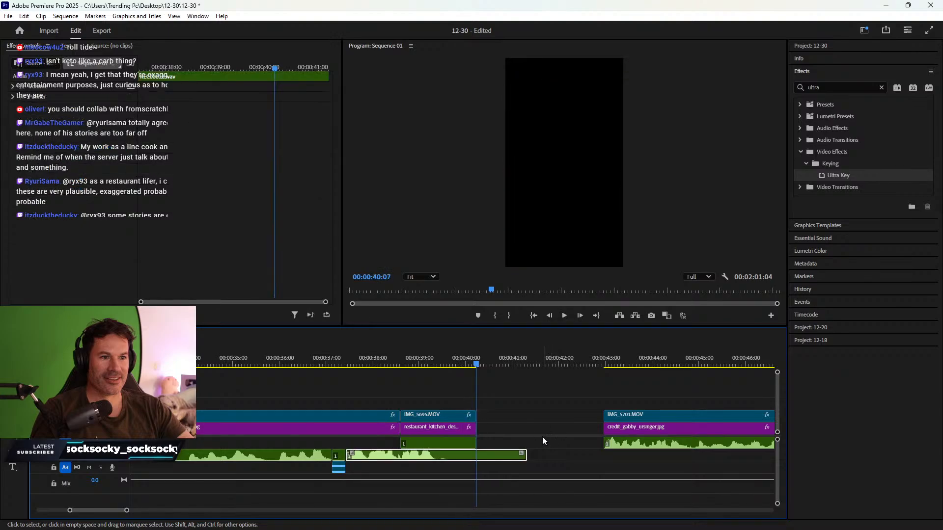
- Trim the long audio clip to end with IMG_5695 near 00:00:40 and replay from 00:00:36
click(461, 363)
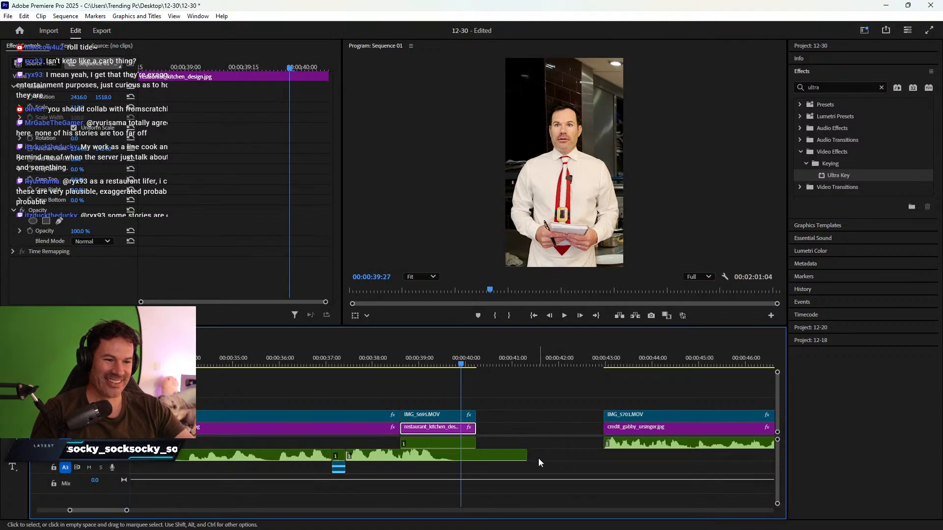
drag(533, 456, 480, 462)
click(295, 353)
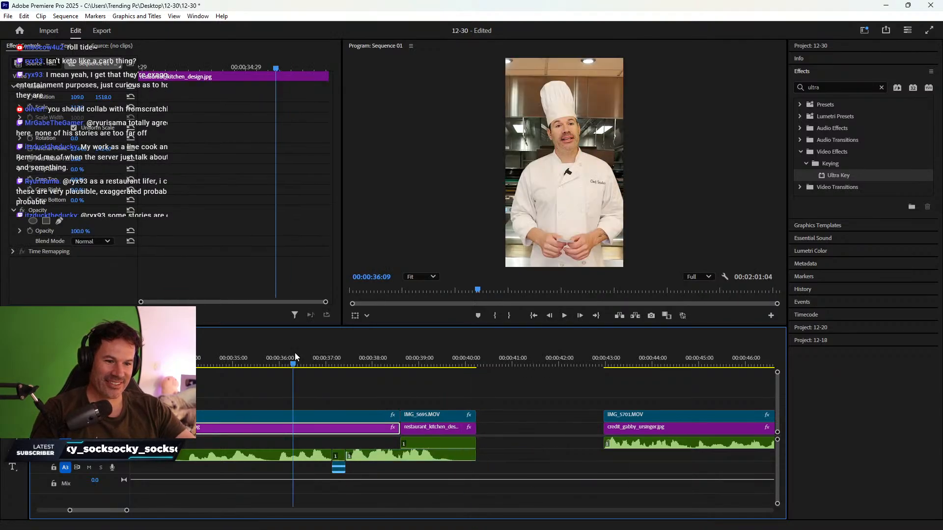
key(space)
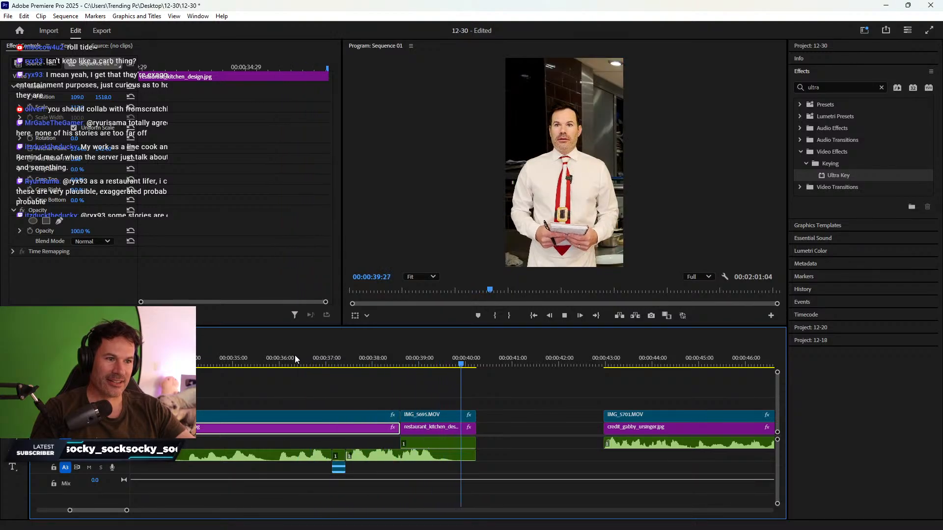
key(space)
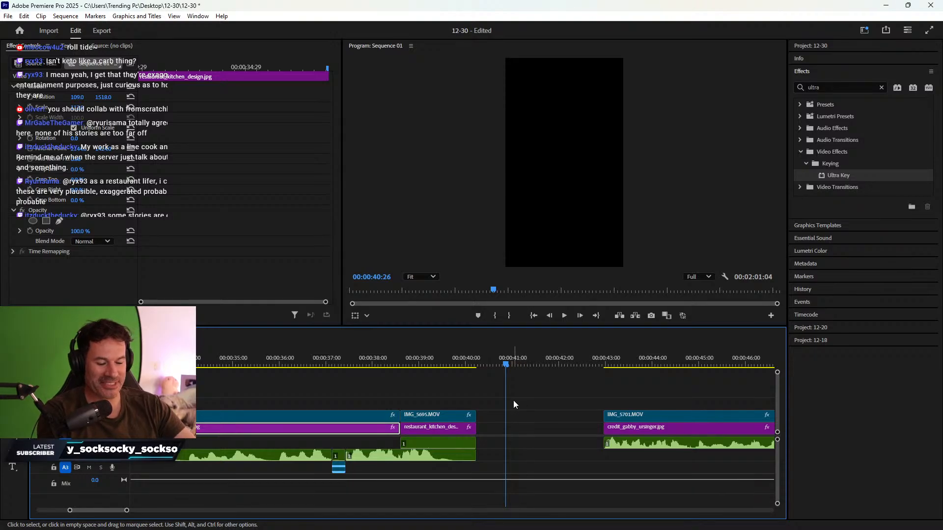
scroll(535, 398, down, 3)
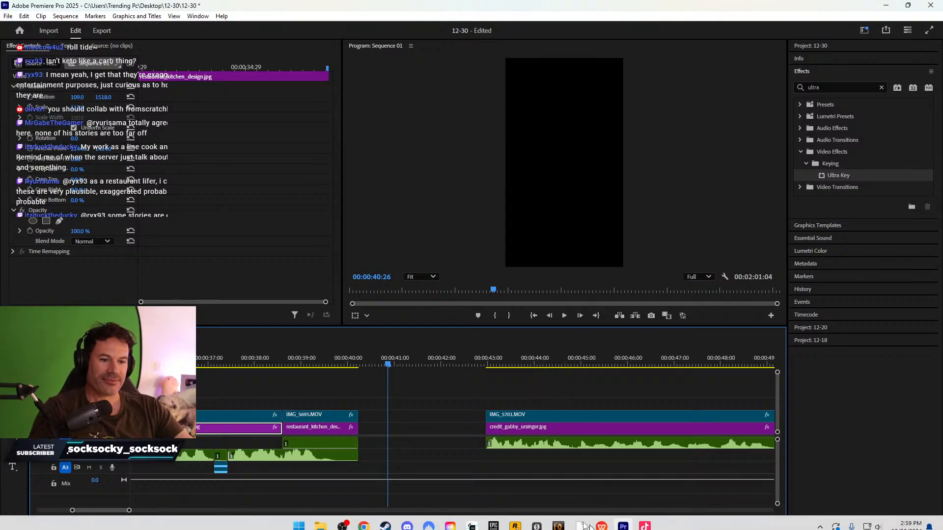
- Ripple-delete the gap after IMG_5695 so IMG_5701 follows directly, reviewing to 00:00:44:17
click(486, 364)
key(space)
key(space)
right_click(450, 430)
click(462, 436)
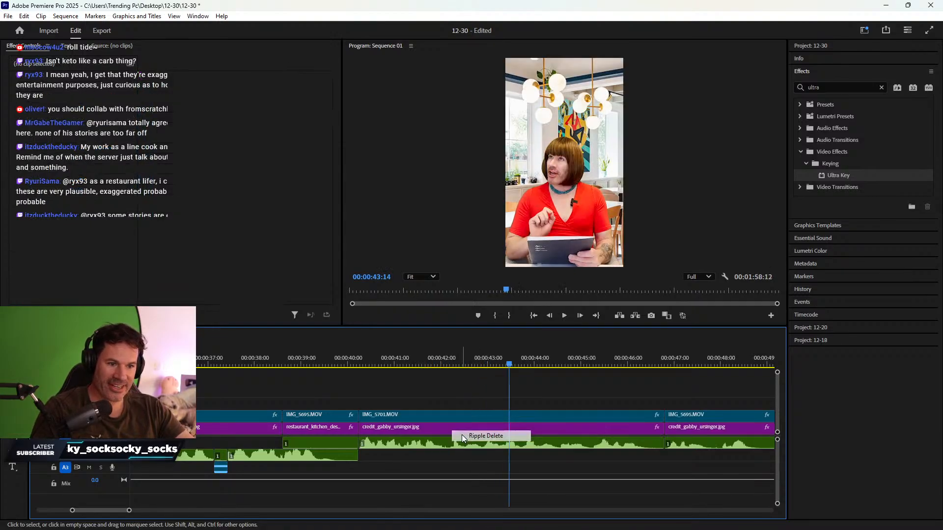
key(Up)
click(220, 350)
key(space)
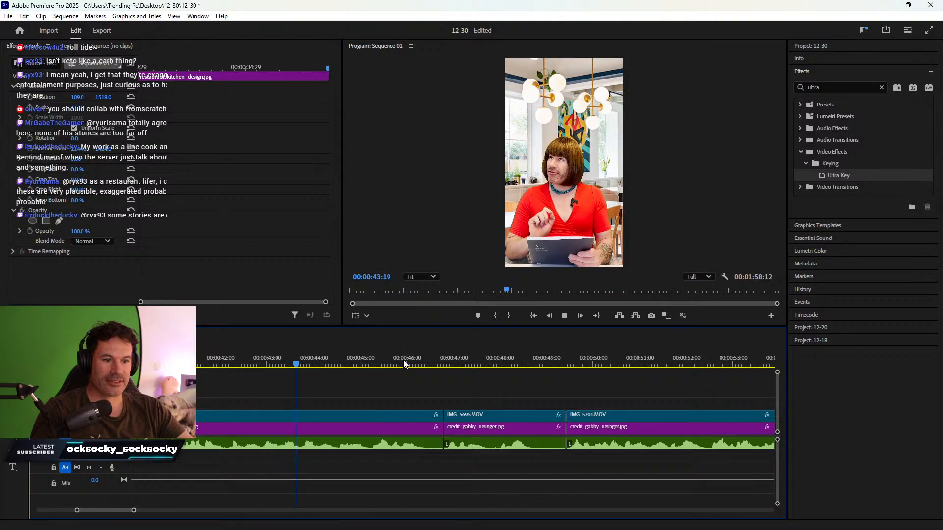
key(space)
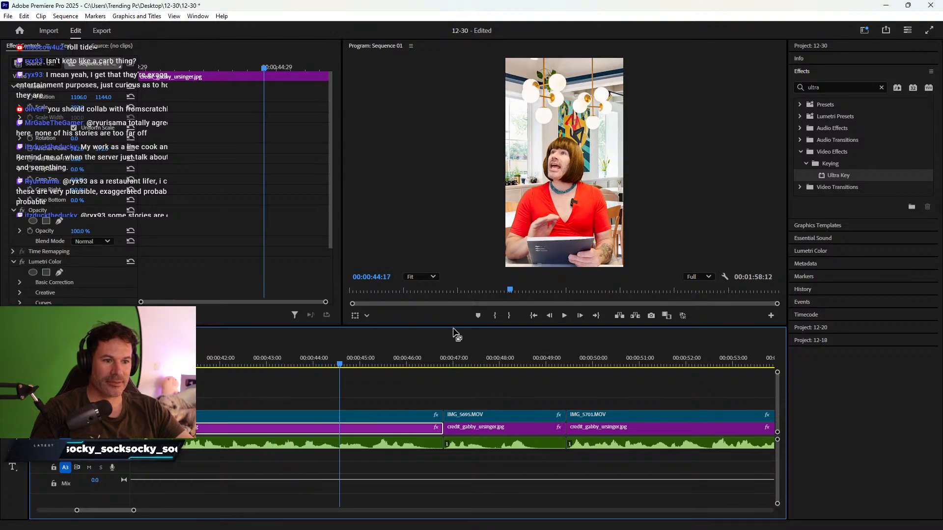
- Trim IMG_5701, its background and audio at 00:00:46:12 and ripple-delete the resulting gap
drag(454, 328, 454, 344)
key(space)
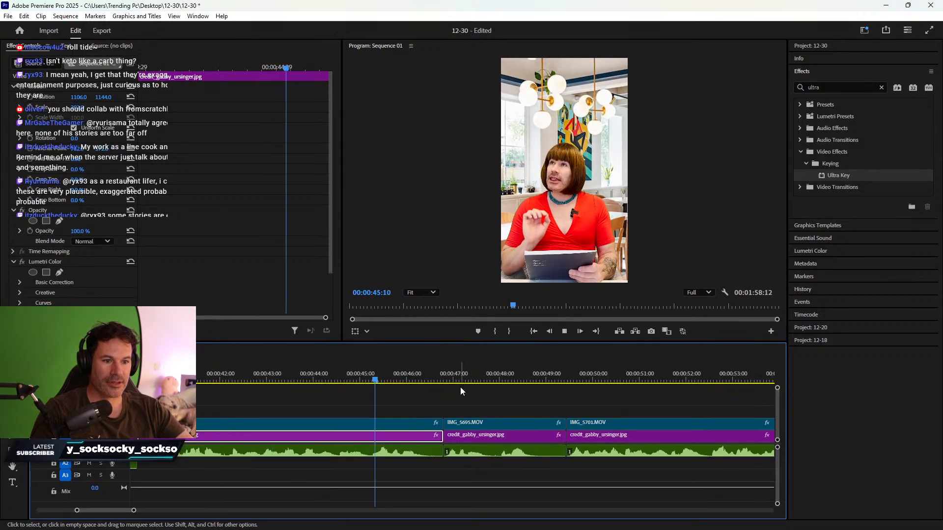
key(space)
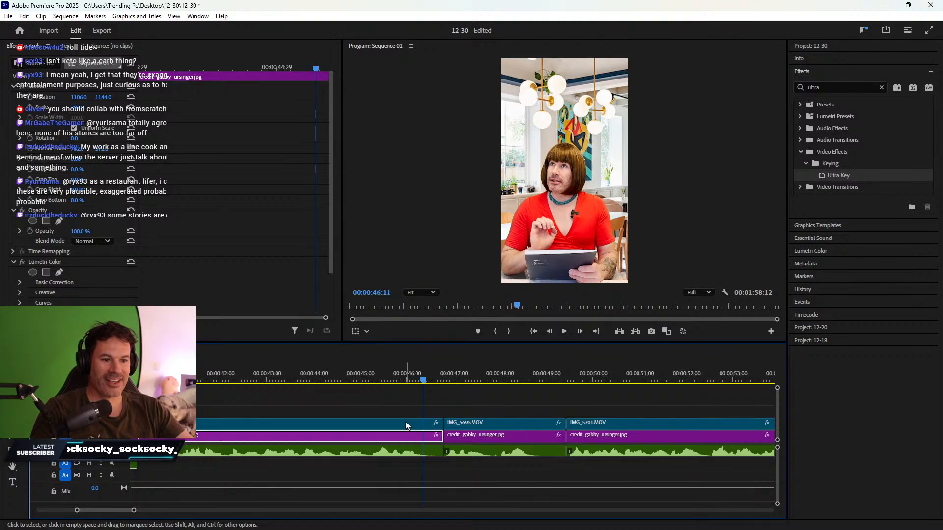
click(426, 379)
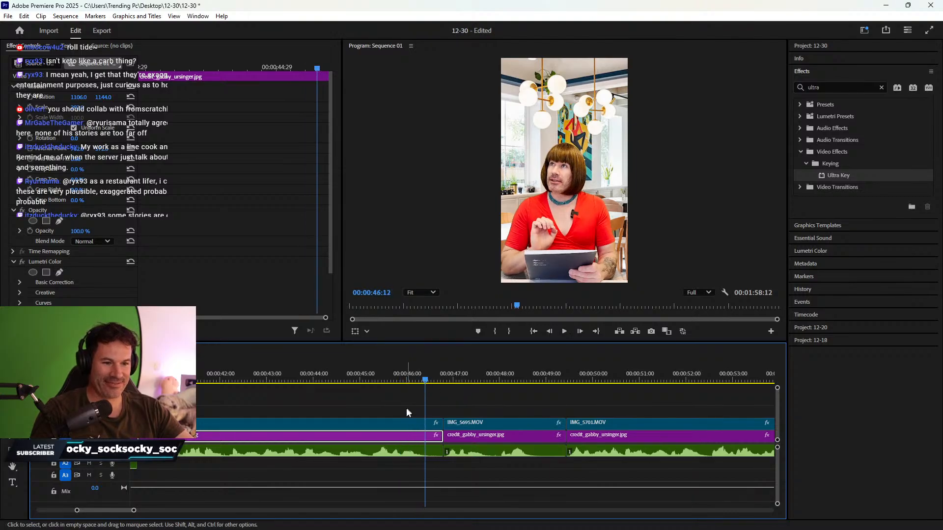
drag(406, 408, 425, 439)
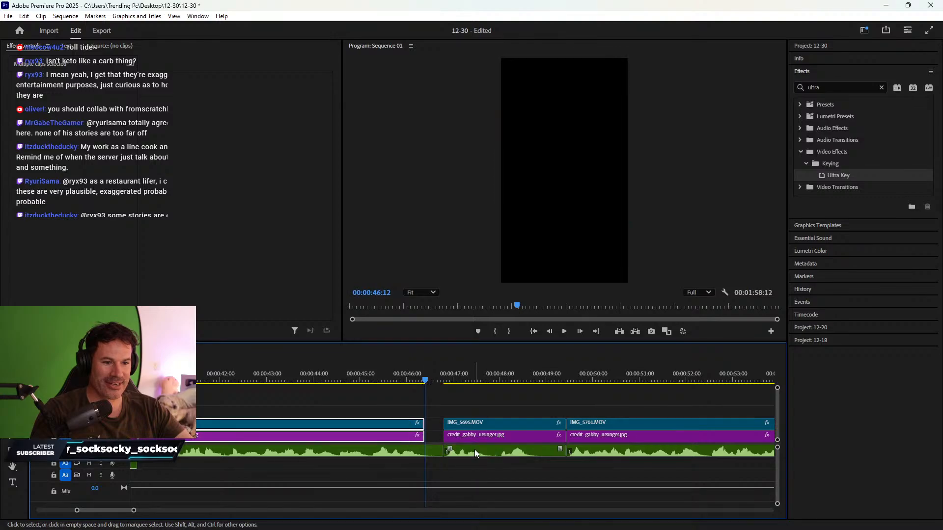
click(463, 451)
key(alt+Down)
right_click(435, 436)
click(445, 442)
click(358, 371)
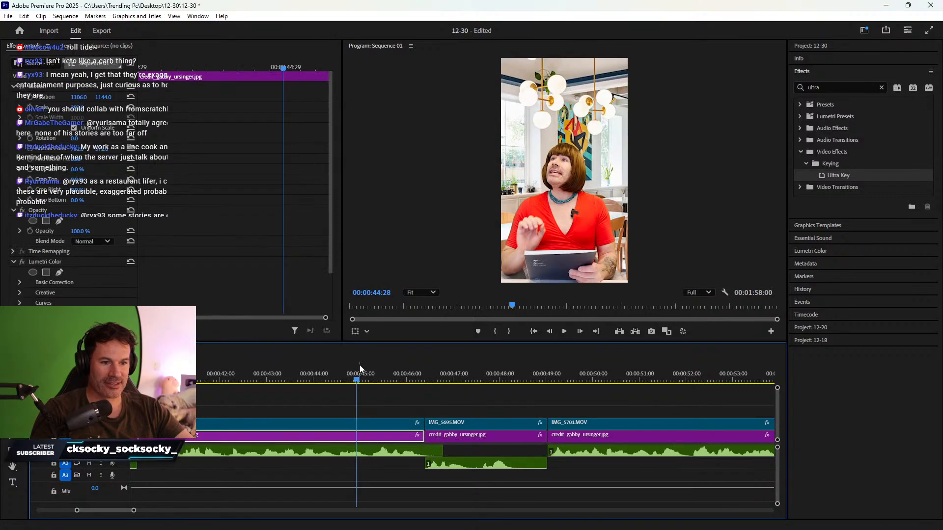
key(space)
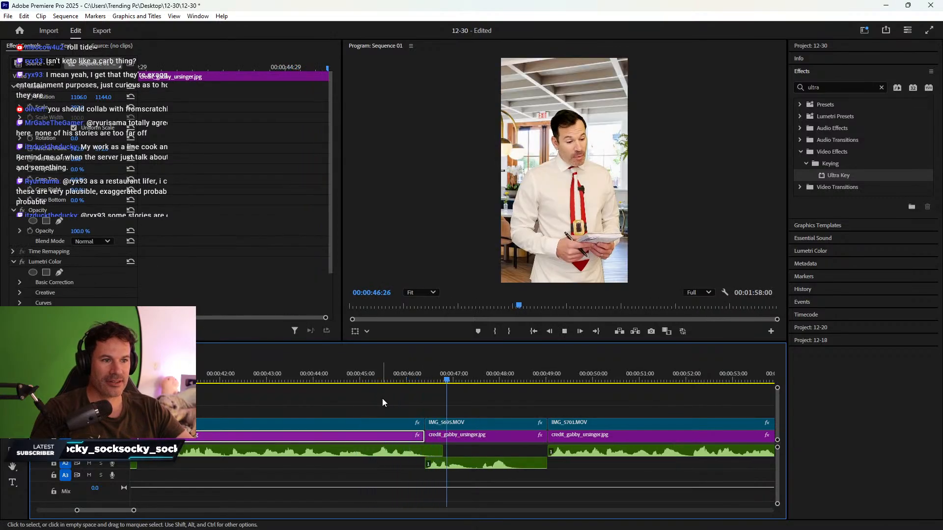
- Trim IMG_5695 and its background to the cut point, then review up to 00:00:55:09
click(484, 436)
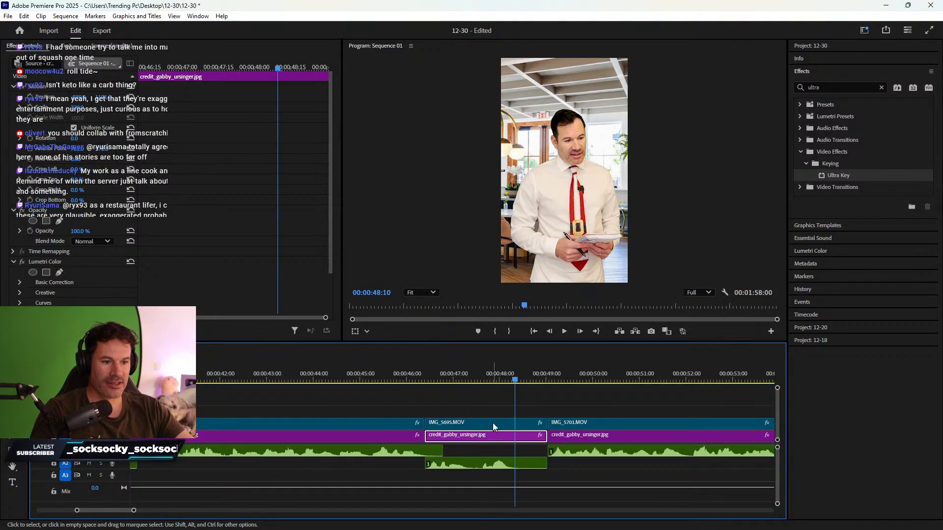
key(space)
drag(505, 411, 520, 437)
right_click(540, 438)
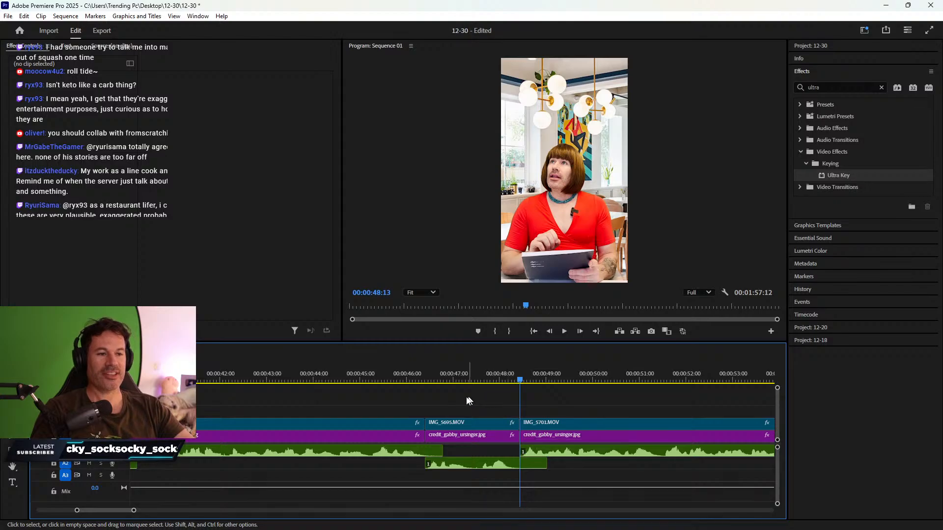
scroll(467, 398, down, 7)
click(289, 372)
key(space)
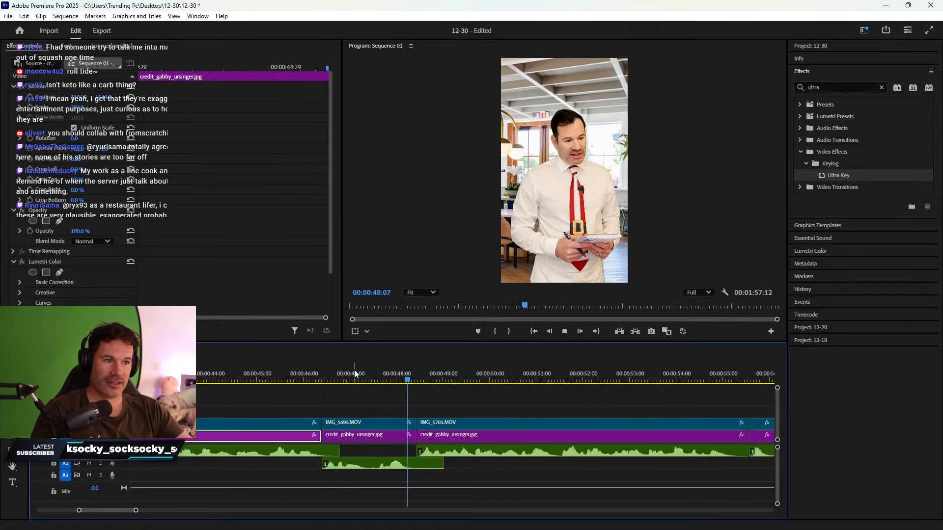
scroll(541, 438, down, 3)
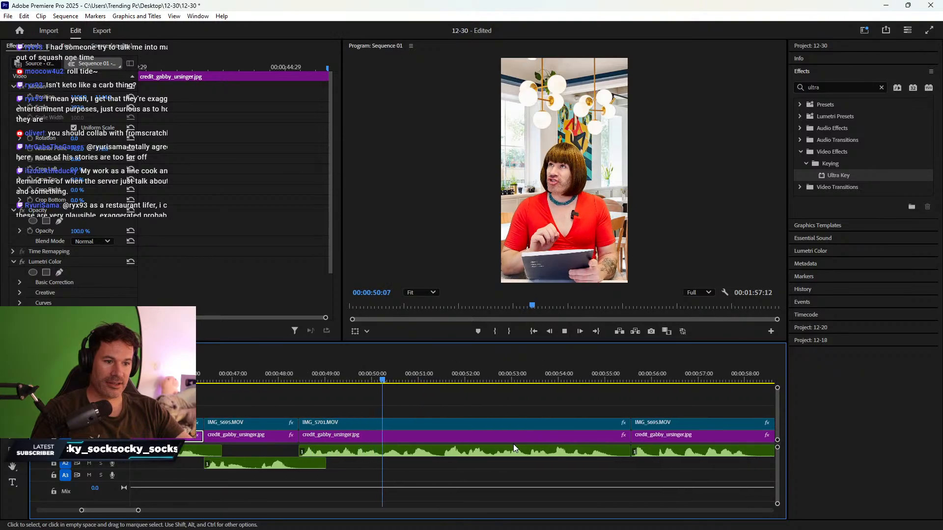
scroll(514, 442, down, 3)
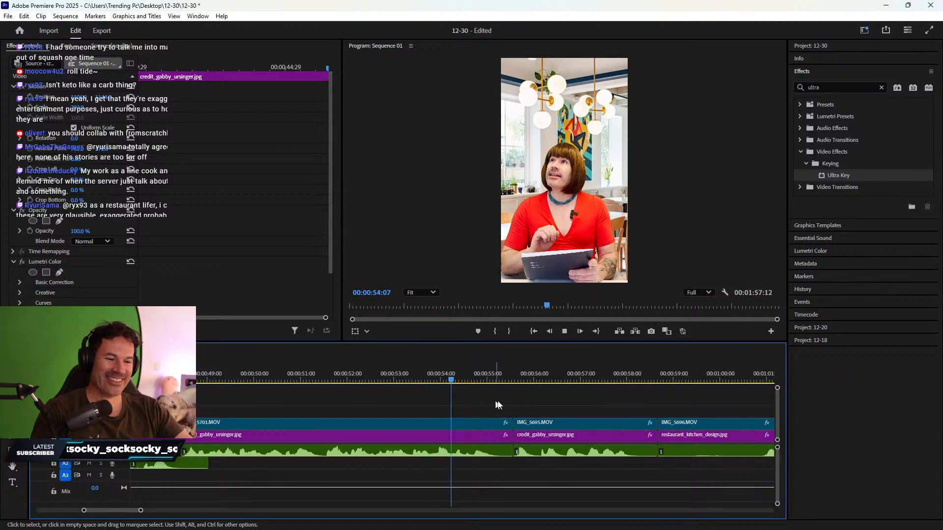
key(space)
- Trim the credit background and IMG_5701 at 00:00:55:09 and ripple-delete the gap
click(484, 434)
shift+click(485, 423)
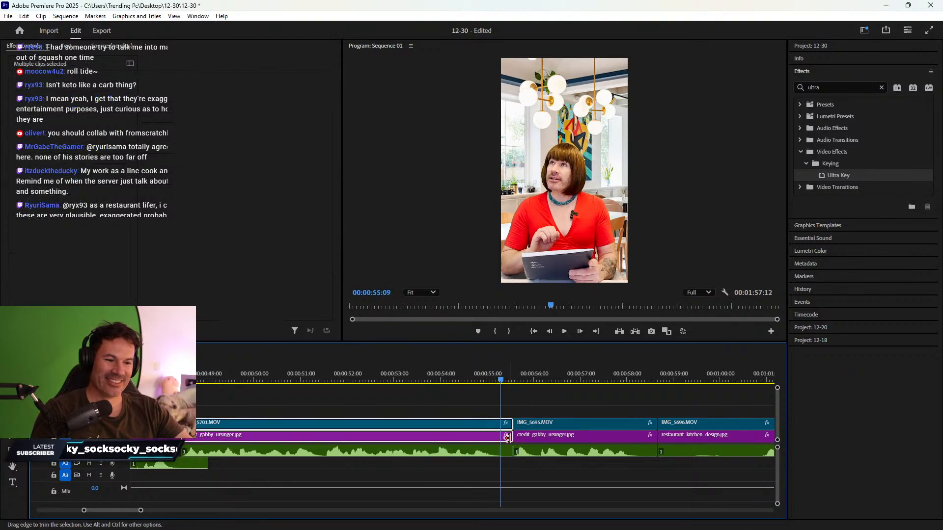
drag(508, 438, 544, 468)
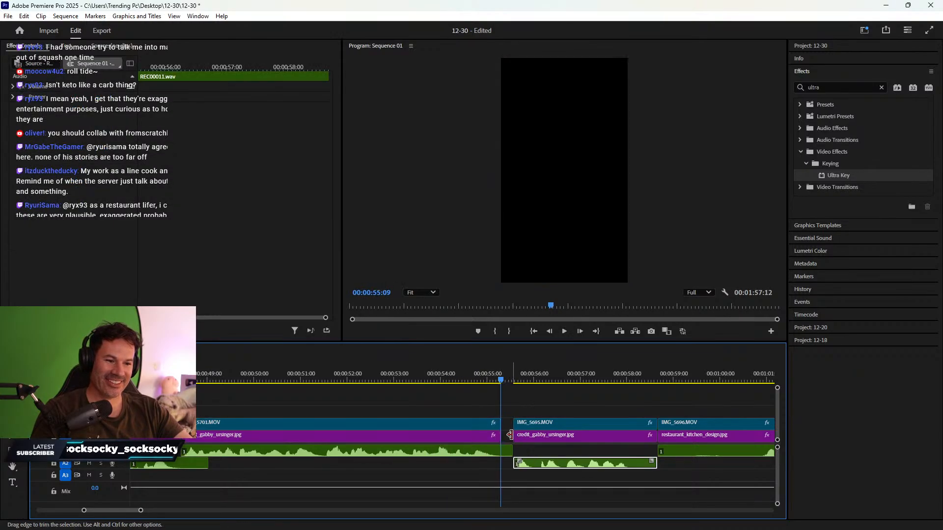
right_click(509, 435)
click(524, 445)
click(444, 378)
key(space)
scroll(480, 394, down, 5)
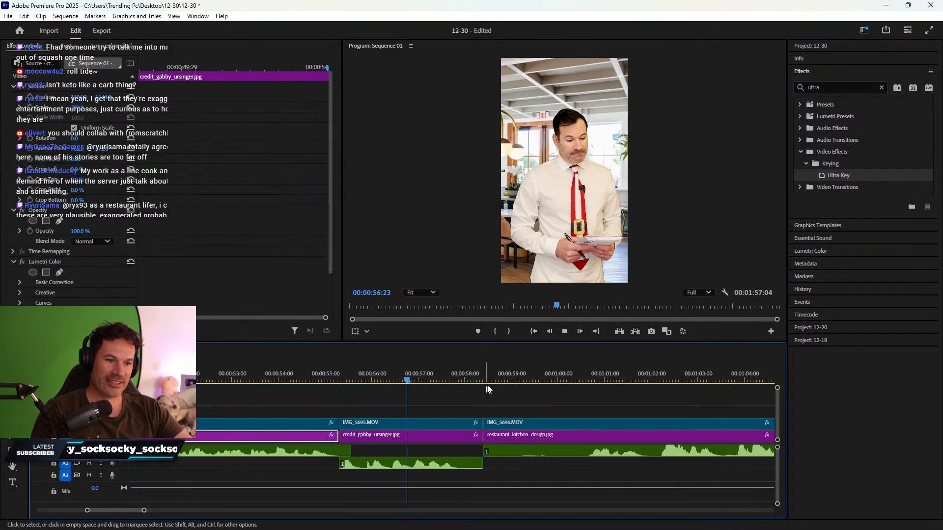
key(space)
- Trim the IMG_5695 stack to 00:00:58:01 and ripple-delete the gap so the chef clip follows
drag(450, 412, 465, 470)
drag(481, 438, 475, 440)
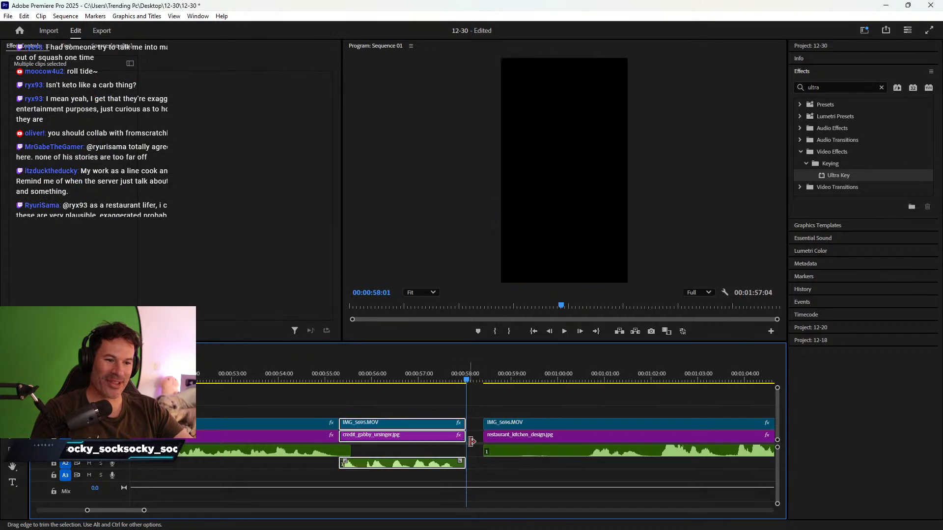
right_click(475, 440)
click(492, 441)
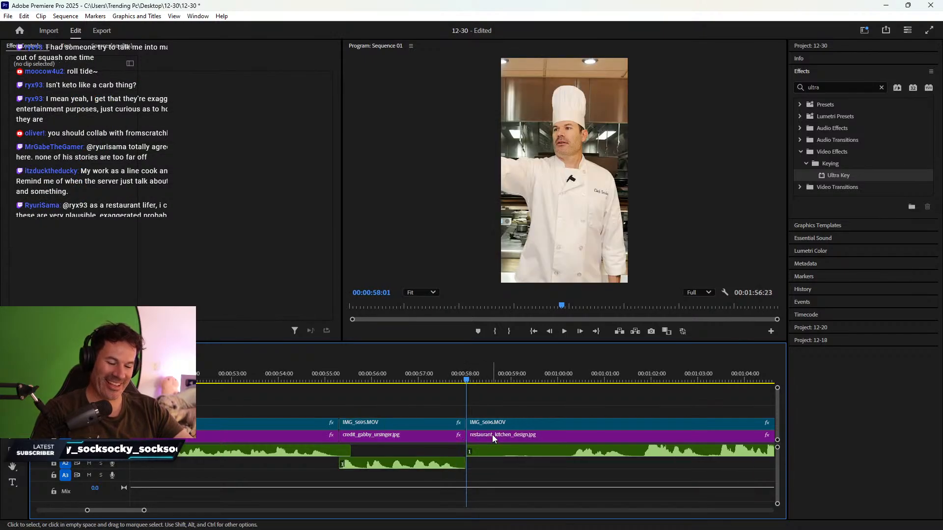
key(minus)
key(minus)
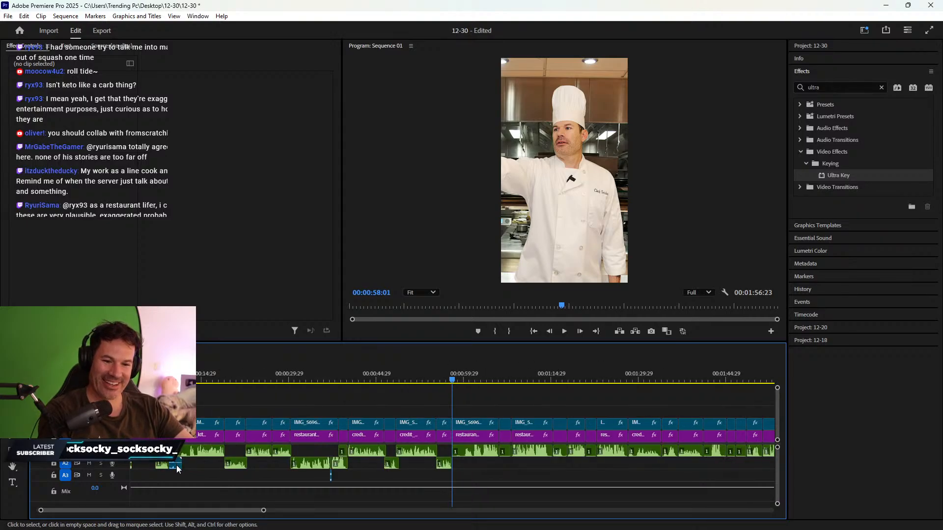
- Preview the printer sound effect around the chef's card moment near 00:00:58:08
click(176, 464)
key(ctrl+v)
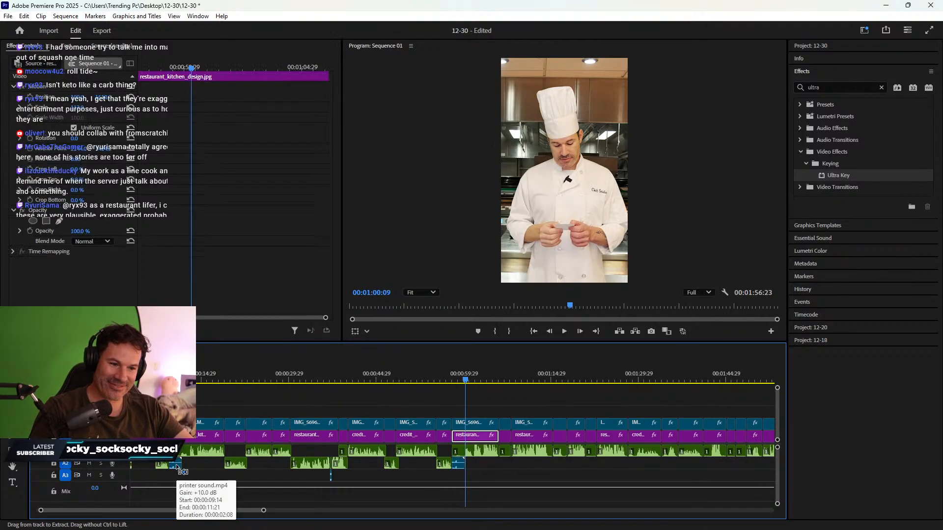
key(equal)
key(equal)
mouse_move(403, 381)
mouse_down()
mouse_move(418, 386)
mouse_move(399, 385)
mouse_up()
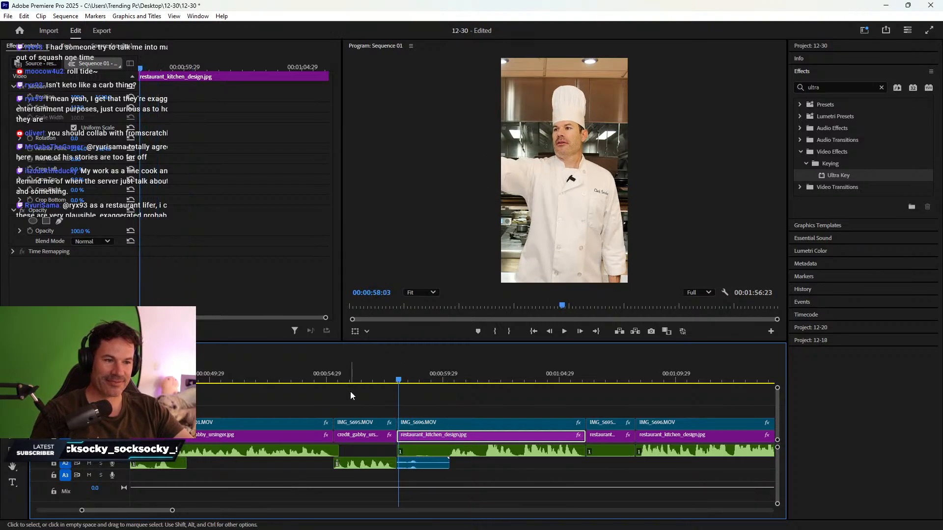
key(space)
key(space)
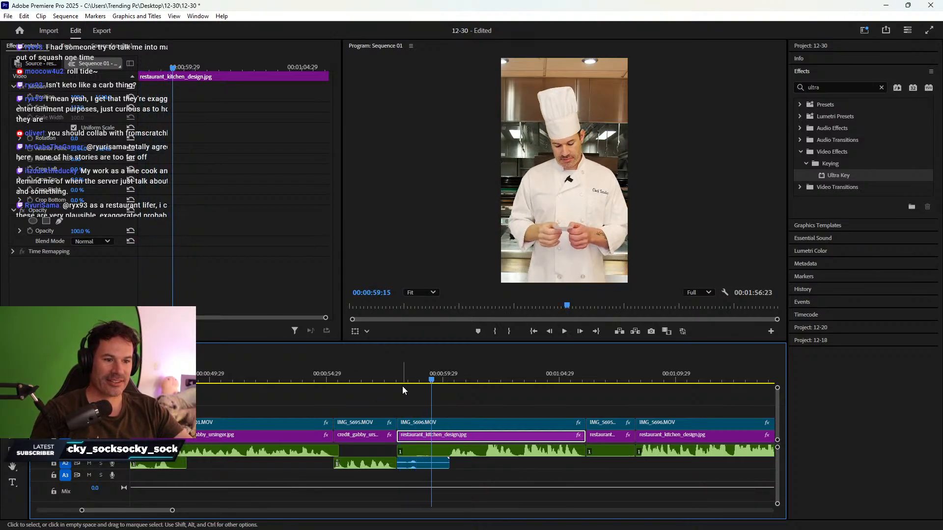
click(402, 386)
key(equal)
key(equal)
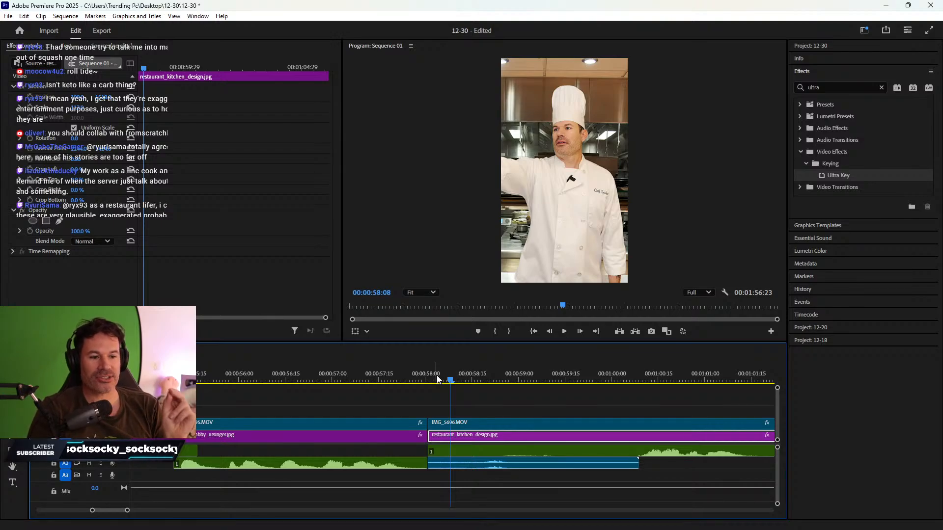
key(space)
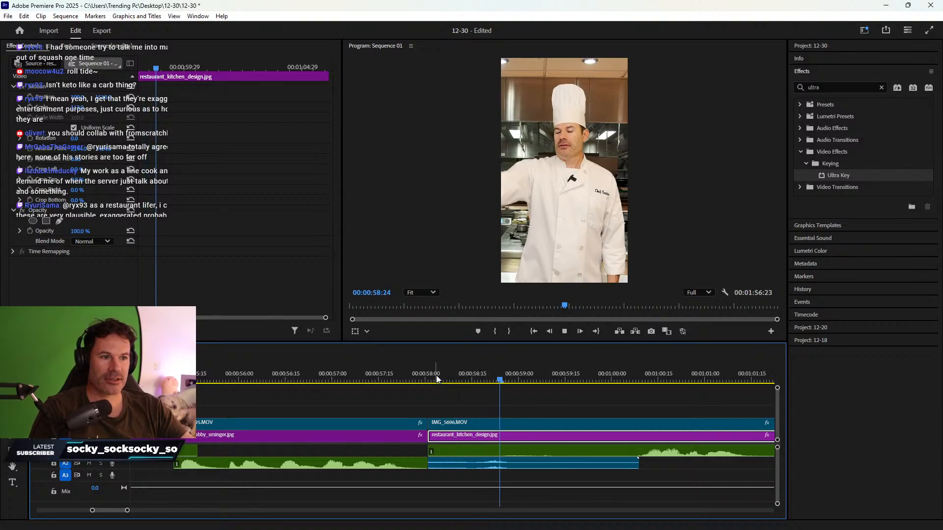
key(space)
drag(443, 379, 483, 378)
- Shift printer sound.mp4 slightly later and replay from 58:00 to check its timing
scroll(489, 378, up, 3)
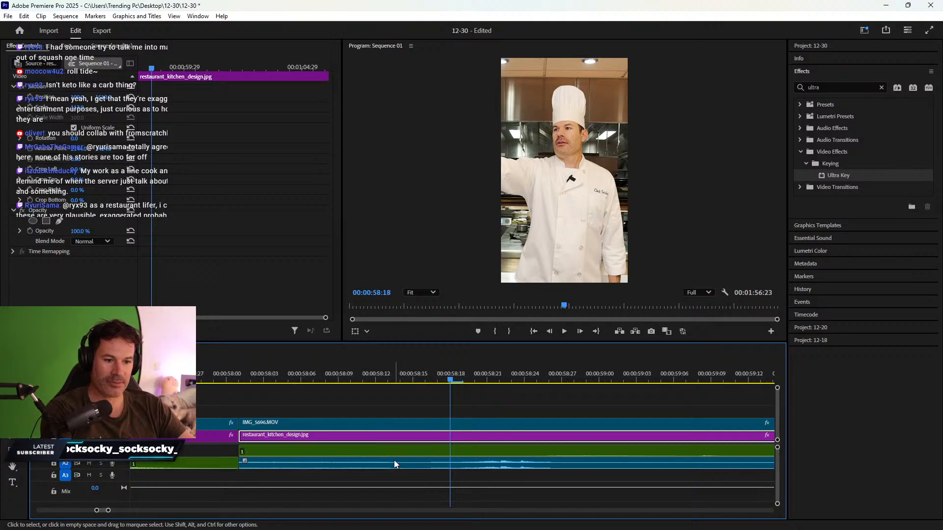
drag(320, 467, 326, 467)
click(278, 382)
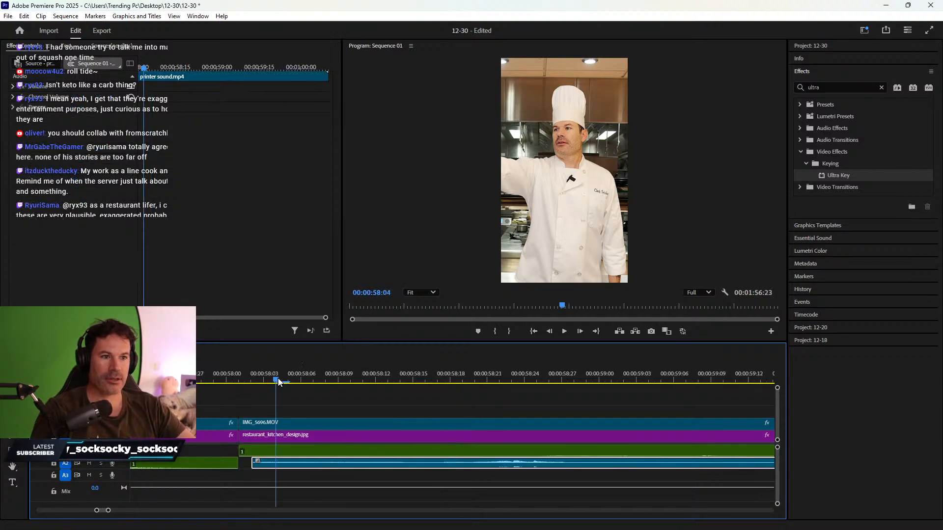
key(space)
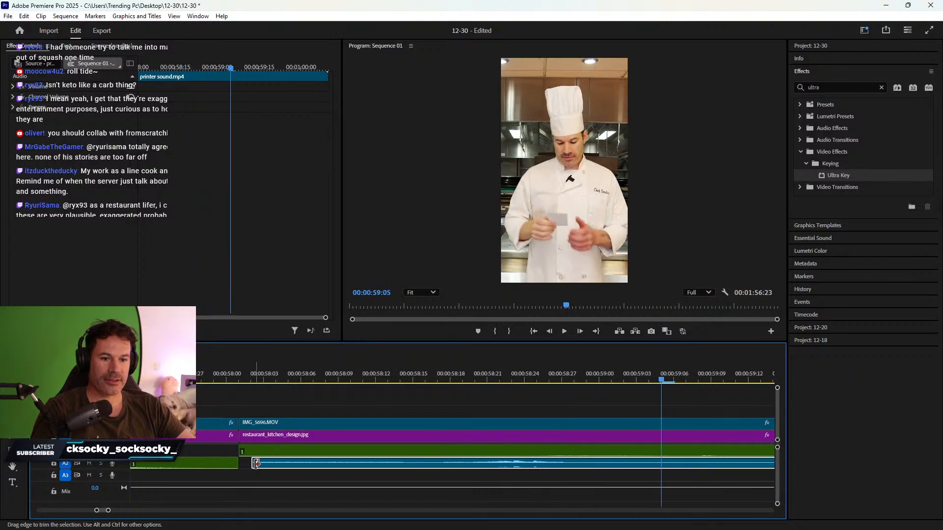
click(227, 370)
key(space)
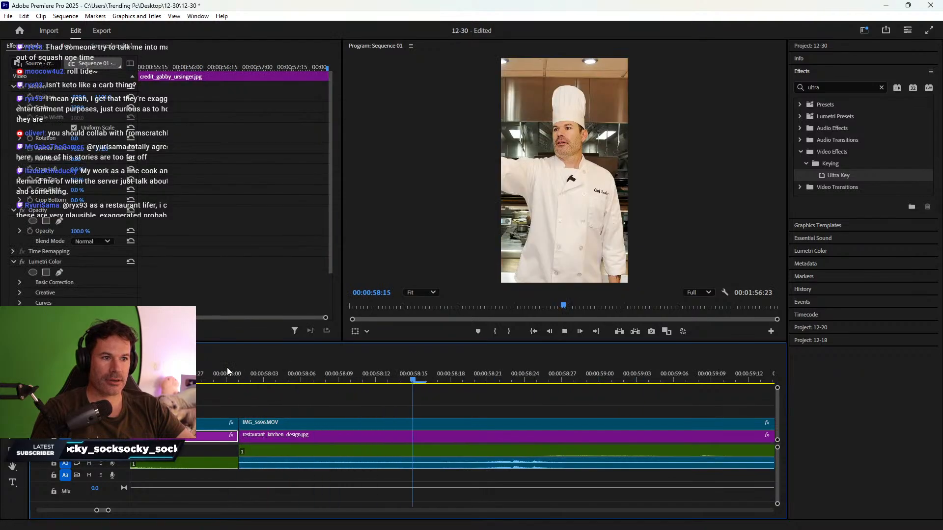
key(space)
- Review playback from 57:17 to the IMG_5696 chef clip's end at 1:05:04
key(minus)
key(minus)
key(a)
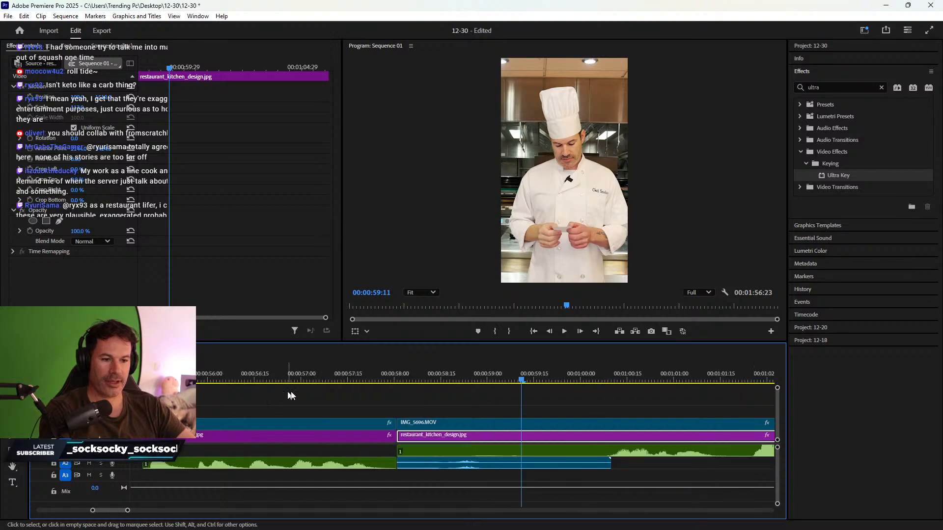
key(minus)
key(equal)
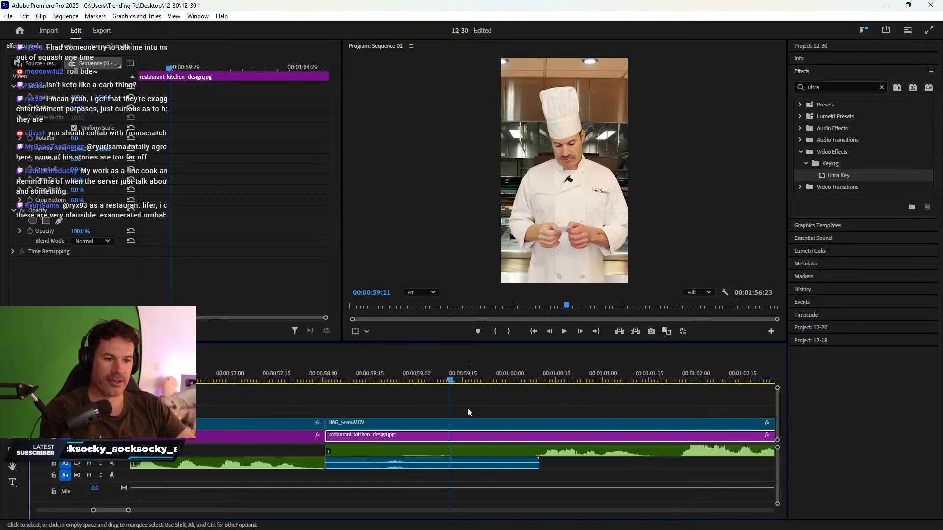
click(285, 380)
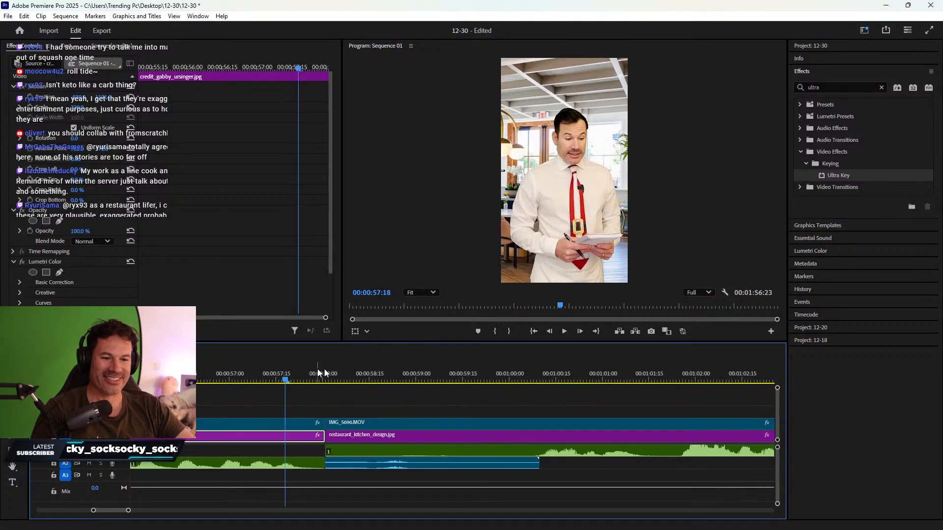
key(space)
scroll(376, 407, down, 2)
scroll(393, 414, down, 2)
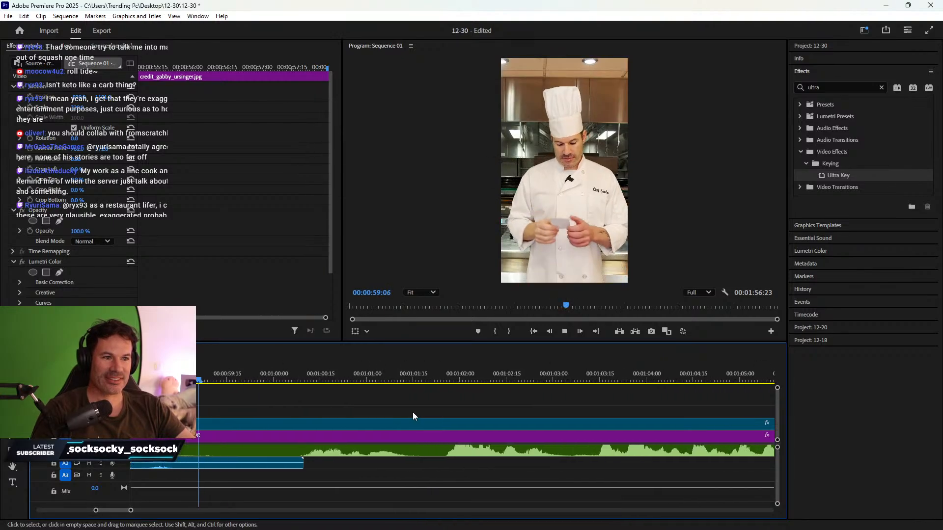
scroll(448, 407, down, 2)
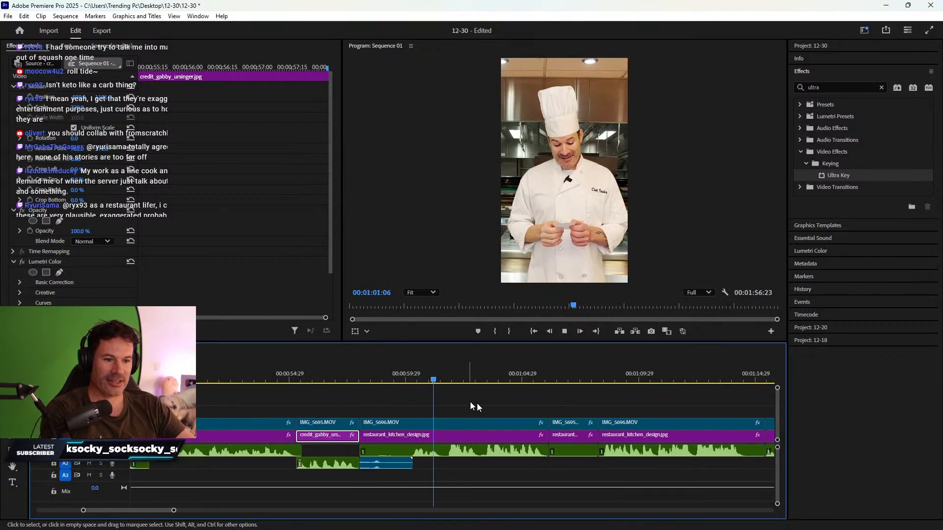
scroll(521, 420, down, 2)
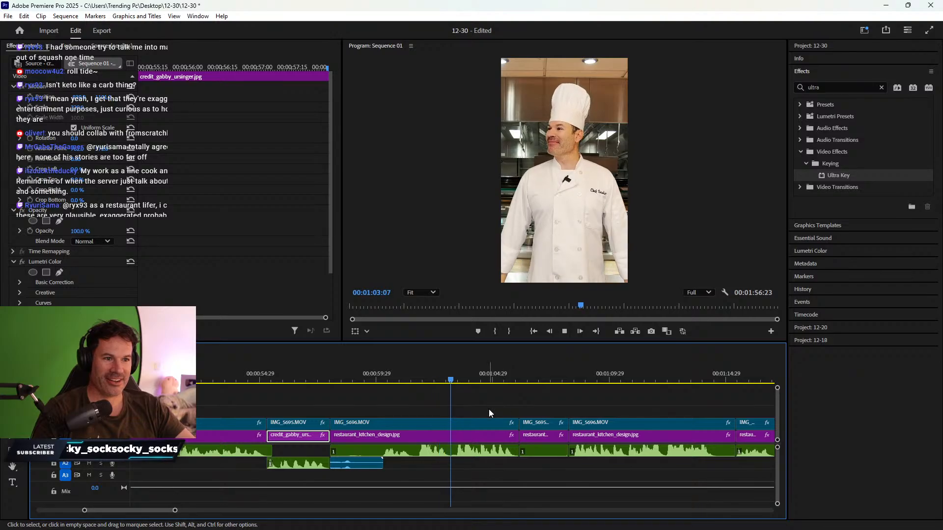
key(space)
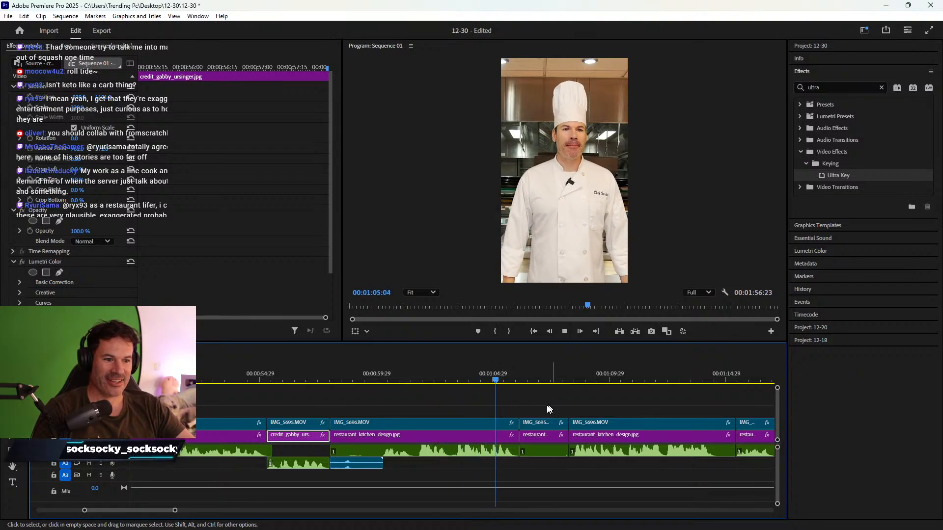
- Ripple-delete the empty V2 gap so the next IMG_5695 stack follows the chef clip
click(507, 436)
drag(480, 412, 543, 466)
right_click(511, 435)
click(530, 441)
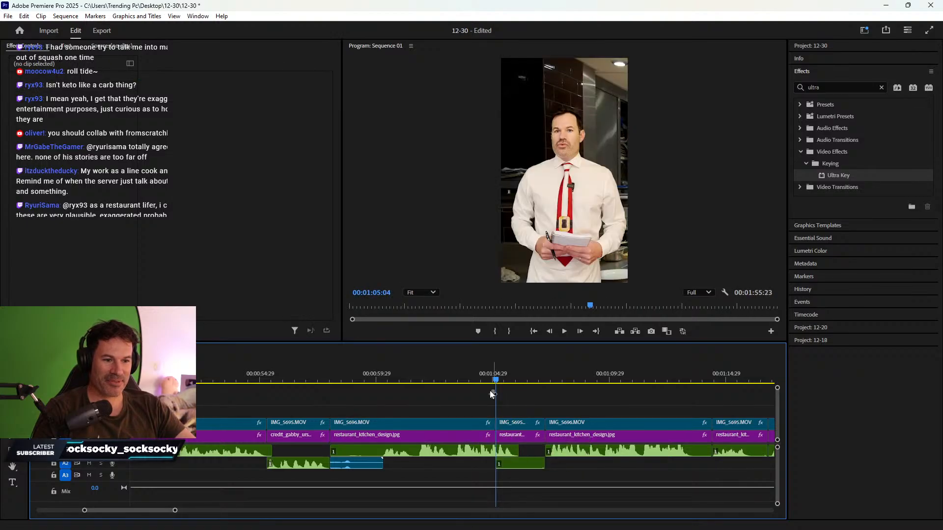
click(447, 371)
- Select the short IMG_5695 customer shot's stacked clips and preview the section from 1:04:10
scroll(500, 391, down, 2)
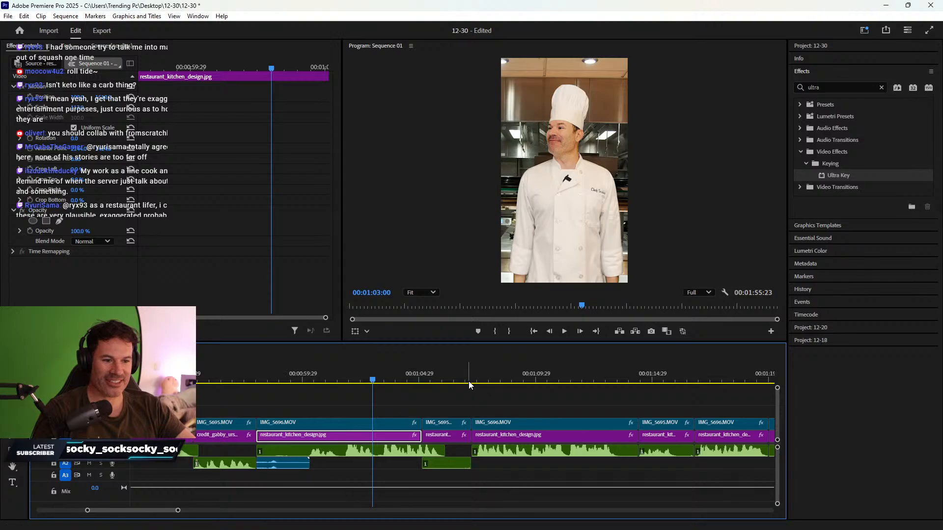
key(space)
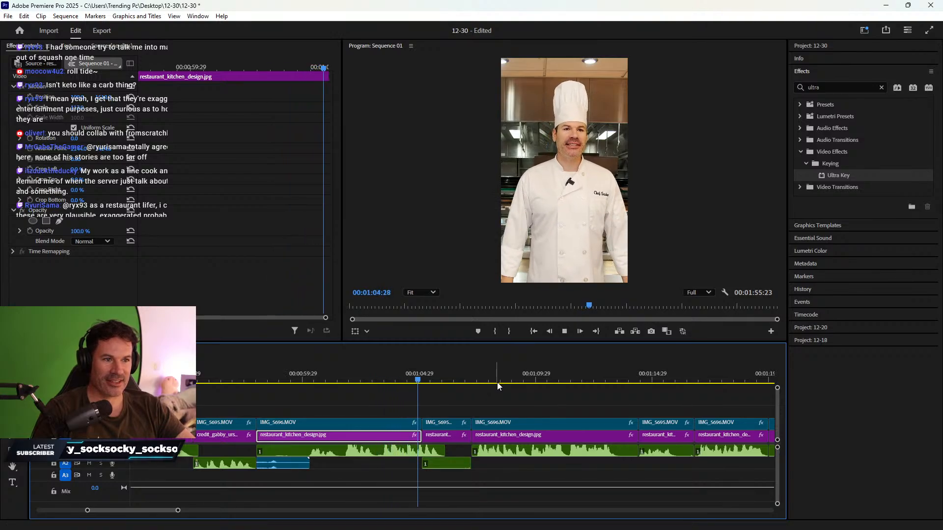
key(space)
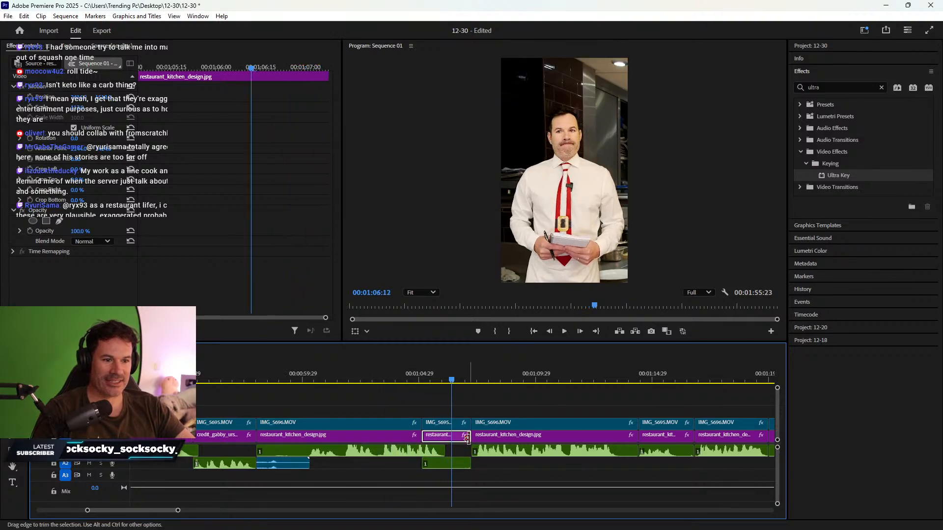
drag(468, 484, 452, 437)
drag(414, 374, 404, 376)
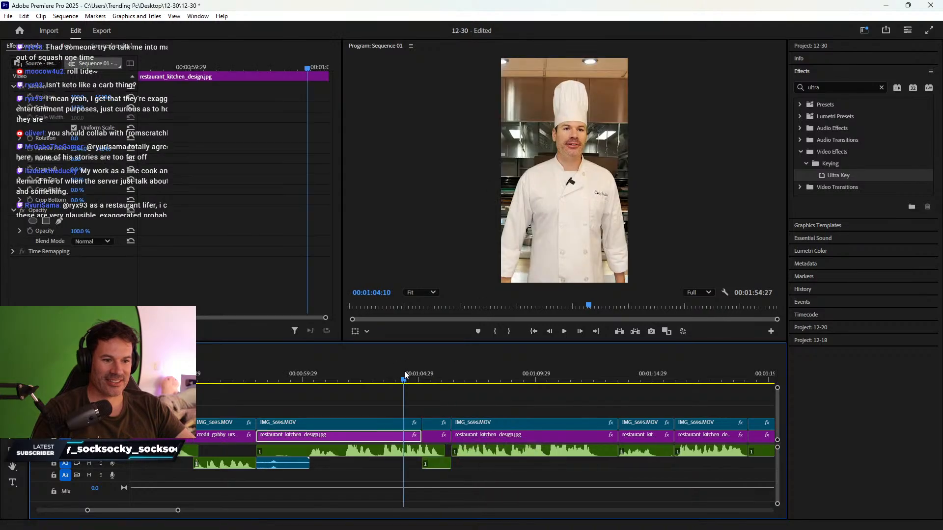
key(equal)
key(equal)
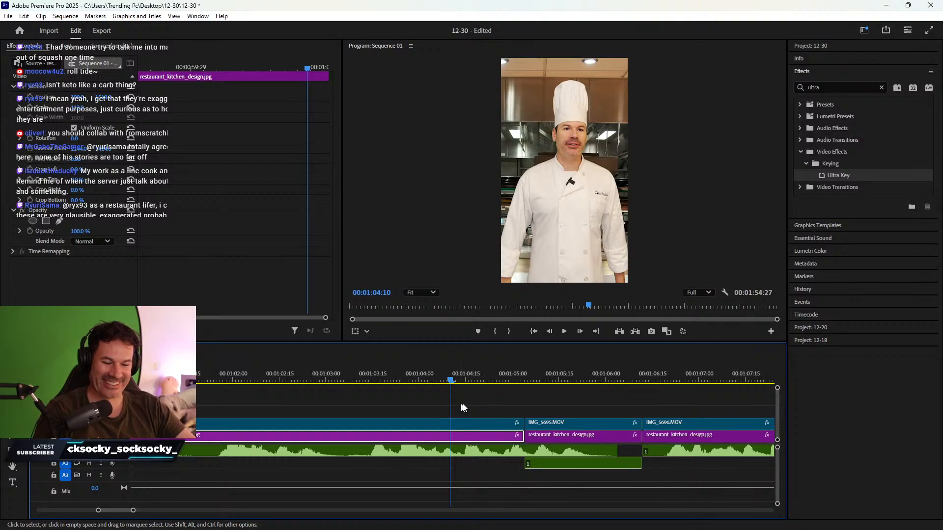
key(minus)
key(minus)
key(minus)
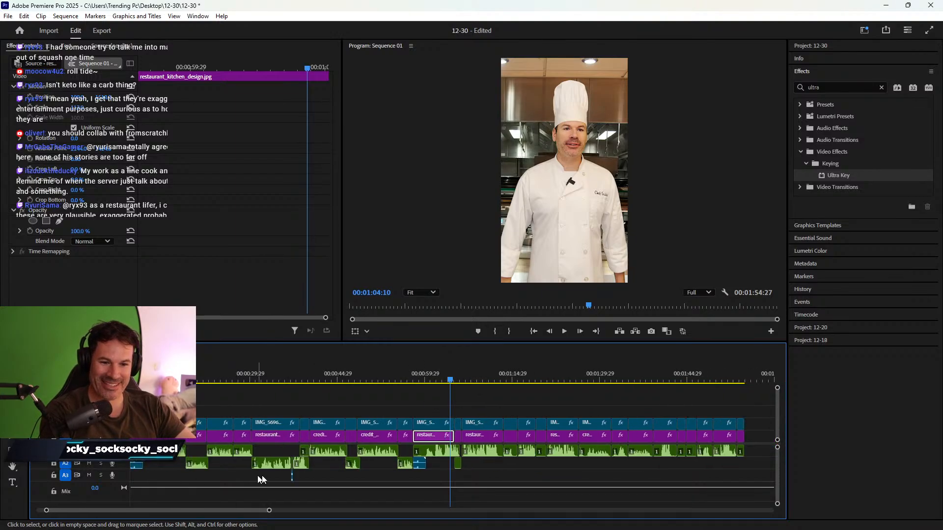
click(292, 477)
key(equal)
key(equal)
key(equal)
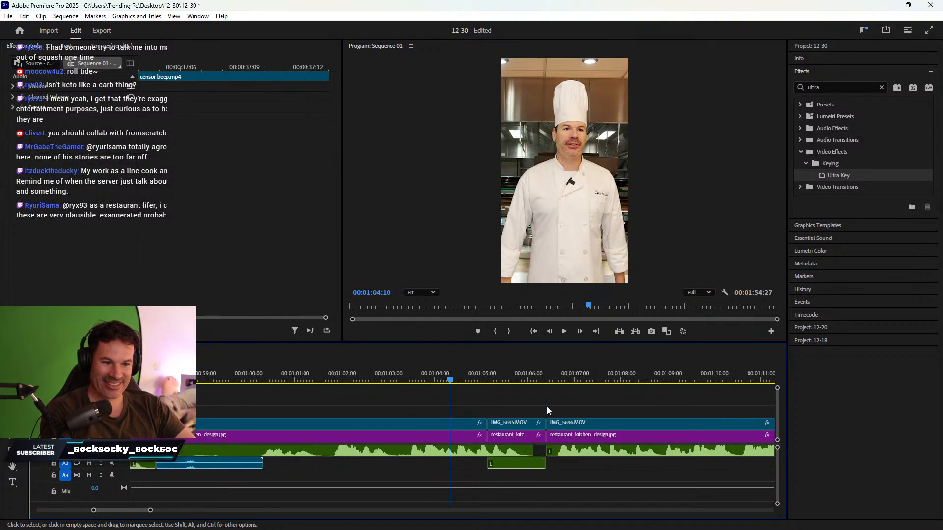
key(space)
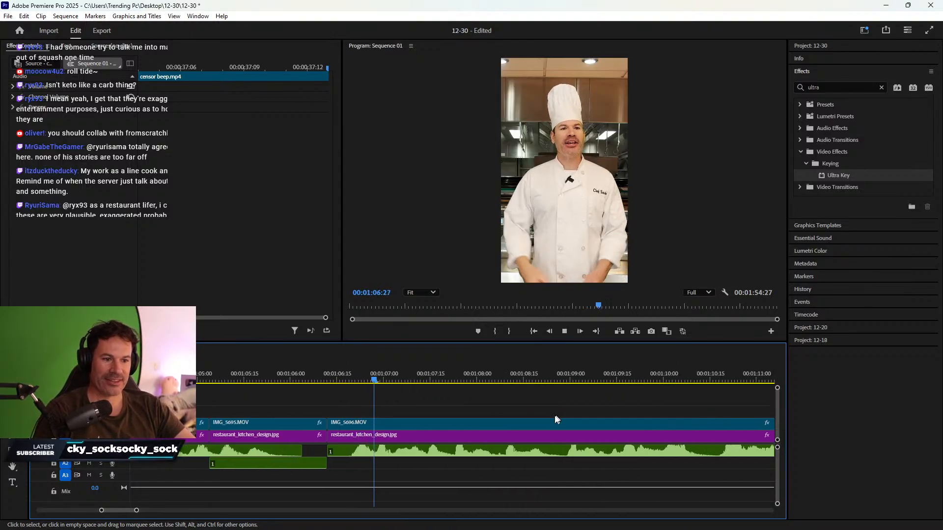
- Razor-cut the chef's A1 audio at 01:07:22 and play past the cut
click(486, 435)
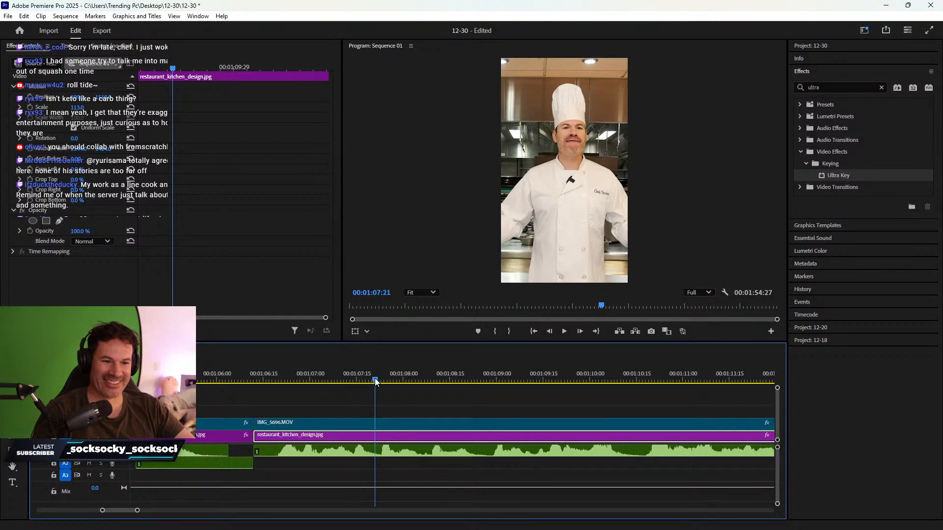
mouse_move(380, 383)
mouse_down()
mouse_move(345, 378)
mouse_move(378, 379)
mouse_up()
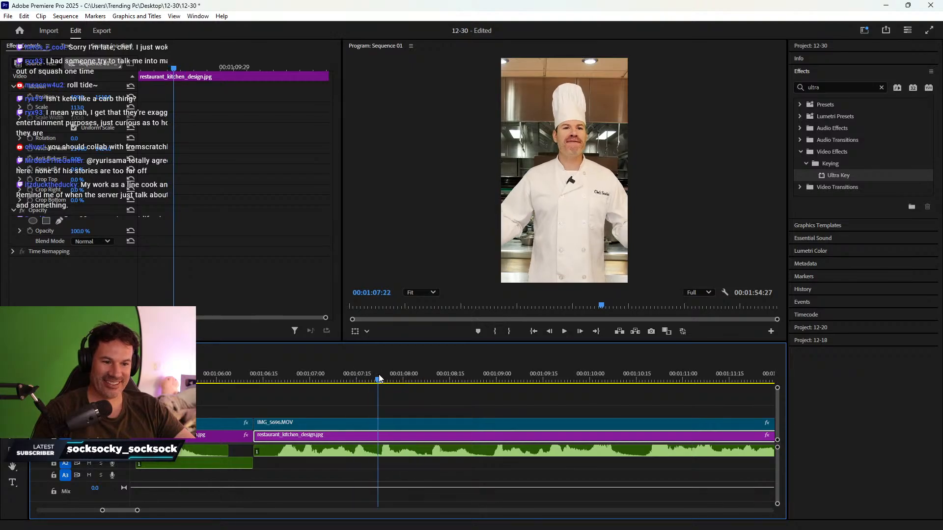
key(c)
click(378, 452)
key(v)
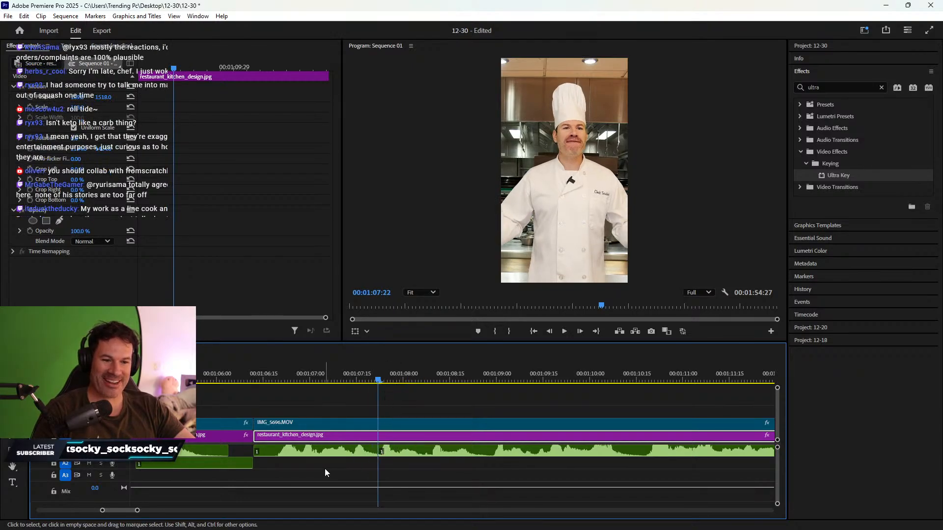
key(space)
key(space)
- Lower the REC00012.wav clip's audio gain by -20 dB
key(c)
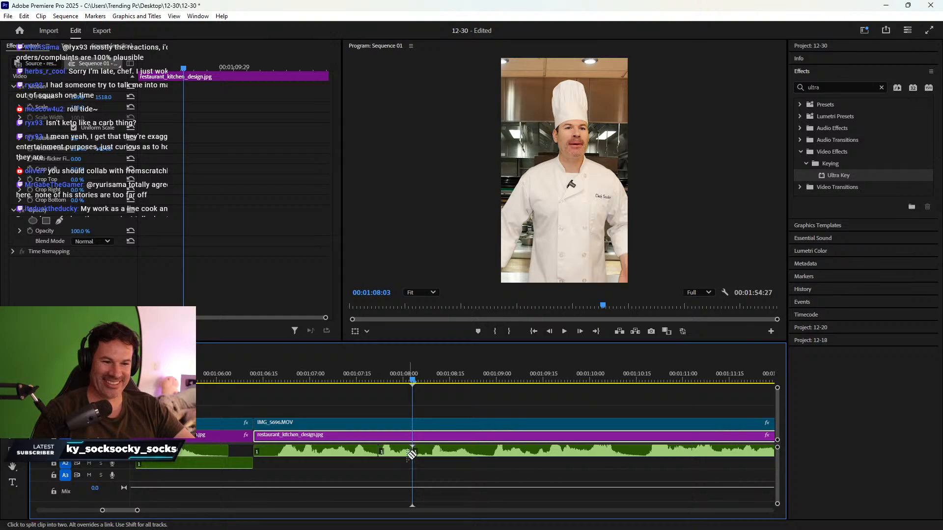
key(v)
click(393, 453)
right_click(393, 452)
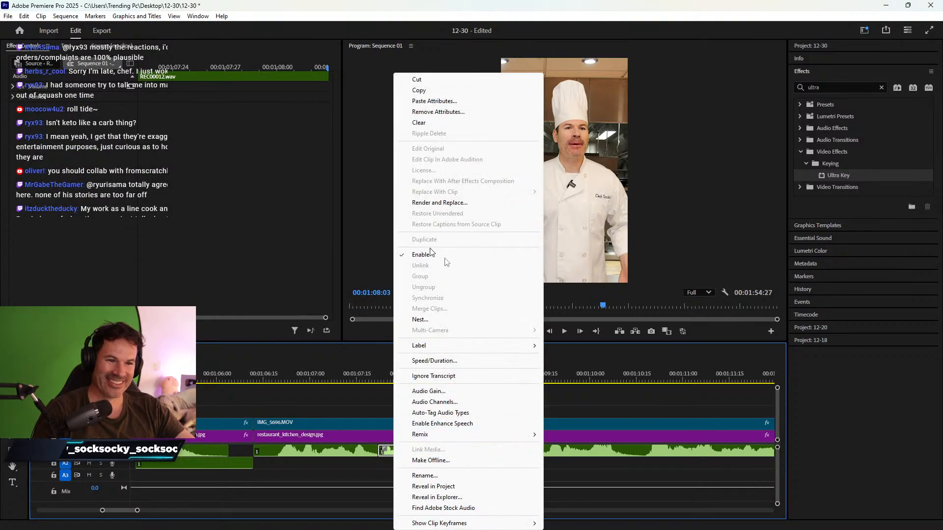
click(436, 392)
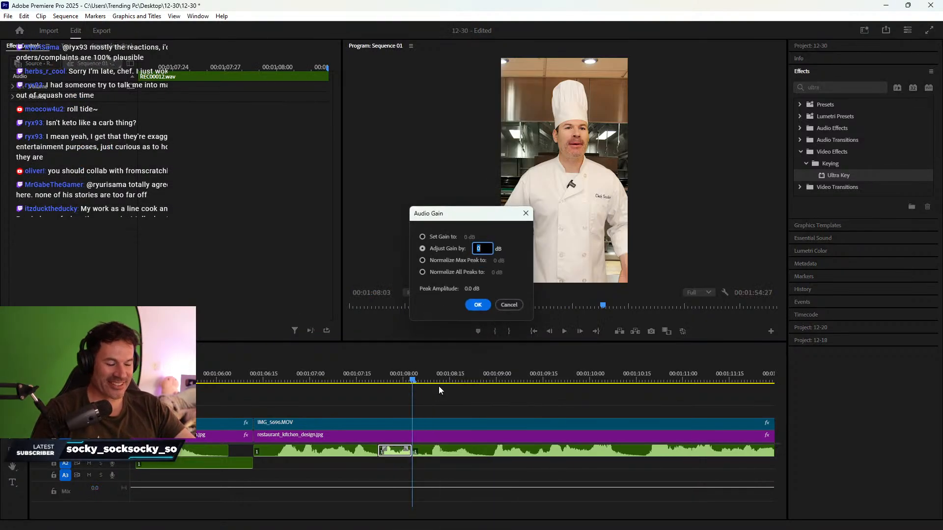
text(-20)
key(Return)
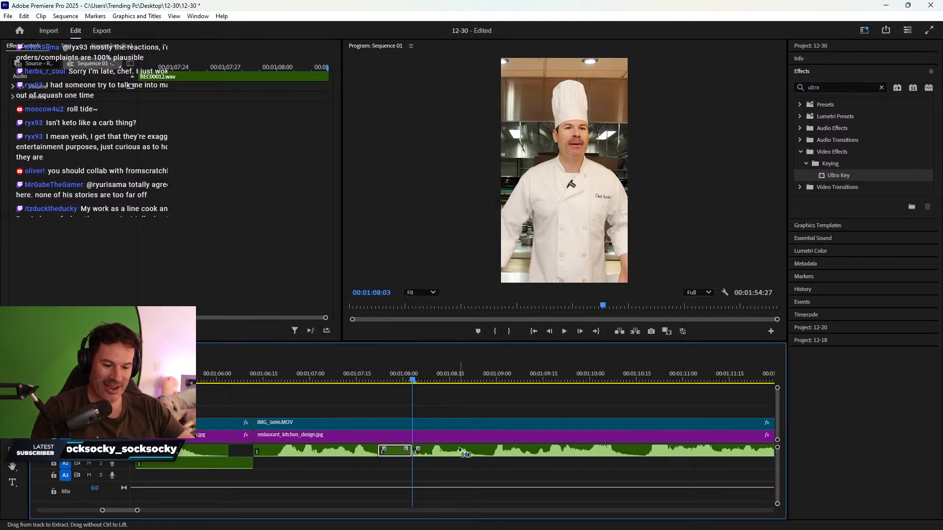
- Paste the censor beep onto track A2 over the lowered line and preview it
key(ctrl+v)
click(425, 479)
drag(426, 480, 408, 465)
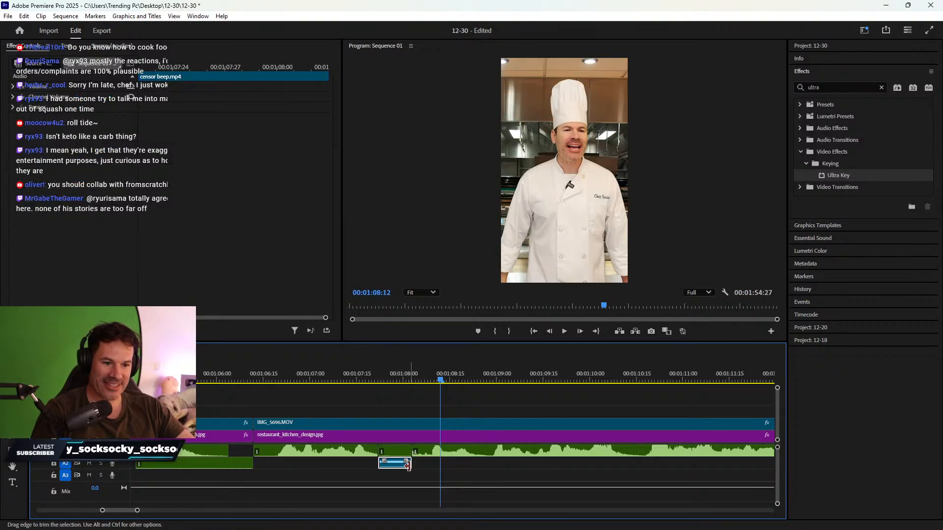
click(228, 369)
key(space)
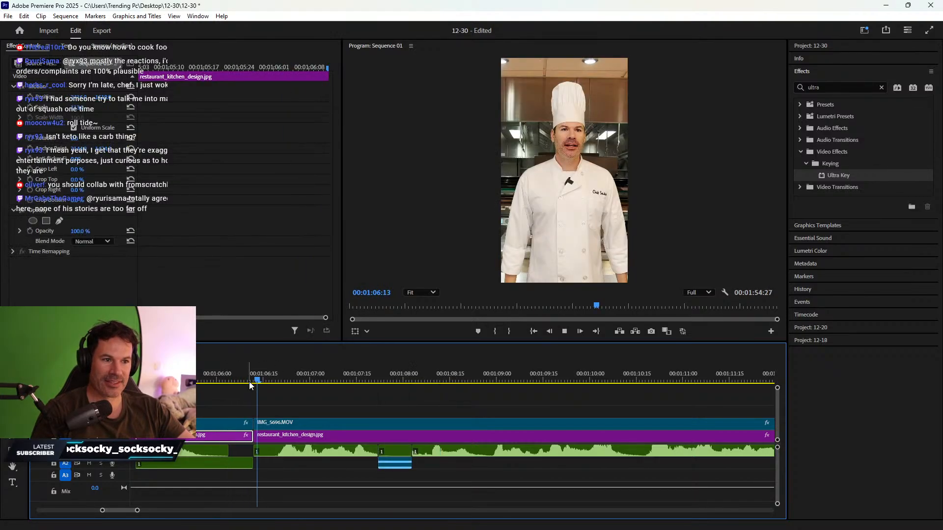
- Find where the next chef line begins and select its video, background and audio clips
drag(251, 374, 186, 367)
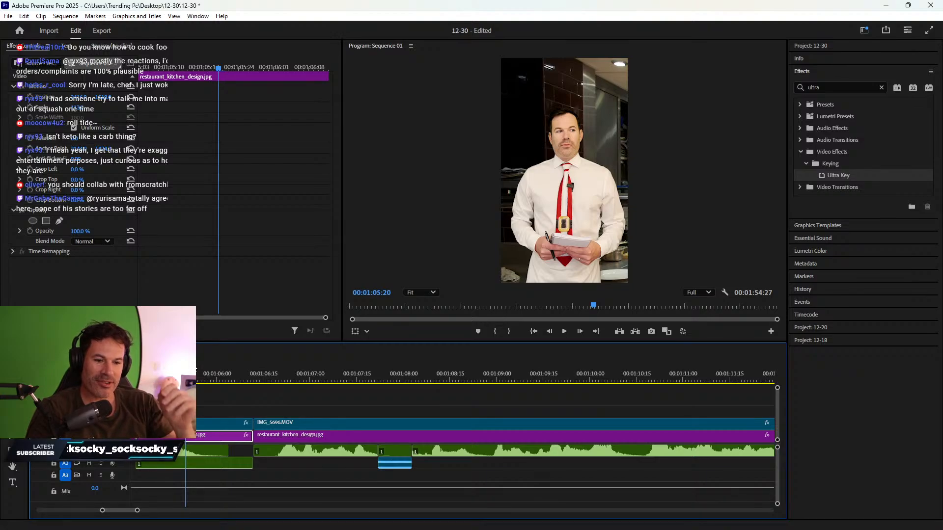
key(space)
key(space)
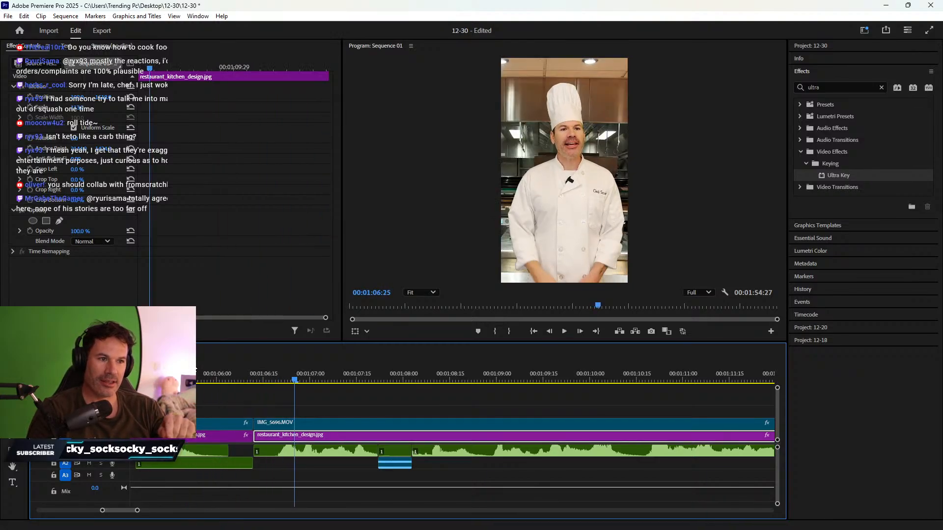
drag(219, 380, 274, 375)
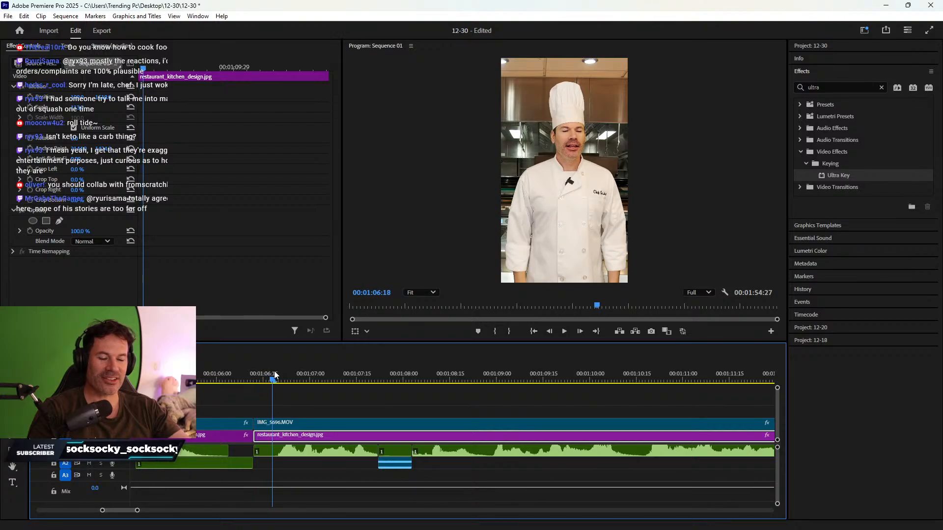
drag(302, 404, 275, 435)
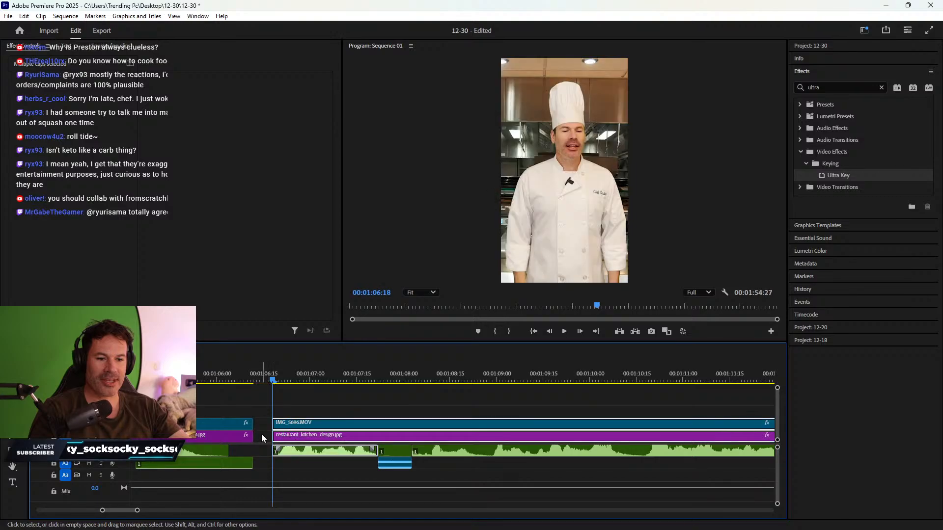
- Ripple-delete the gap before the IMG_5696 chef clip and zoom the timeline out
right_click(262, 435)
click(279, 441)
key(minus)
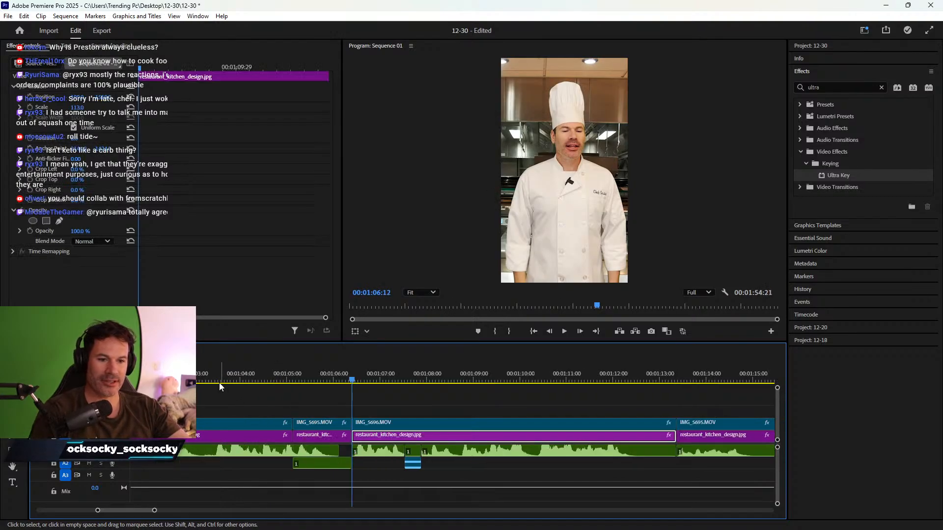
click(216, 379)
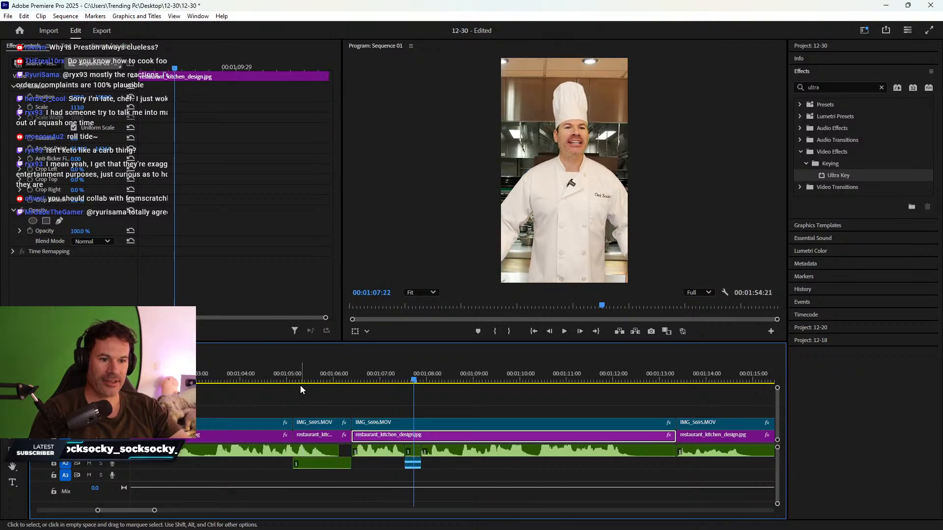
click(287, 380)
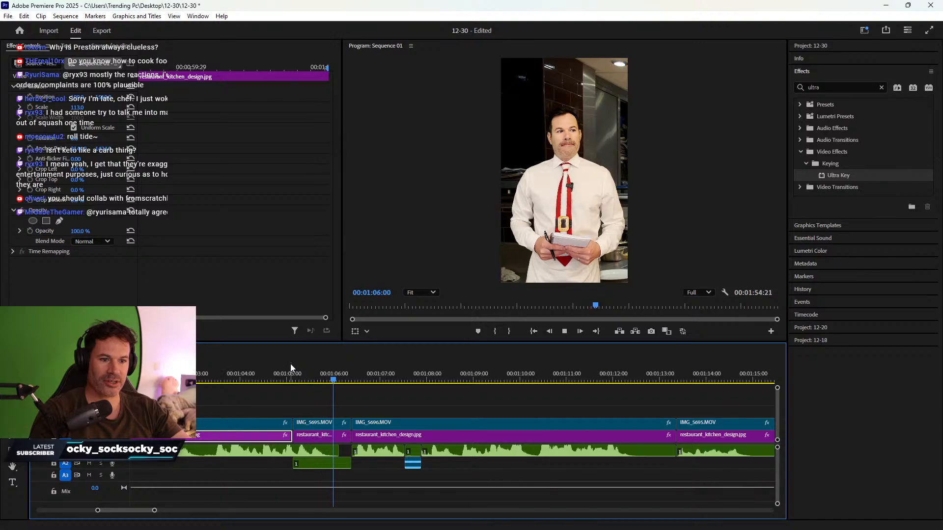
- Trim the customer clip and its kitchen background where the line ends, then ripple-delete the gap
click(311, 435)
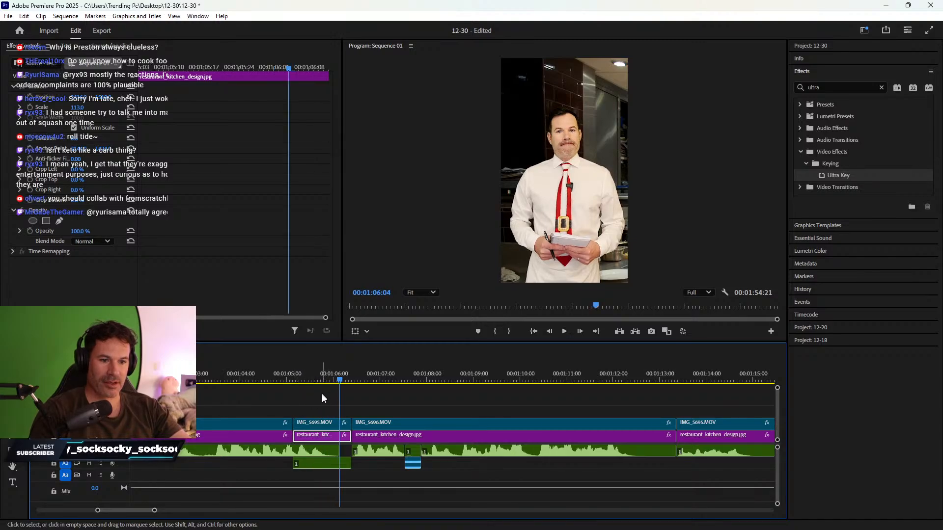
shift+click(319, 422)
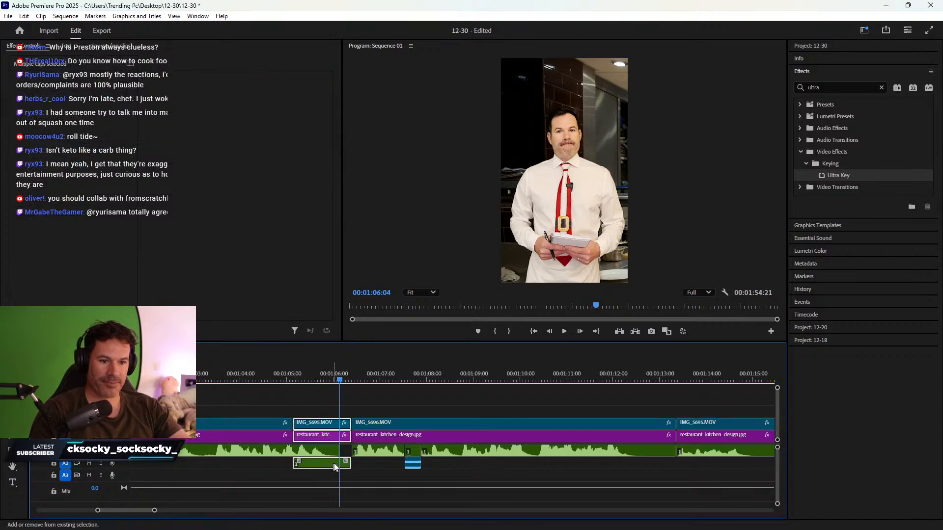
drag(358, 466, 346, 465)
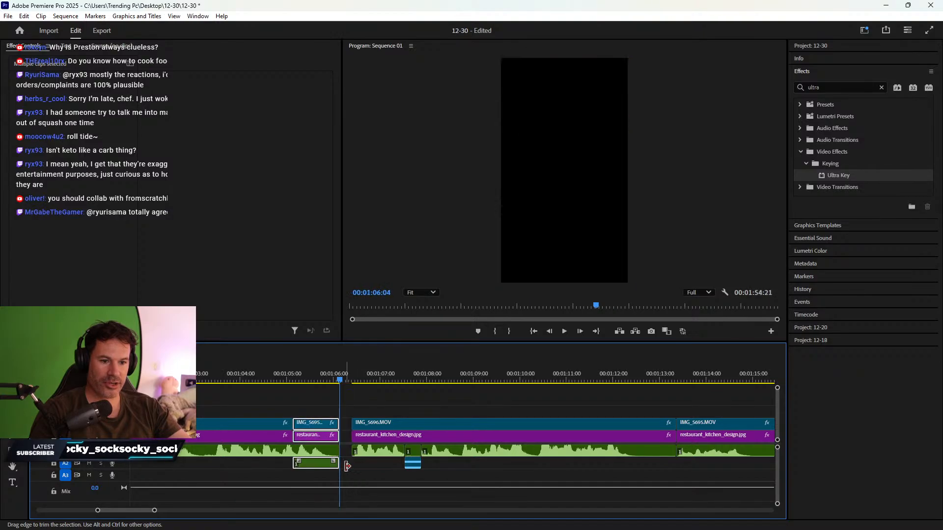
right_click(349, 439)
click(376, 447)
click(246, 373)
key(space)
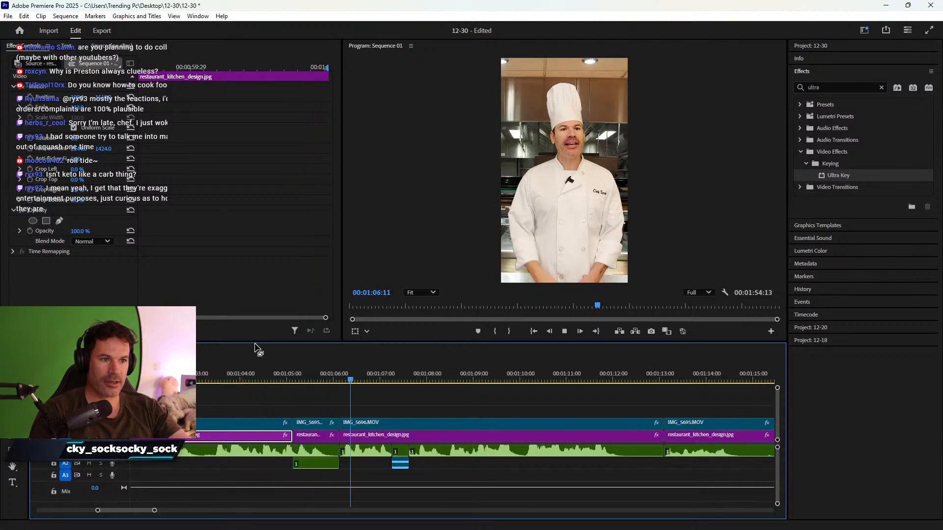
scroll(483, 393, down, 4)
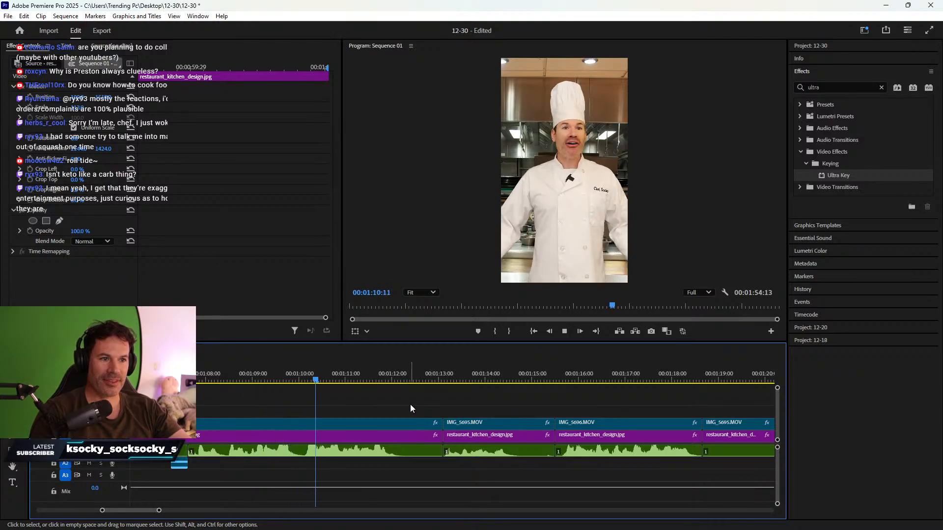
- Trim the chef clip's end to 01:11:29, move the next audio to A2, and delete the gap
key(space)
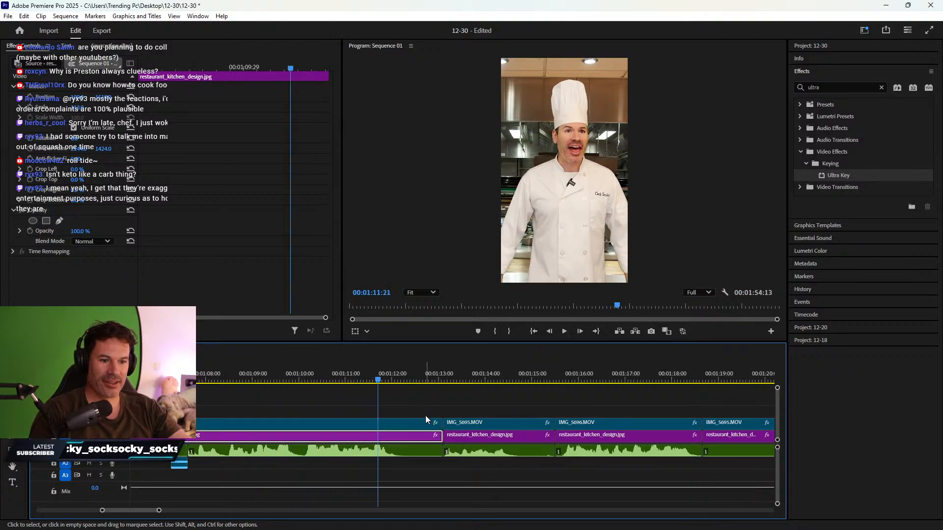
key(Right)
key(Right)
key(Right)
key(Right)
key(Right)
key(Right)
key(Right)
key(Right)
shift+click(416, 423)
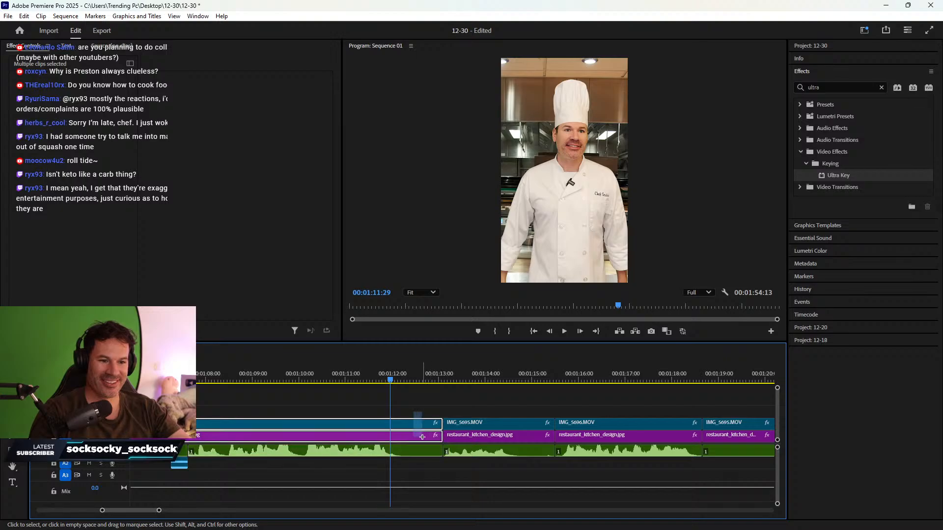
drag(437, 435, 390, 435)
drag(487, 451, 486, 463)
click(429, 434)
key(Delete)
click(340, 376)
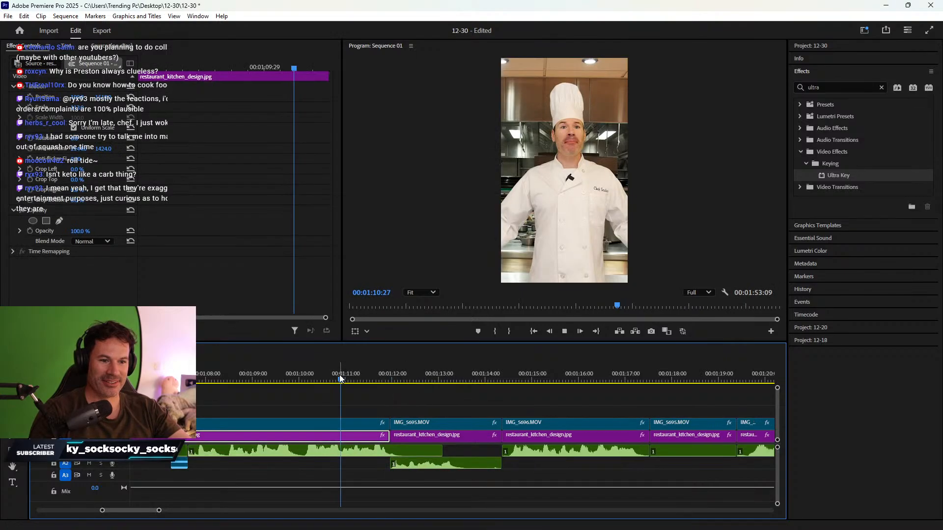
key(space)
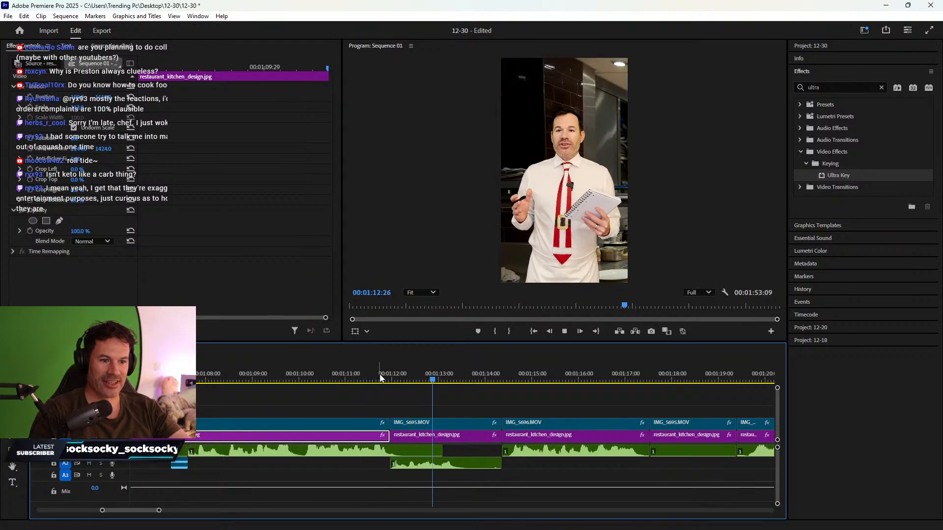
- Trim the three IMG_5695 clips' ends to 01:13:21 and ripple-delete the gap
key(space)
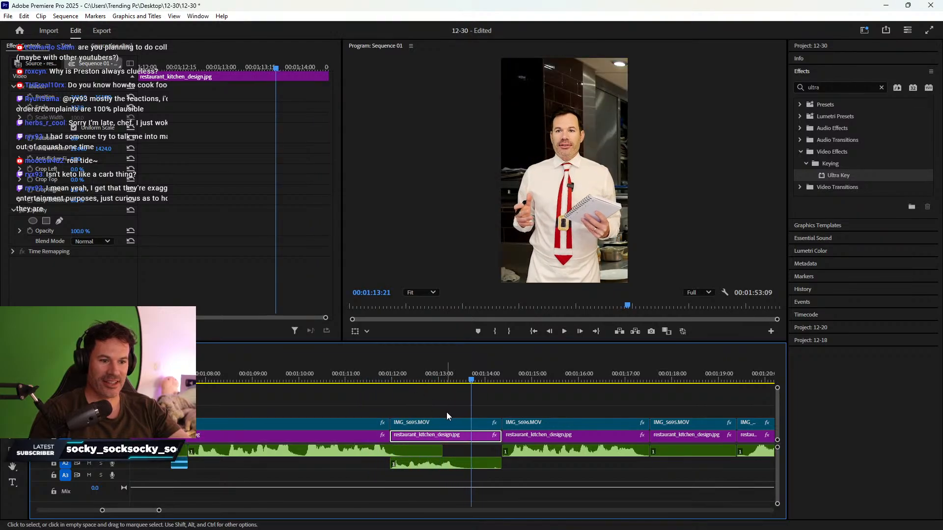
drag(490, 476, 491, 475)
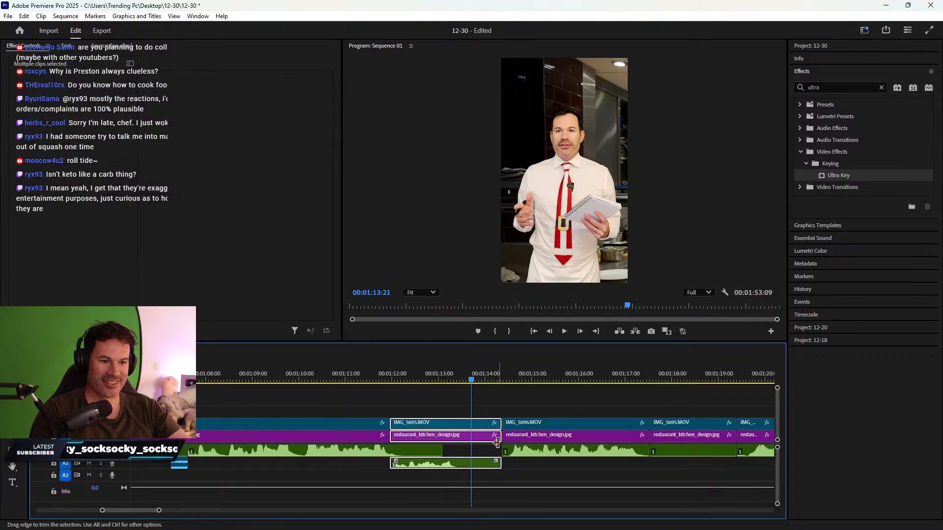
drag(499, 440, 473, 441)
right_click(483, 435)
click(497, 439)
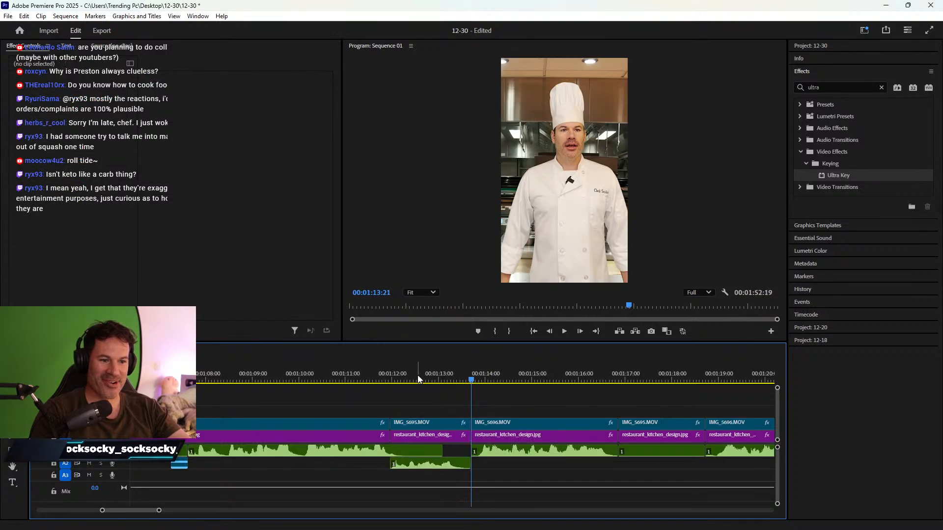
click(390, 373)
key(space)
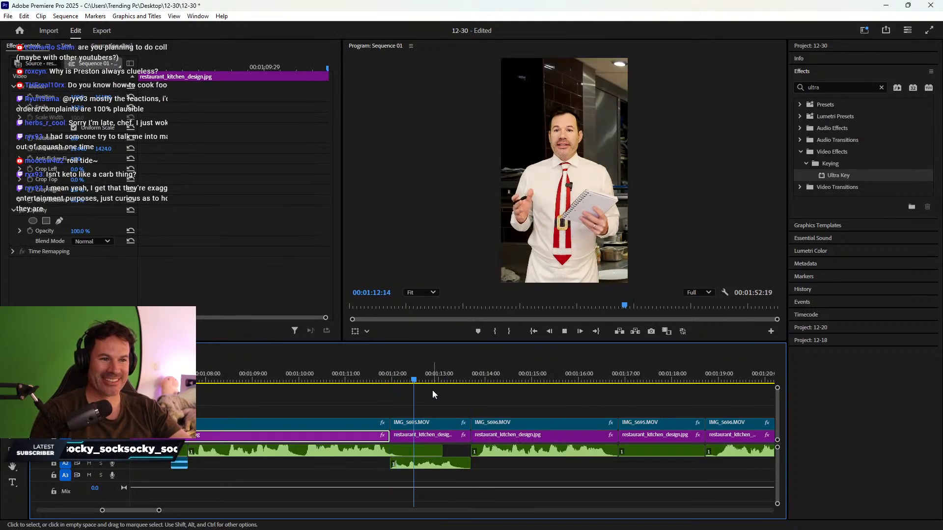
- Trim IMG_5695.MOV and its kitchen background so both end at 01:13:10
scroll(384, 417, right, 3)
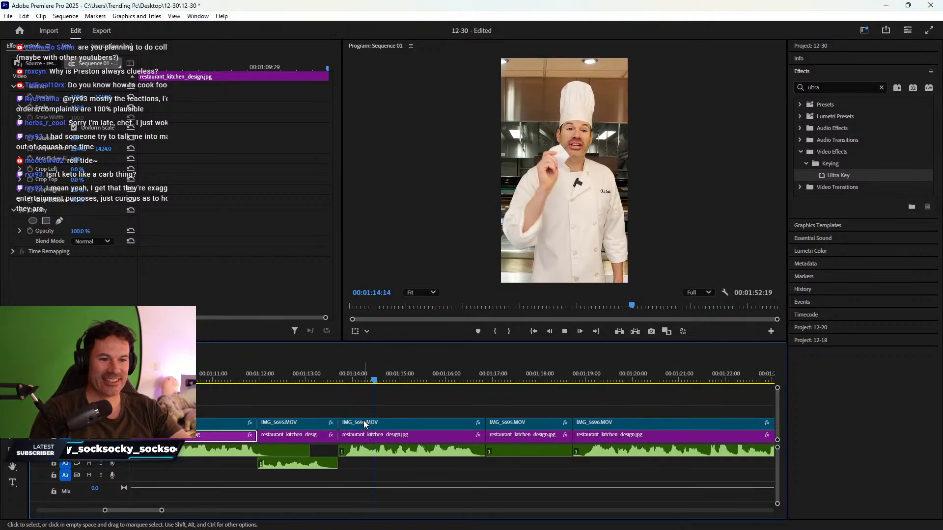
click(266, 379)
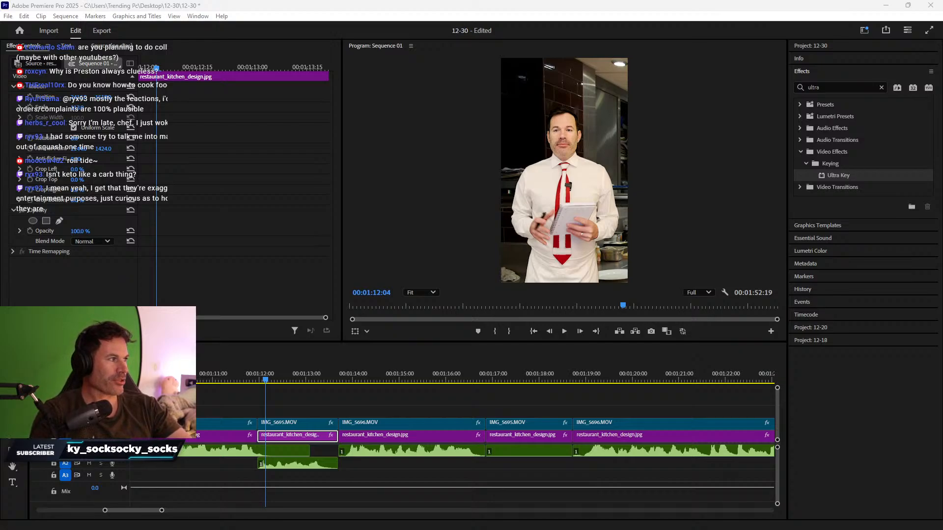
key(alt+Tab)
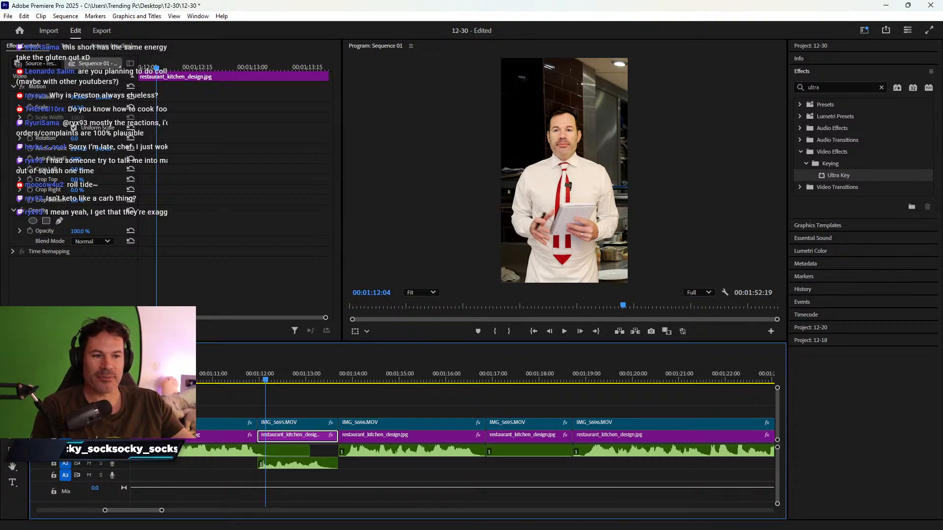
click(194, 381)
key(space)
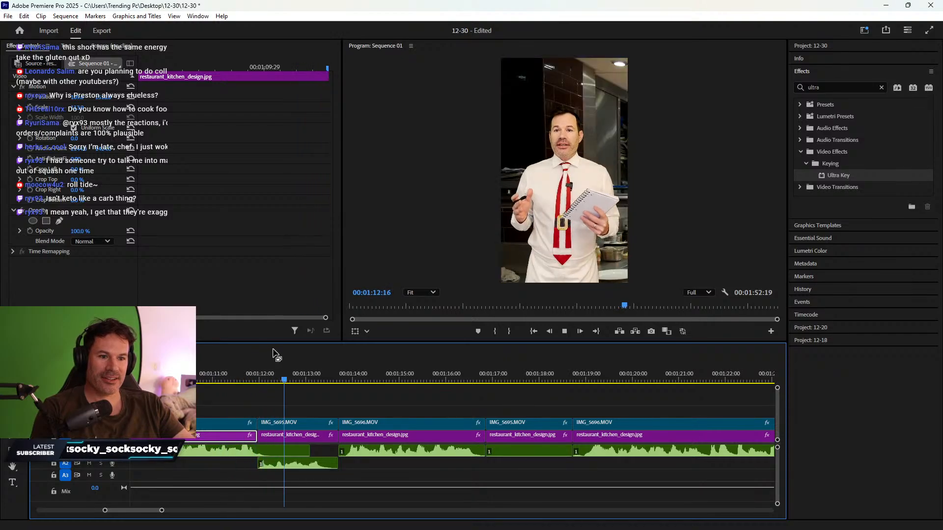
key(space)
click(307, 434)
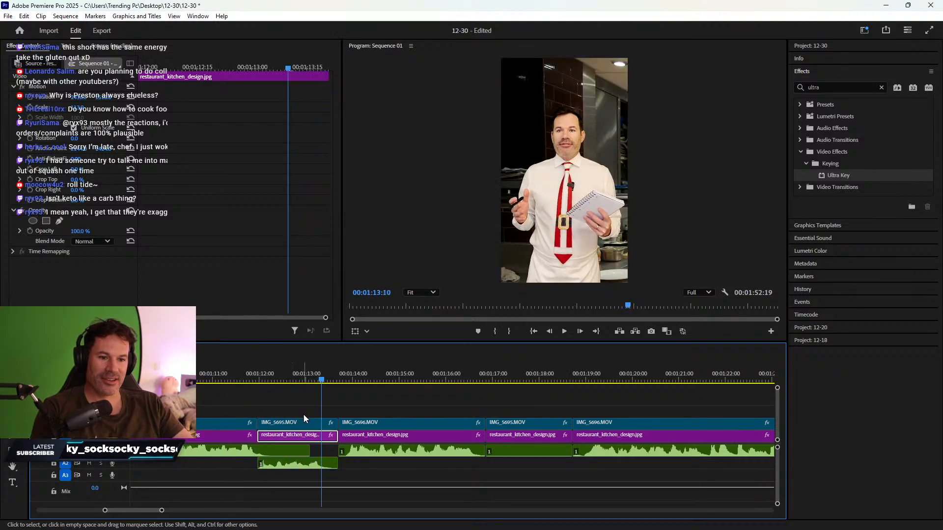
drag(304, 415, 321, 438)
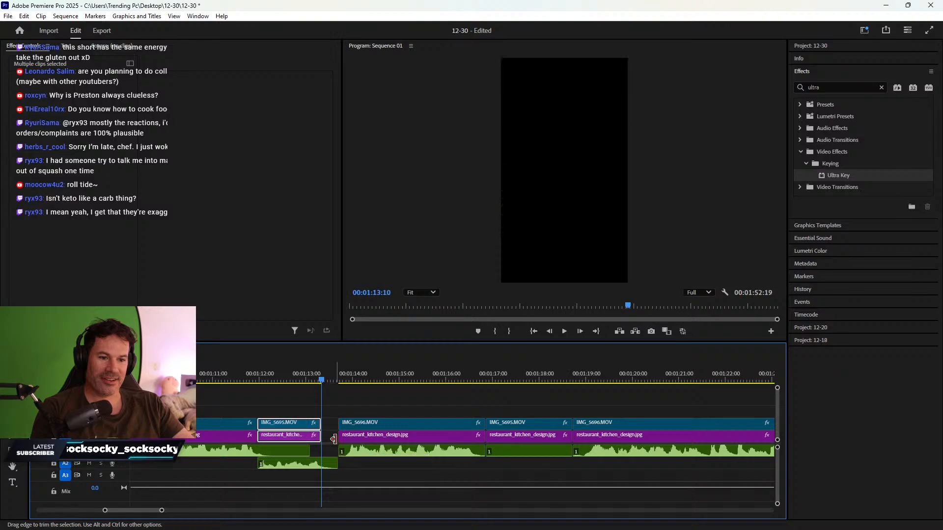
- Ripple-delete the gap after the customer clip and review the closed-up edit
click(331, 435)
key(Delete)
click(272, 367)
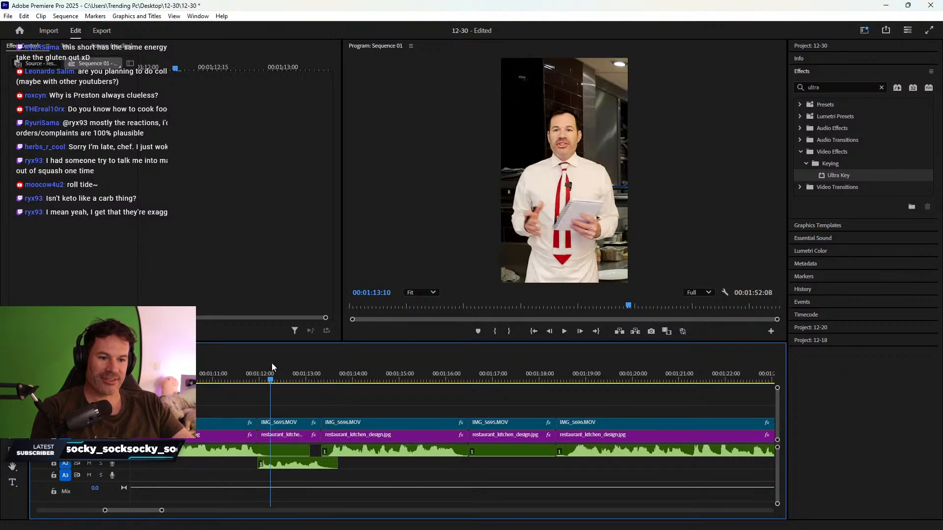
key(space)
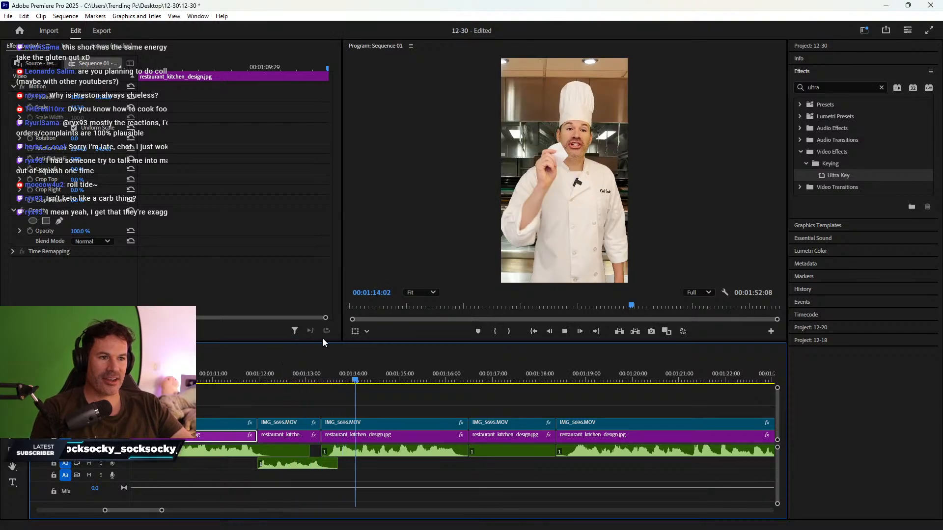
key(space)
drag(329, 374, 326, 364)
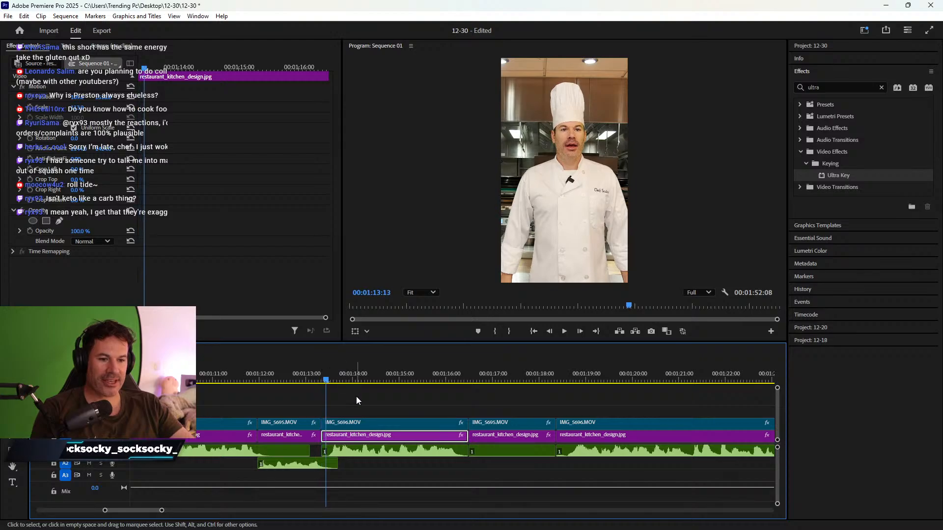
- Trim the start of IMG_5696.MOV, its kitchen image and audio to 1:13:10, closing the gap
click(581, 331)
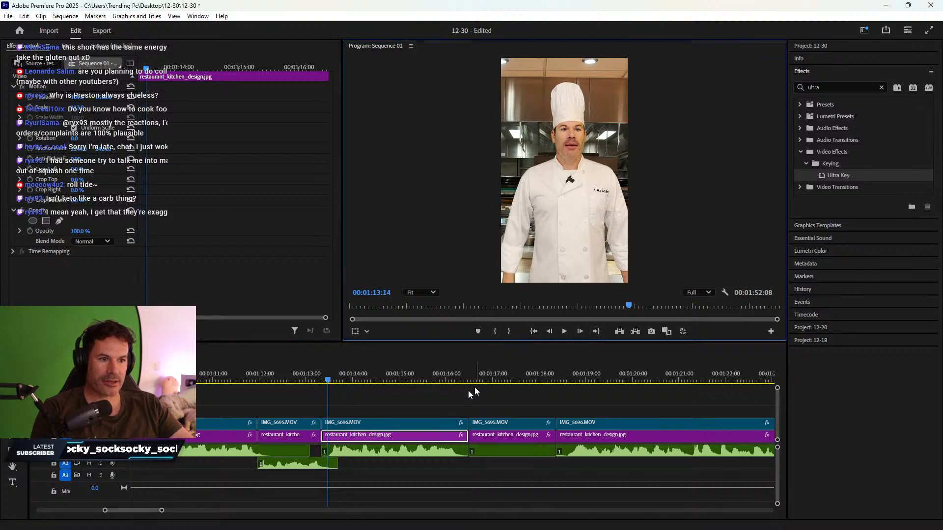
drag(359, 408, 331, 436)
right_click(325, 437)
click(339, 441)
click(339, 438)
click(239, 367)
key(space)
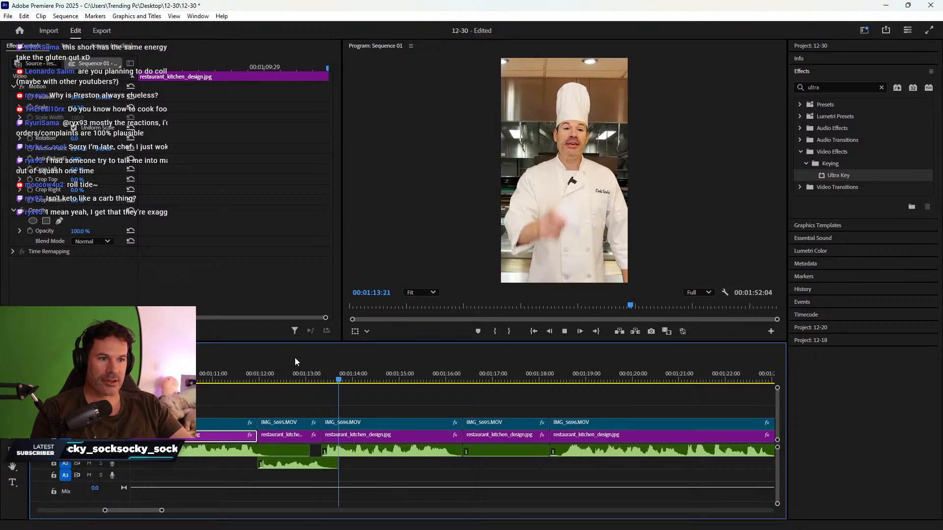
scroll(422, 412, down, 2)
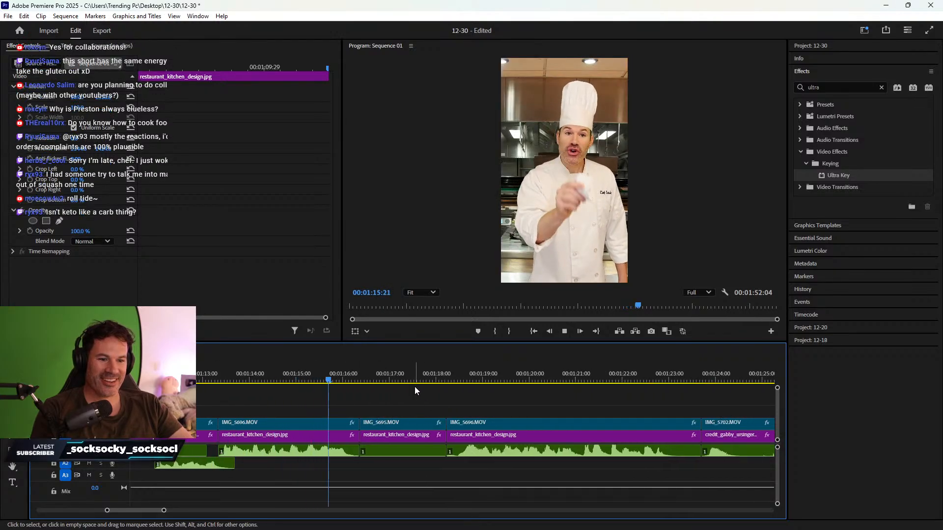
key(space)
click(302, 376)
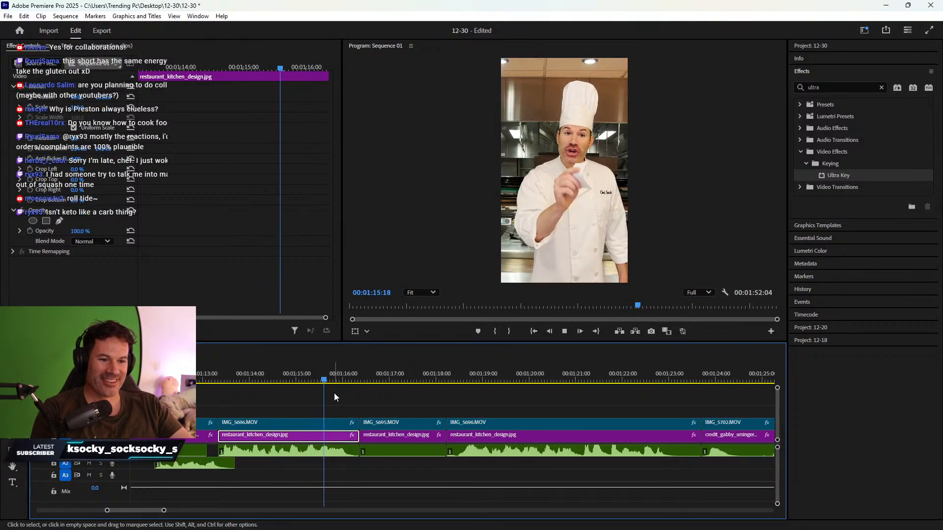
key(space)
- Close the gap before IMG_5695 and review the edit up to 1:16:19
drag(312, 412, 386, 463)
right_click(350, 436)
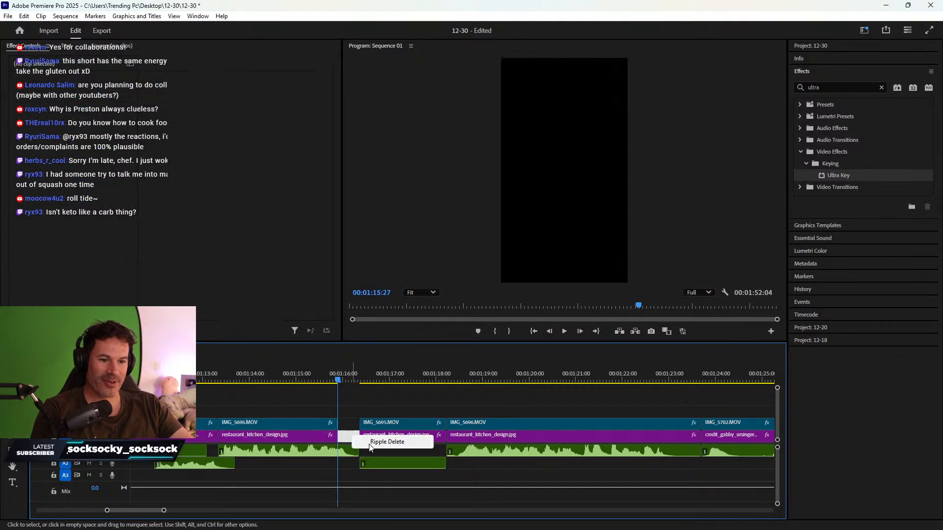
click(400, 441)
click(279, 378)
key(space)
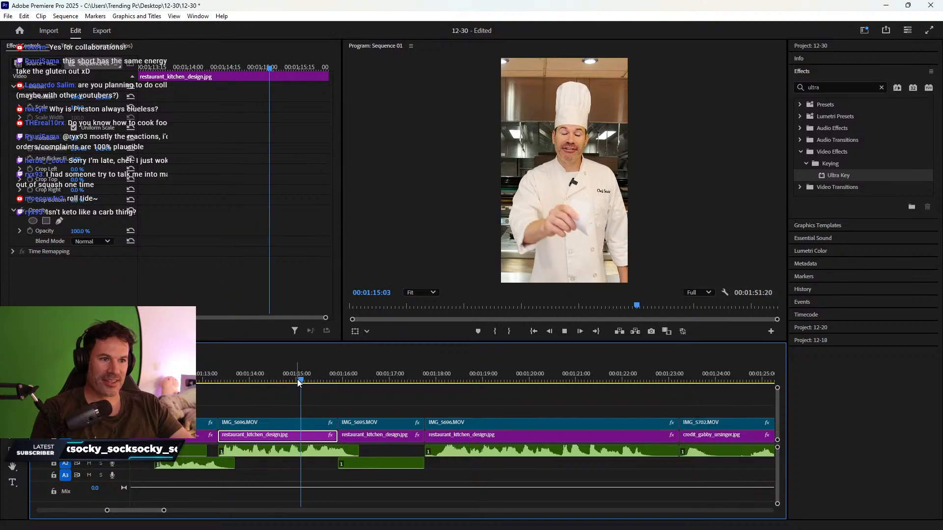
key(space)
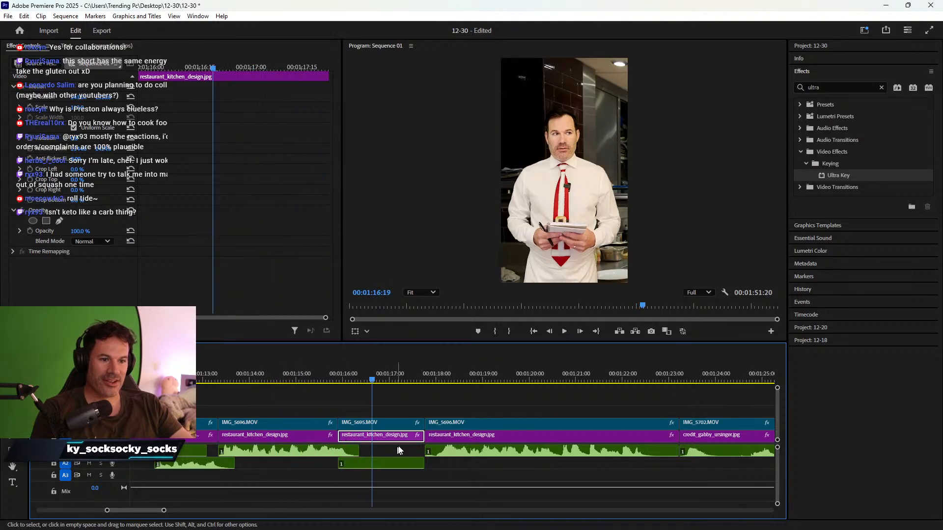
- Trim IMG_5695's clip, background and audio to end at 1:16:19 with no gap after
drag(390, 411, 372, 444)
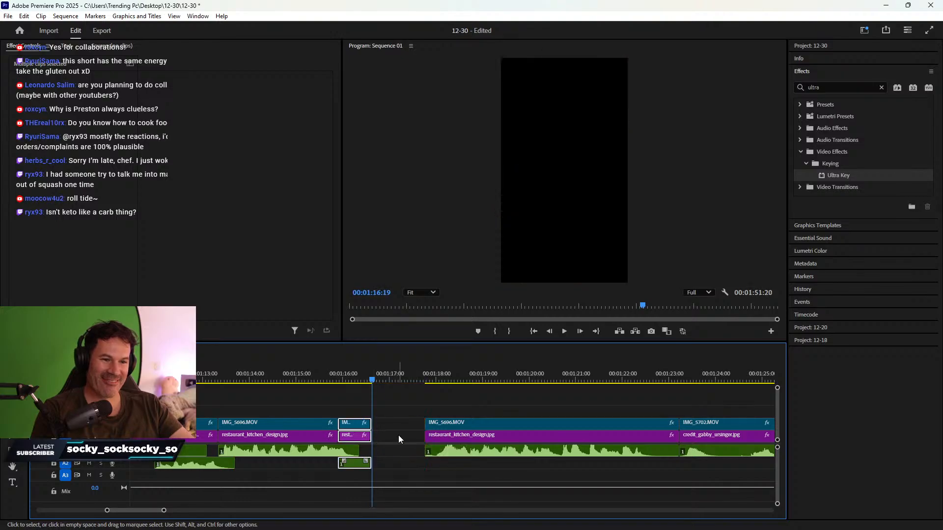
click(398, 435)
key(Delete)
- Trim the next chef clip, background and audio to start at 1:16:26, closing the gap
drag(378, 368, 384, 369)
drag(411, 403, 418, 460)
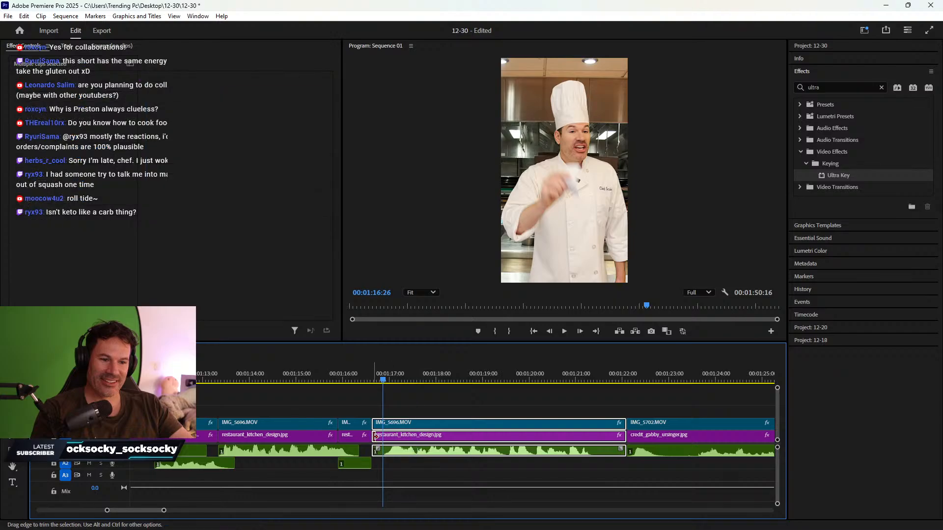
drag(375, 438, 385, 438)
right_click(378, 436)
click(412, 442)
- Review the tightened sequence and place the playhead at 1:19:27
click(294, 371)
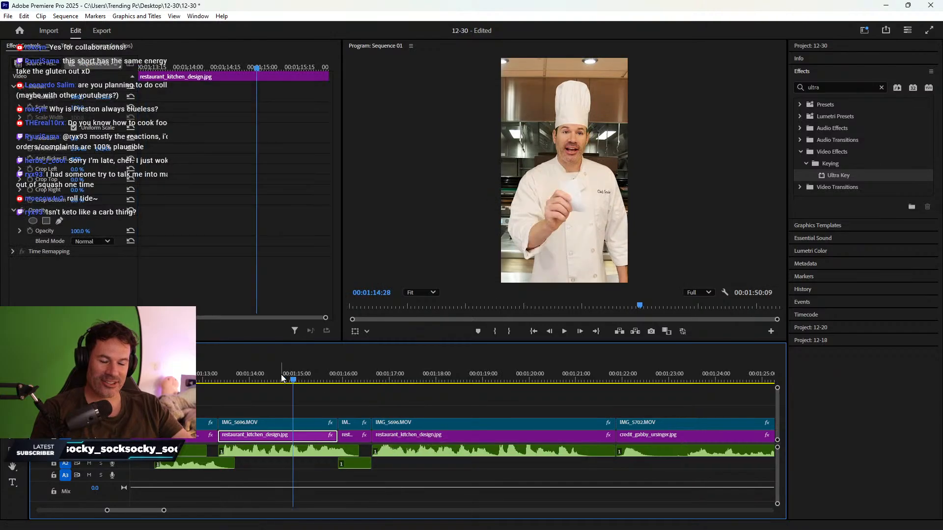
key(space)
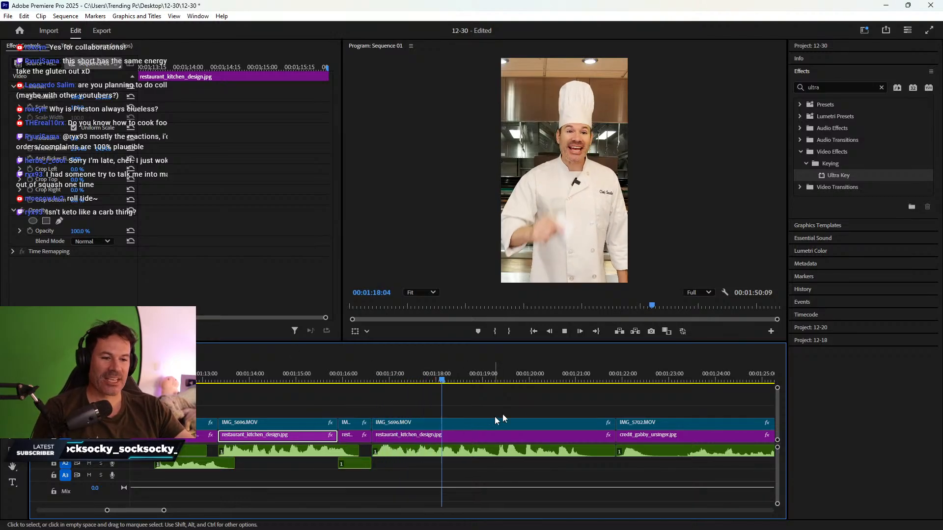
key(space)
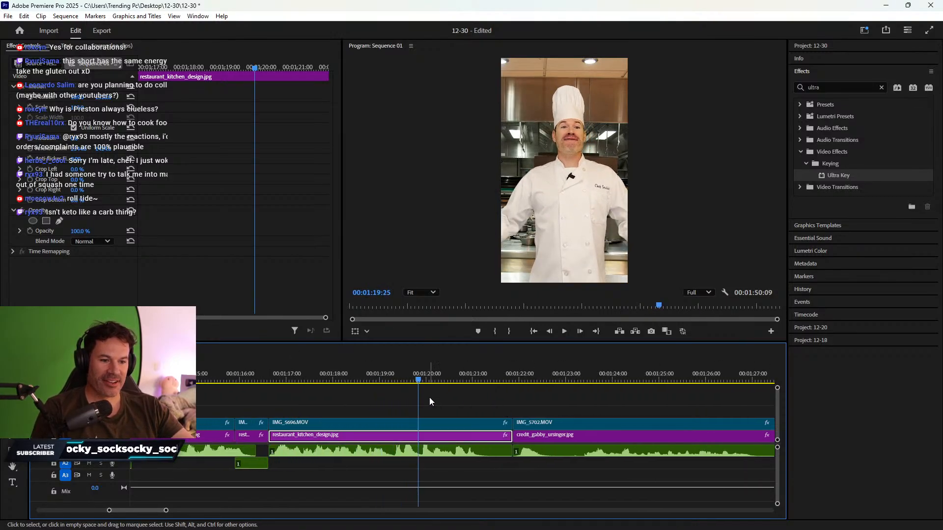
key(equal)
key(equal)
key(space)
drag(446, 369, 469, 369)
- Razor-cut the audio at 1:19:27 and 1:20:10
key(c)
click(463, 451)
key(v)
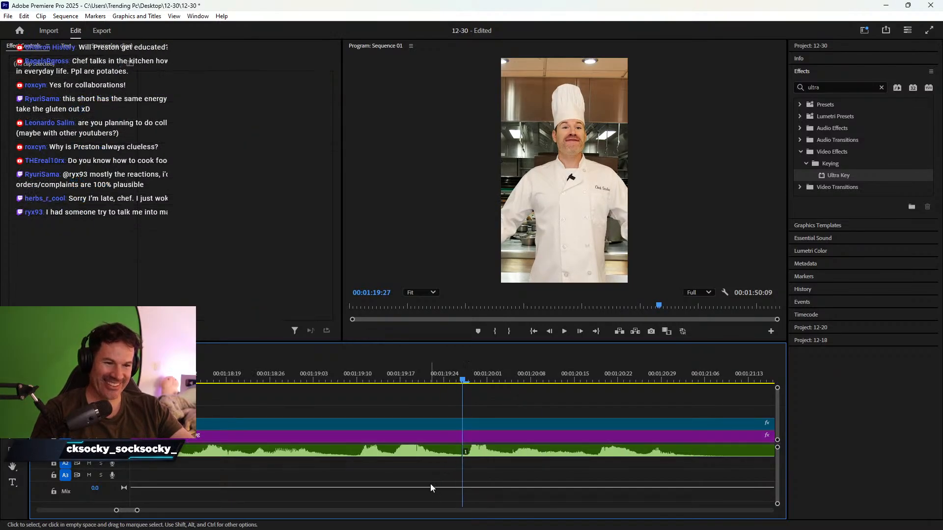
key(space)
key(space)
key(c)
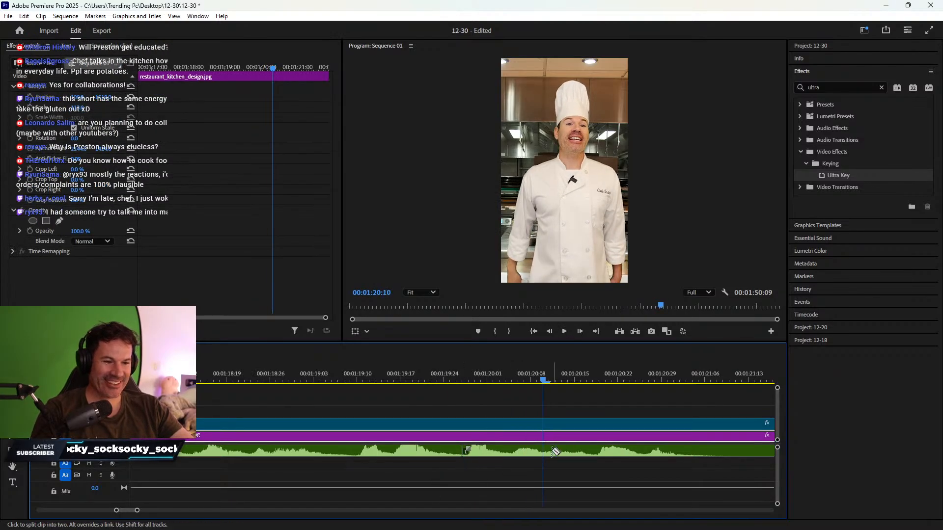
click(543, 450)
key(v)
- Set the Audio Gain of the short piece between the cuts to -99 dB
click(513, 449)
right_click(513, 449)
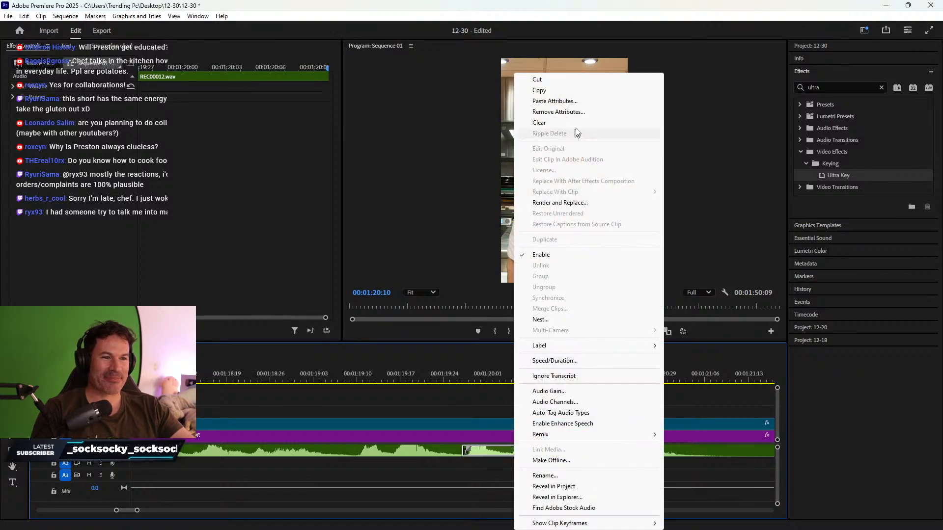
click(559, 391)
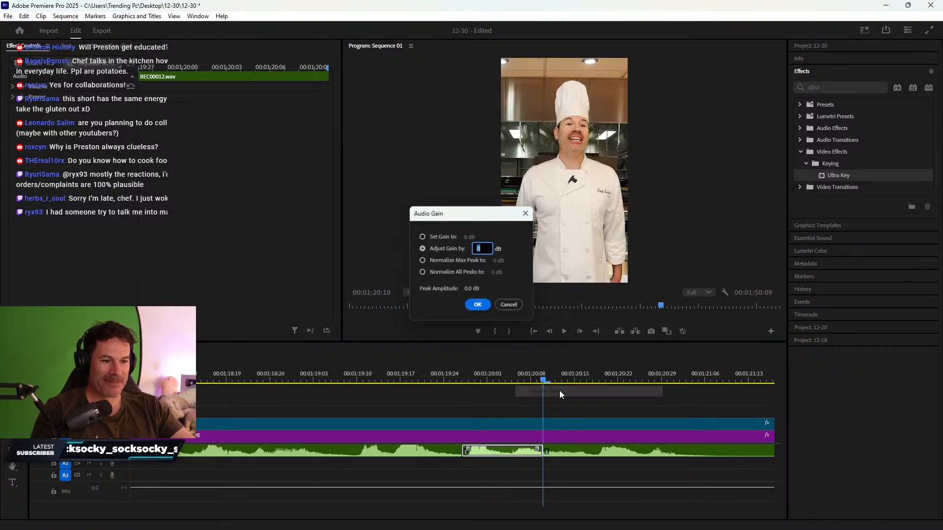
text(-99)
key(Return)
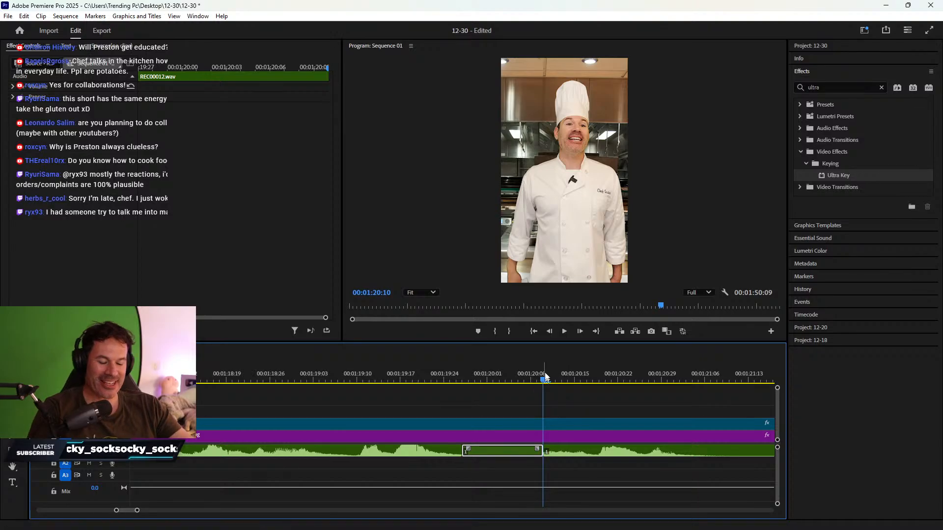
- Paste the censor beep onto track A2 and play back the censored section
key(ctrl+v)
drag(589, 476, 542, 466)
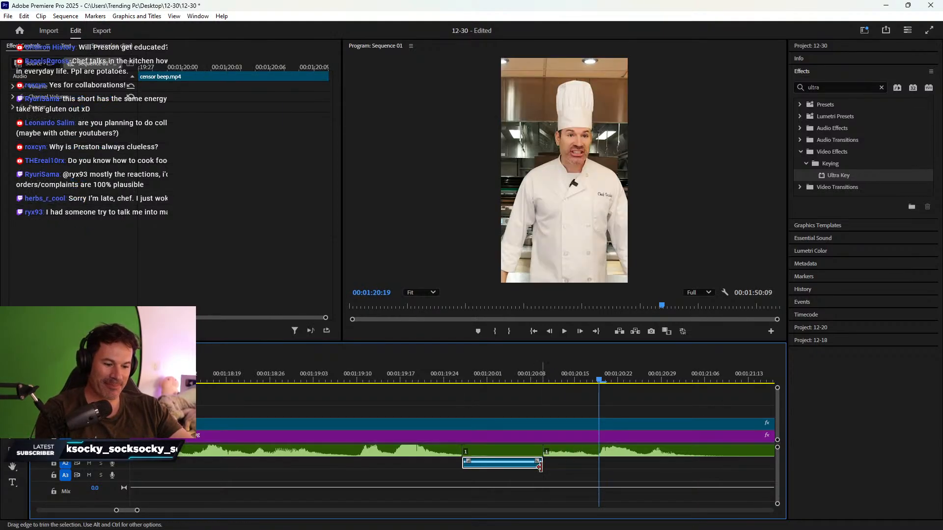
key(minus)
key(minus)
click(405, 372)
key(space)
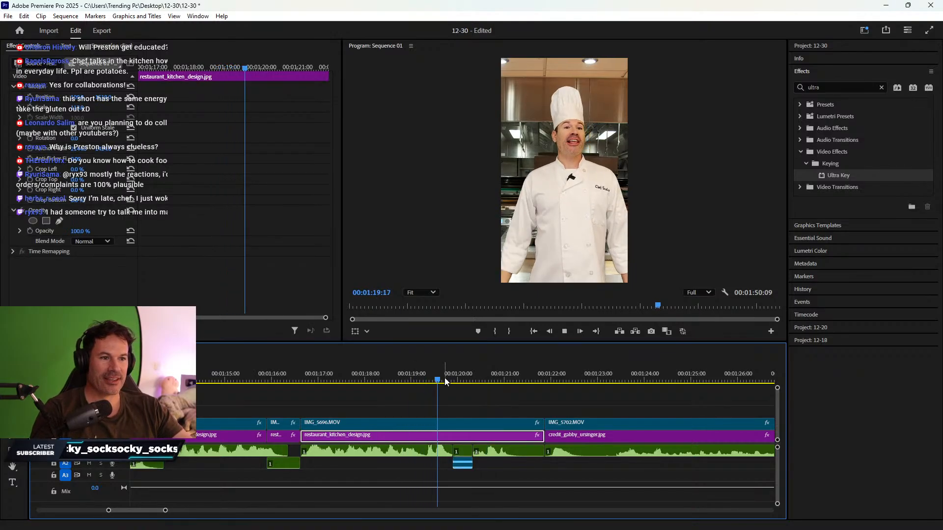
key(space)
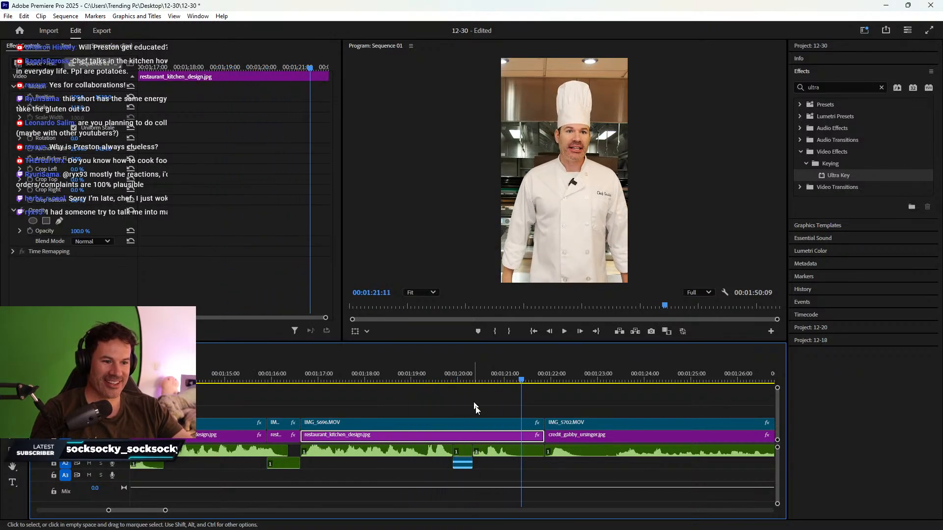
key(space)
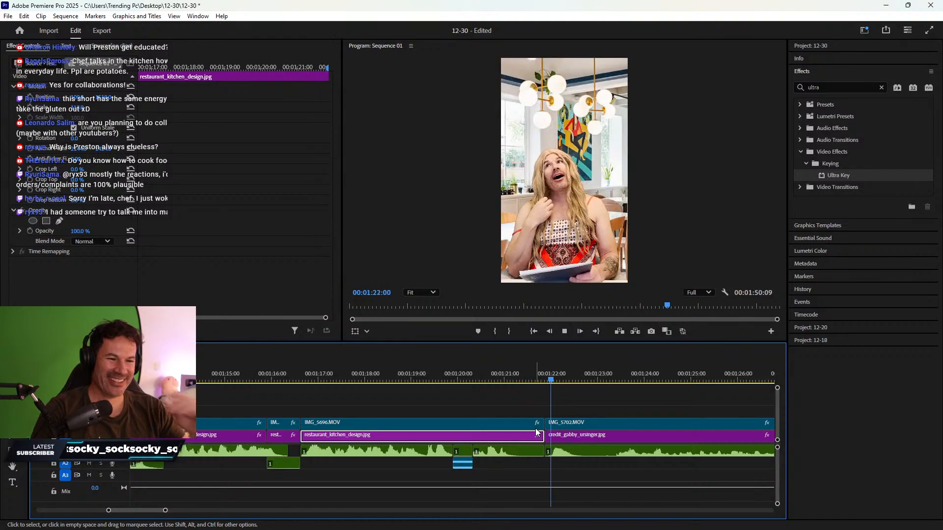
click(565, 435)
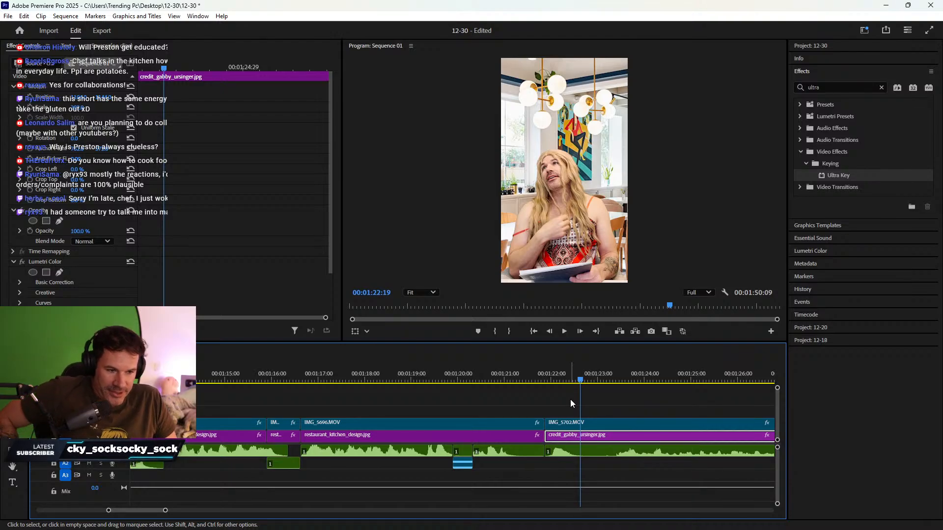
click(542, 381)
drag(544, 380, 545, 380)
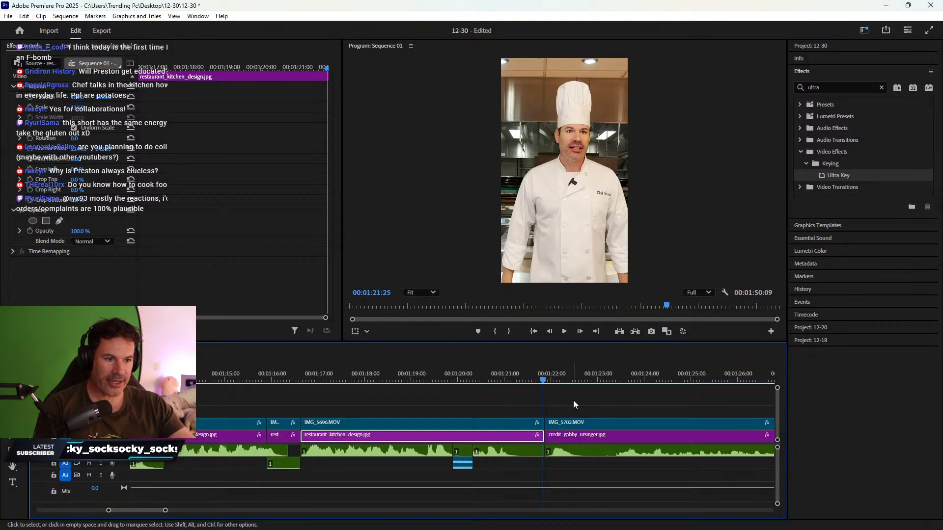
key(space)
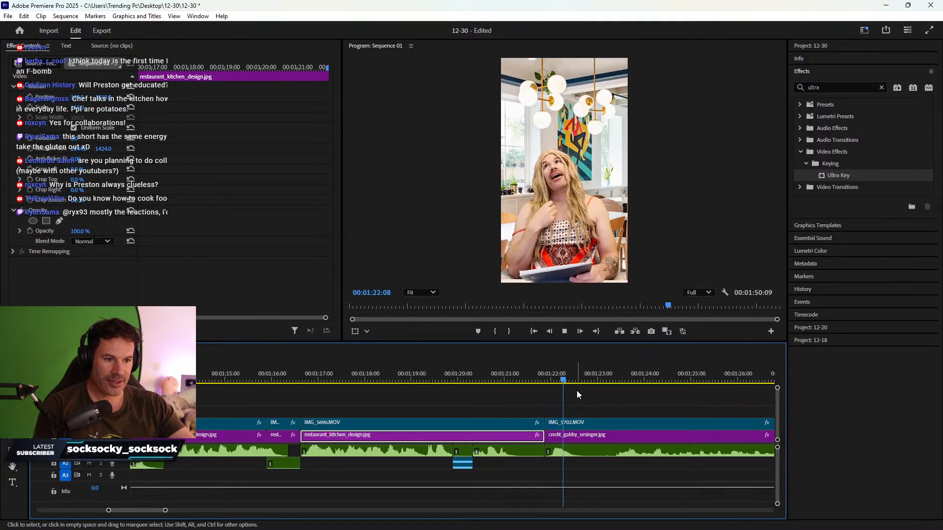
key(space)
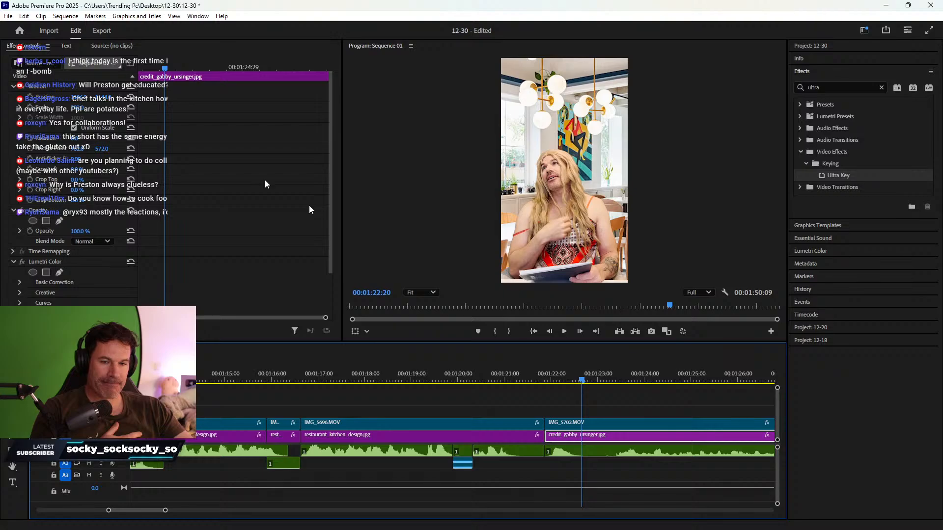
- Save the project with File > Save and zoom the timeline out
click(7, 18)
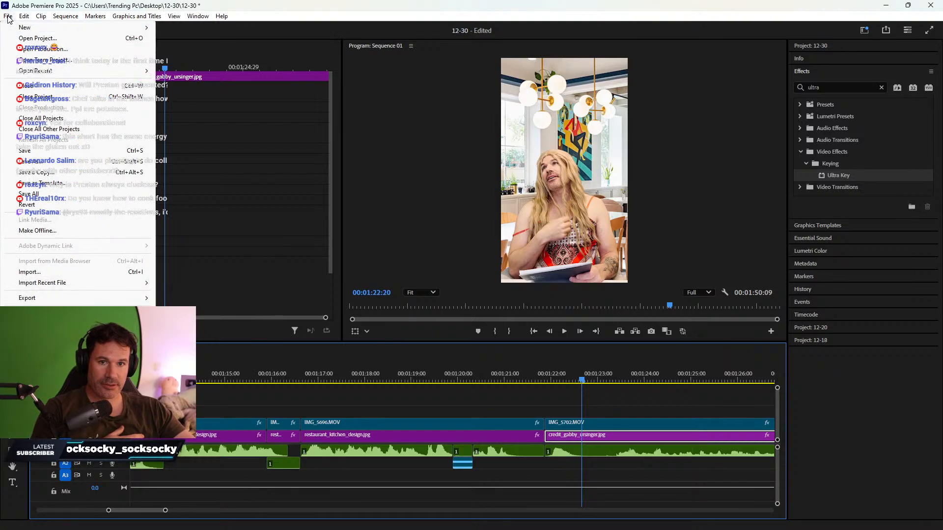
click(30, 152)
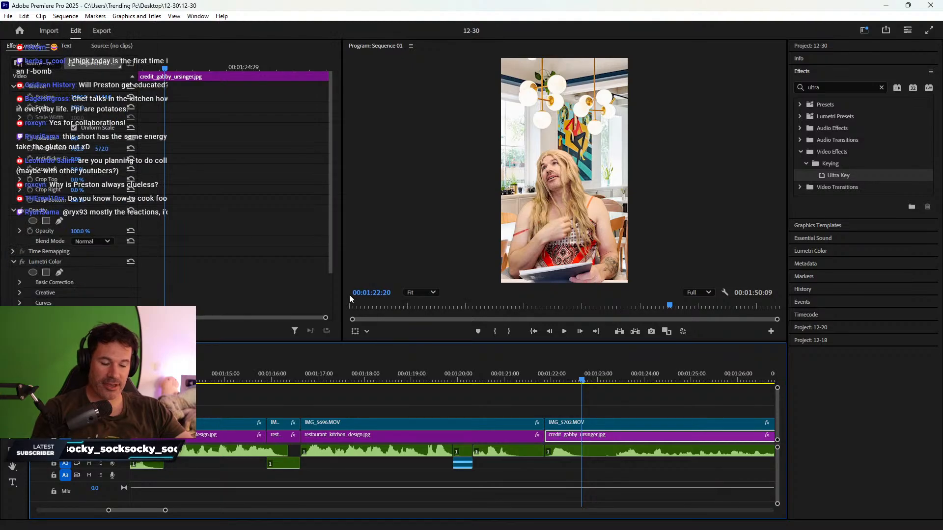
click(519, 402)
key(minus)
key(minus)
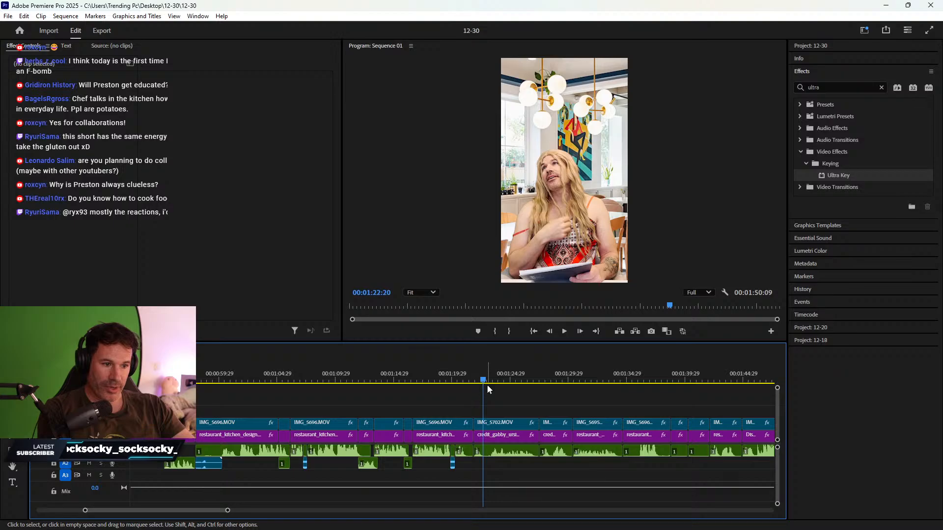
- Delete the unwanted clips and ripple-delete the leading gap, leaving a 31-second sequence
drag(467, 403, 158, 477)
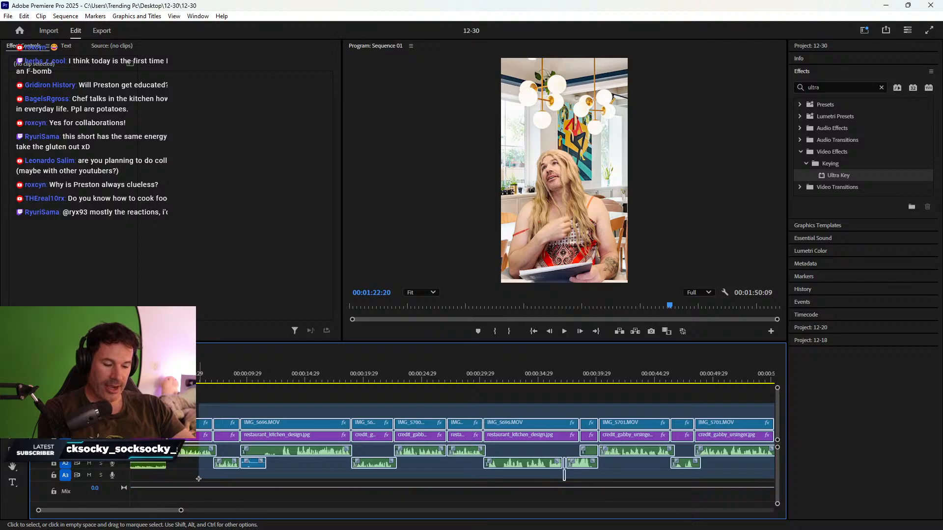
key(Delete)
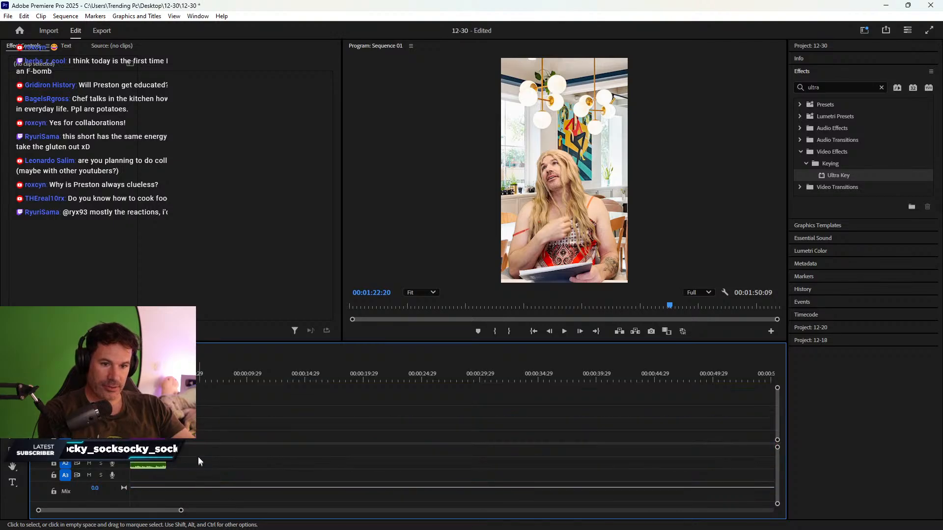
right_click(196, 439)
click(228, 445)
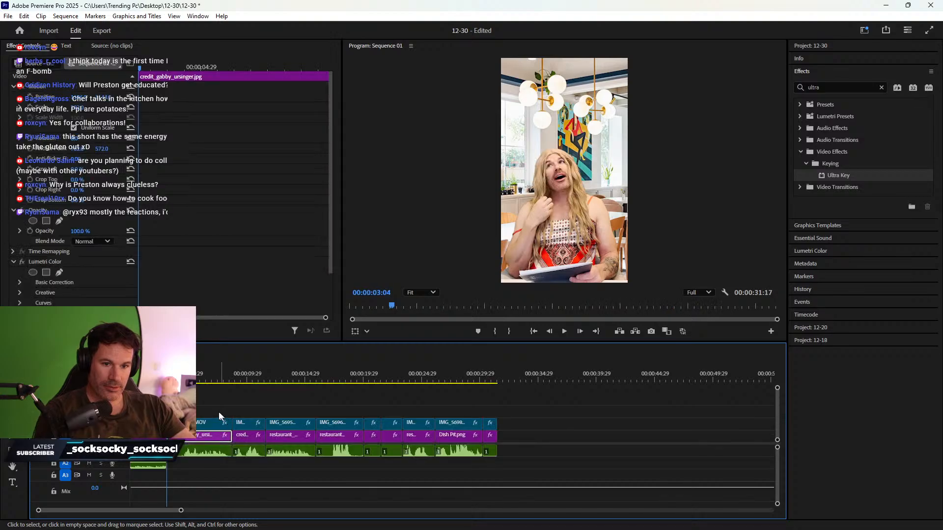
drag(223, 378, 130, 374)
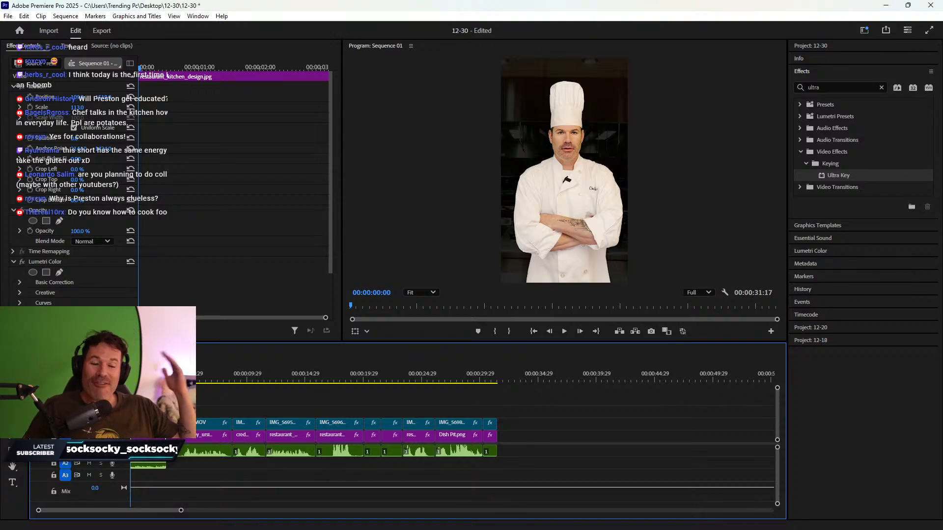
- Save the project as a new project named 1-1
click(8, 17)
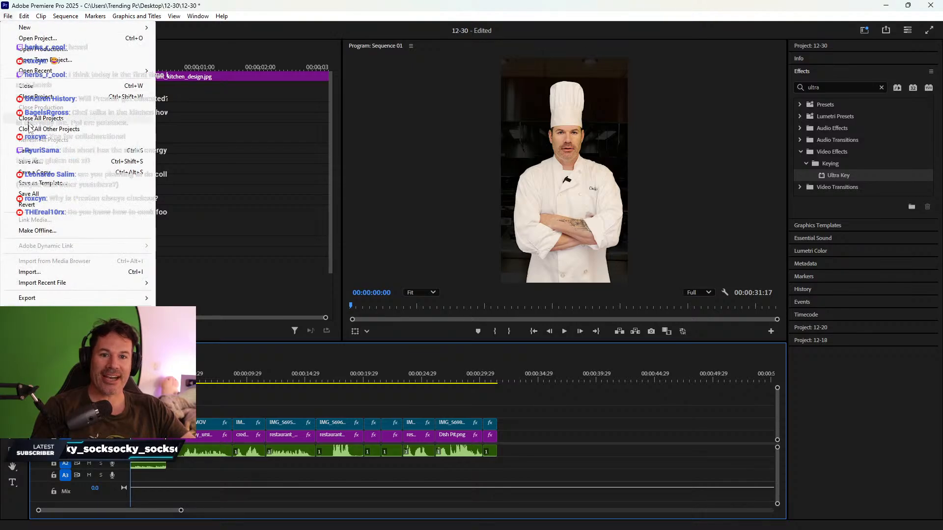
click(31, 162)
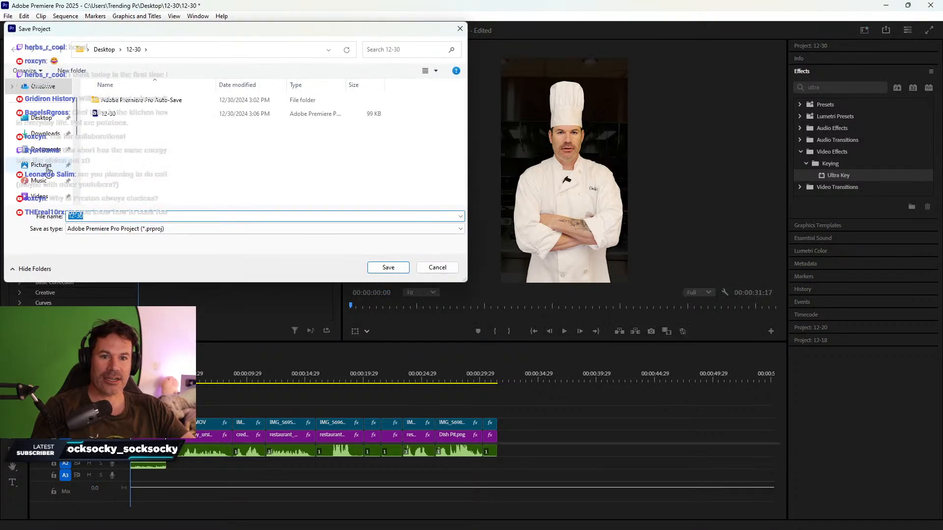
text(1-1)
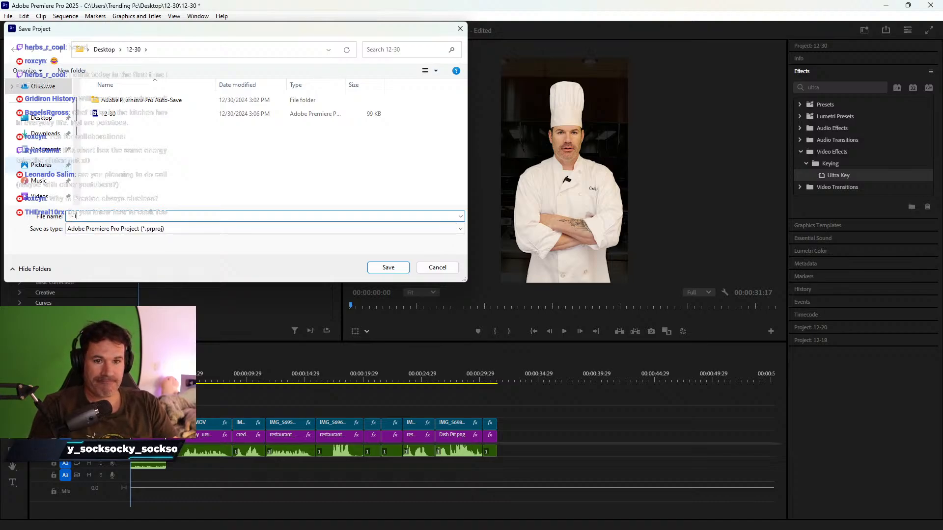
key(Return)
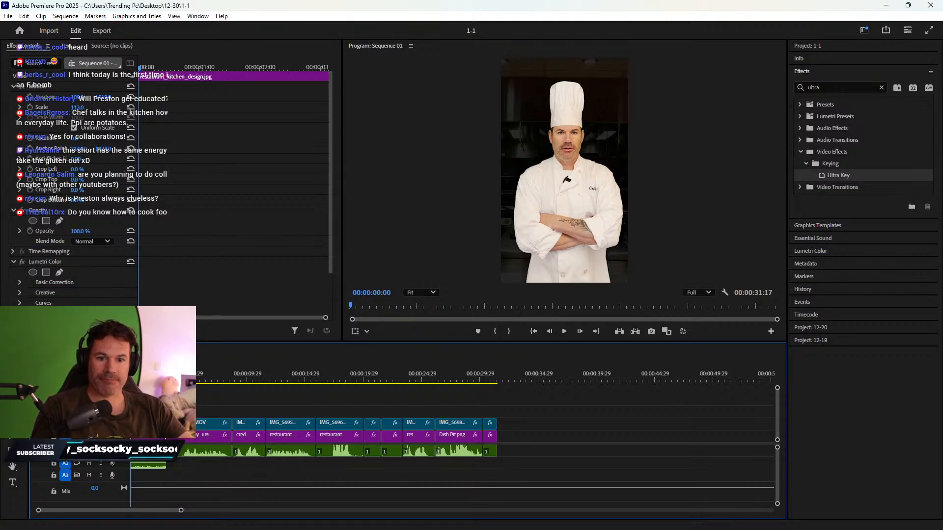
- Open the 12-30 project and switch between the 12-18, 12-30 and 1-1 sequences
click(9, 16)
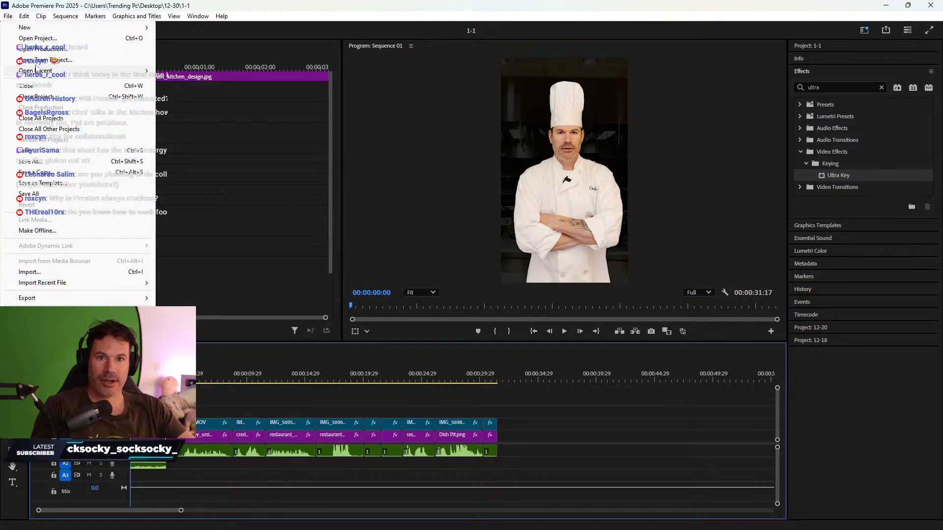
click(41, 39)
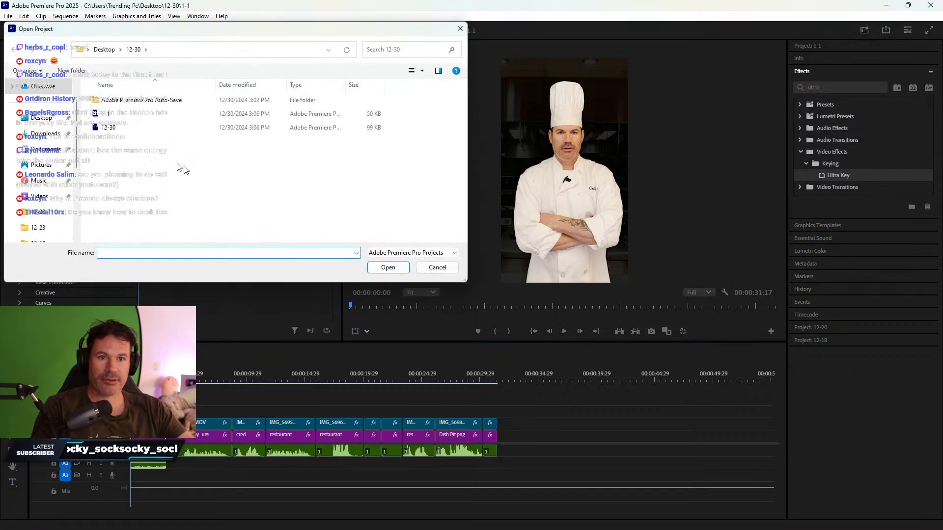
double_click(109, 128)
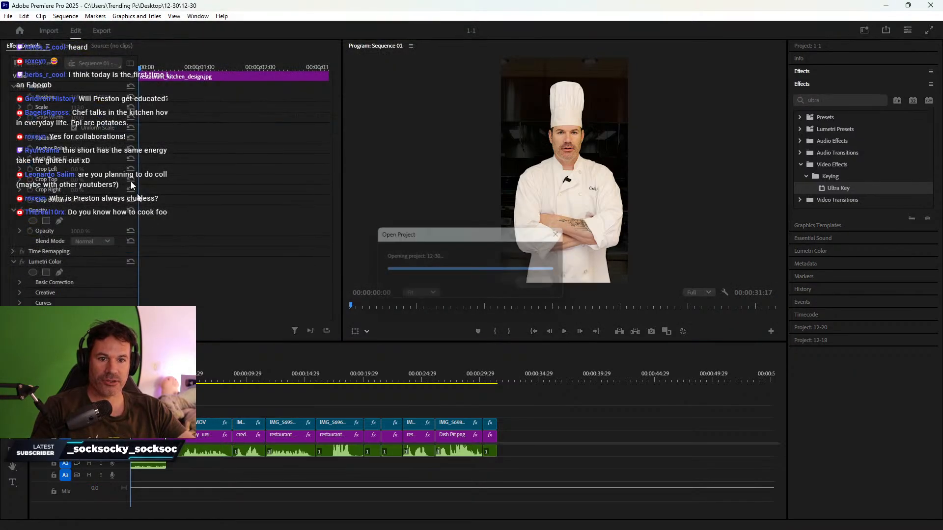
click(64, 350)
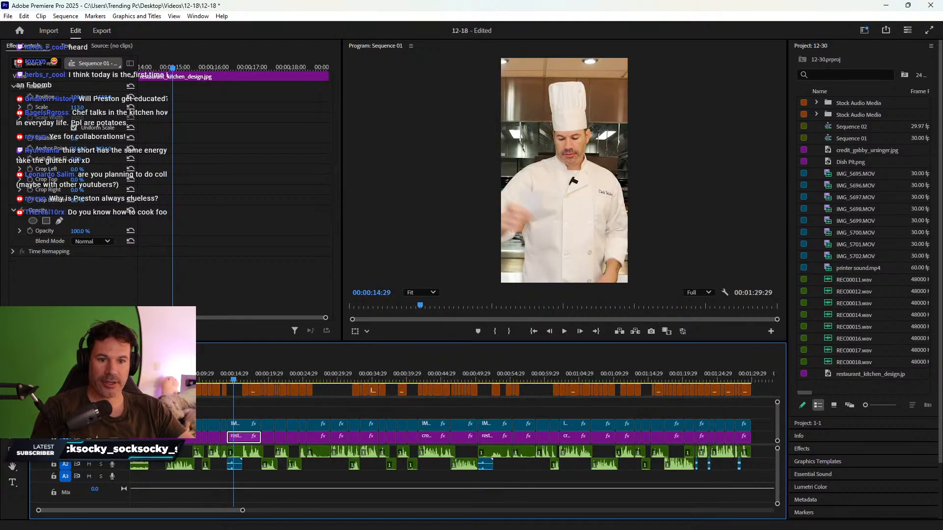
click(170, 350)
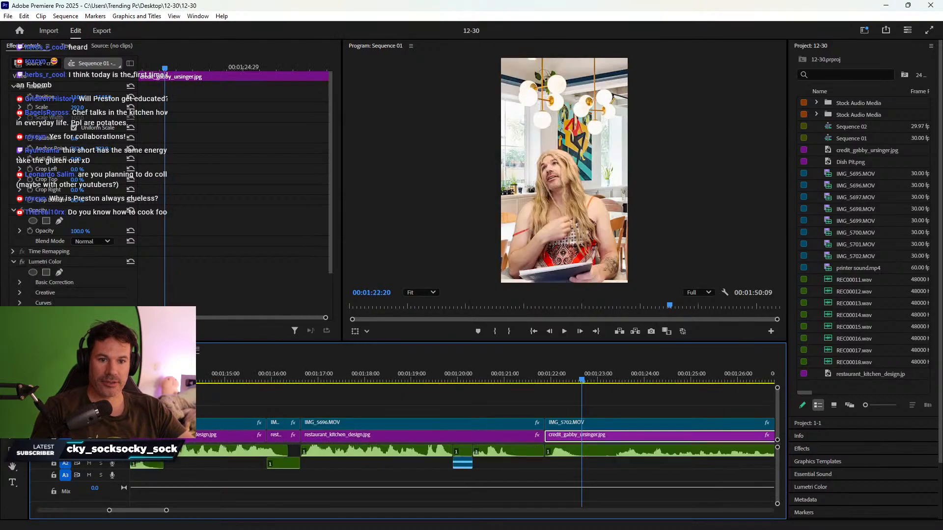
click(64, 350)
click(169, 350)
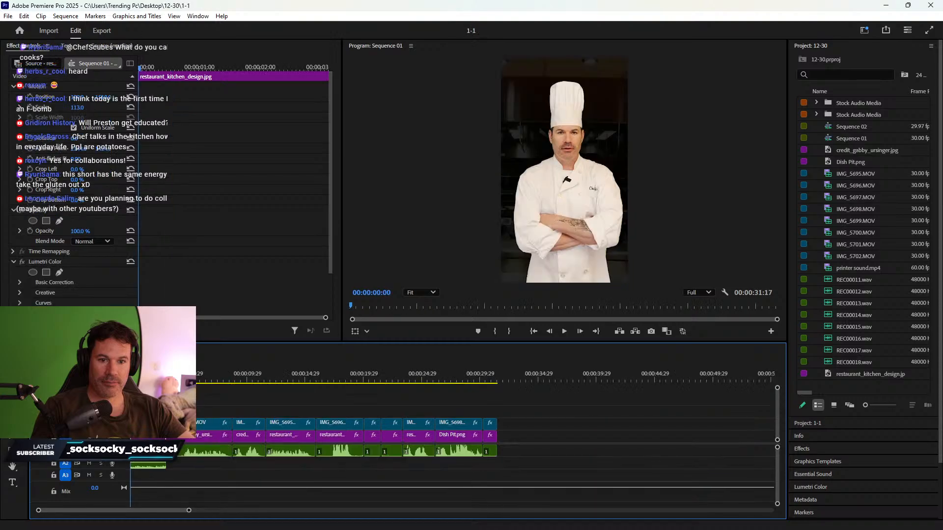
- Open the 12-30 project file again and scrub through the 1-1 sequence
click(8, 16)
click(38, 38)
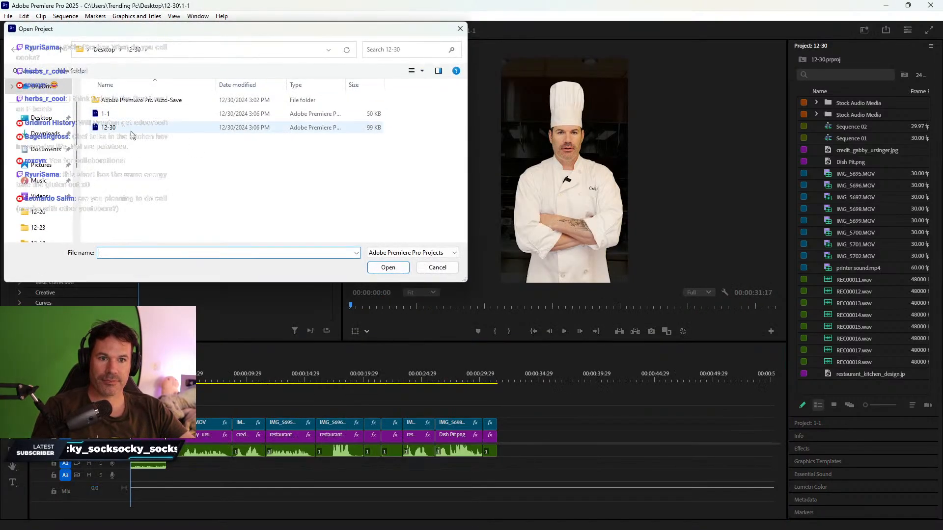
double_click(130, 129)
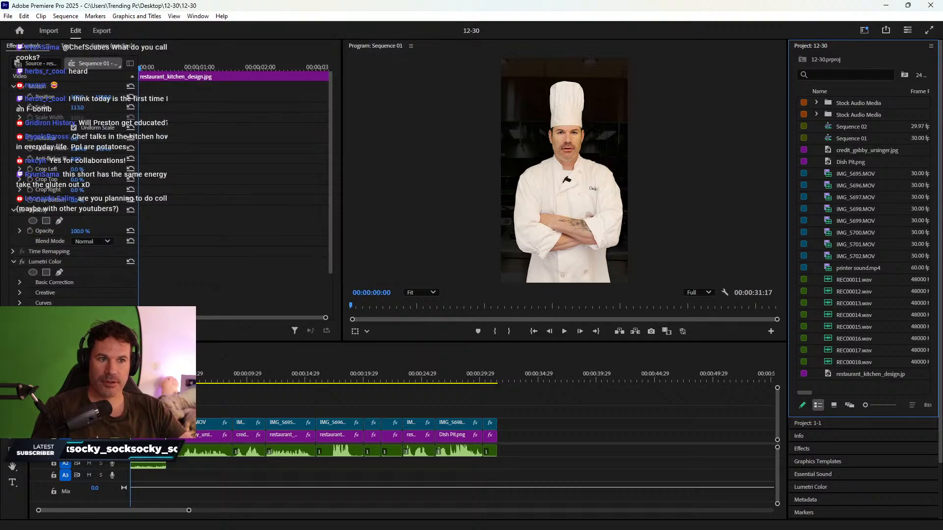
mouse_move(165, 379)
mouse_down()
mouse_move(248, 377)
mouse_move(130, 376)
mouse_move(180, 376)
mouse_up()
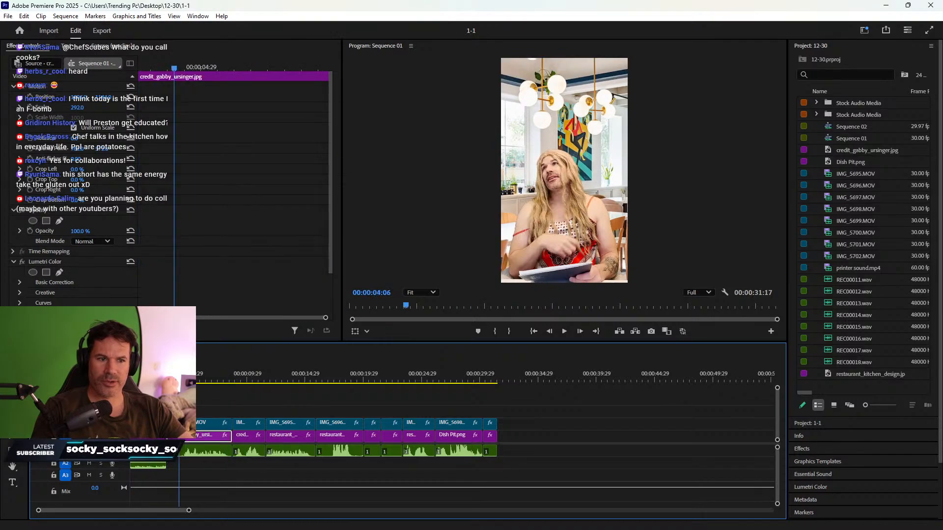
- Check the short once more, then close Premiere Pro without saving 12-18
click(8, 15)
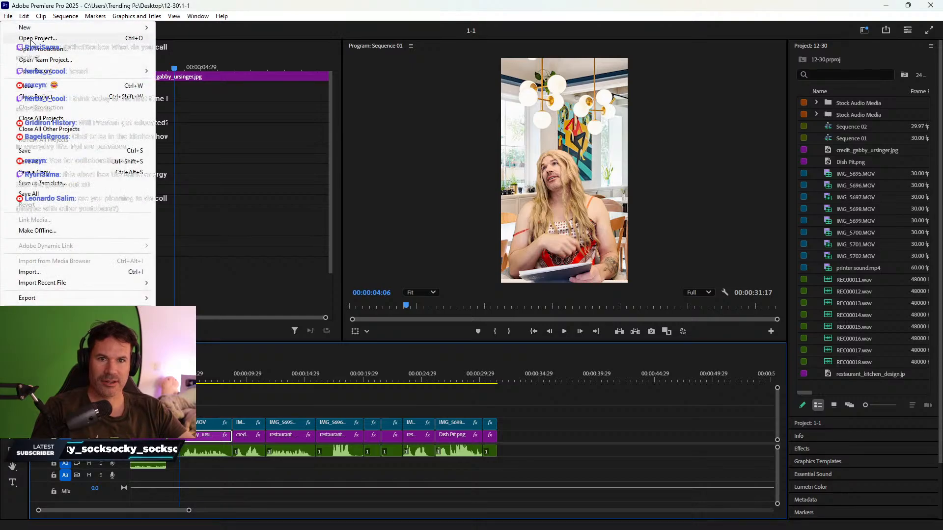
click(32, 39)
double_click(117, 126)
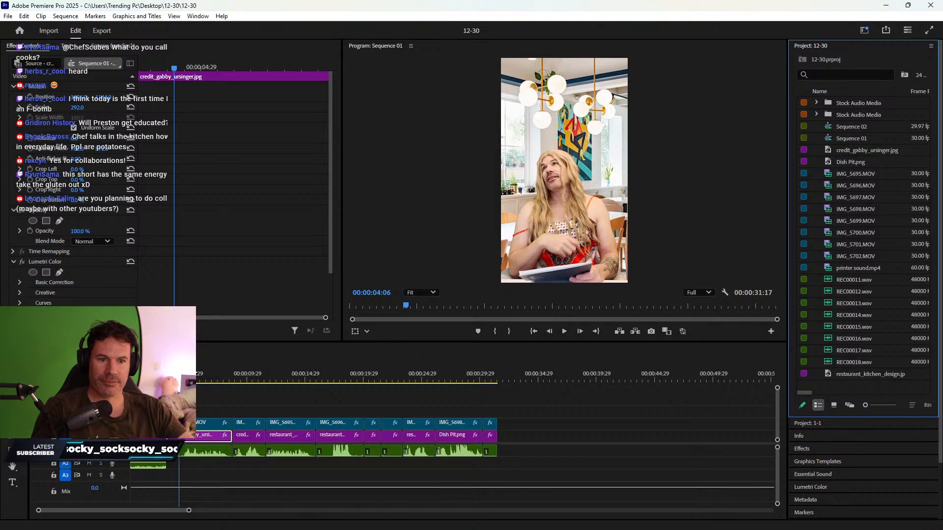
drag(199, 376, 261, 377)
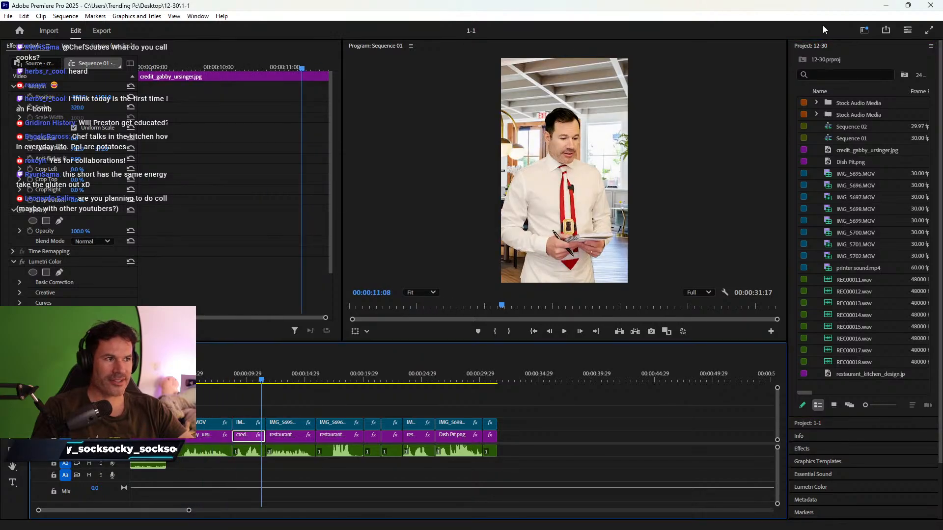
click(932, 7)
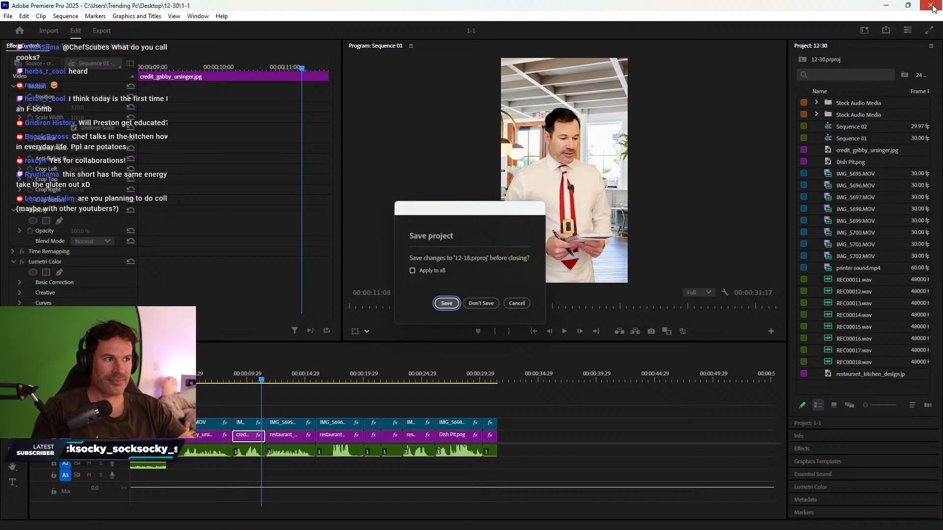
click(485, 308)
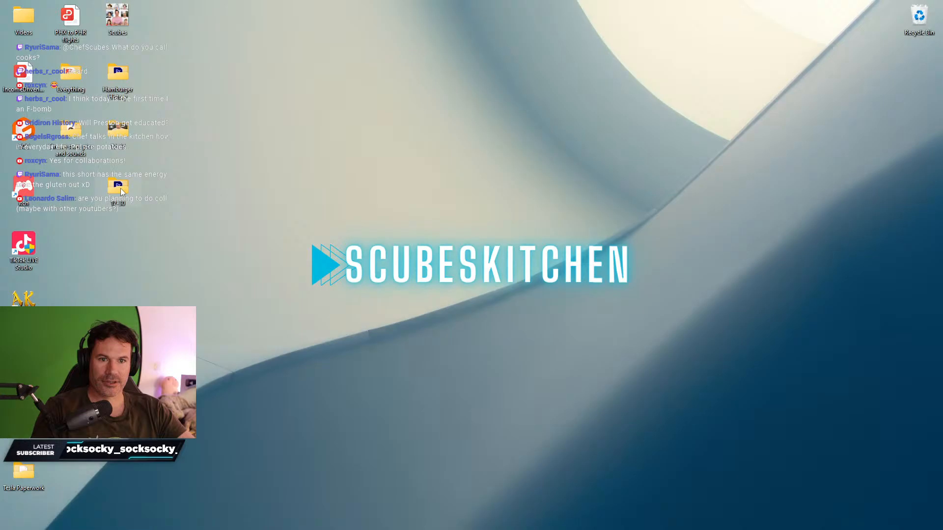
- Open the 12-30 project file from the 12-30 desktop folder and close File Explorer
double_click(120, 188)
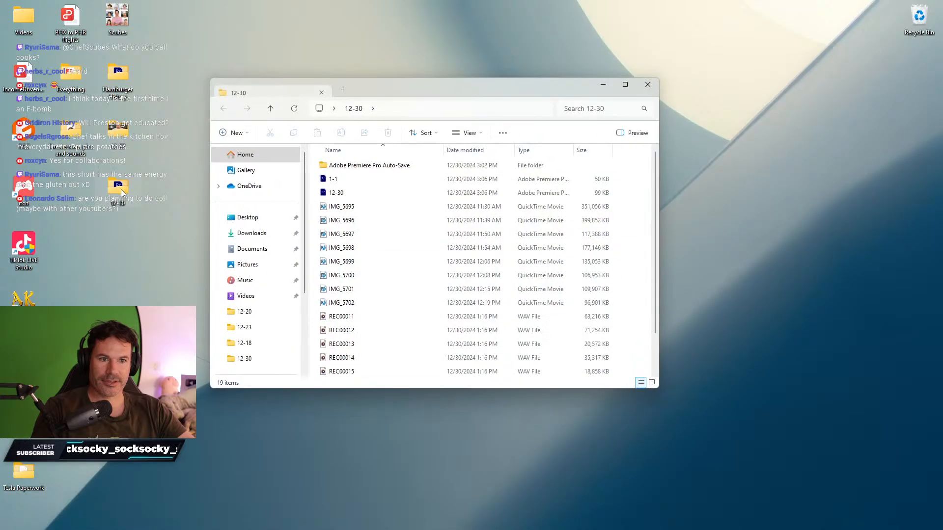
click(337, 193)
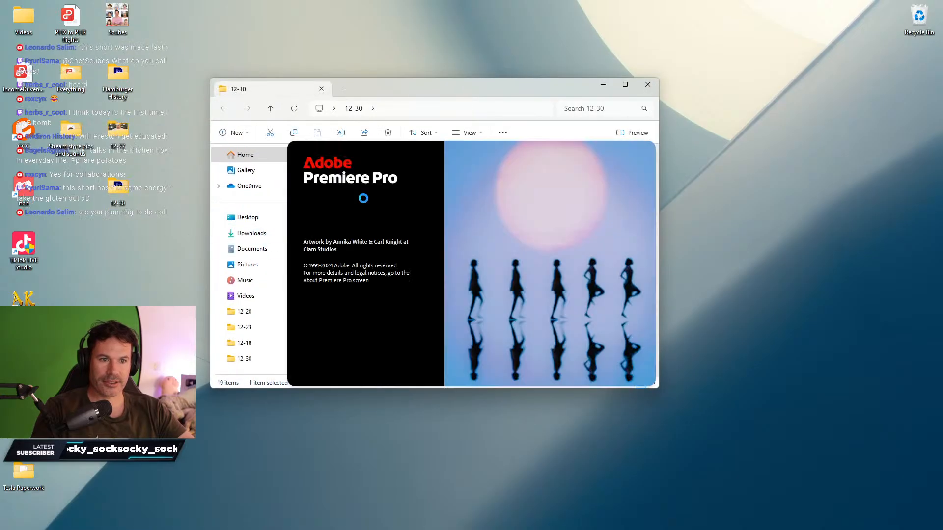
click(647, 90)
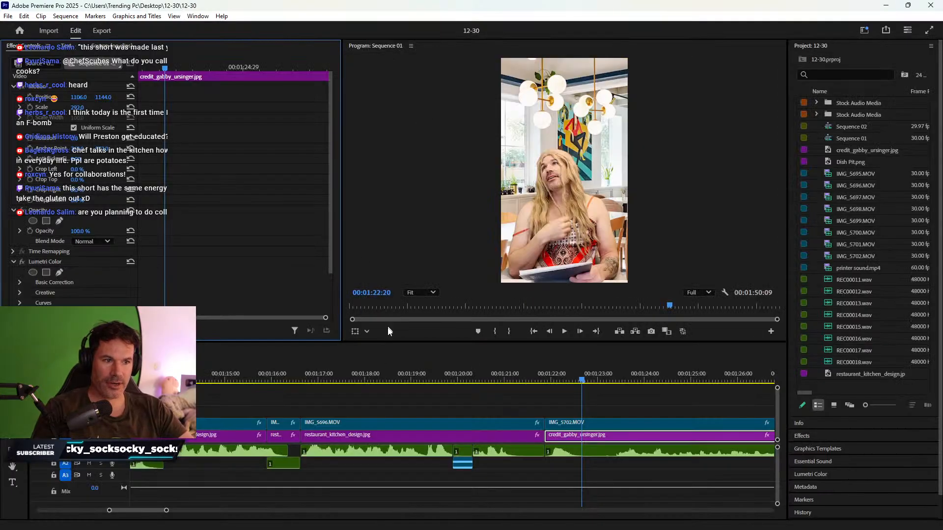
- Delete every clip after the cut point near the end of the sequence
drag(322, 379, 363, 364)
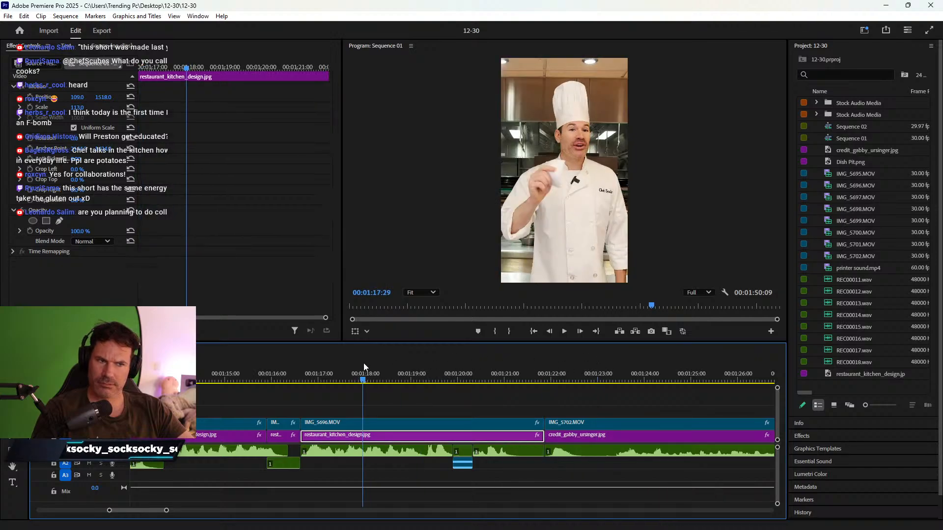
key(minus)
key(minus)
key(minus)
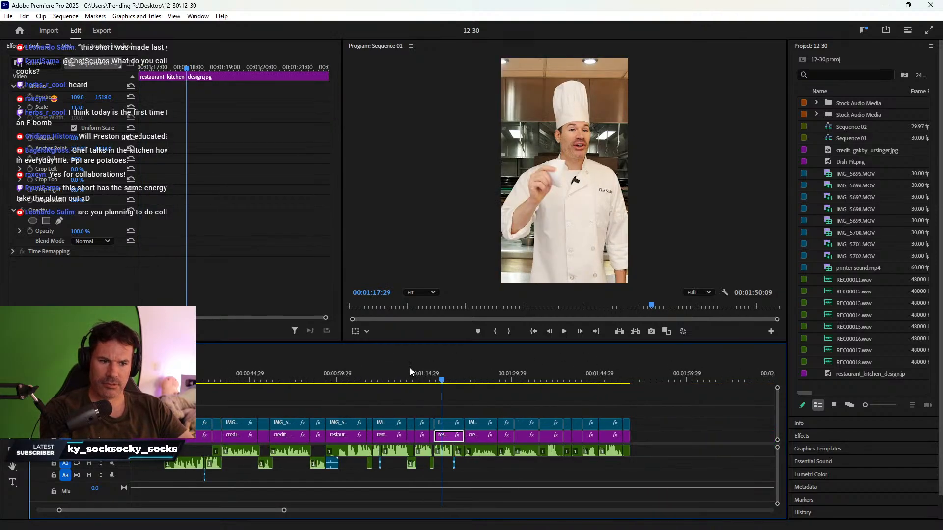
drag(409, 370, 462, 362)
drag(508, 393, 650, 464)
key(Delete)
- Replay the ending from about 1:19 and stop at 1:21:12
key(space)
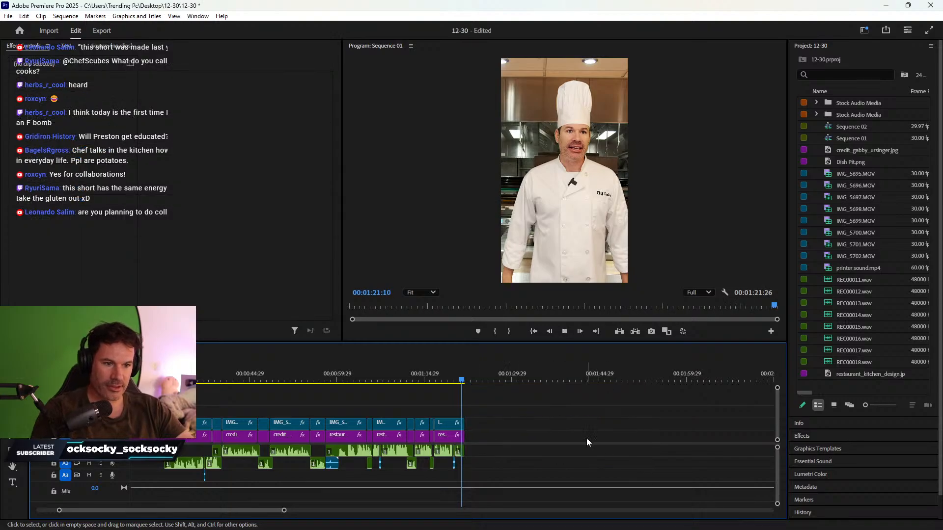
key(space)
key(equal)
key(equal)
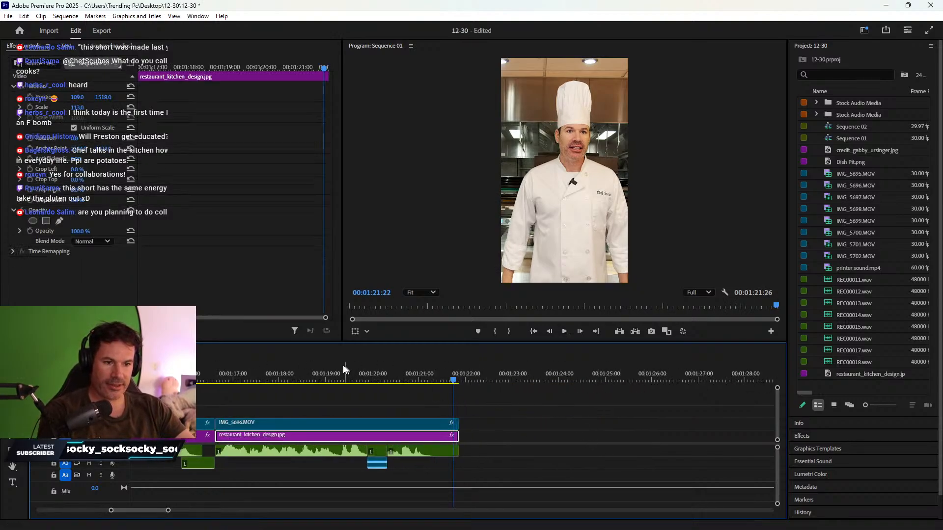
click(332, 370)
key(space)
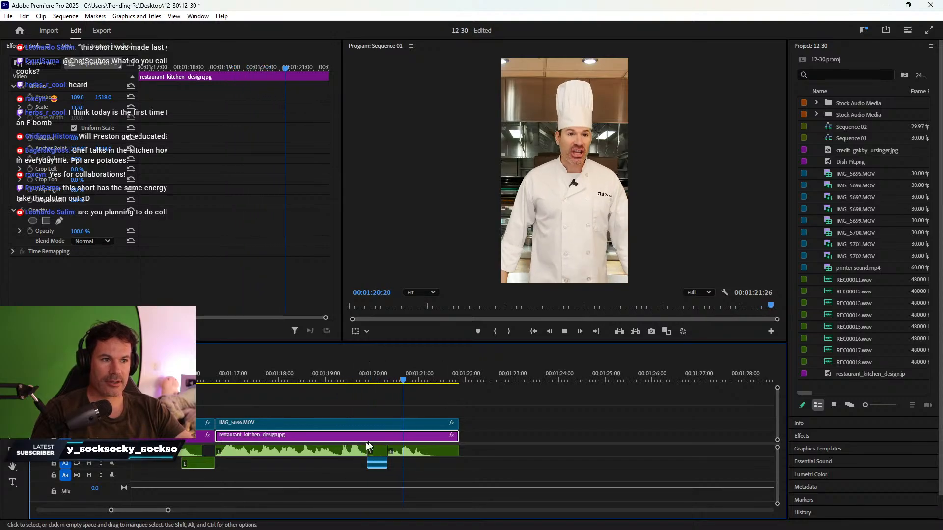
key(space)
- Trim the last chef clip, kitchen background and audio to end at 1:21:12
click(478, 464)
drag(478, 464, 437, 447)
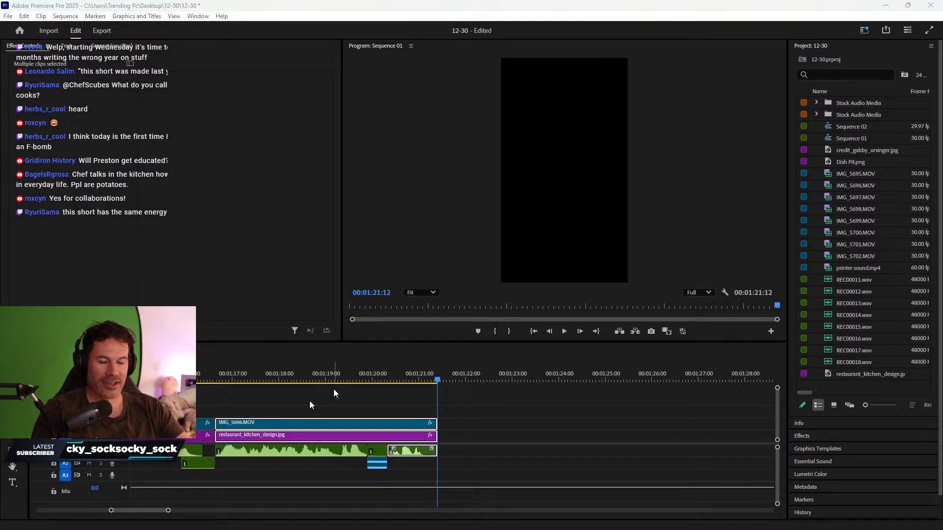
drag(128, 511, 55, 511)
key(Home)
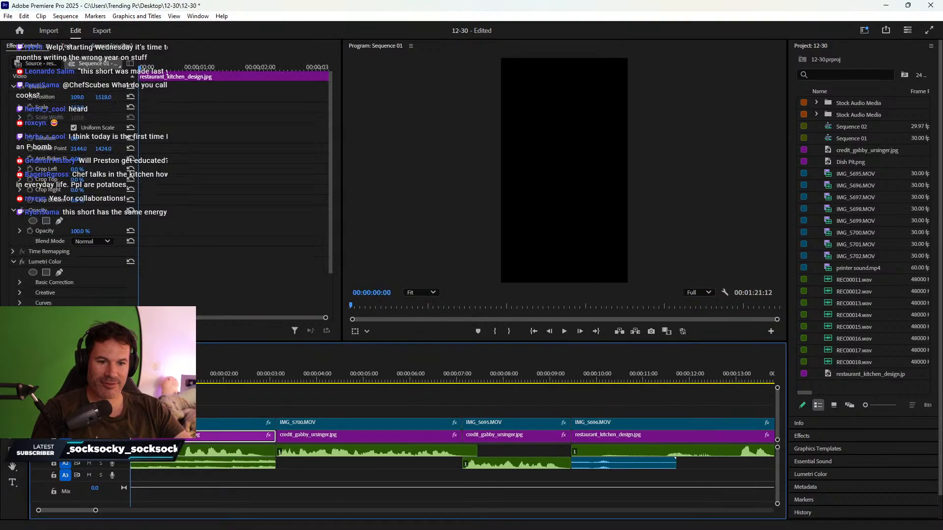
key(minus)
key(minus)
key(minus)
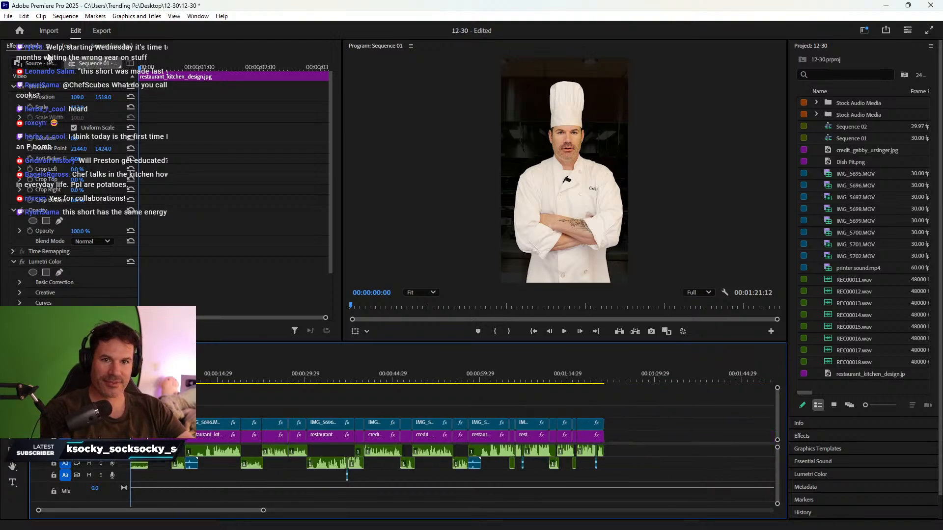
- Save the 12-30 project via File > Save and zoom the timeline in
click(7, 16)
click(30, 150)
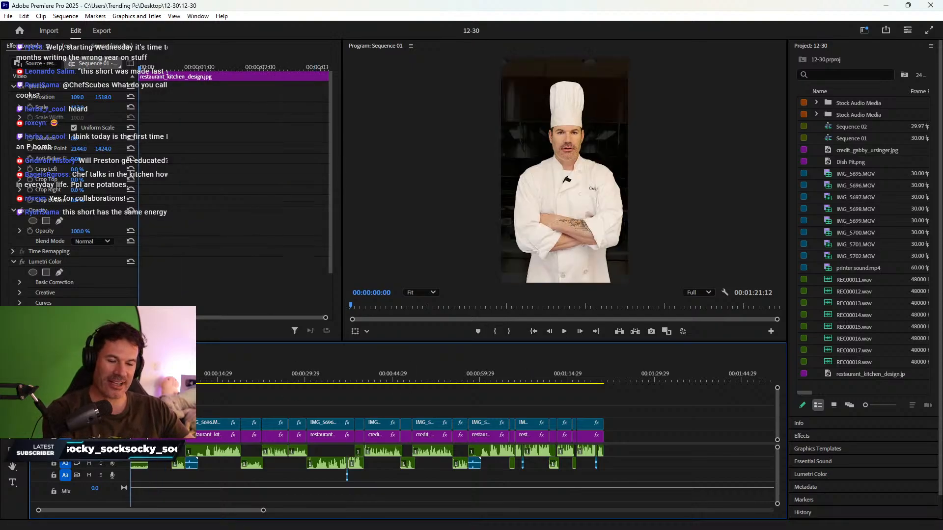
key(equal)
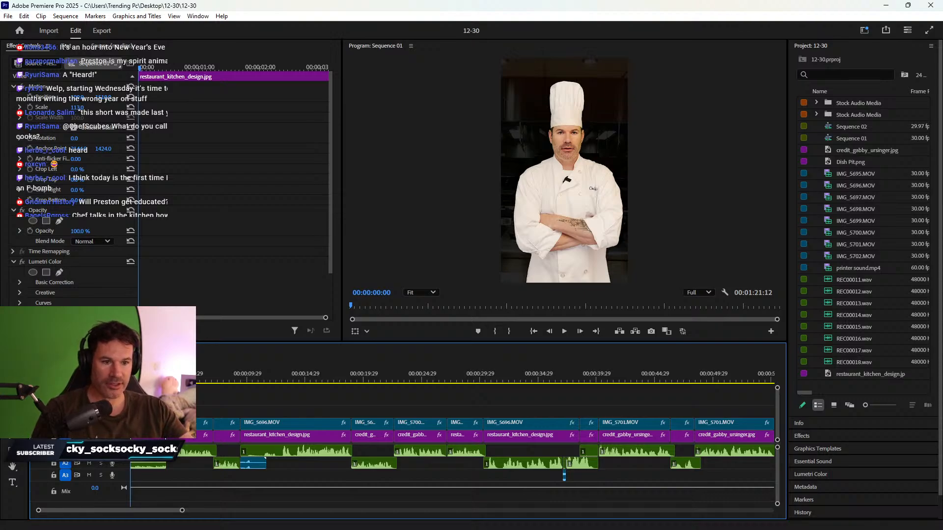
- Enlarge the Program monitor and play Sequence 01 from the start
drag(288, 343, 288, 367)
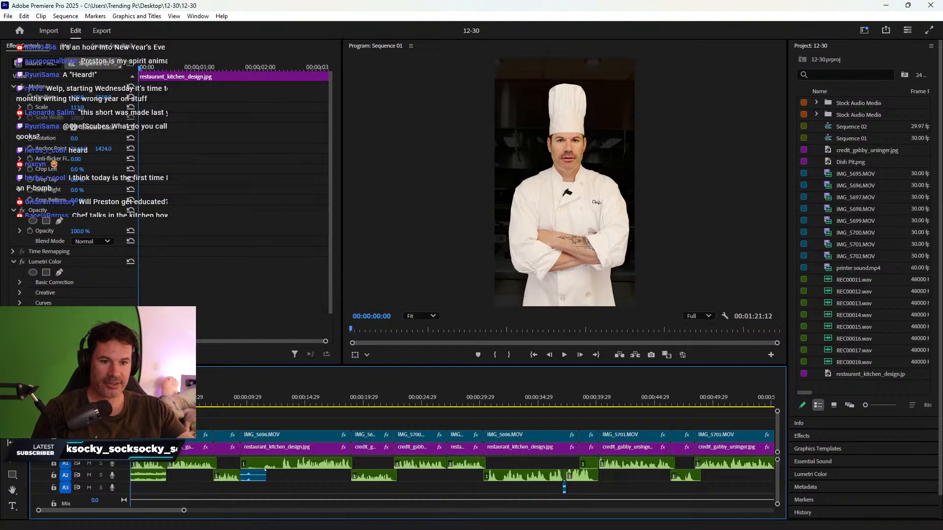
key(space)
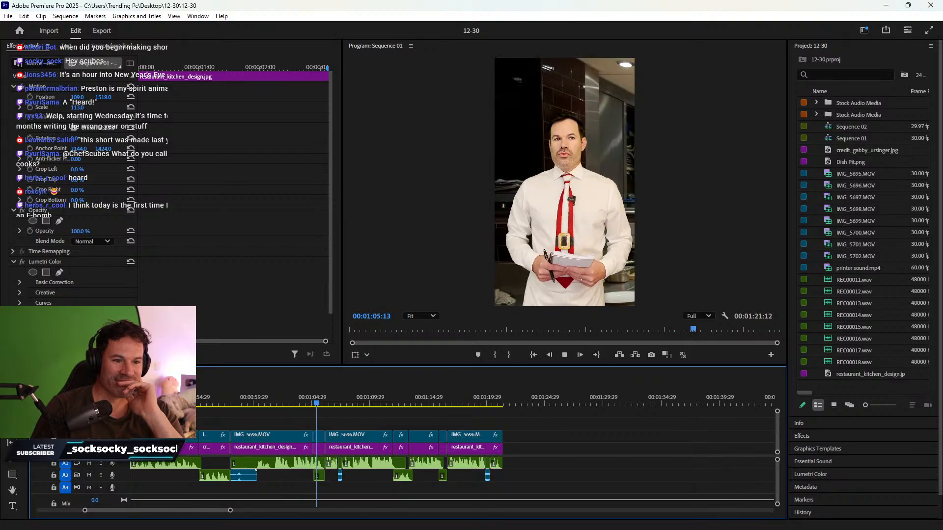
- Lower the chef's audio clip near 1:03:24 by -3 dB and check it
key(space)
click(298, 402)
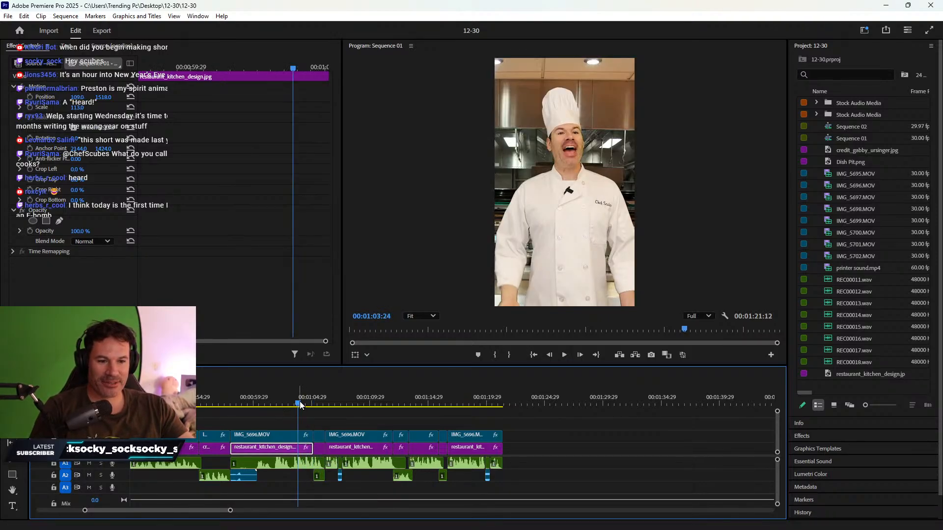
click(297, 466)
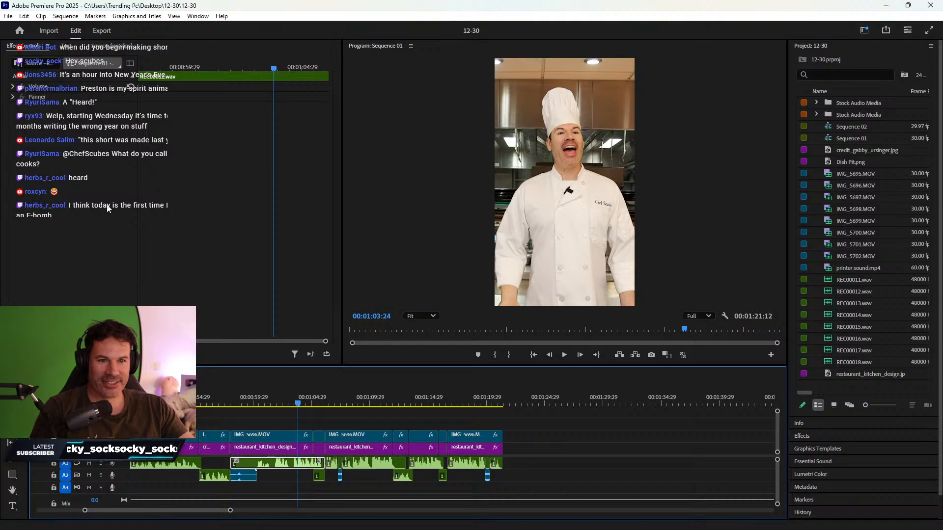
right_click(288, 467)
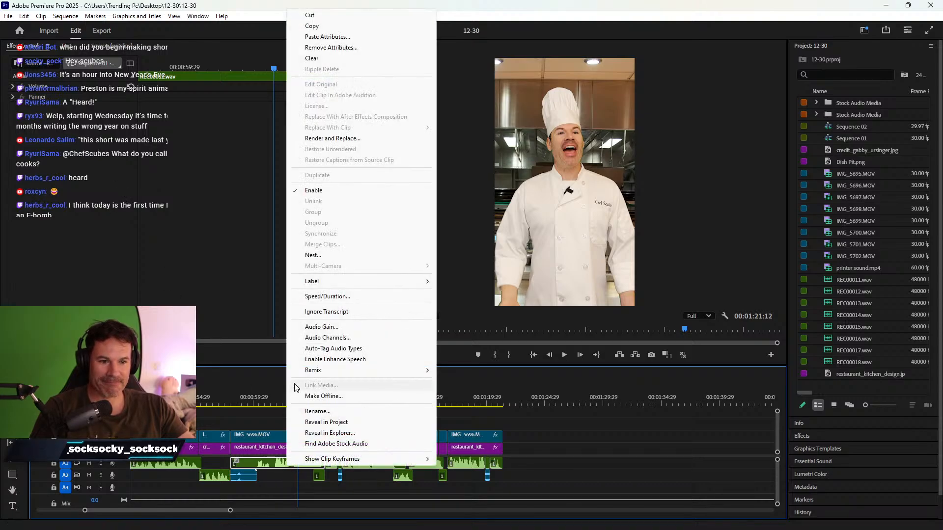
click(323, 328)
text(-)
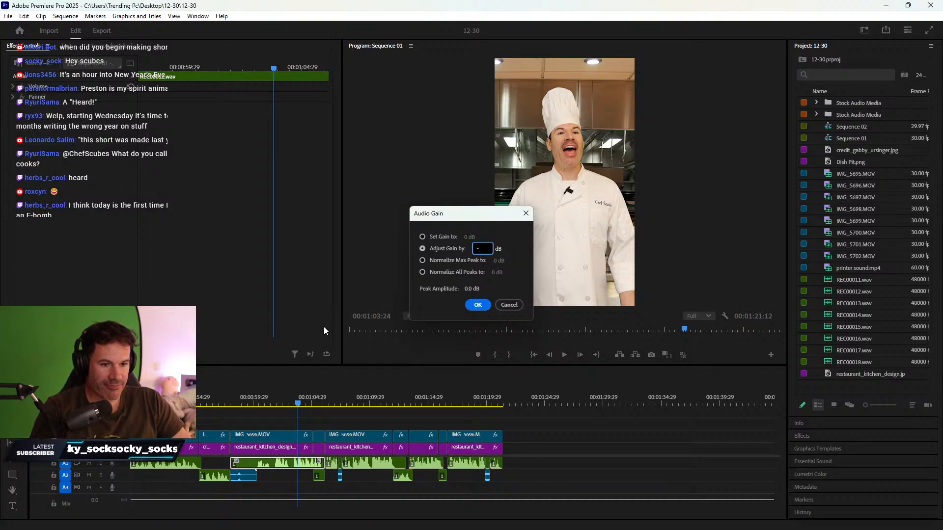
text(3)
key(Return)
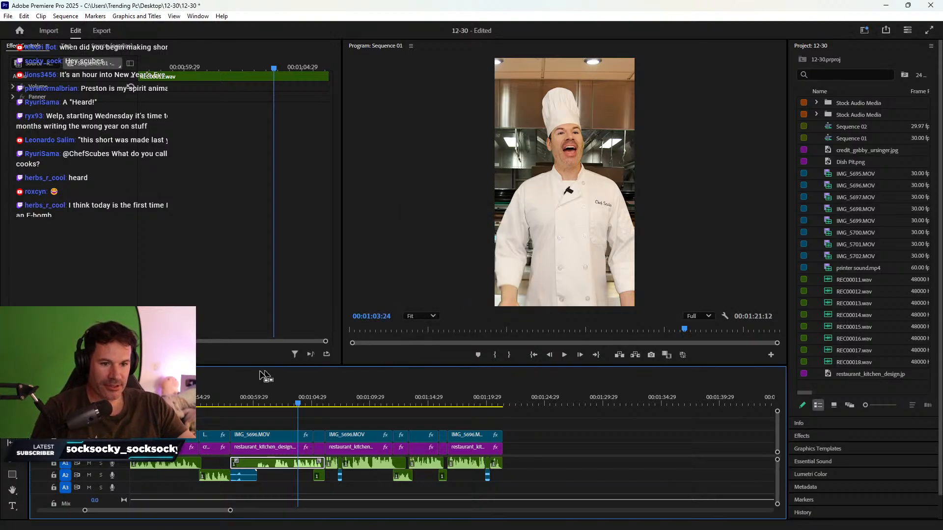
click(250, 397)
key(space)
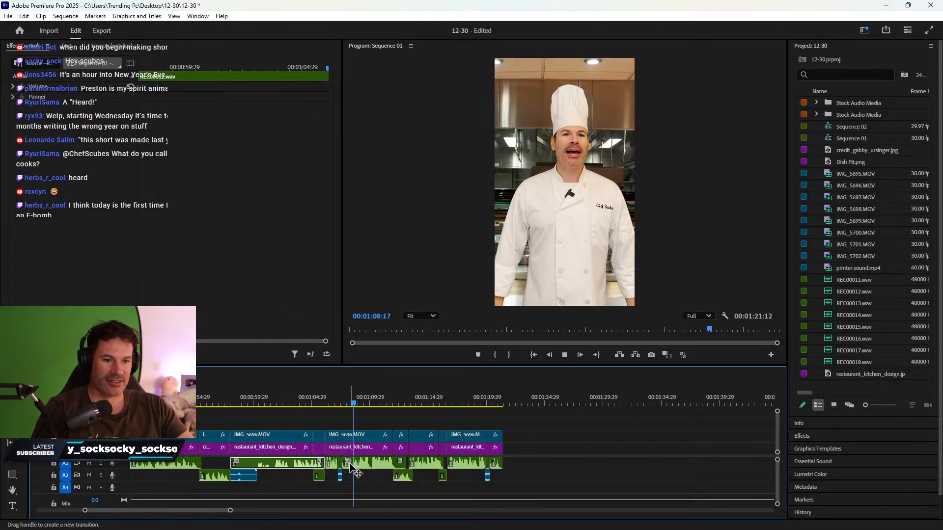
key(space)
- Set the Audio Gain of the next two A1 clips to 4 dB
click(330, 450)
click(329, 413)
click(331, 403)
click(337, 446)
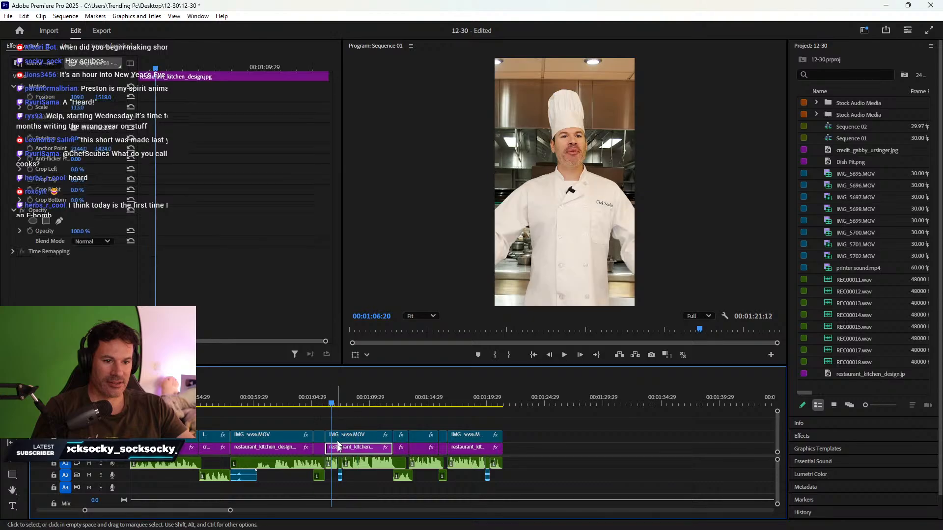
click(332, 466)
shift+click(374, 466)
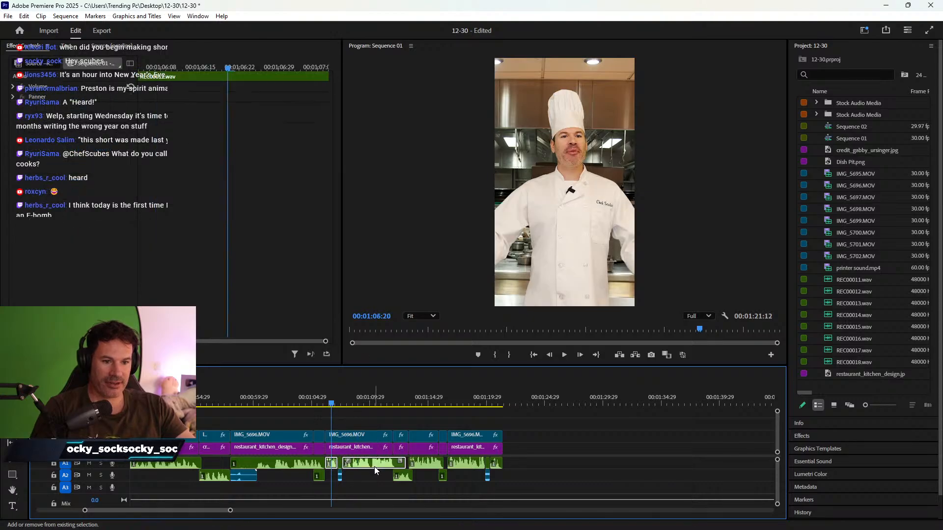
right_click(374, 466)
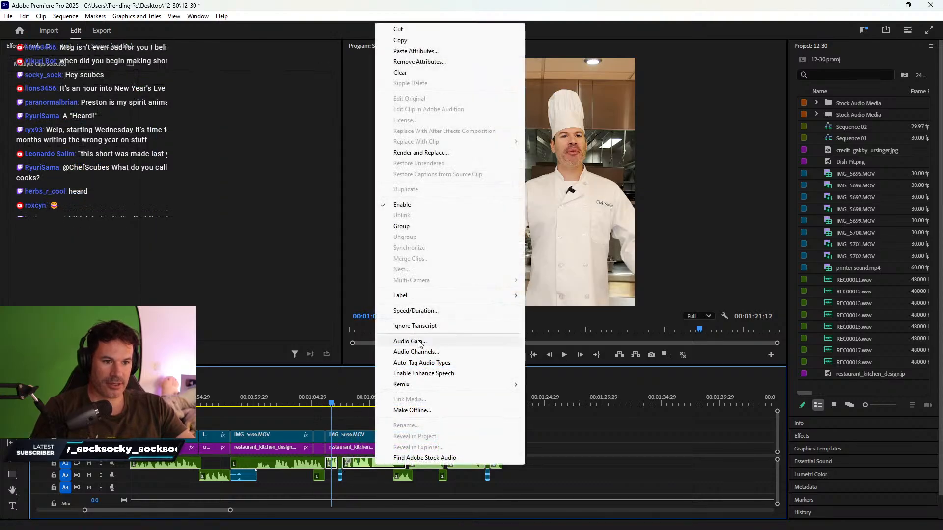
click(420, 341)
text(4)
key(Return)
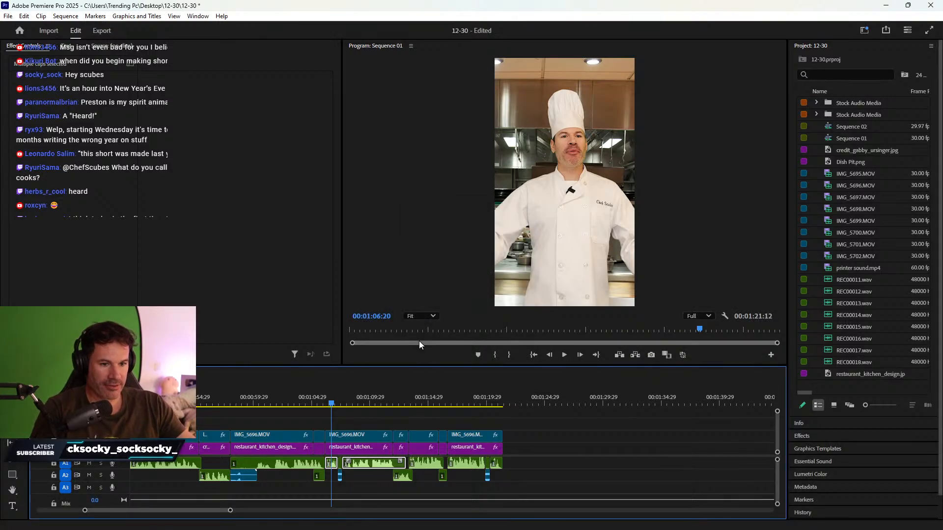
key(space)
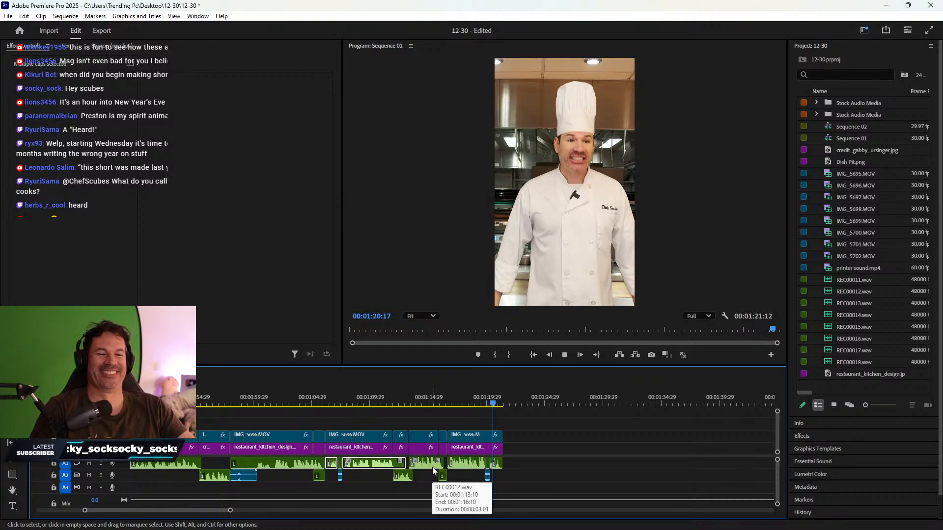
click(472, 448)
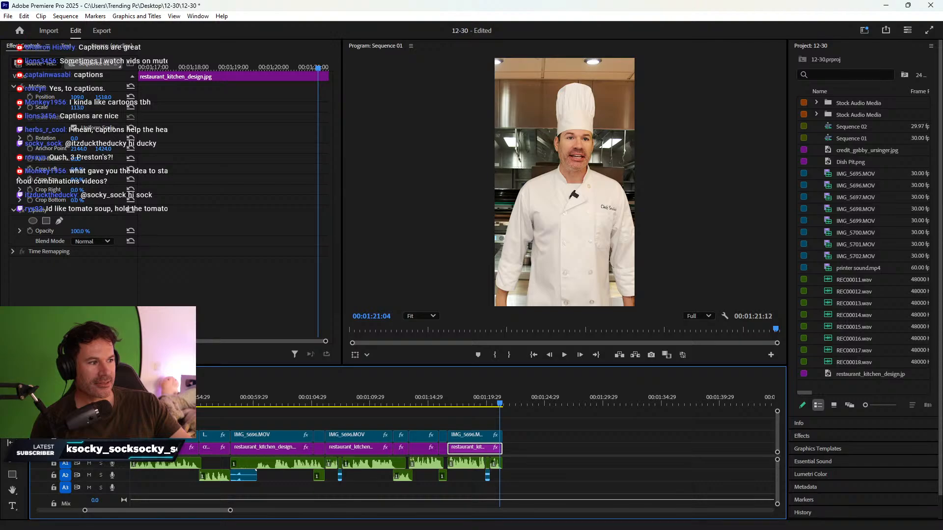
mouse_move(496, 526)
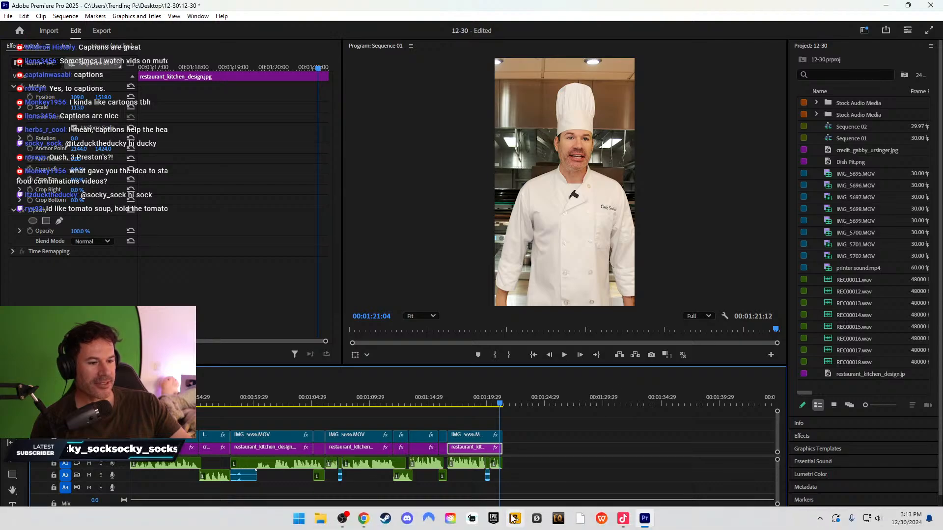
- Scroll the timeline left and move the playhead to the start of Sequence 01, showing the arms-crossed chef
click(624, 521)
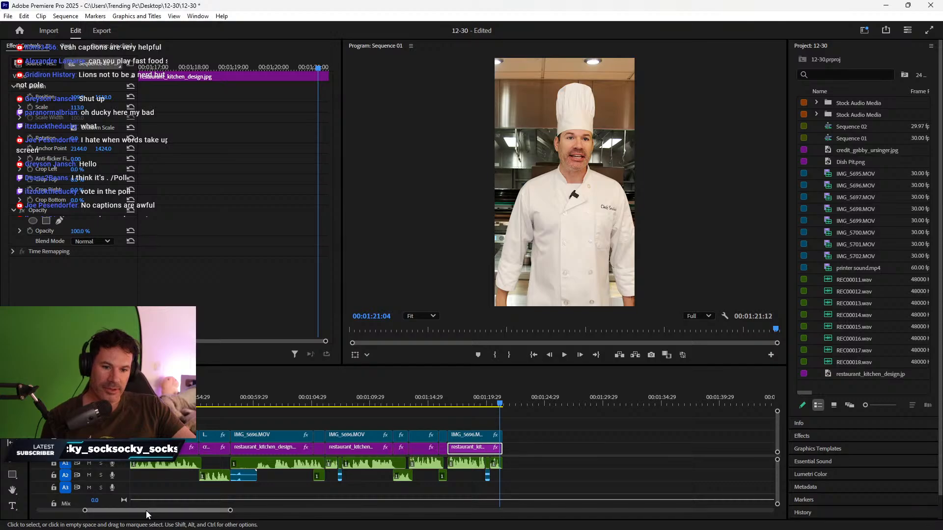
drag(146, 511, 96, 472)
key(Home)
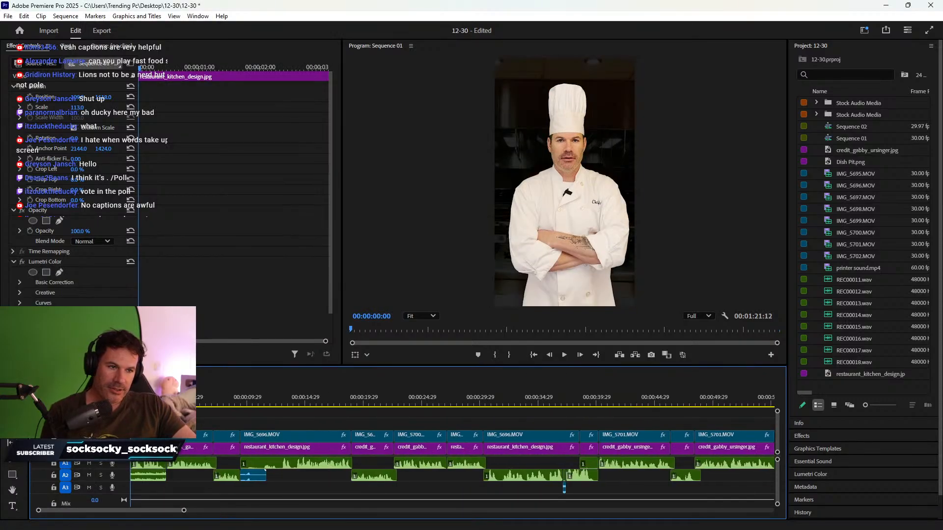